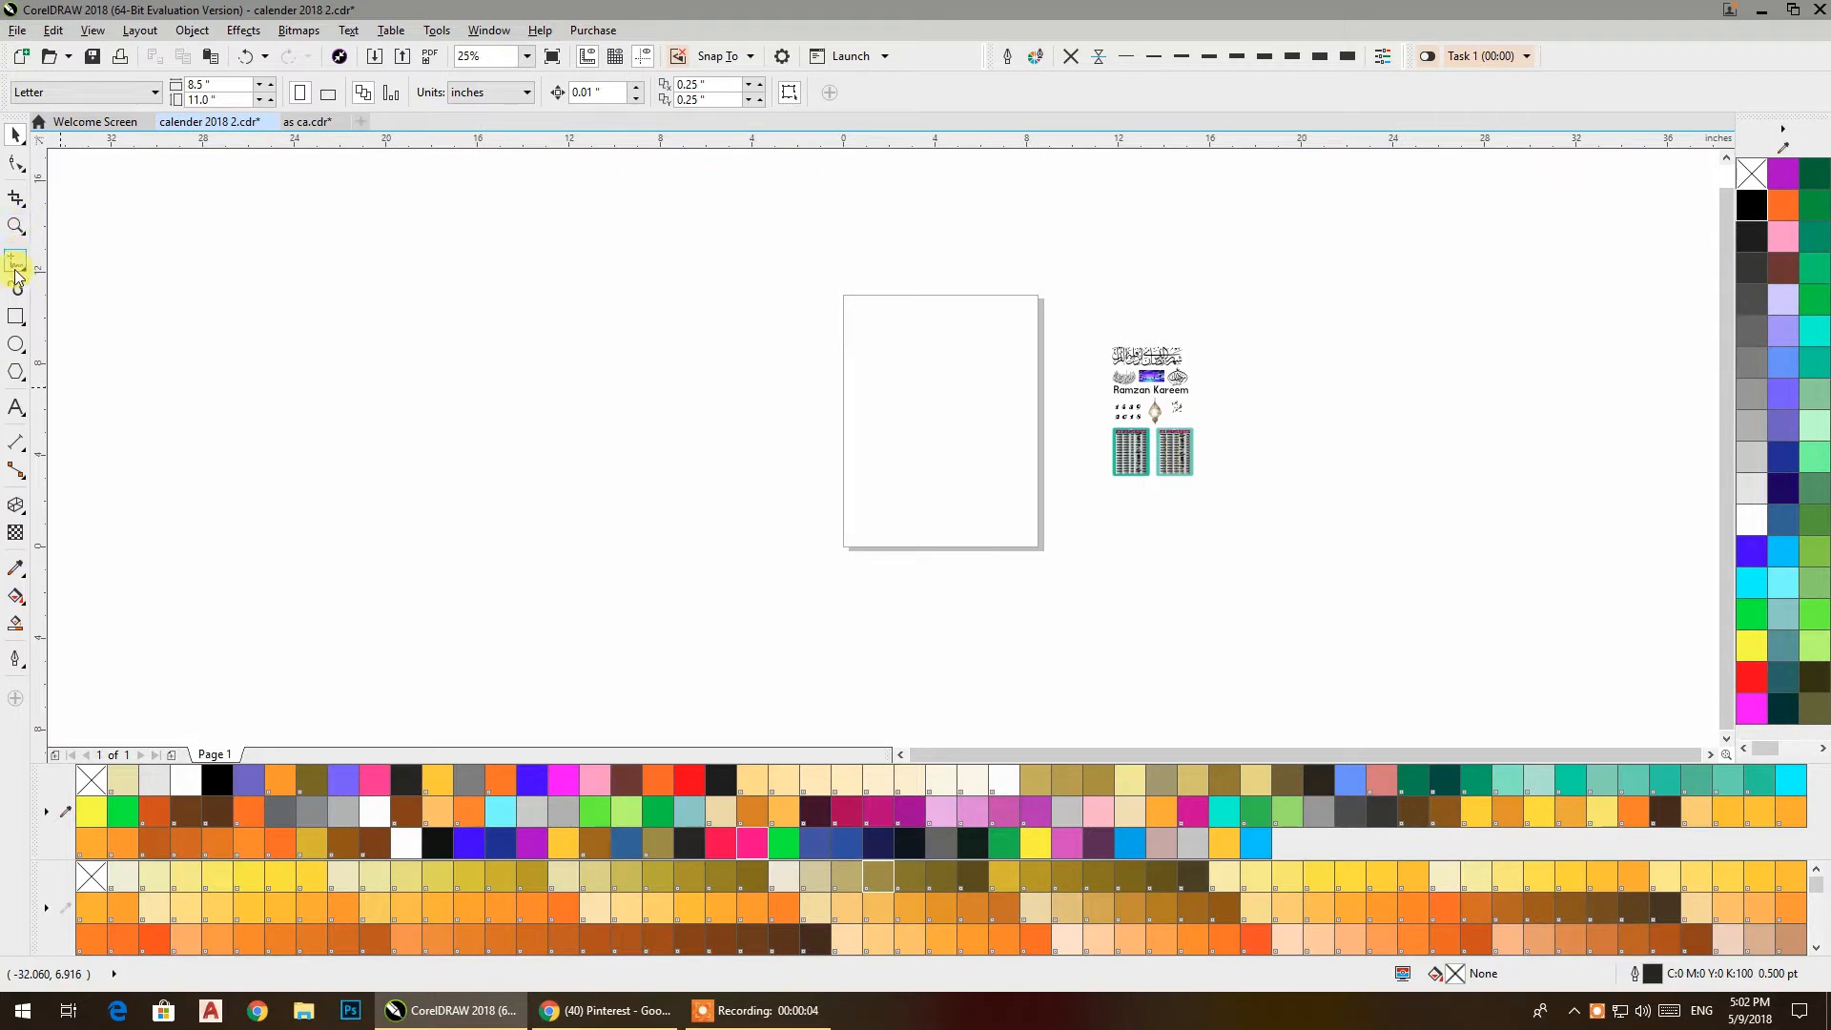
Create a page-sized rectangle of 8.5 by 11 inches and fill it with black.
{"action": "double_click", "coordinate": [16, 318]}
{"action": "left_click", "coordinate": [16, 135]}
{"action": "left_click", "coordinate": [565, 334]}
{"action": "left_click", "coordinate": [838, 372]}
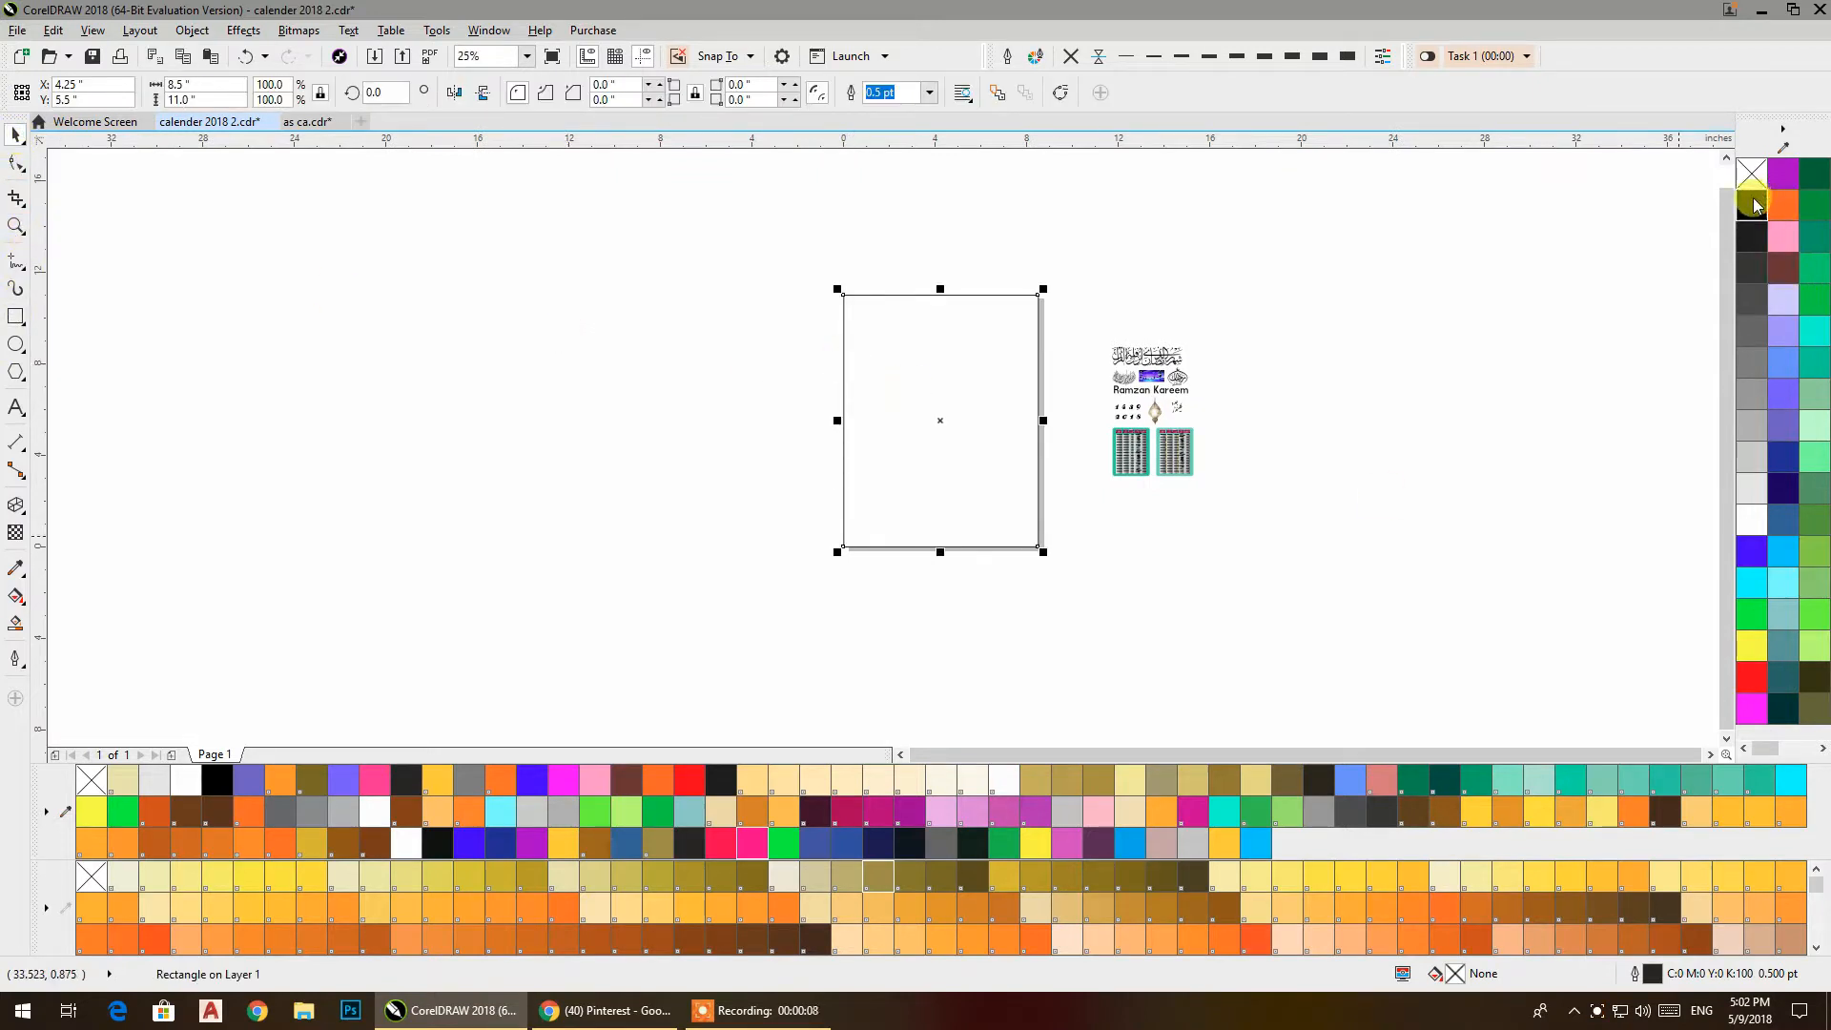
{"action": "left_click", "coordinate": [1753, 203]}
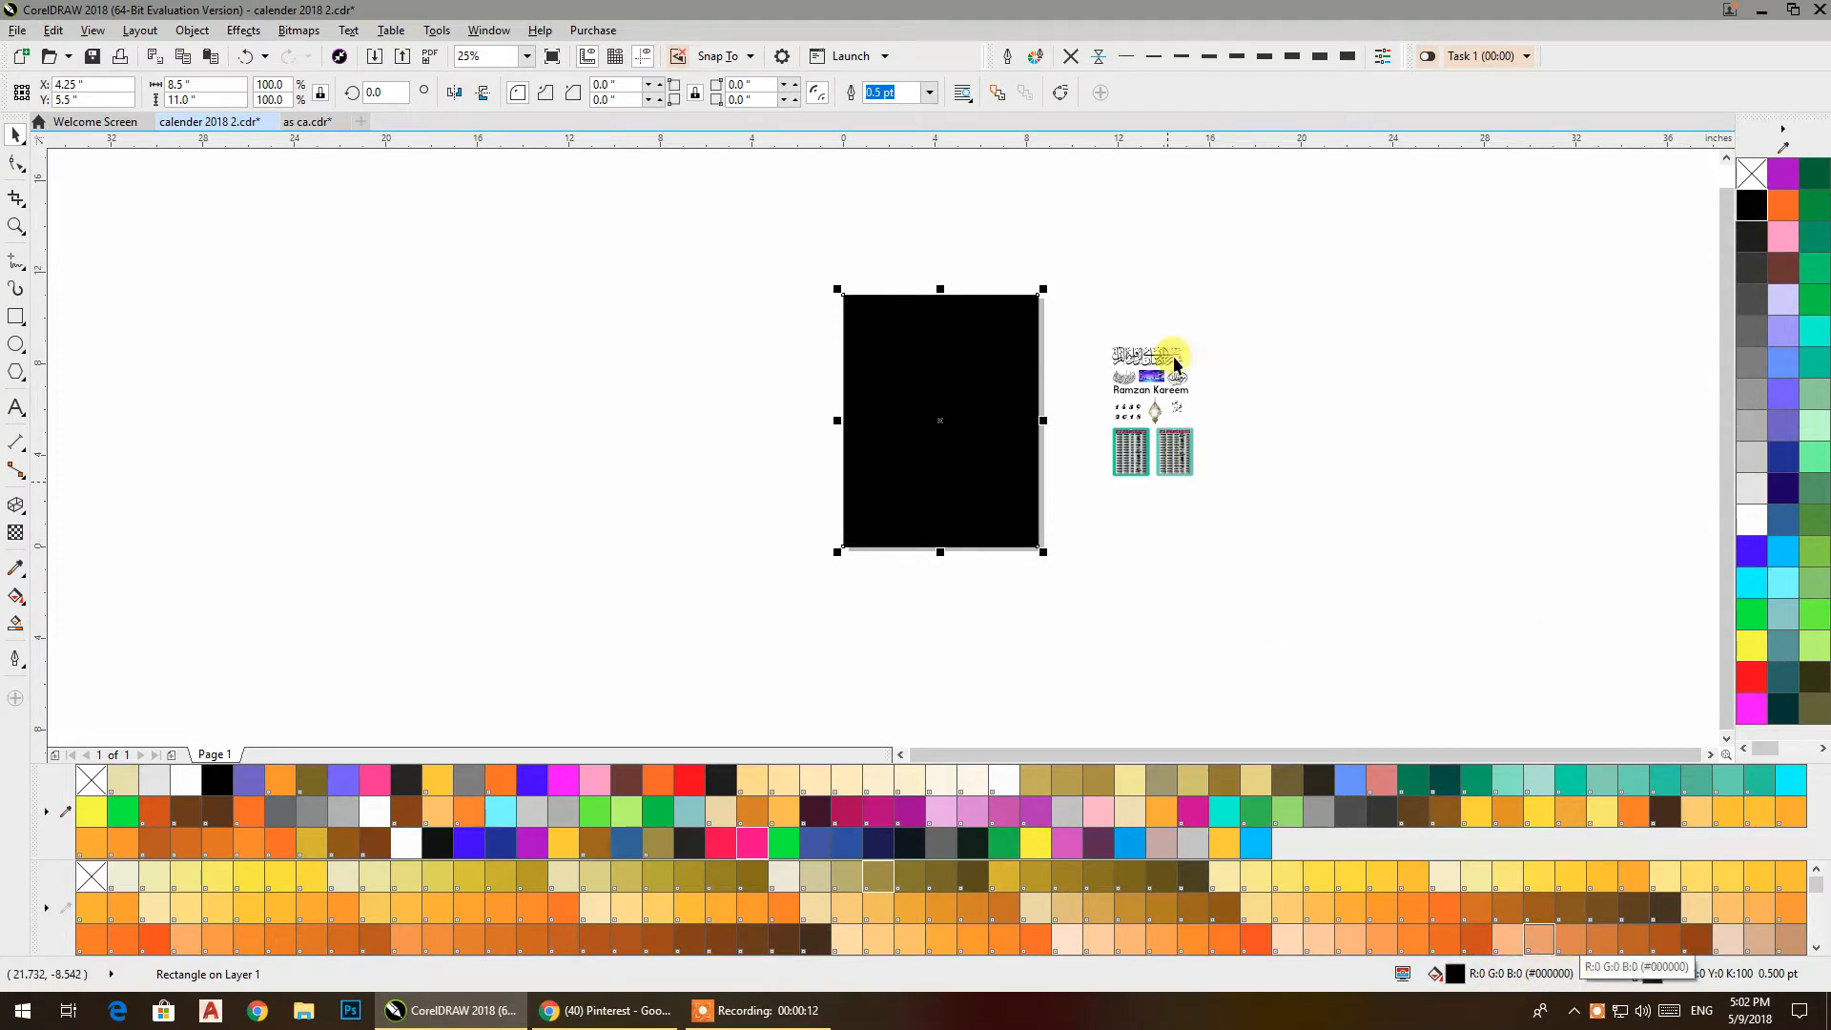
{"action": "left_click", "coordinate": [1203, 275]}
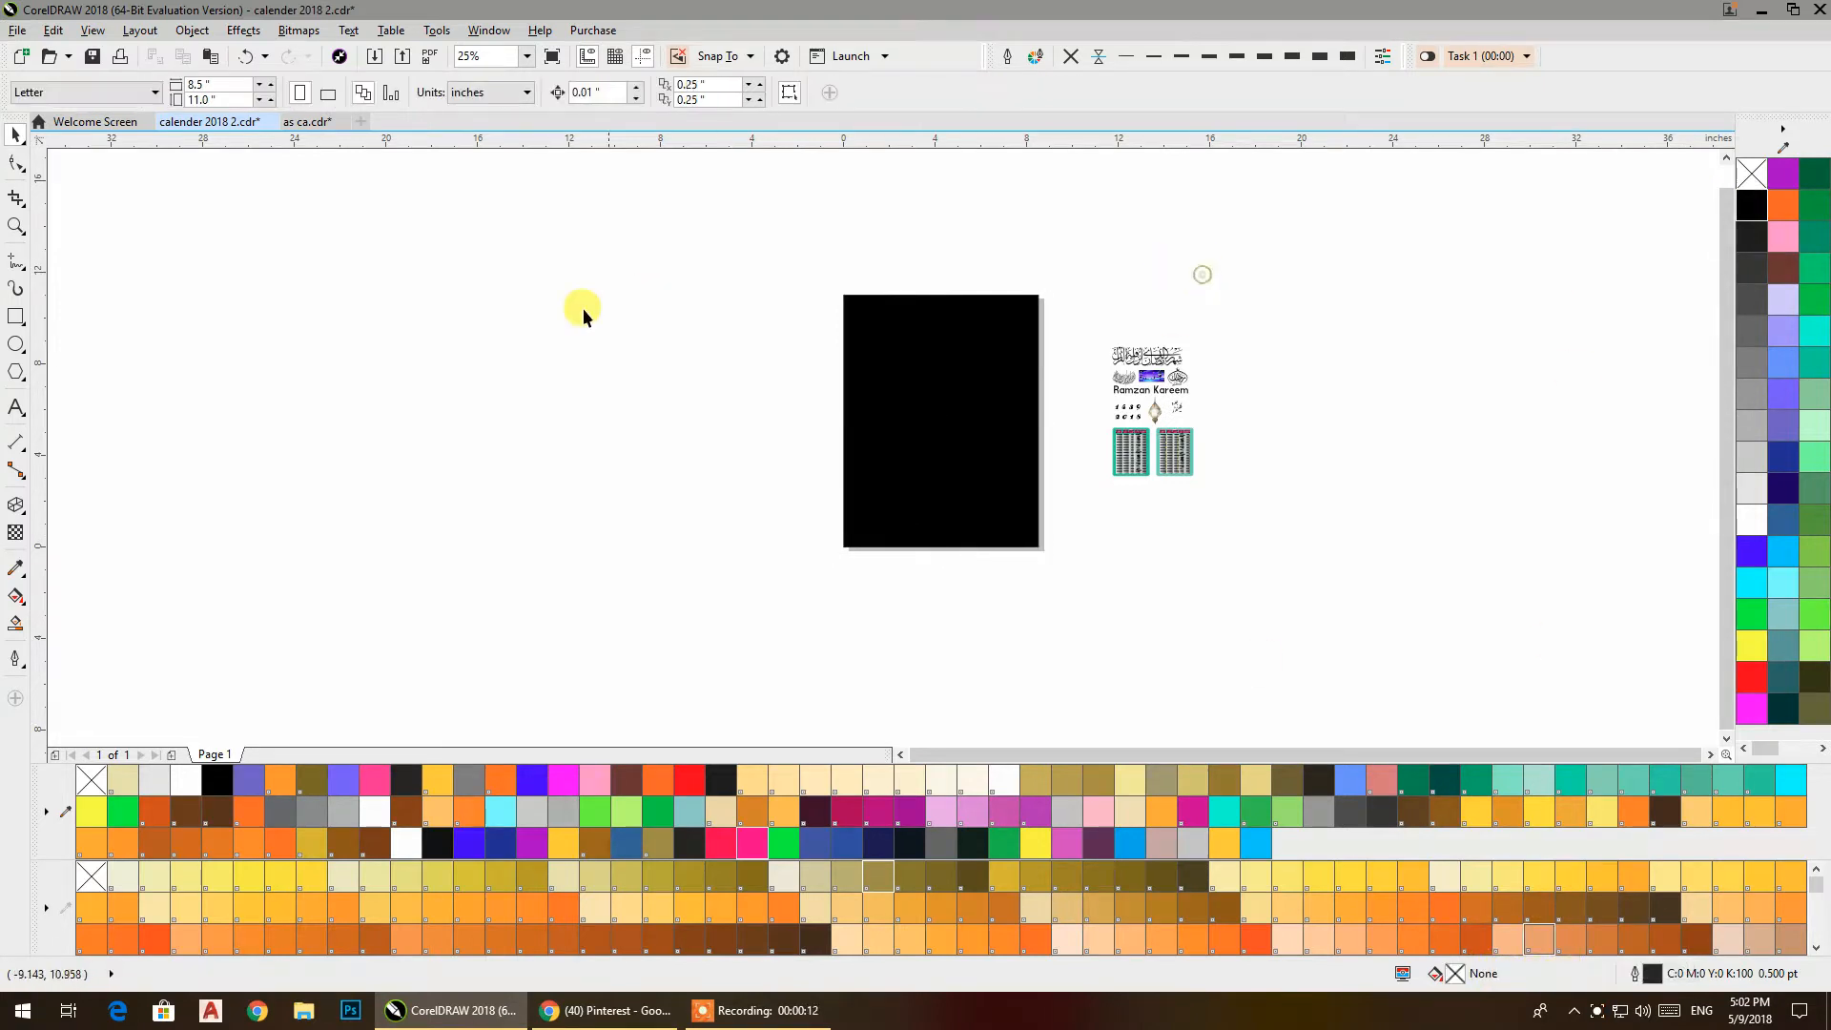
Draw a full-width rectangle over the lower part of the page and reduce its height to about 6.23 inches.
{"action": "left_click", "coordinate": [11, 322]}
{"action": "left_click_drag", "start_coordinate": [984, 330], "coordinate": [876, 320]}
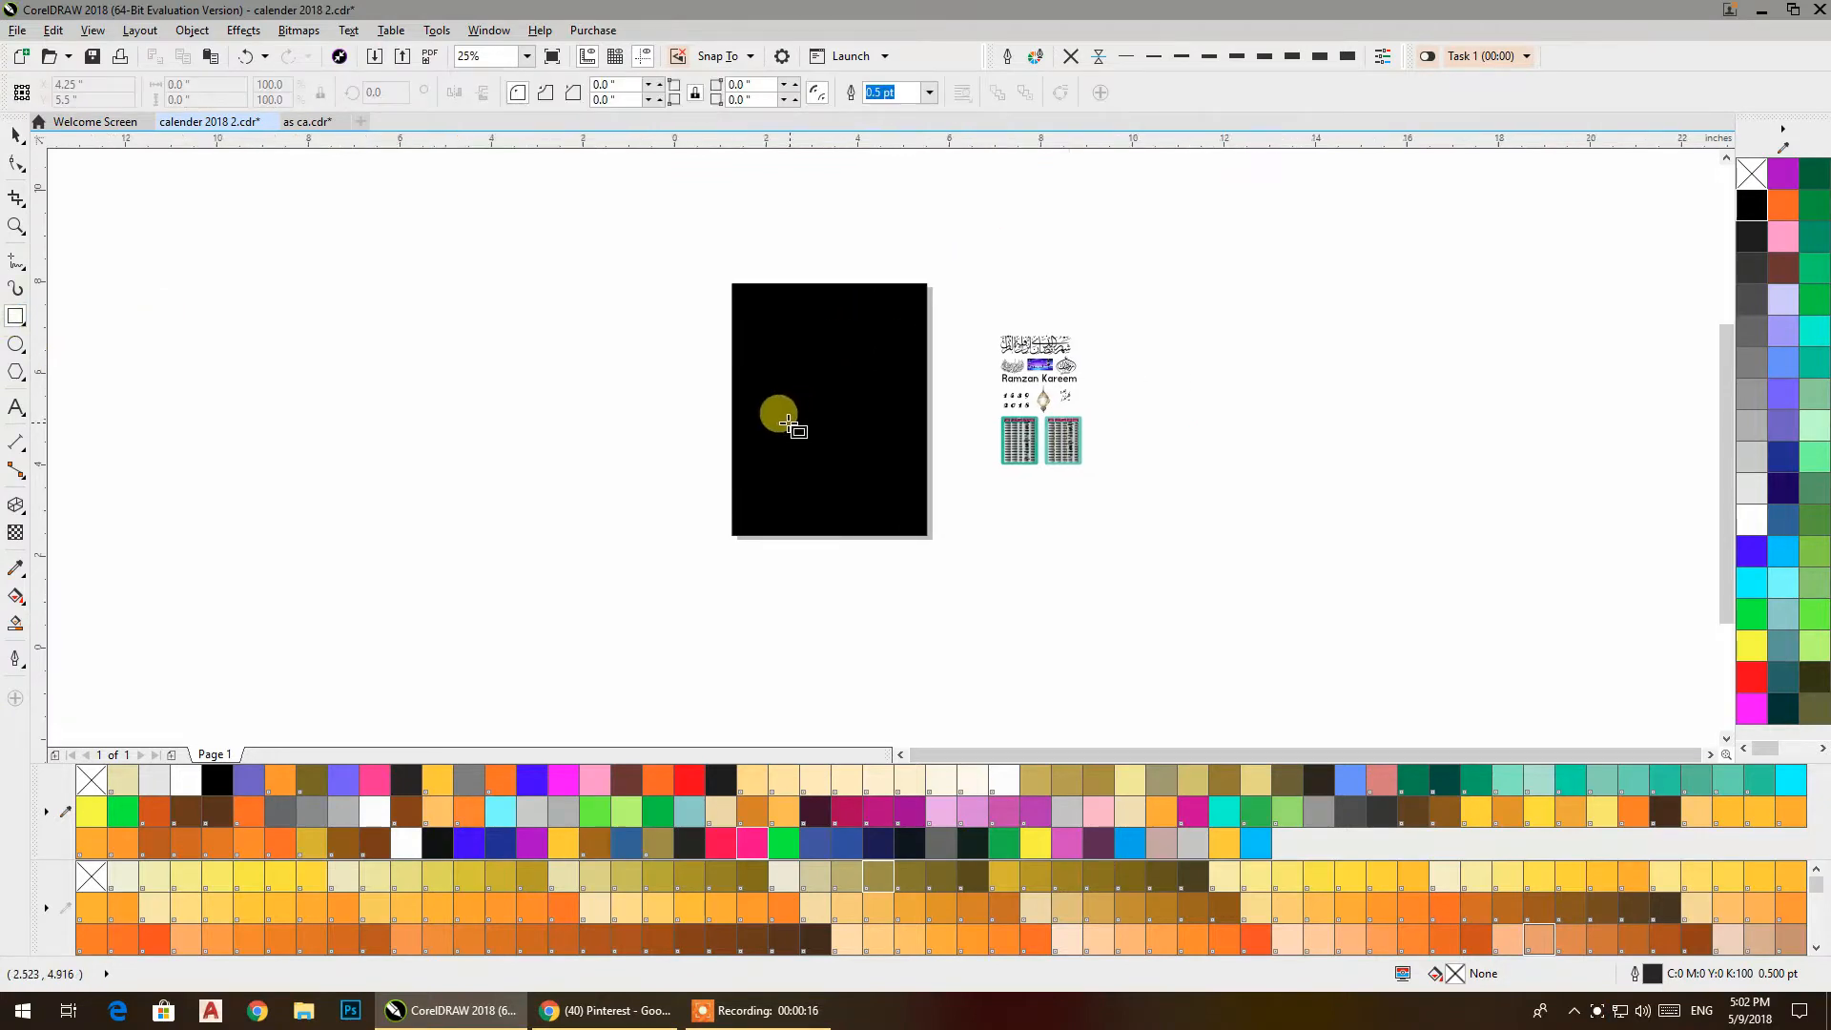
{"action": "scroll", "coordinate": [791, 423], "scroll_direction": "up", "scroll_amount": 1}
{"action": "mouse_move", "coordinate": [673, 649]}
{"action": "left_mouse_down"}
{"action": "mouse_move", "coordinate": [1051, 263]}
{"action": "mouse_move", "coordinate": [1066, 268]}
{"action": "left_mouse_up"}
{"action": "scroll", "coordinate": [1071, 289], "scroll_direction": "up", "scroll_amount": 1}
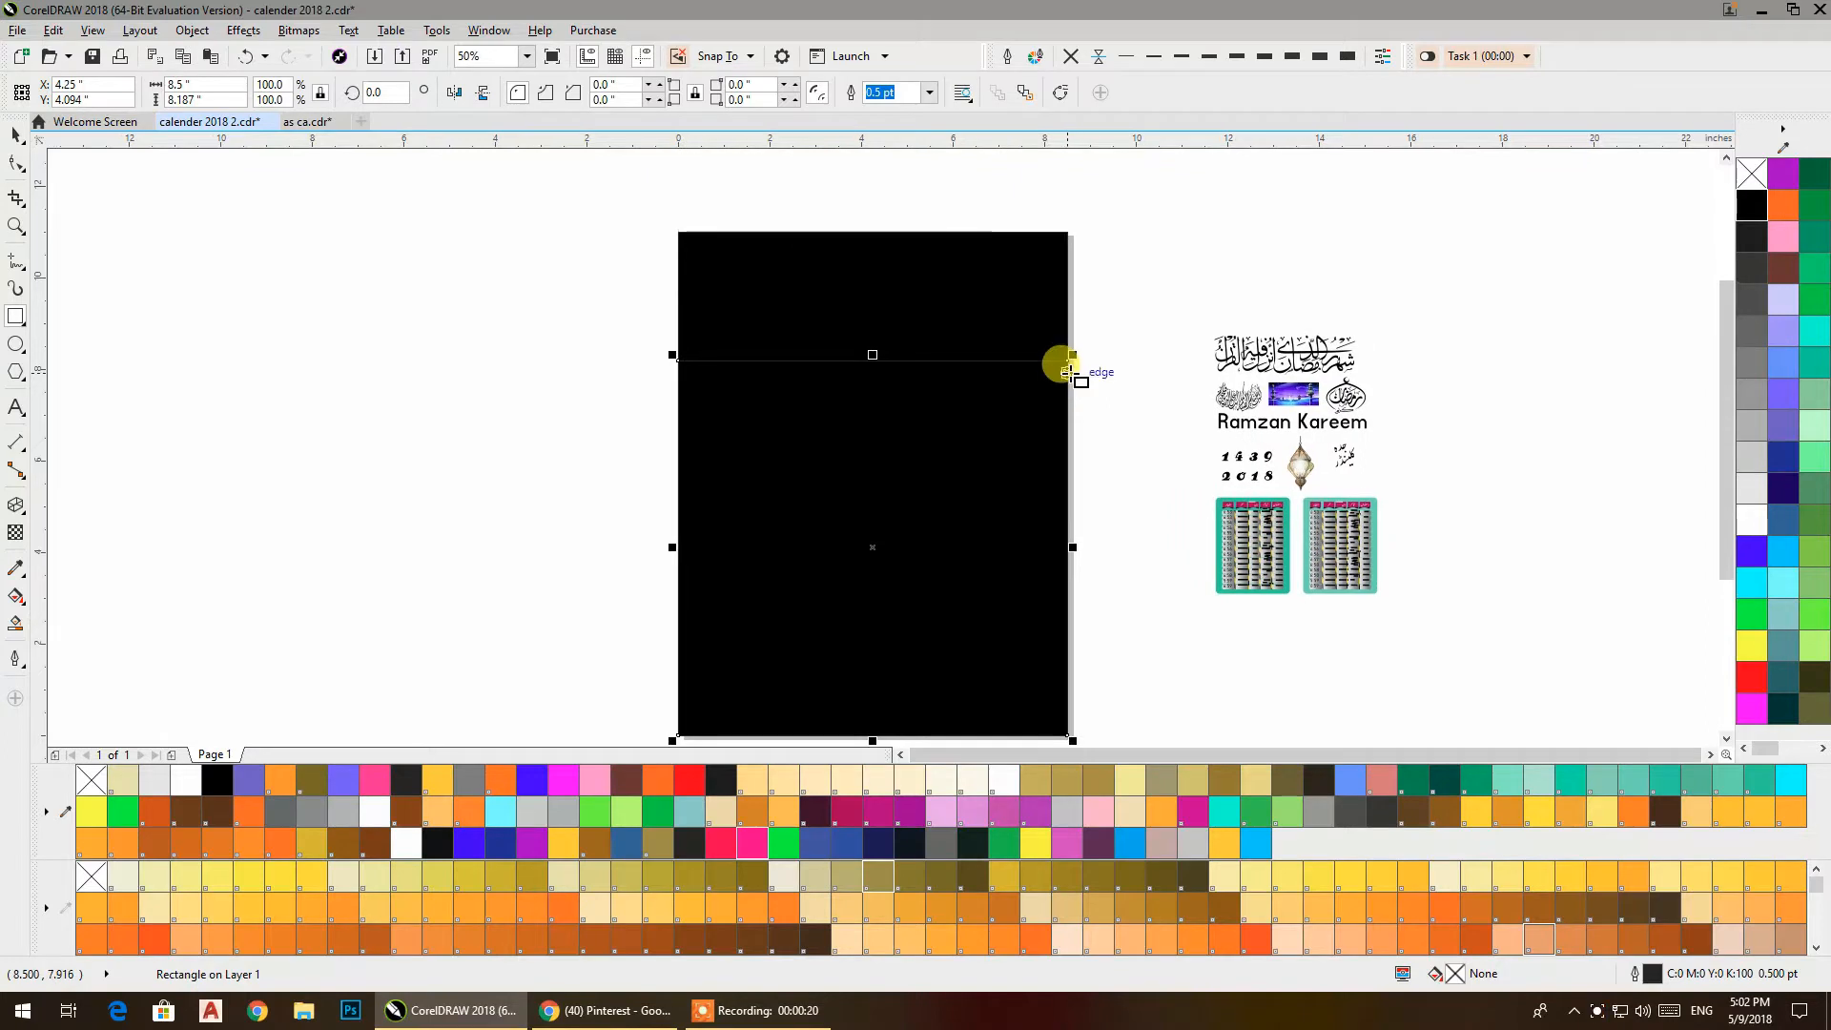
{"action": "left_click_drag", "start_coordinate": [870, 351], "coordinate": [882, 449]}
{"action": "left_click", "coordinate": [16, 138]}
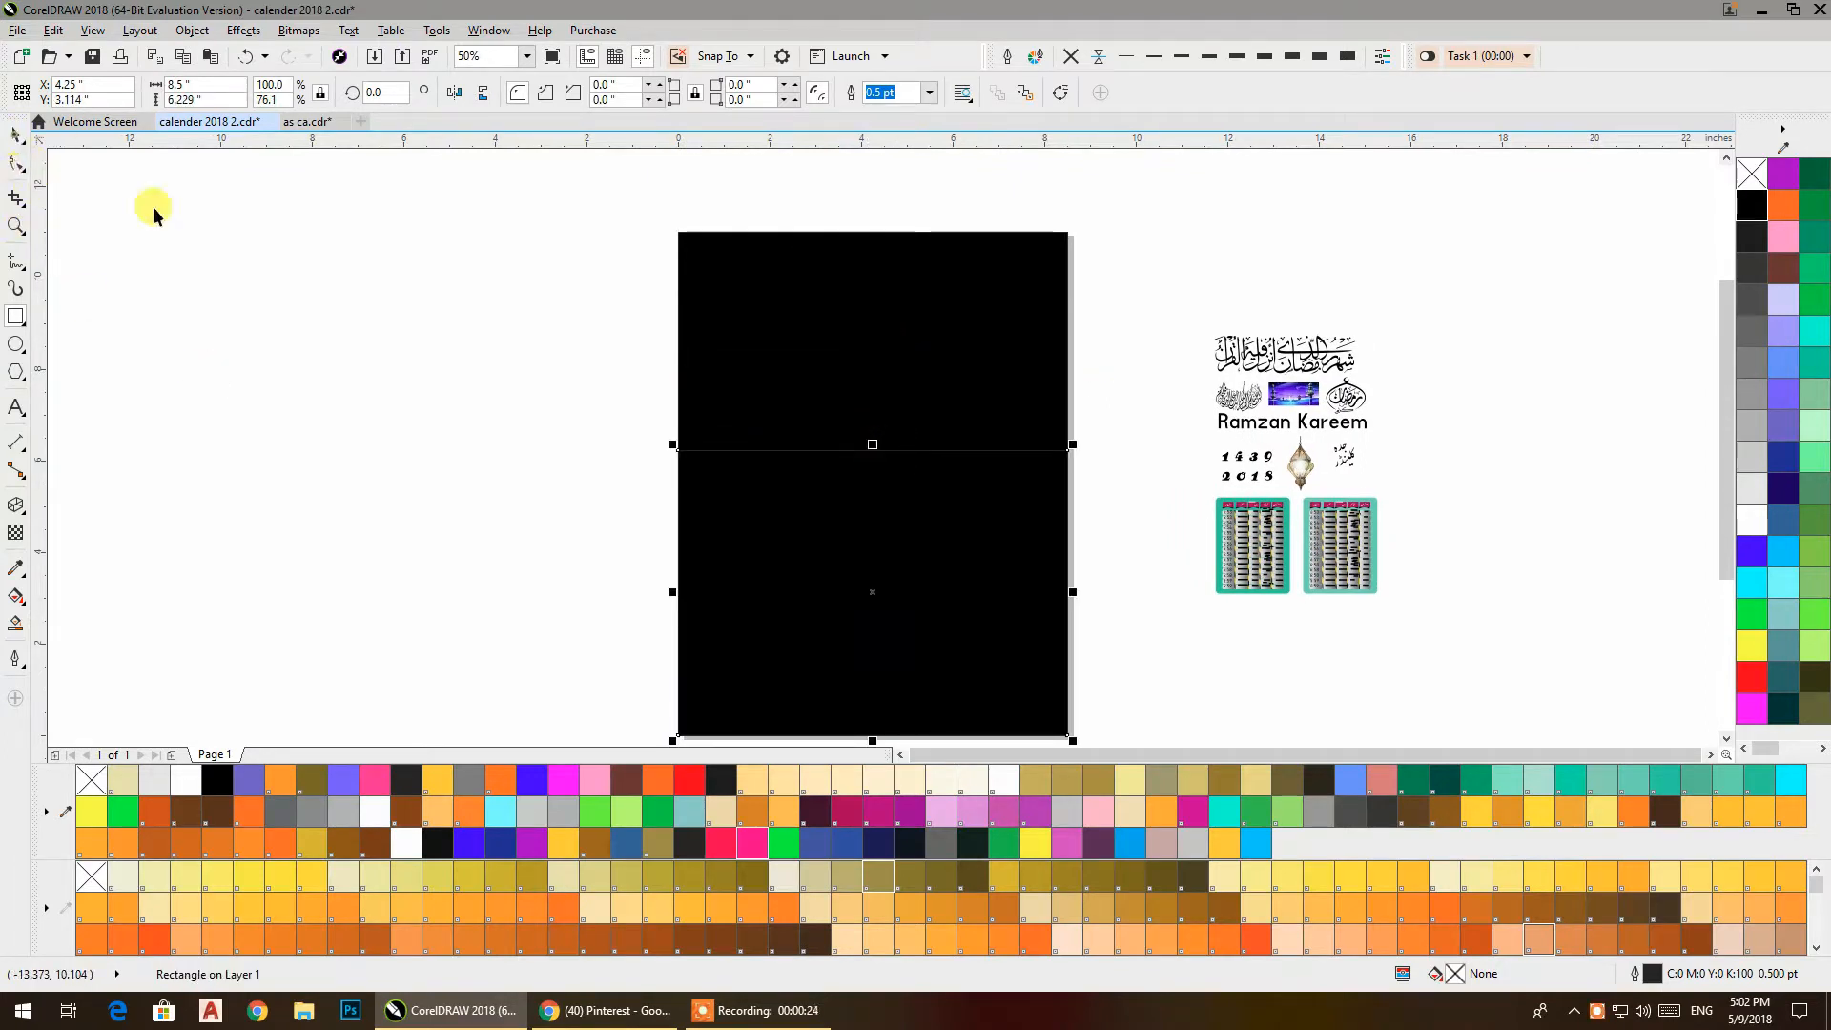
Fill the lower full-width rectangle with light grey.
{"action": "left_click", "coordinate": [570, 352]}
{"action": "scroll", "coordinate": [717, 382], "scroll_direction": "down", "scroll_amount": 1}
{"action": "scroll", "coordinate": [720, 375], "scroll_direction": "down", "scroll_amount": 1}
{"action": "left_click", "coordinate": [744, 417]}
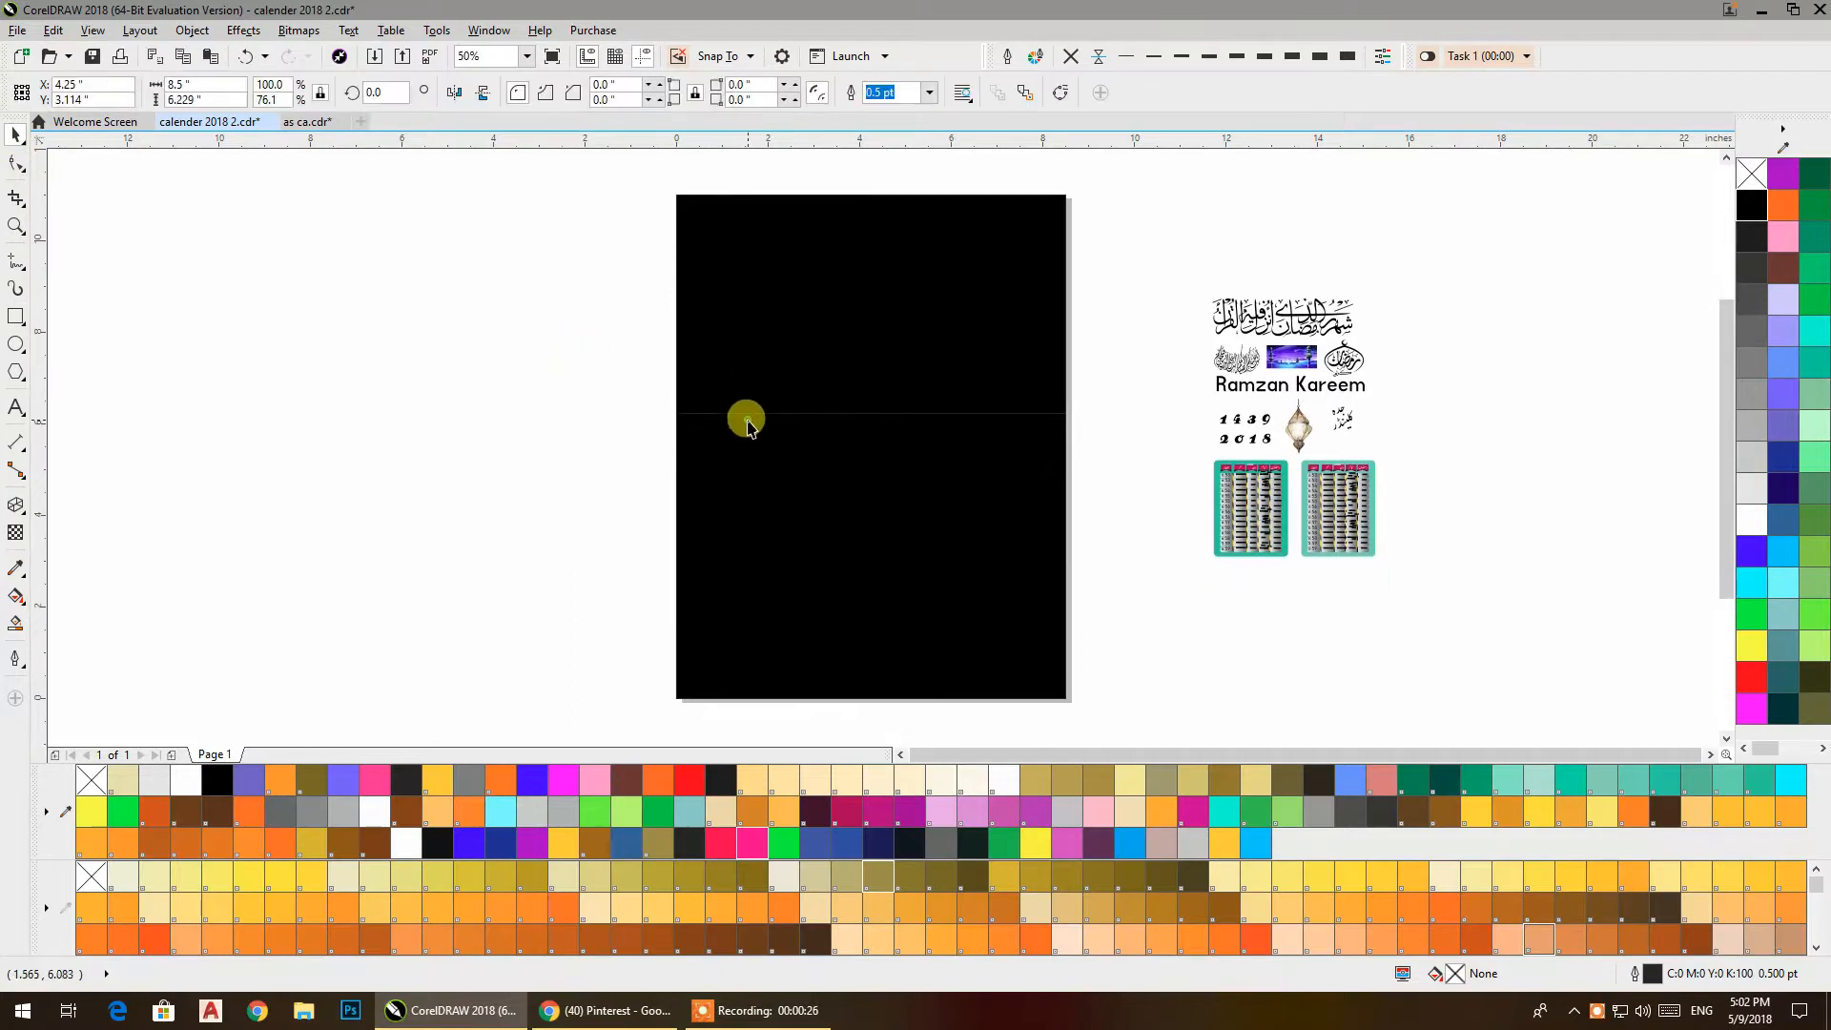
{"action": "left_click", "coordinate": [1754, 470]}
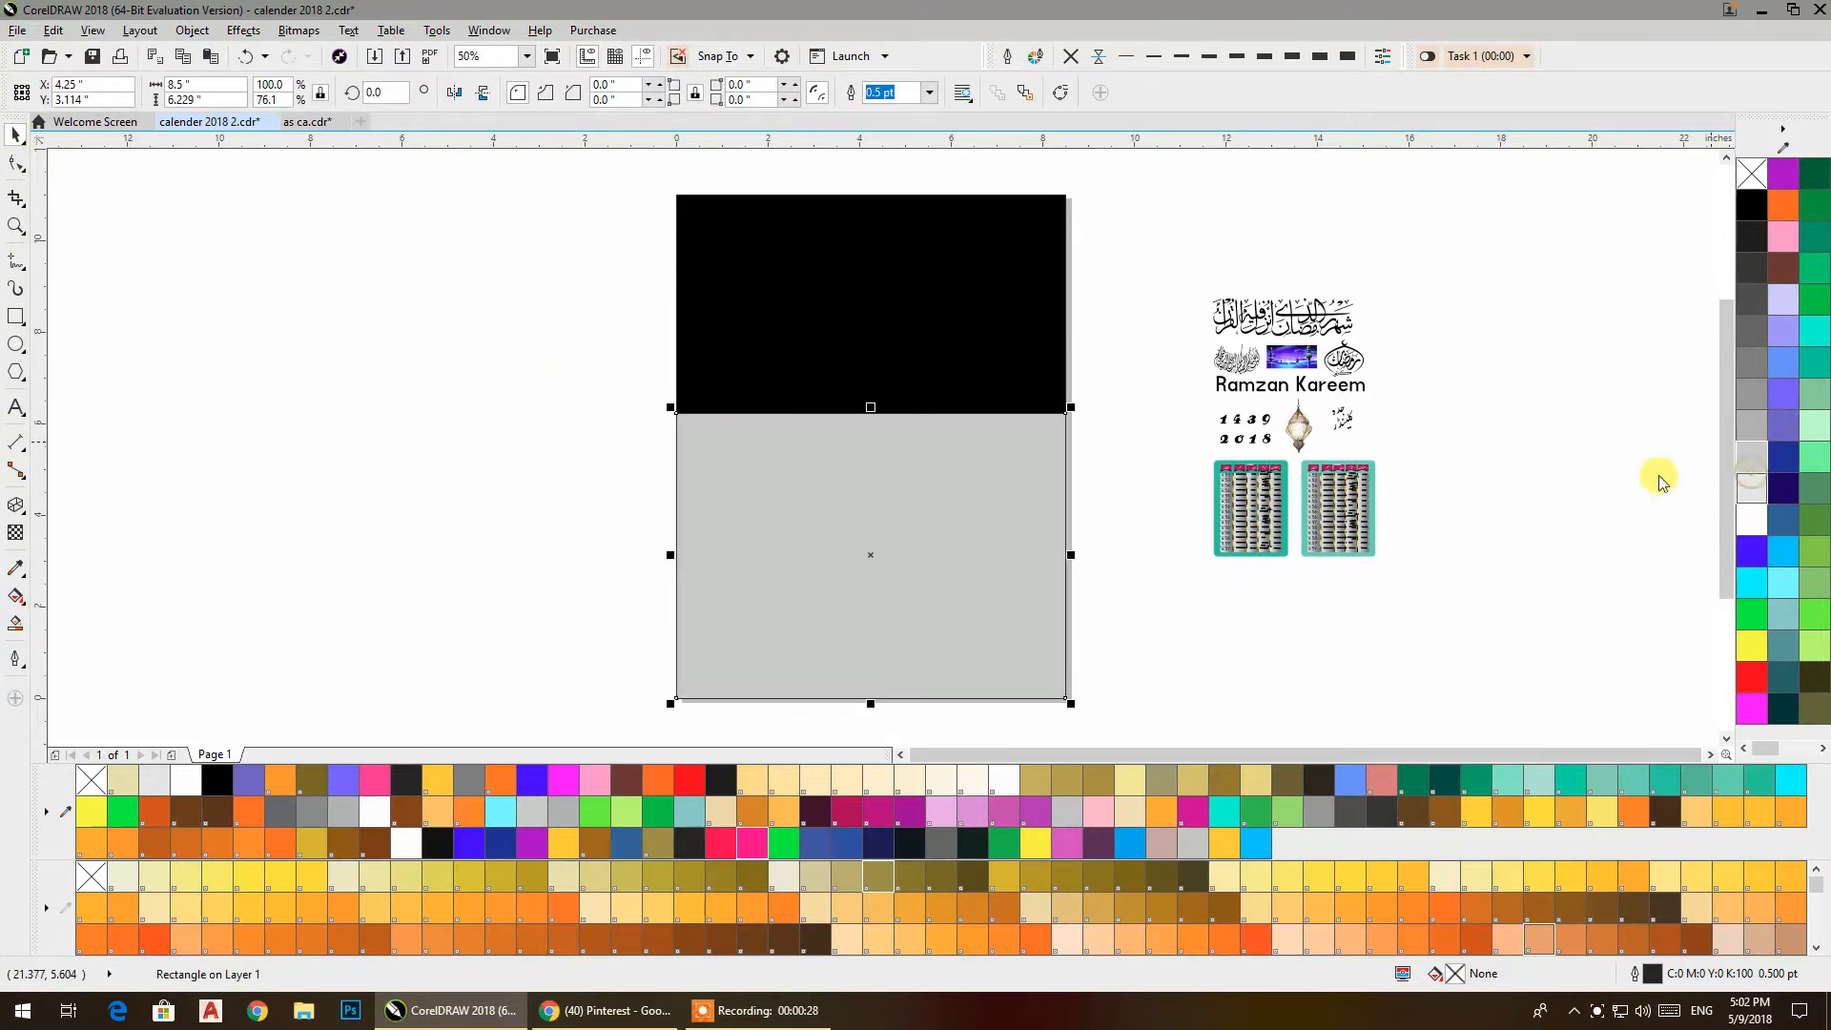
Move both calendar tables onto the lower part of the page and enlarge them to about 8.04 by 4.8 inches.
{"action": "left_click", "coordinate": [1110, 273]}
{"action": "left_click_drag", "start_coordinate": [1202, 457], "coordinate": [1419, 564]}
{"action": "left_click_drag", "start_coordinate": [1349, 509], "coordinate": [813, 635]}
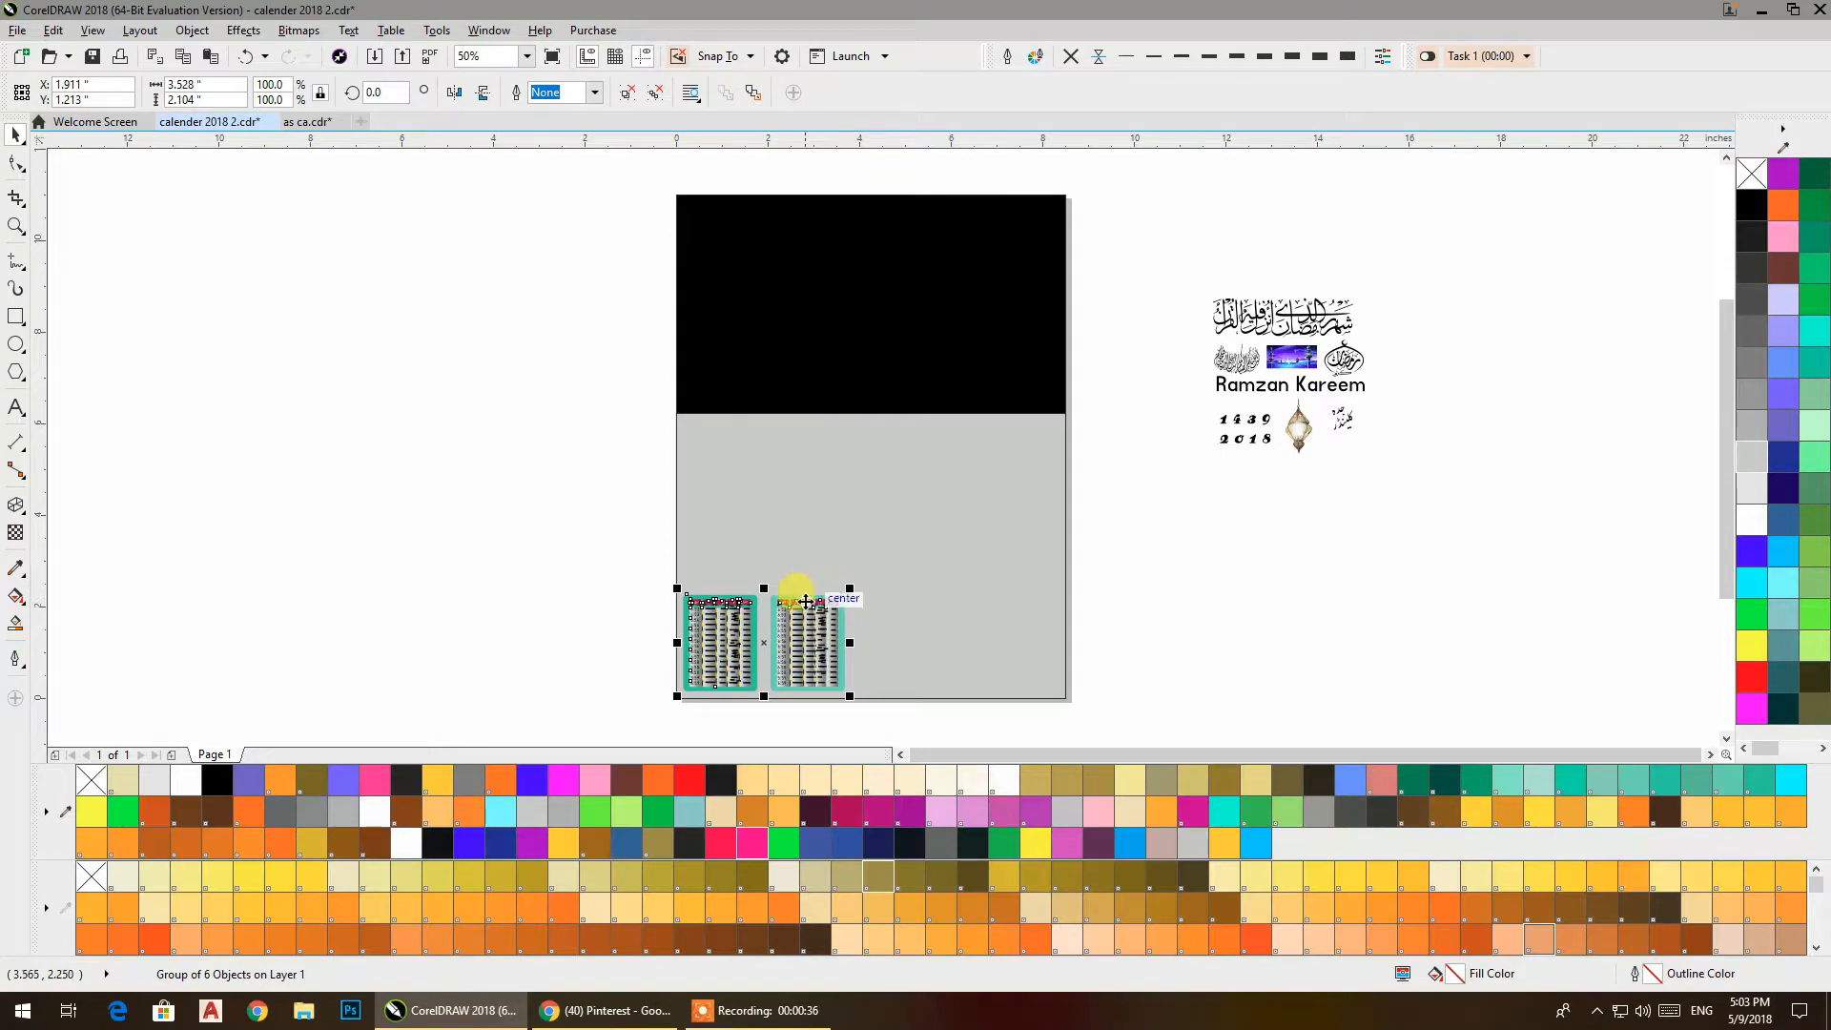
{"action": "left_click_drag", "start_coordinate": [847, 593], "coordinate": [1060, 441]}
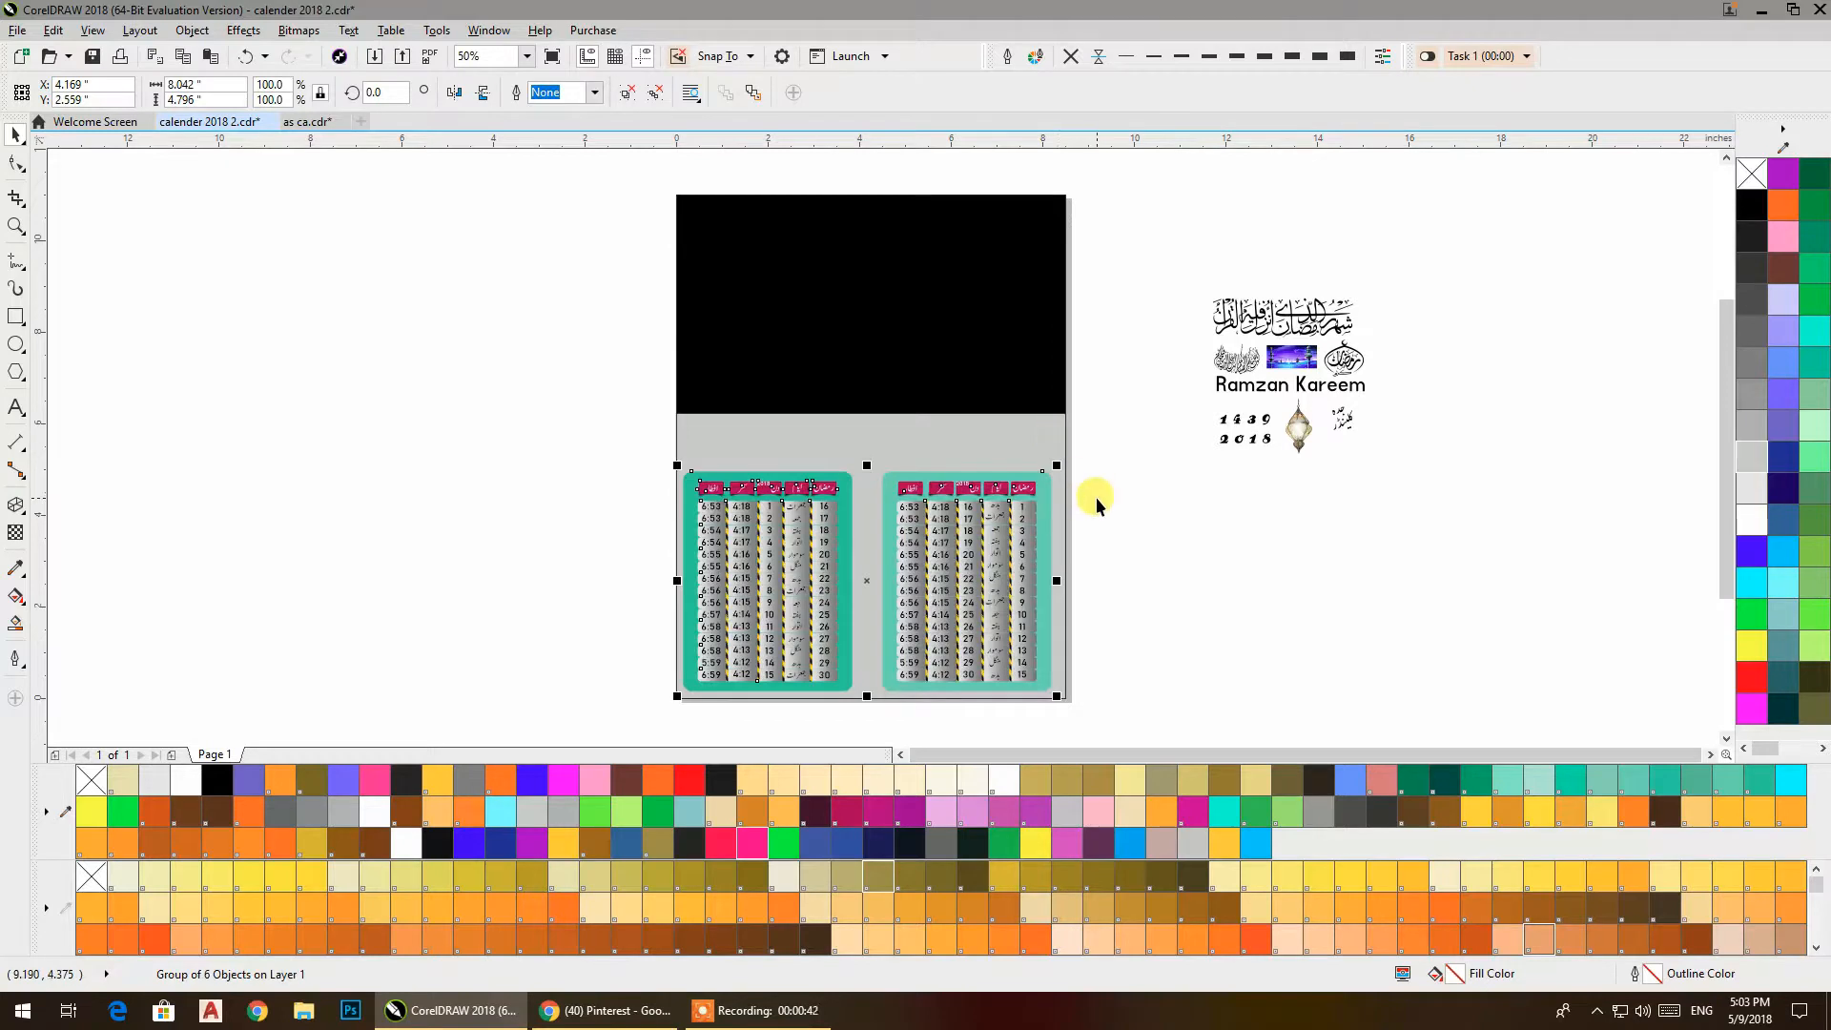
Group the two calendar tables and centre them horizontally on the page background.
{"action": "key", "text": "ctrl+g"}
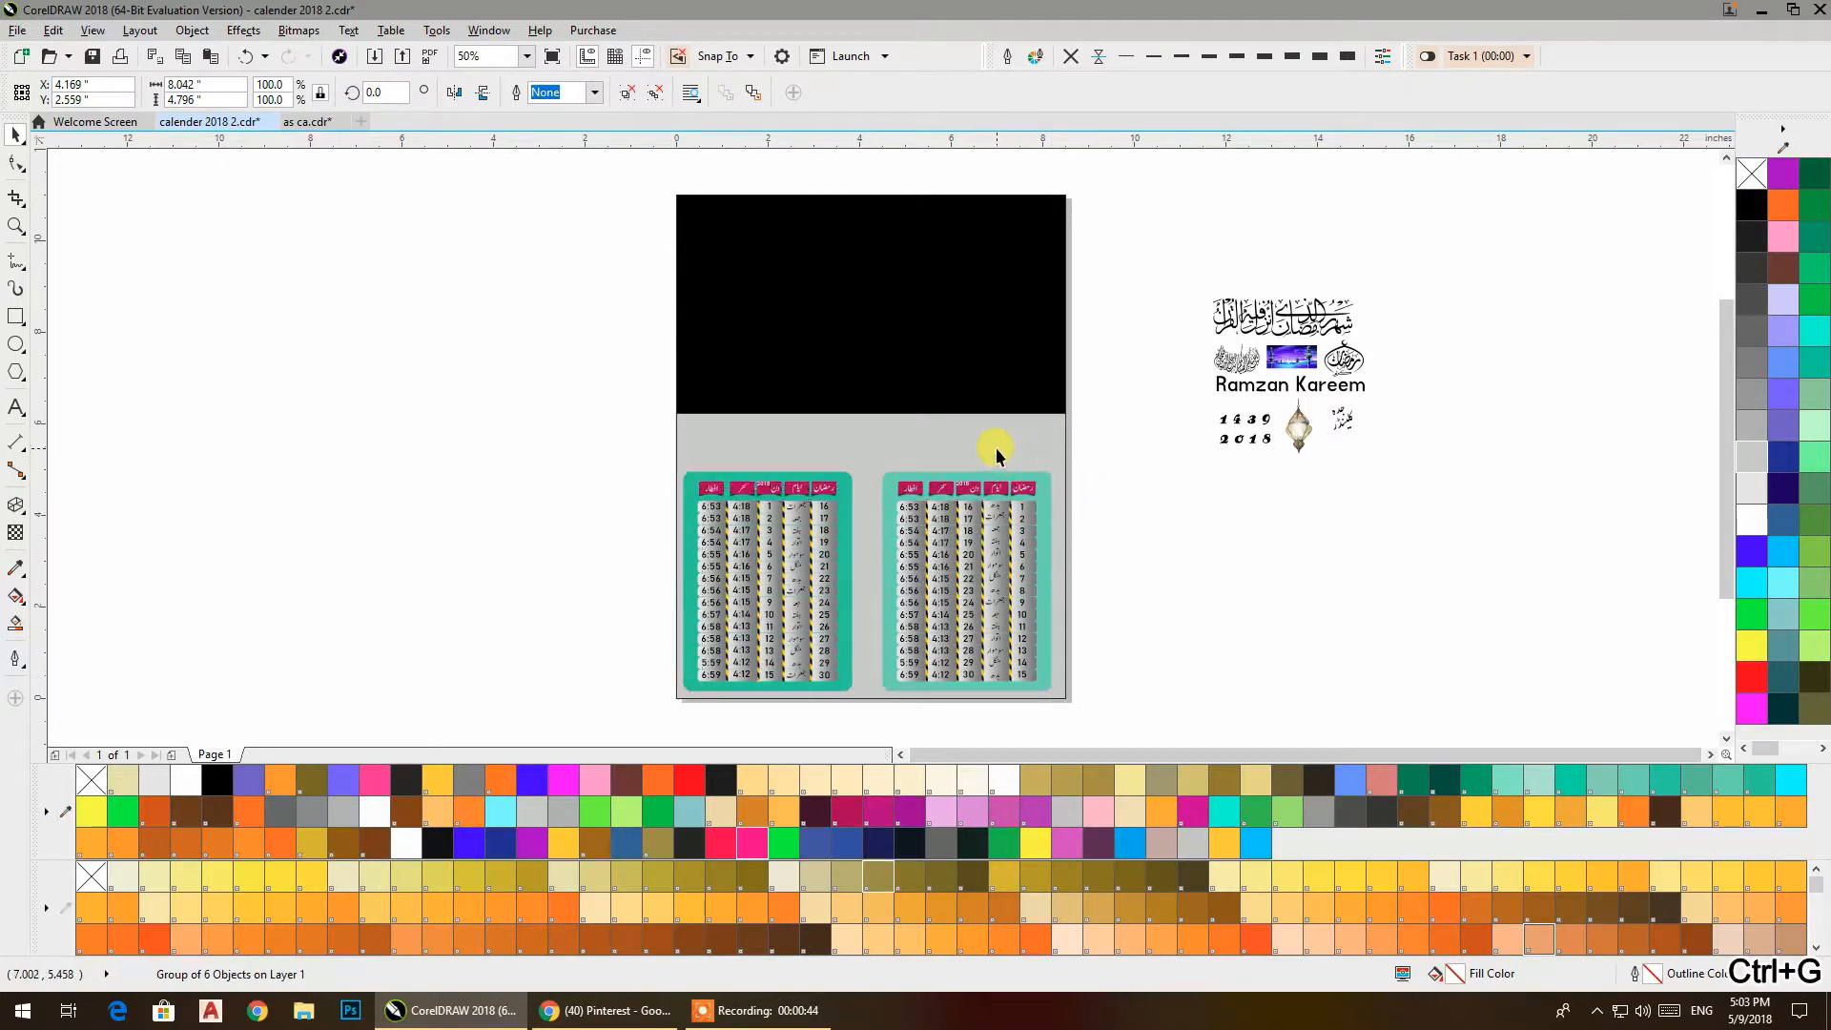
{"action": "left_click", "coordinate": [997, 448], "text": "shift"}
{"action": "key", "text": "c"}
{"action": "left_click", "coordinate": [1190, 522]}
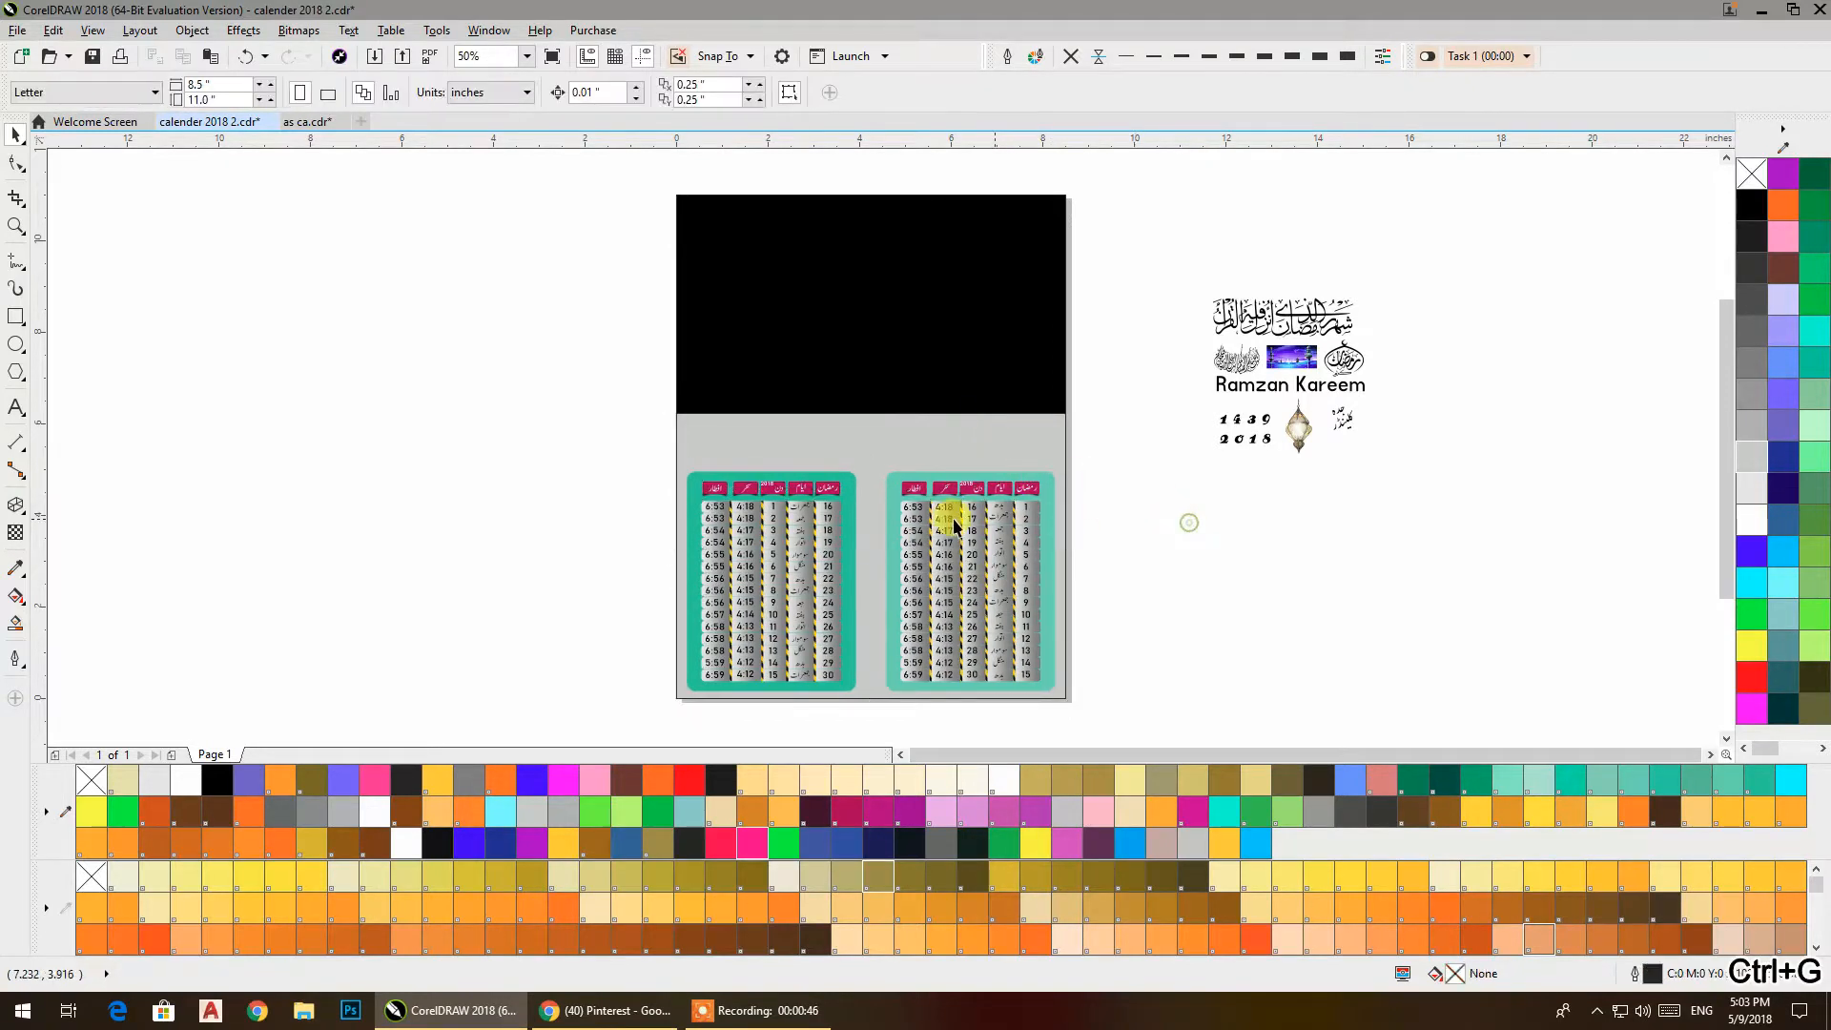
Delete the light grey rectangle behind the calendar tables.
{"action": "left_click_drag", "start_coordinate": [1198, 484], "coordinate": [1372, 443]}
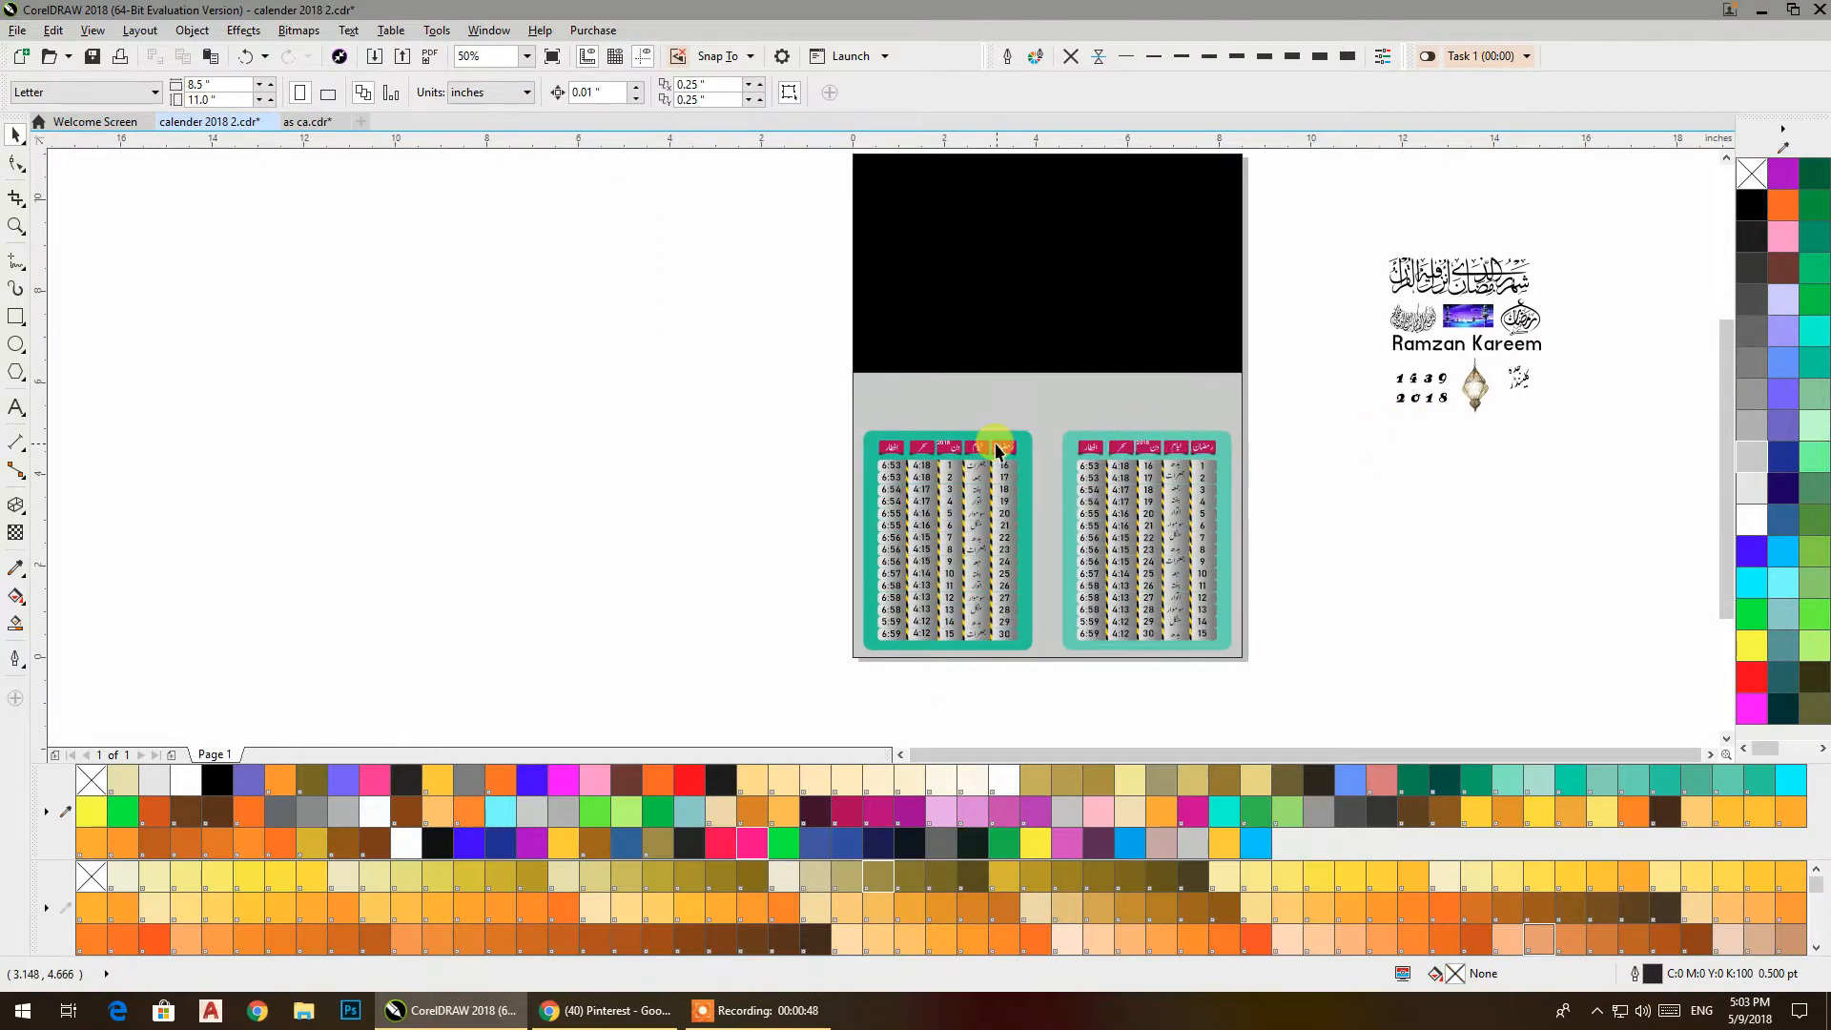
{"action": "scroll", "coordinate": [995, 446], "scroll_direction": "up", "scroll_amount": 1}
{"action": "left_click_drag", "start_coordinate": [757, 449], "coordinate": [530, 482]}
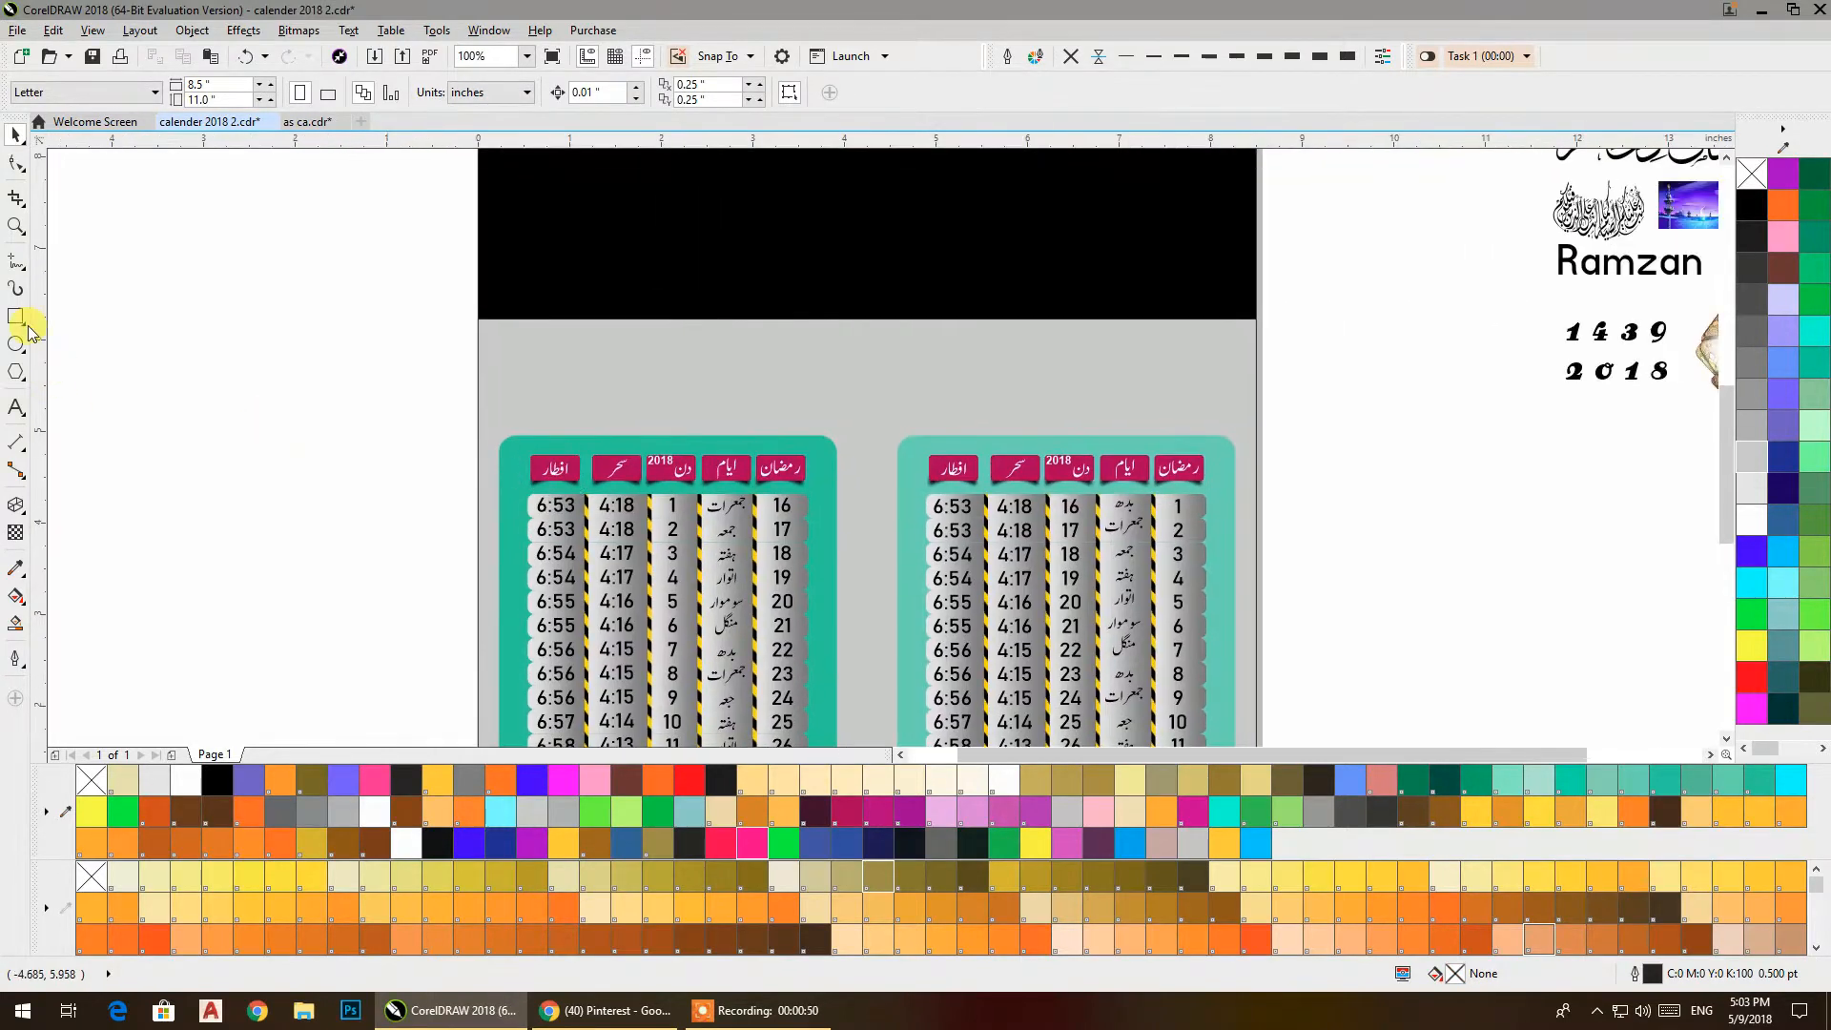
{"action": "left_click", "coordinate": [519, 362]}
{"action": "key", "text": "Delete"}
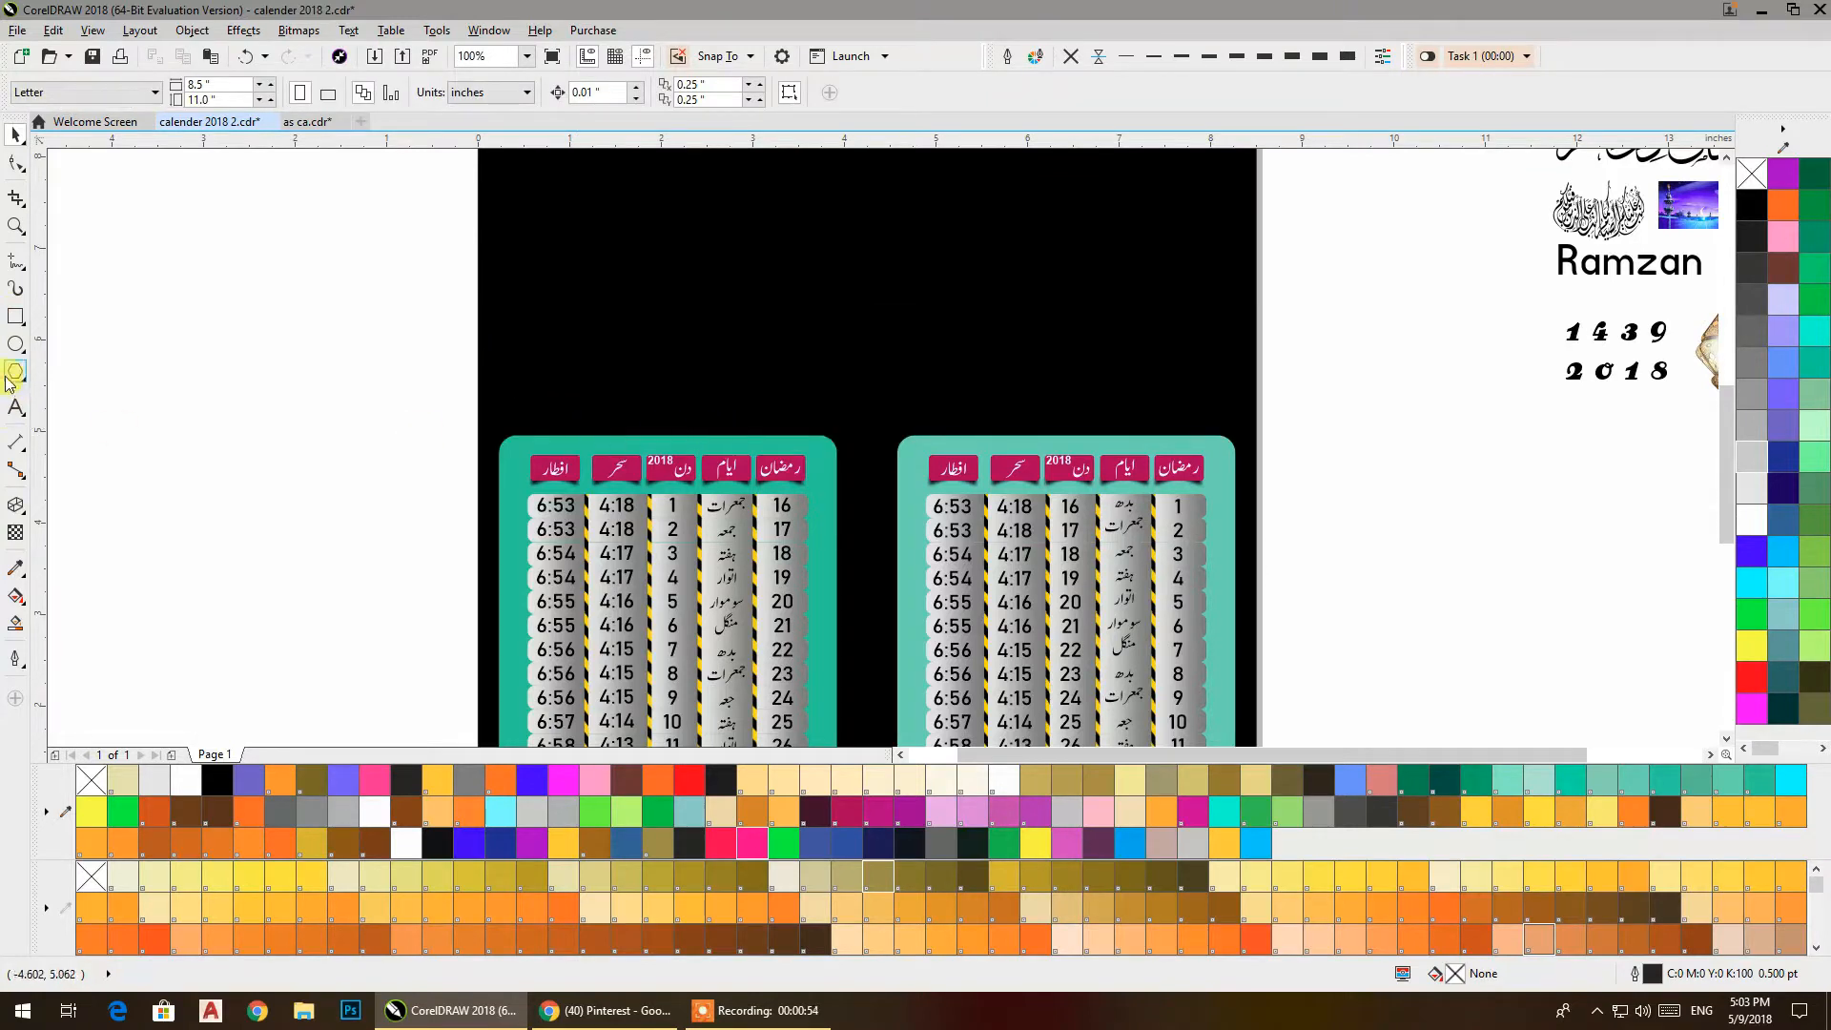
Draw a rectangle about 7.99 inches wide above the calendar tables and flatten it to about 0.05 inches high.
{"action": "left_click", "coordinate": [15, 317]}
{"action": "left_click_drag", "start_coordinate": [493, 381], "coordinate": [1220, 402]}
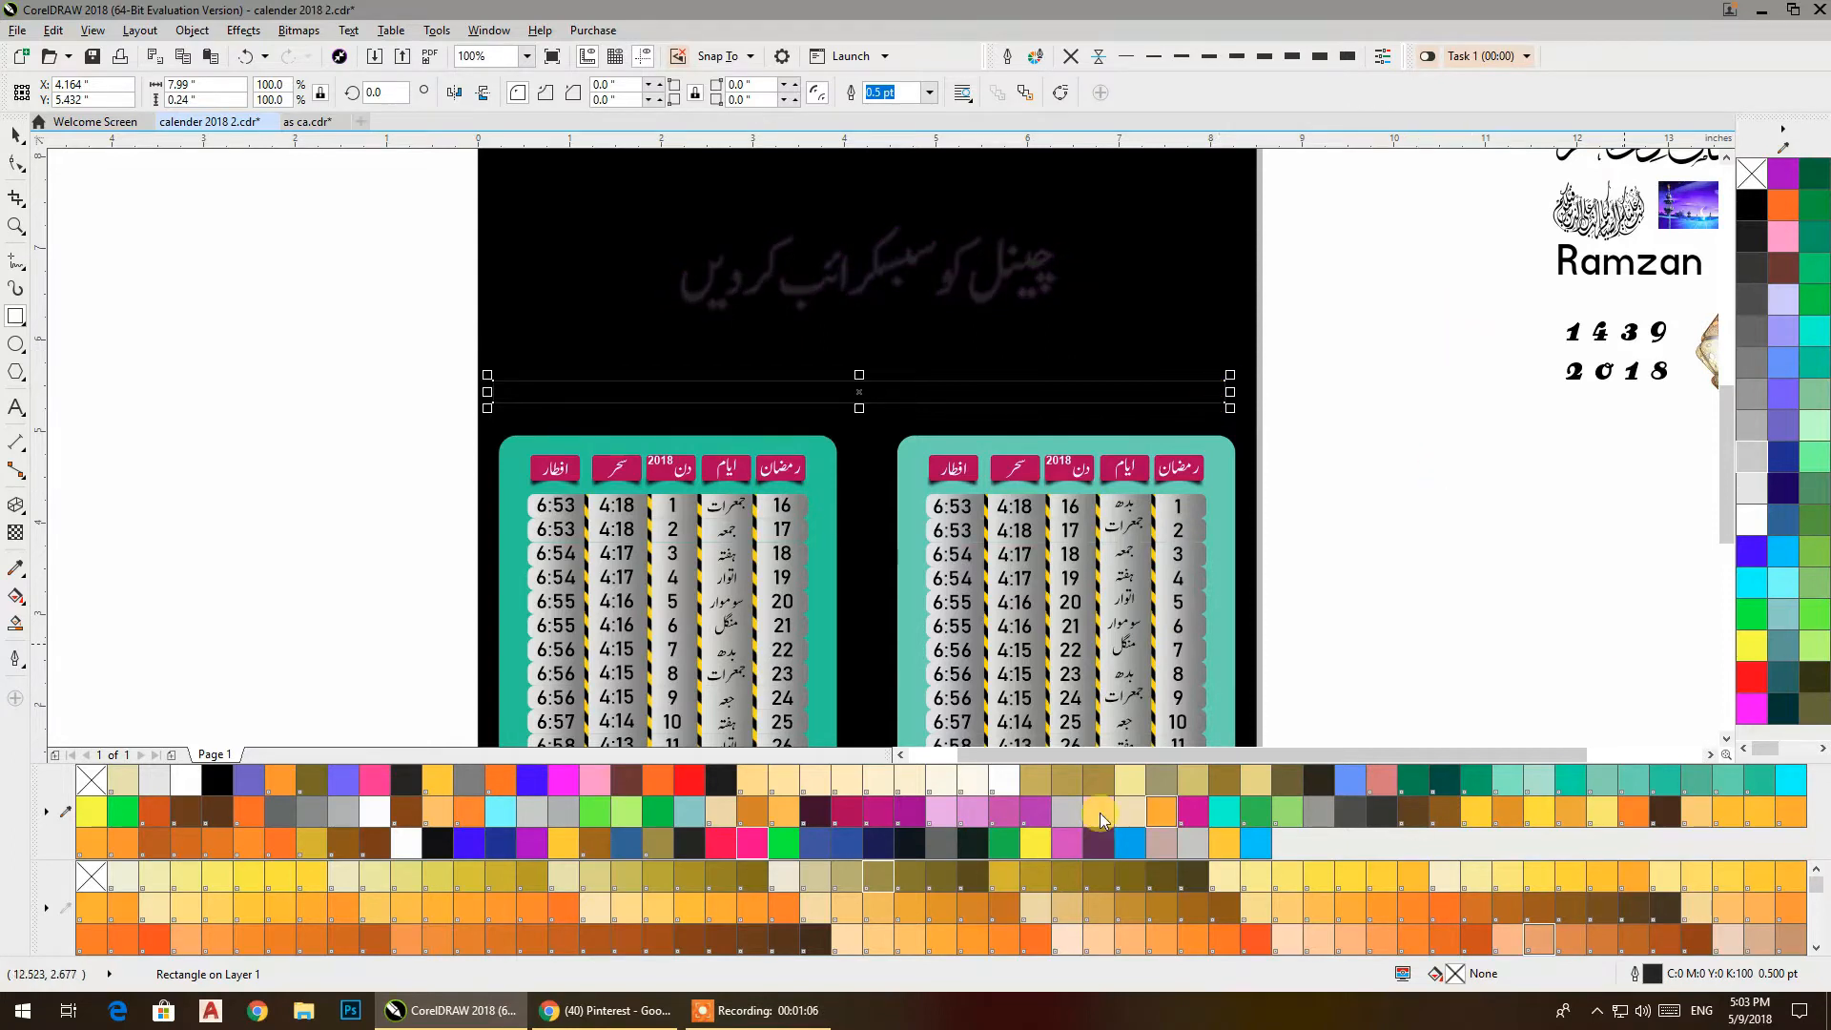
{"action": "left_click", "coordinate": [17, 134]}
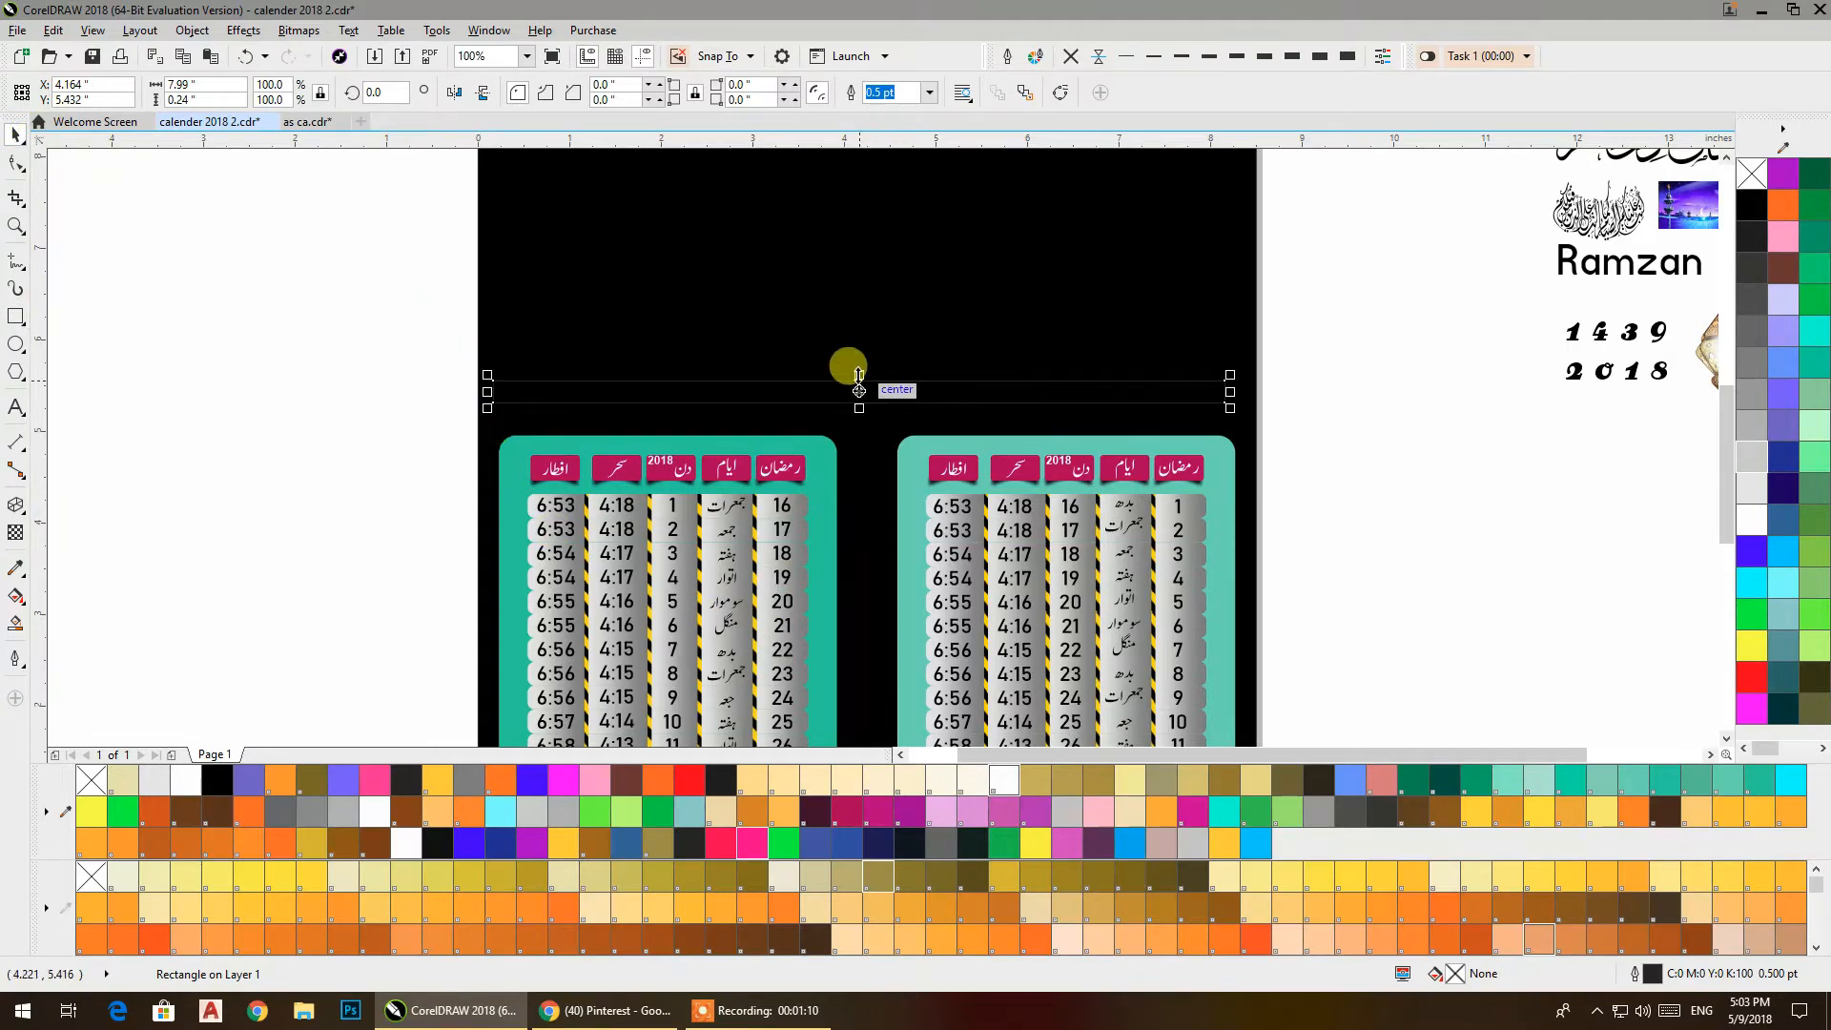
{"action": "scroll", "coordinate": [857, 405], "scroll_direction": "up", "scroll_amount": 1}
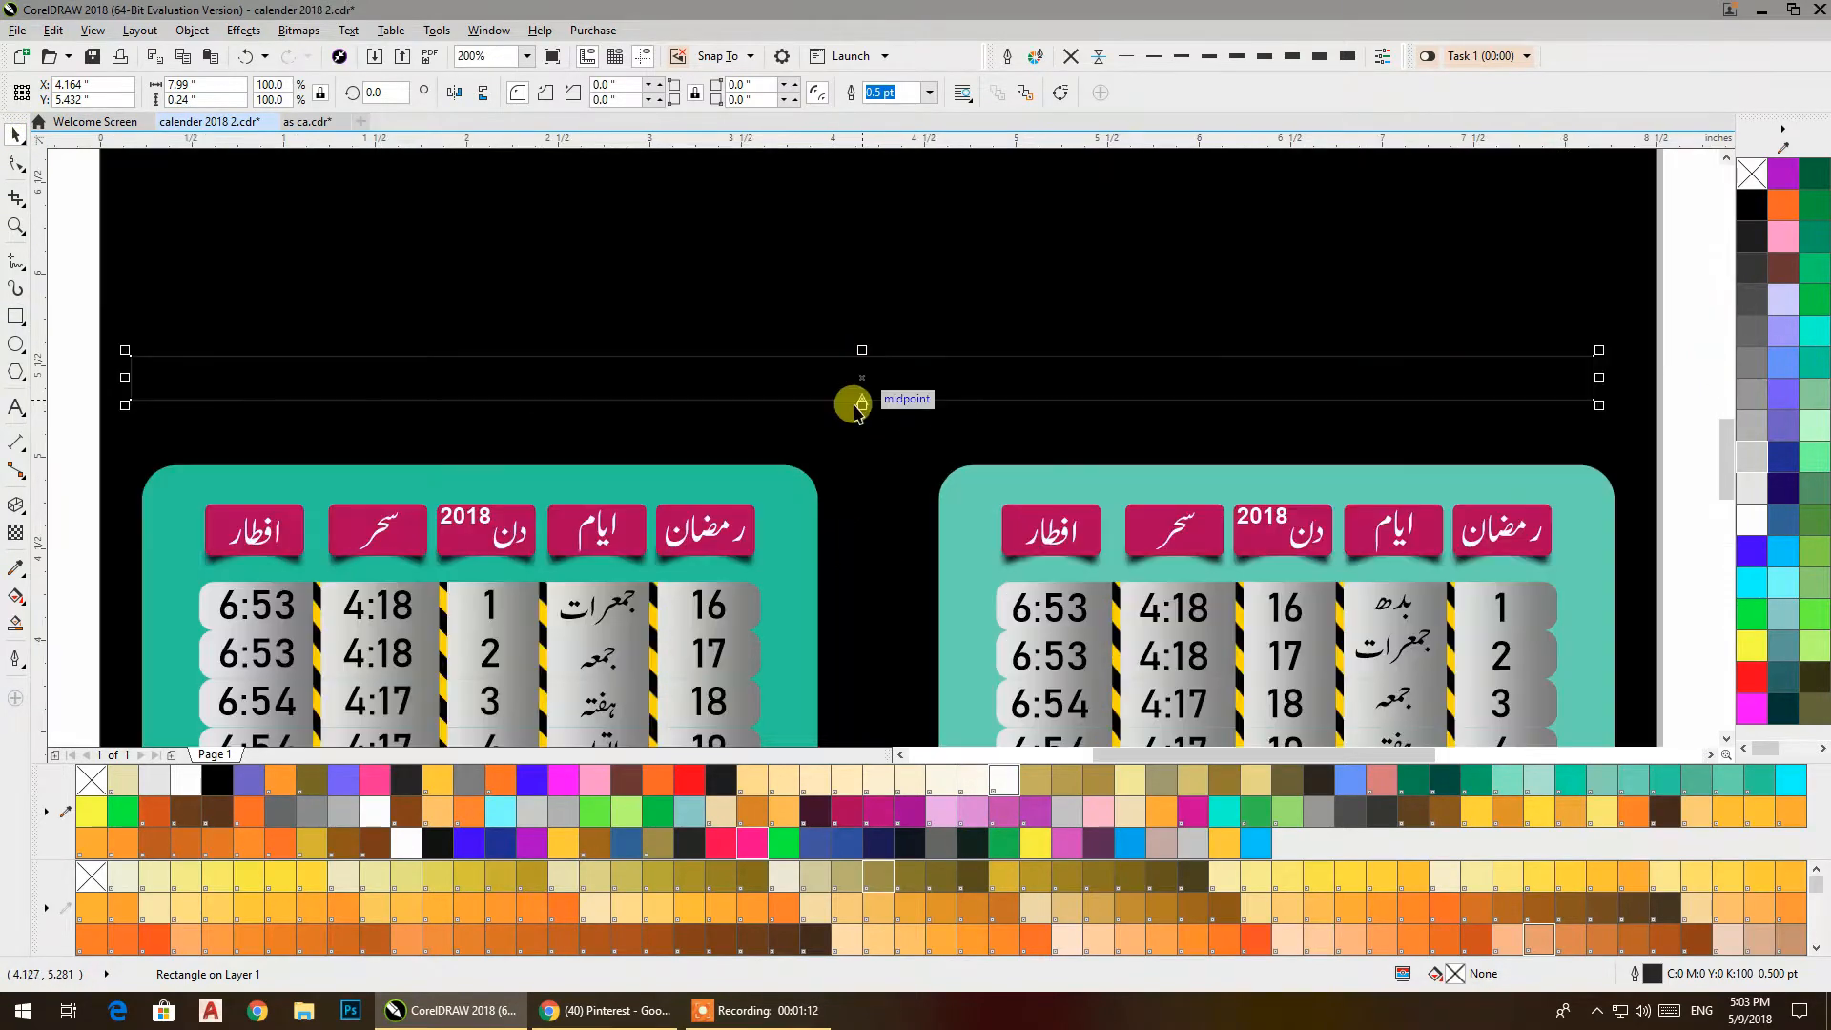
{"action": "left_click_drag", "start_coordinate": [863, 346], "coordinate": [882, 367]}
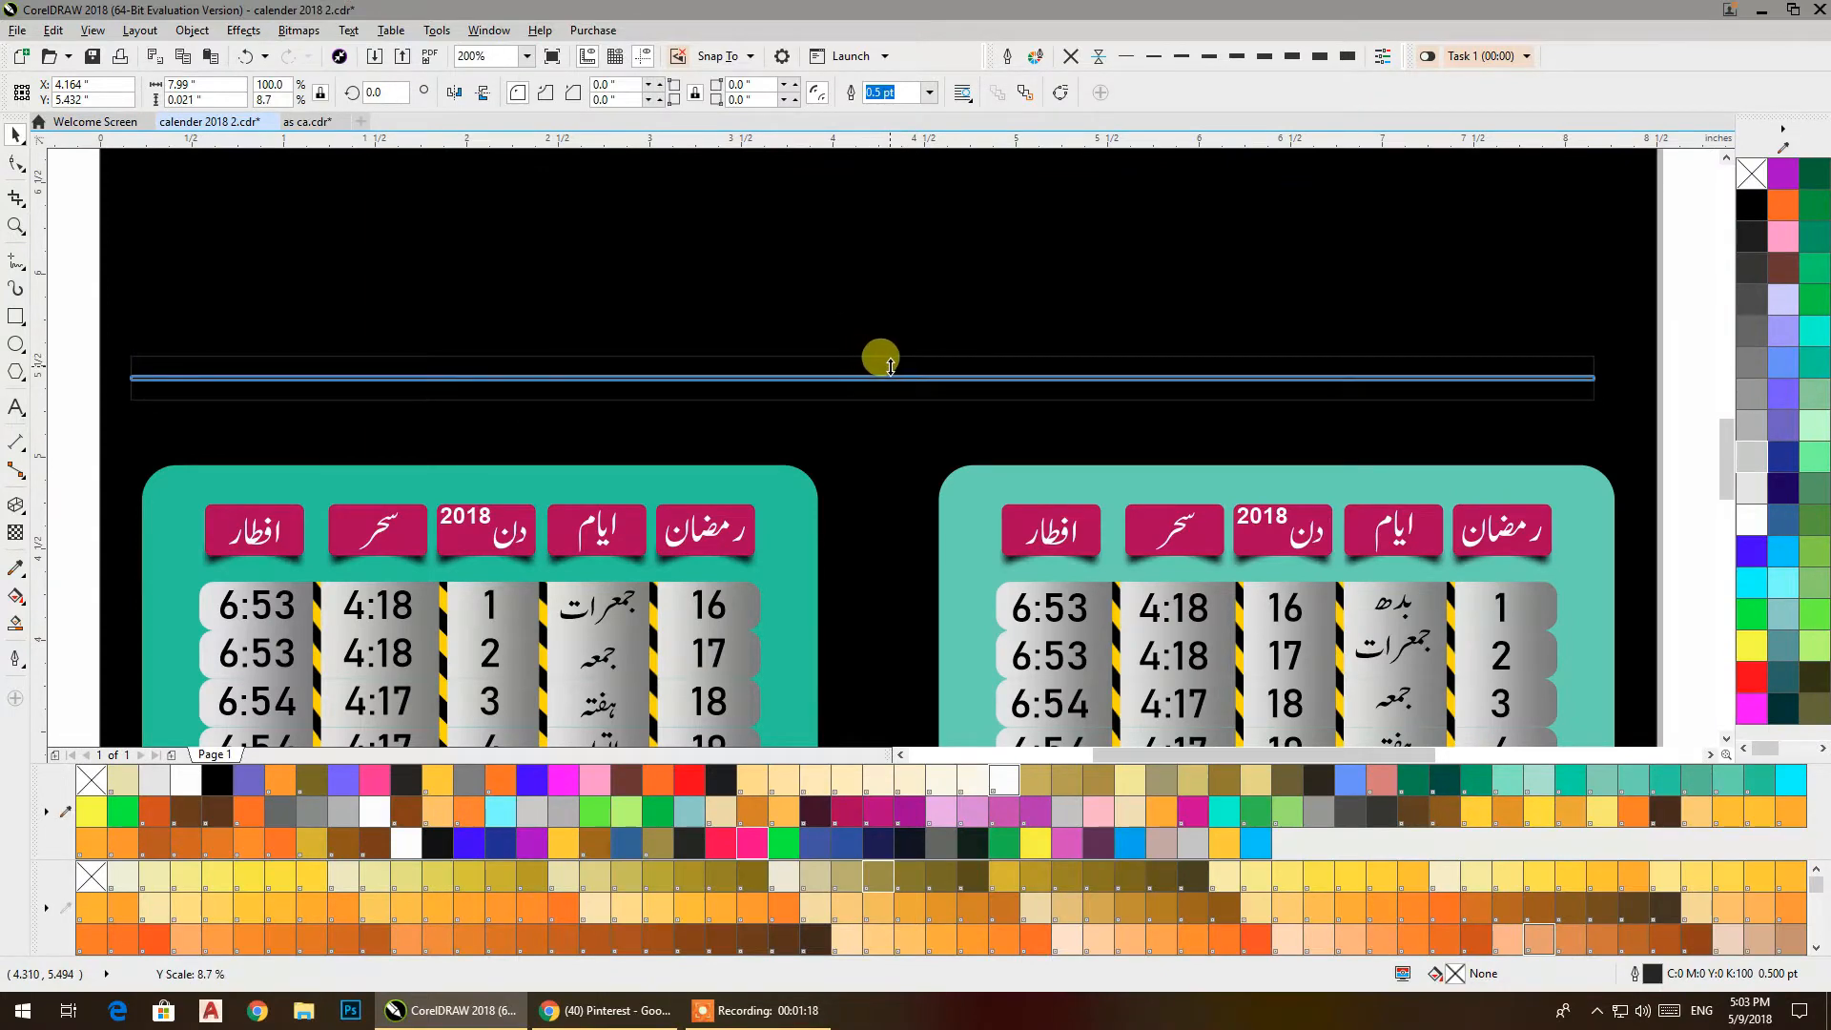
{"action": "left_click_drag", "start_coordinate": [902, 367], "coordinate": [911, 381]}
Fill the thin bar white without an outline and apply an elliptical fountain transparency so both ends fade out.
{"action": "left_click", "coordinate": [1752, 522]}
{"action": "left_click", "coordinate": [1072, 57]}
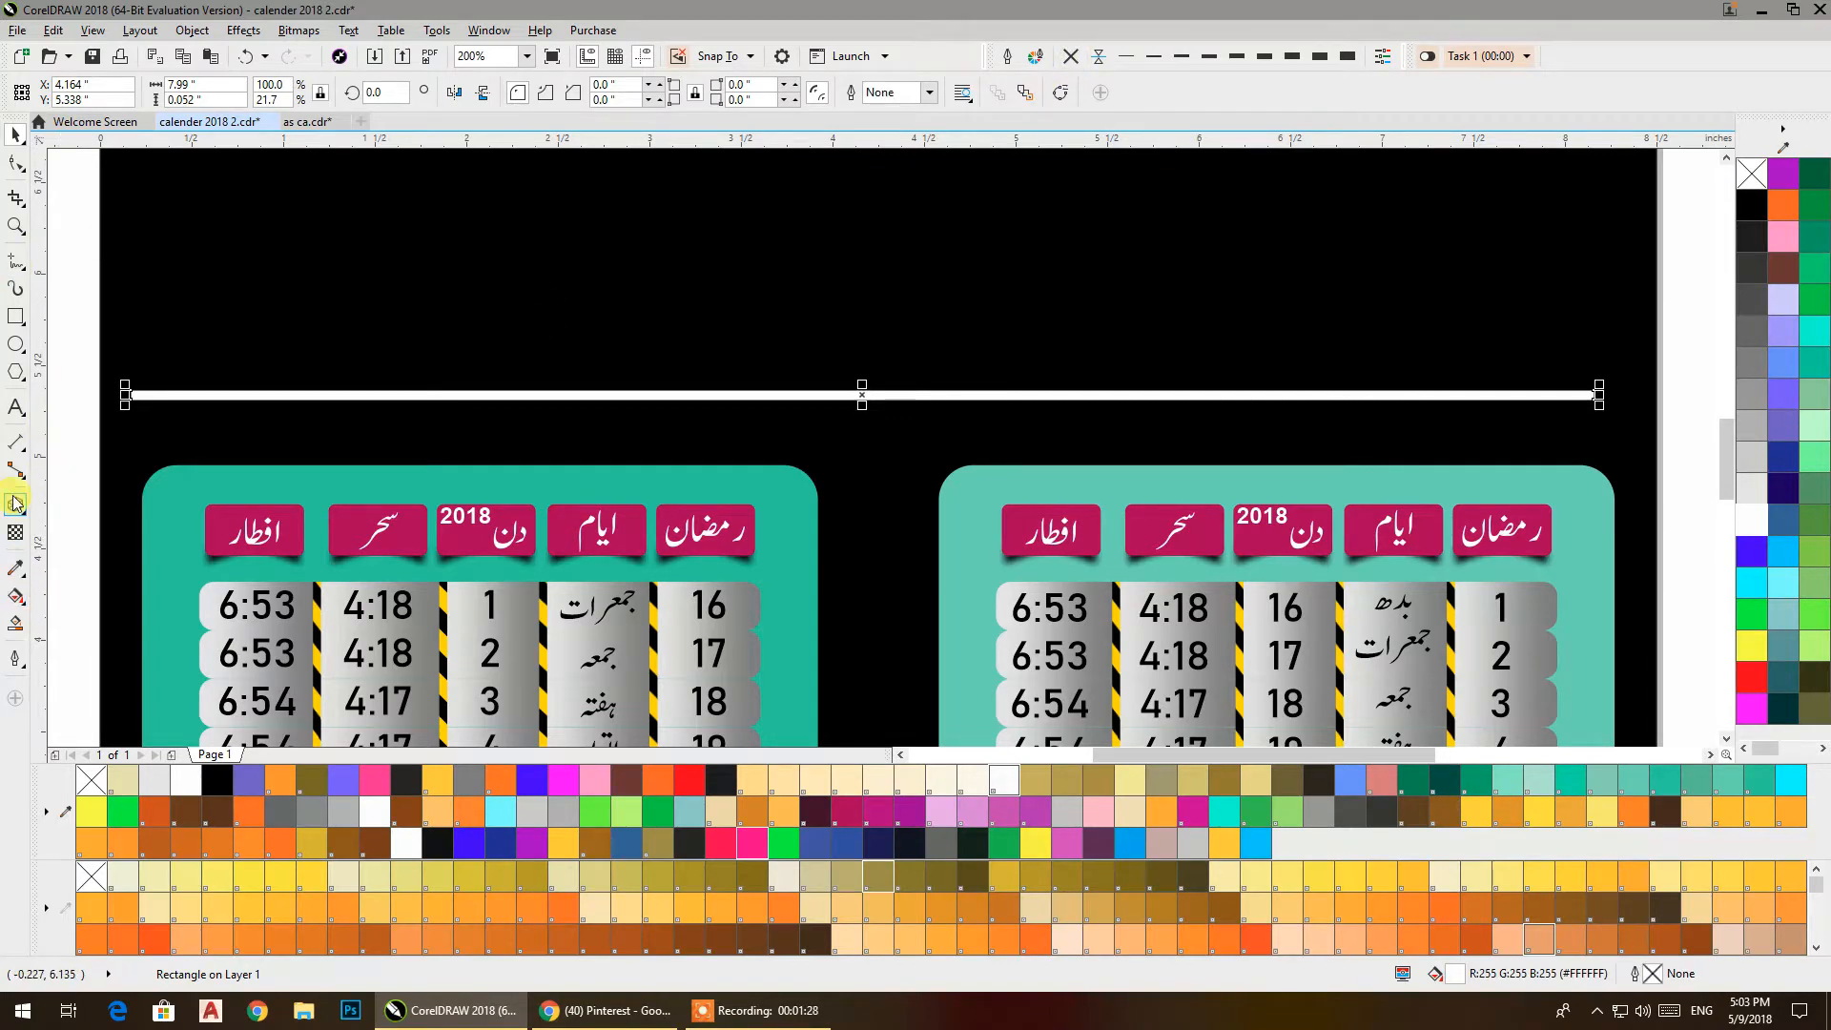
{"action": "left_click", "coordinate": [16, 532]}
{"action": "left_click", "coordinate": [49, 92]}
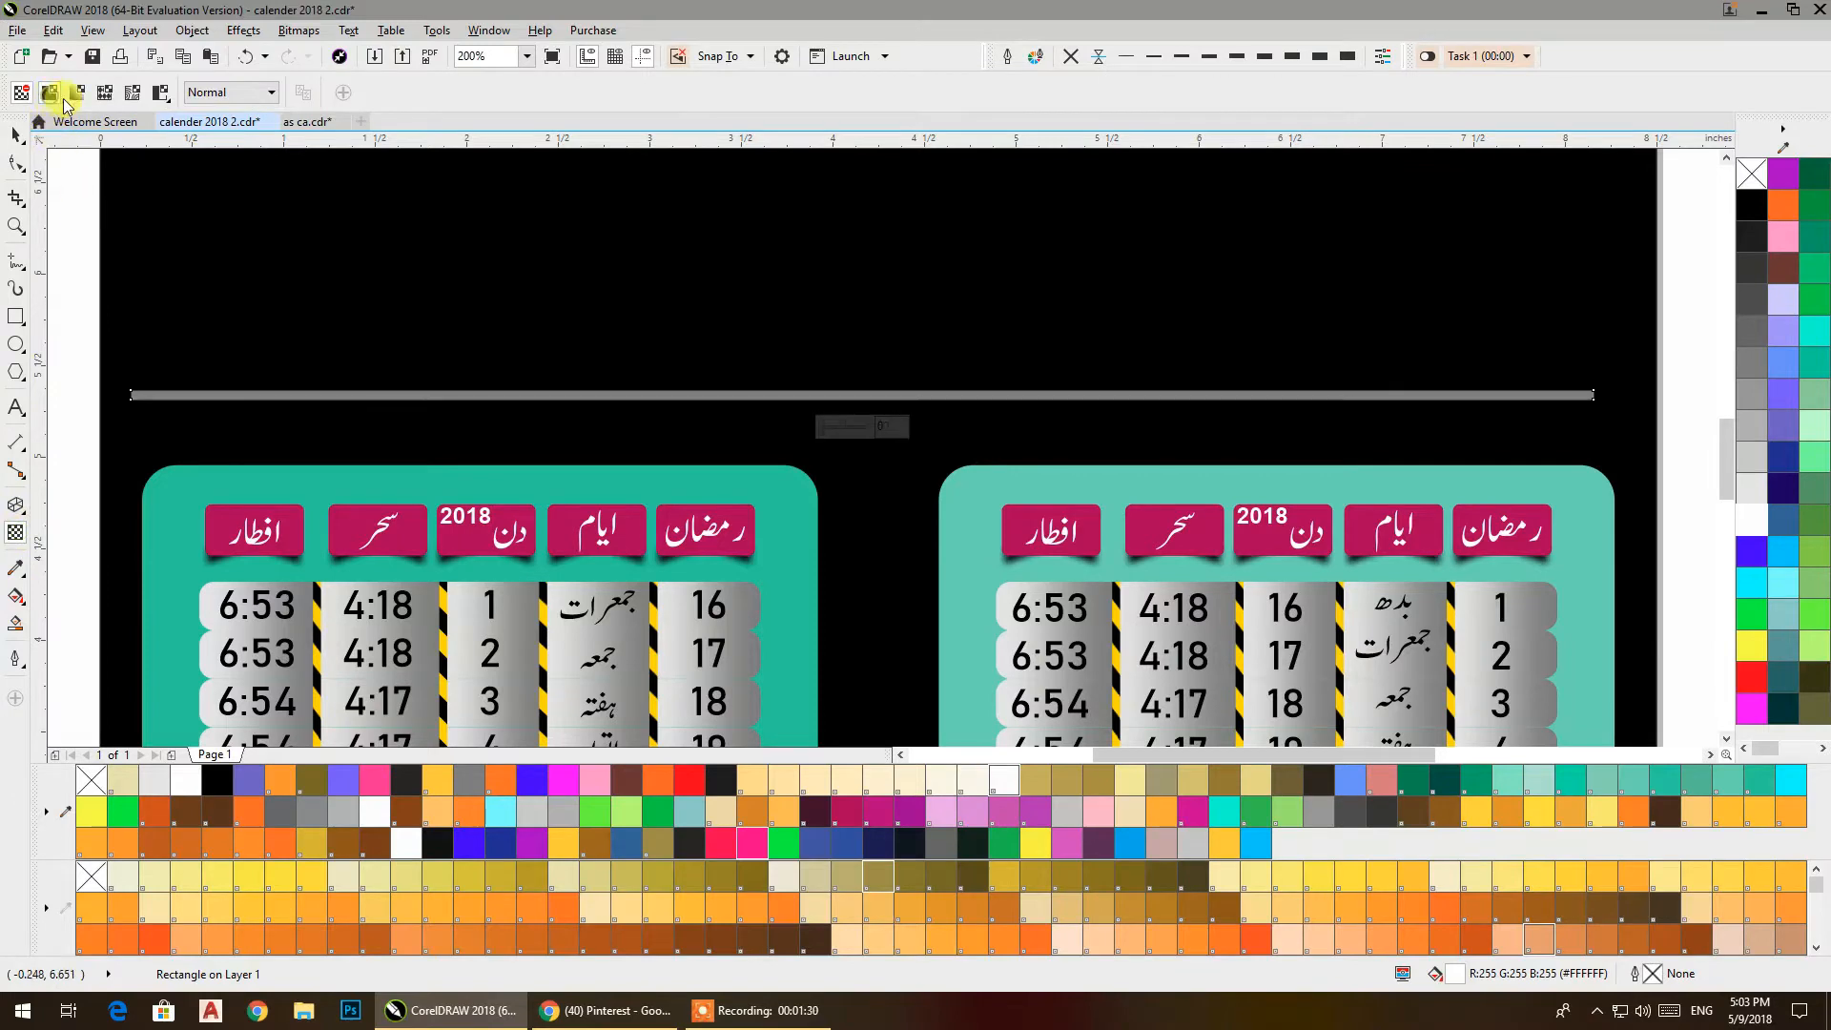
{"action": "left_click", "coordinate": [76, 93]}
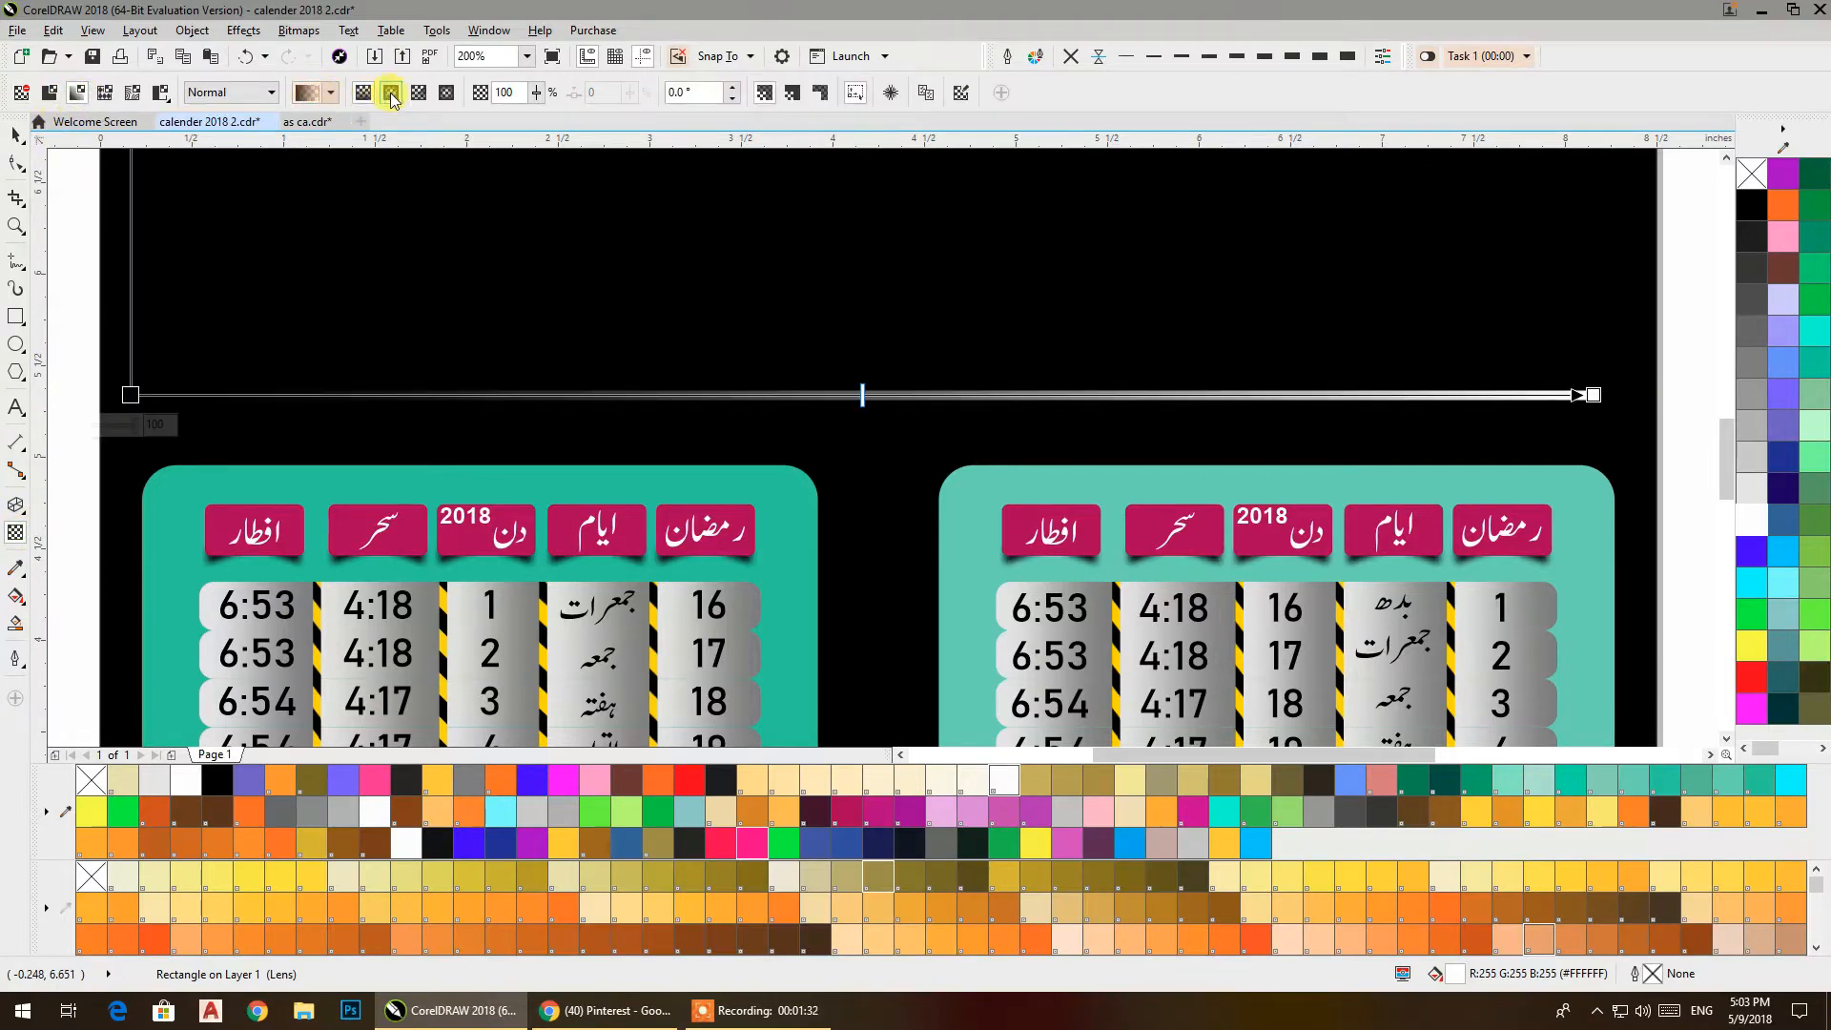
{"action": "left_click", "coordinate": [391, 95]}
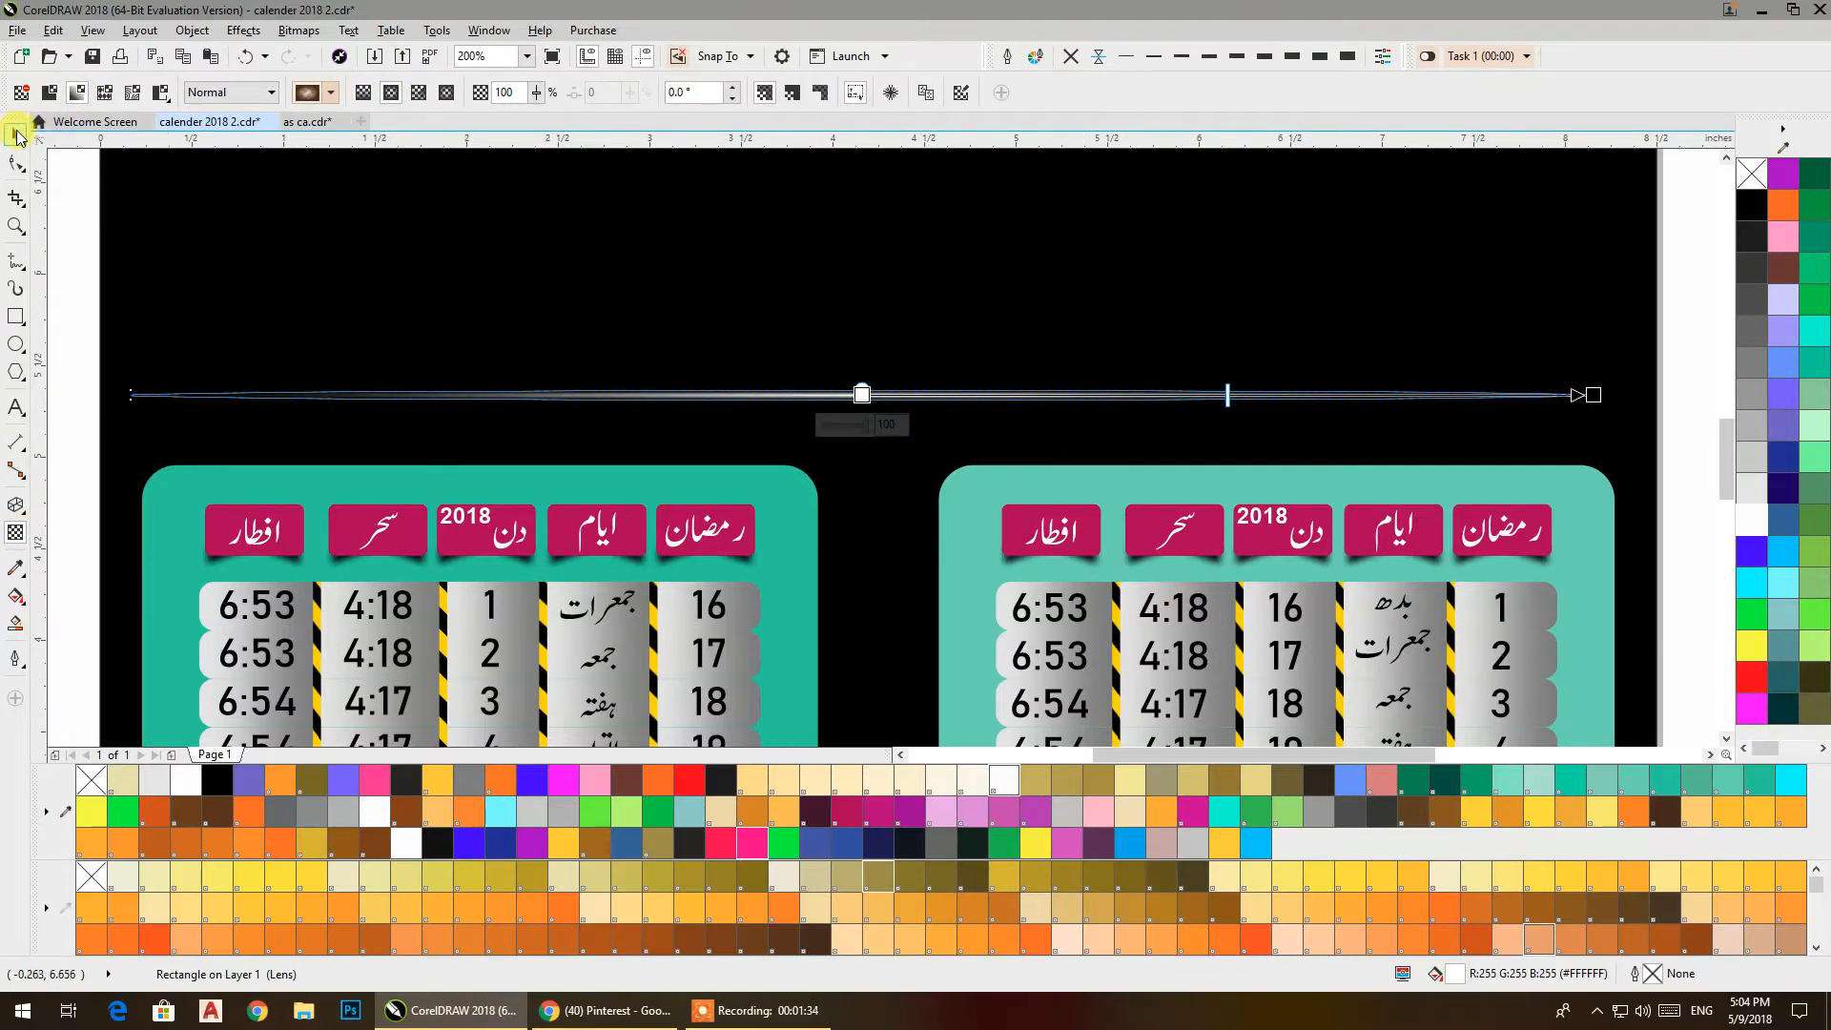
{"action": "left_click", "coordinate": [16, 135]}
{"action": "left_click", "coordinate": [1687, 456]}
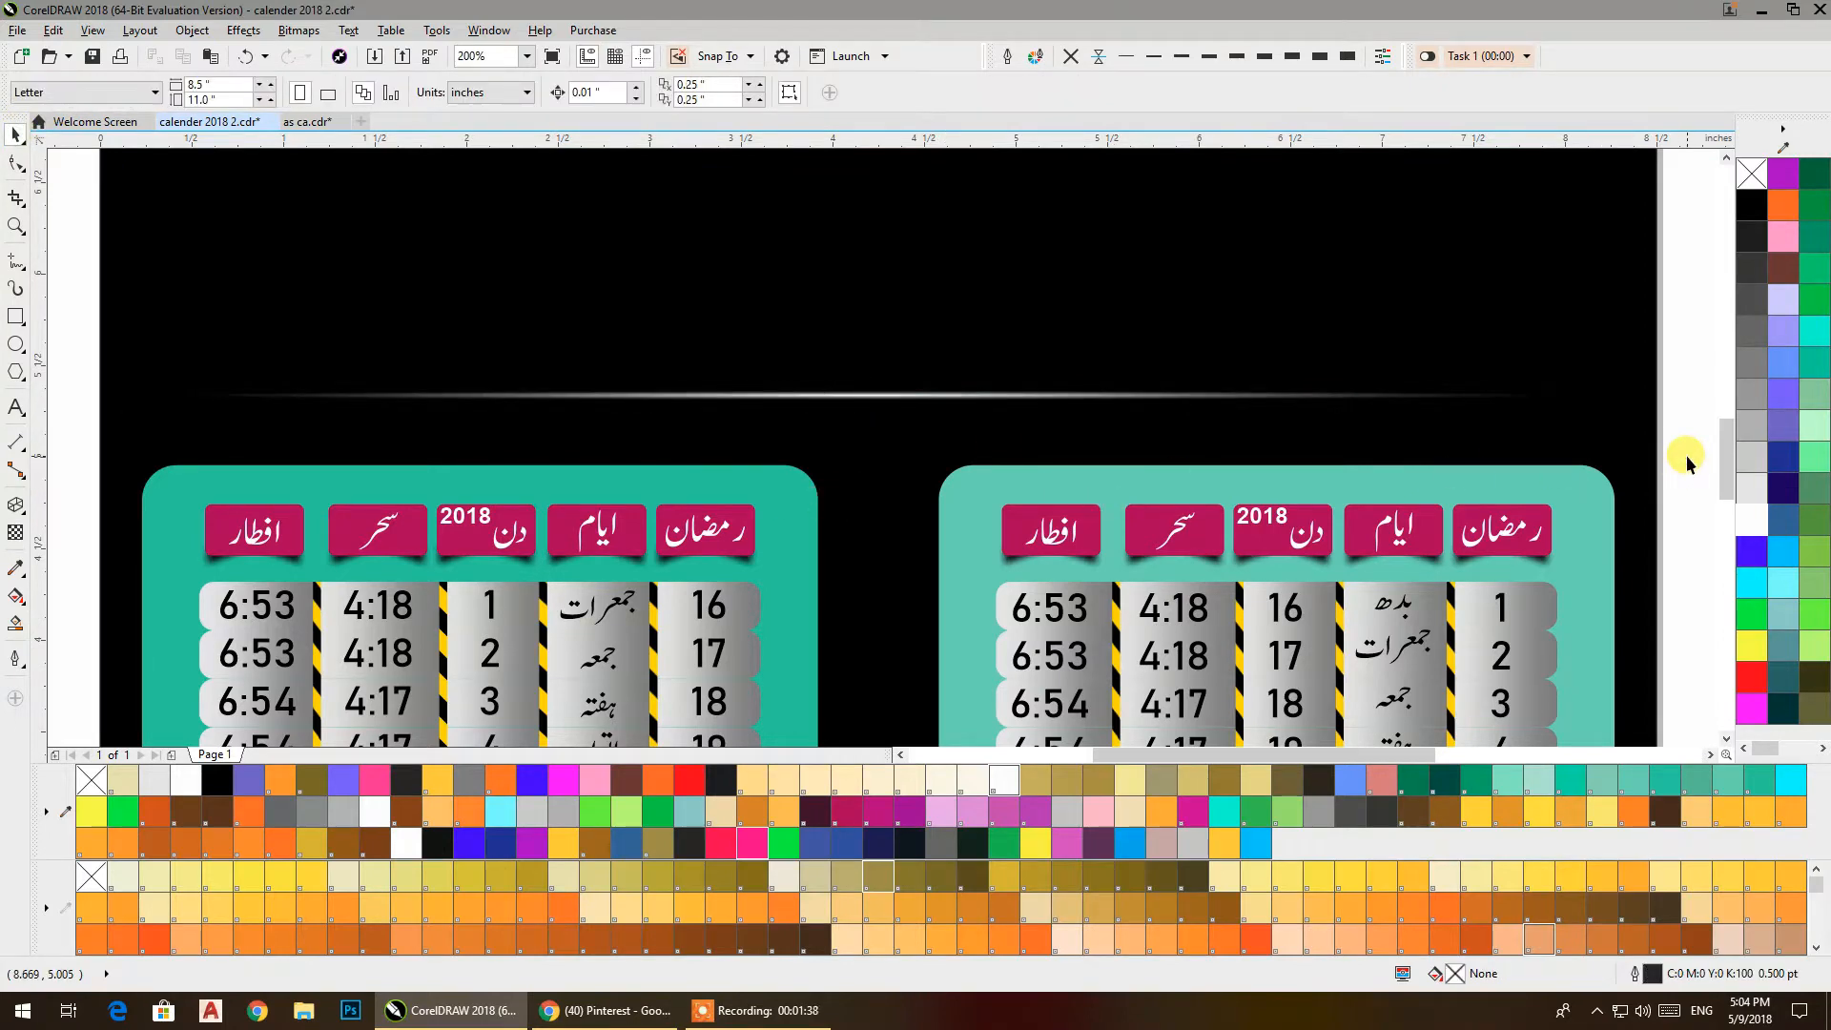
Try magenta, cyan and green on the fading line, and settle on a yellow fill.
{"action": "left_click", "coordinate": [852, 403]}
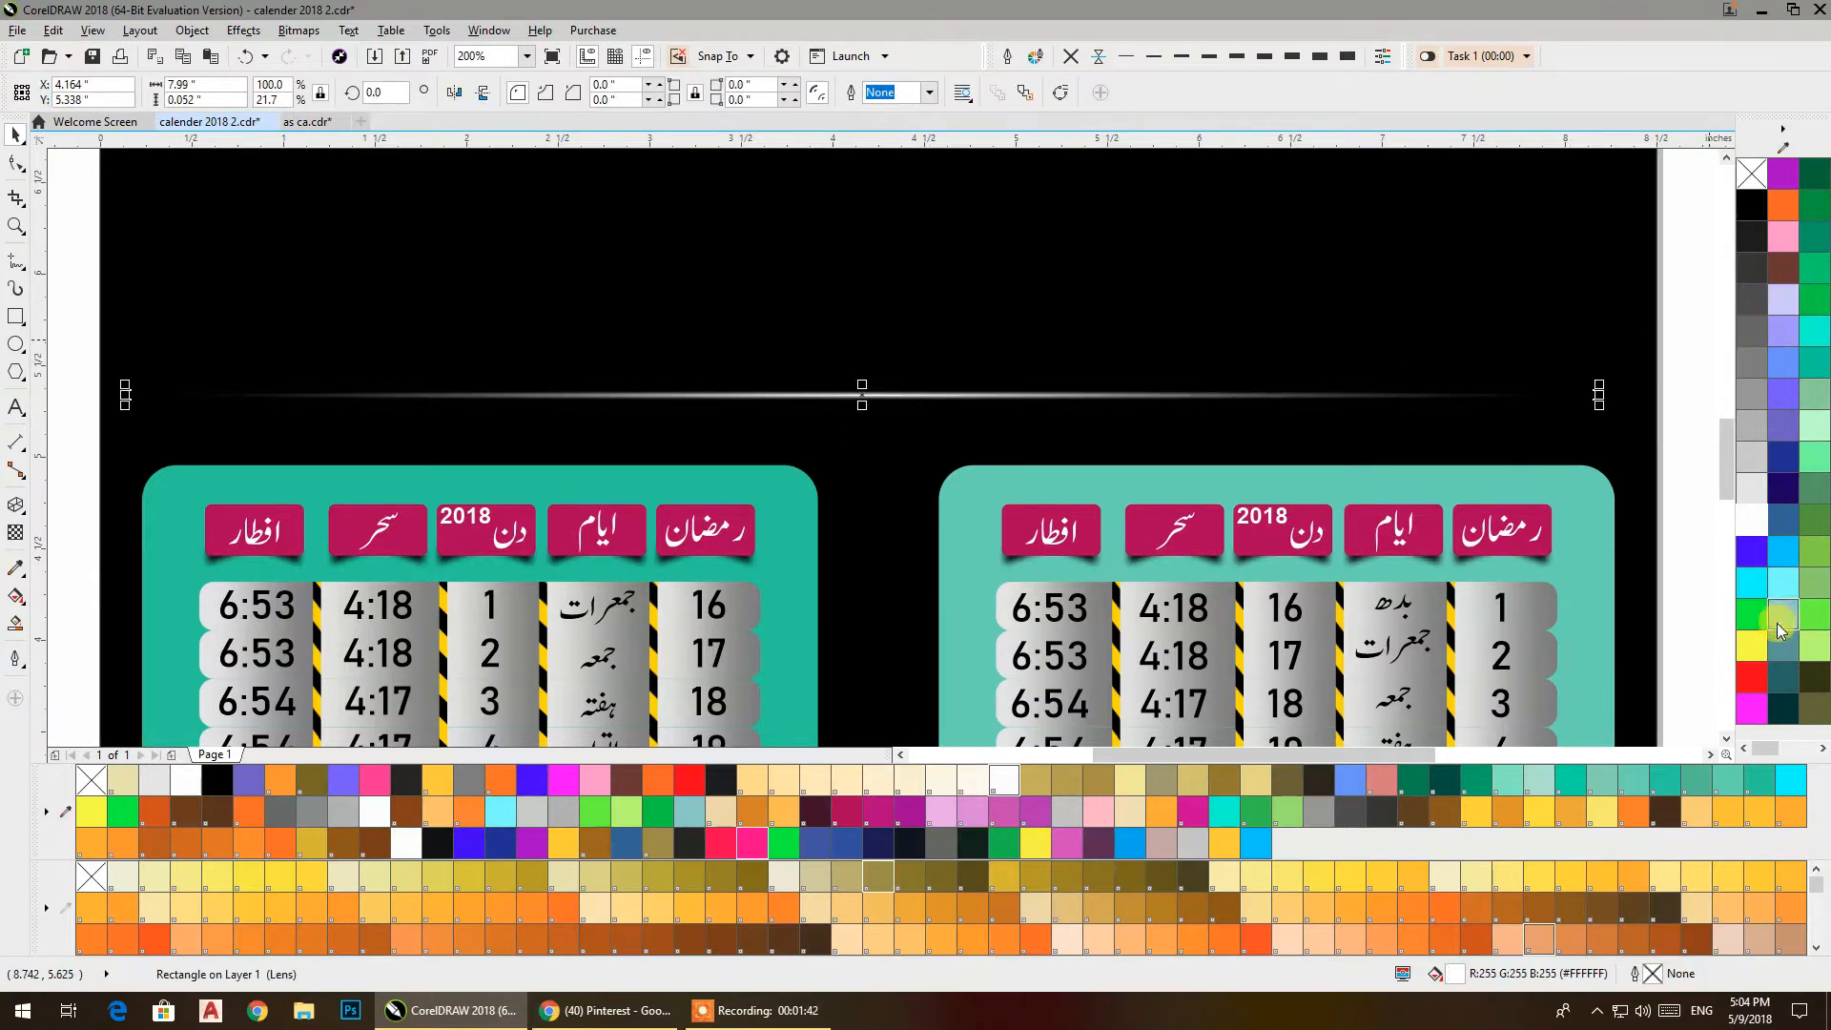
{"action": "left_click", "coordinate": [1753, 708]}
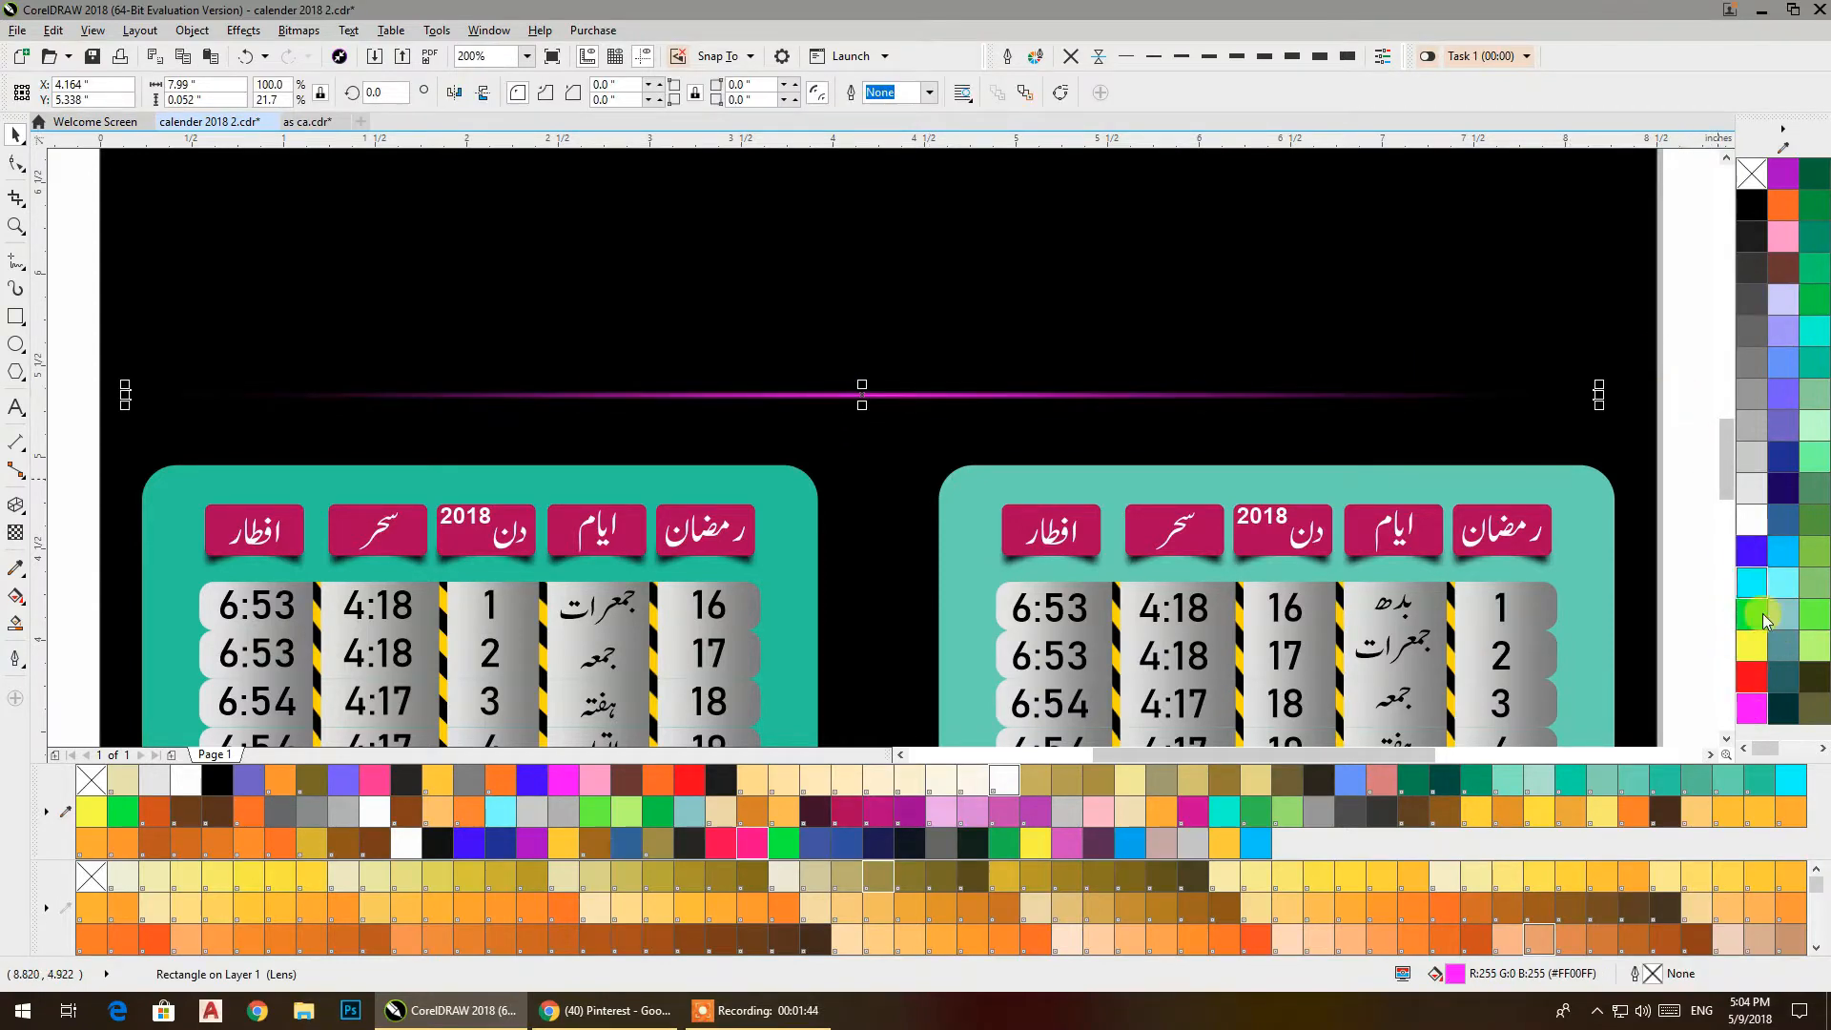
{"action": "left_click", "coordinate": [1752, 580]}
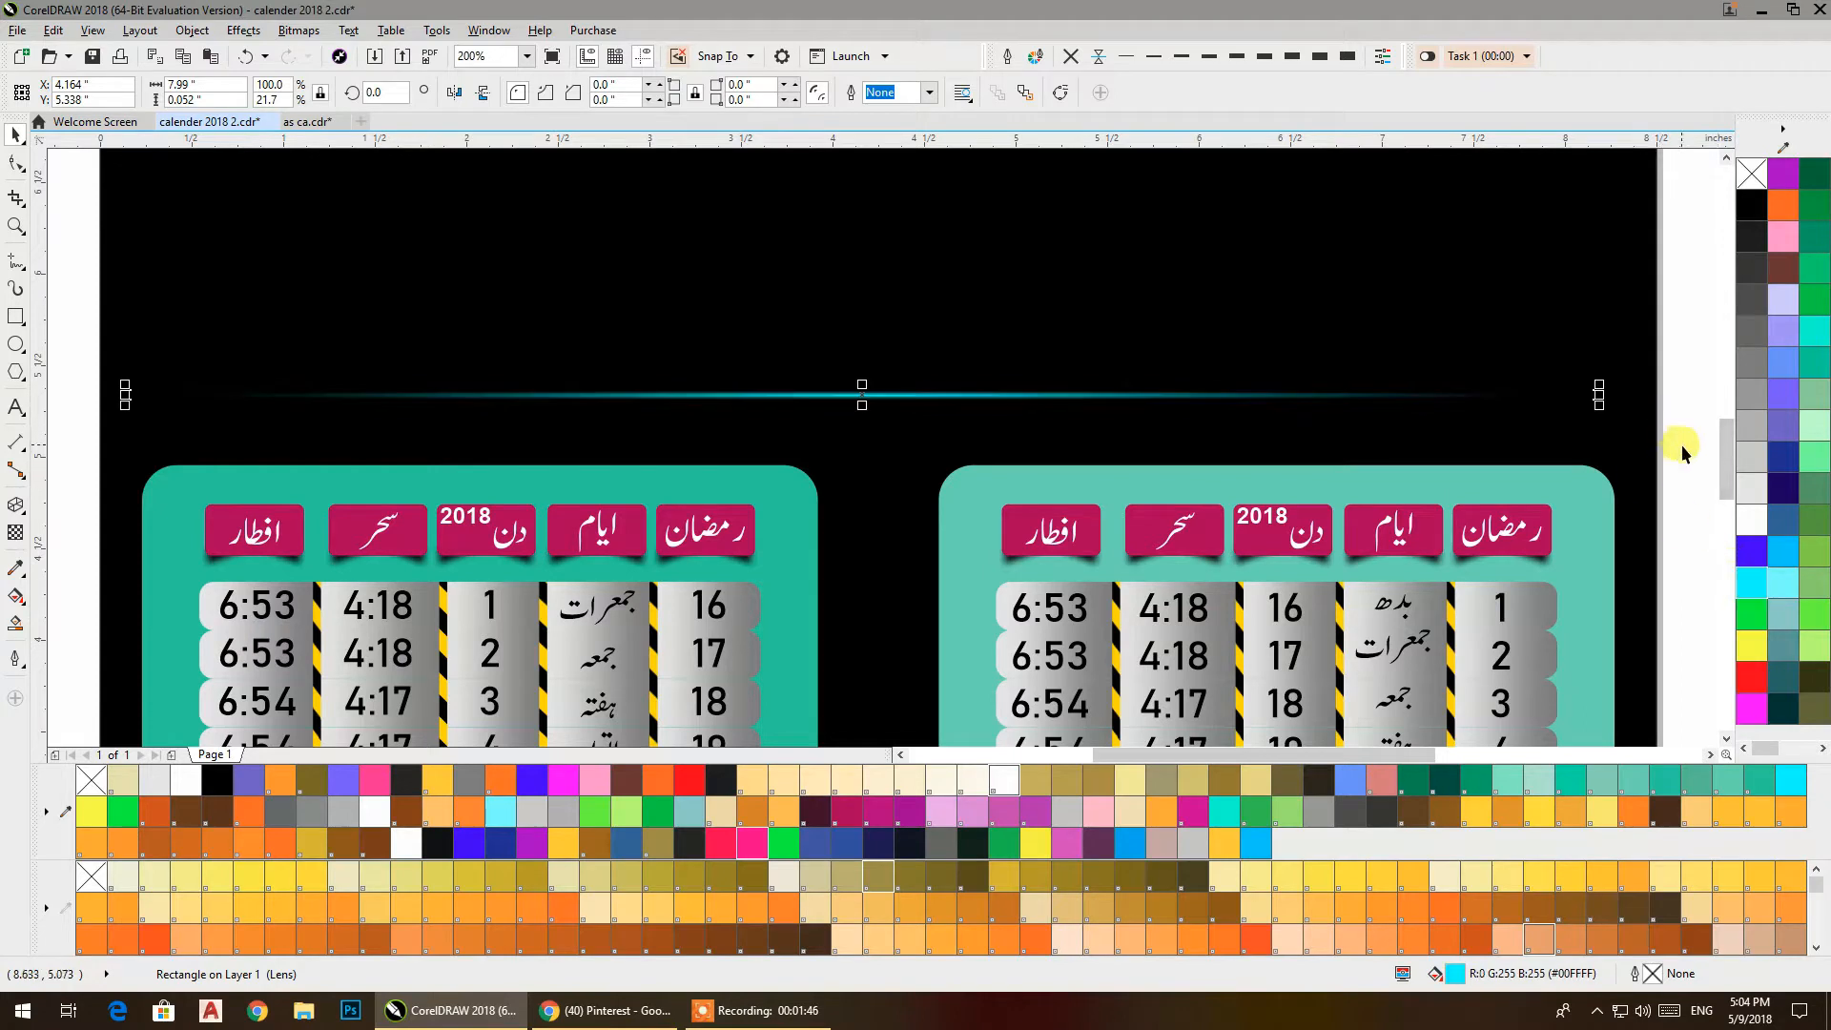
{"action": "left_click", "coordinate": [1758, 617]}
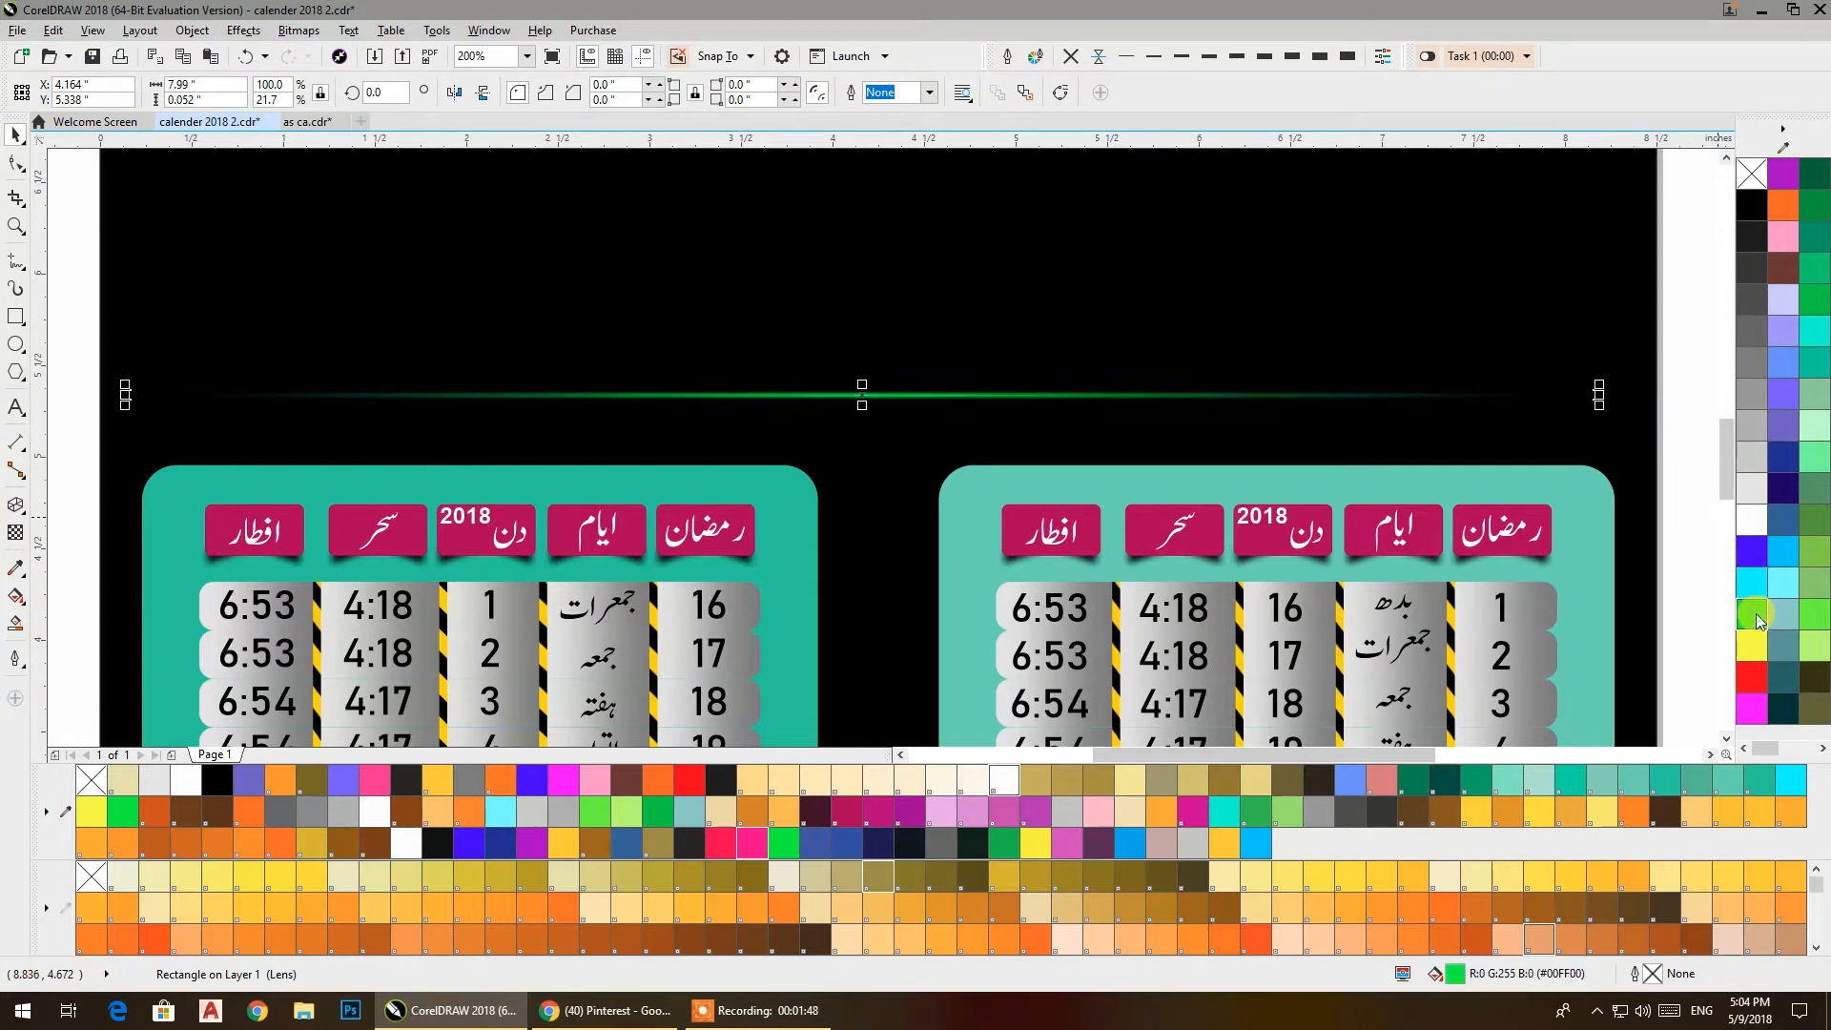
{"action": "left_click", "coordinate": [1753, 646]}
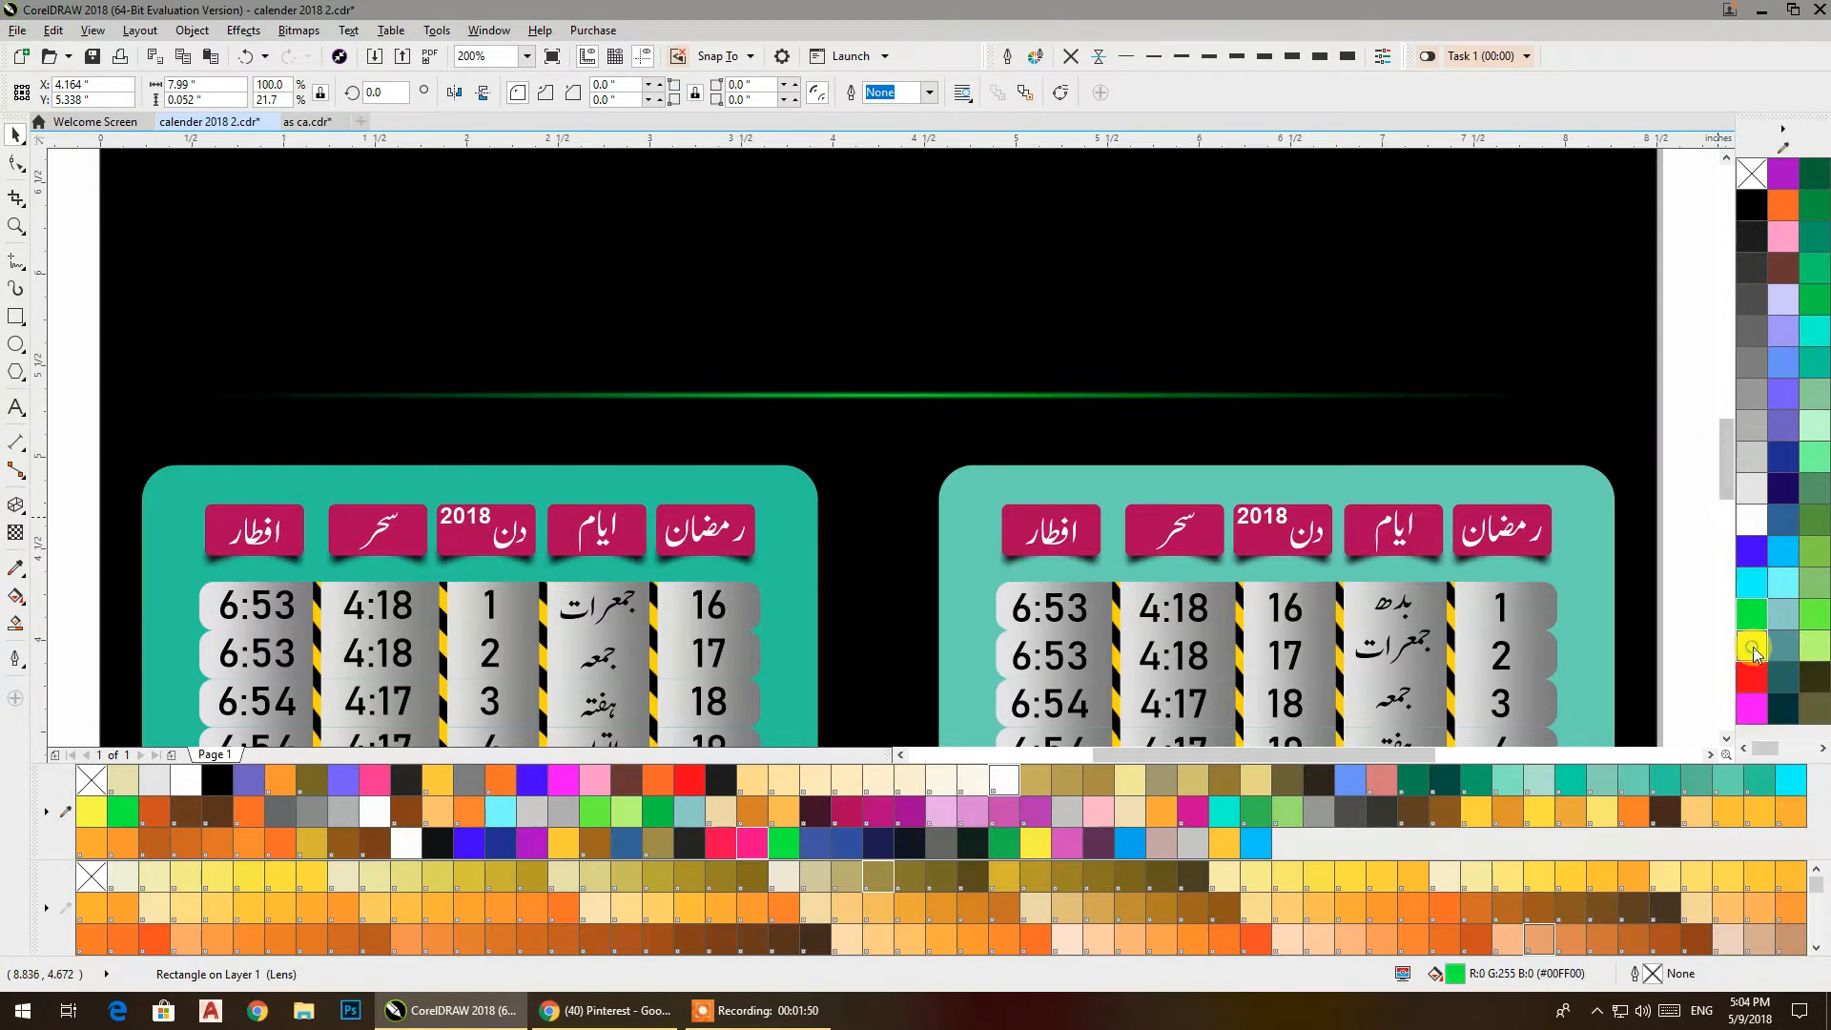
Duplicate the yellow line to form a parallel pair above the tables, about 0.68 inches high overall, and group both lines.
{"action": "left_click", "coordinate": [925, 397]}
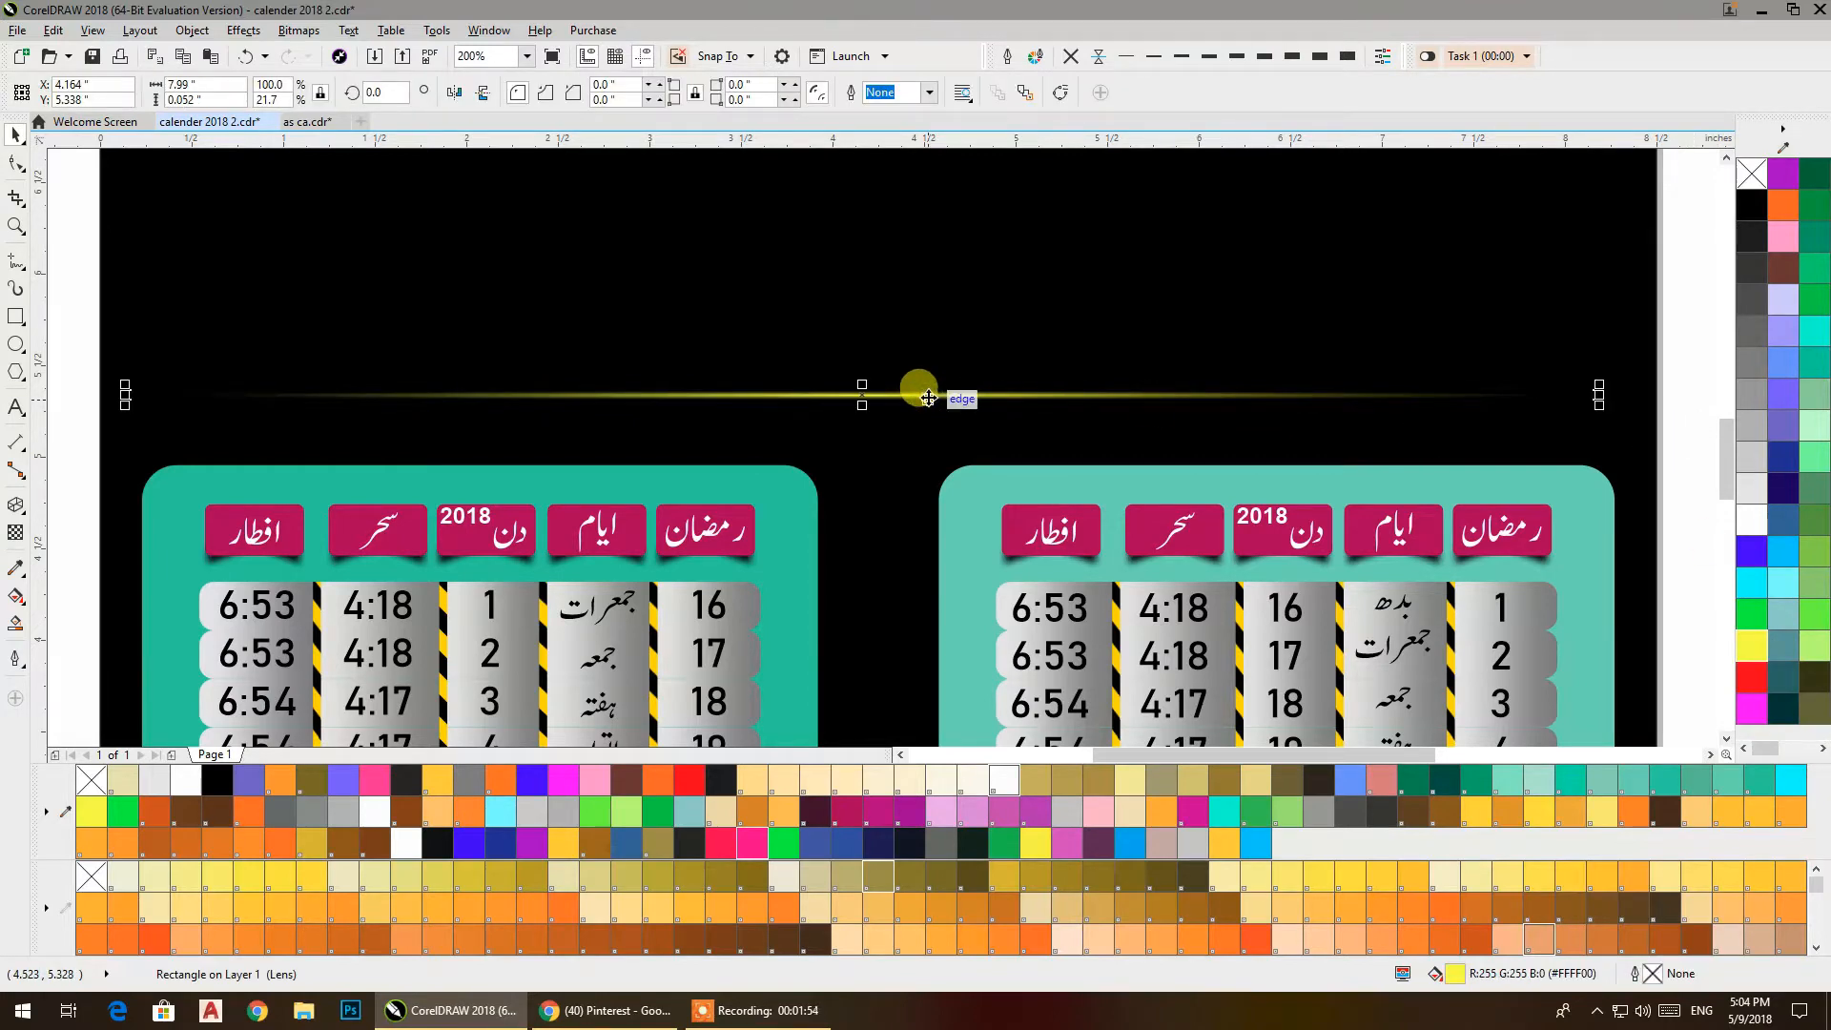
{"action": "left_click_drag", "start_coordinate": [862, 399], "coordinate": [885, 329]}
{"action": "left_click_drag", "start_coordinate": [1680, 246], "coordinate": [55, 513]}
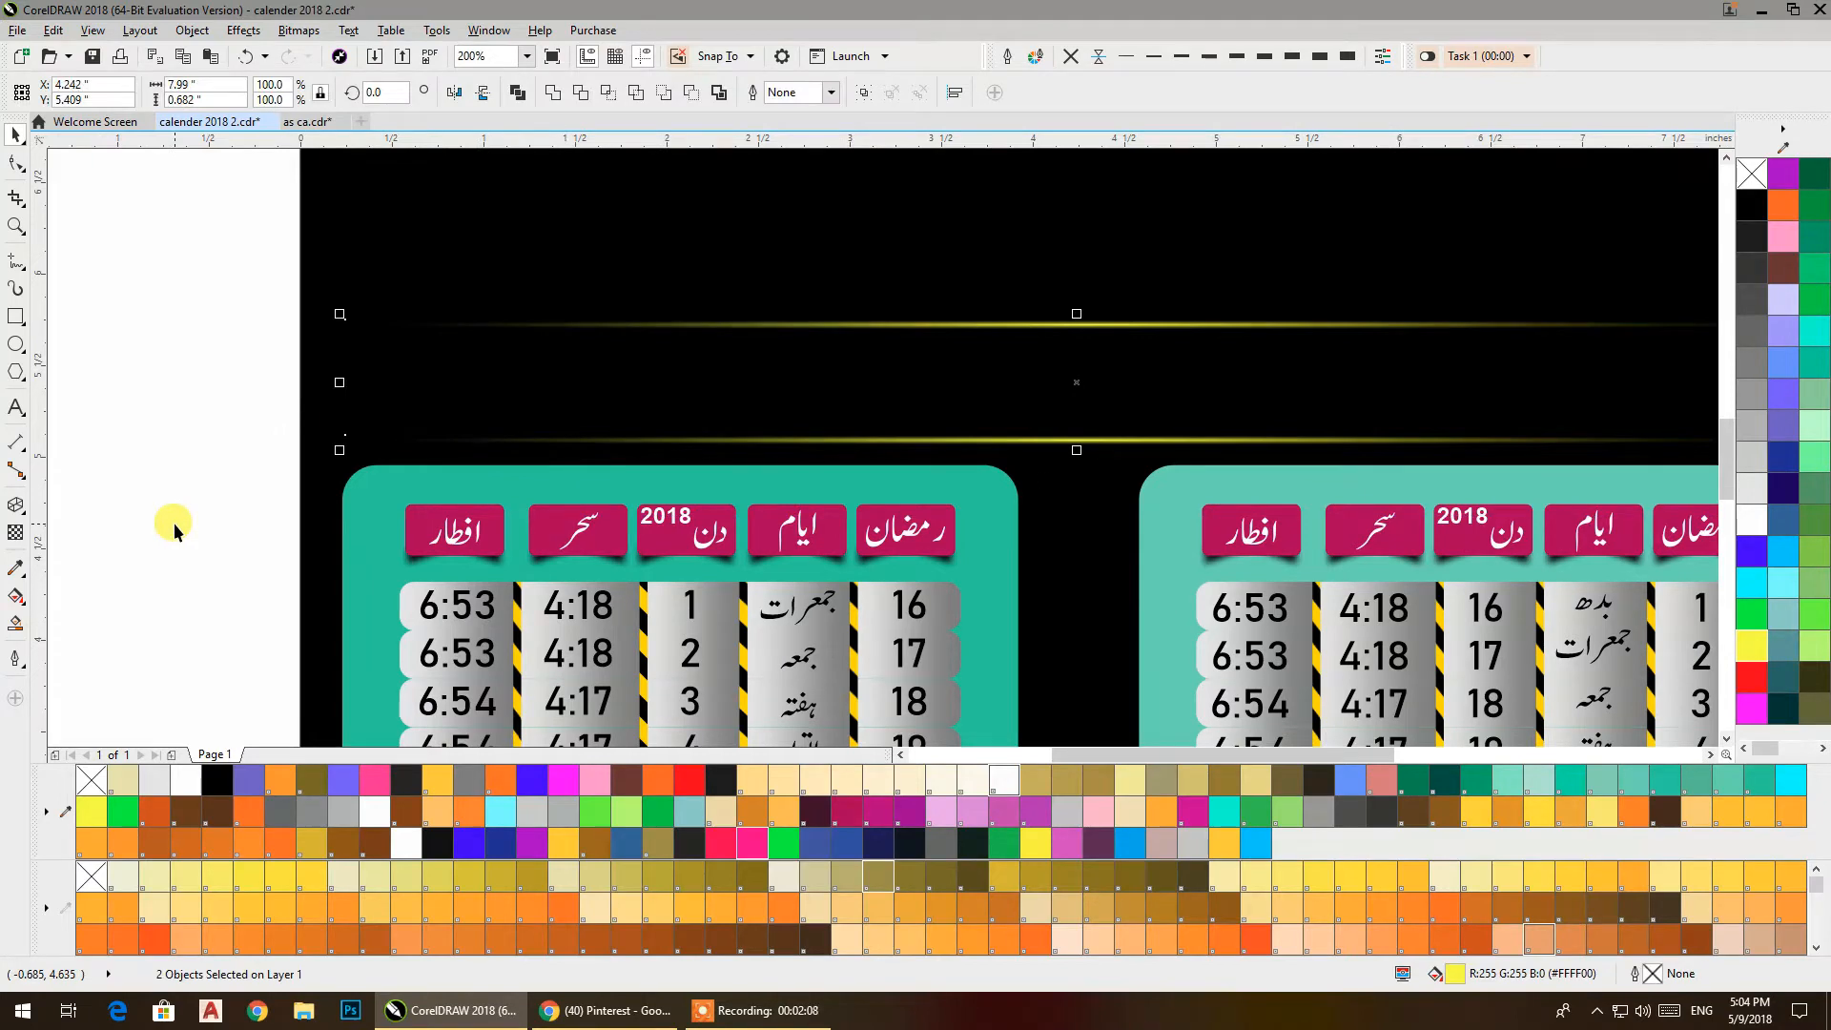
{"action": "key", "text": "ctrl+g"}
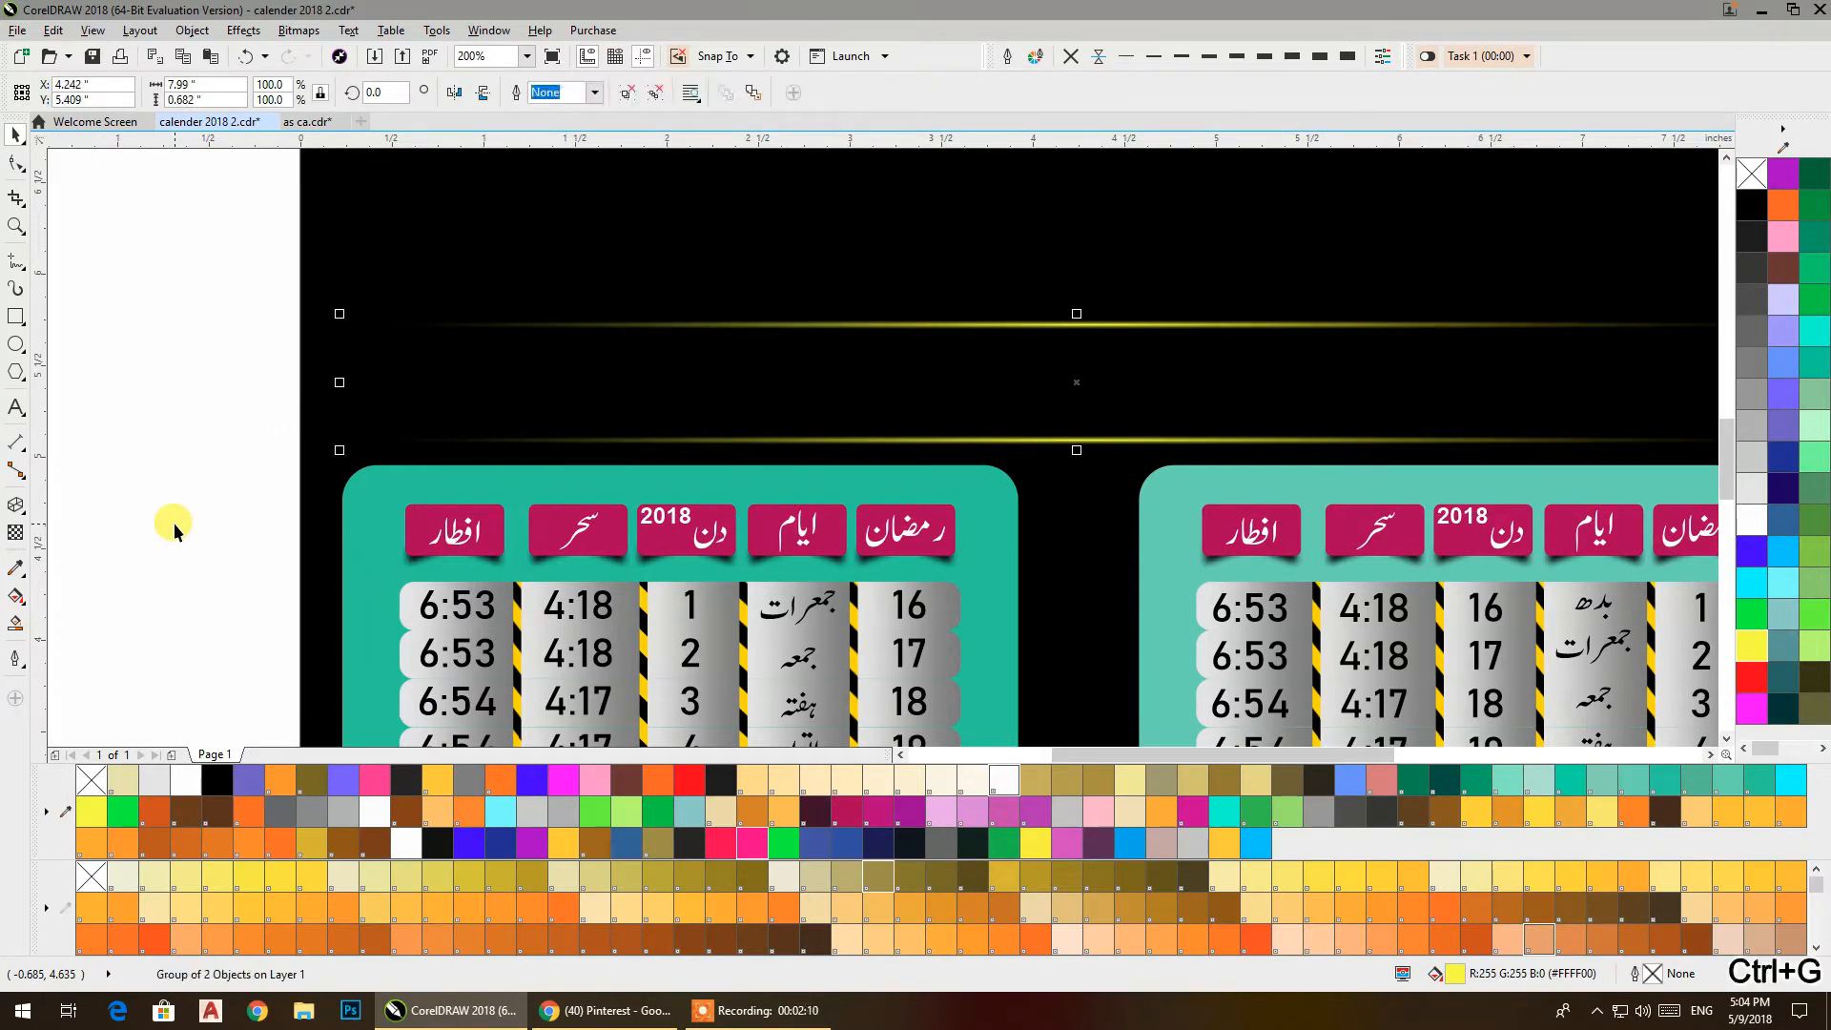
Centre the grouped yellow lines horizontally with the calendar tables.
{"action": "left_click", "coordinate": [346, 502], "text": "shift"}
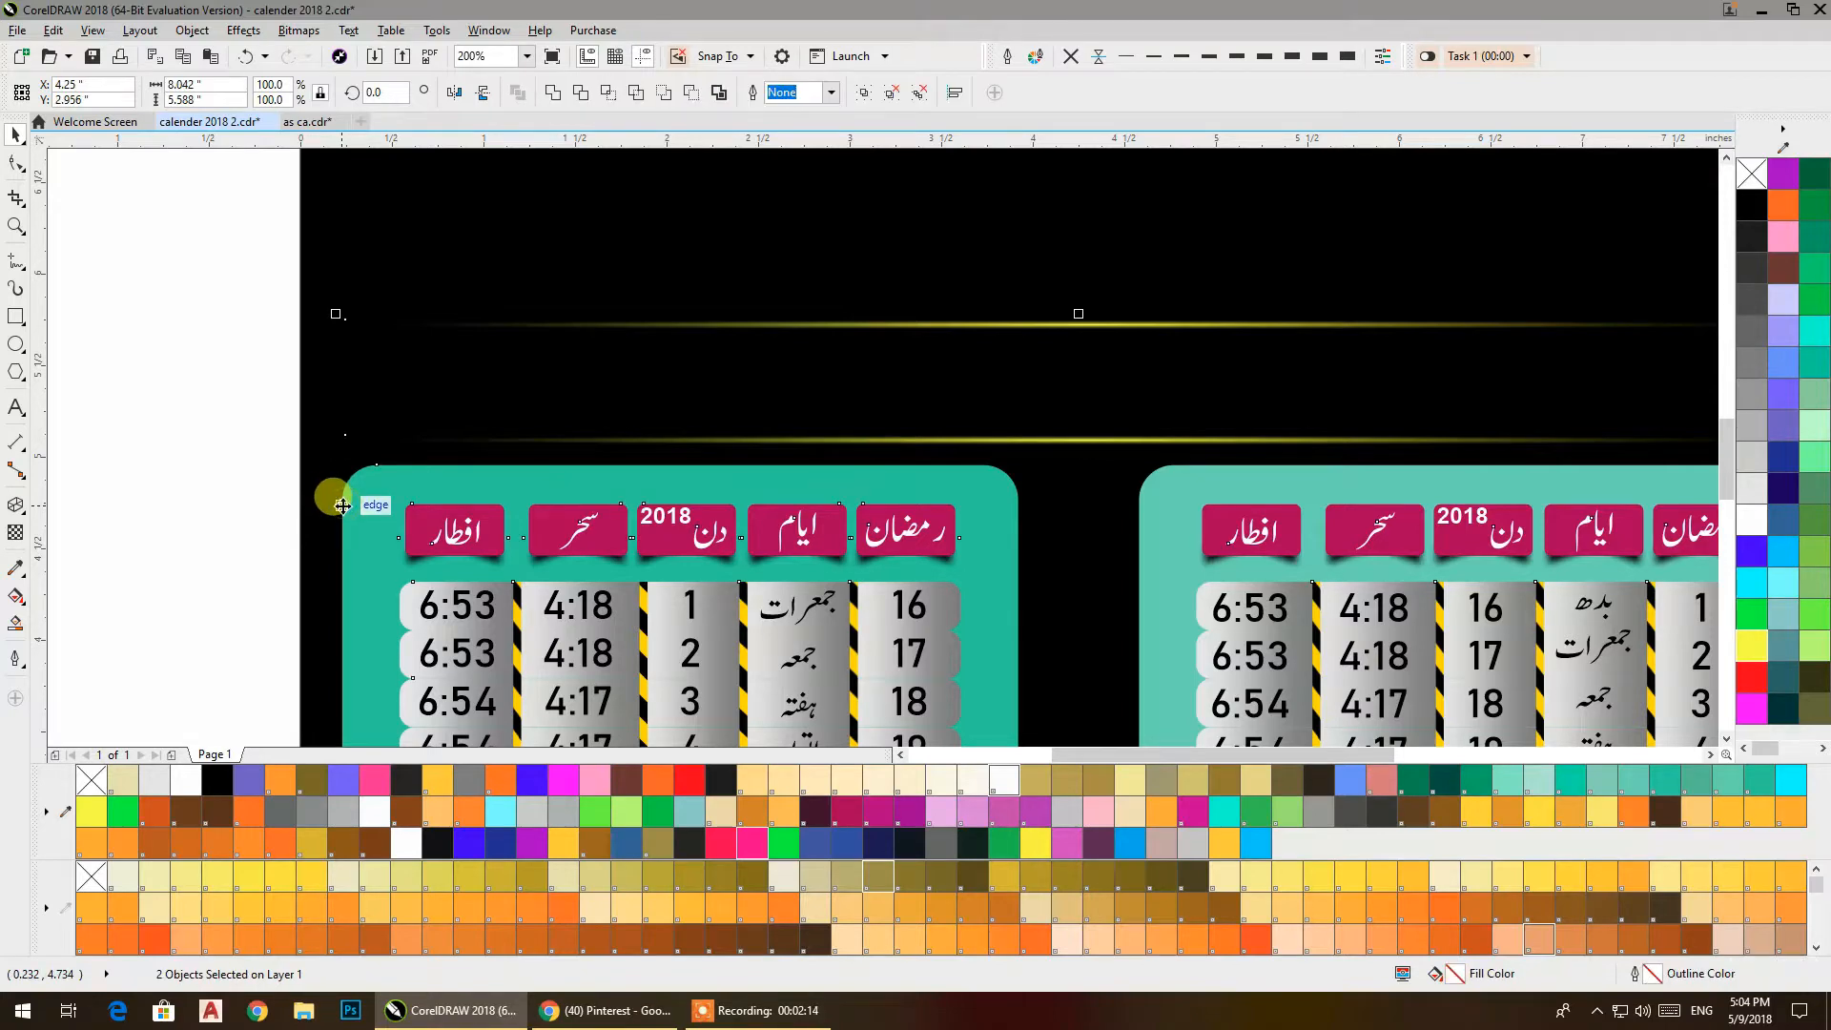
{"action": "left_click", "coordinate": [212, 408]}
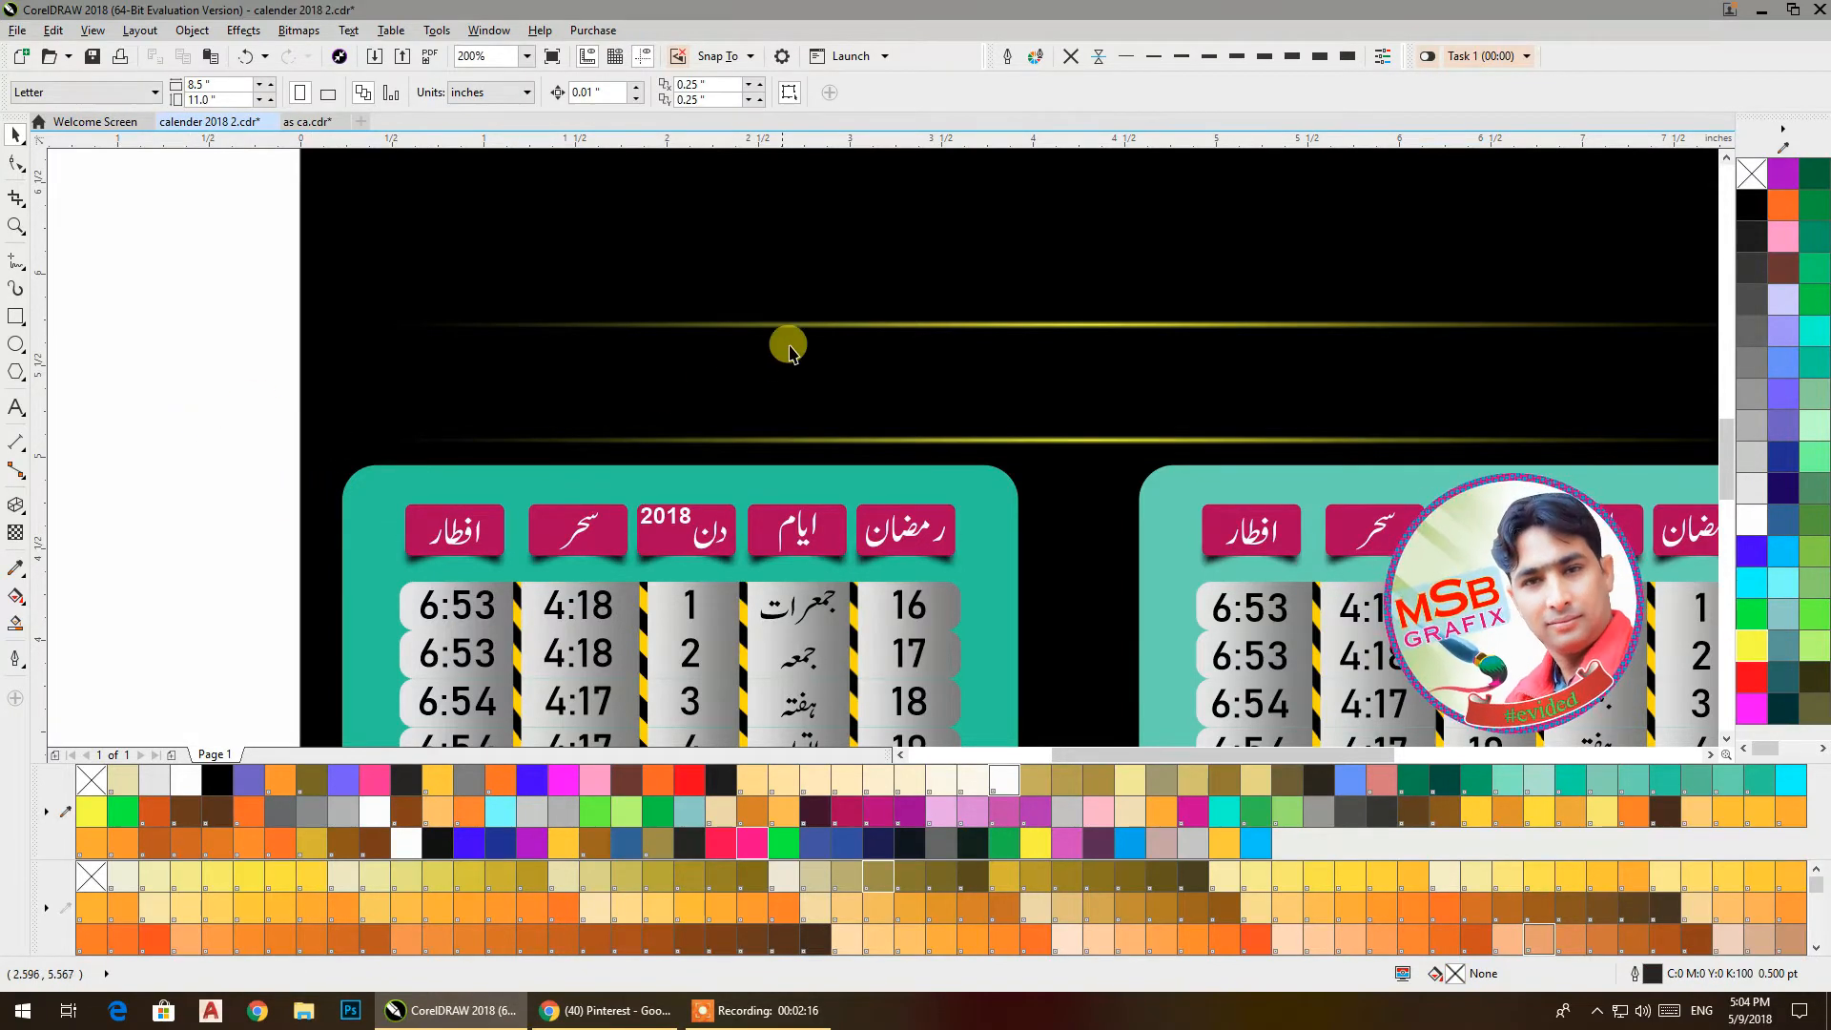
{"action": "scroll", "coordinate": [788, 351], "scroll_direction": "down", "scroll_amount": 1}
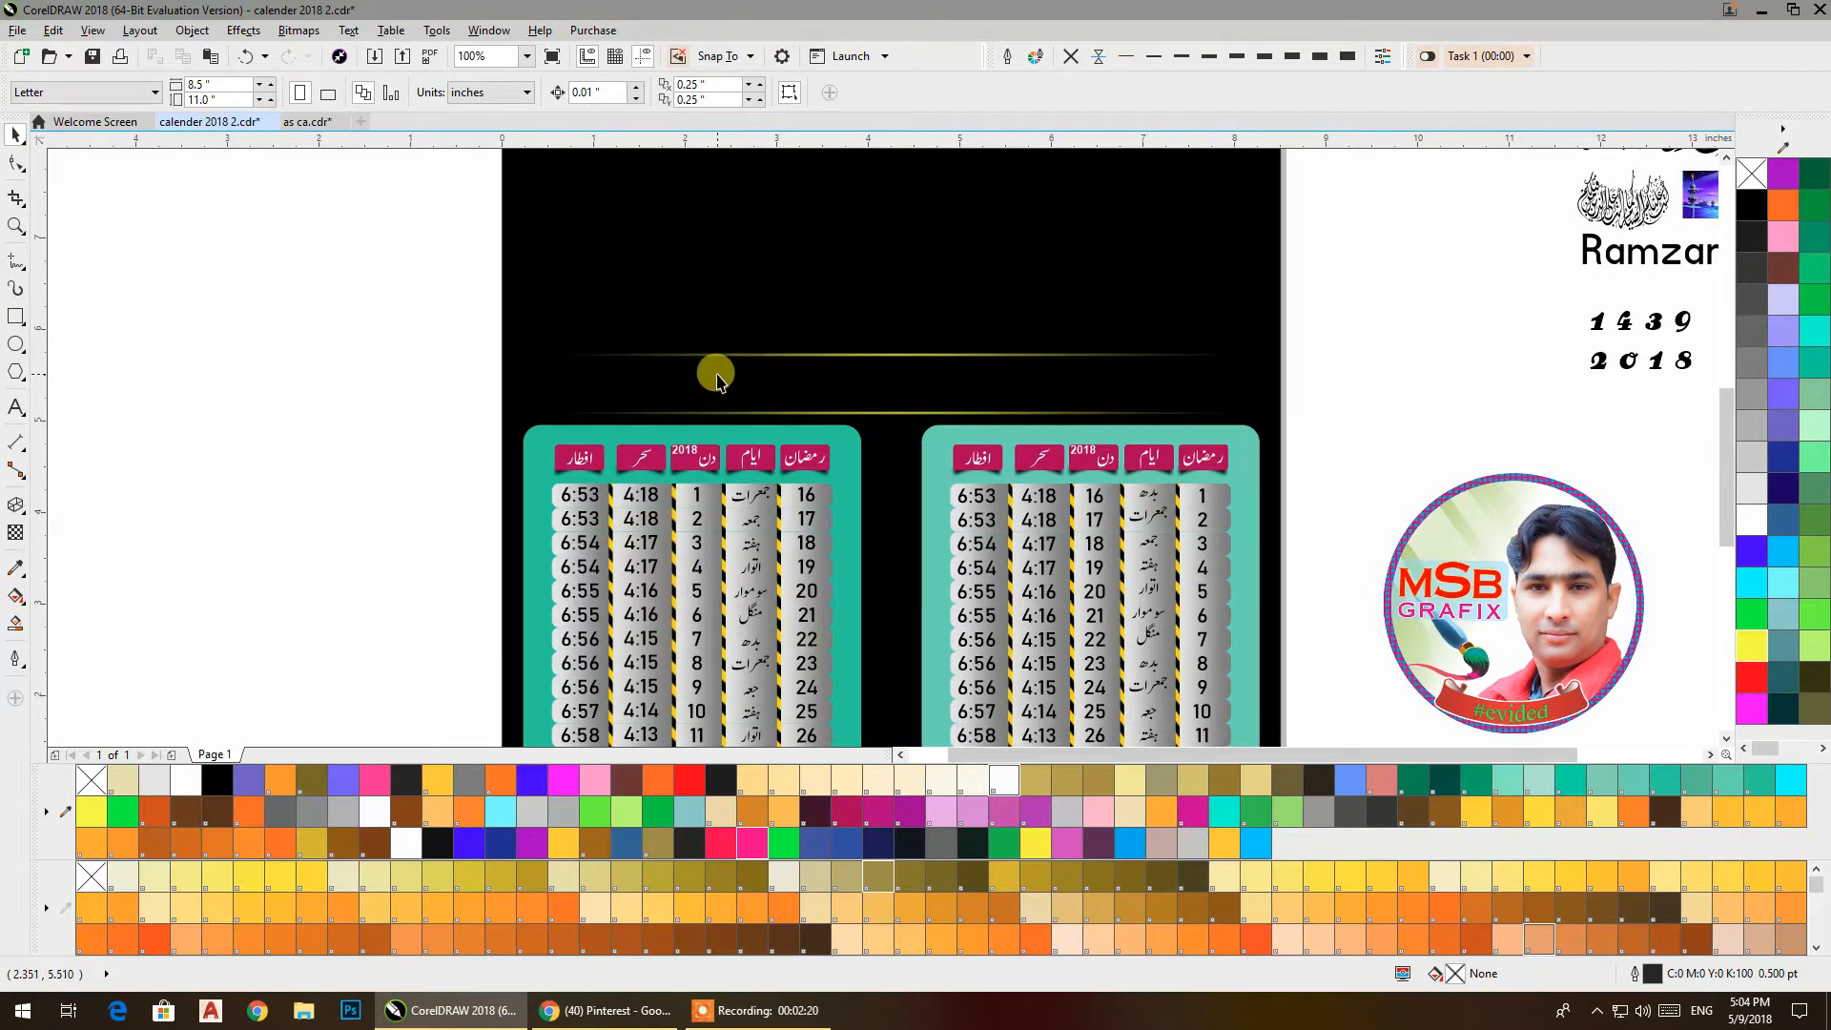
Try green and cyan fills on the grouped divider lines, and return them to yellow.
{"action": "scroll", "coordinate": [716, 372], "scroll_direction": "up", "scroll_amount": 2}
{"action": "scroll", "coordinate": [687, 477], "scroll_direction": "down", "scroll_amount": 1}
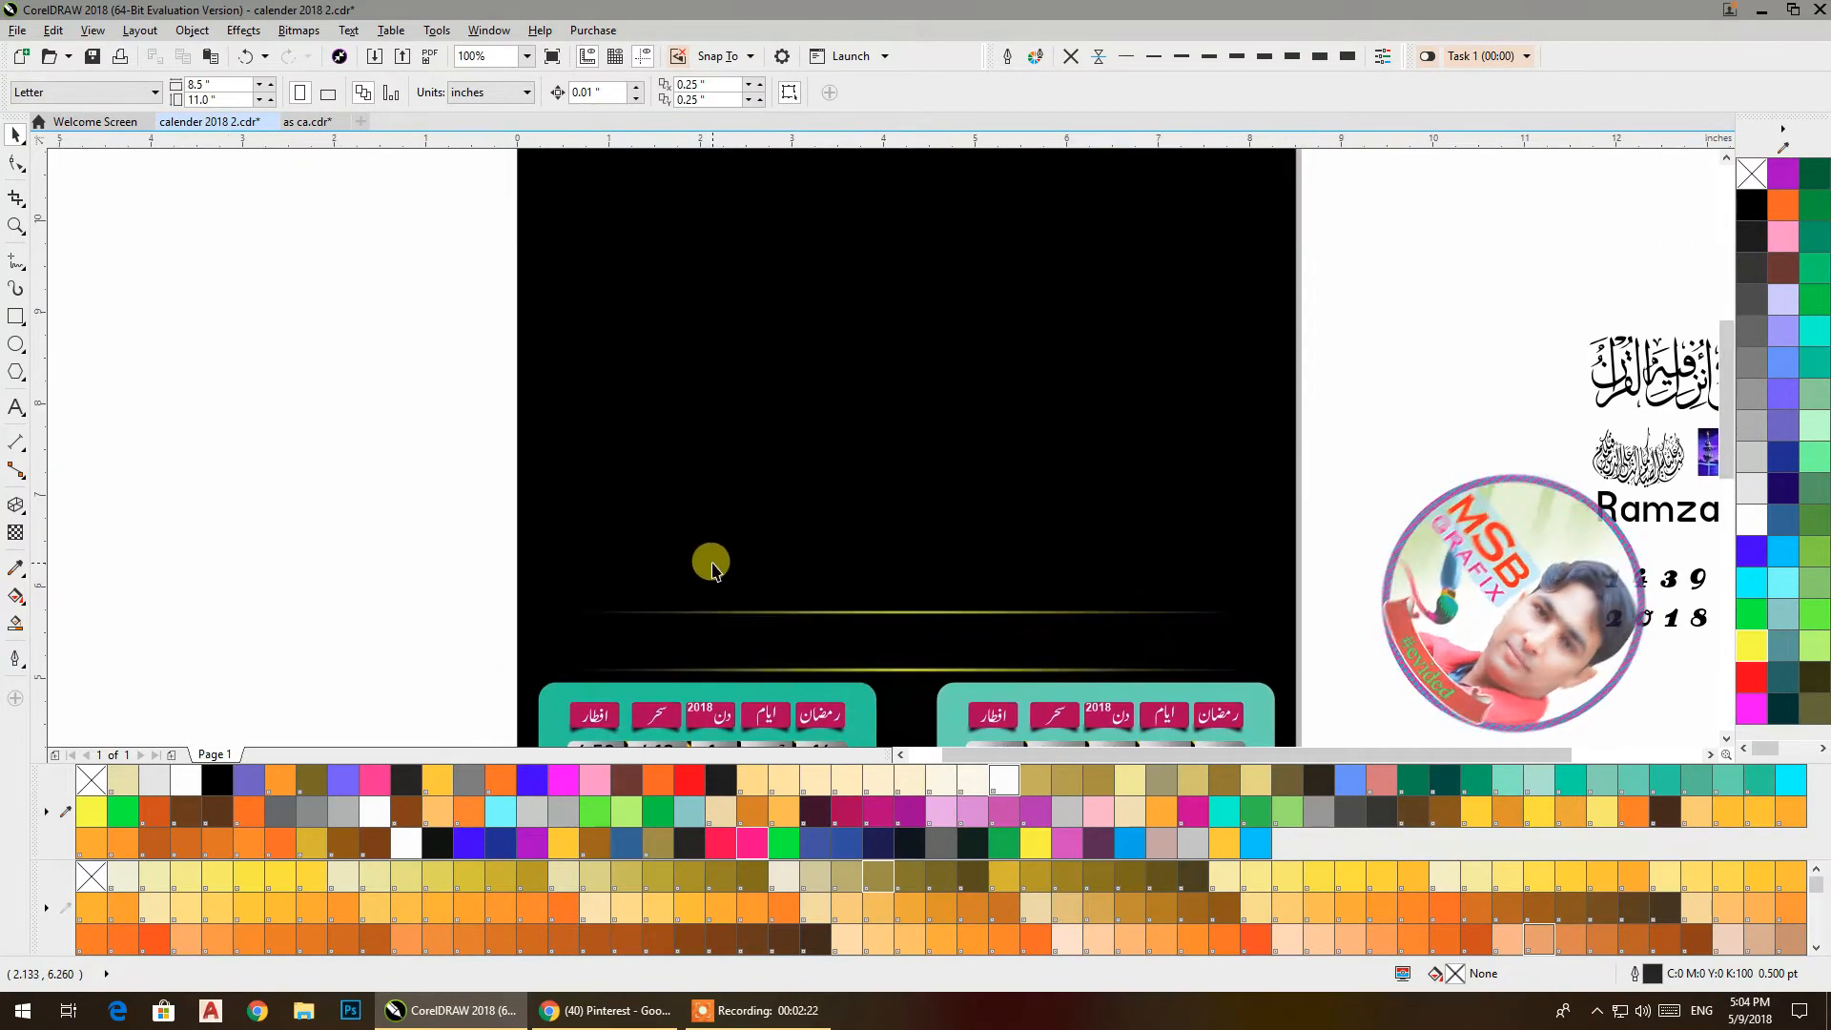
{"action": "scroll", "coordinate": [686, 438], "scroll_direction": "down", "scroll_amount": 1}
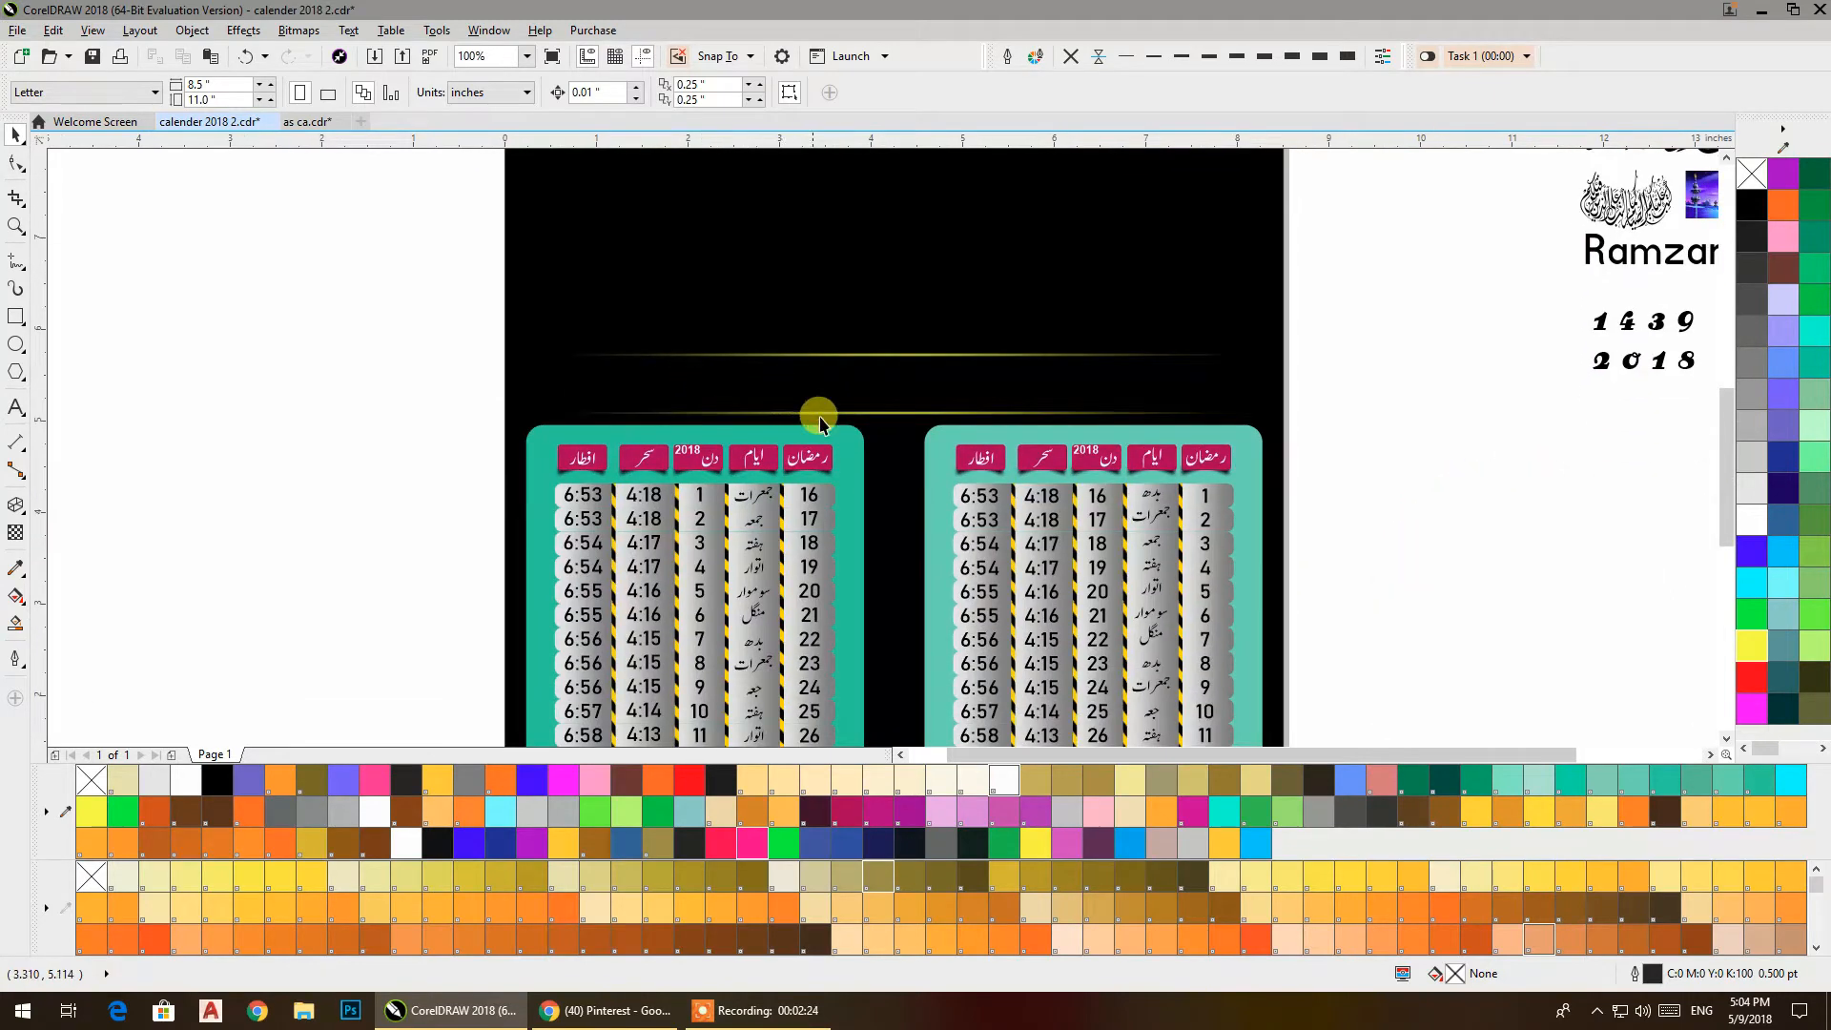
{"action": "left_click", "coordinate": [824, 418]}
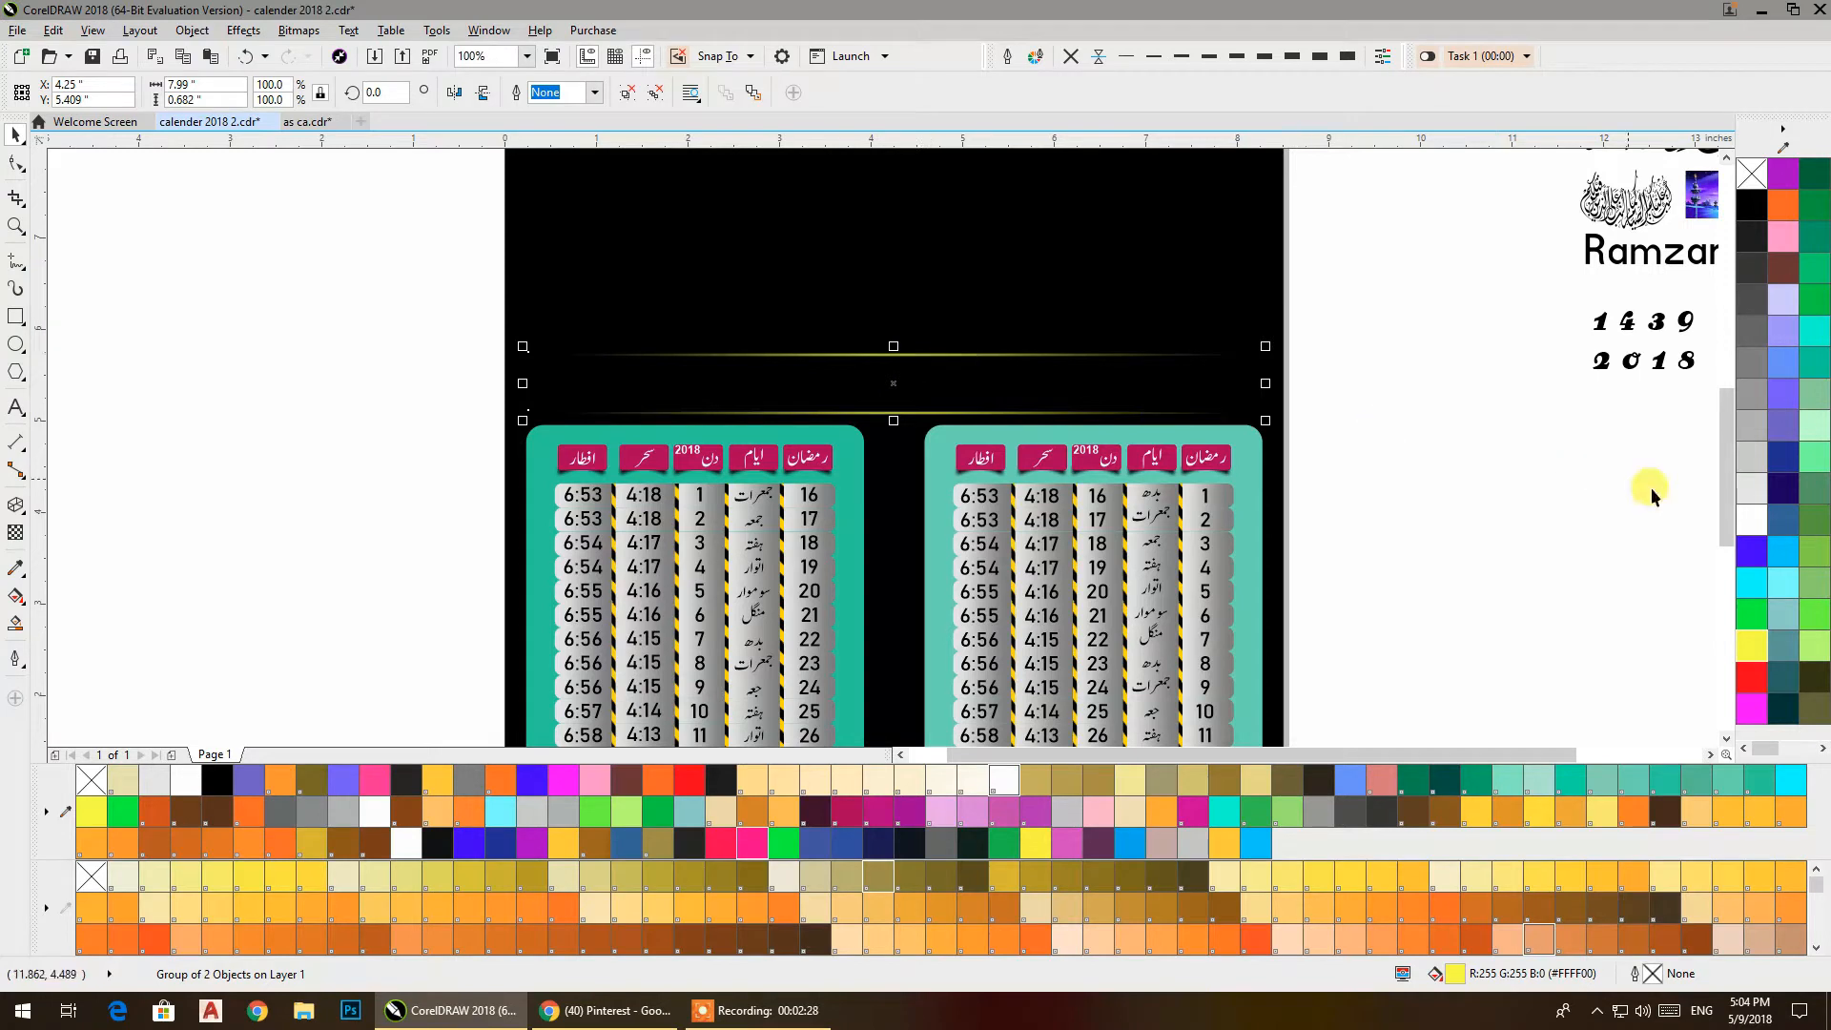
{"action": "left_click", "coordinate": [1742, 610]}
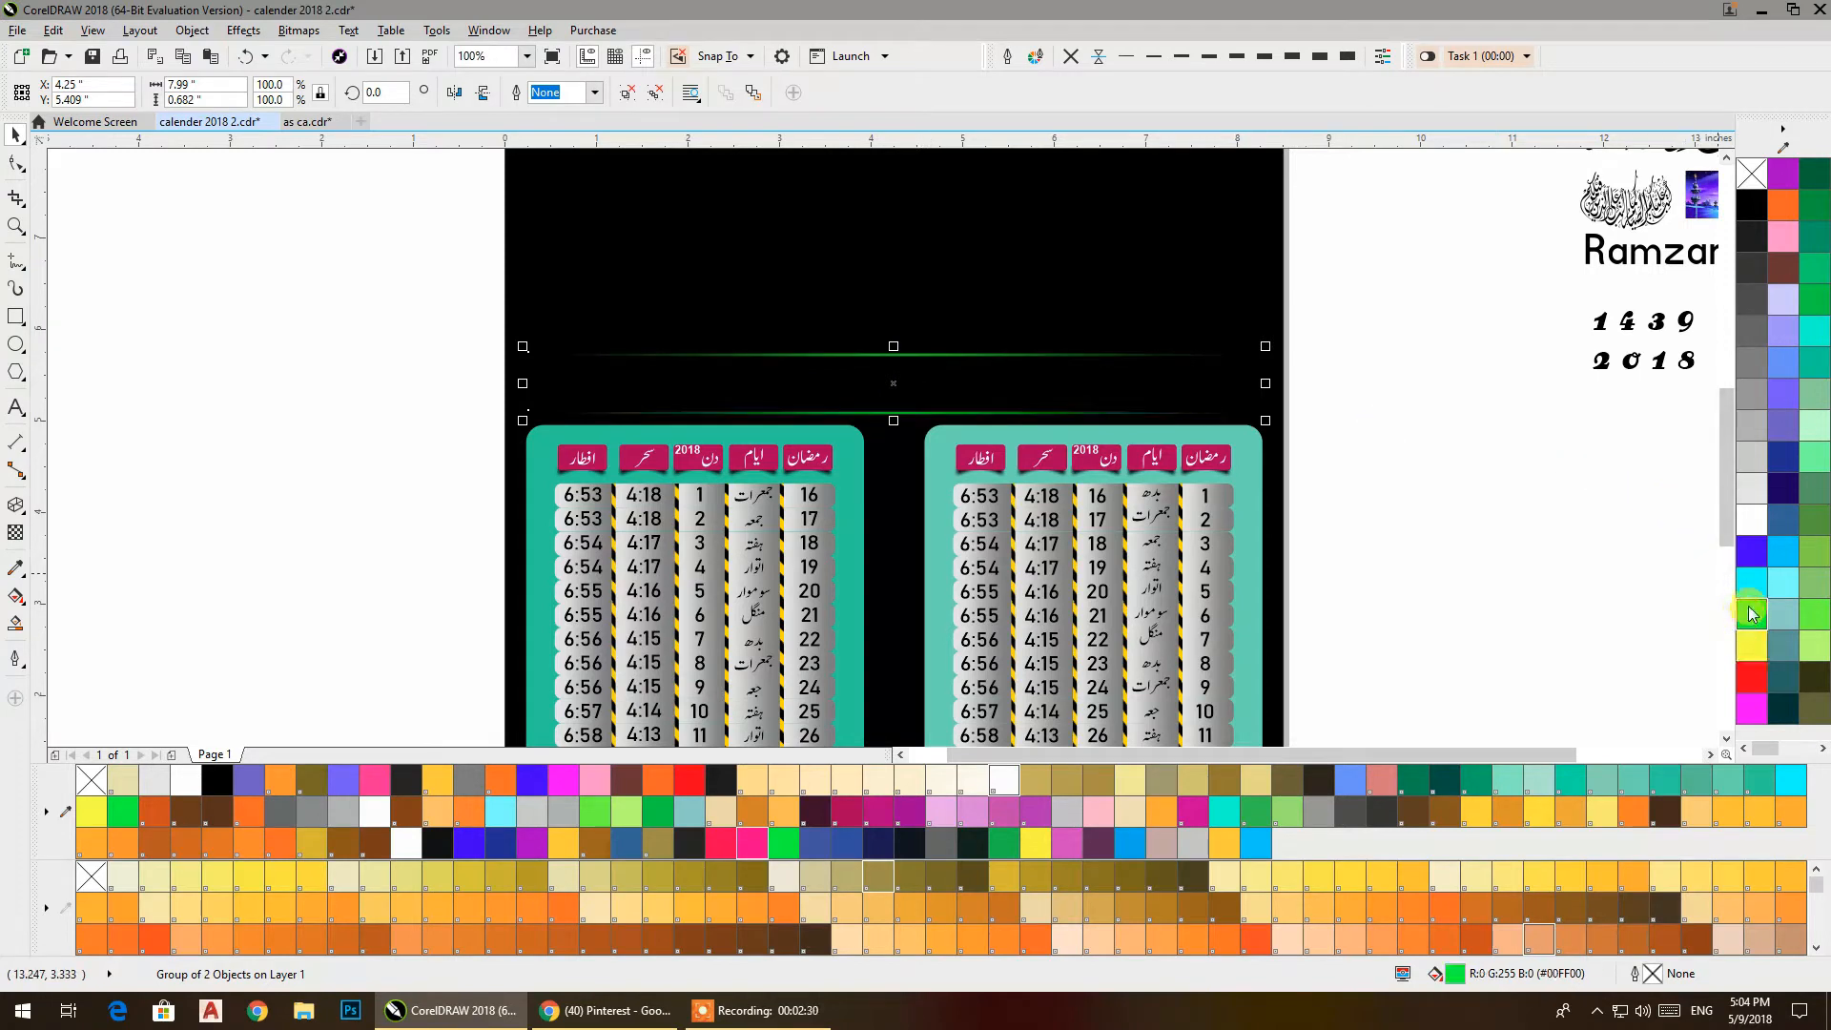
{"action": "left_click", "coordinate": [1753, 582]}
{"action": "left_click", "coordinate": [1755, 649]}
{"action": "left_click", "coordinate": [1325, 410]}
{"action": "left_click", "coordinate": [1229, 387]}
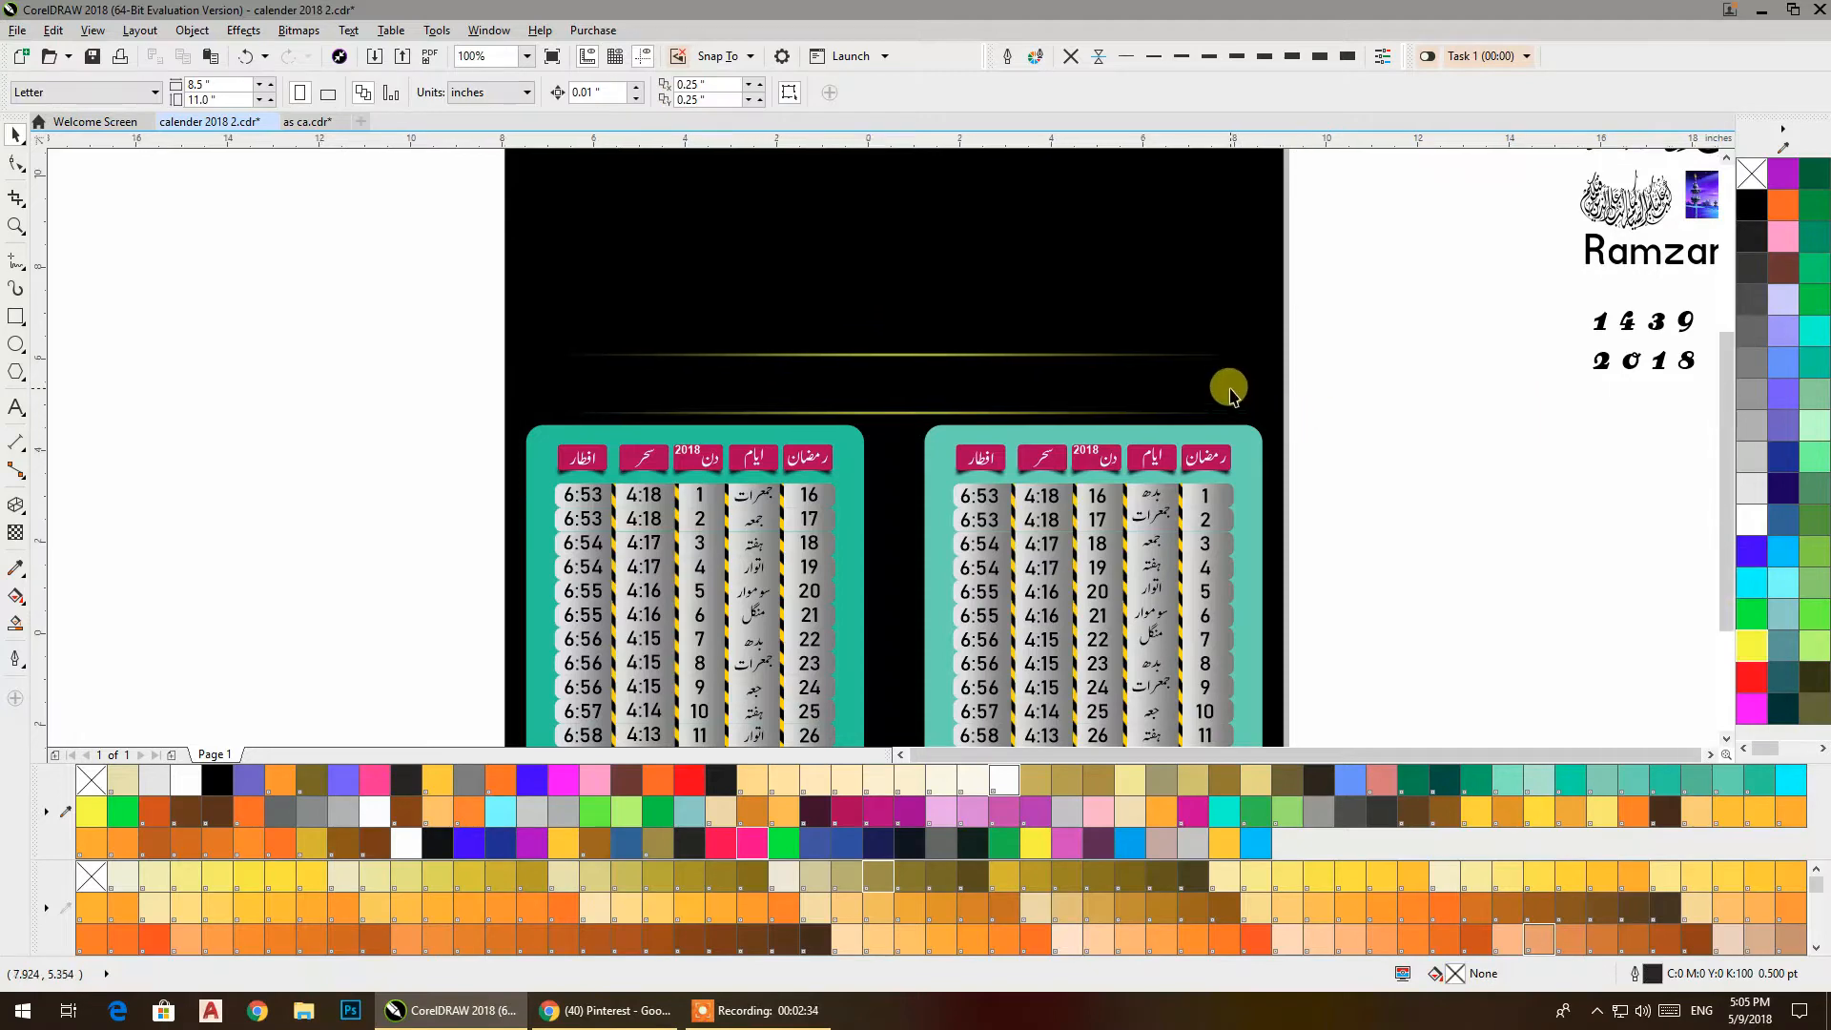
Add the artistic text "Calender for jeedah Saudi Arabia" in Arial 24 pt, starting beside the page near the divider lines.
{"action": "scroll", "coordinate": [1231, 389], "scroll_direction": "down", "scroll_amount": 1}
{"action": "left_click_drag", "start_coordinate": [1231, 389], "coordinate": [1262, 403]}
{"action": "scroll", "coordinate": [1129, 390], "scroll_direction": "up", "scroll_amount": 1}
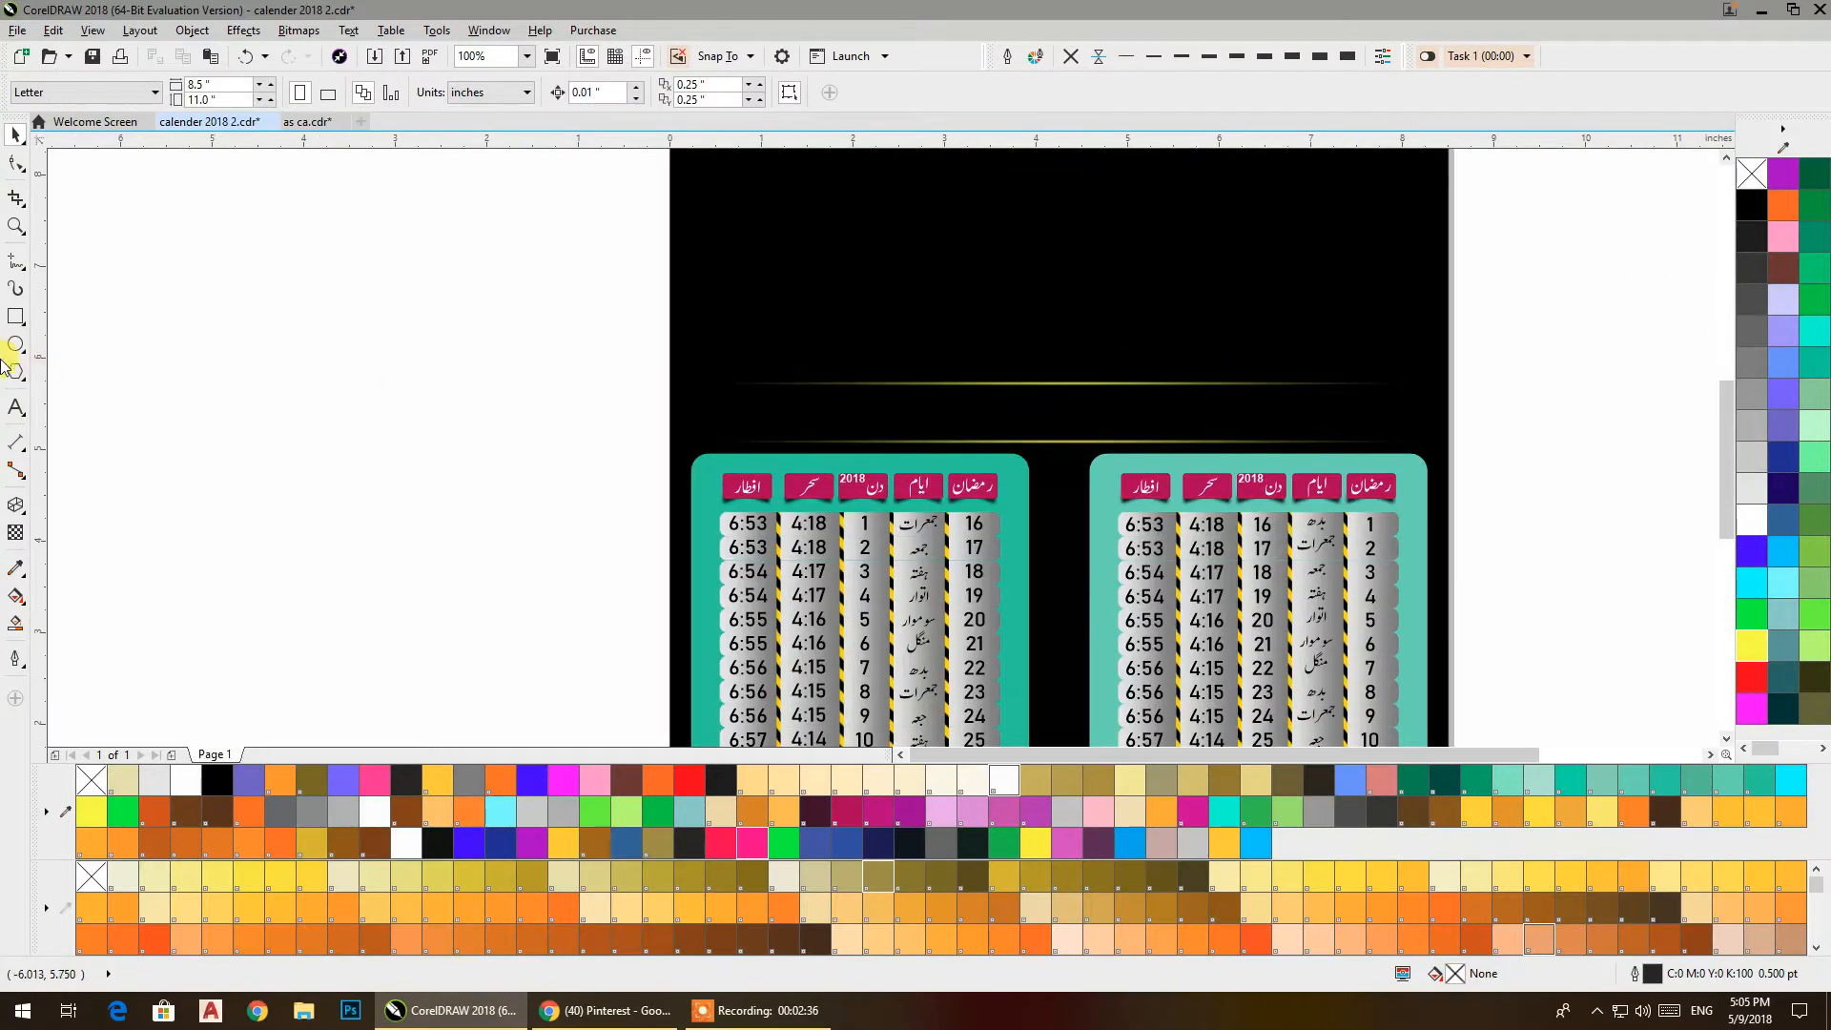
{"action": "left_click", "coordinate": [18, 417]}
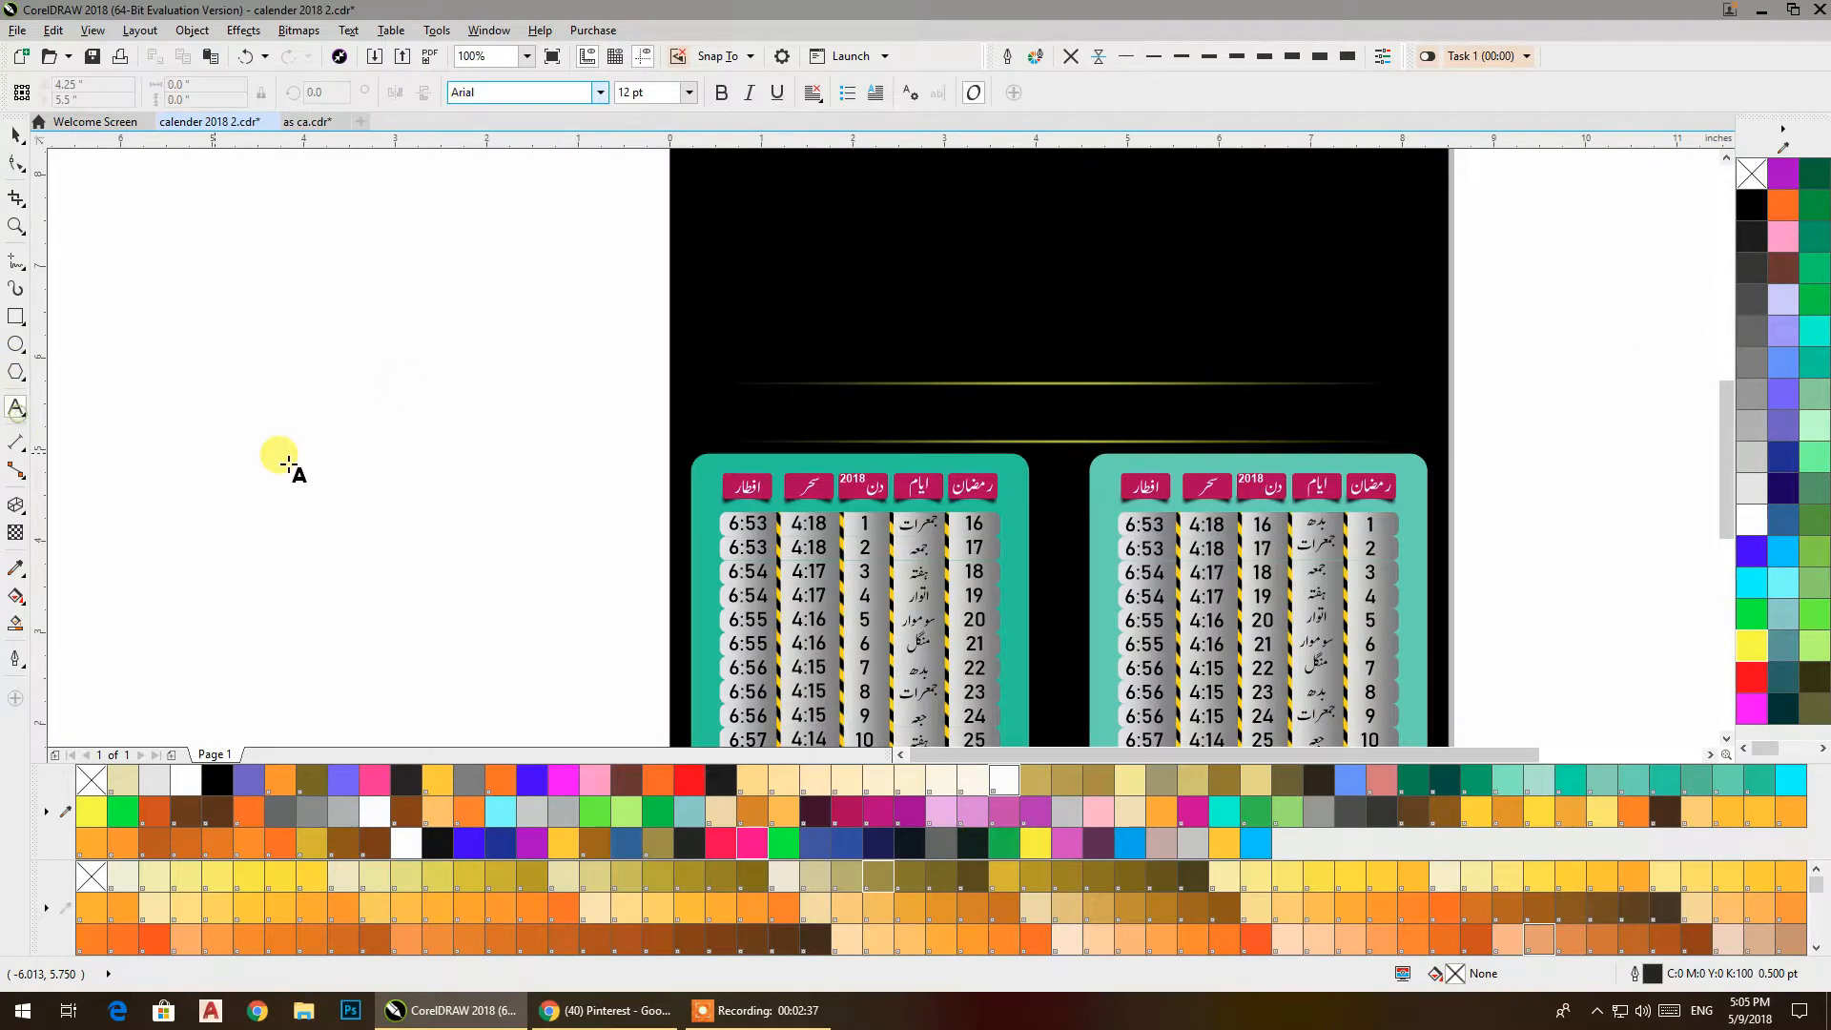
{"action": "left_click", "coordinate": [399, 484]}
{"action": "type", "text": "Calender for jeedah Saudi Arab"}
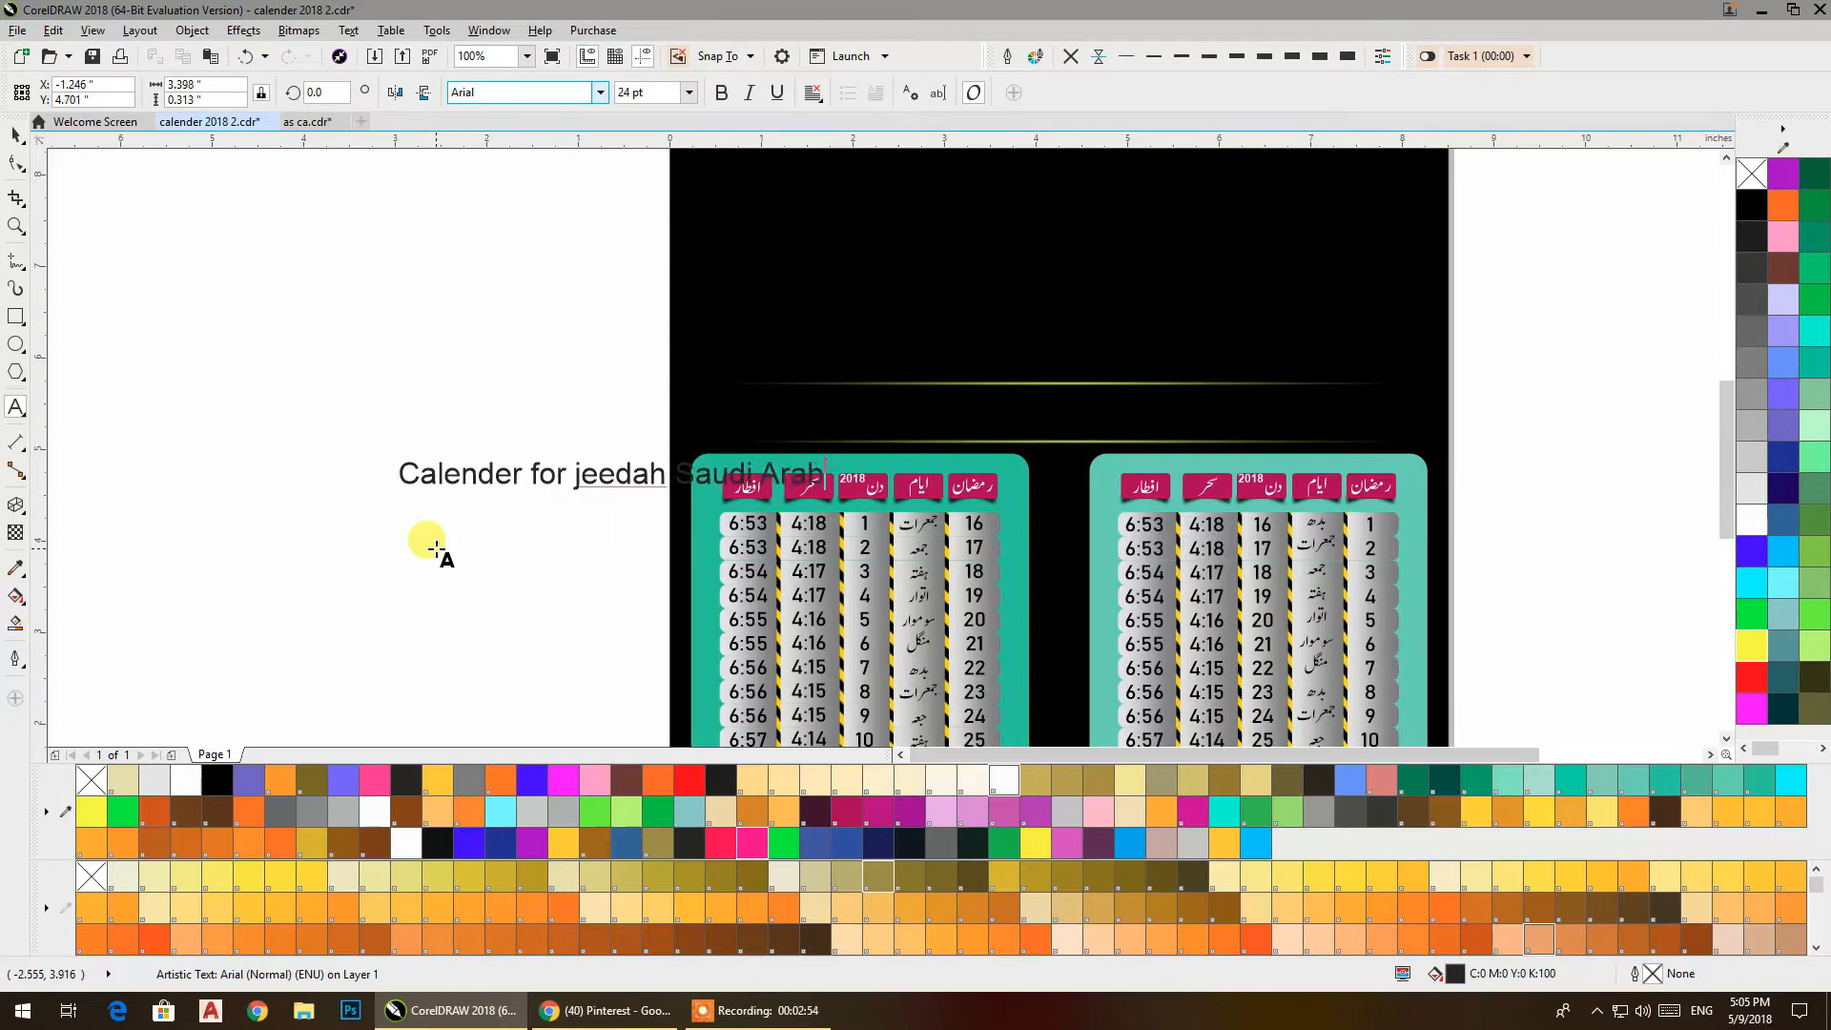
{"action": "key", "text": "Escape"}
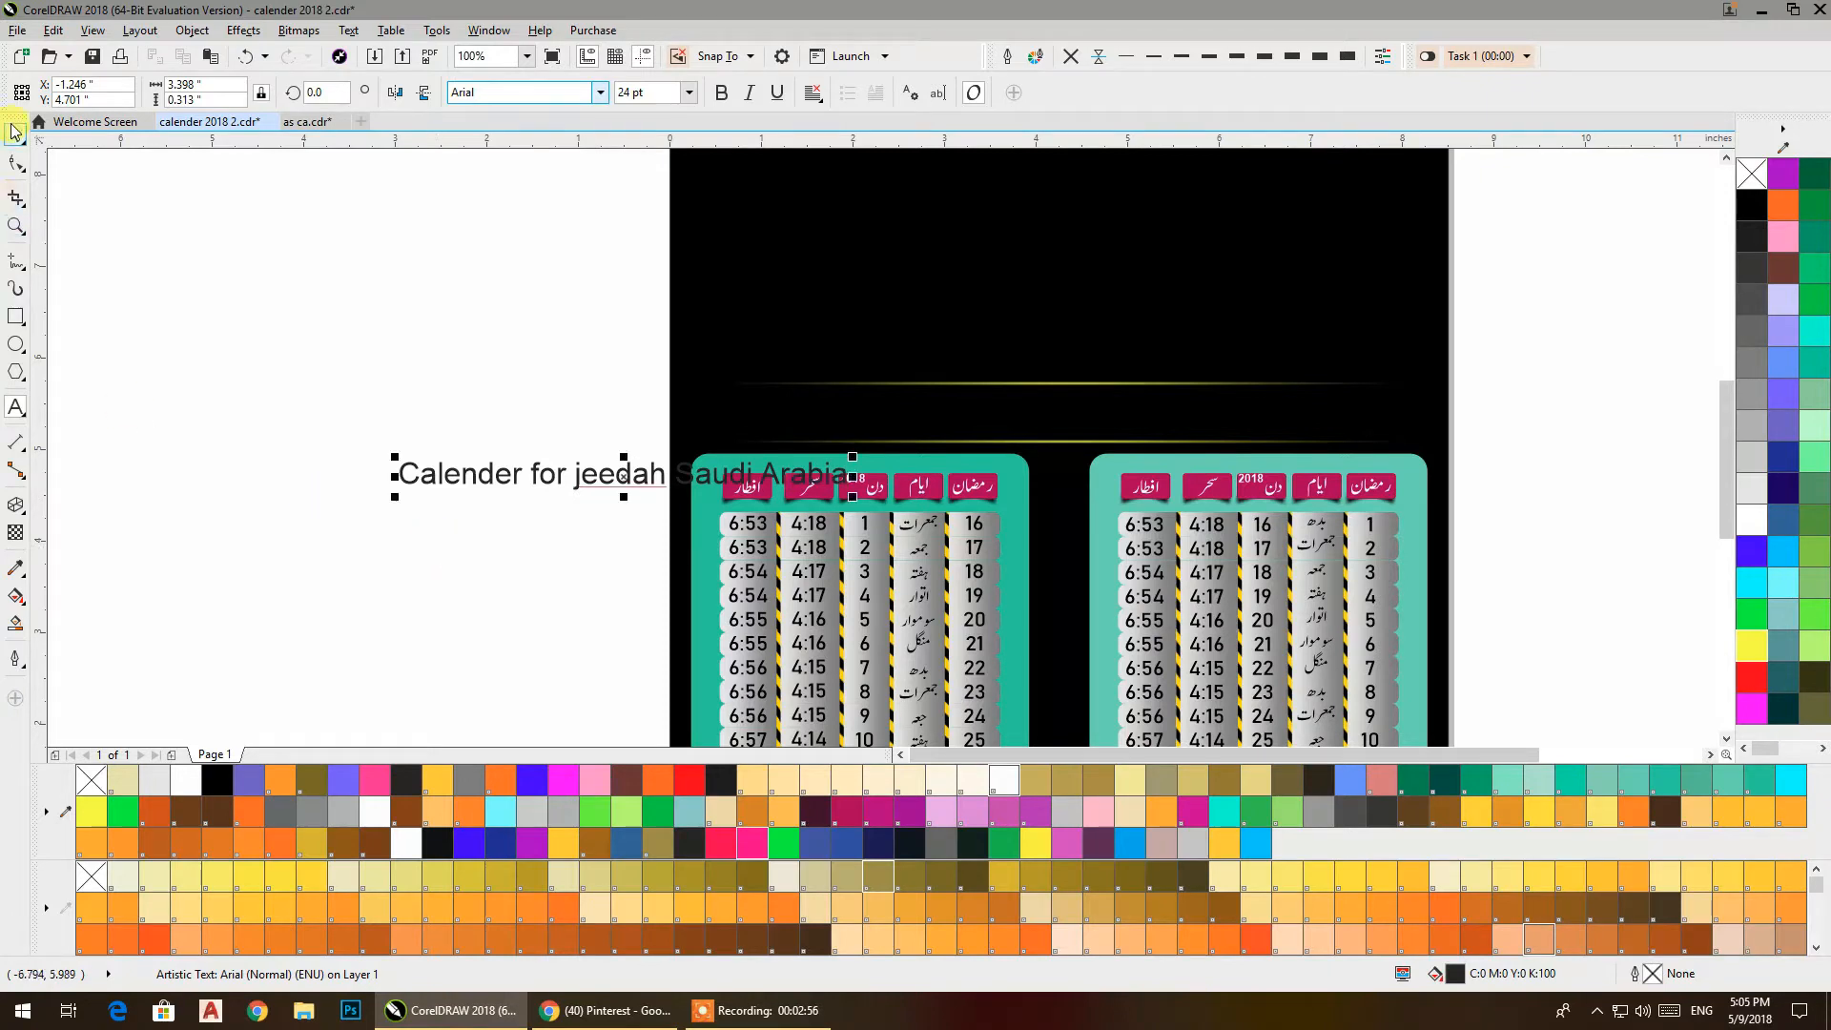
Change the heading text's case to UPPERCASE and fill it white.
{"action": "left_click", "coordinate": [349, 29]}
{"action": "left_click", "coordinate": [382, 495]}
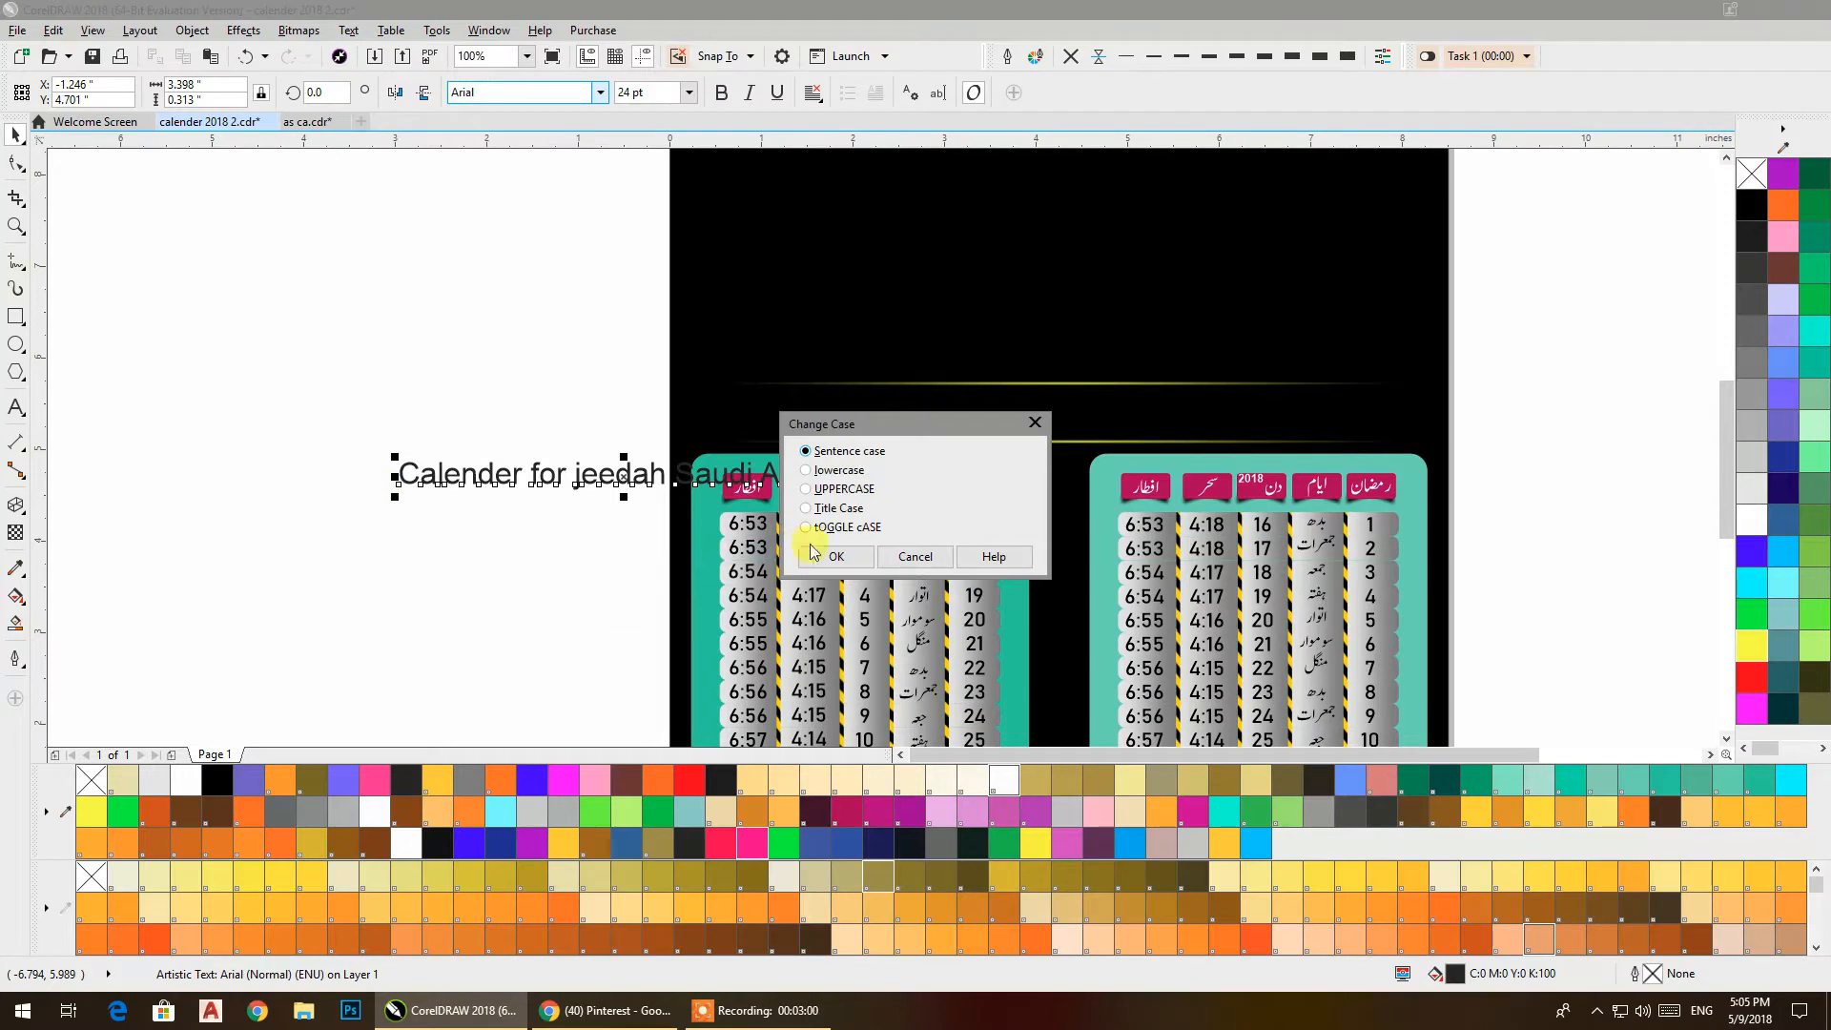
{"action": "left_click", "coordinate": [835, 556]}
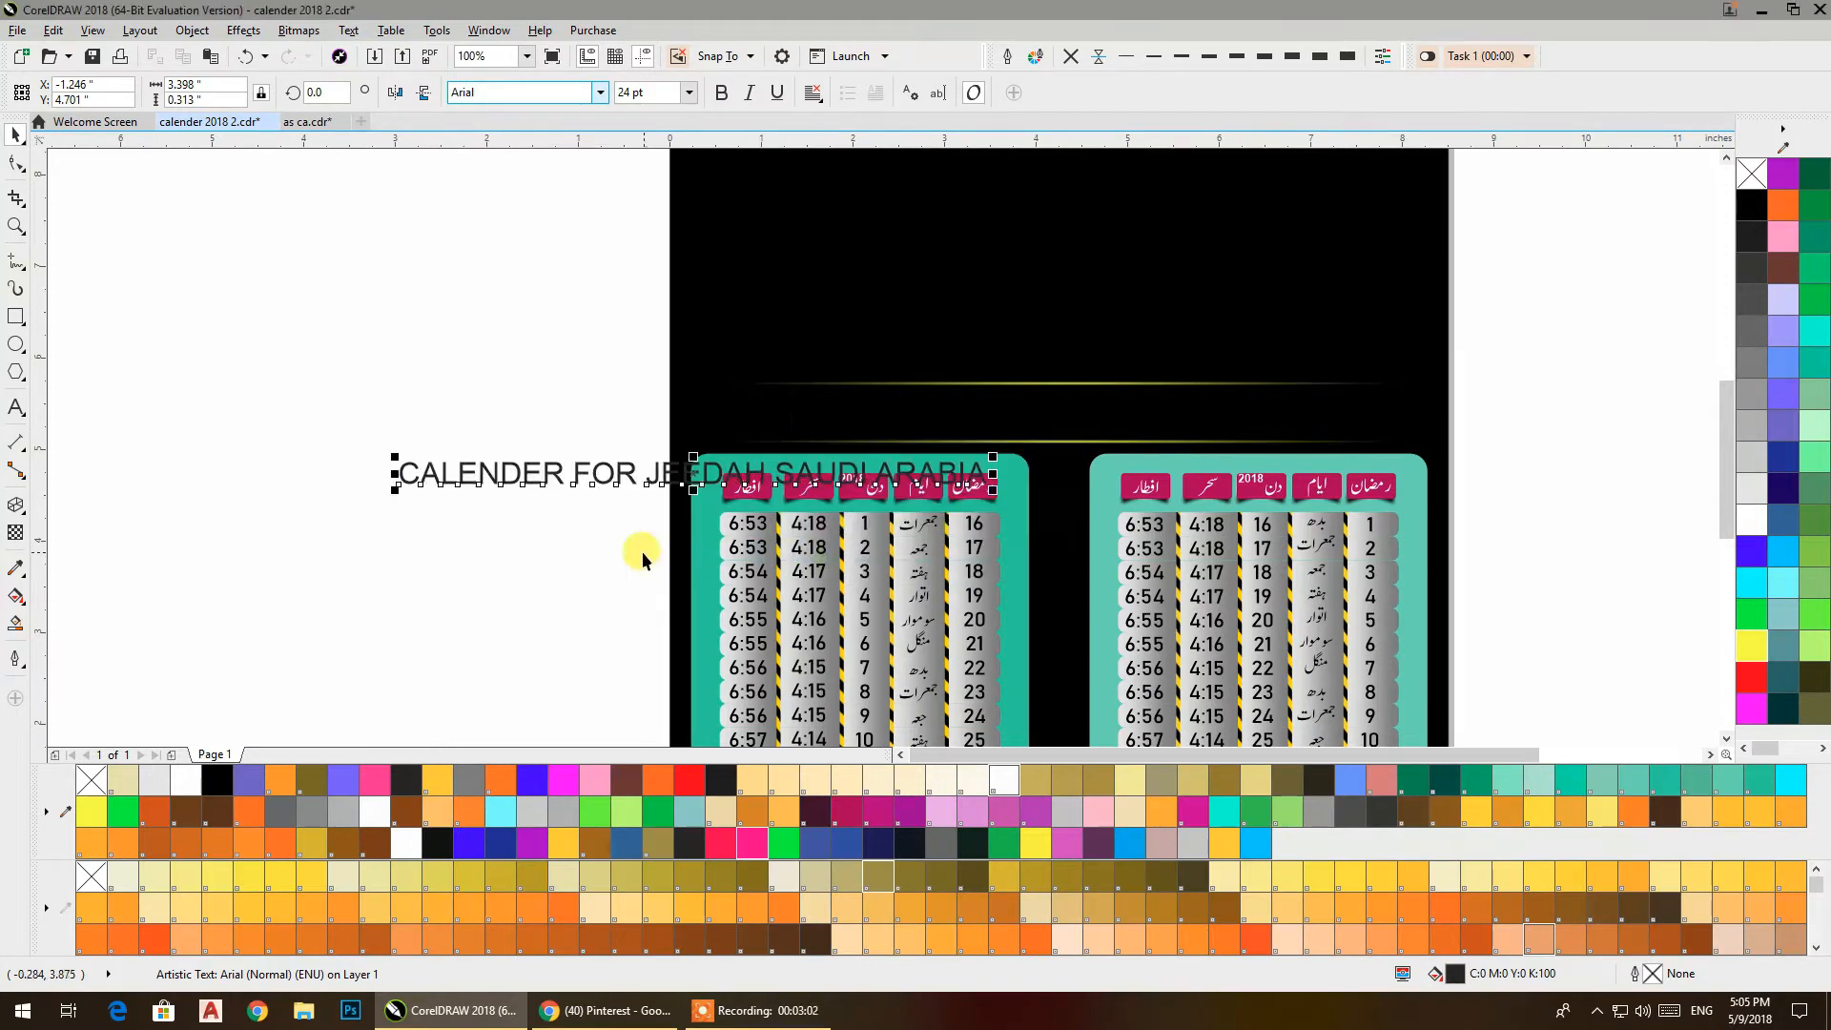
{"action": "left_click", "coordinate": [1753, 520]}
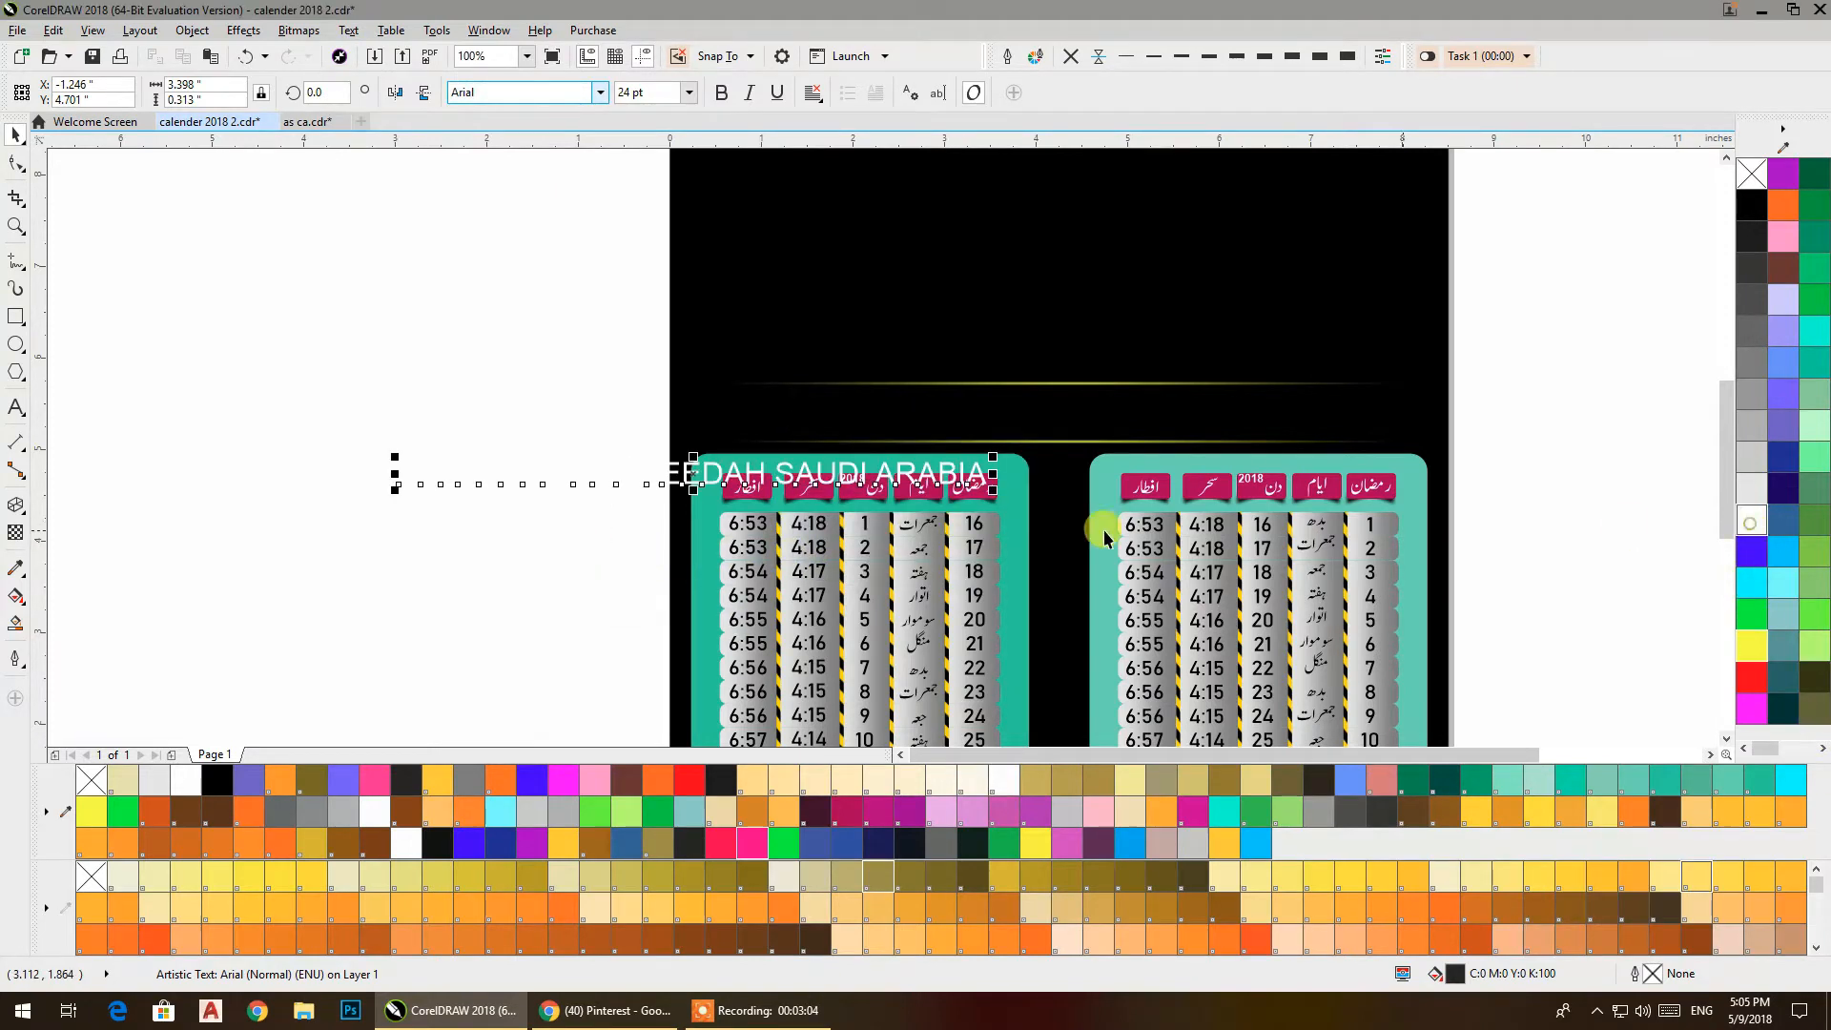
Move the heading between the two yellow lines and centre it vertically with them.
{"action": "left_click_drag", "start_coordinate": [623, 484], "coordinate": [992, 424]}
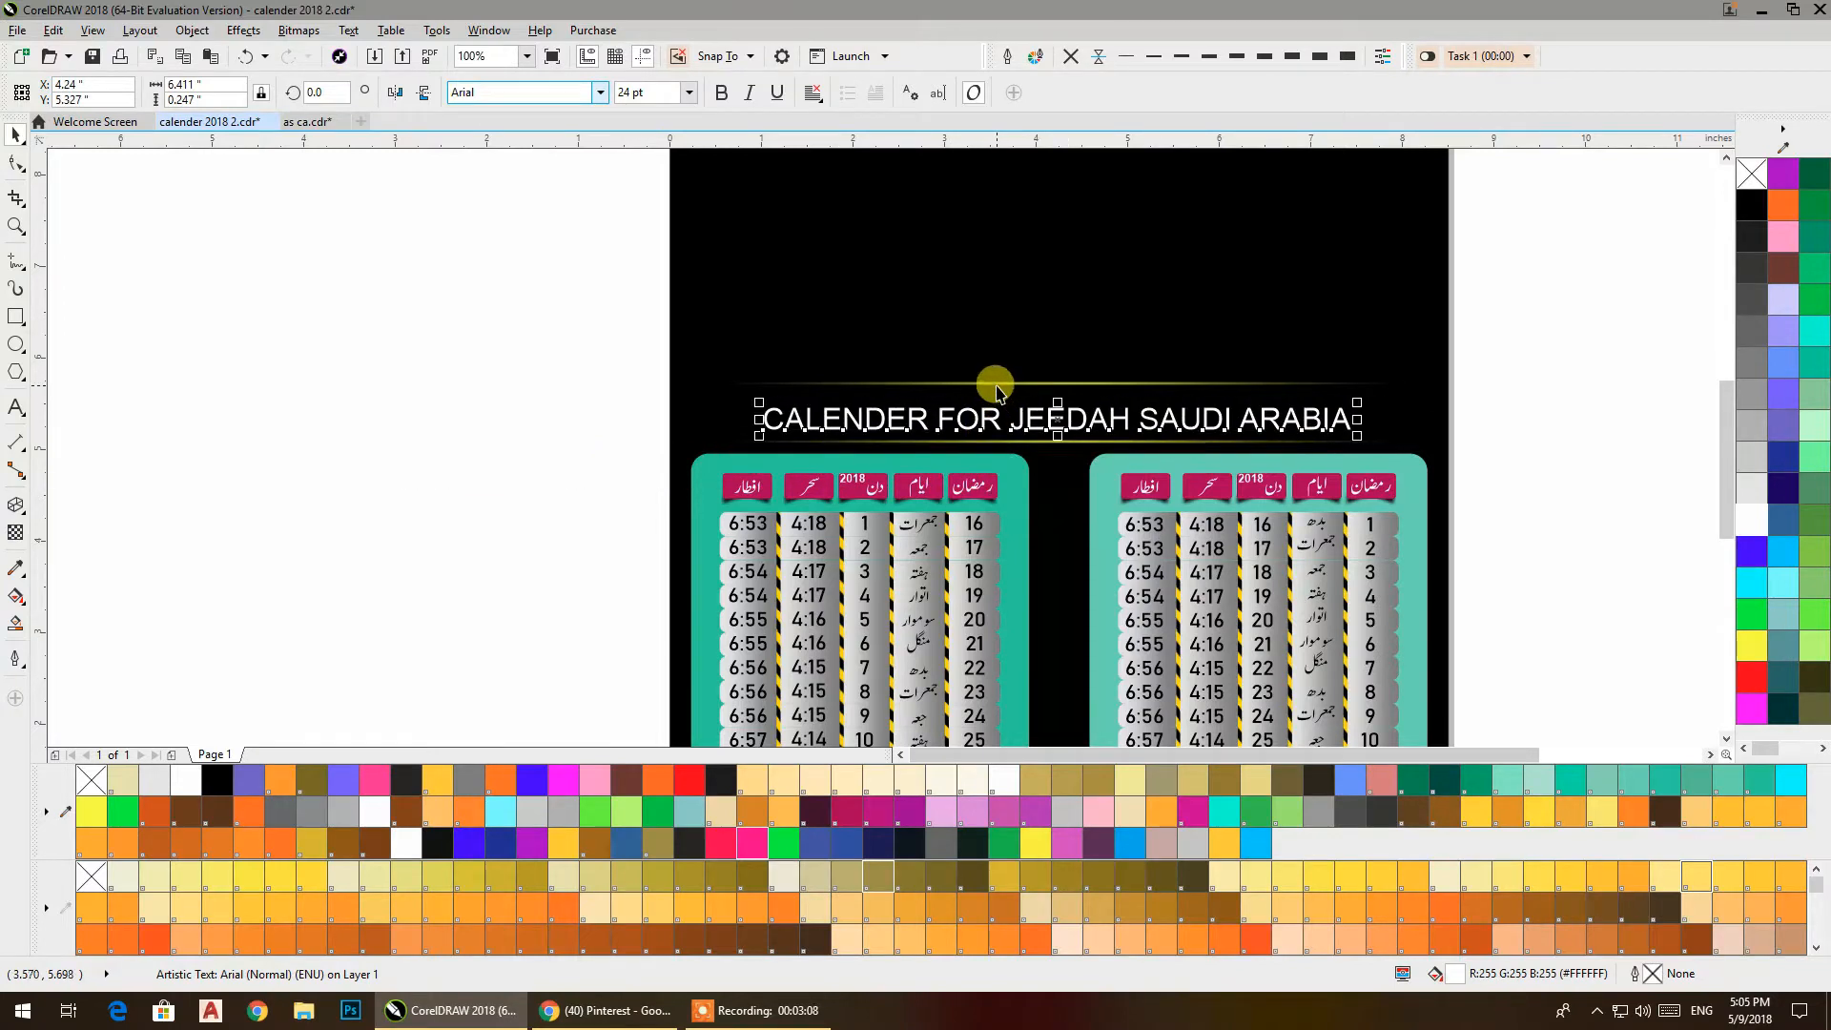
{"action": "left_click", "coordinate": [996, 386], "text": "shift"}
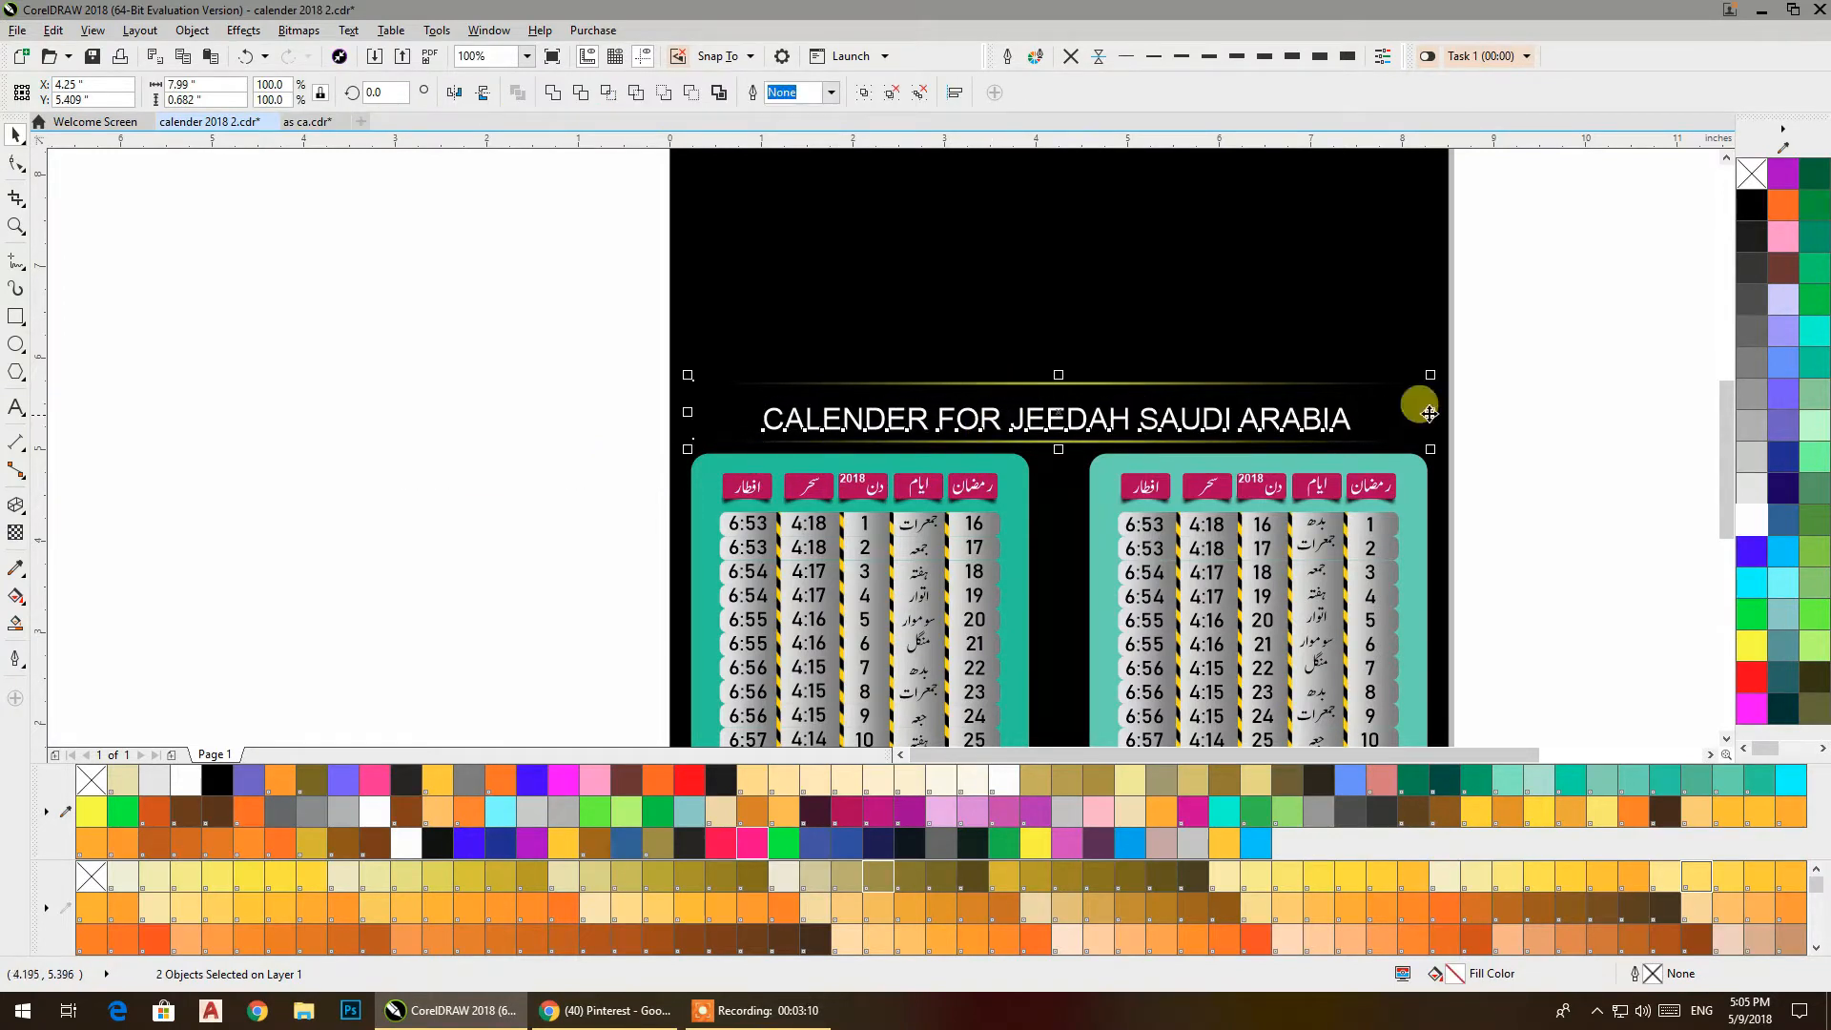
{"action": "left_click", "coordinate": [1496, 417]}
{"action": "left_click_drag", "start_coordinate": [1530, 311], "coordinate": [580, 490]}
{"action": "key", "text": "e"}
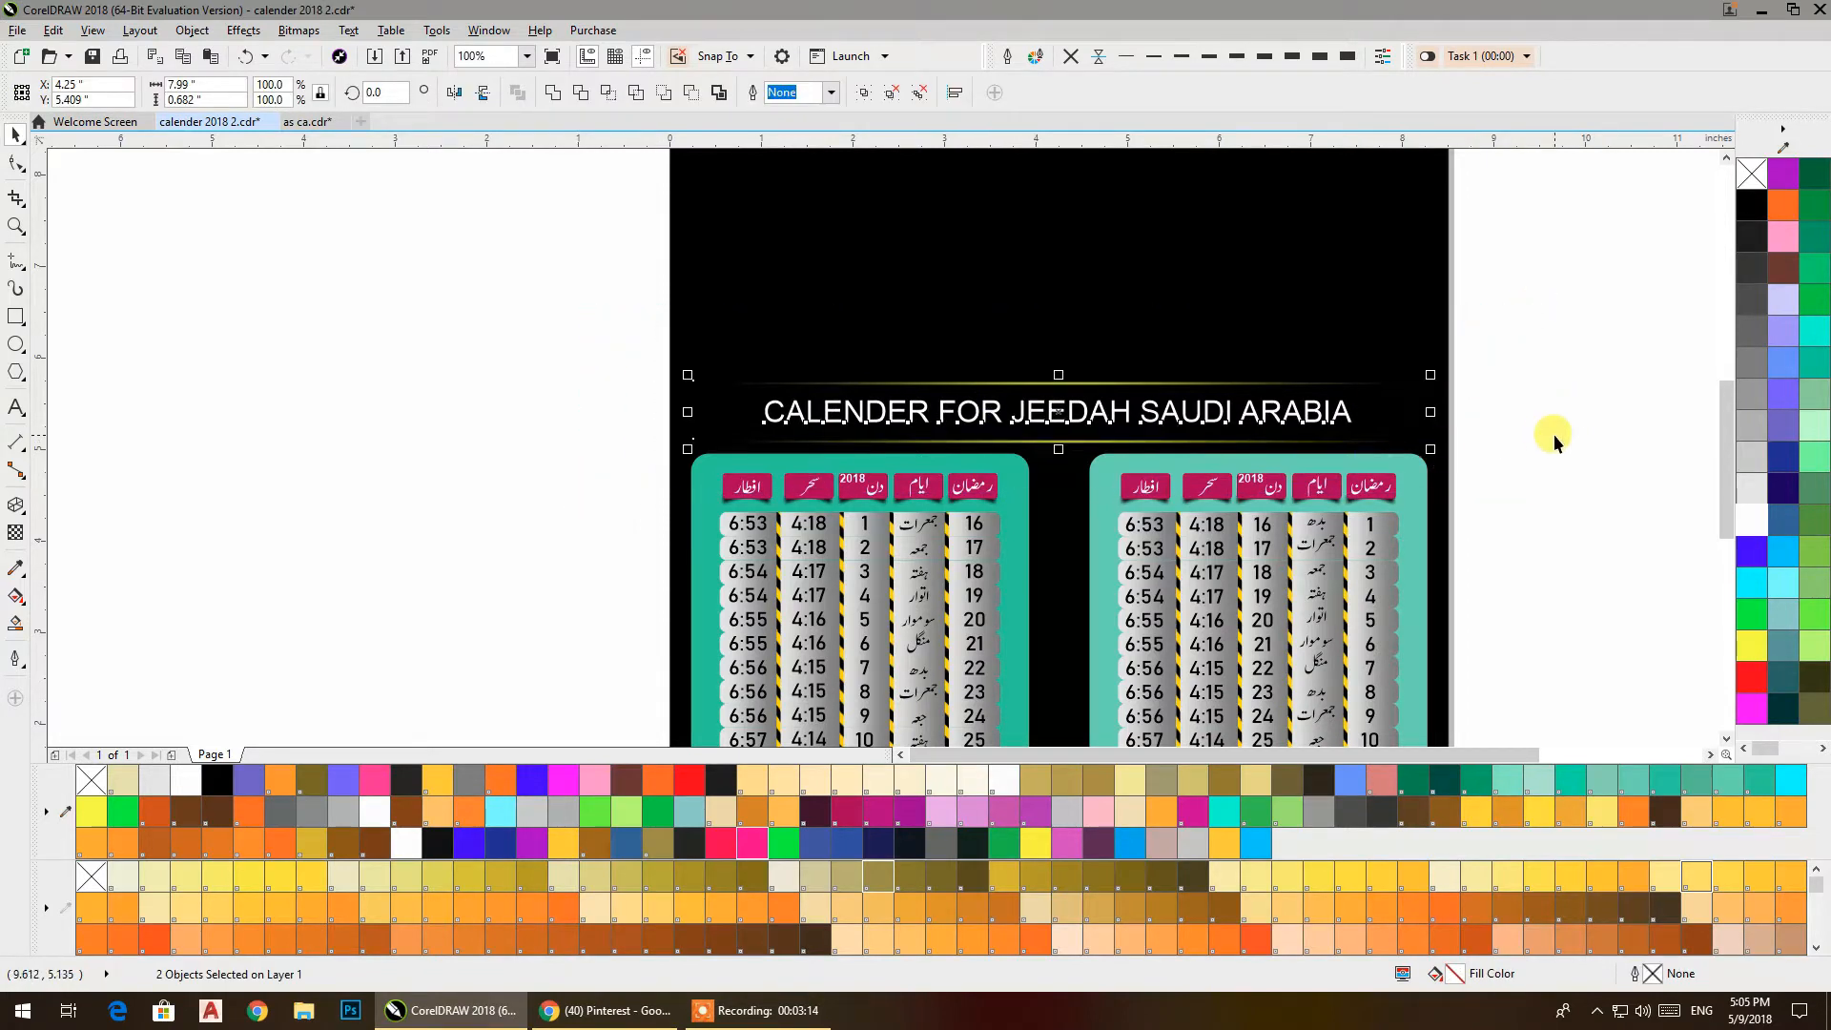
{"action": "left_click", "coordinate": [1554, 435]}
Fill the heading between the yellow lines with bright green and make it bold.
{"action": "left_click", "coordinate": [1242, 423]}
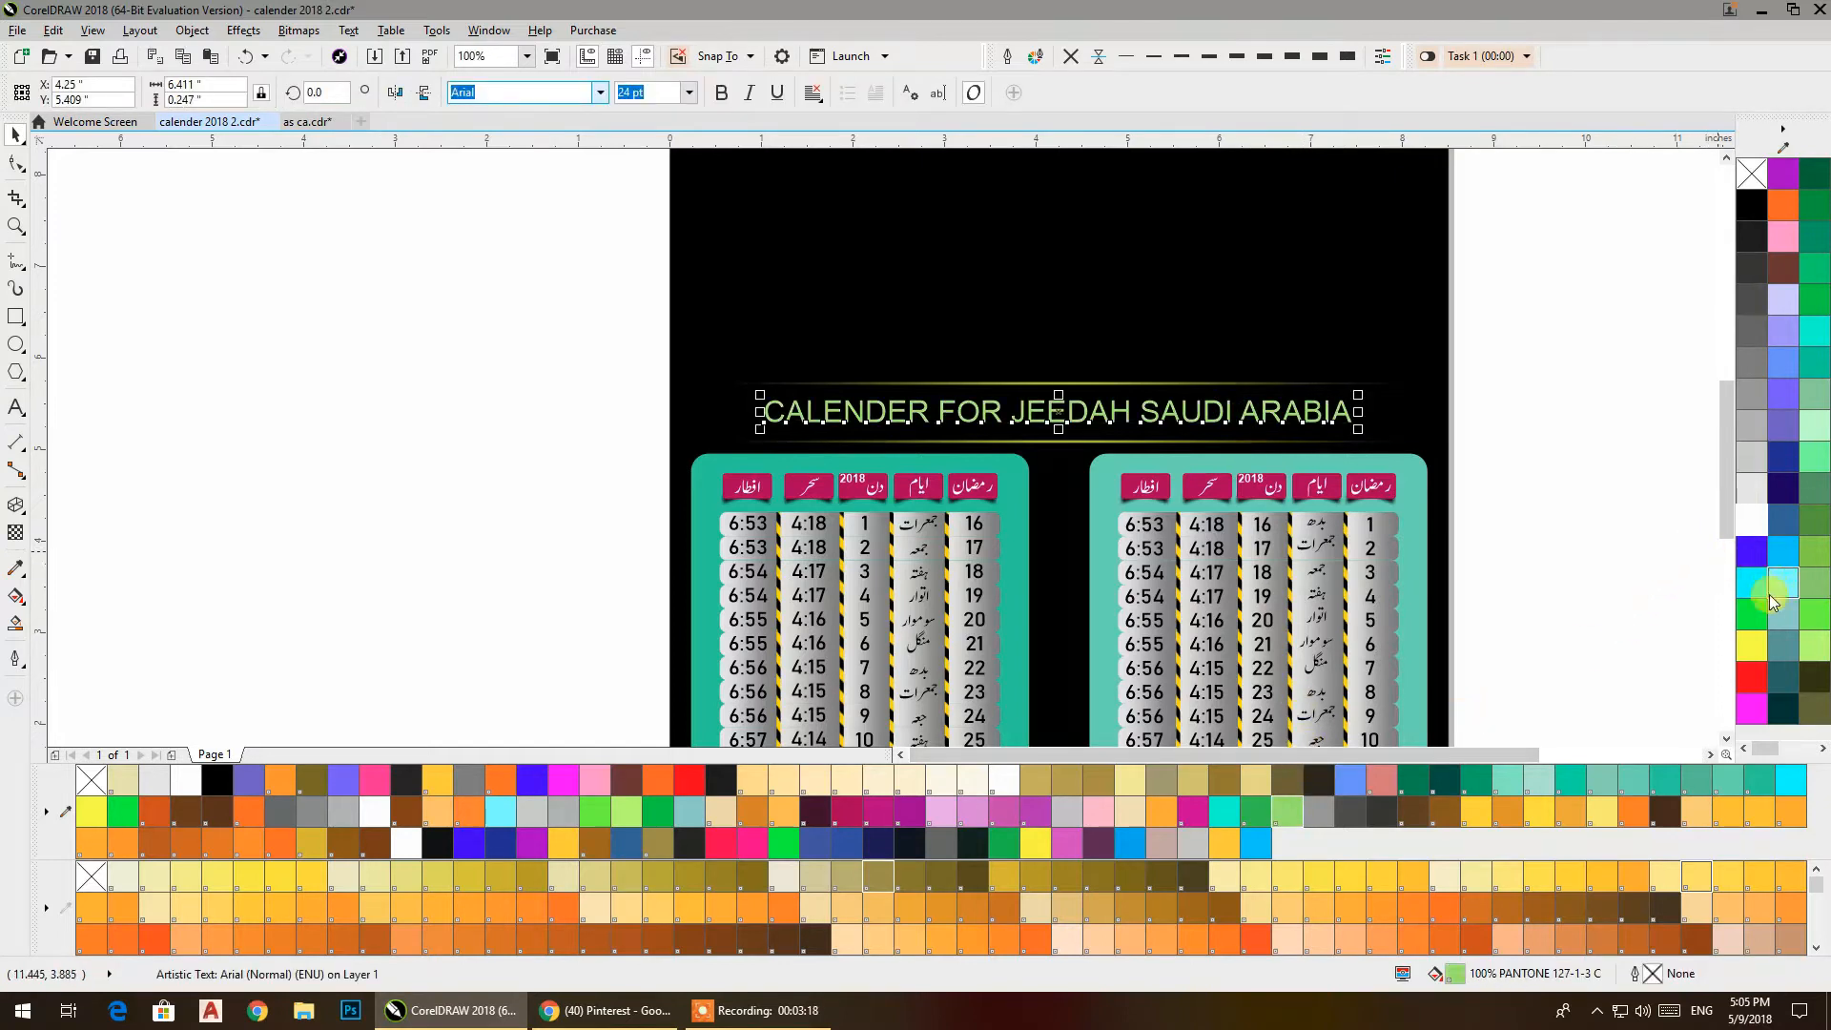
{"action": "left_click", "coordinate": [1755, 620]}
{"action": "left_click", "coordinate": [1589, 518]}
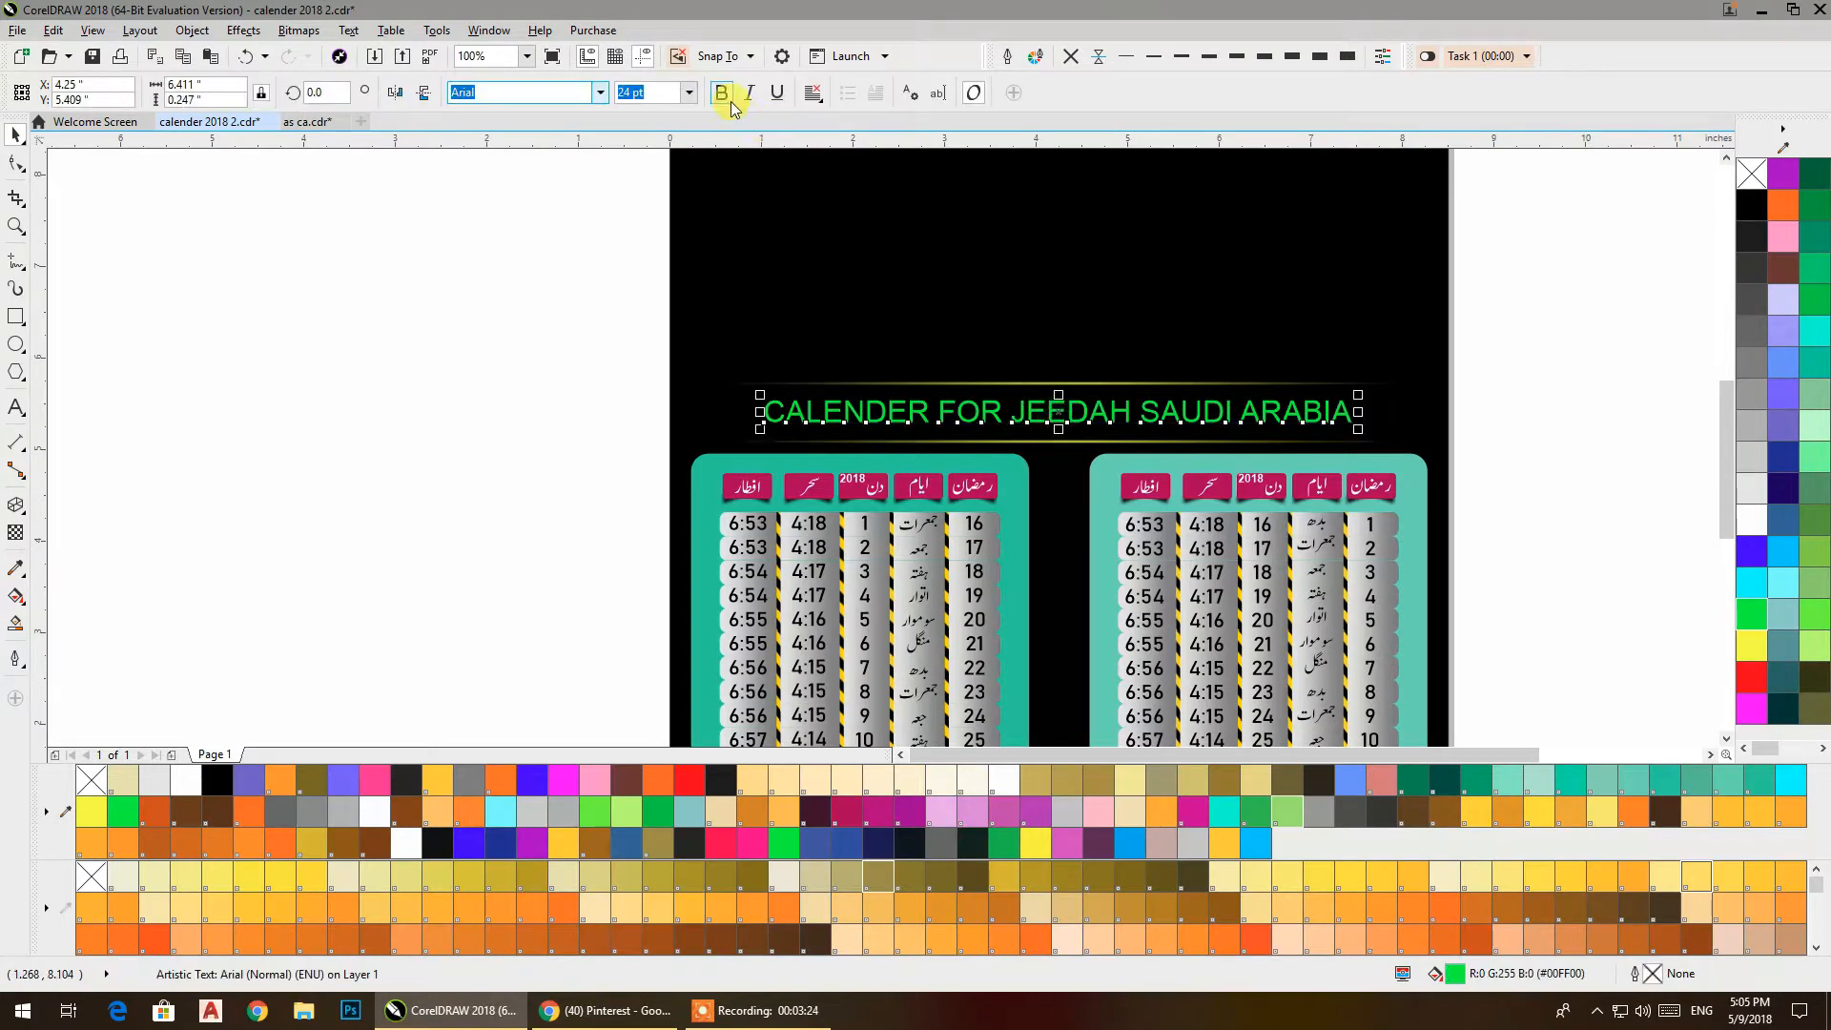
{"action": "left_click", "coordinate": [729, 95]}
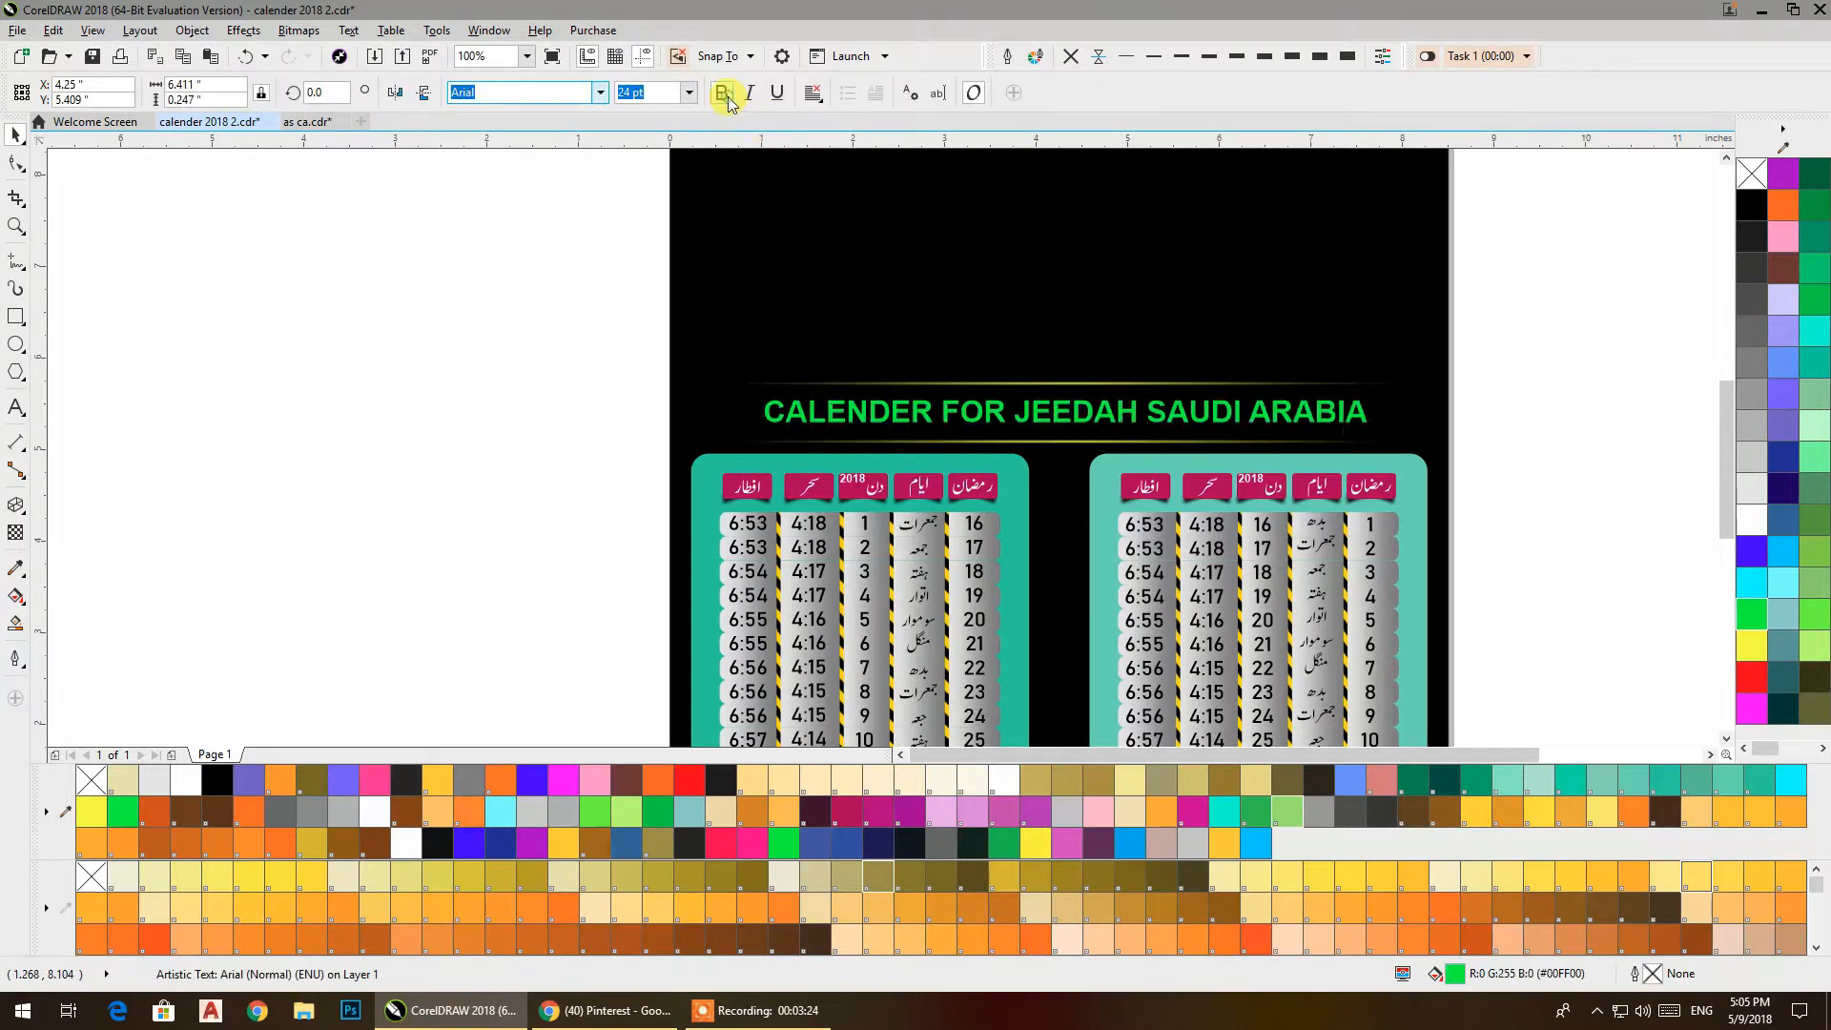
Centre the bold heading horizontally with the grouped yellow lines.
{"action": "left_click", "coordinate": [1028, 385], "text": "shift"}
{"action": "key", "text": "c"}
{"action": "left_click", "coordinate": [1488, 416]}
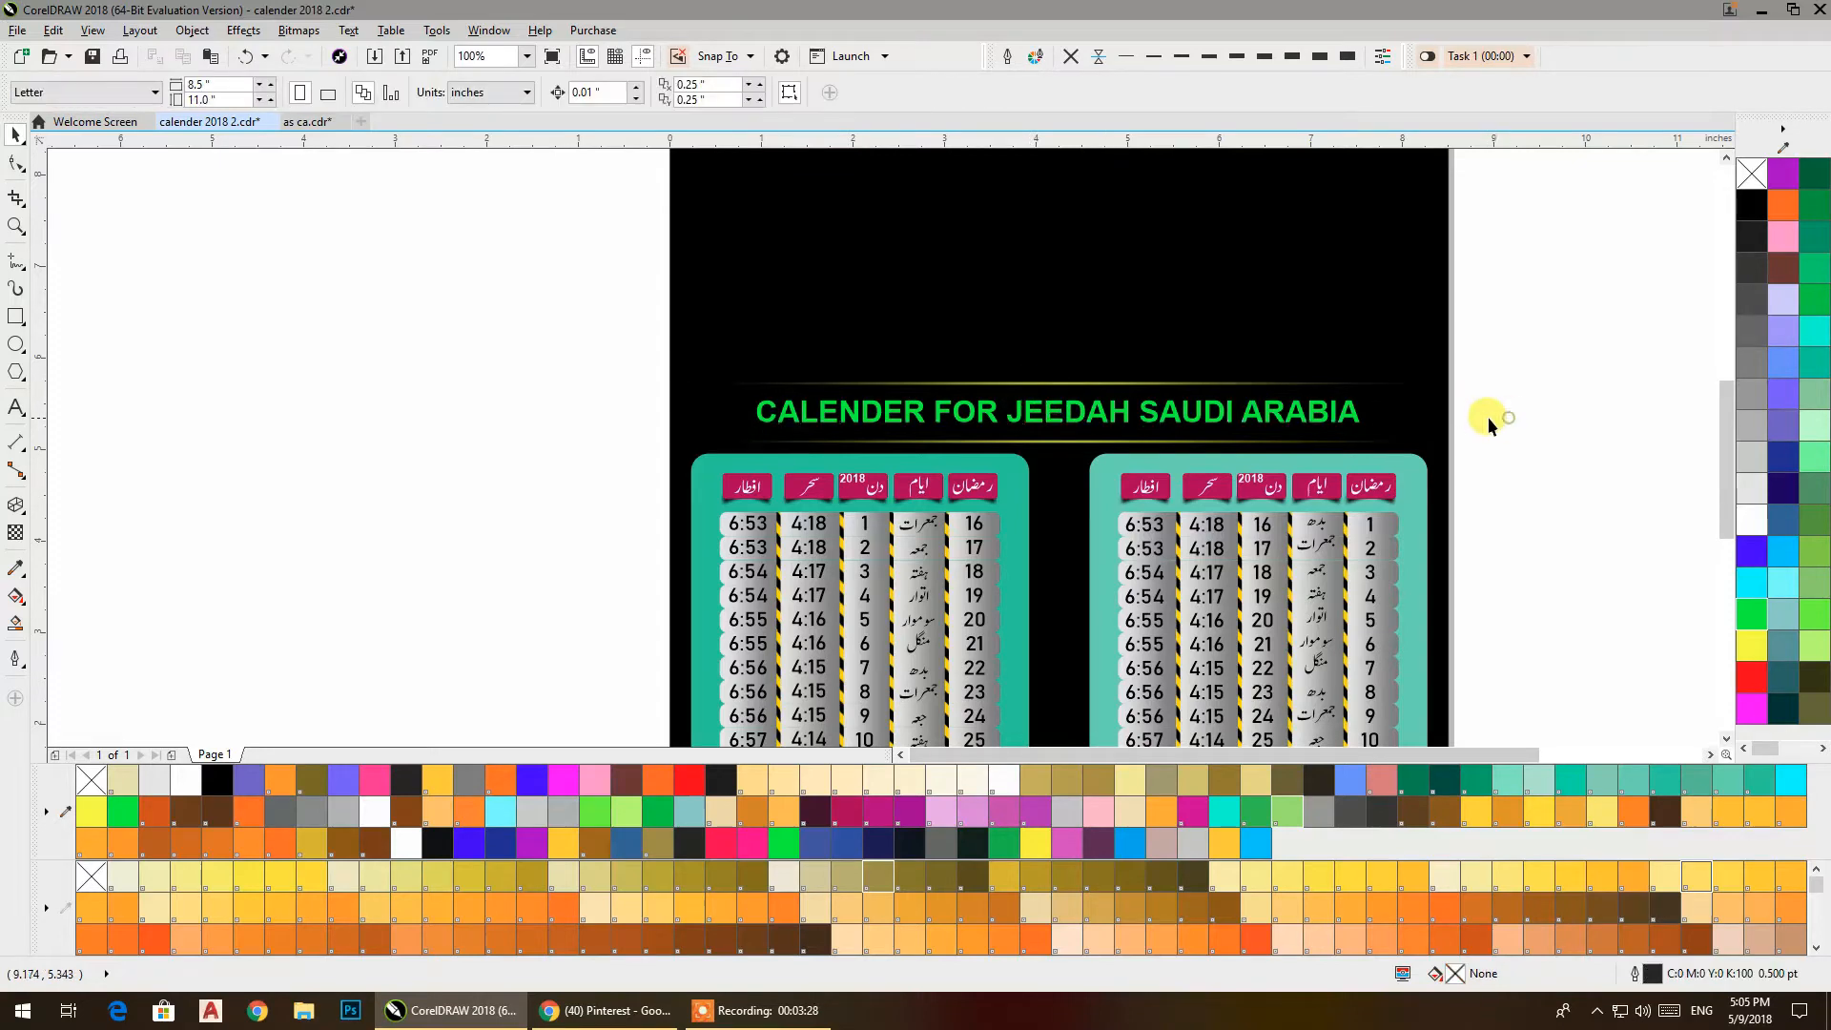
Move the lantern with its glow to the page's upper-right corner and place a copy in the upper-left corner.
{"action": "scroll", "coordinate": [1103, 401], "scroll_direction": "down", "scroll_amount": 2}
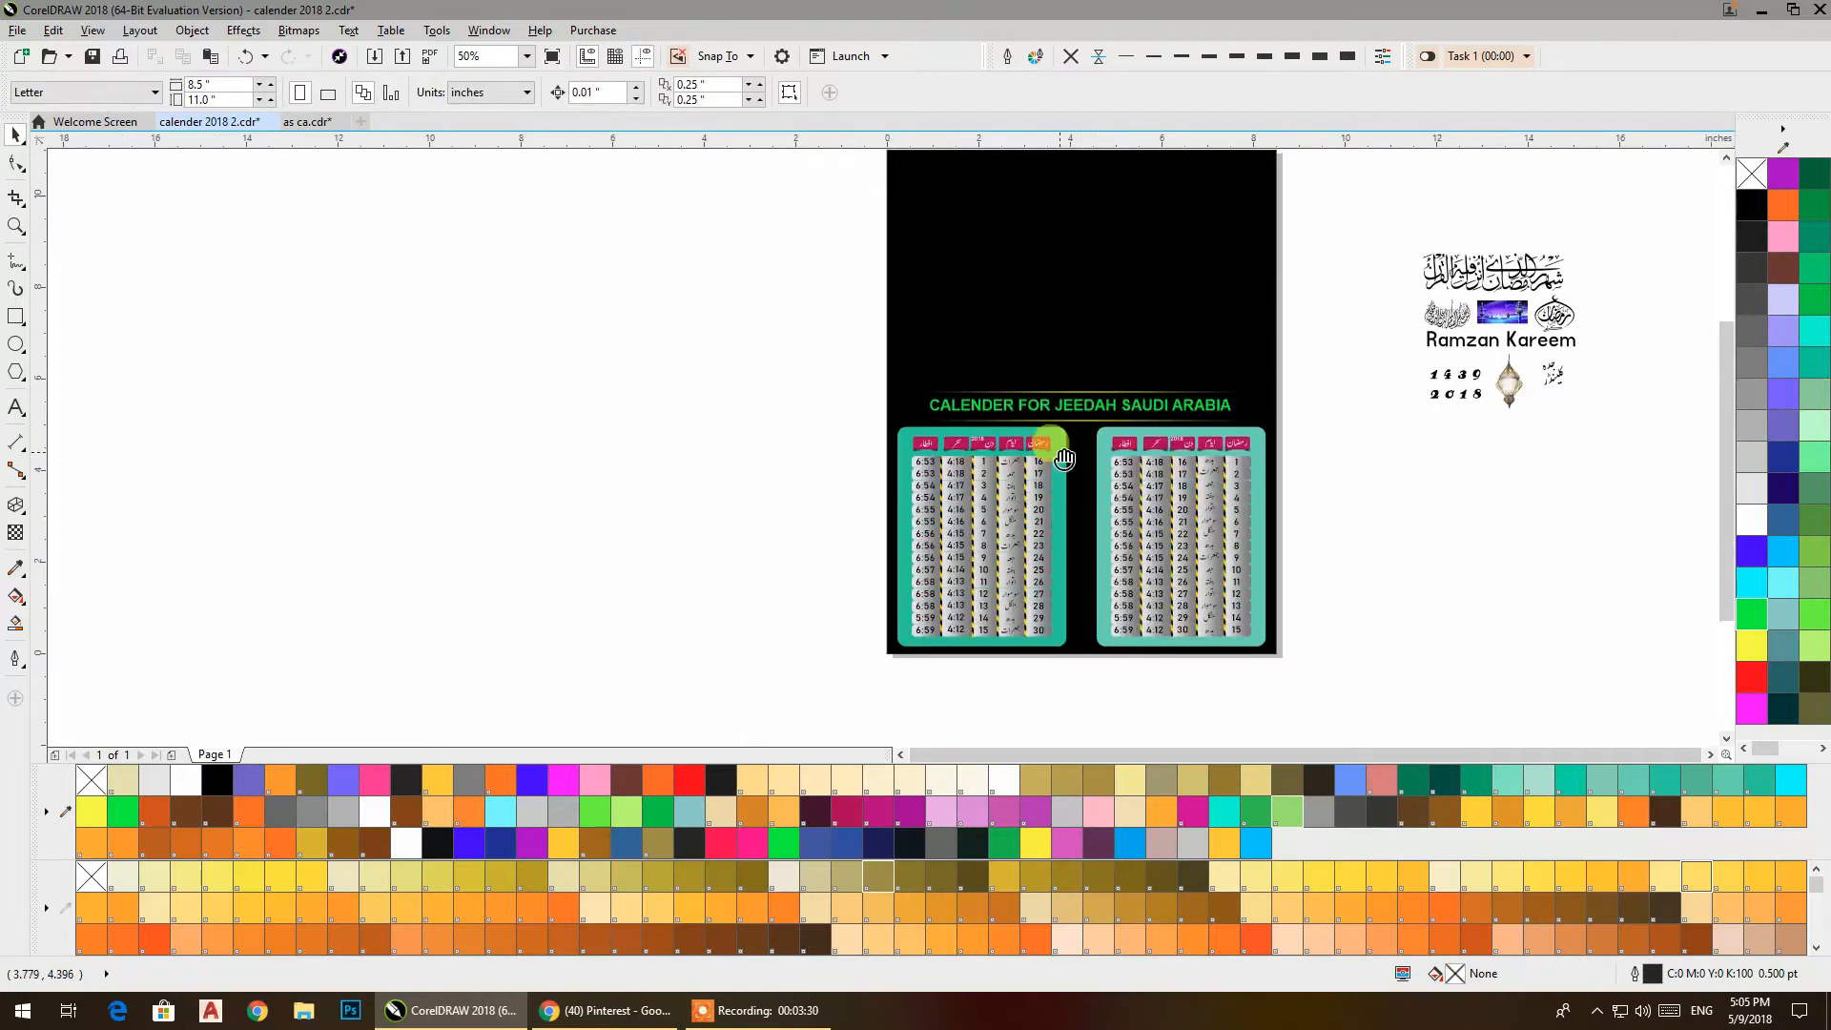
{"action": "scroll", "coordinate": [1124, 477], "scroll_direction": "up", "scroll_amount": 3}
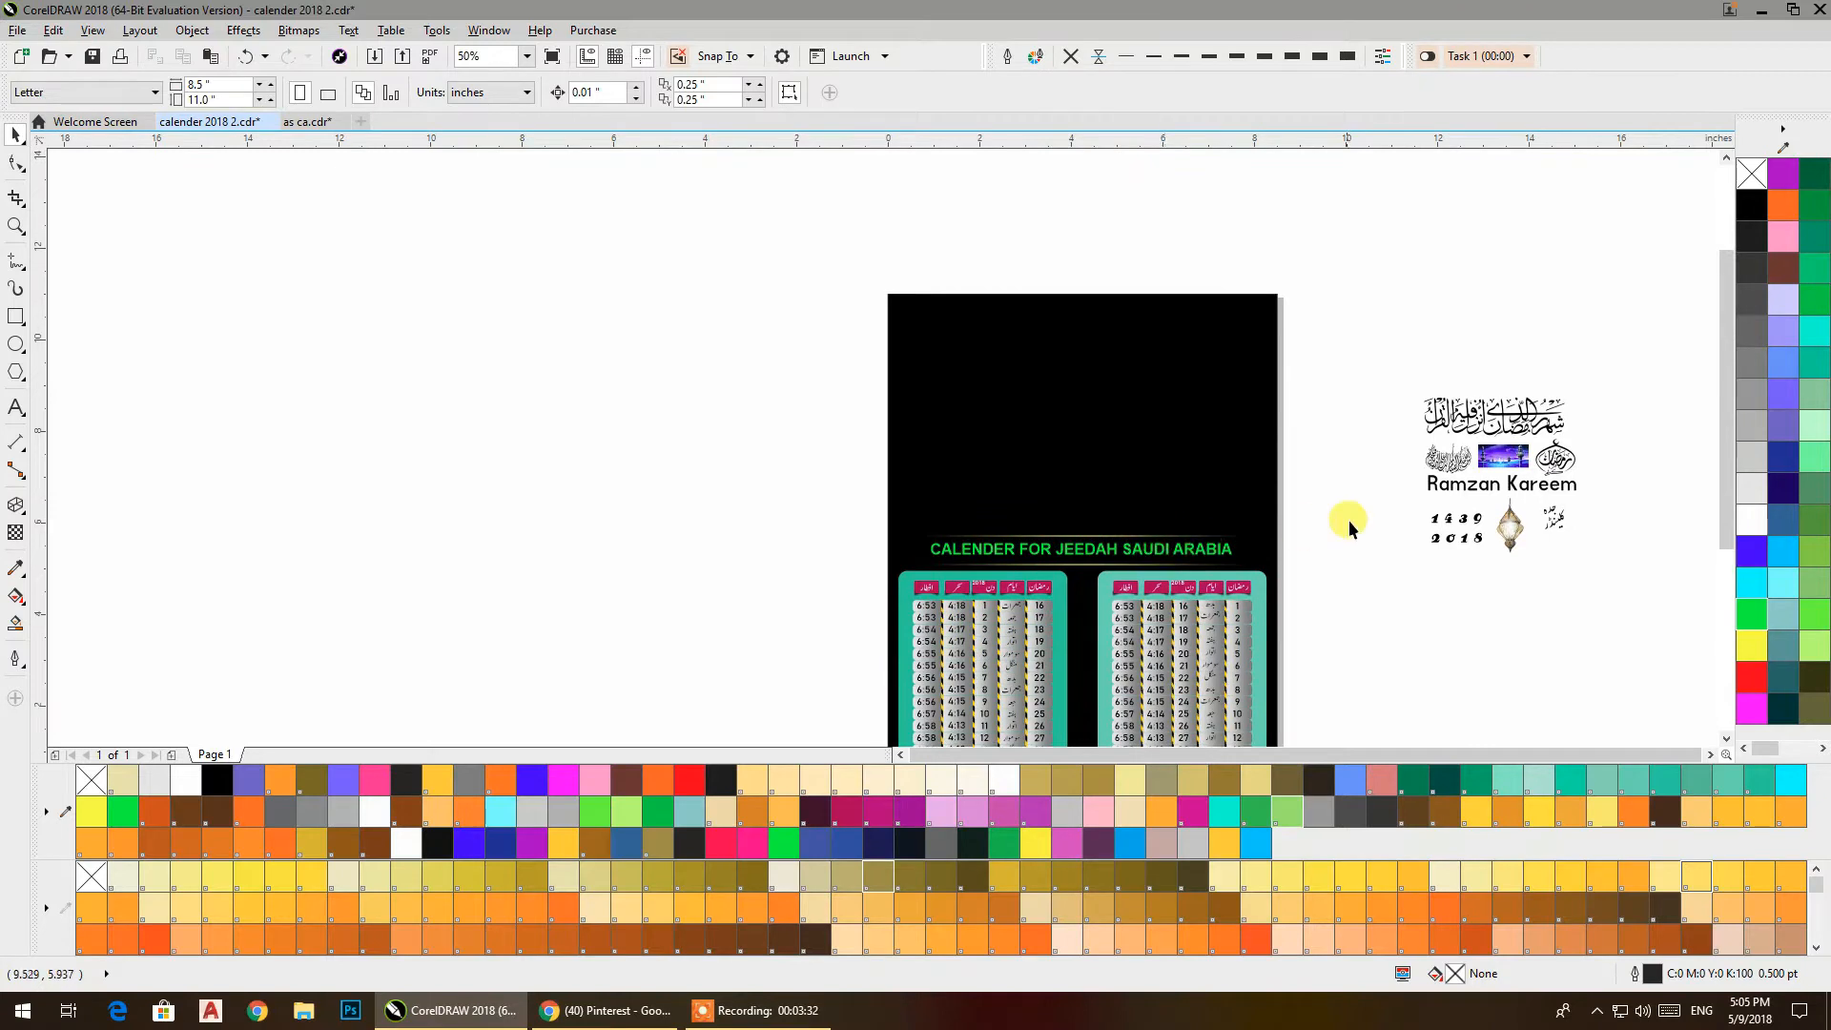
{"action": "left_click_drag", "start_coordinate": [1508, 534], "coordinate": [1223, 348]}
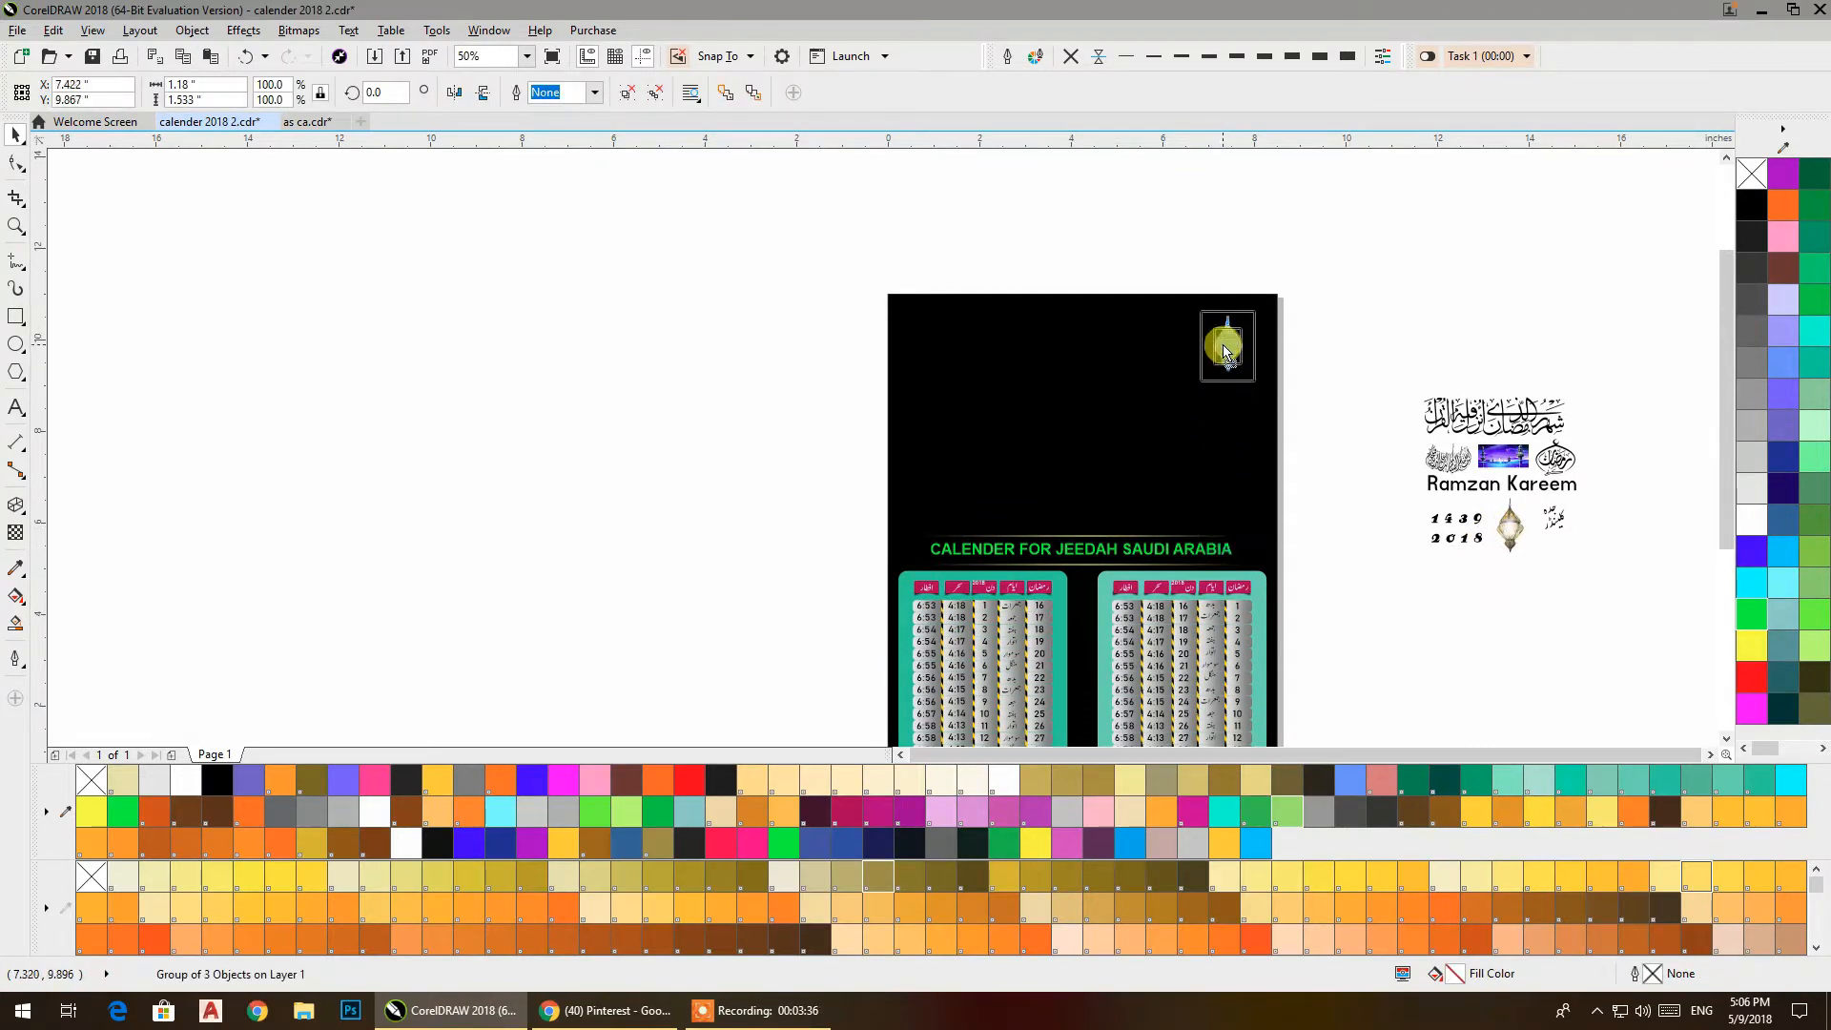
{"action": "left_click_drag", "start_coordinate": [1231, 357], "coordinate": [665, 384]}
{"action": "left_click", "coordinate": [797, 408]}
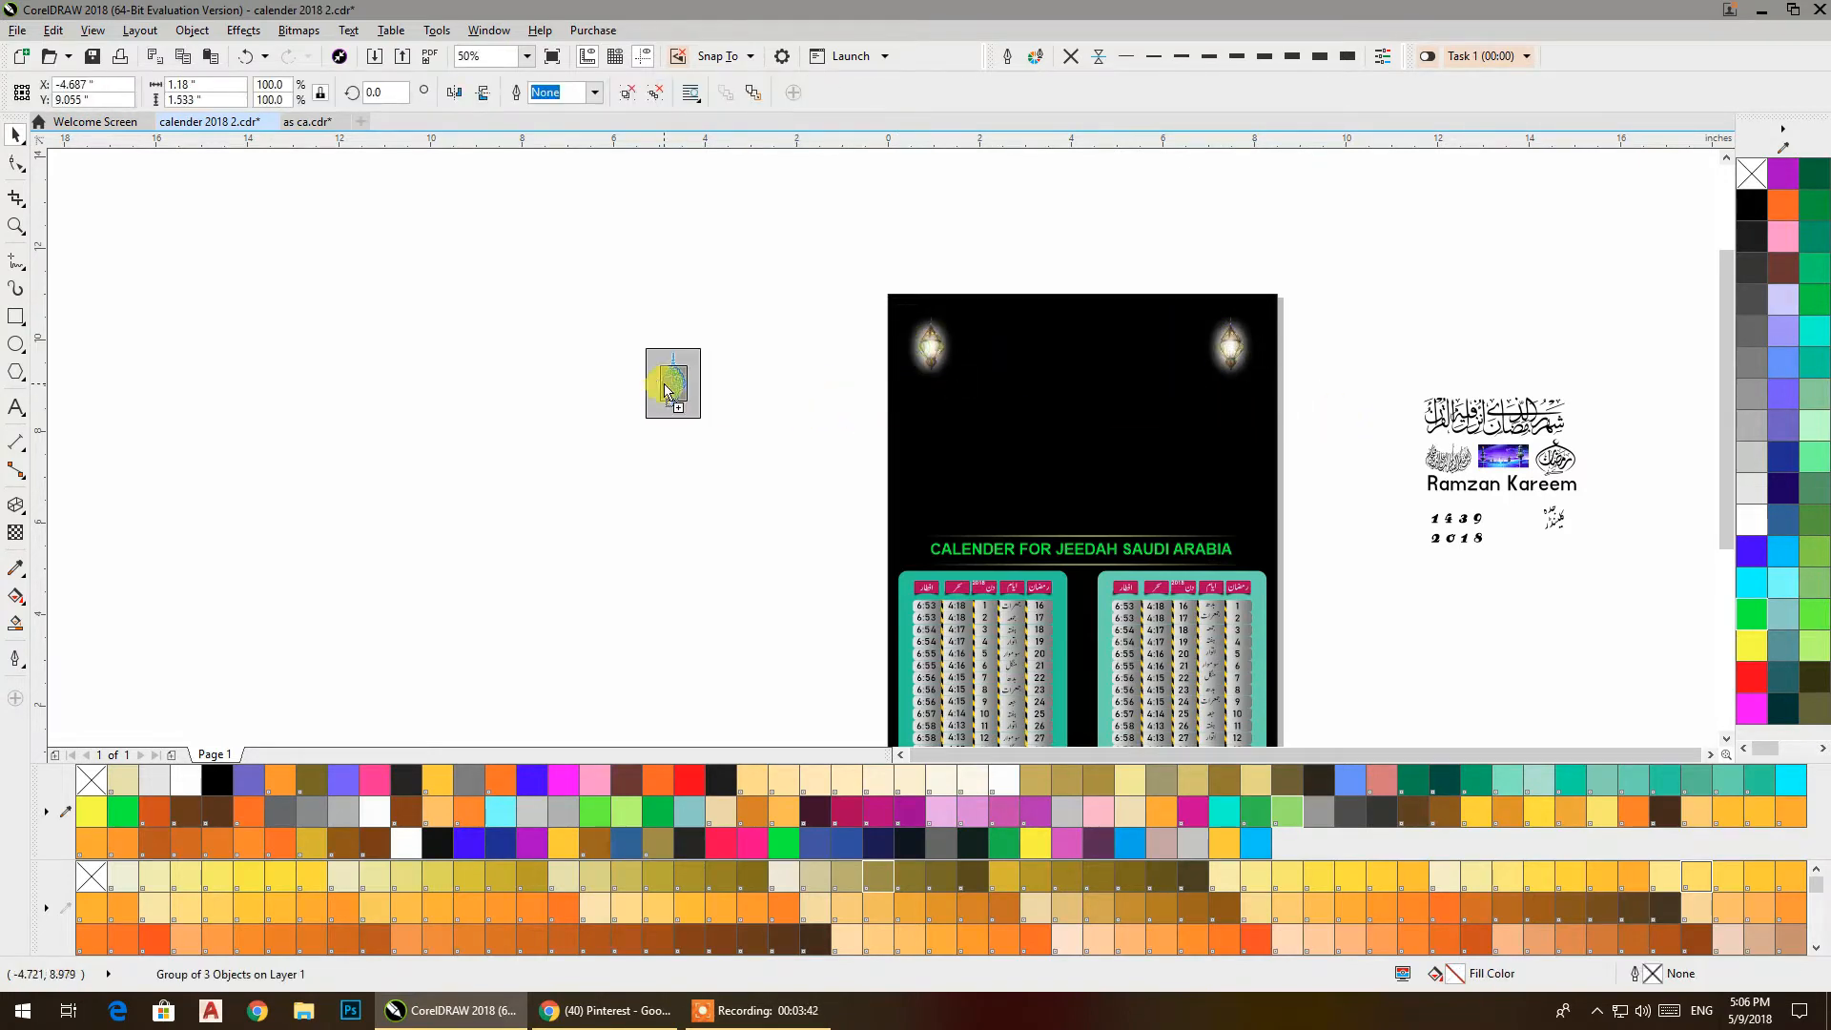
{"action": "left_click_drag", "start_coordinate": [707, 460], "coordinate": [937, 455]}
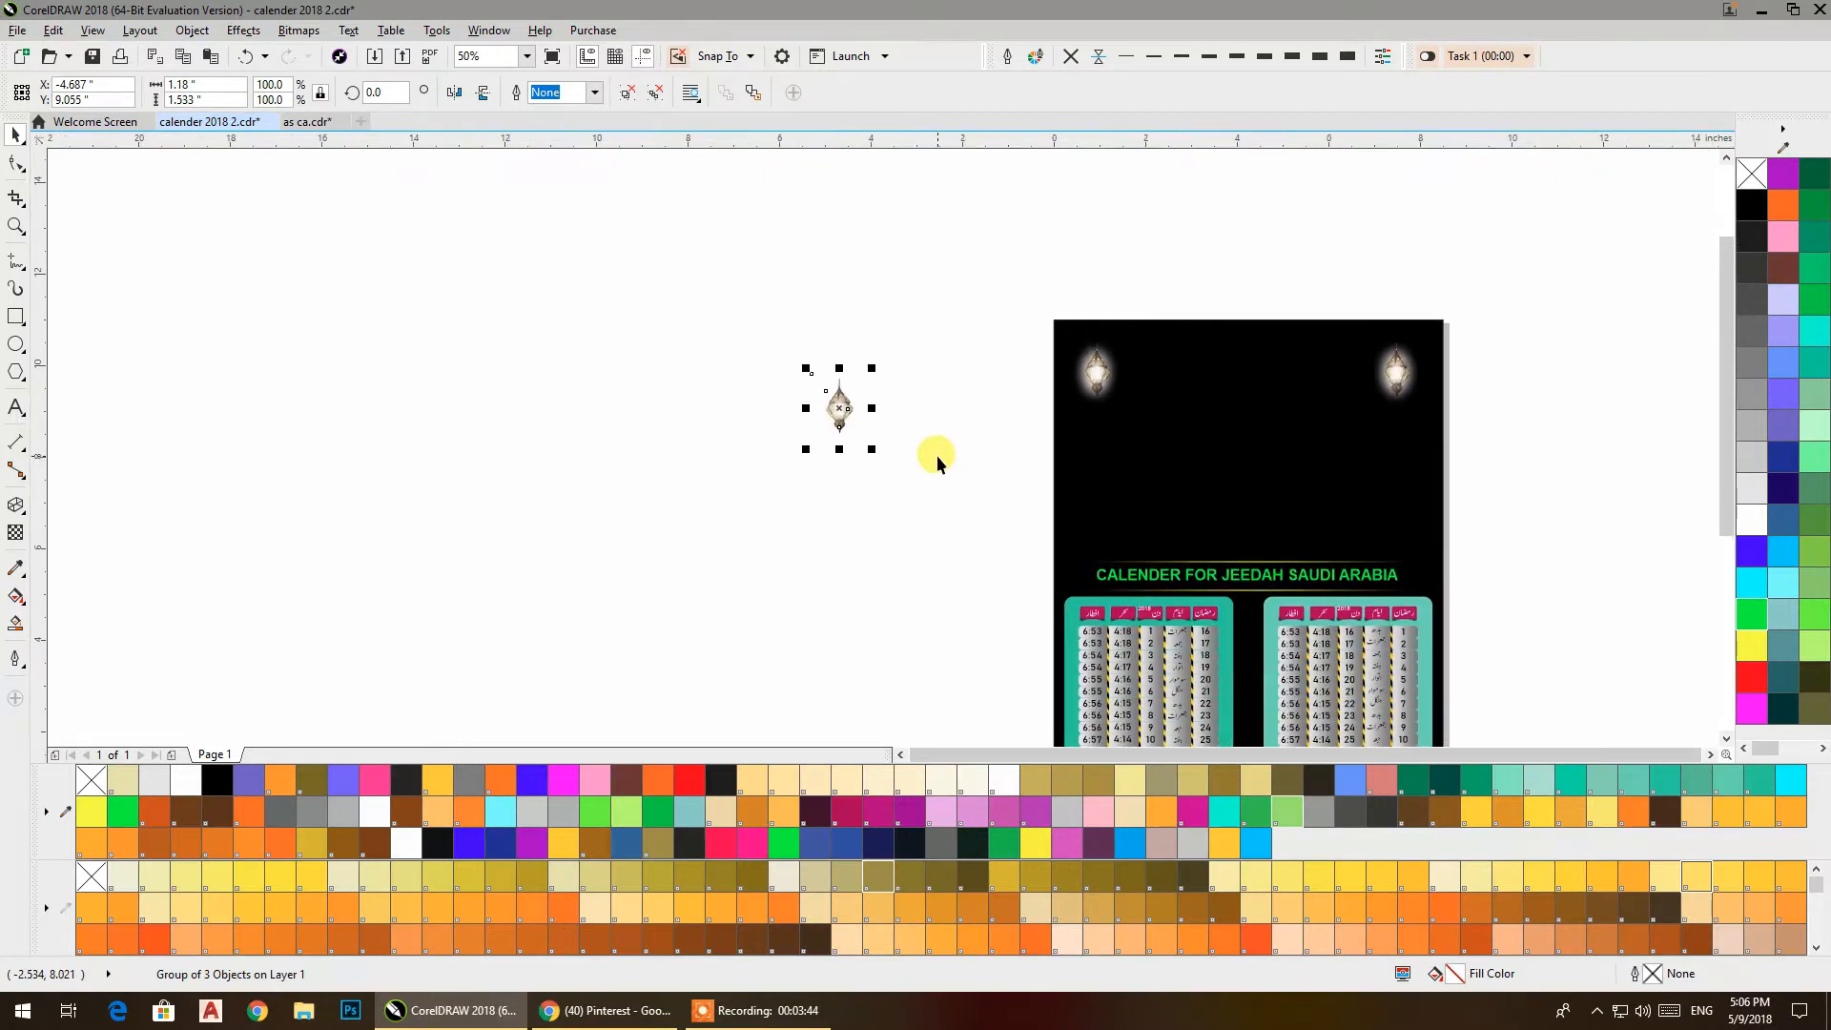
{"action": "key", "text": "ctrl+z"}
Take the upper-left lantern apart by moving its small glow, large glow and lantern artwork away from each other.
{"action": "scroll", "coordinate": [1097, 358], "scroll_direction": "up", "scroll_amount": 4}
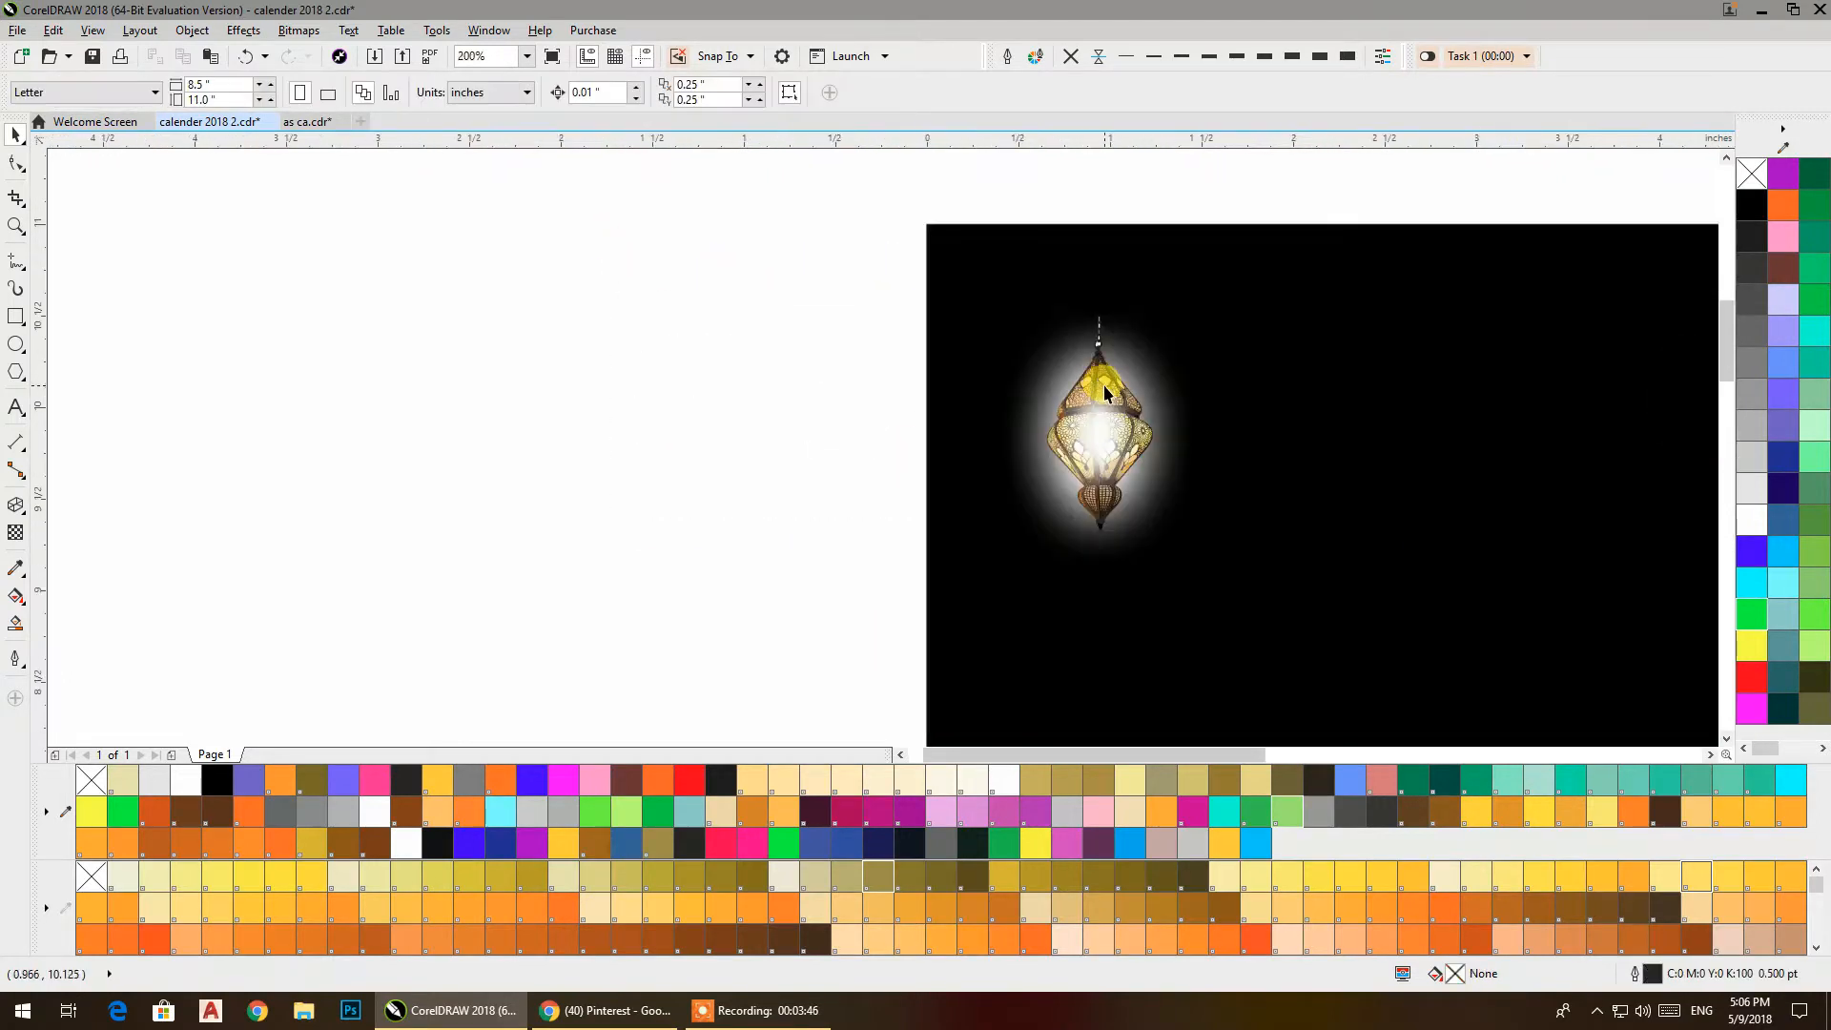
{"action": "left_click", "coordinate": [685, 338]}
{"action": "left_click_drag", "start_coordinate": [1093, 437], "coordinate": [1009, 299]}
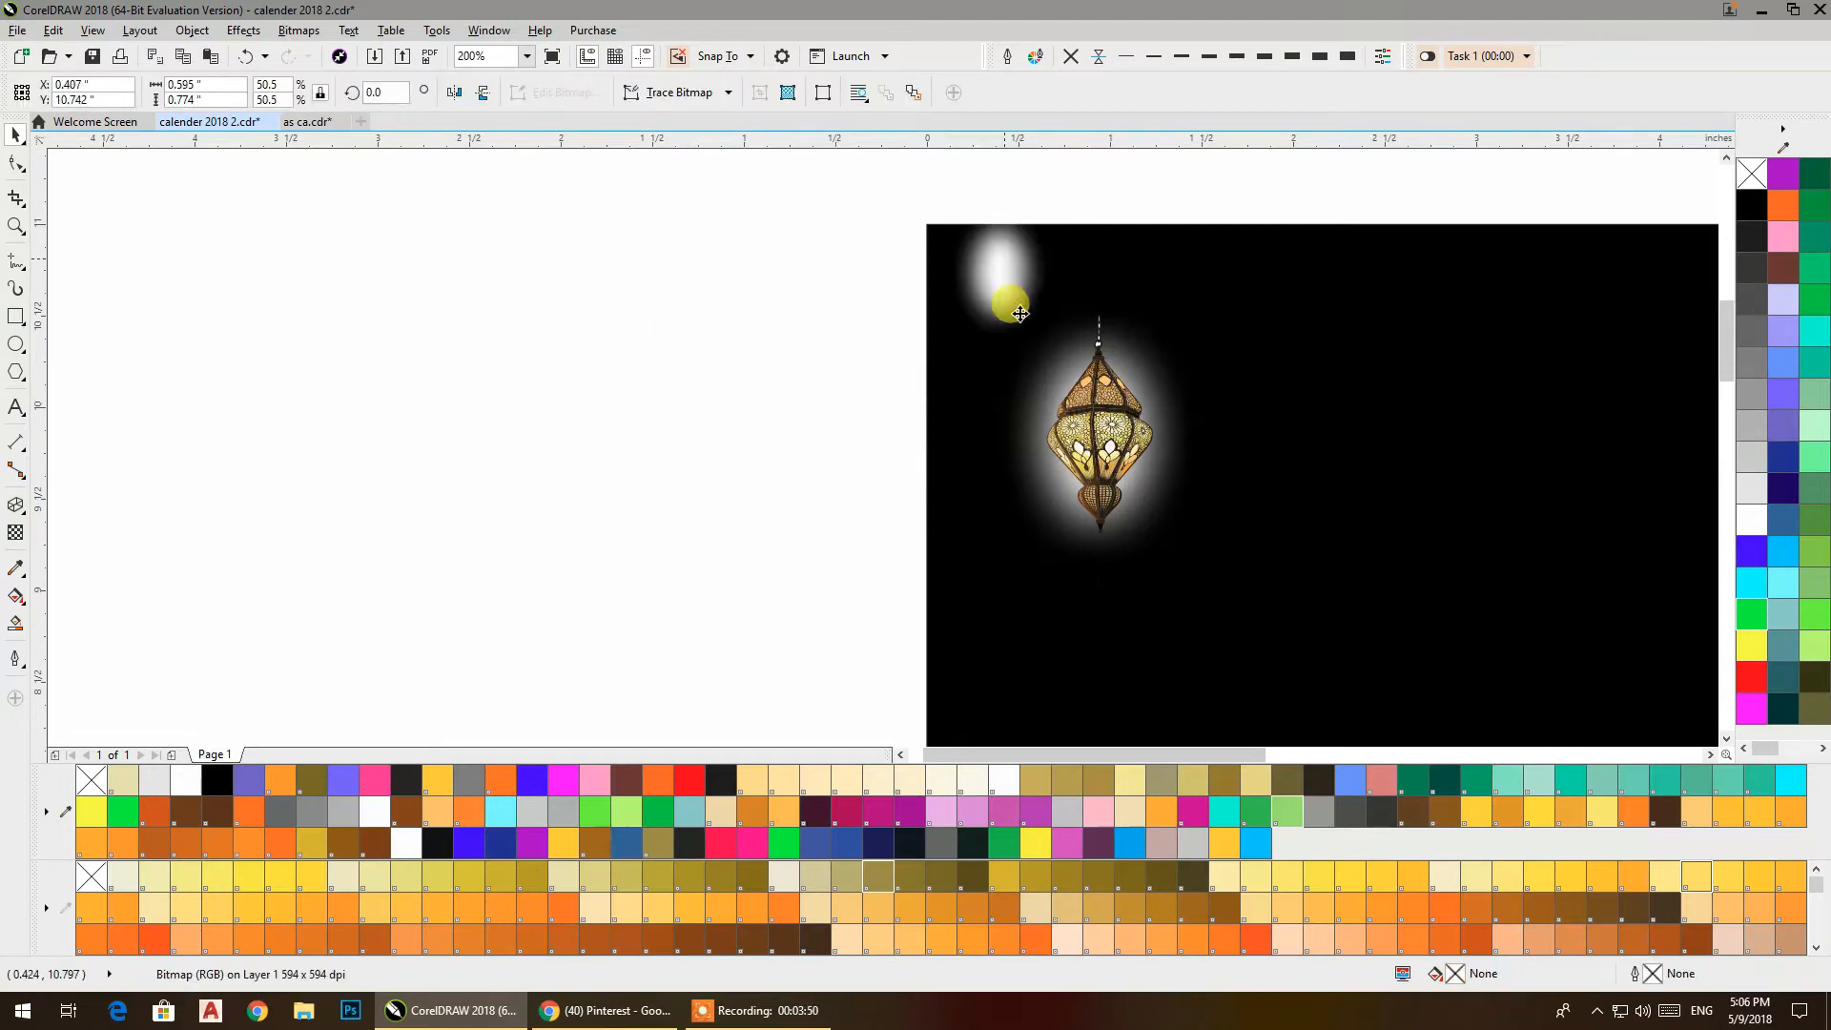
{"action": "left_click", "coordinate": [986, 499]}
{"action": "left_click_drag", "start_coordinate": [987, 499], "coordinate": [863, 593]}
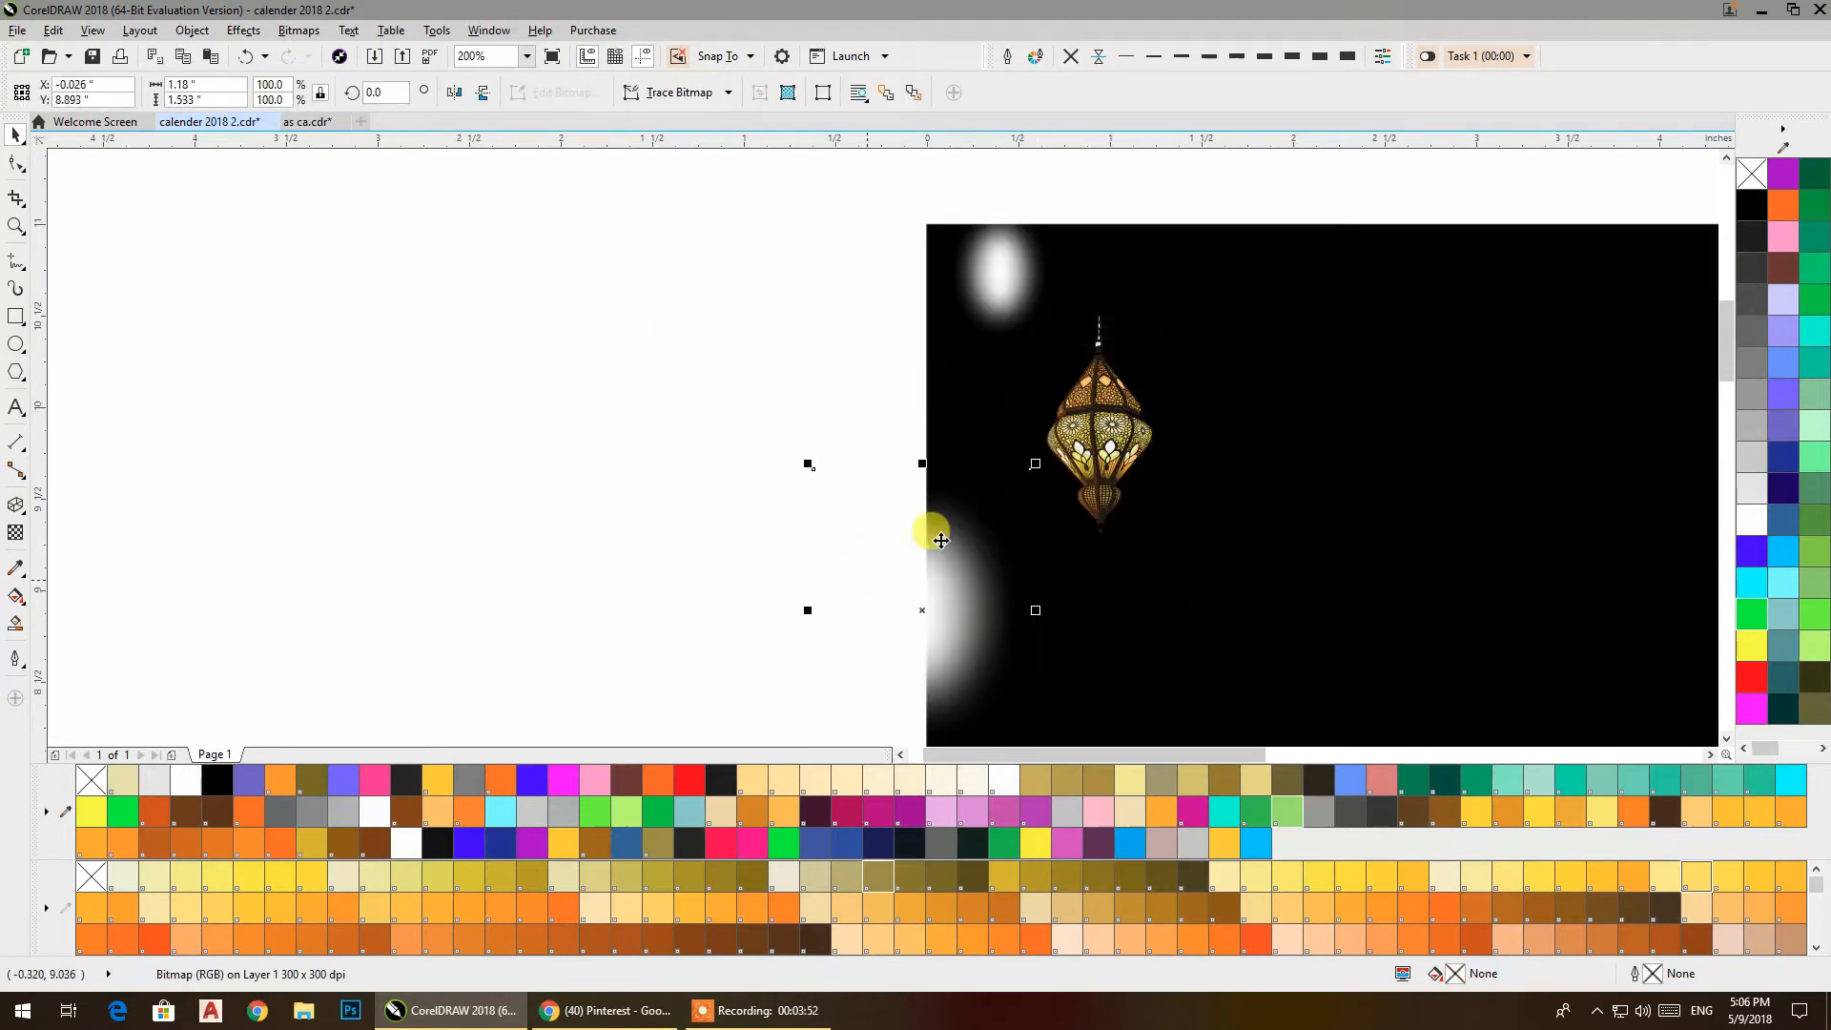
{"action": "left_click_drag", "start_coordinate": [1112, 426], "coordinate": [879, 413]}
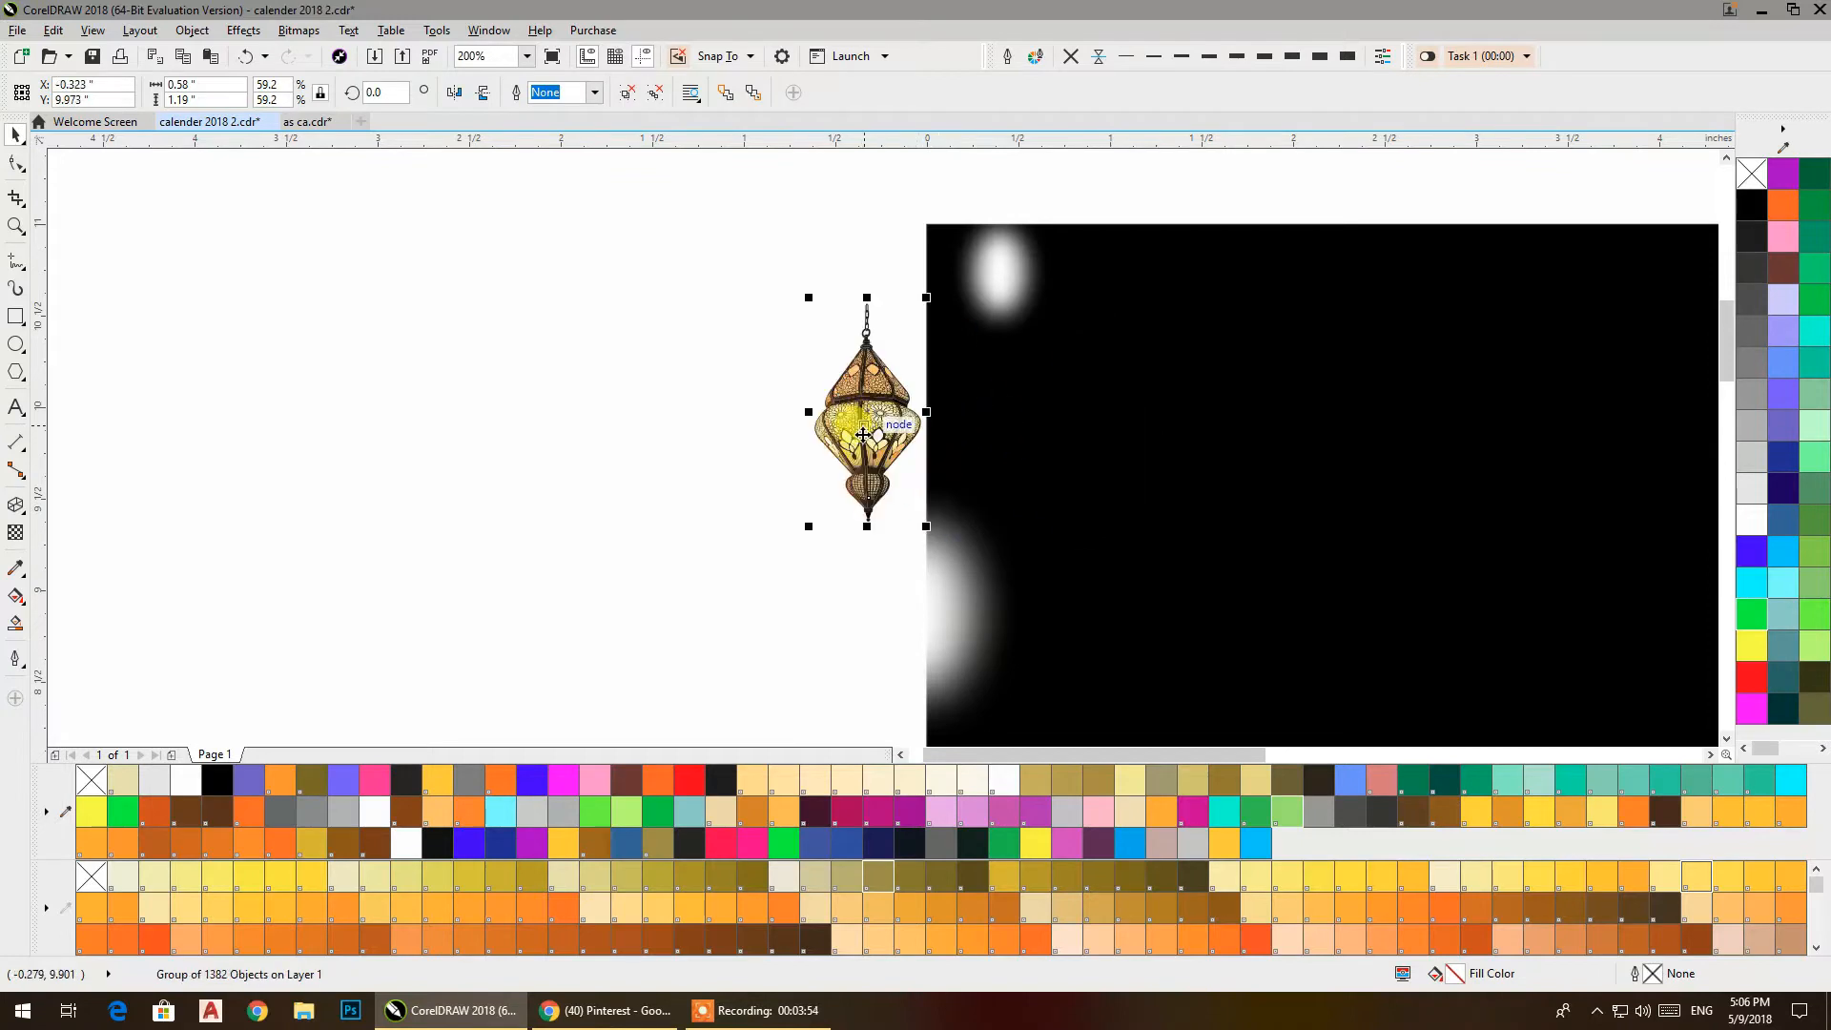
{"action": "left_click", "coordinate": [759, 345]}
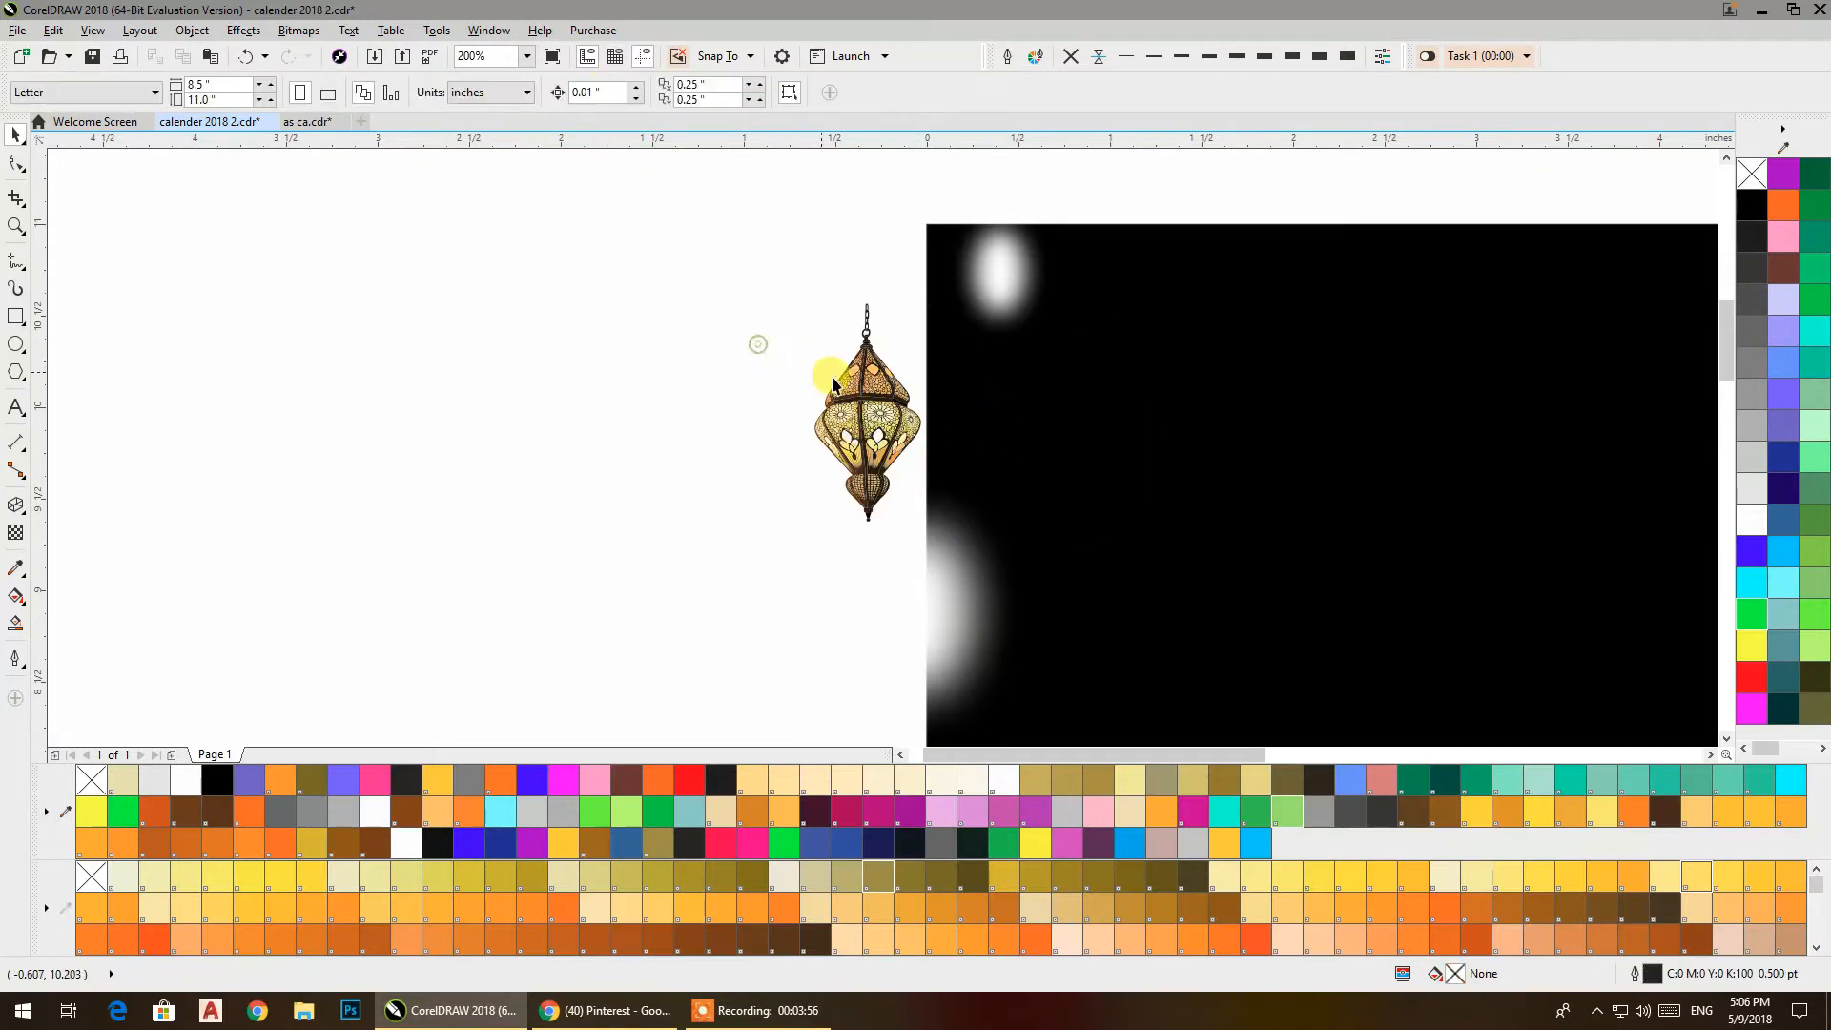
{"action": "left_click_drag", "start_coordinate": [896, 405], "coordinate": [771, 495]}
{"action": "left_click", "coordinate": [782, 570]}
{"action": "left_click_drag", "start_coordinate": [901, 561], "coordinate": [846, 427]}
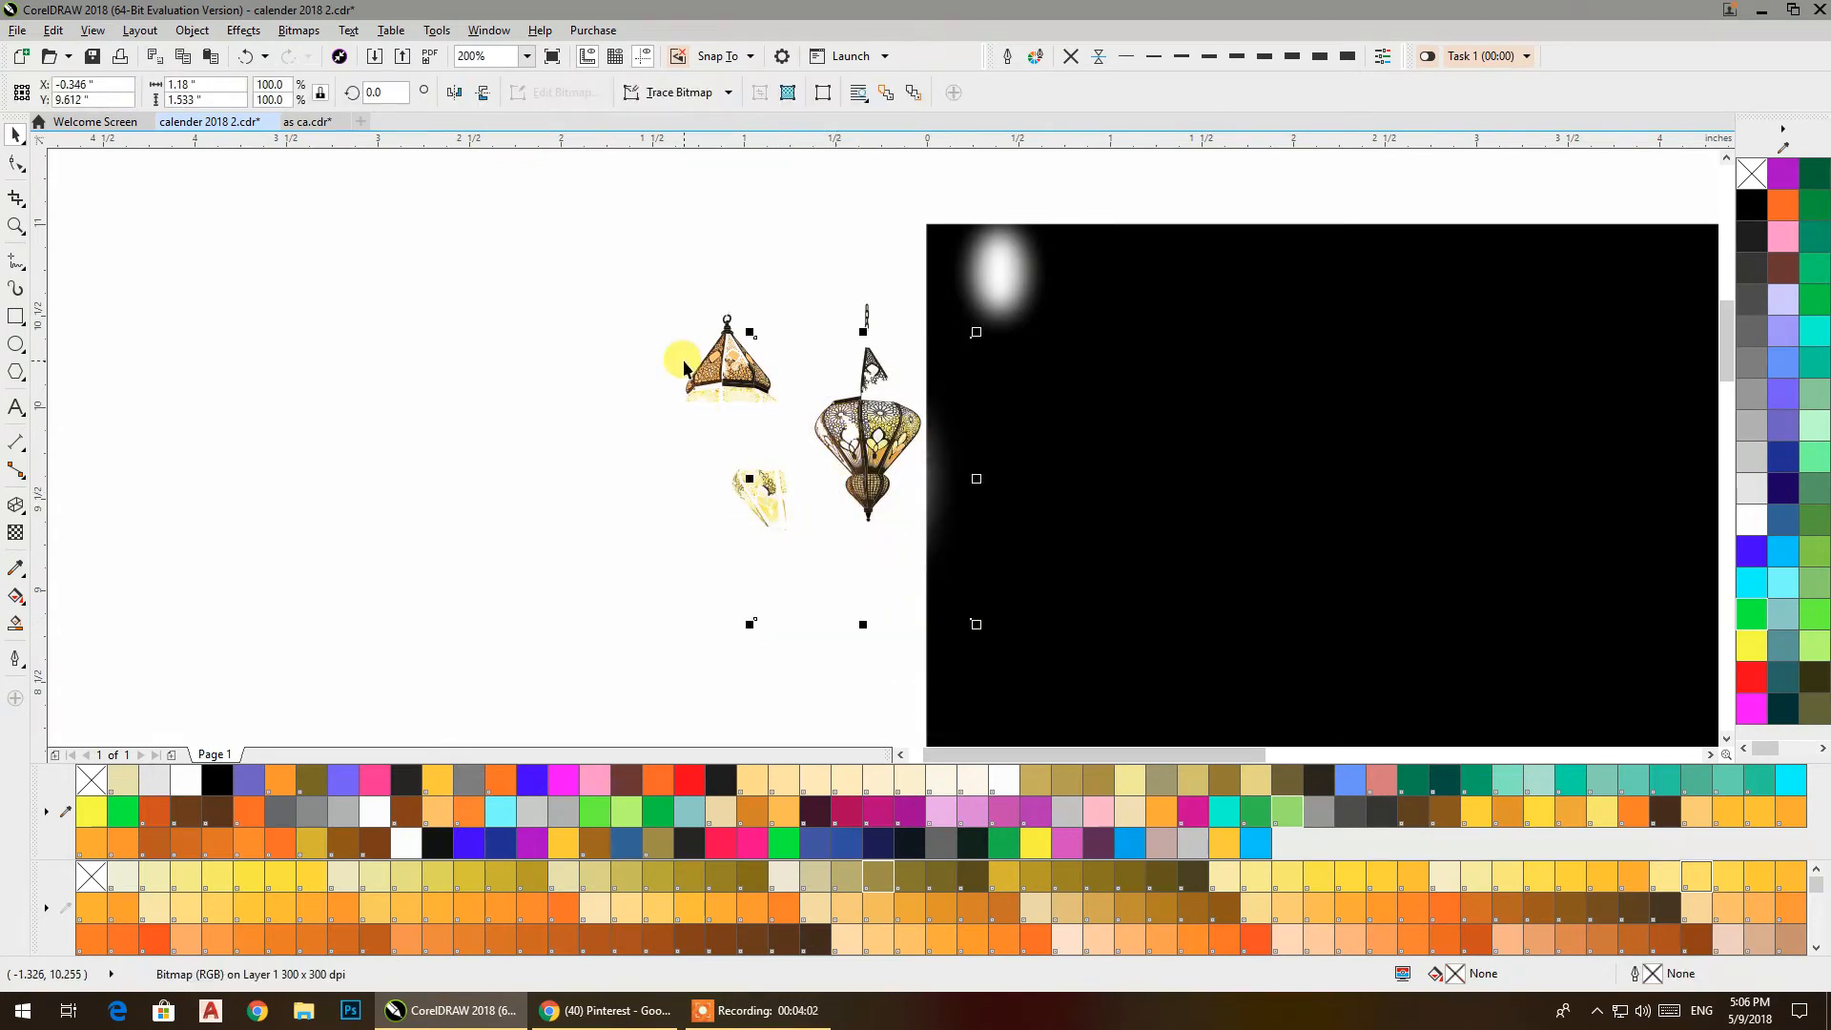
{"action": "key", "text": "ctrl+z"}
{"action": "key", "text": "ctrl+z"}
{"action": "key", "text": "ctrl+z"}
{"action": "key", "text": "ctrl+z"}
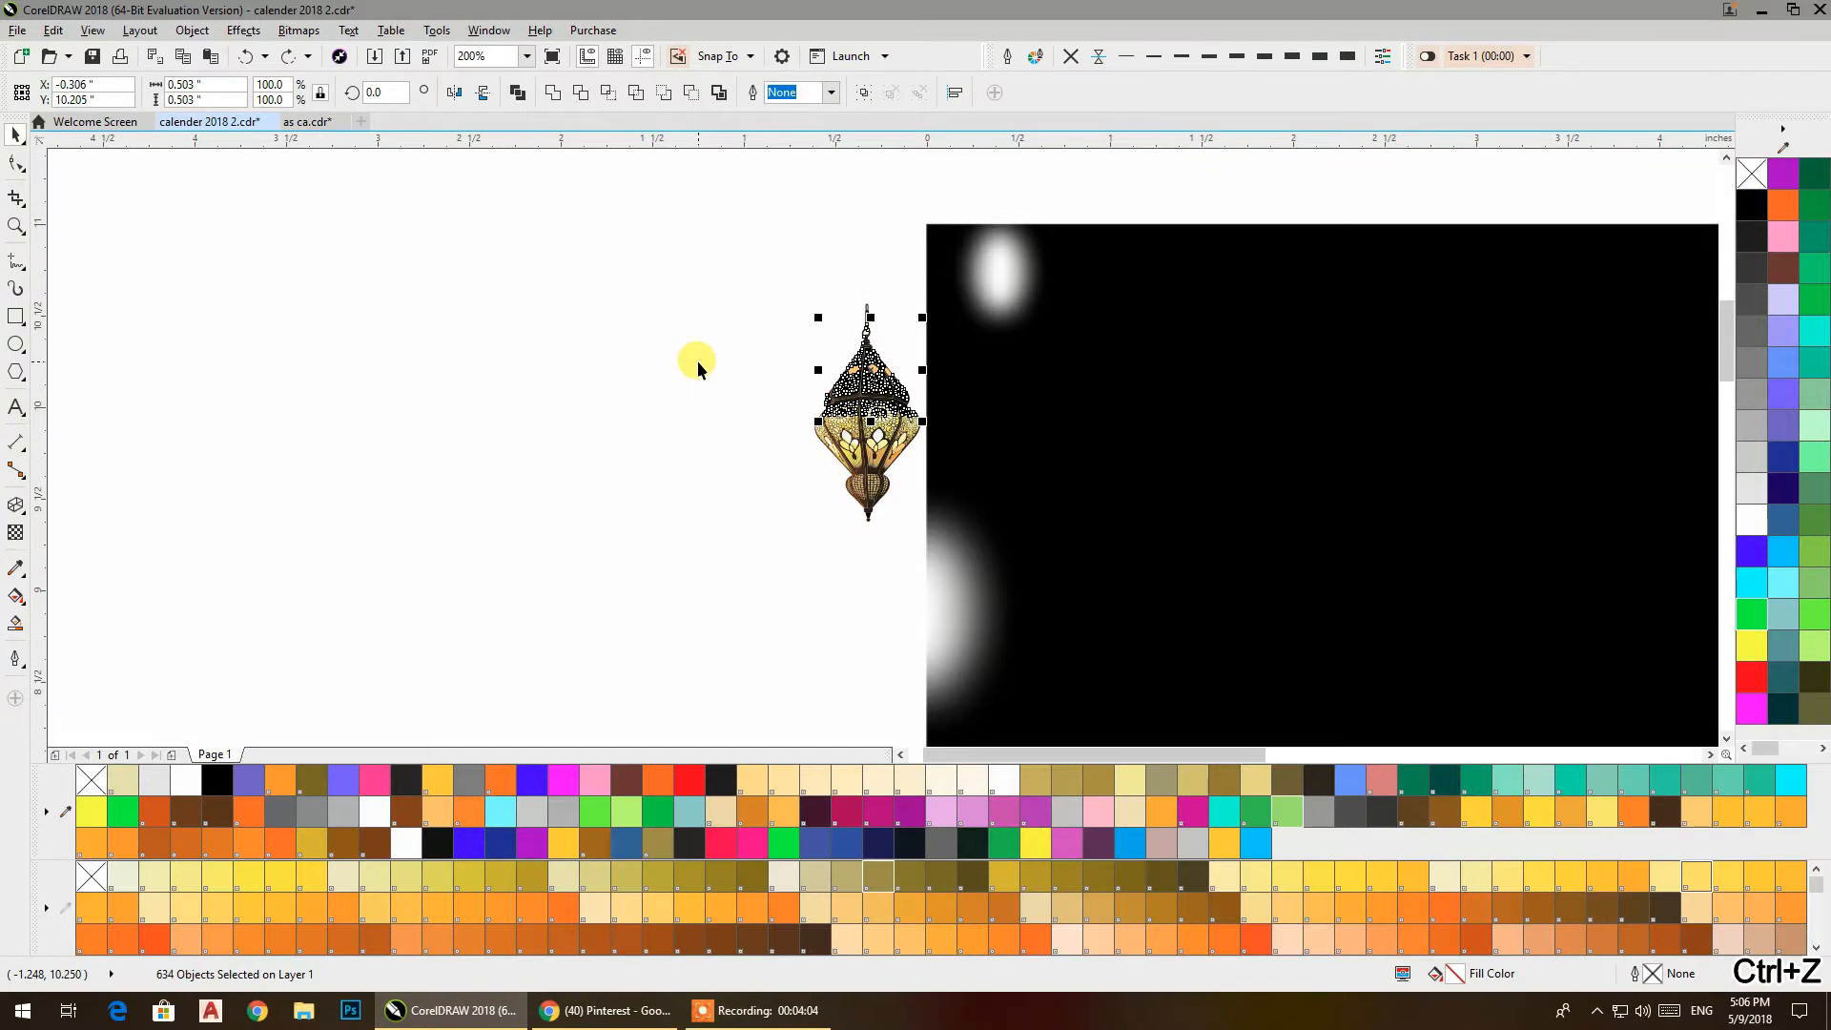
Delete both white glow bitmaps and move the lantern artwork back onto the page's upper-left corner.
{"action": "left_click", "coordinate": [975, 601]}
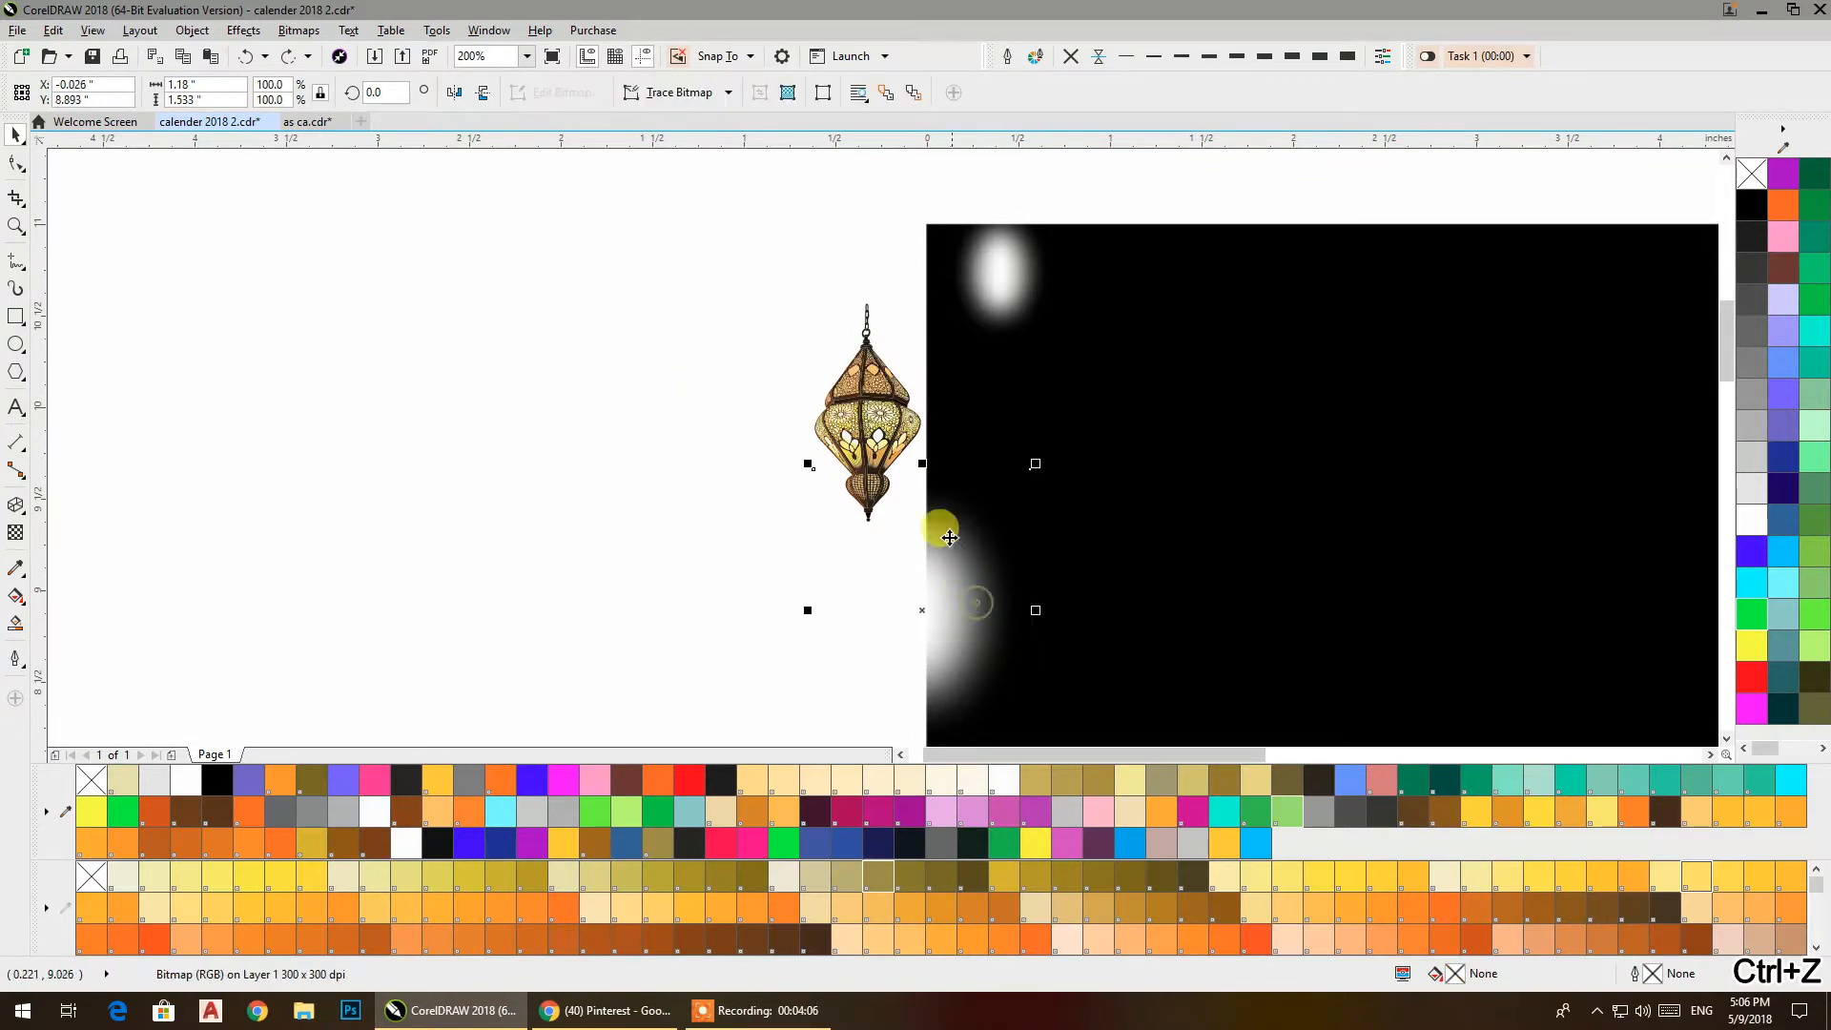
{"action": "key", "text": "Delete"}
{"action": "left_click", "coordinate": [1000, 287]}
{"action": "key", "text": "Delete"}
{"action": "left_click_drag", "start_coordinate": [876, 443], "coordinate": [1069, 415]}
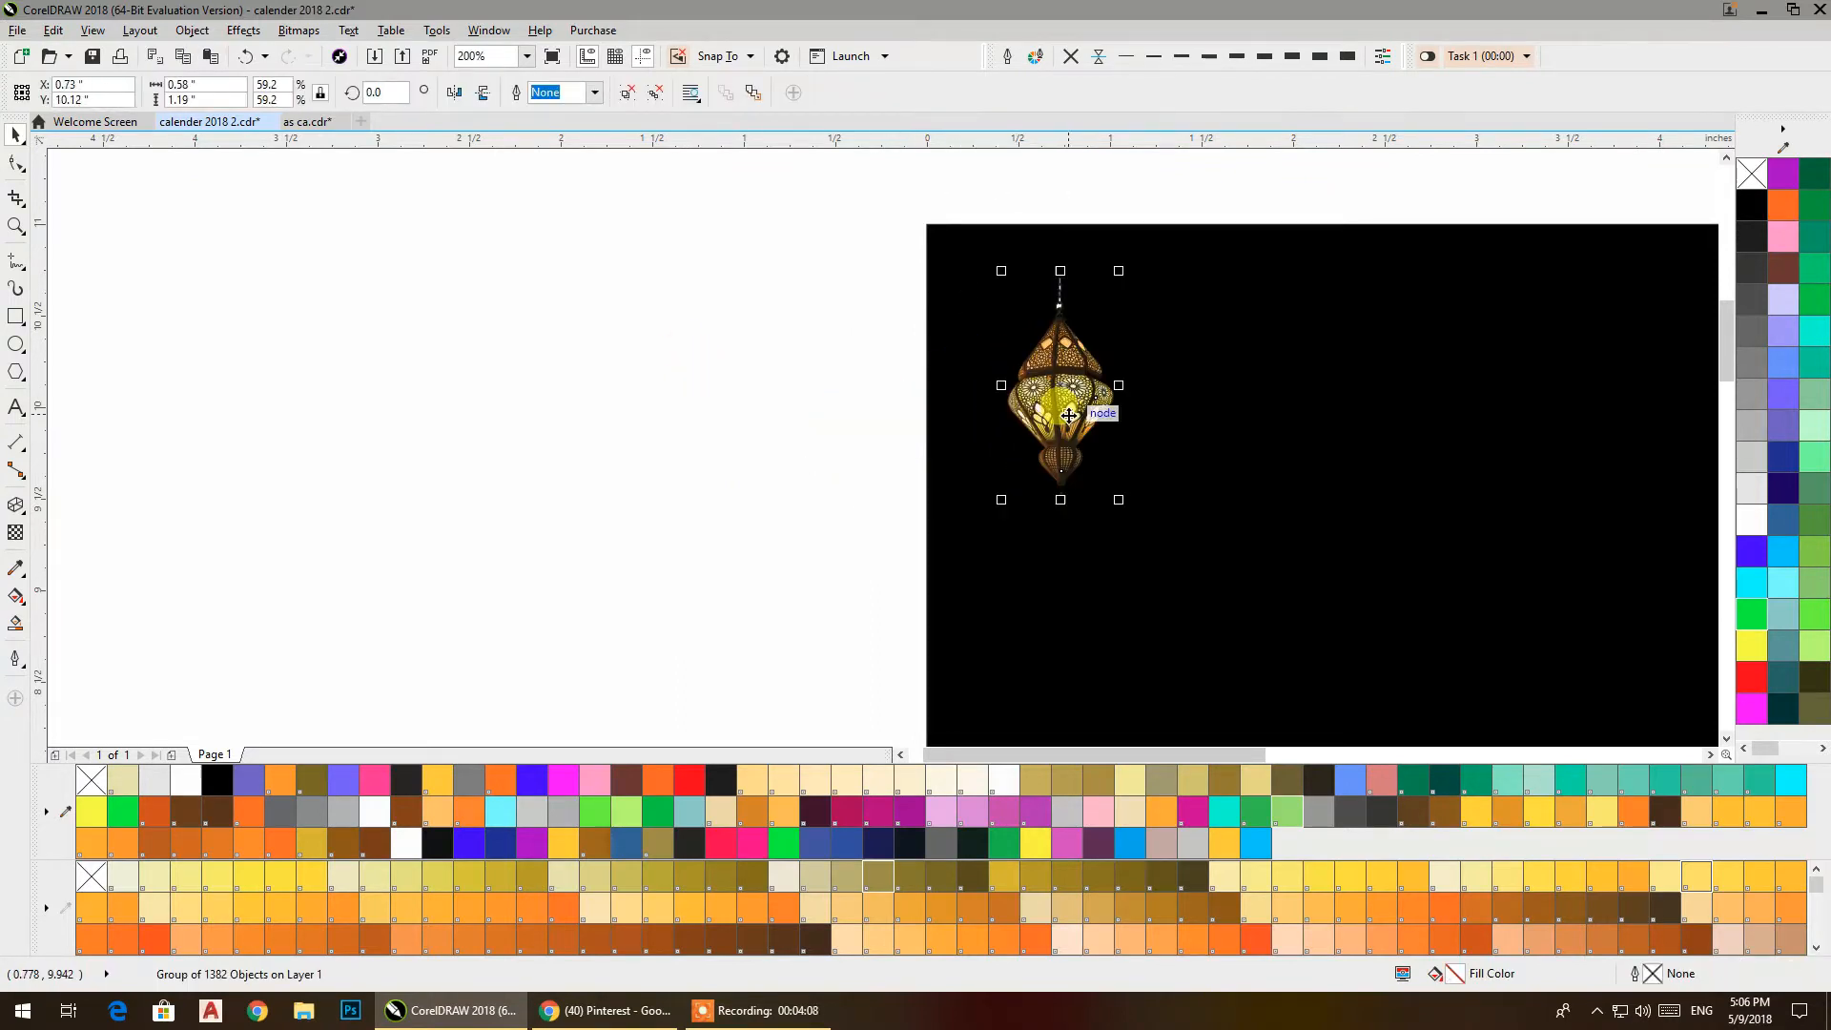
{"action": "left_click", "coordinate": [751, 406]}
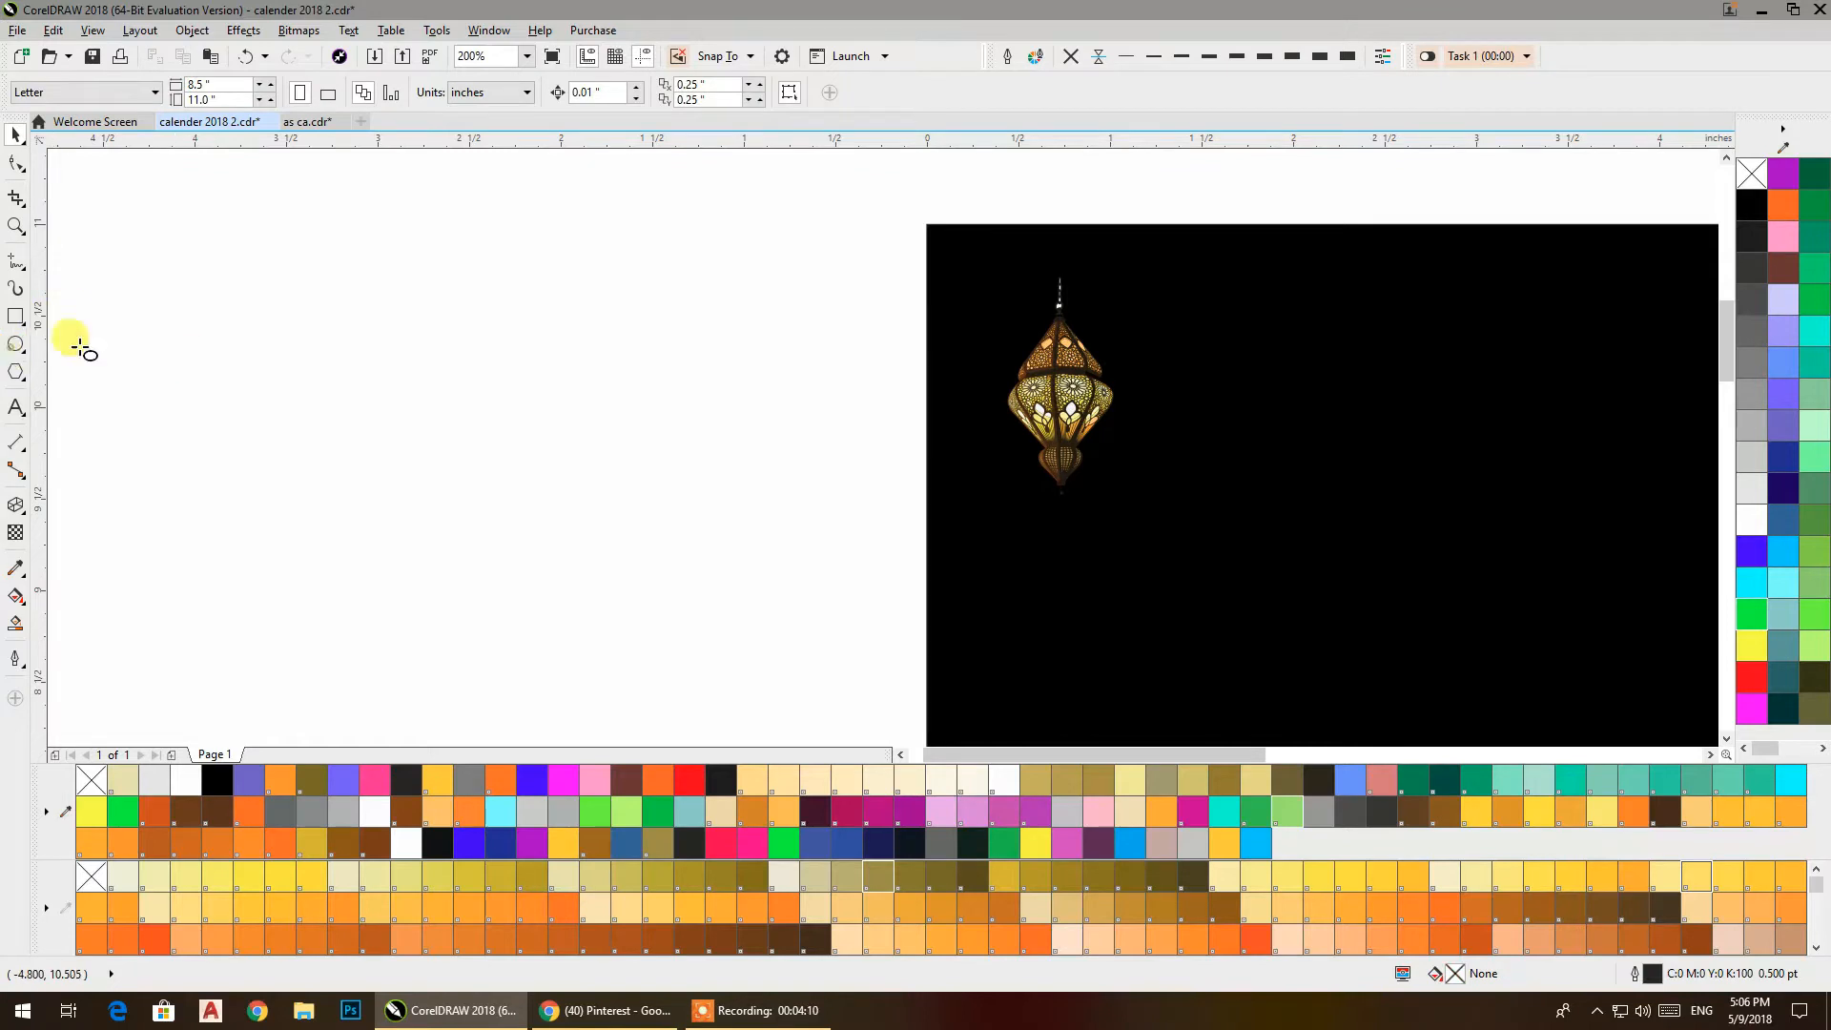
Draw an upright ellipse about 0.72 by 1.12 inches and place it around the upper-left lantern.
{"action": "left_click", "coordinate": [16, 344]}
{"action": "left_click_drag", "start_coordinate": [711, 277], "coordinate": [842, 480]}
{"action": "left_click", "coordinate": [16, 137]}
{"action": "mouse_move", "coordinate": [775, 374]}
{"action": "left_mouse_down"}
{"action": "mouse_move", "coordinate": [892, 399]}
{"action": "mouse_move", "coordinate": [1061, 390]}
{"action": "left_mouse_up"}
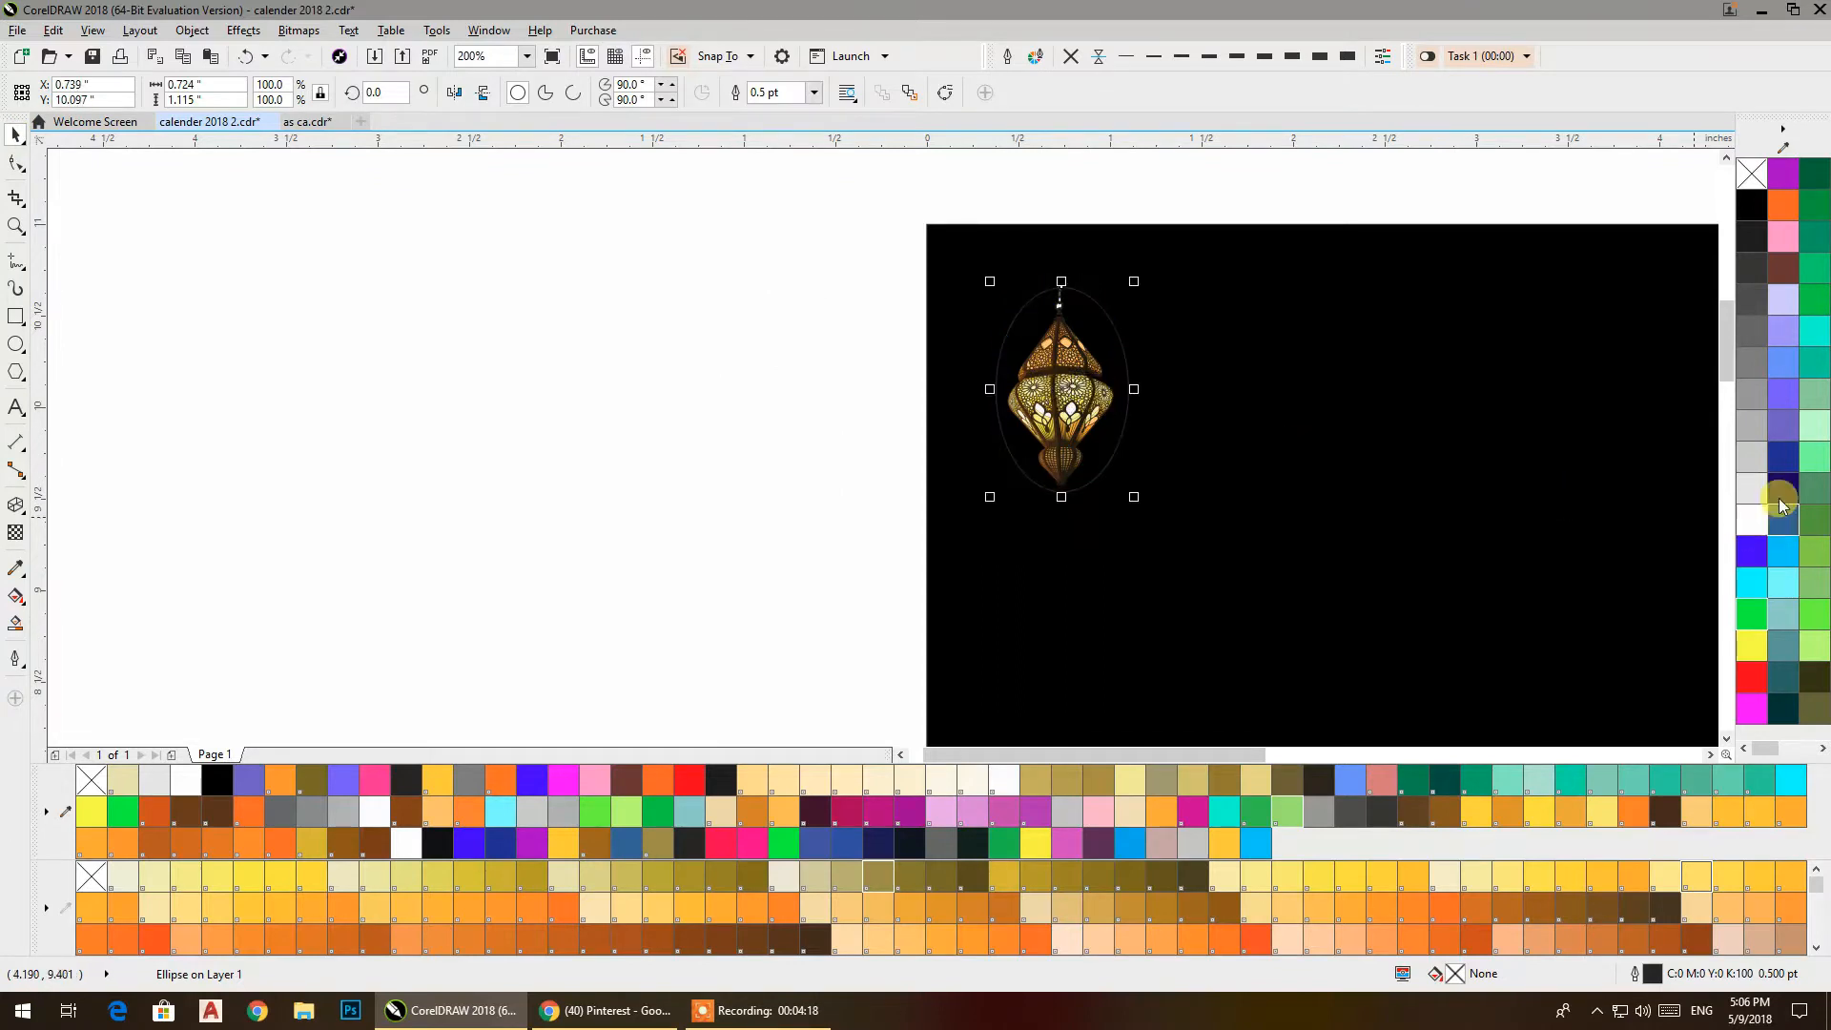
Fill the ellipse around the lantern white without an outline and convert it to a 300 dpi RGB bitmap with transparent background.
{"action": "left_click", "coordinate": [1760, 520]}
{"action": "left_click", "coordinate": [1070, 55]}
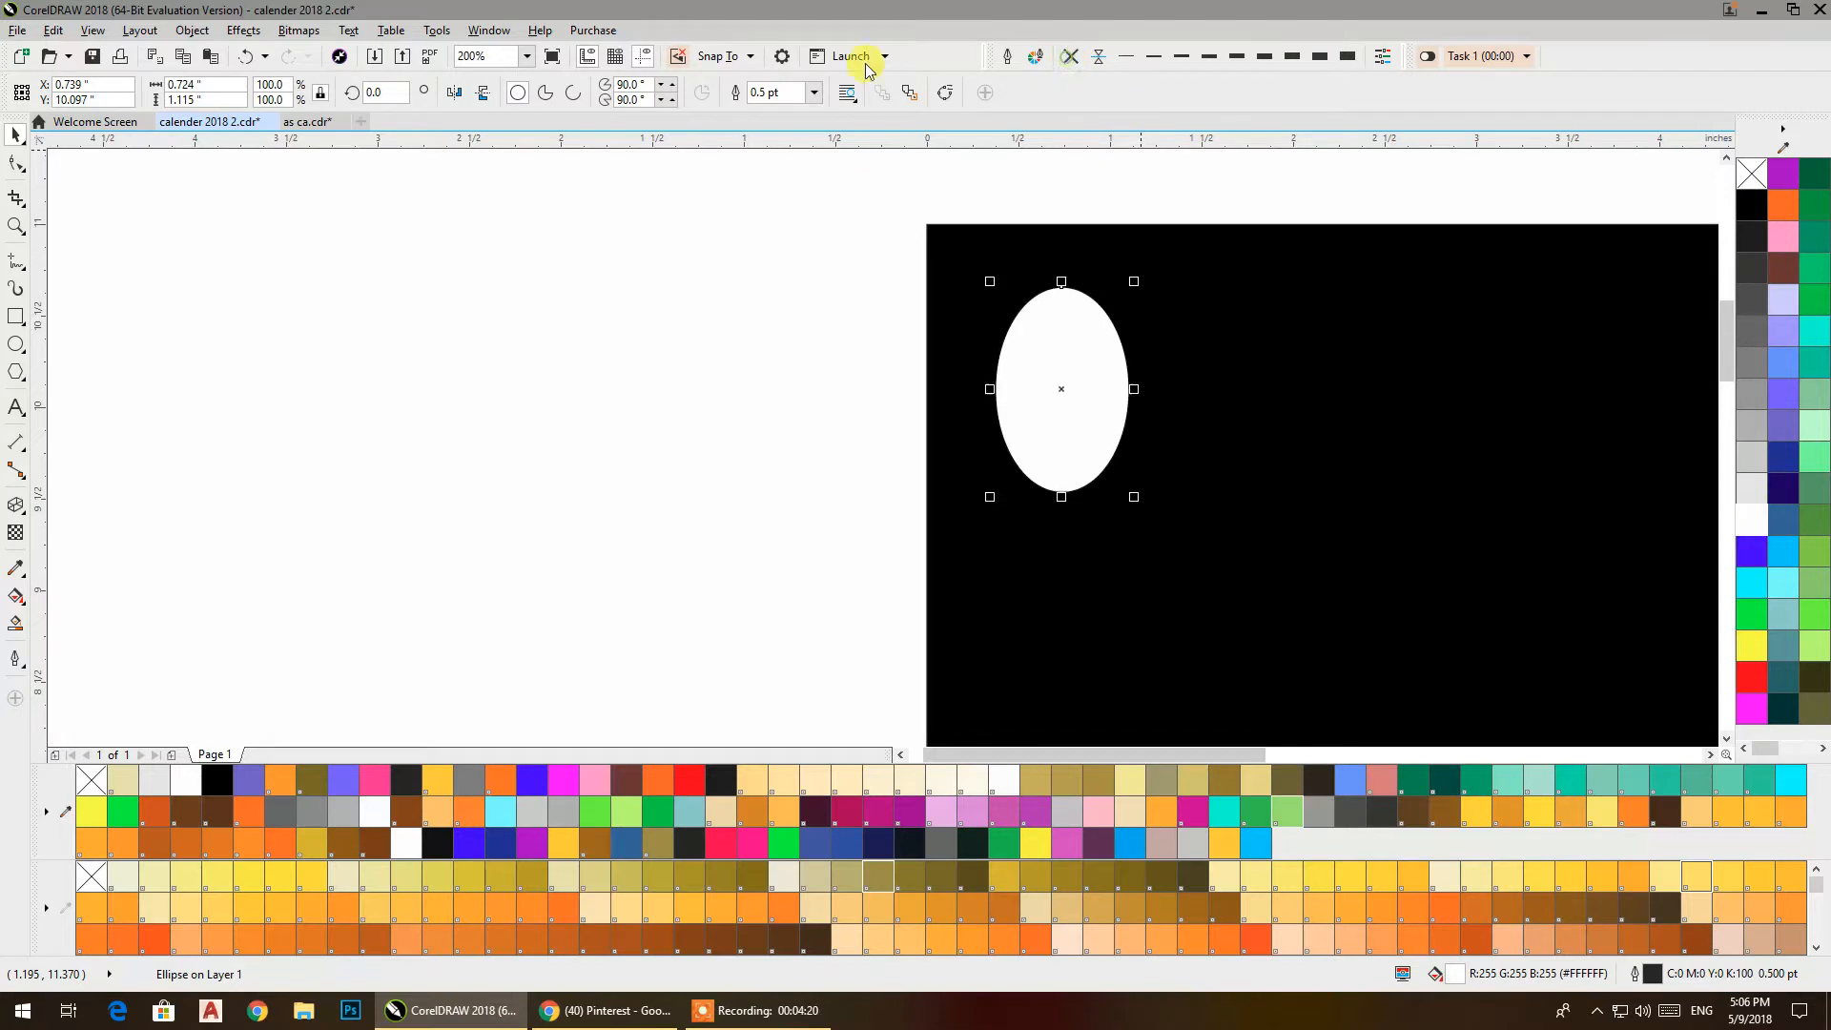
{"action": "left_click", "coordinate": [308, 32]}
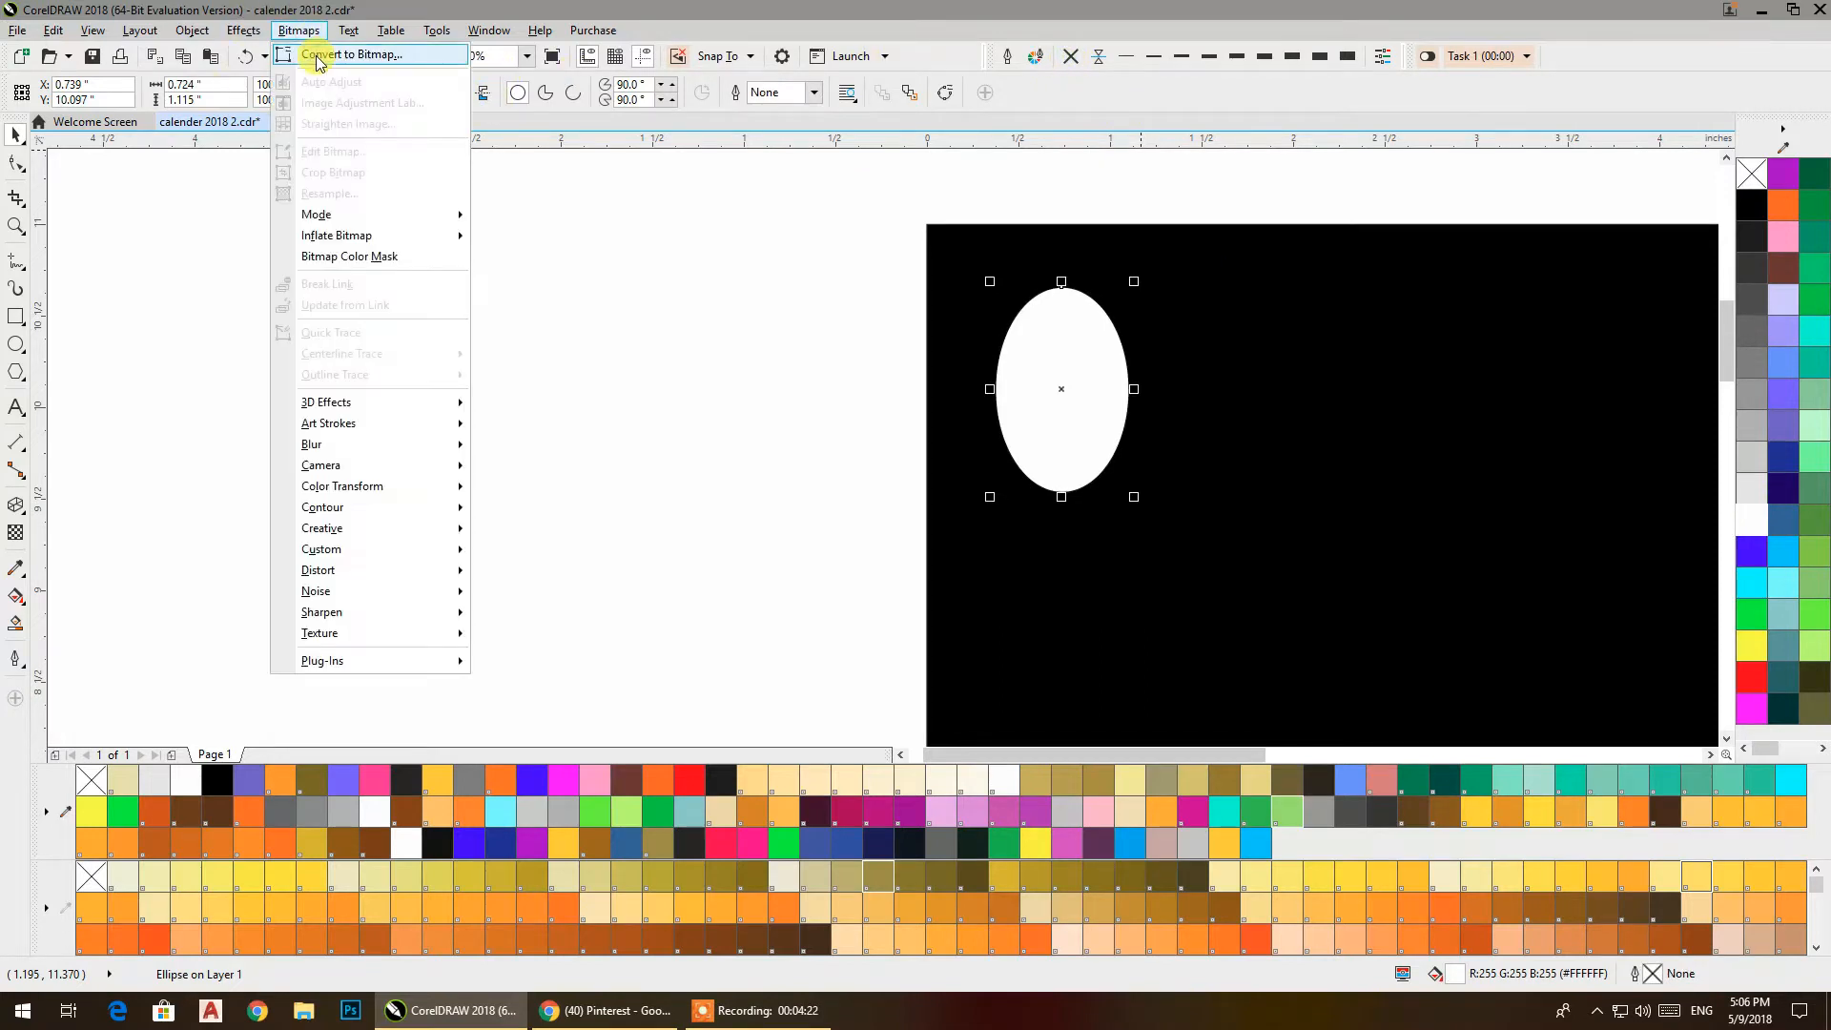
{"action": "left_click", "coordinate": [324, 52]}
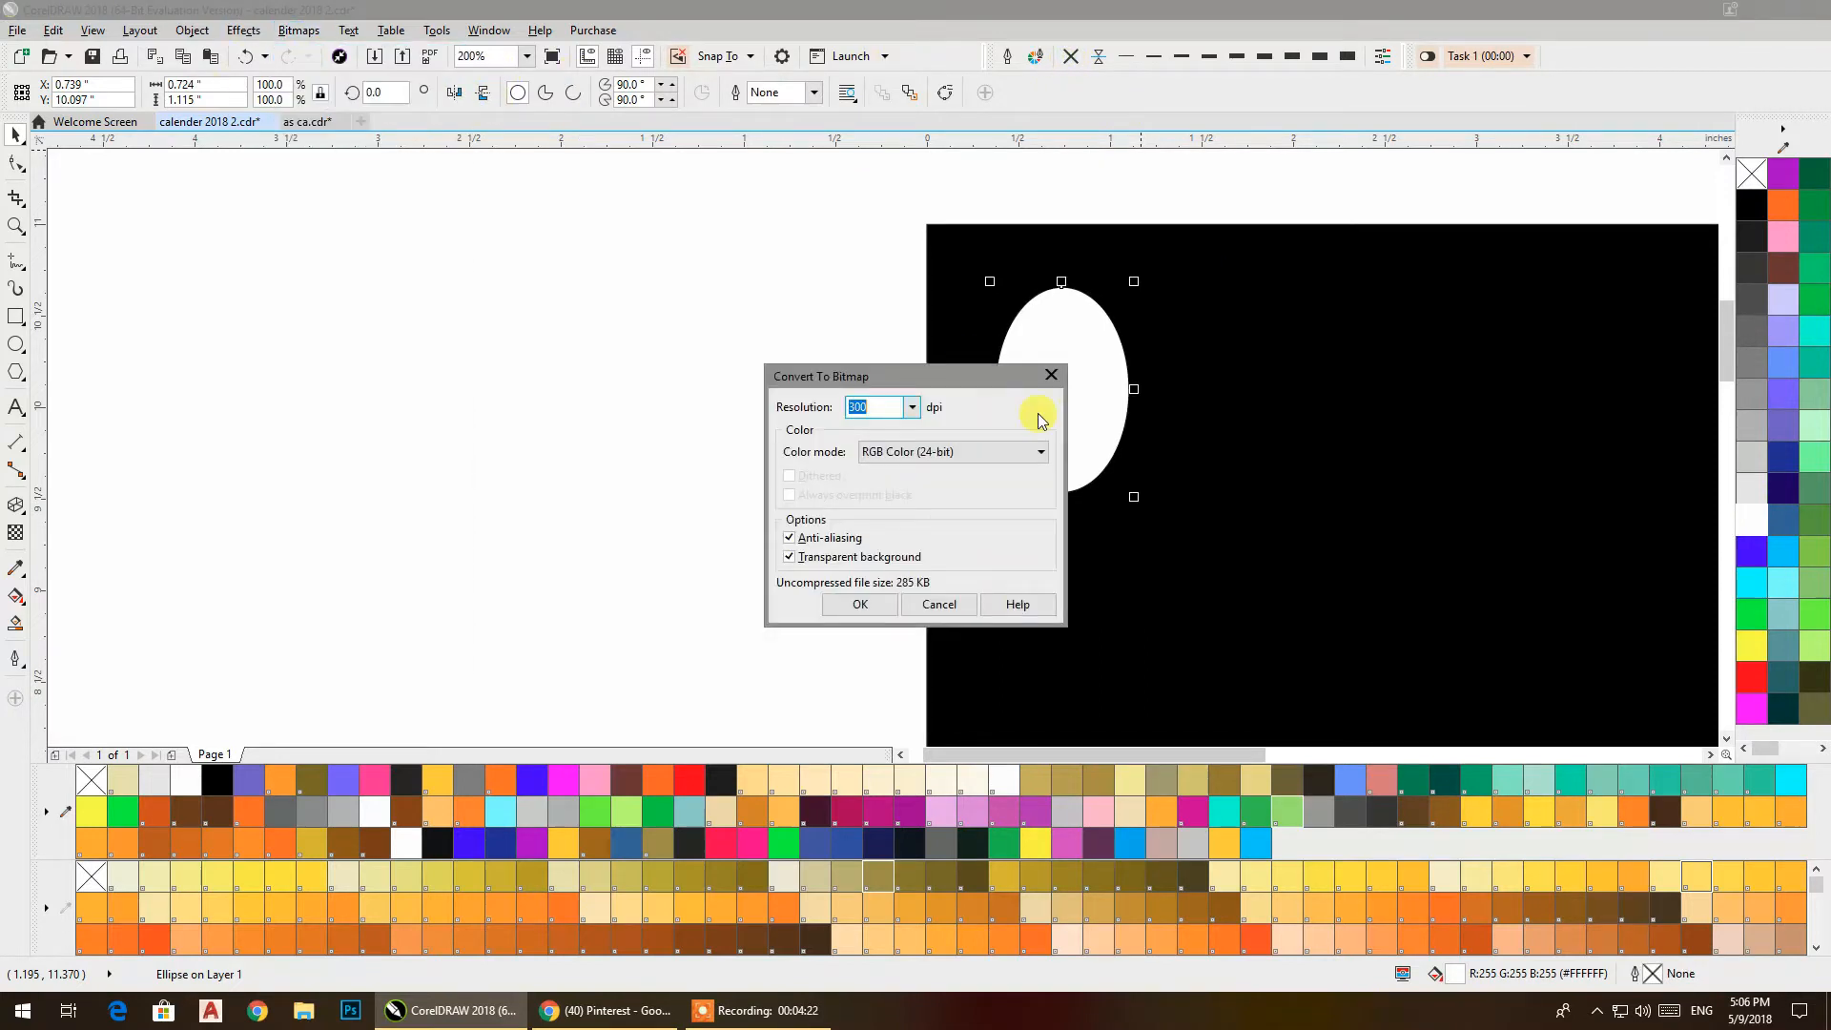
{"action": "left_click", "coordinate": [857, 607]}
Apply a Gaussian Blur to the white ellipse bitmap and order it behind the lantern but in front of the black background.
{"action": "left_click", "coordinate": [299, 30]}
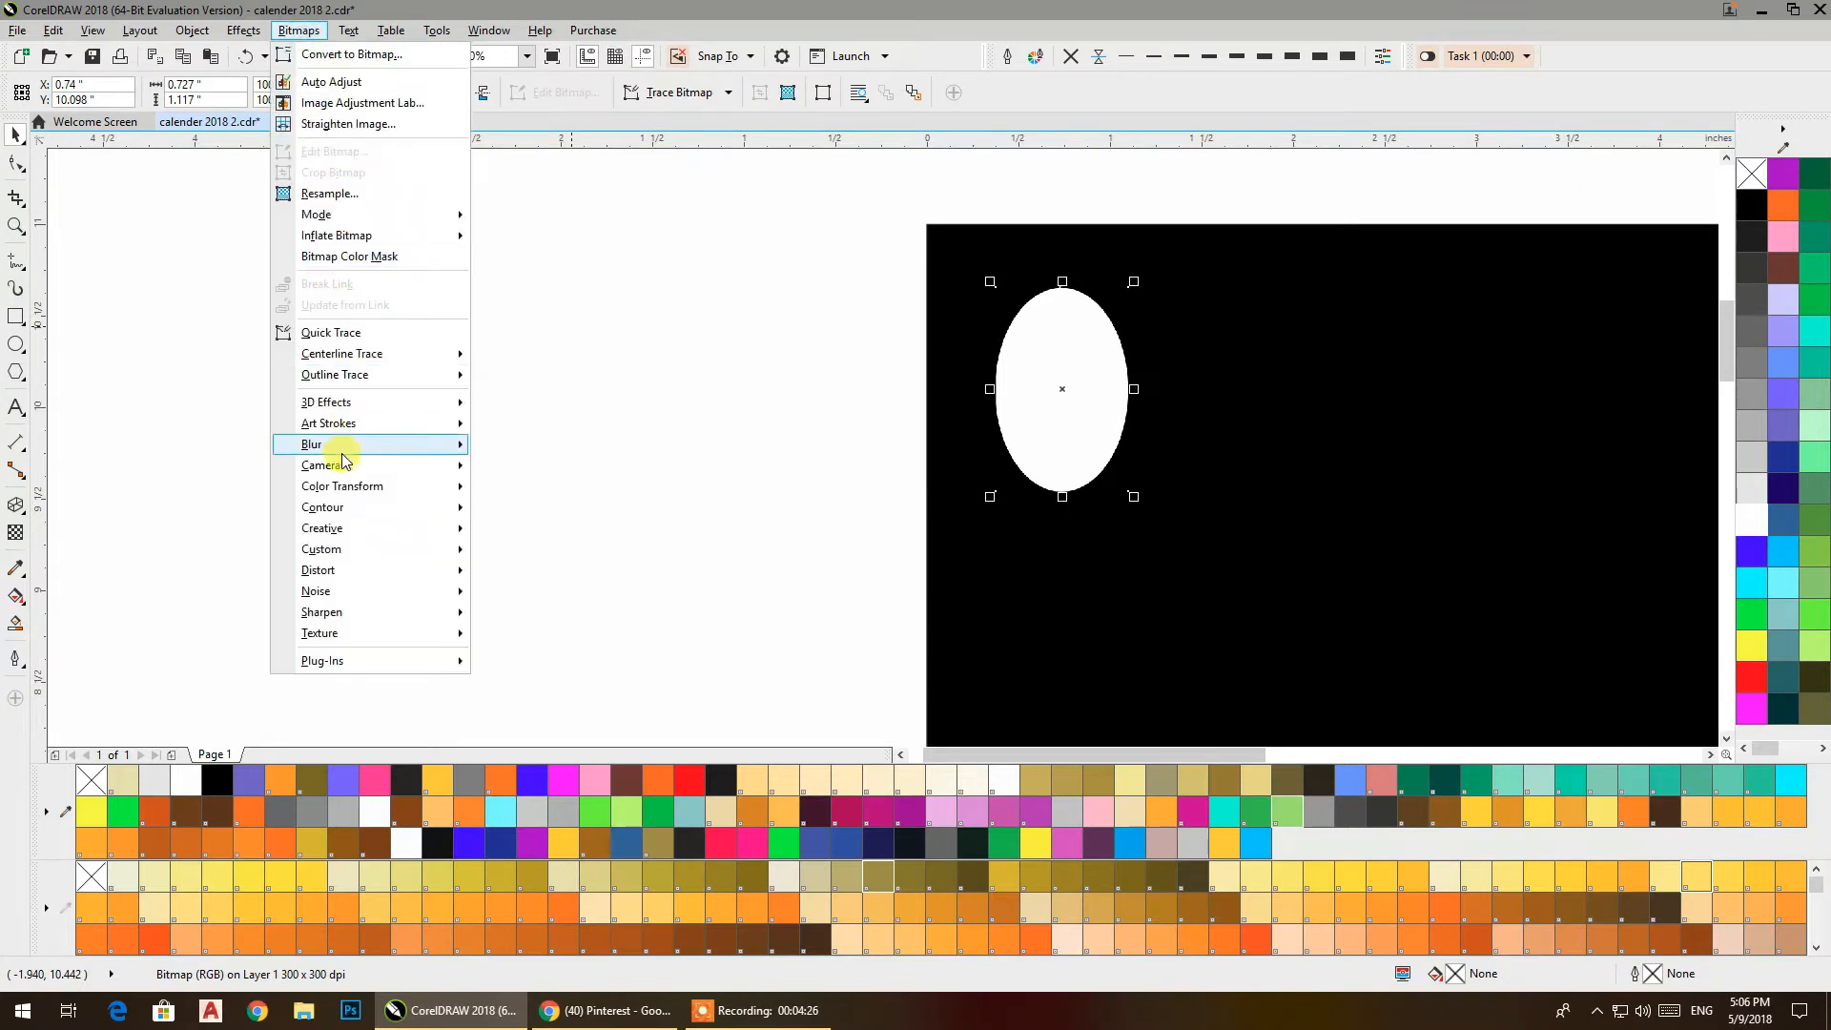
{"action": "mouse_move", "coordinate": [430, 445]}
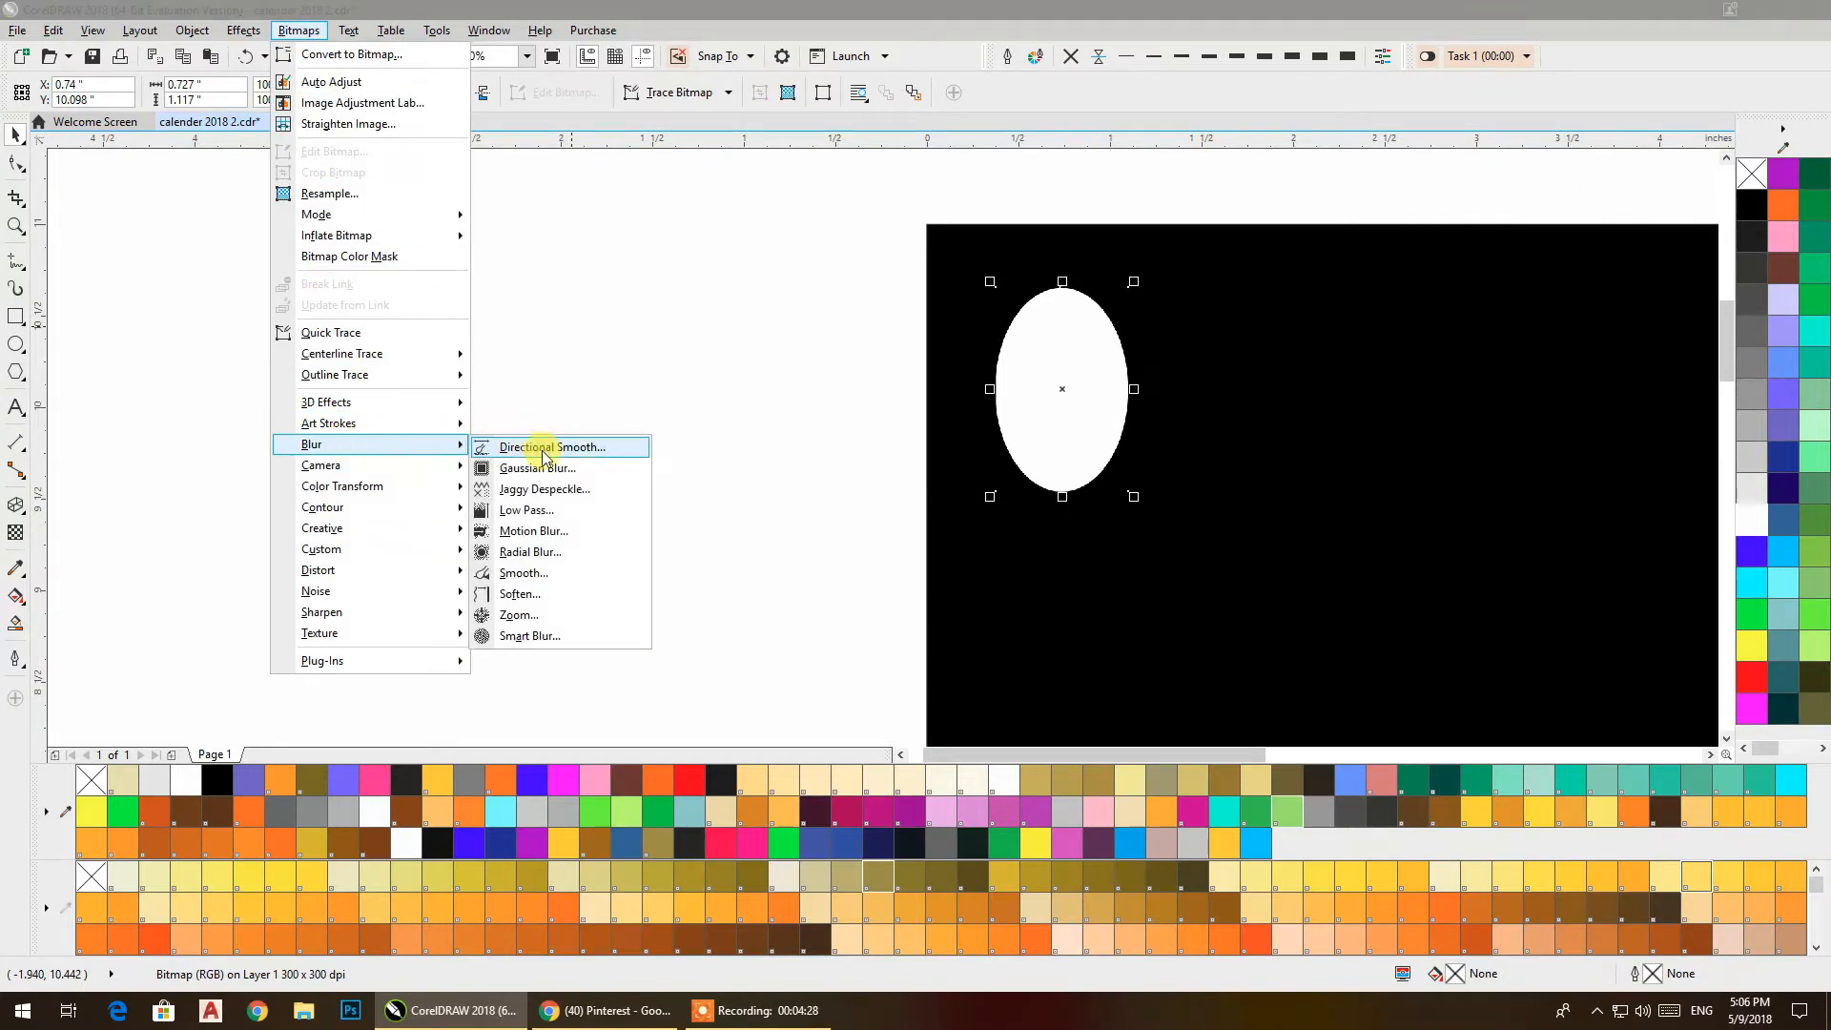
{"action": "left_click", "coordinate": [536, 468]}
{"action": "left_click_drag", "start_coordinate": [871, 436], "coordinate": [683, 441]}
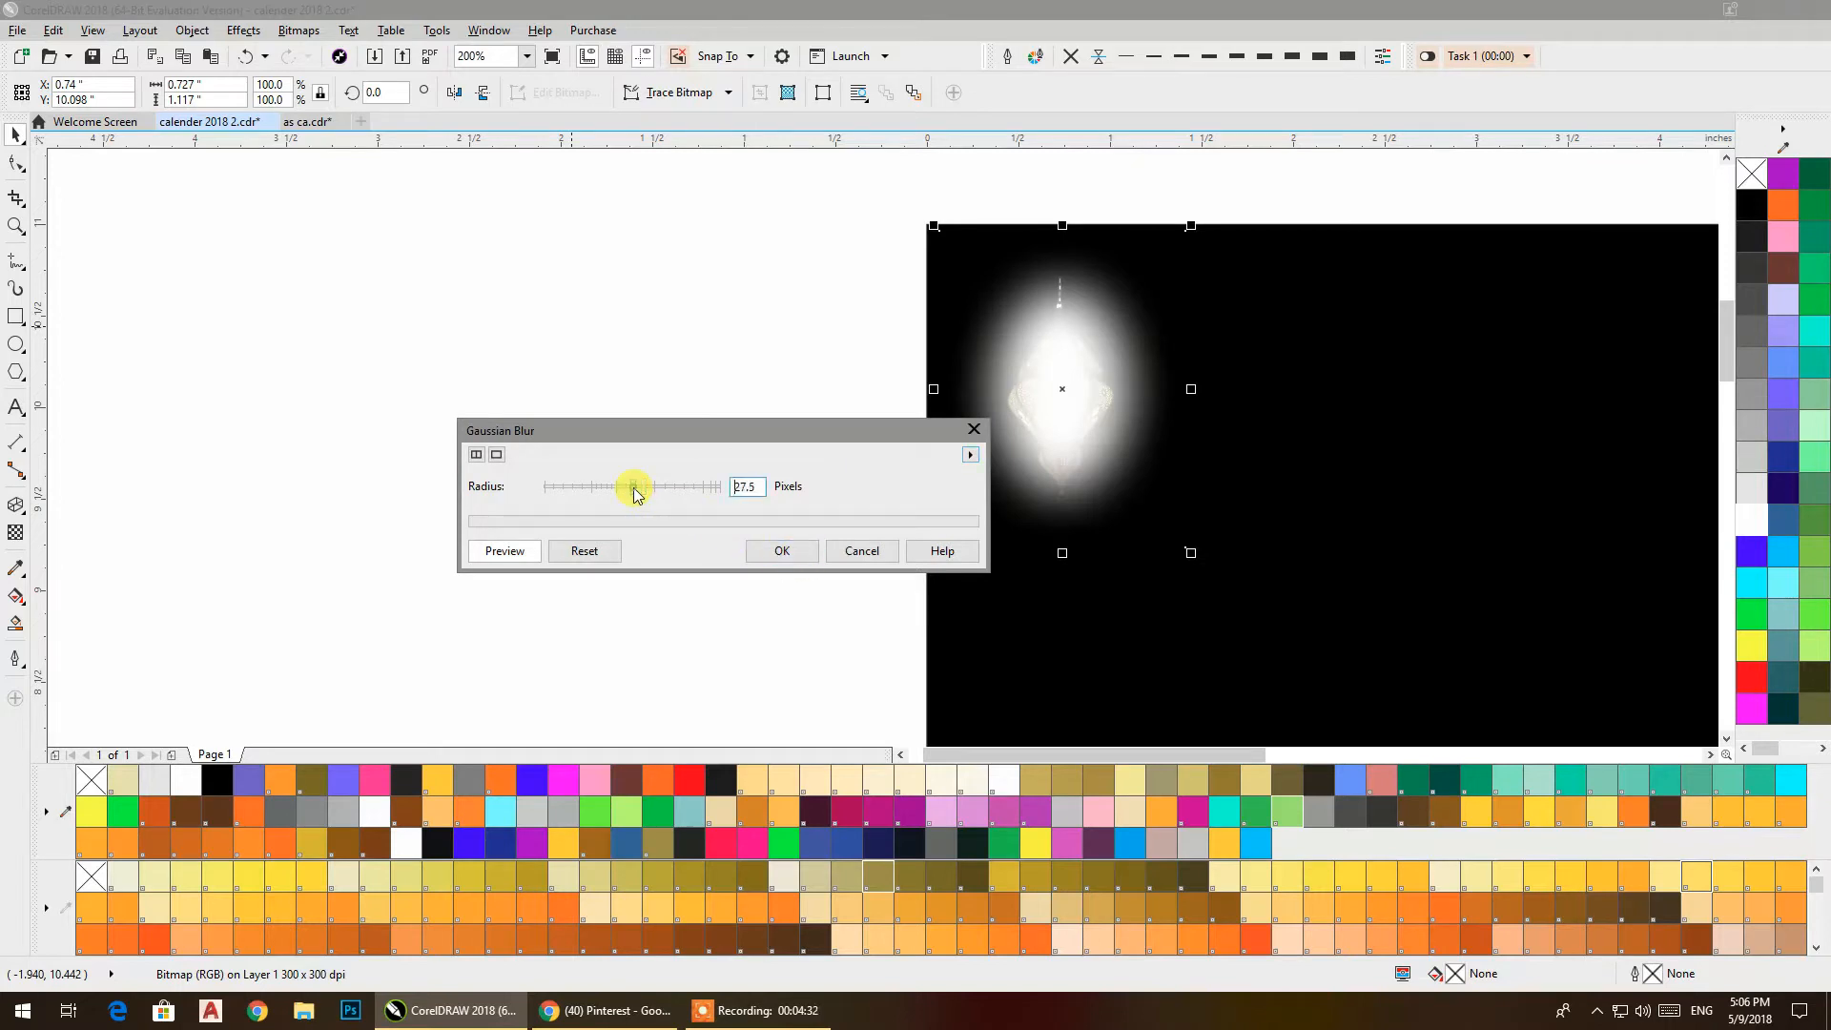
{"action": "left_click_drag", "start_coordinate": [656, 492], "coordinate": [665, 494]}
{"action": "left_click", "coordinate": [782, 551]}
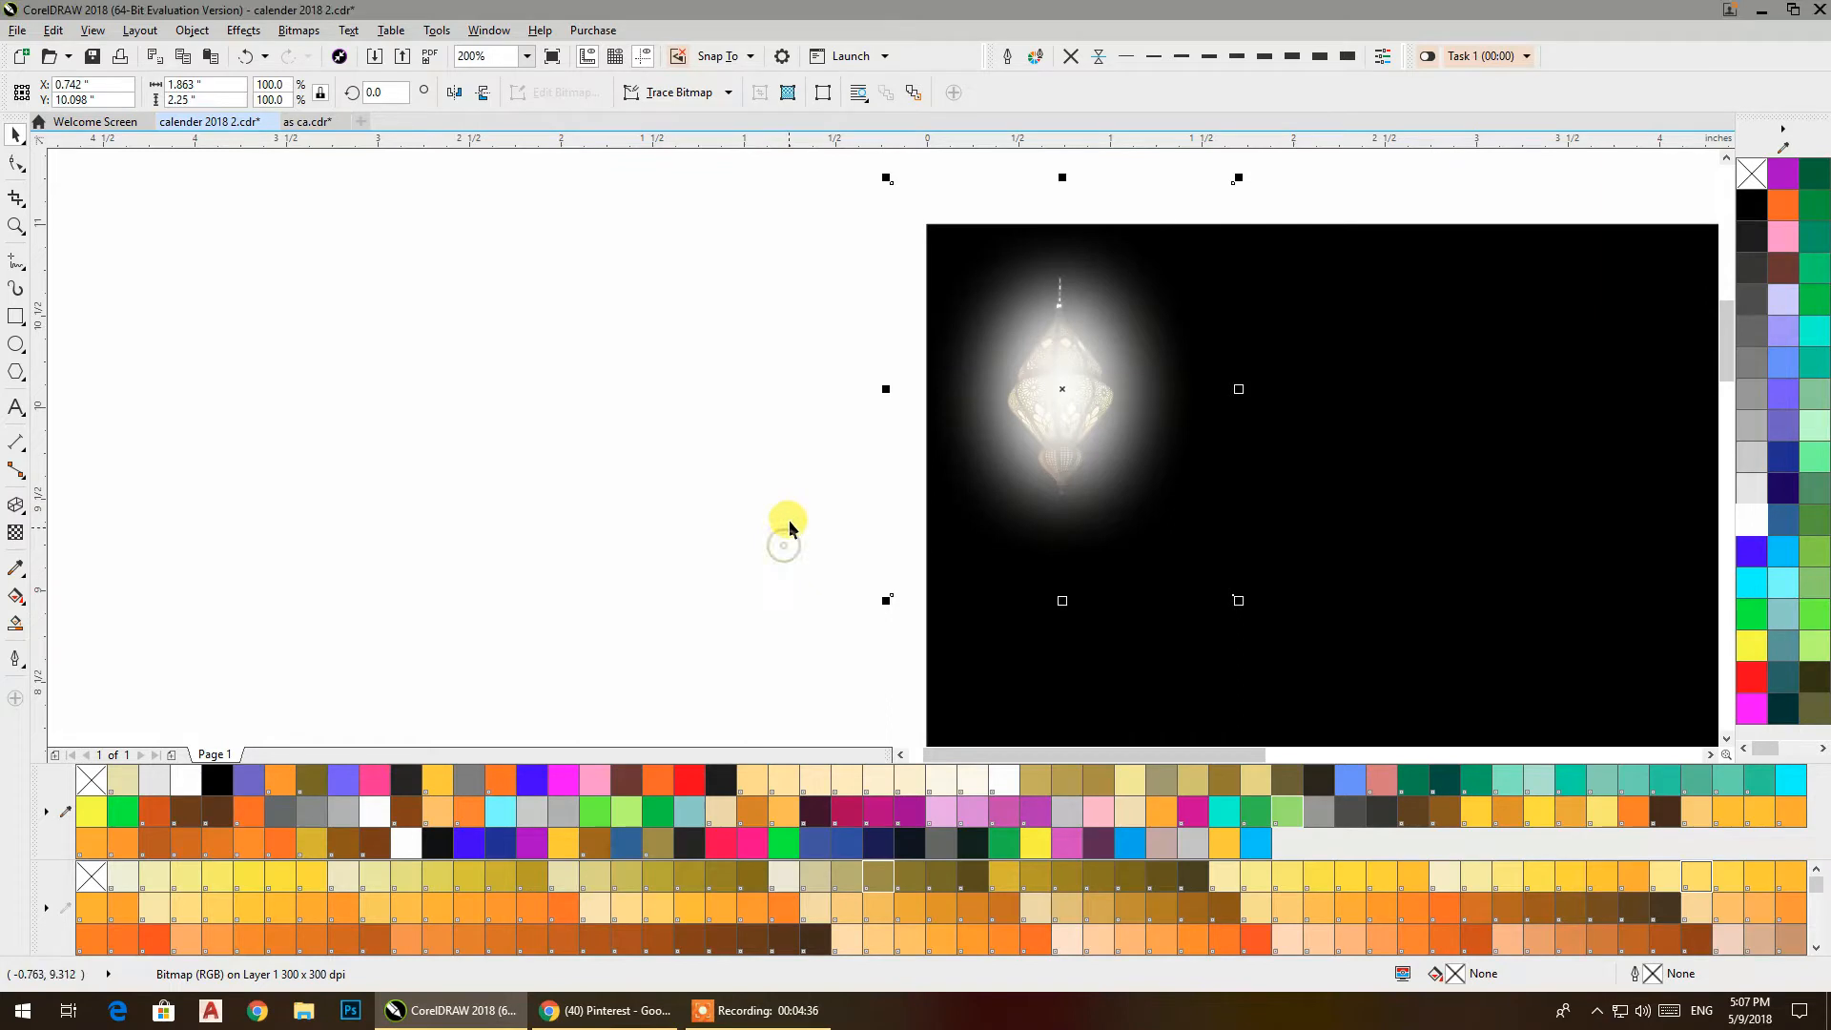
{"action": "key", "text": "shift+Page_Down"}
{"action": "key", "text": "ctrl+Page_Up"}
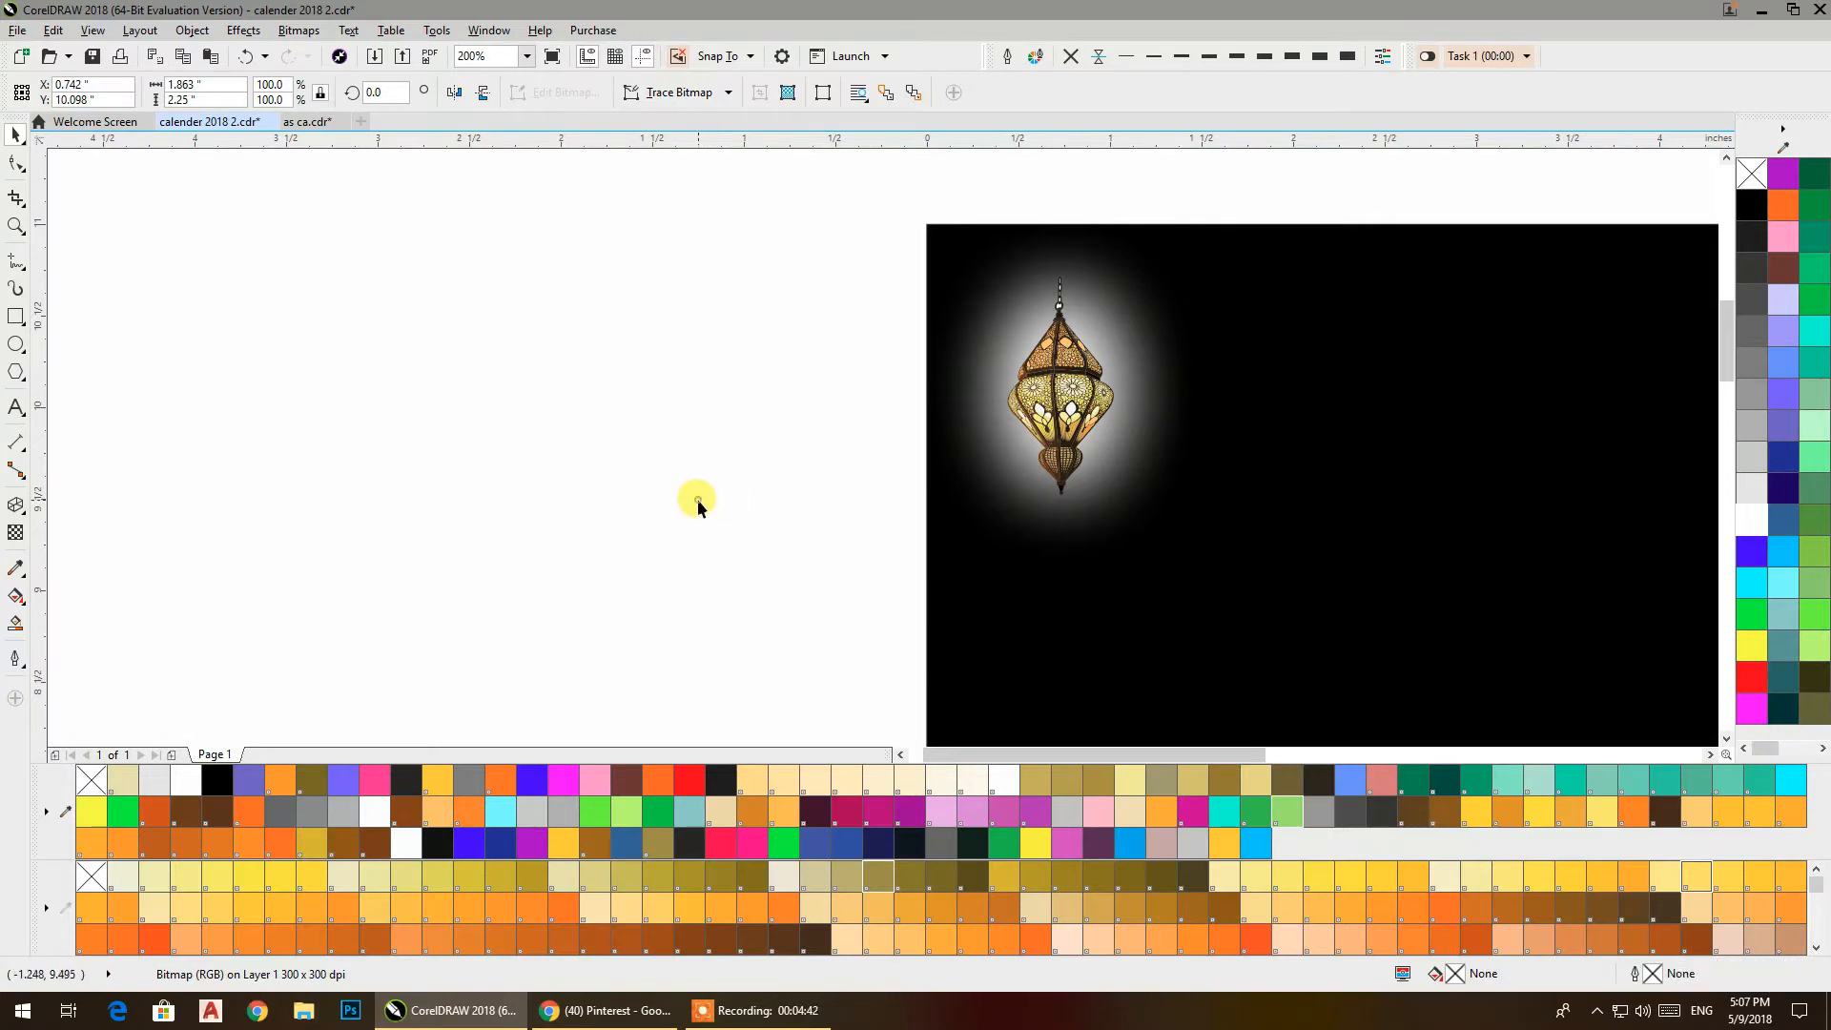
Add a reduced copy of the glow, about 0.73 by 0.89 inches, centred over the upper-left lantern.
{"action": "left_click_drag", "start_coordinate": [1238, 599], "coordinate": [1119, 520]}
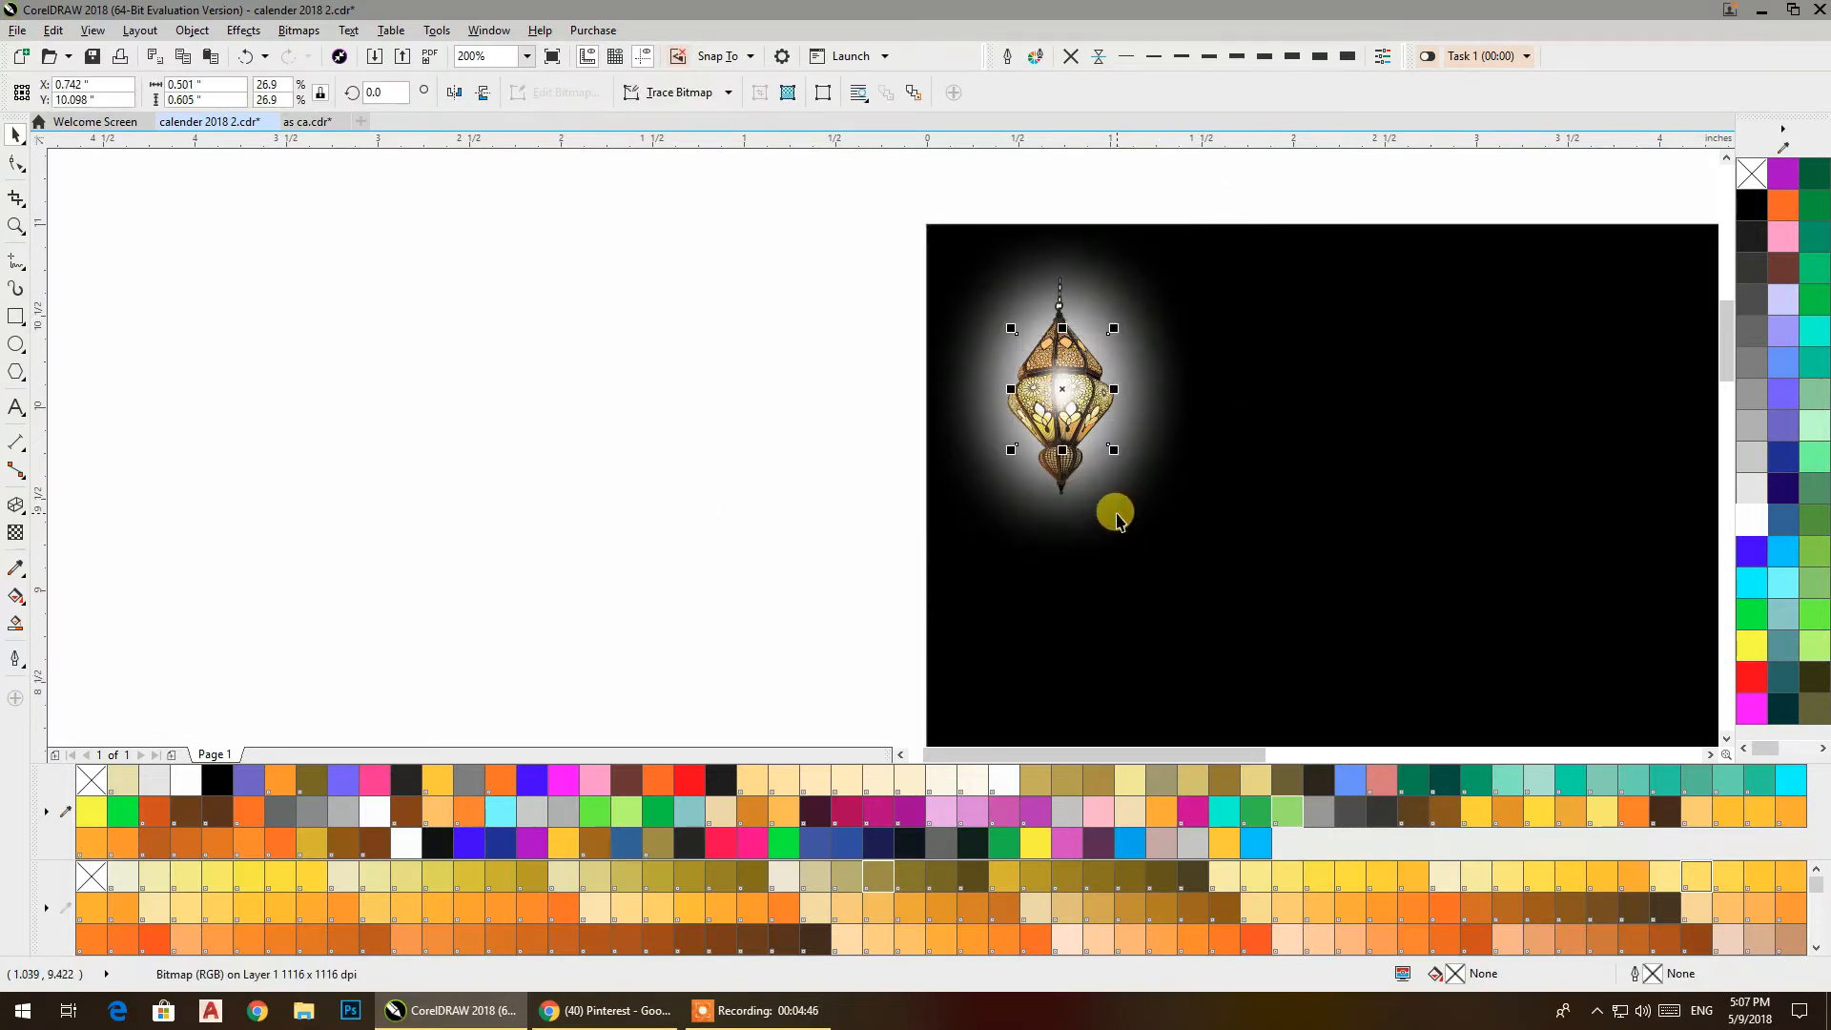
{"action": "left_click_drag", "start_coordinate": [1114, 457], "coordinate": [1129, 469]}
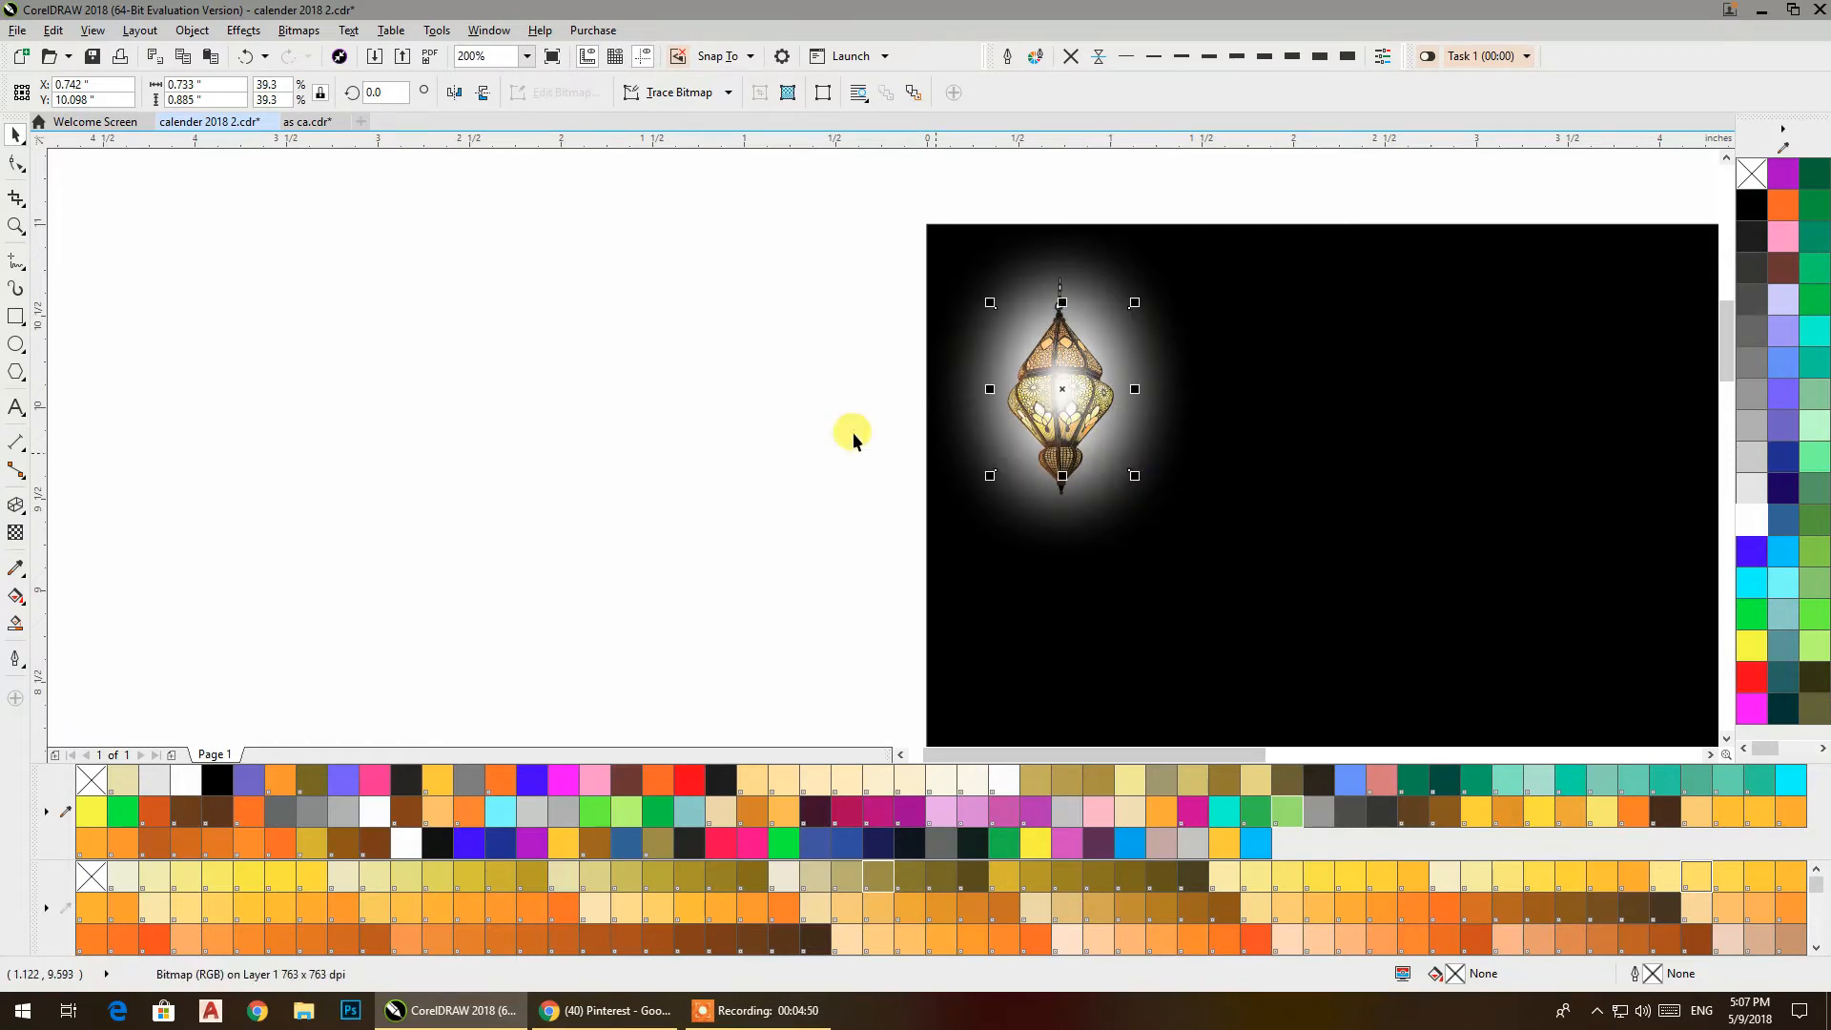
{"action": "left_click", "coordinate": [788, 414]}
Group the upper-left lantern with its two glow bitmaps.
{"action": "scroll", "coordinate": [786, 359], "scroll_direction": "down", "scroll_amount": 1}
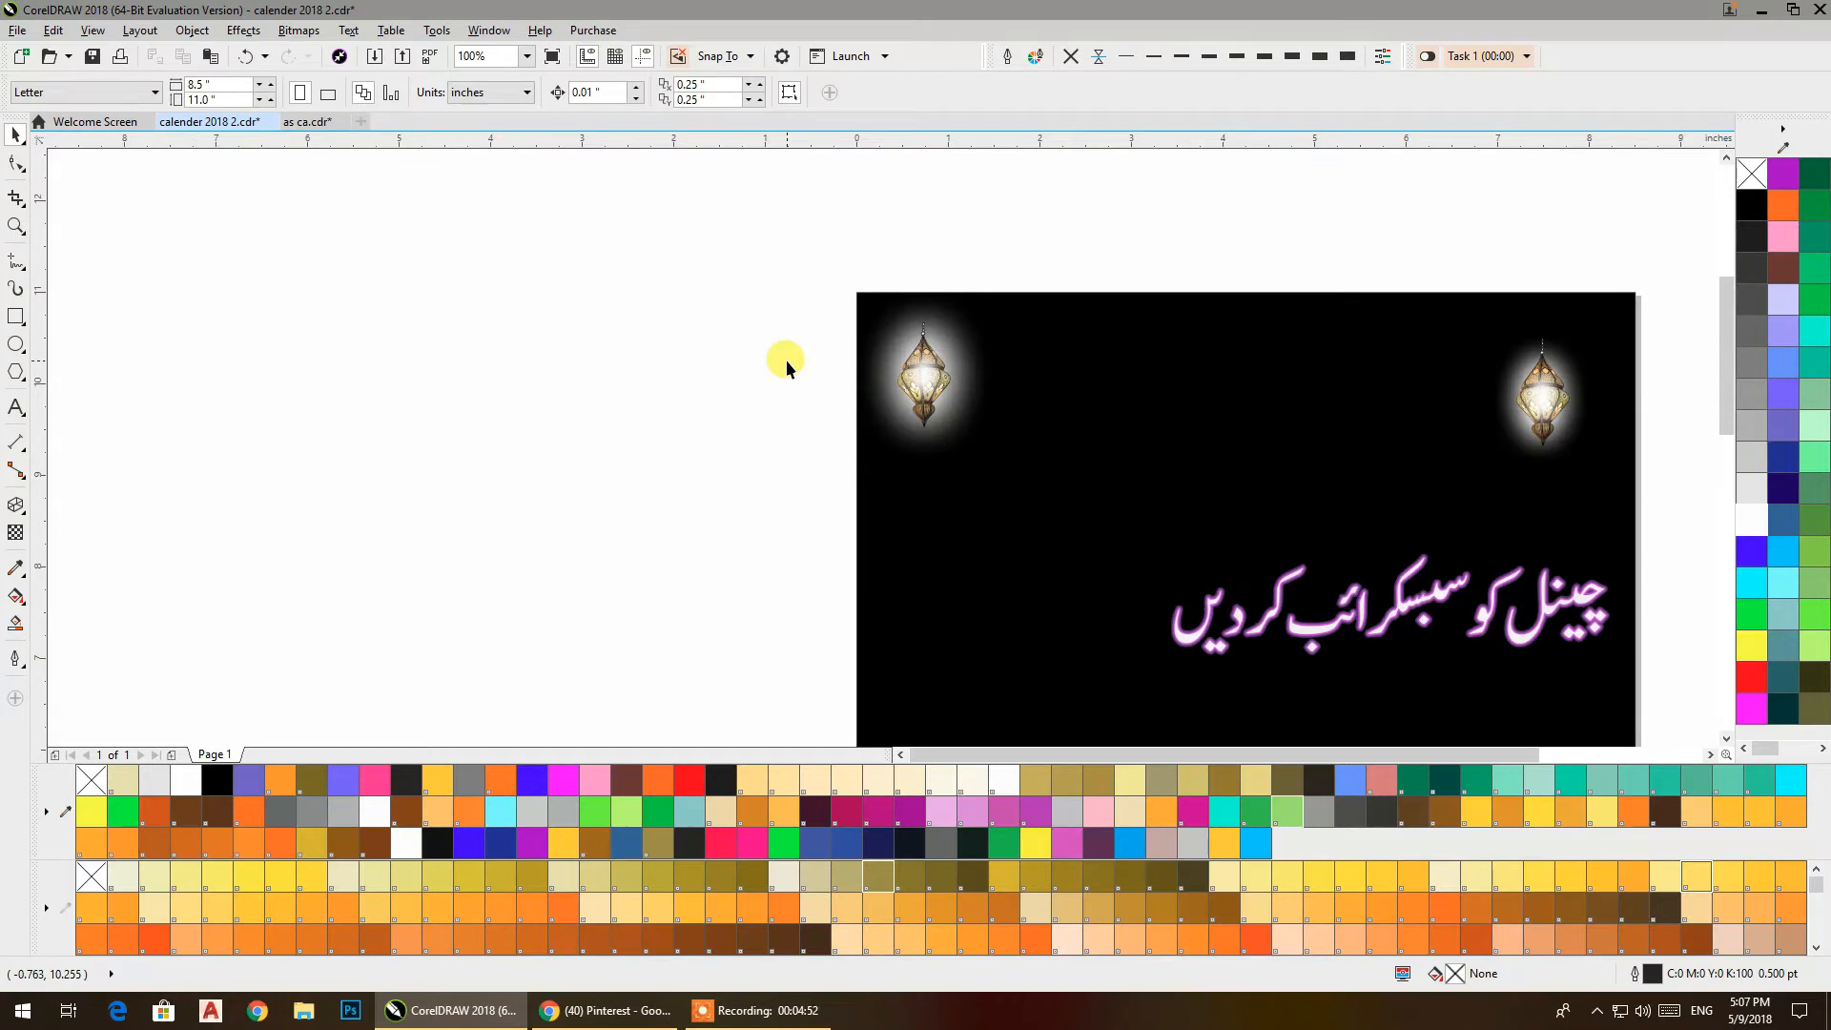
{"action": "left_click_drag", "start_coordinate": [729, 265], "coordinate": [1016, 491]}
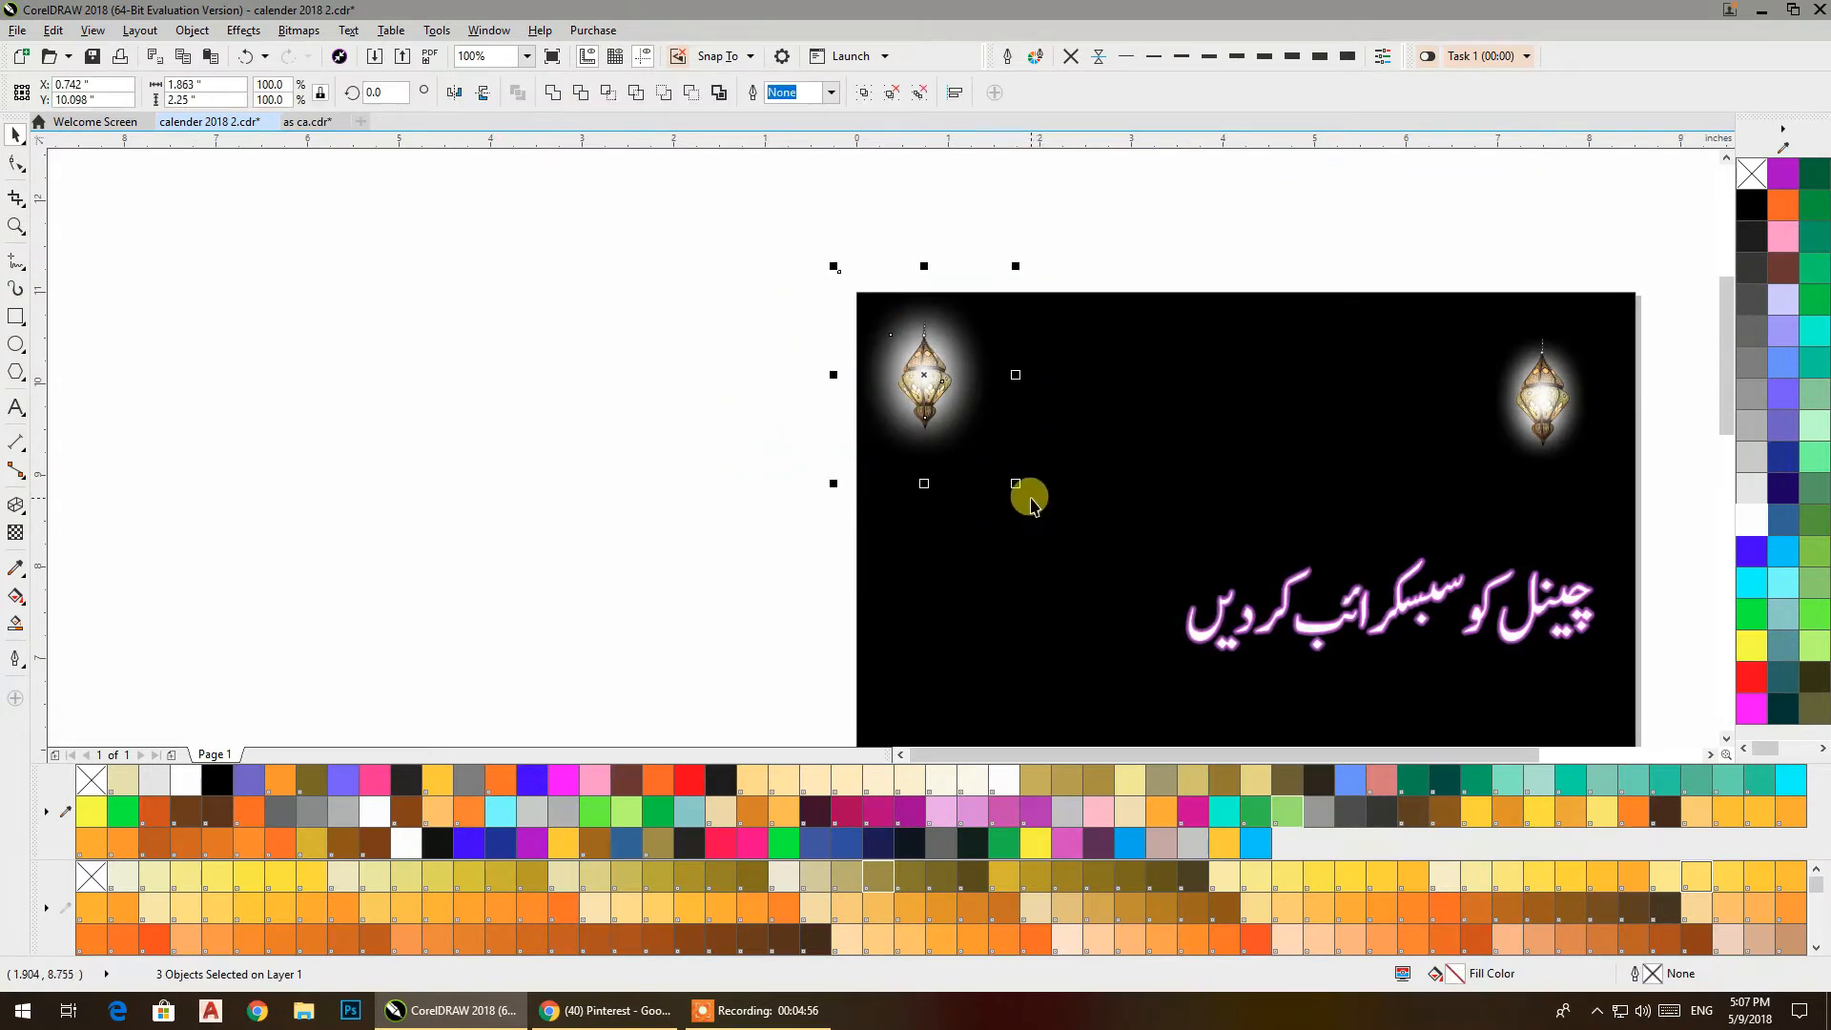
{"action": "key", "text": "ctrl+g"}
Delete the old lantern in the page's upper-right corner and put a copy of the upper-left lantern group in its place.
{"action": "left_click", "coordinate": [1521, 374]}
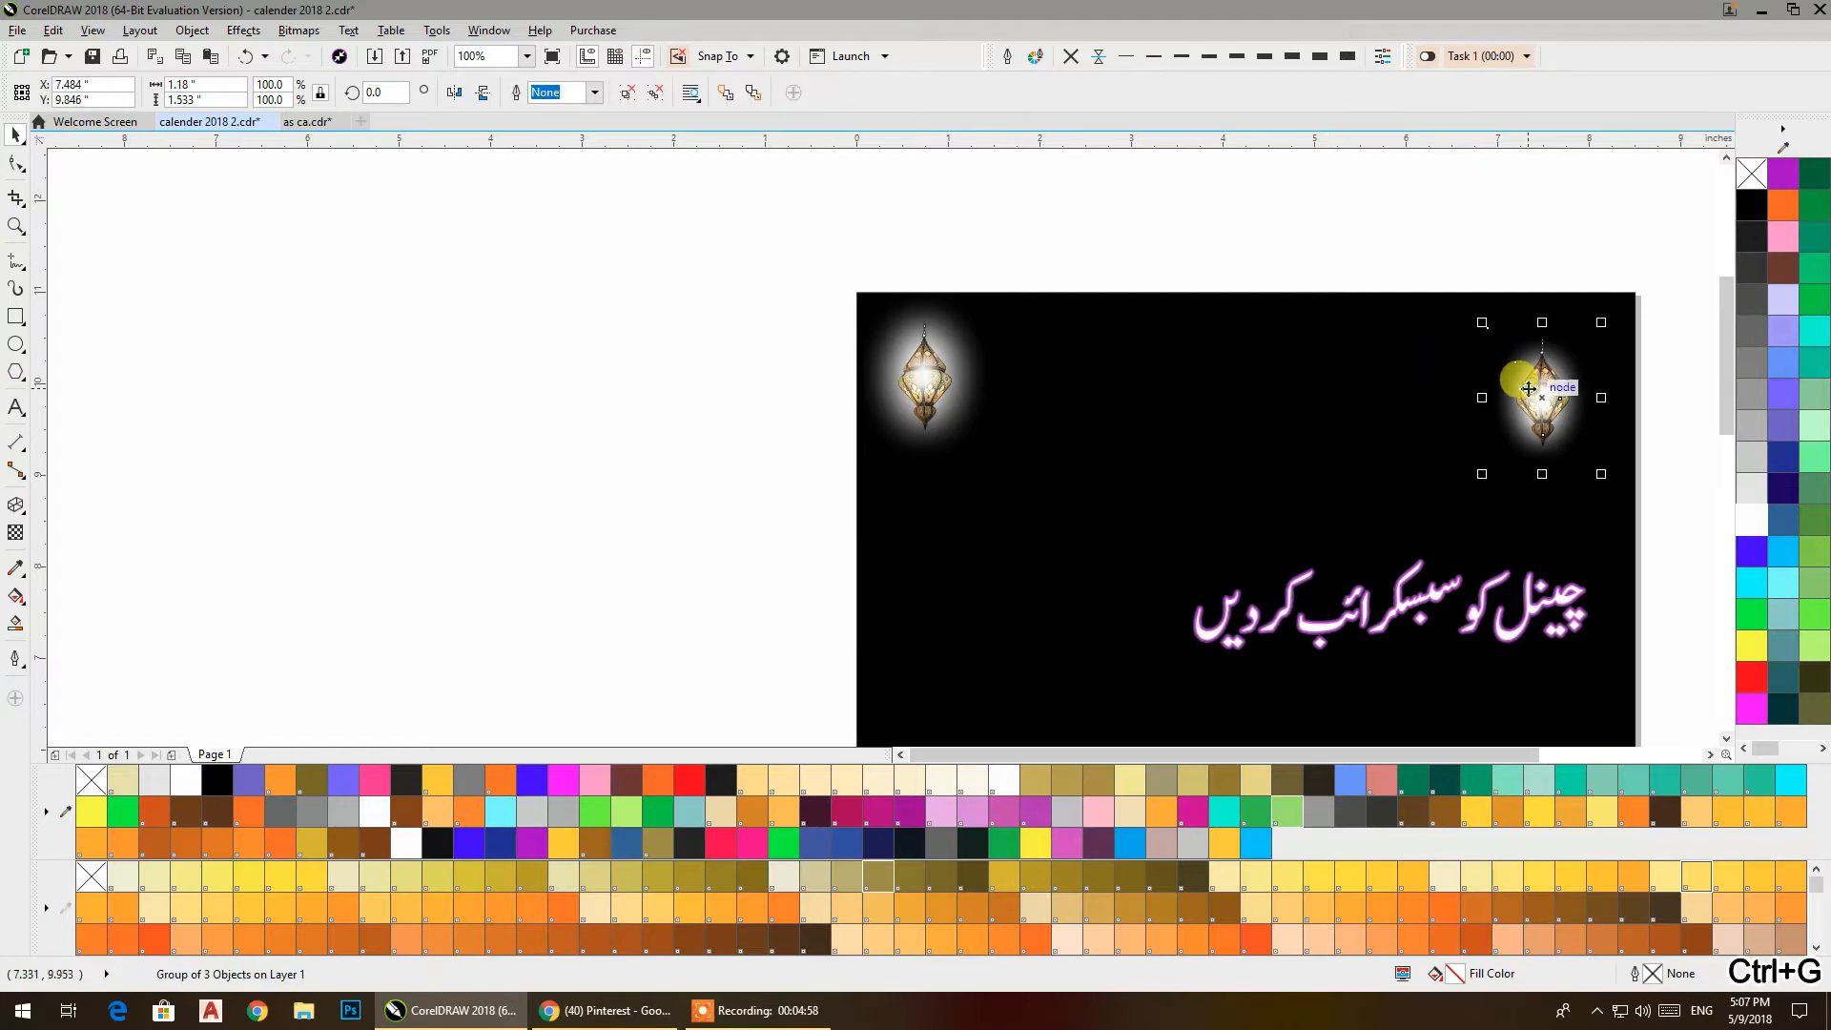
{"action": "key", "text": "Delete"}
{"action": "left_click_drag", "start_coordinate": [958, 379], "coordinate": [1554, 416]}
{"action": "left_click", "coordinate": [1192, 231]}
Move the wide Arabic calligraphy between the two lanterns, fill it white and enlarge it to about 4.52 by 1.26 inches.
{"action": "scroll", "coordinate": [1055, 306], "scroll_direction": "down", "scroll_amount": 2}
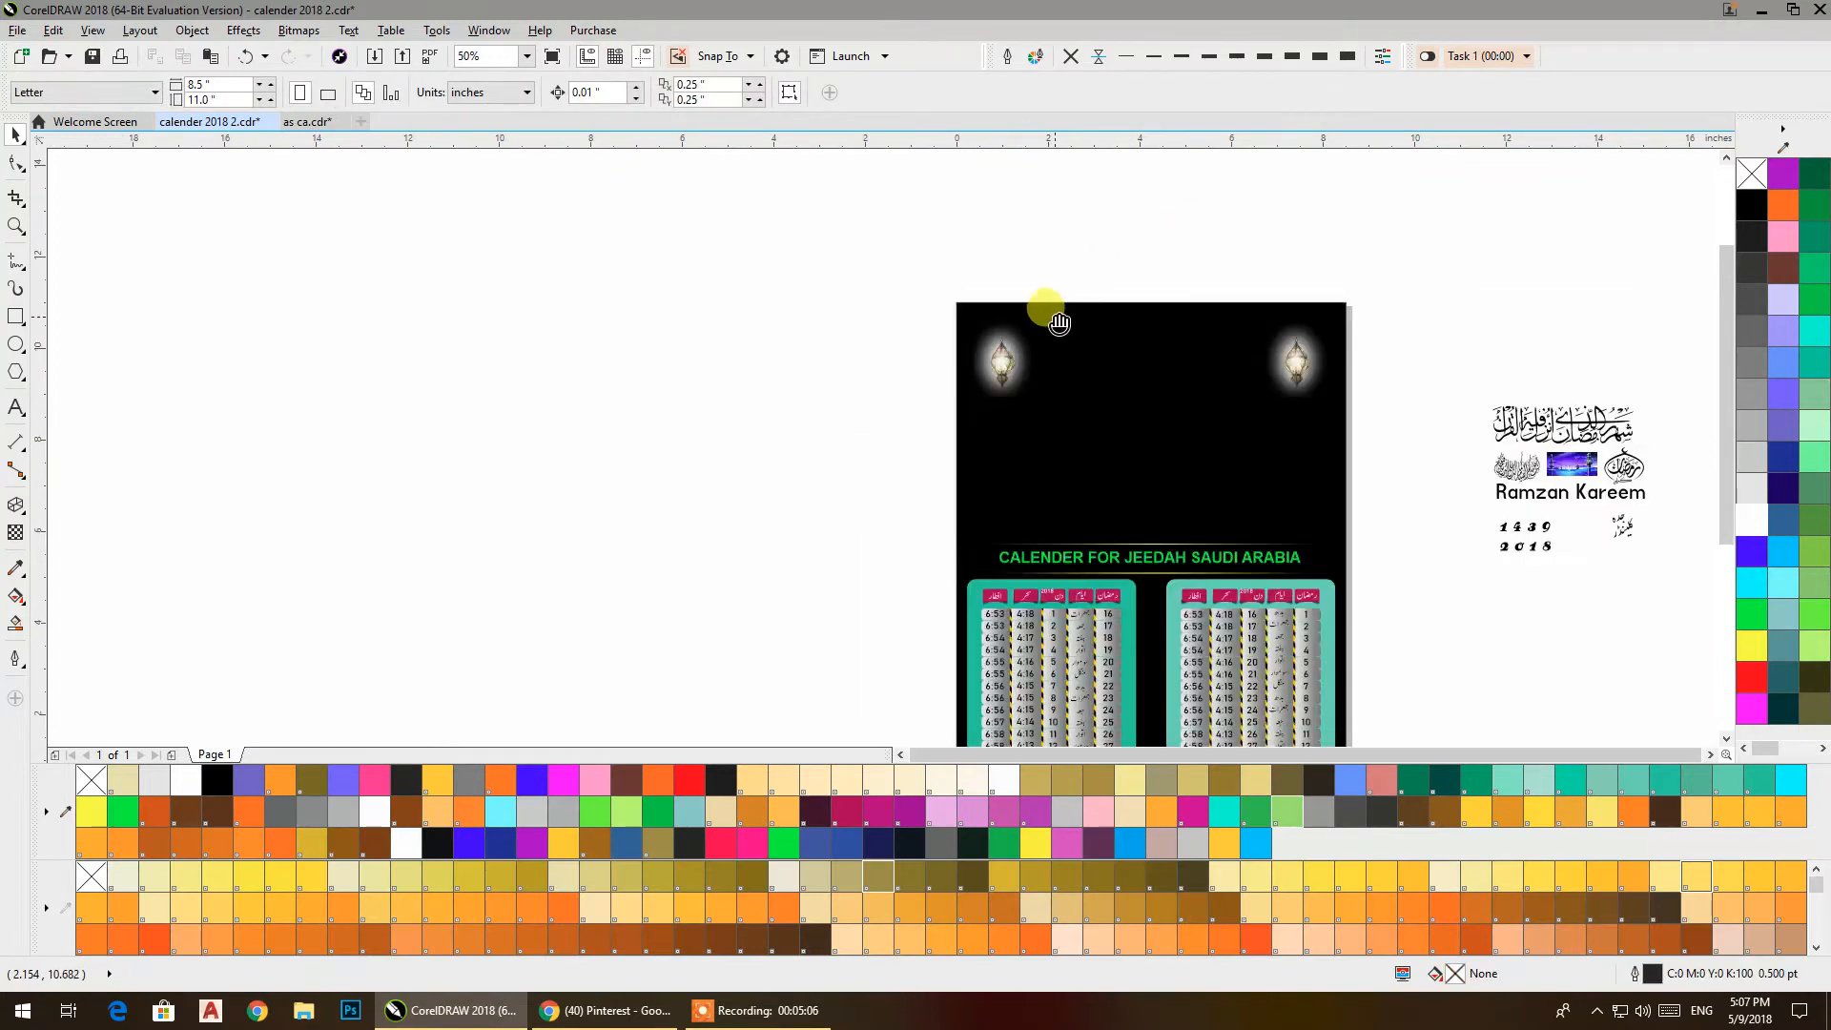
{"action": "left_click_drag", "start_coordinate": [1459, 418], "coordinate": [1041, 330]}
{"action": "left_click", "coordinate": [1760, 523]}
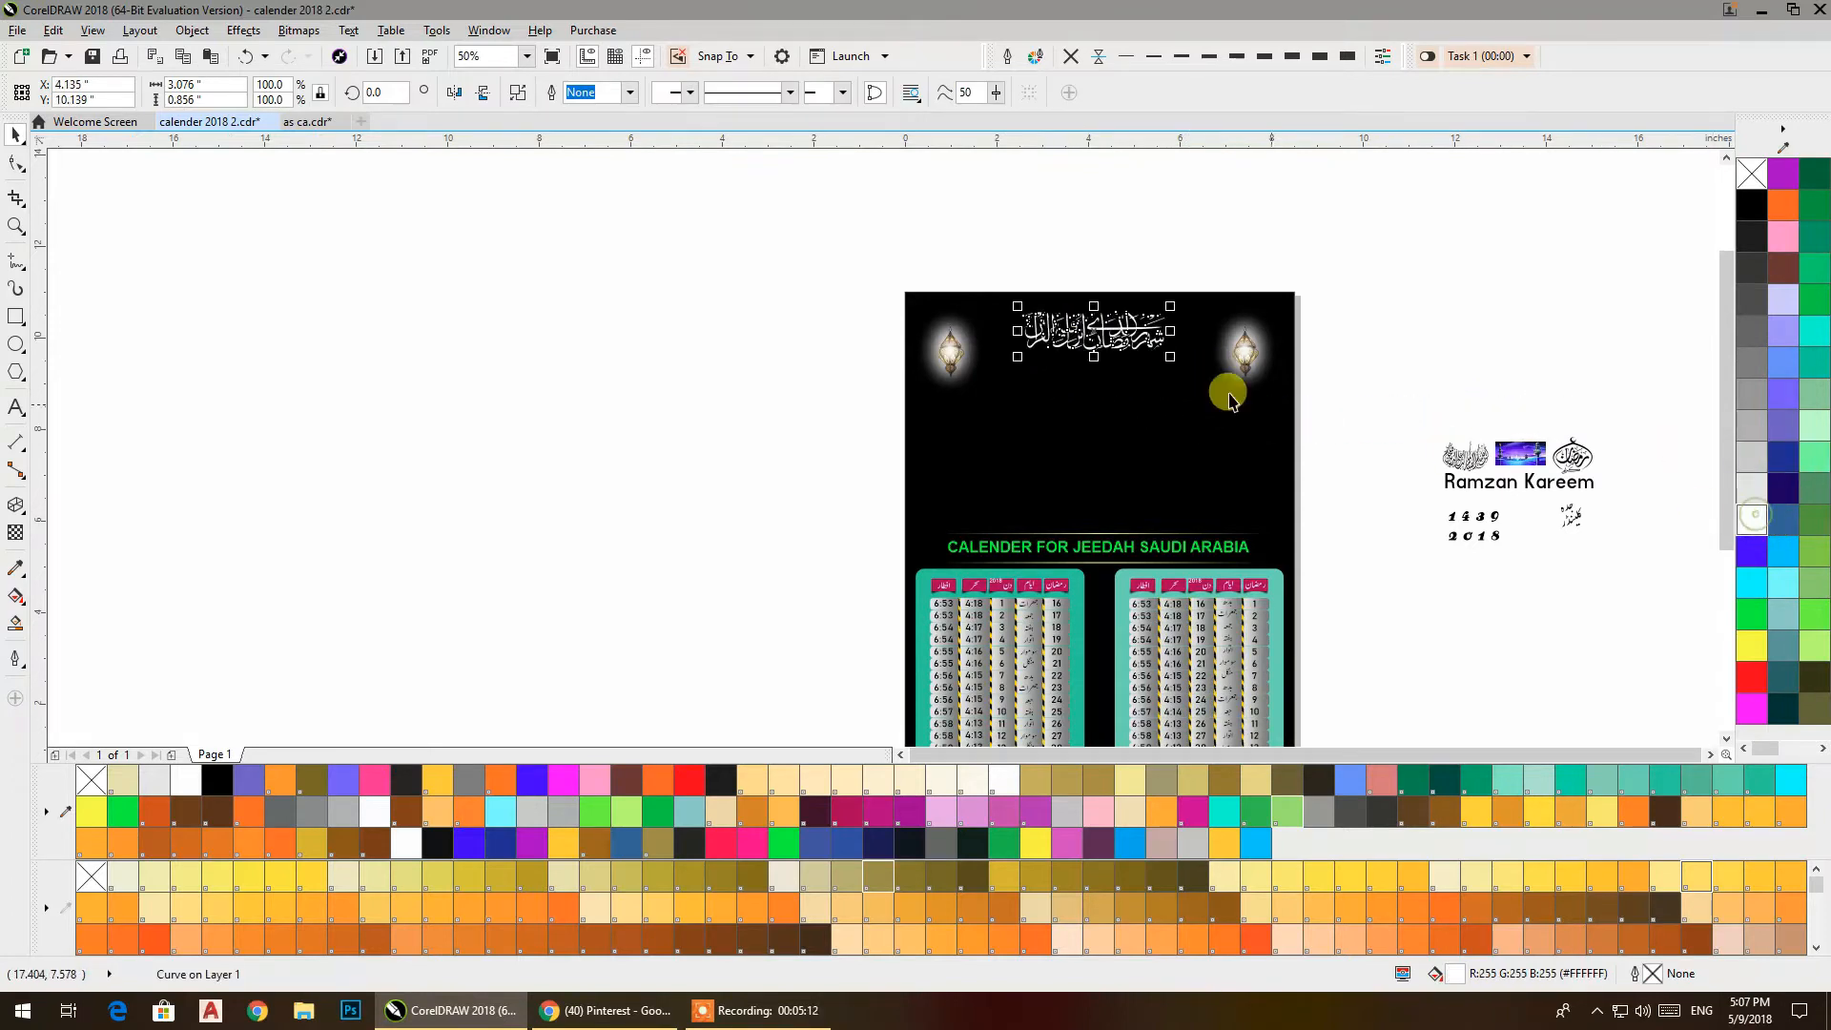
{"action": "scroll", "coordinate": [1097, 322], "scroll_direction": "up", "scroll_amount": 2}
{"action": "scroll", "coordinate": [1157, 314], "scroll_direction": "up", "scroll_amount": 2}
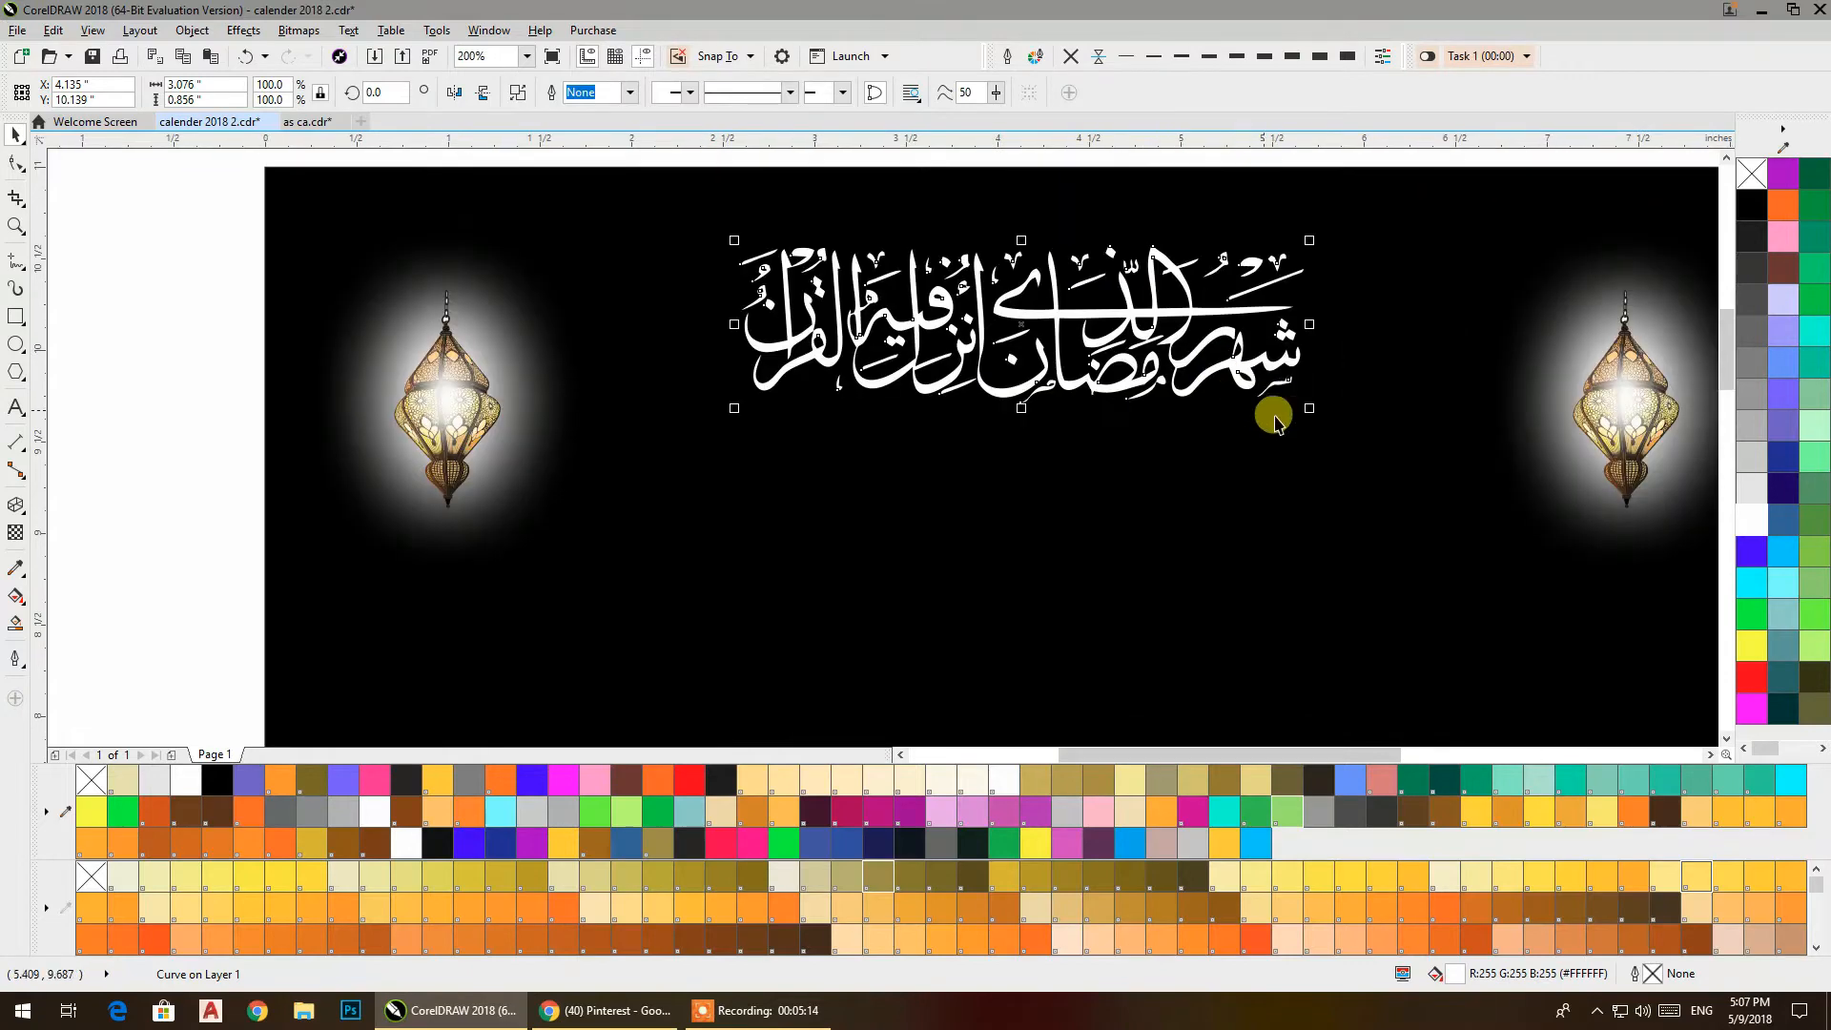
{"action": "left_click_drag", "start_coordinate": [1307, 410], "coordinate": [1460, 445]}
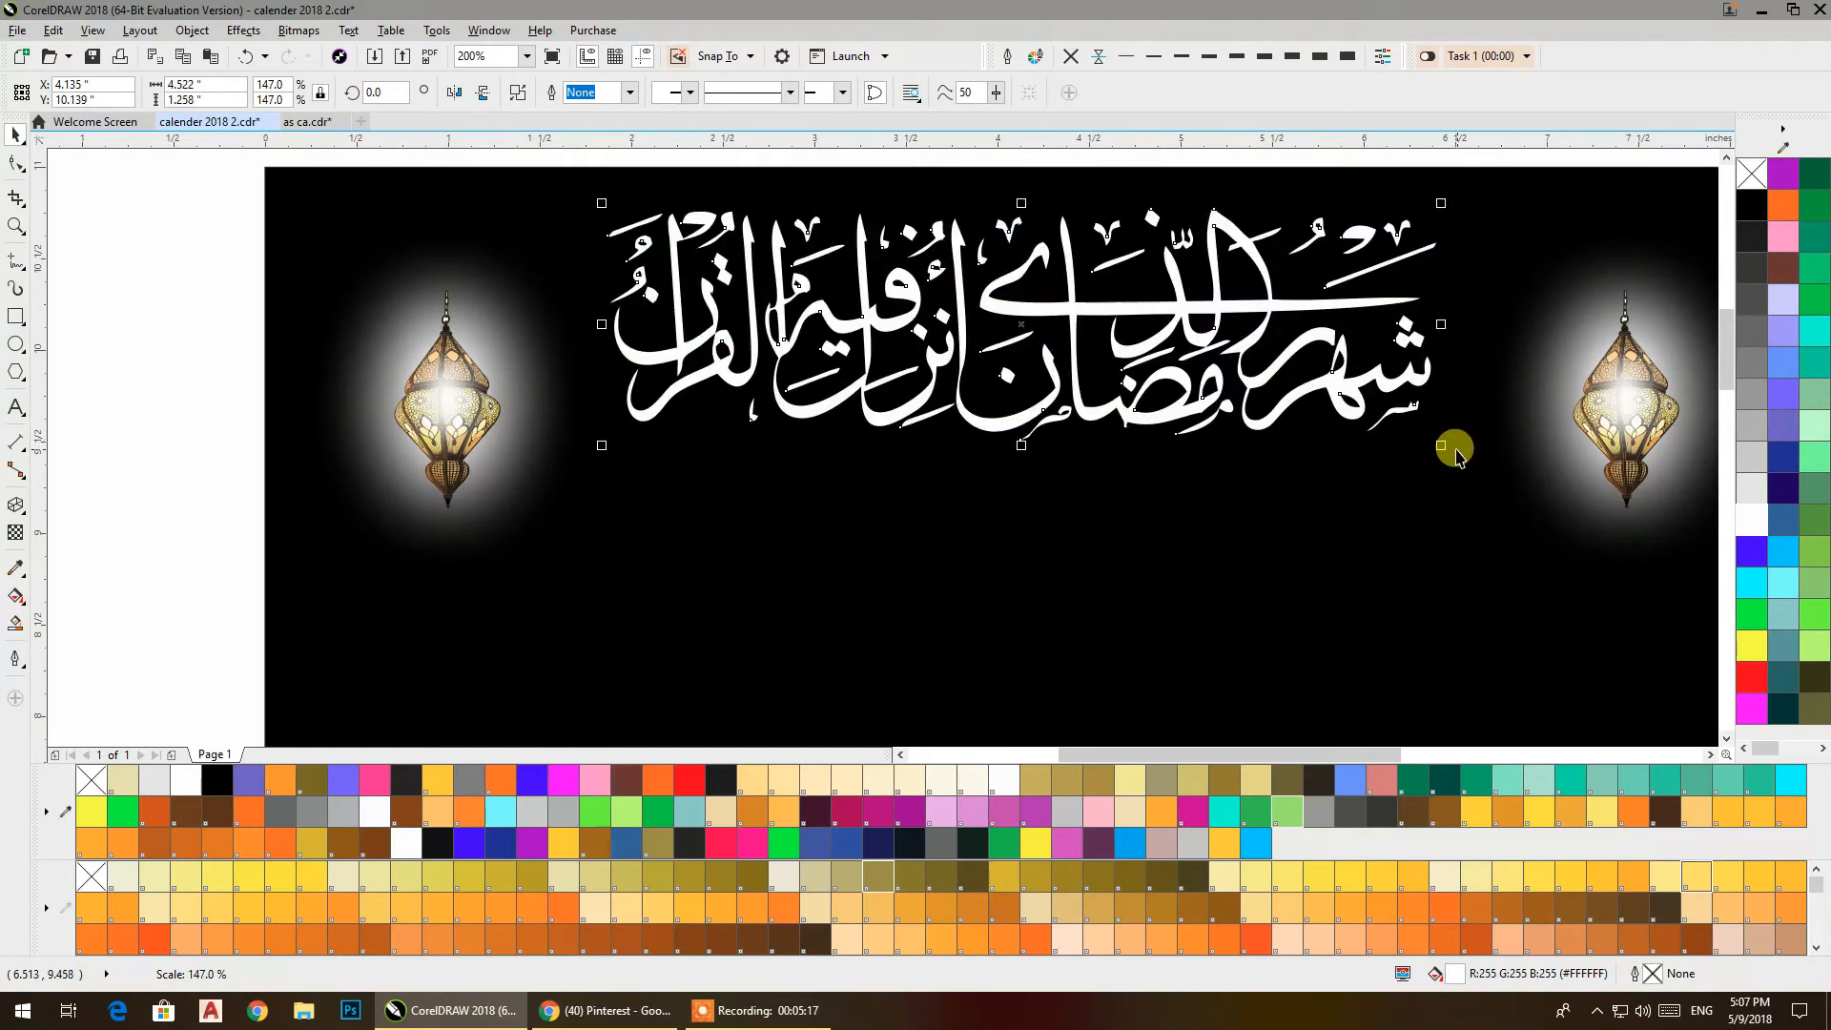
Adjust the height of the calligraphy between the lanterns and fill it turquoise.
{"action": "left_click", "coordinate": [1607, 392], "text": "shift"}
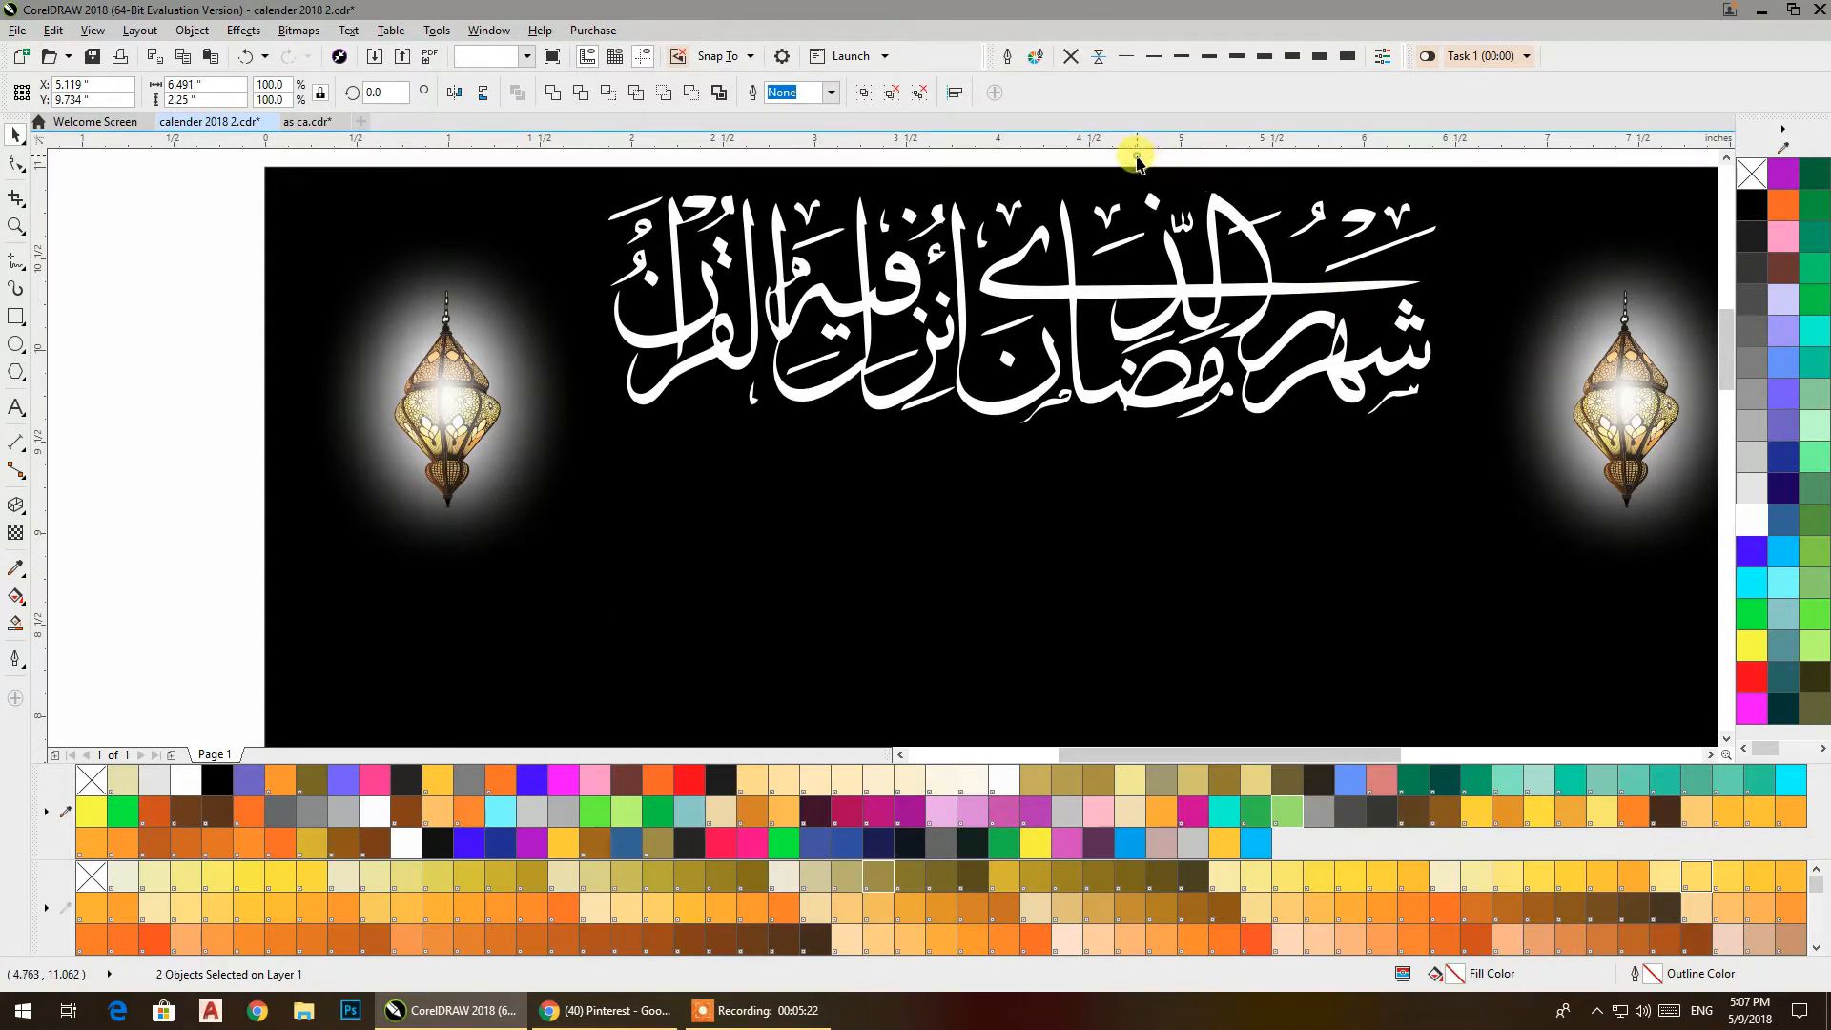
{"action": "left_click", "coordinate": [1130, 295]}
{"action": "left_click_drag", "start_coordinate": [1129, 291], "coordinate": [1129, 305]}
{"action": "left_click", "coordinate": [1237, 815]}
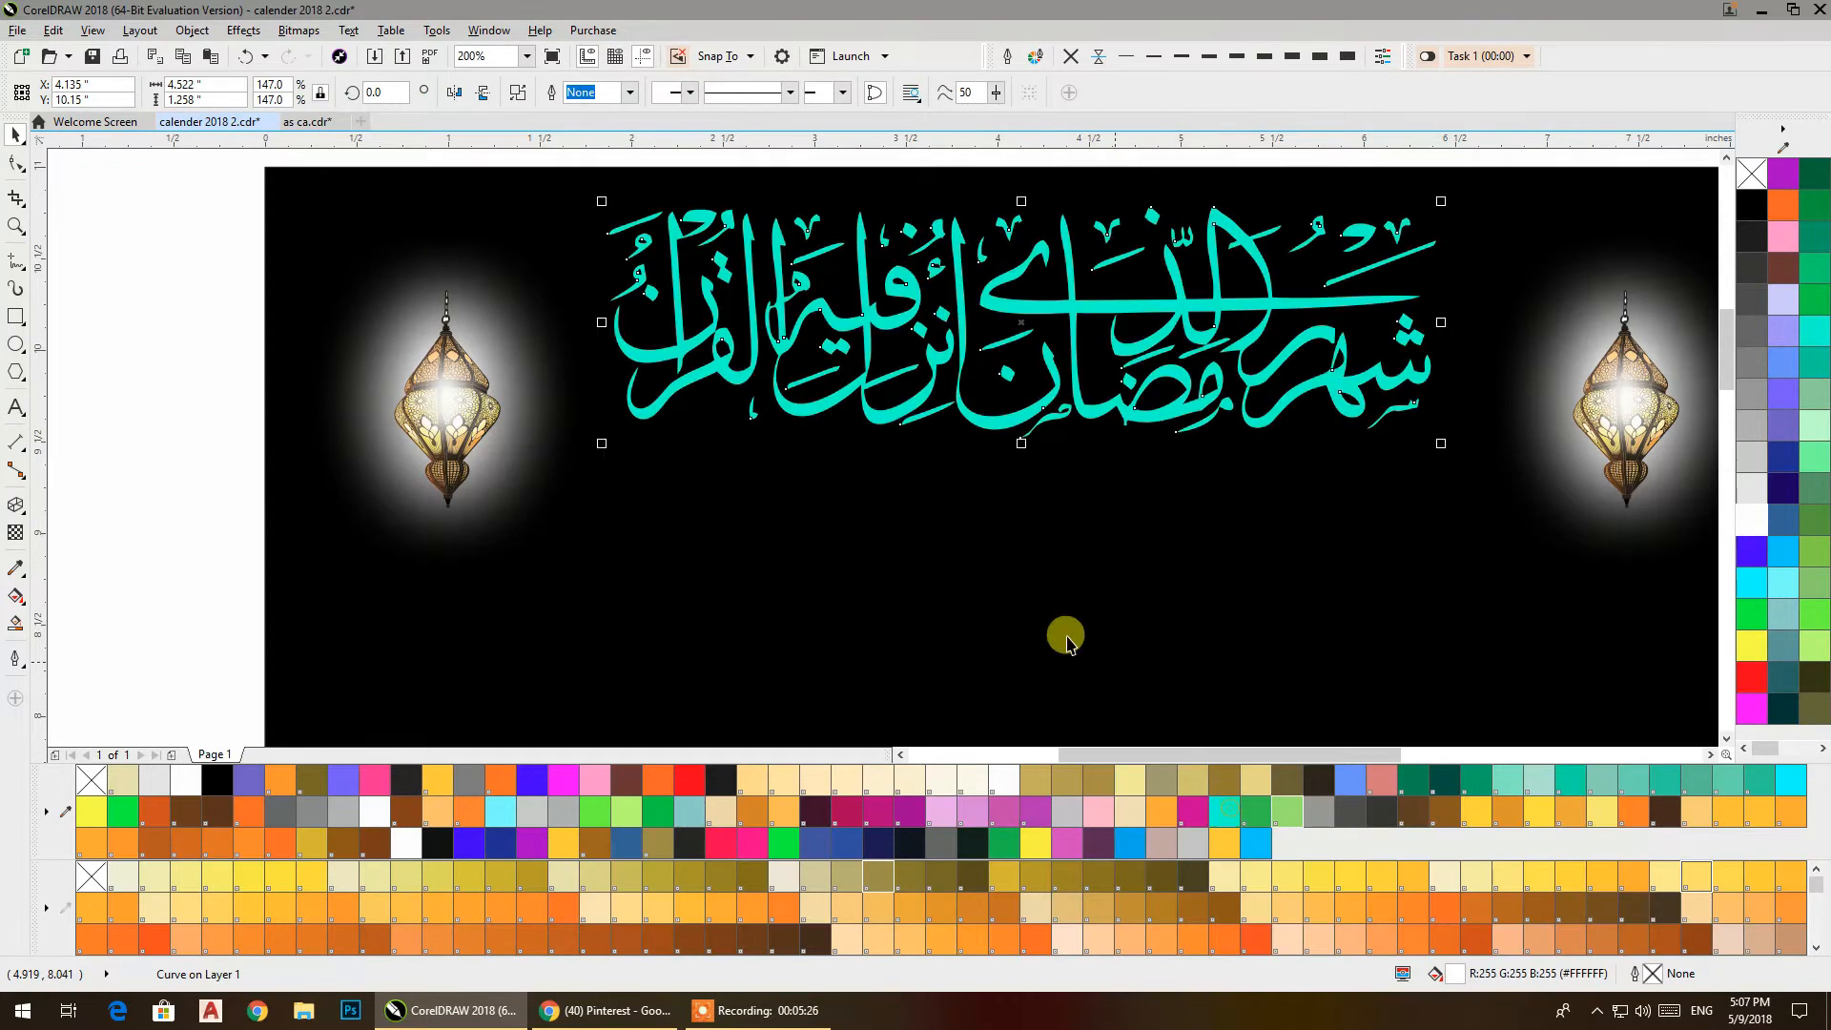
Move the bowl-shaped Arabic calligraphy onto the page above the green heading and enlarge it to about 4.45 by 2.96 inches.
{"action": "left_click", "coordinate": [204, 361]}
{"action": "scroll", "coordinate": [742, 423], "scroll_direction": "down", "scroll_amount": 3}
{"action": "left_click_drag", "start_coordinate": [727, 369], "coordinate": [889, 246]}
{"action": "scroll", "coordinate": [1166, 375], "scroll_direction": "up", "scroll_amount": 1}
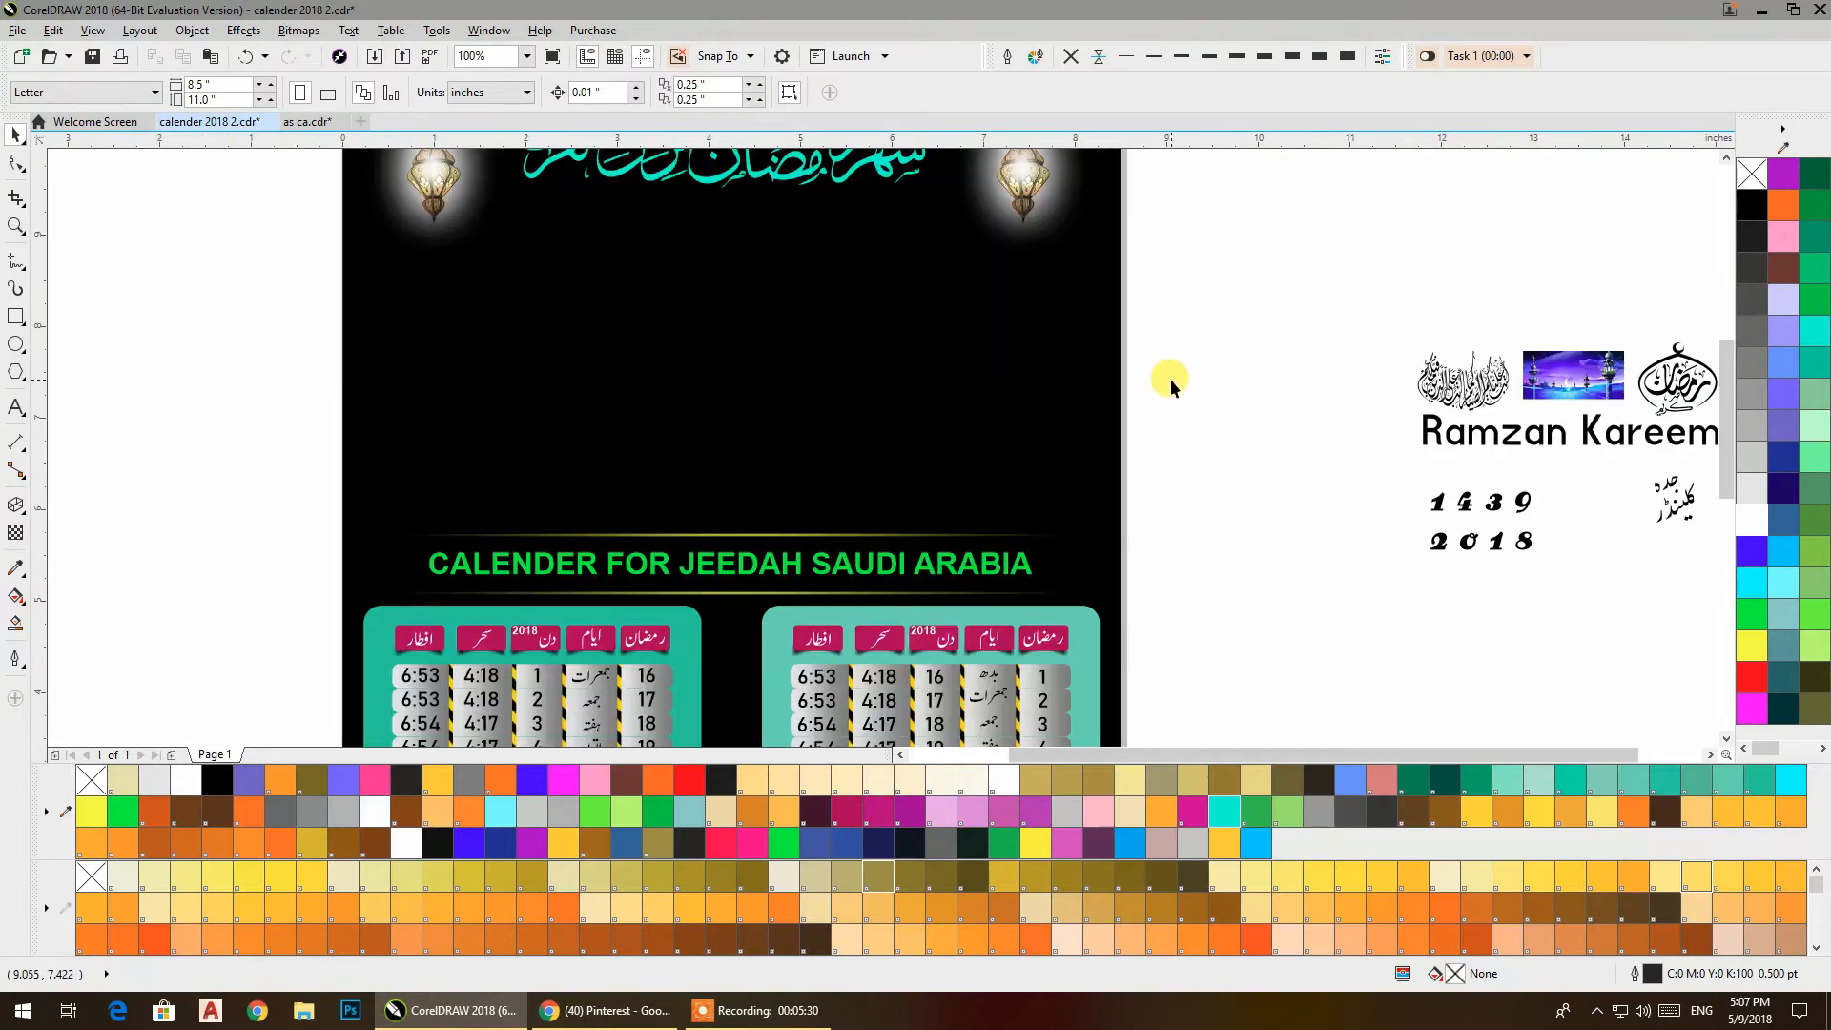
{"action": "left_click_drag", "start_coordinate": [1452, 399], "coordinate": [800, 393]}
{"action": "left_click_drag", "start_coordinate": [626, 355], "coordinate": [973, 526]}
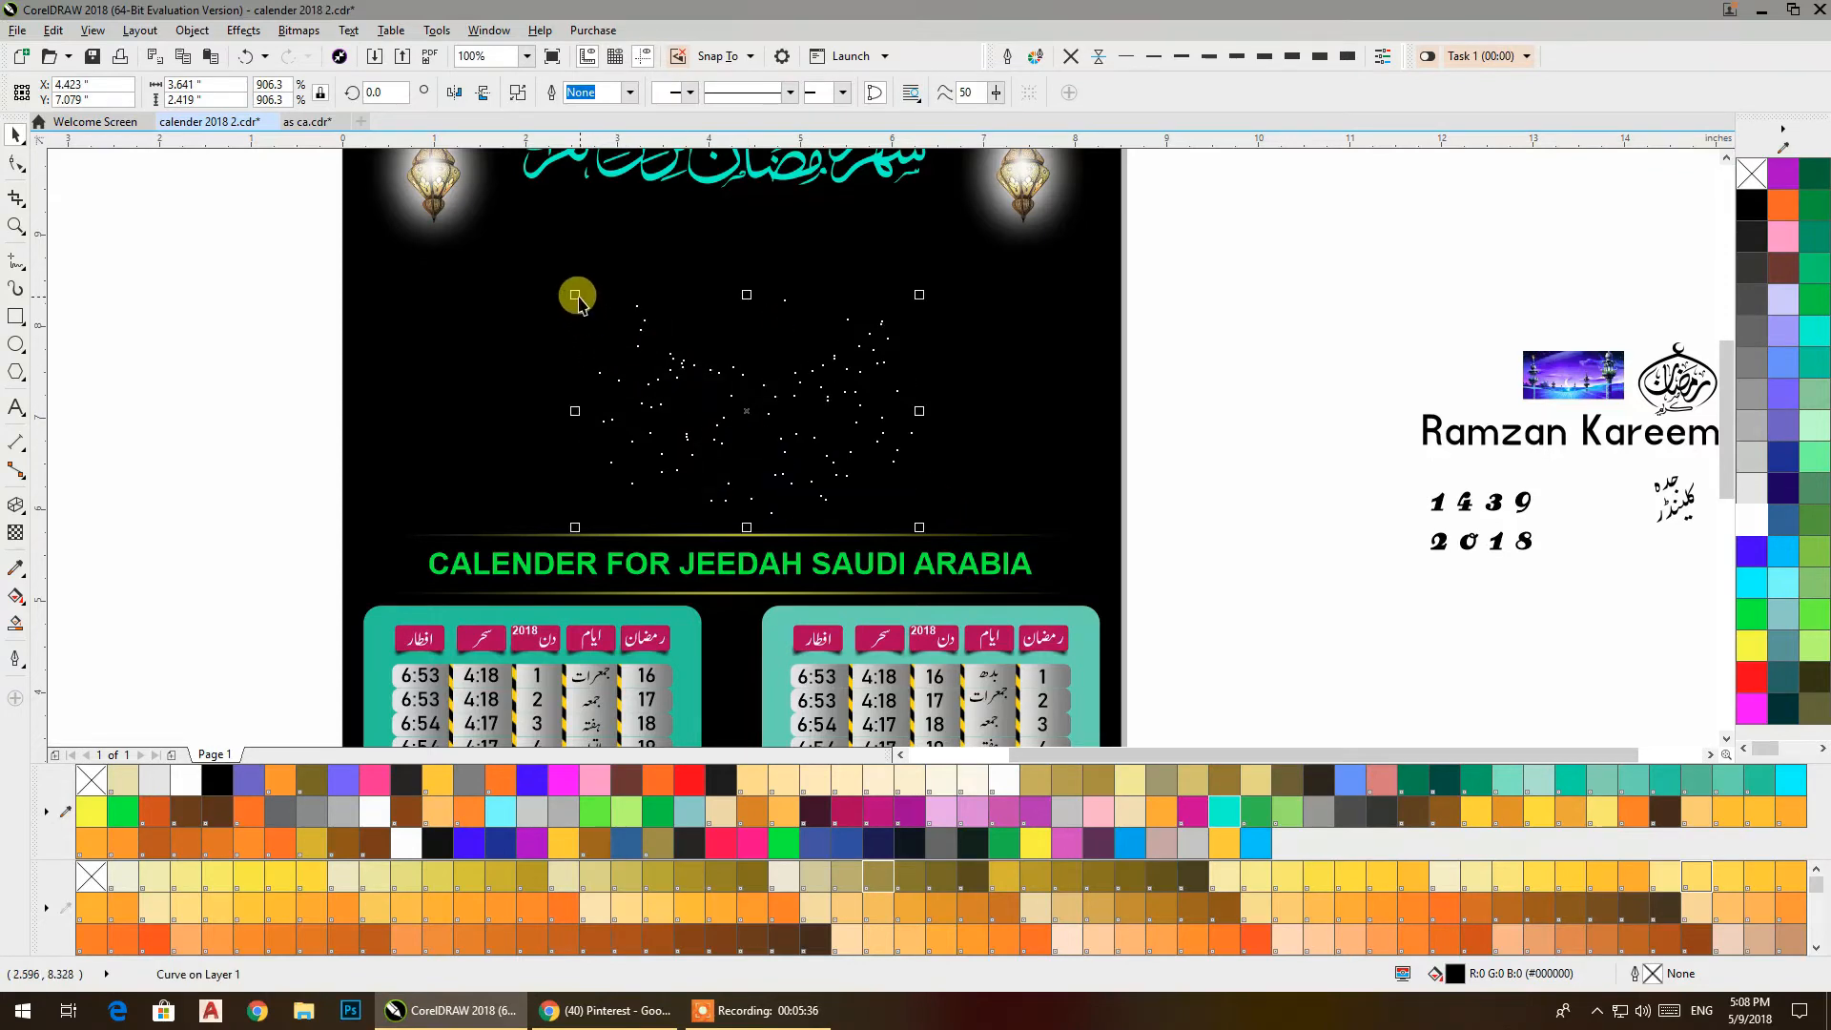
{"action": "left_click_drag", "start_coordinate": [577, 296], "coordinate": [500, 250]}
Centre the bowl-shaped calligraphy horizontally on the black page background and fill it yellow.
{"action": "left_click", "coordinate": [1098, 362], "text": "shift"}
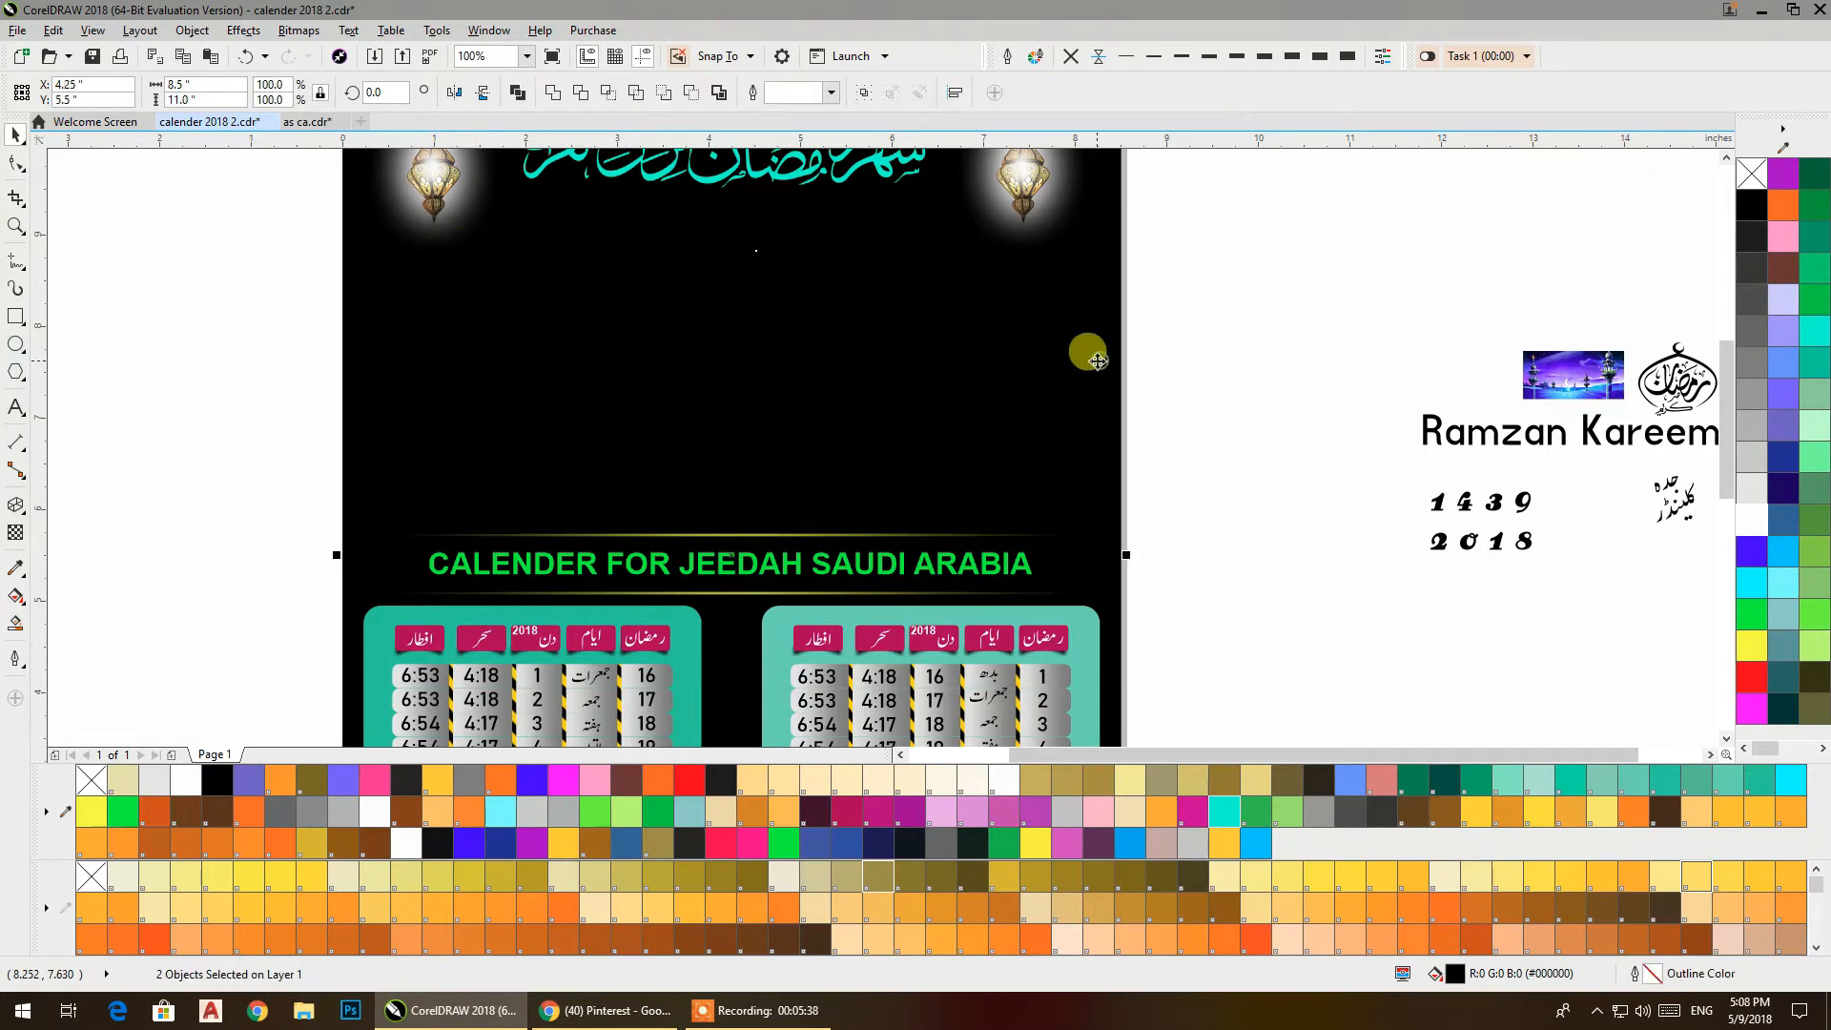
{"action": "left_click_drag", "start_coordinate": [1127, 203], "coordinate": [401, 532]}
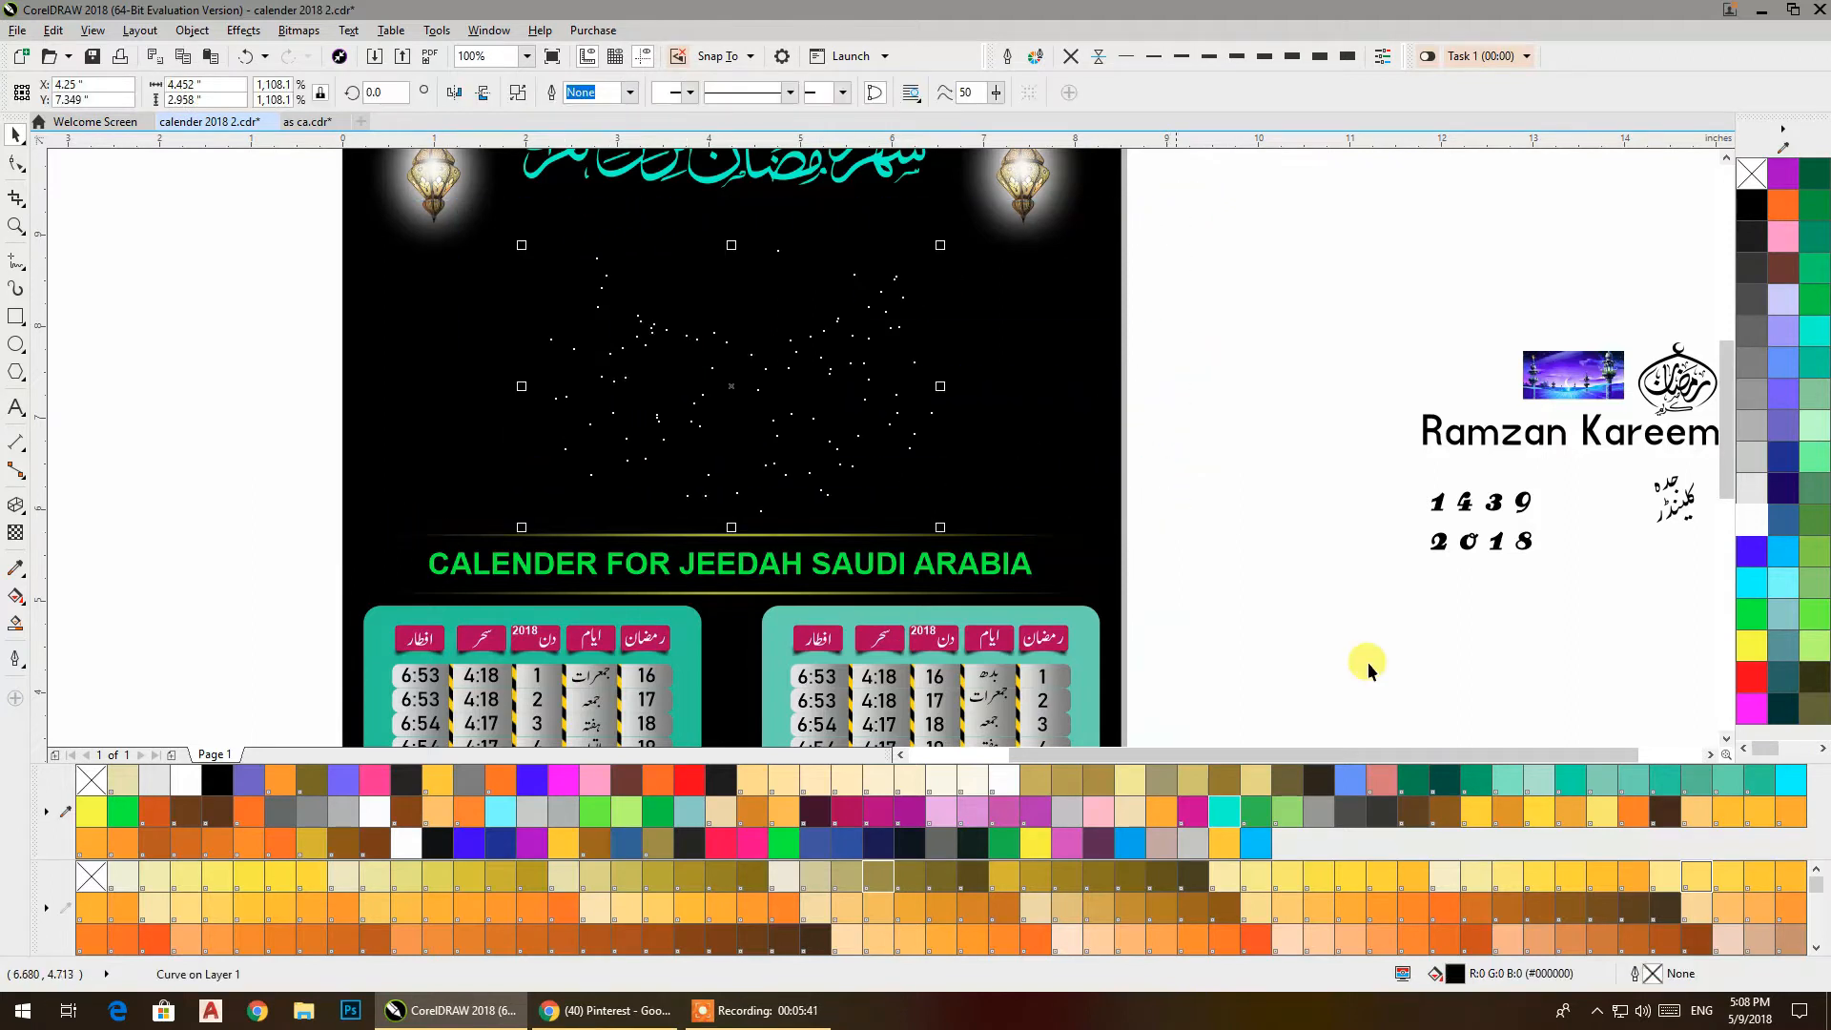
{"action": "left_click", "coordinate": [1746, 646]}
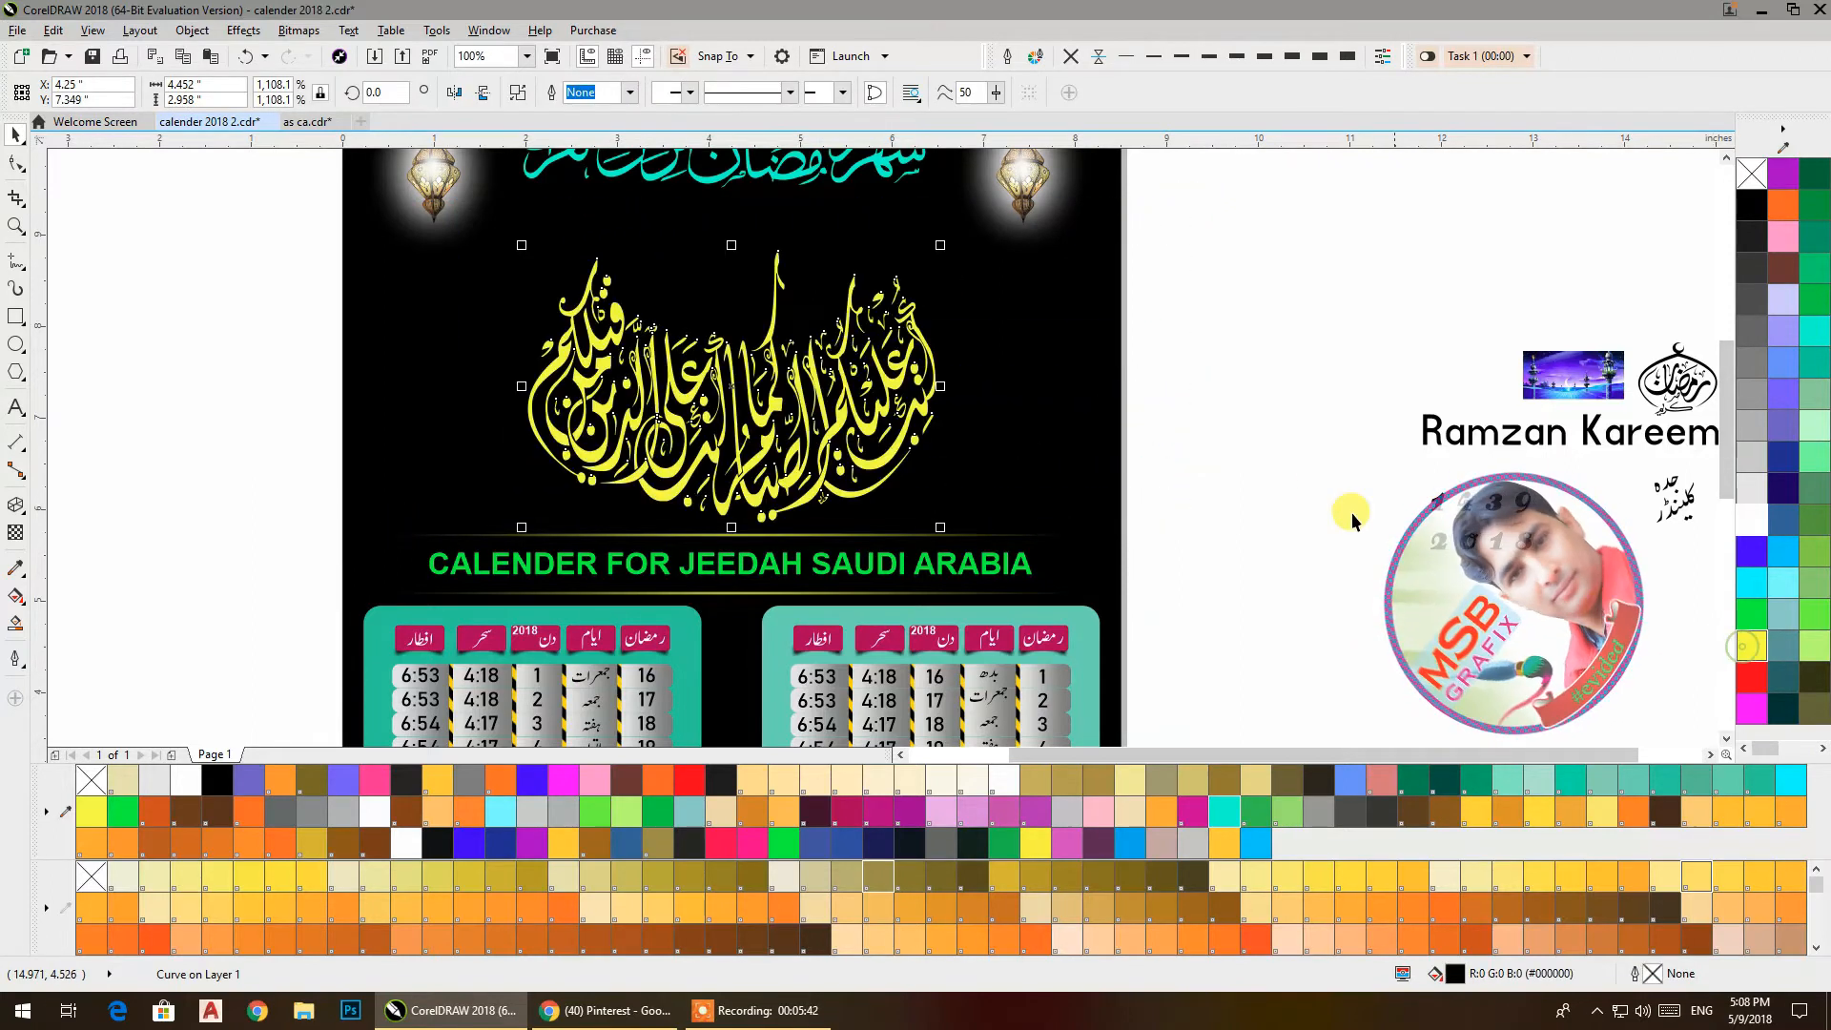
{"action": "left_click", "coordinate": [1269, 489]}
Enlarge the purple night-sky minaret picture to about 8.66 by 4.12 inches and move it beside the page's left edge.
{"action": "left_click", "coordinate": [1551, 383]}
{"action": "left_click_drag", "start_coordinate": [1517, 344], "coordinate": [1171, 211]}
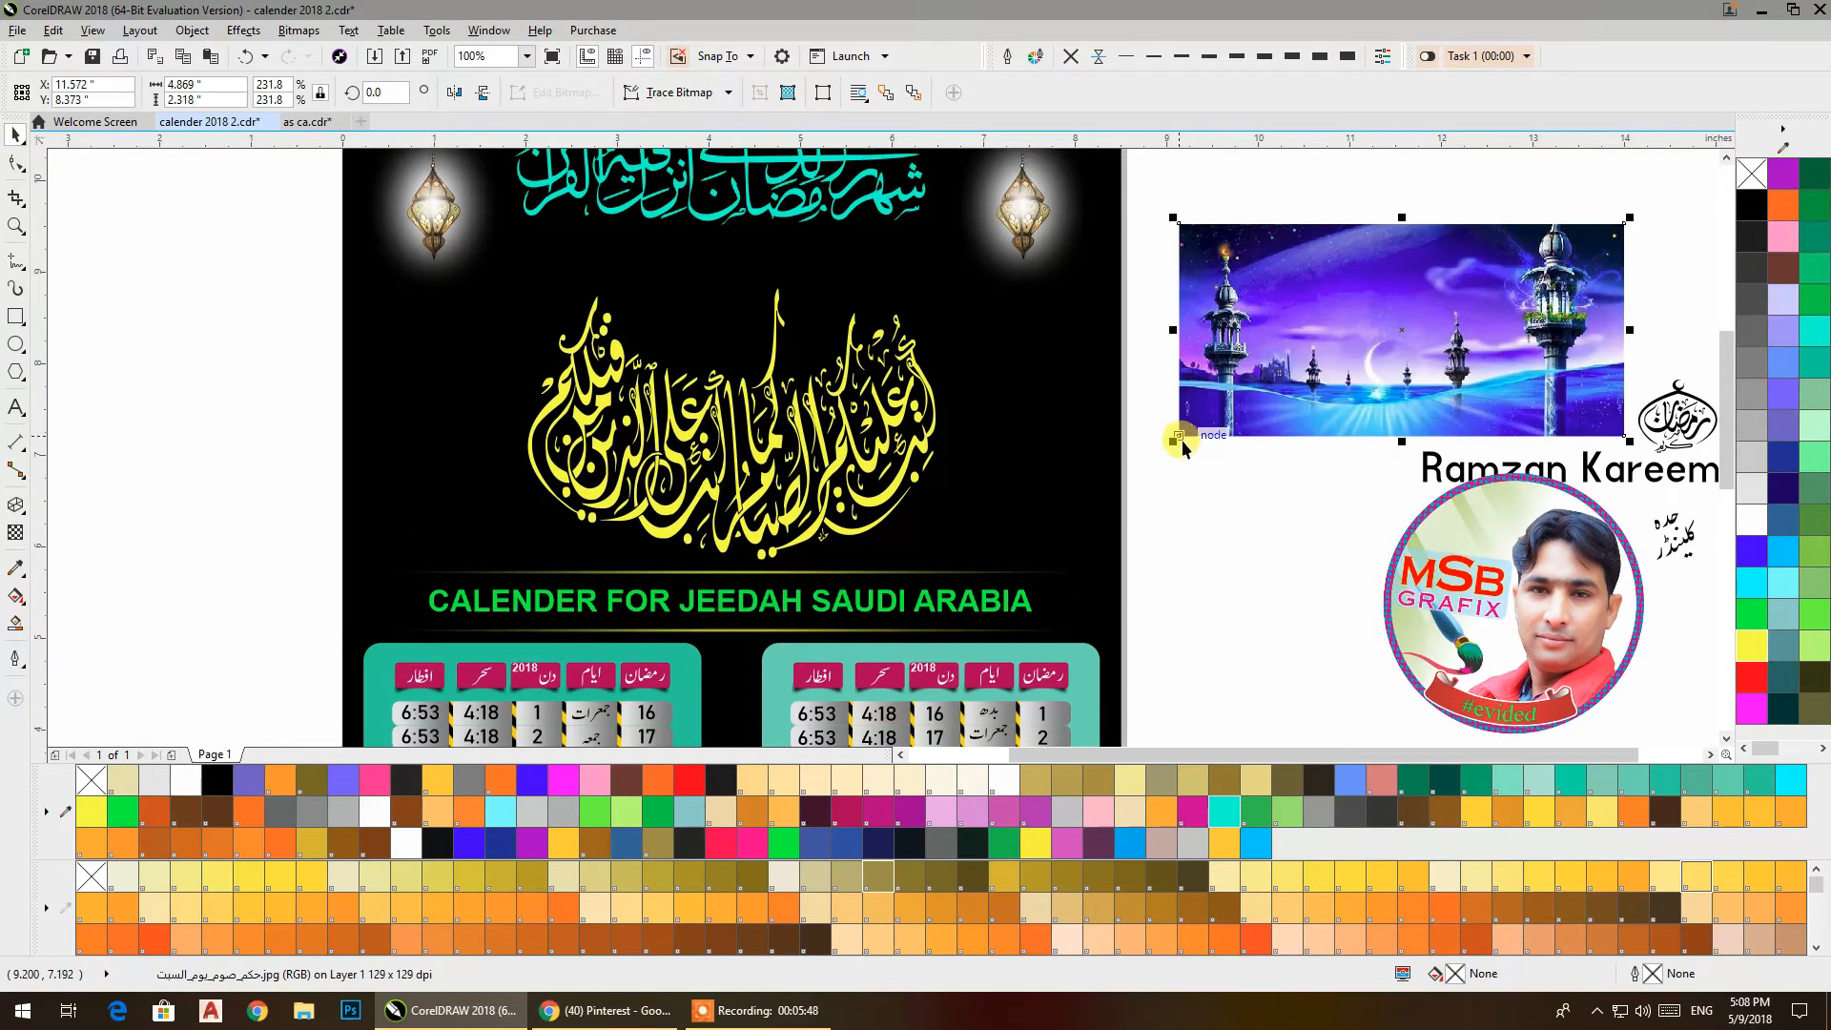
{"action": "left_click_drag", "start_coordinate": [1173, 441], "coordinate": [1018, 606]}
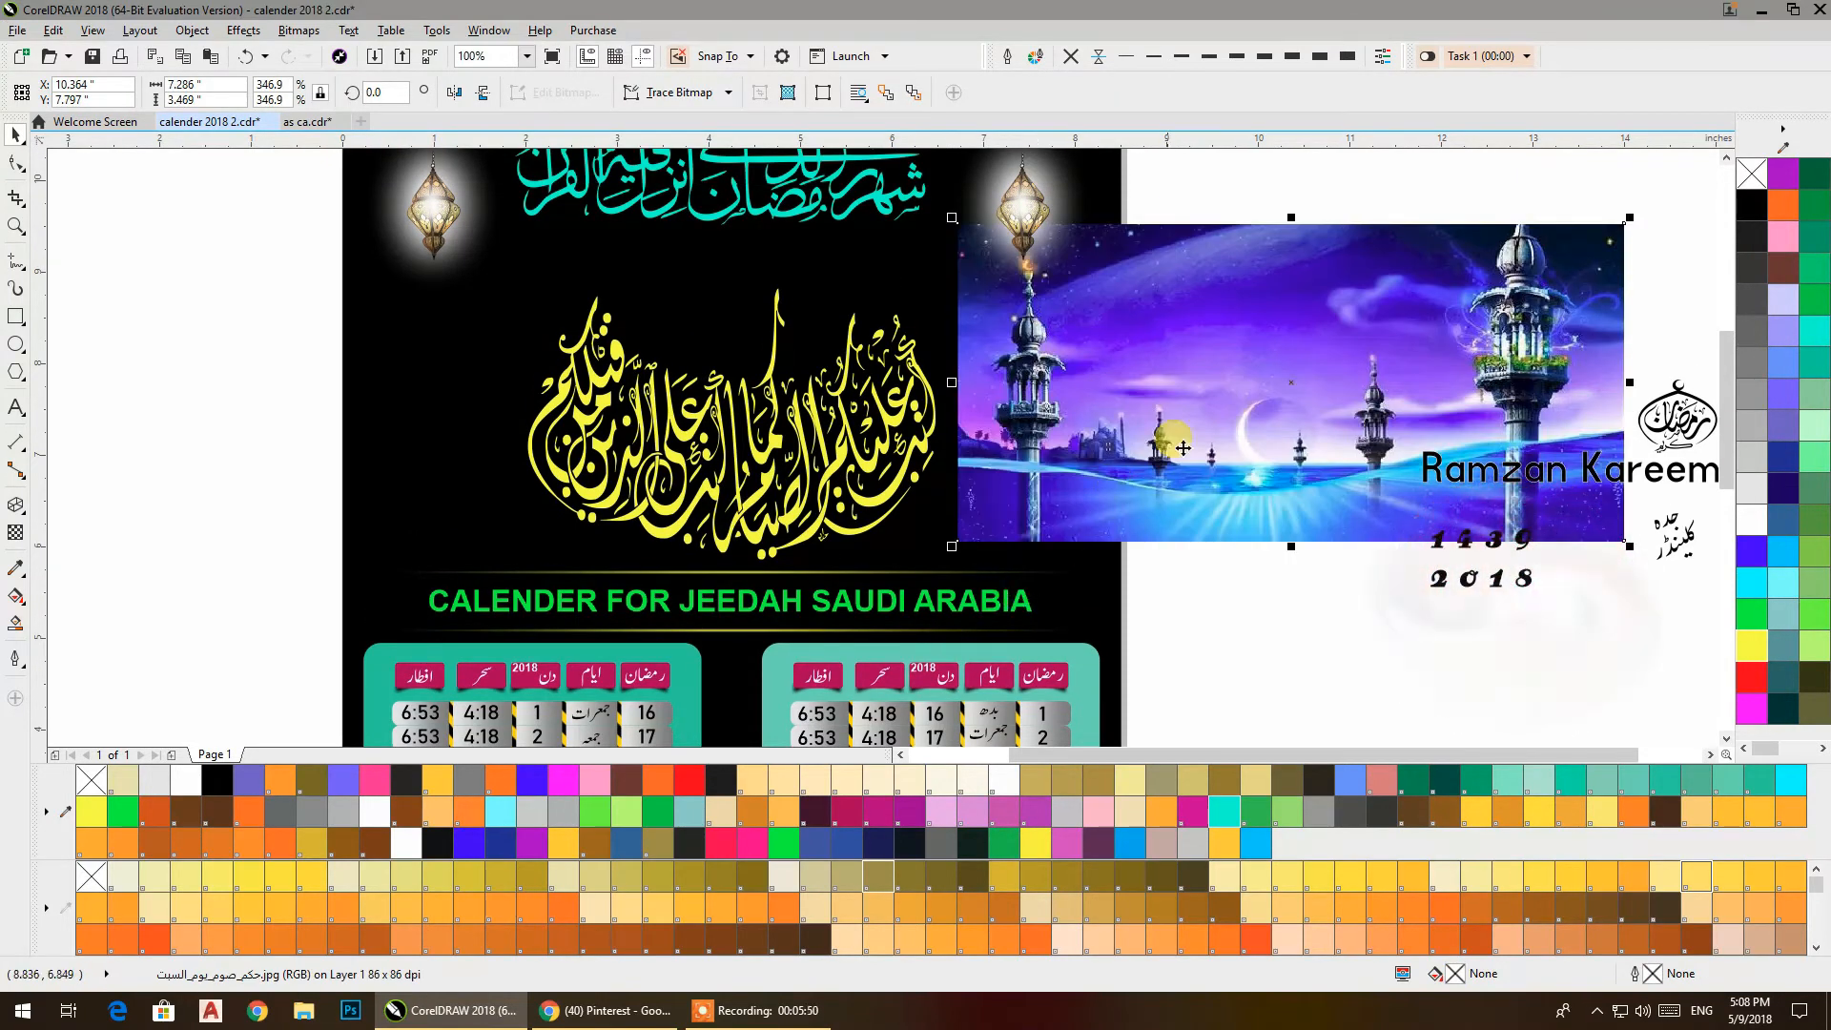
{"action": "left_click_drag", "start_coordinate": [1327, 387], "coordinate": [44, 375]}
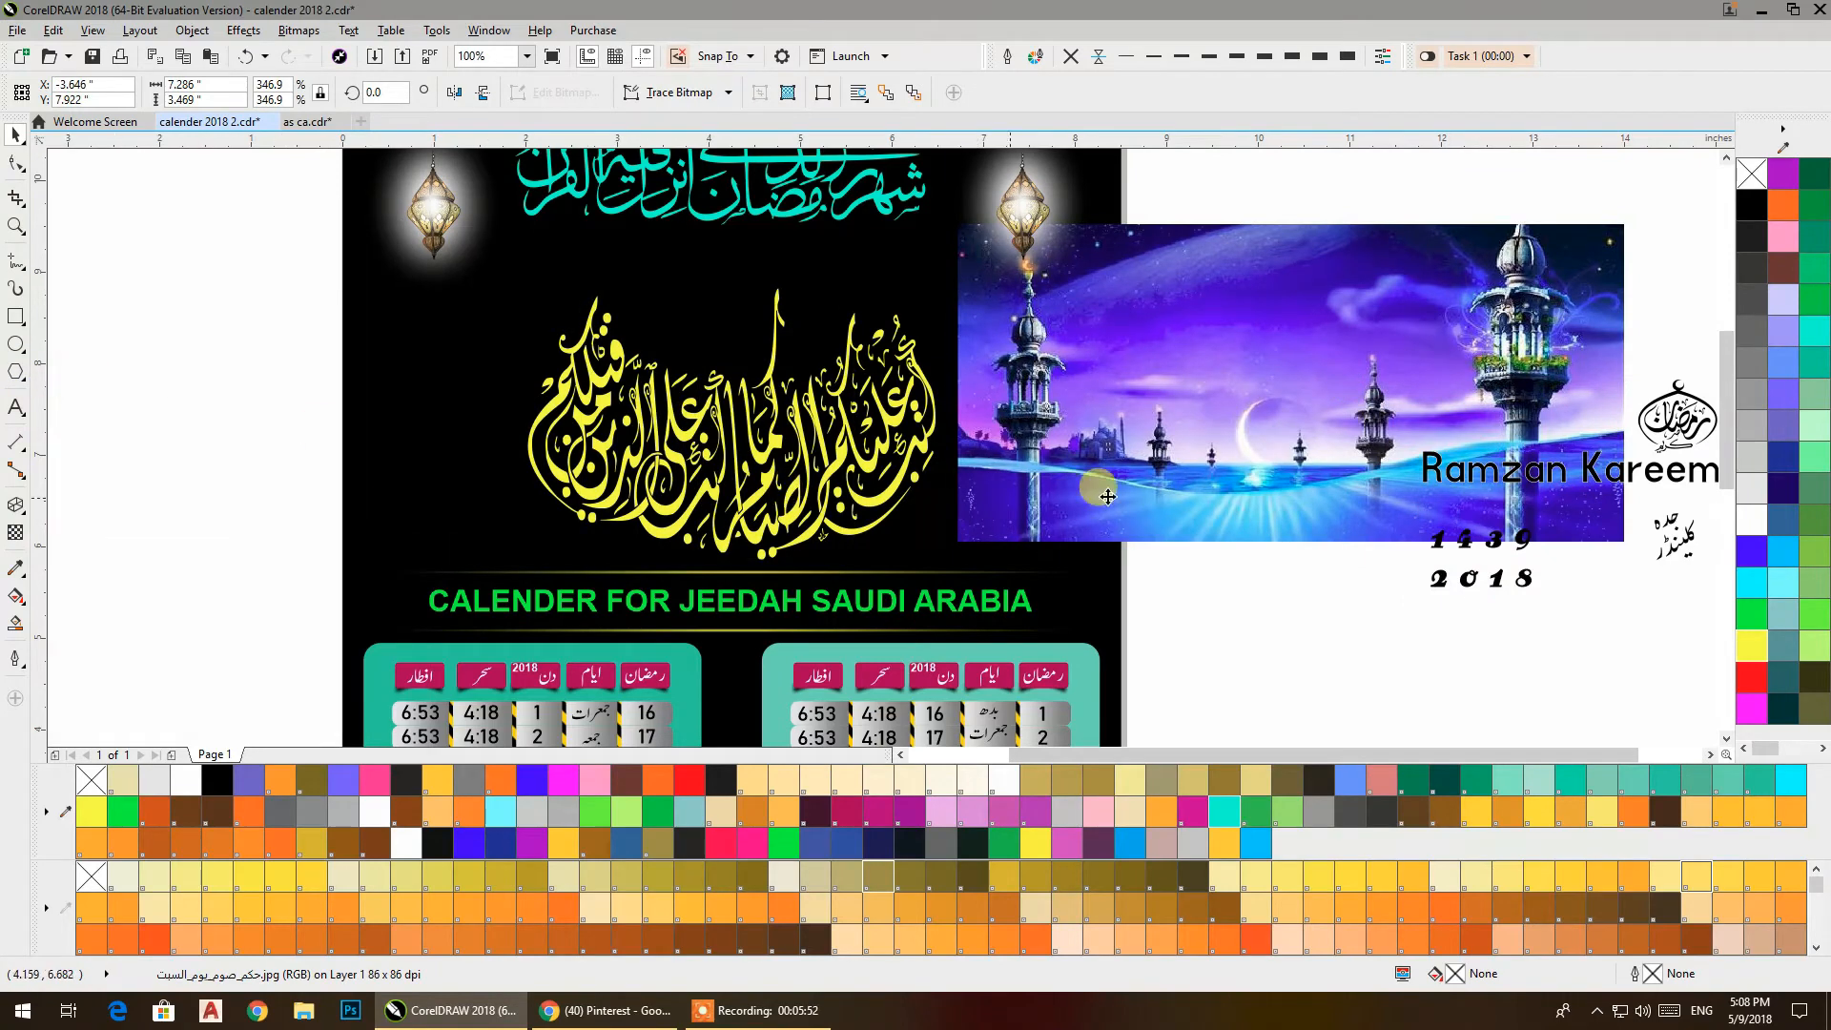
{"action": "left_click_drag", "start_coordinate": [1580, 380], "coordinate": [212, 387]}
{"action": "left_click_drag", "start_coordinate": [324, 448], "coordinate": [839, 458]}
{"action": "left_click_drag", "start_coordinate": [778, 565], "coordinate": [900, 685]}
{"action": "left_click_drag", "start_coordinate": [713, 515], "coordinate": [628, 469]}
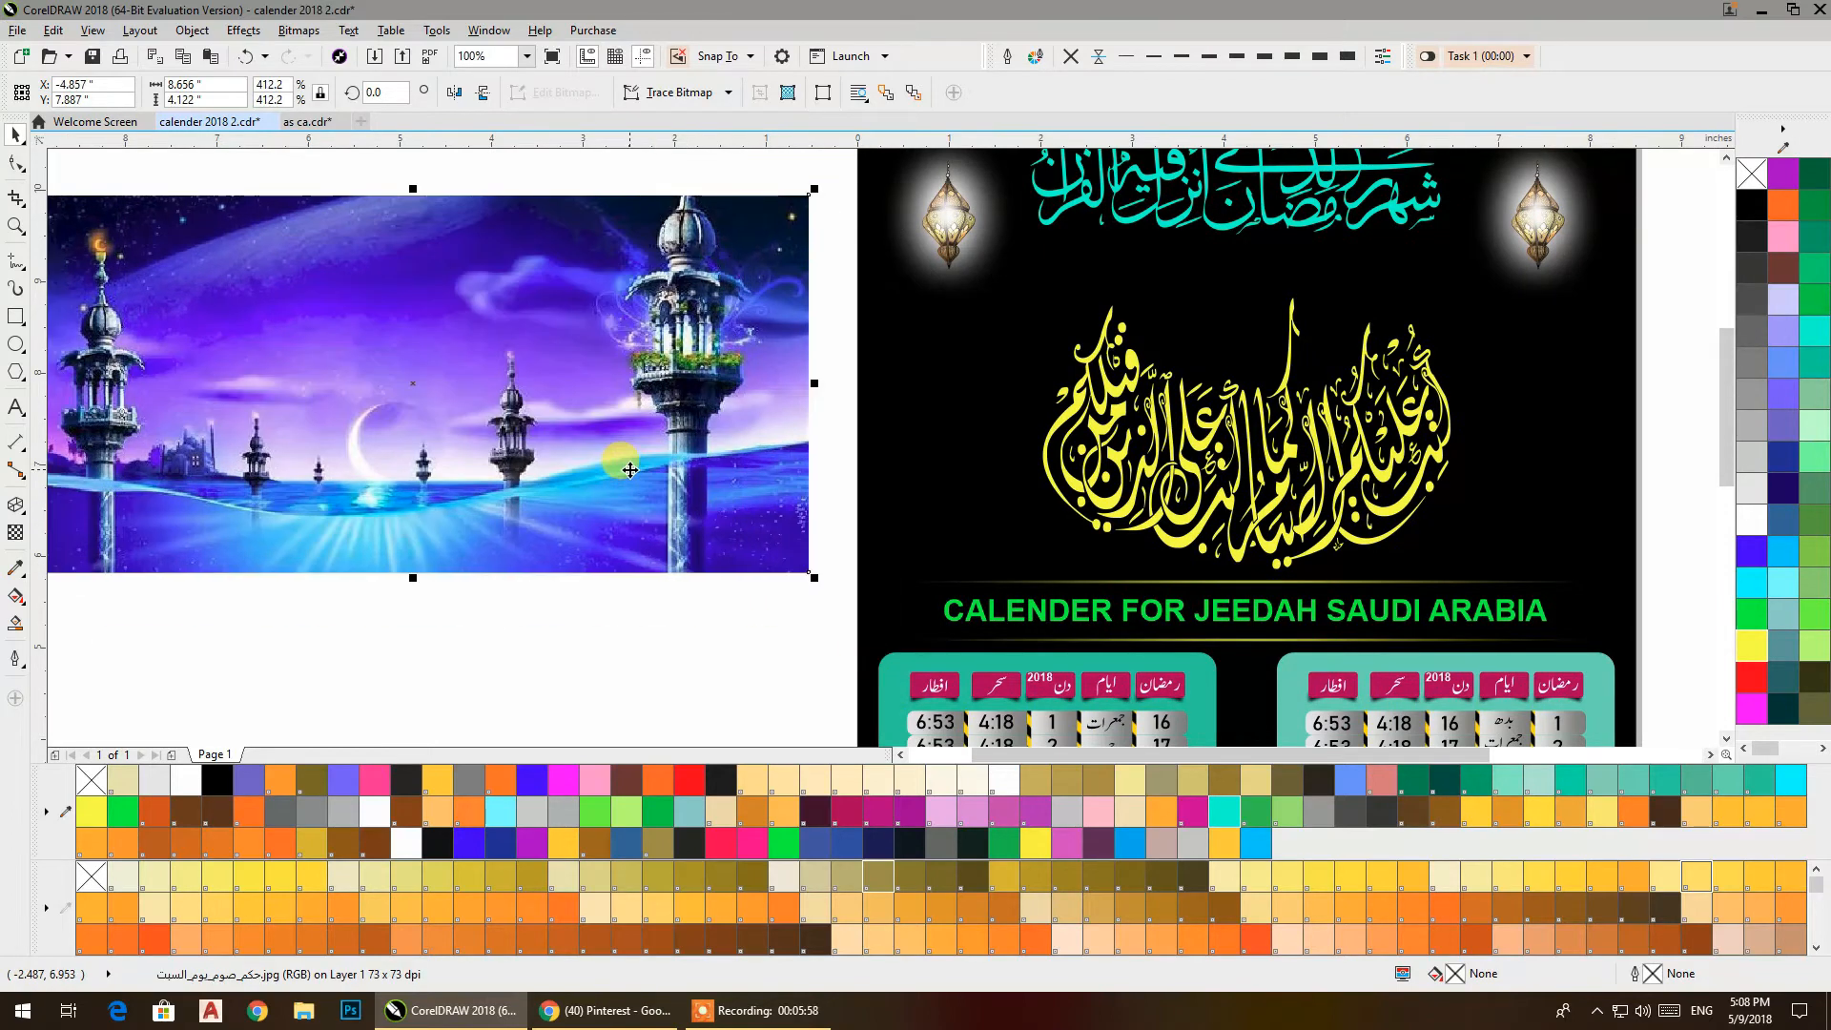
PowerClip the minaret picture inside the black page background rectangle.
{"action": "right_click", "coordinate": [627, 469]}
{"action": "left_click", "coordinate": [714, 454]}
{"action": "left_click", "coordinate": [909, 387]}
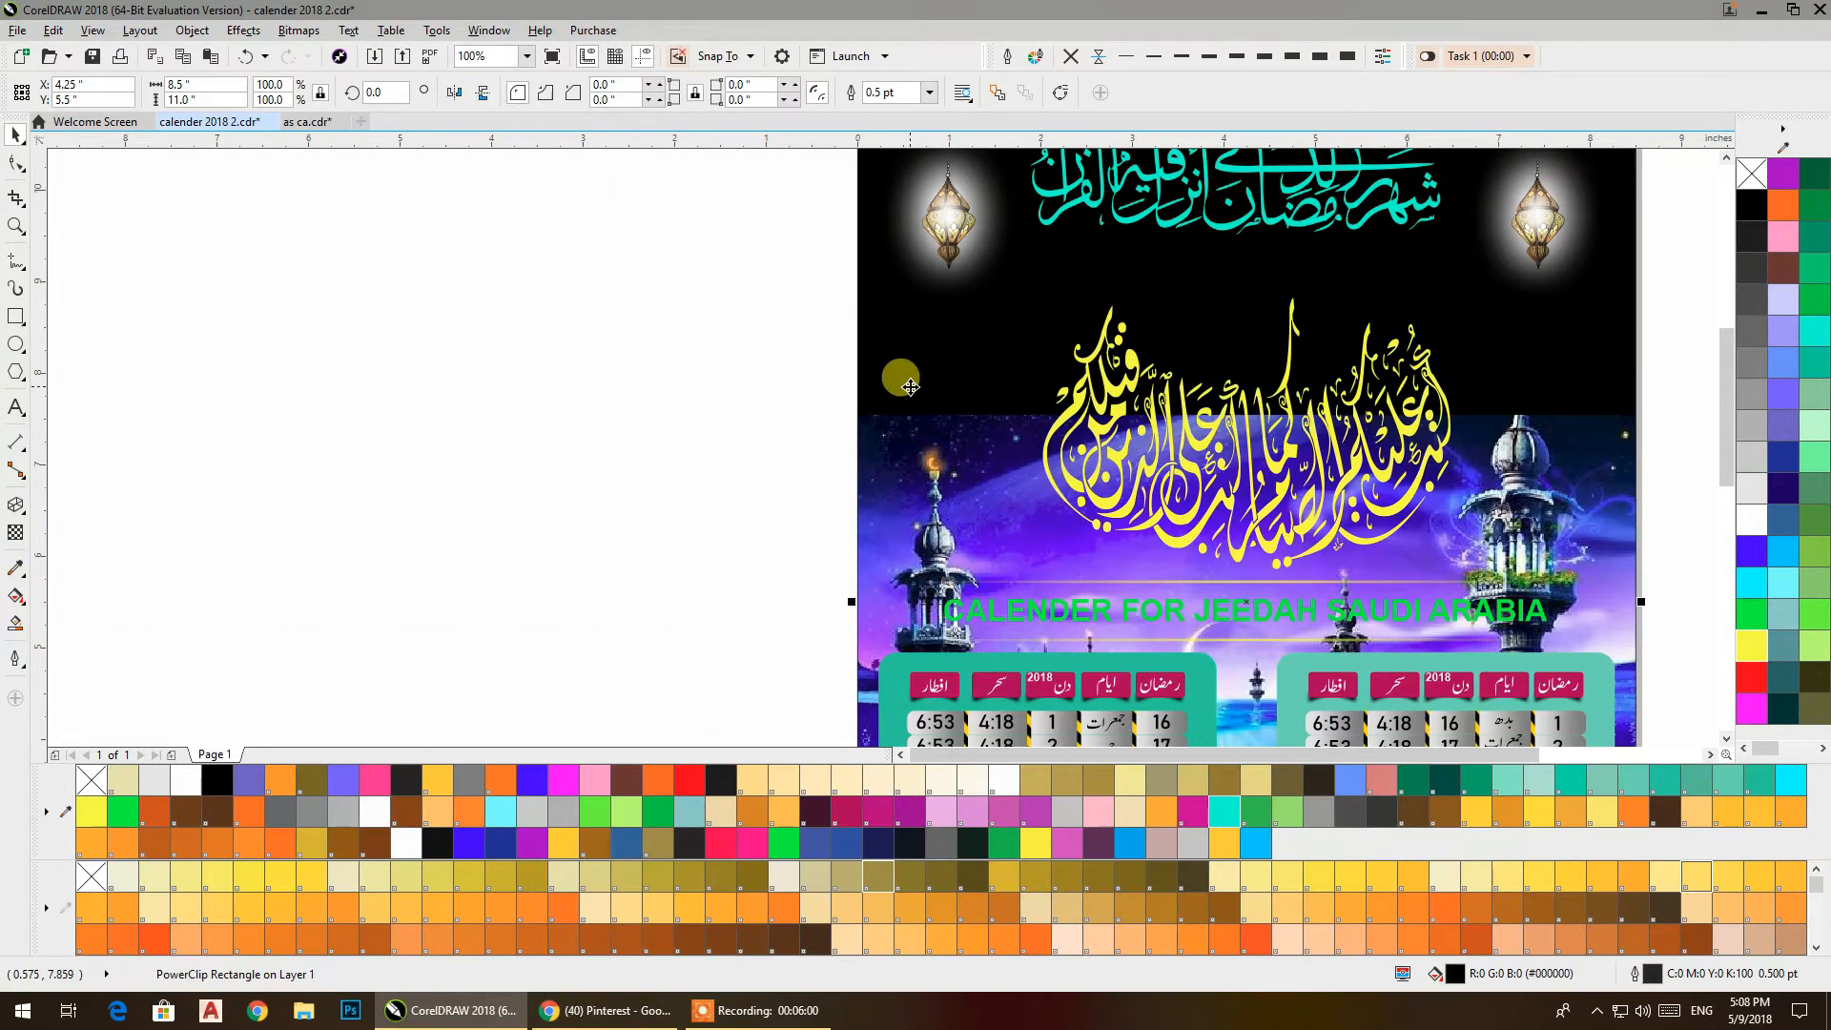
Edit the background's PowerClip contents and move the minaret picture up to the page's top edge.
{"action": "left_click", "coordinate": [927, 404], "text": "ctrl"}
{"action": "left_click", "coordinate": [983, 437]}
{"action": "left_click_drag", "start_coordinate": [1059, 451], "coordinate": [1043, 184]}
{"action": "left_click_drag", "start_coordinate": [882, 449], "coordinate": [883, 403]}
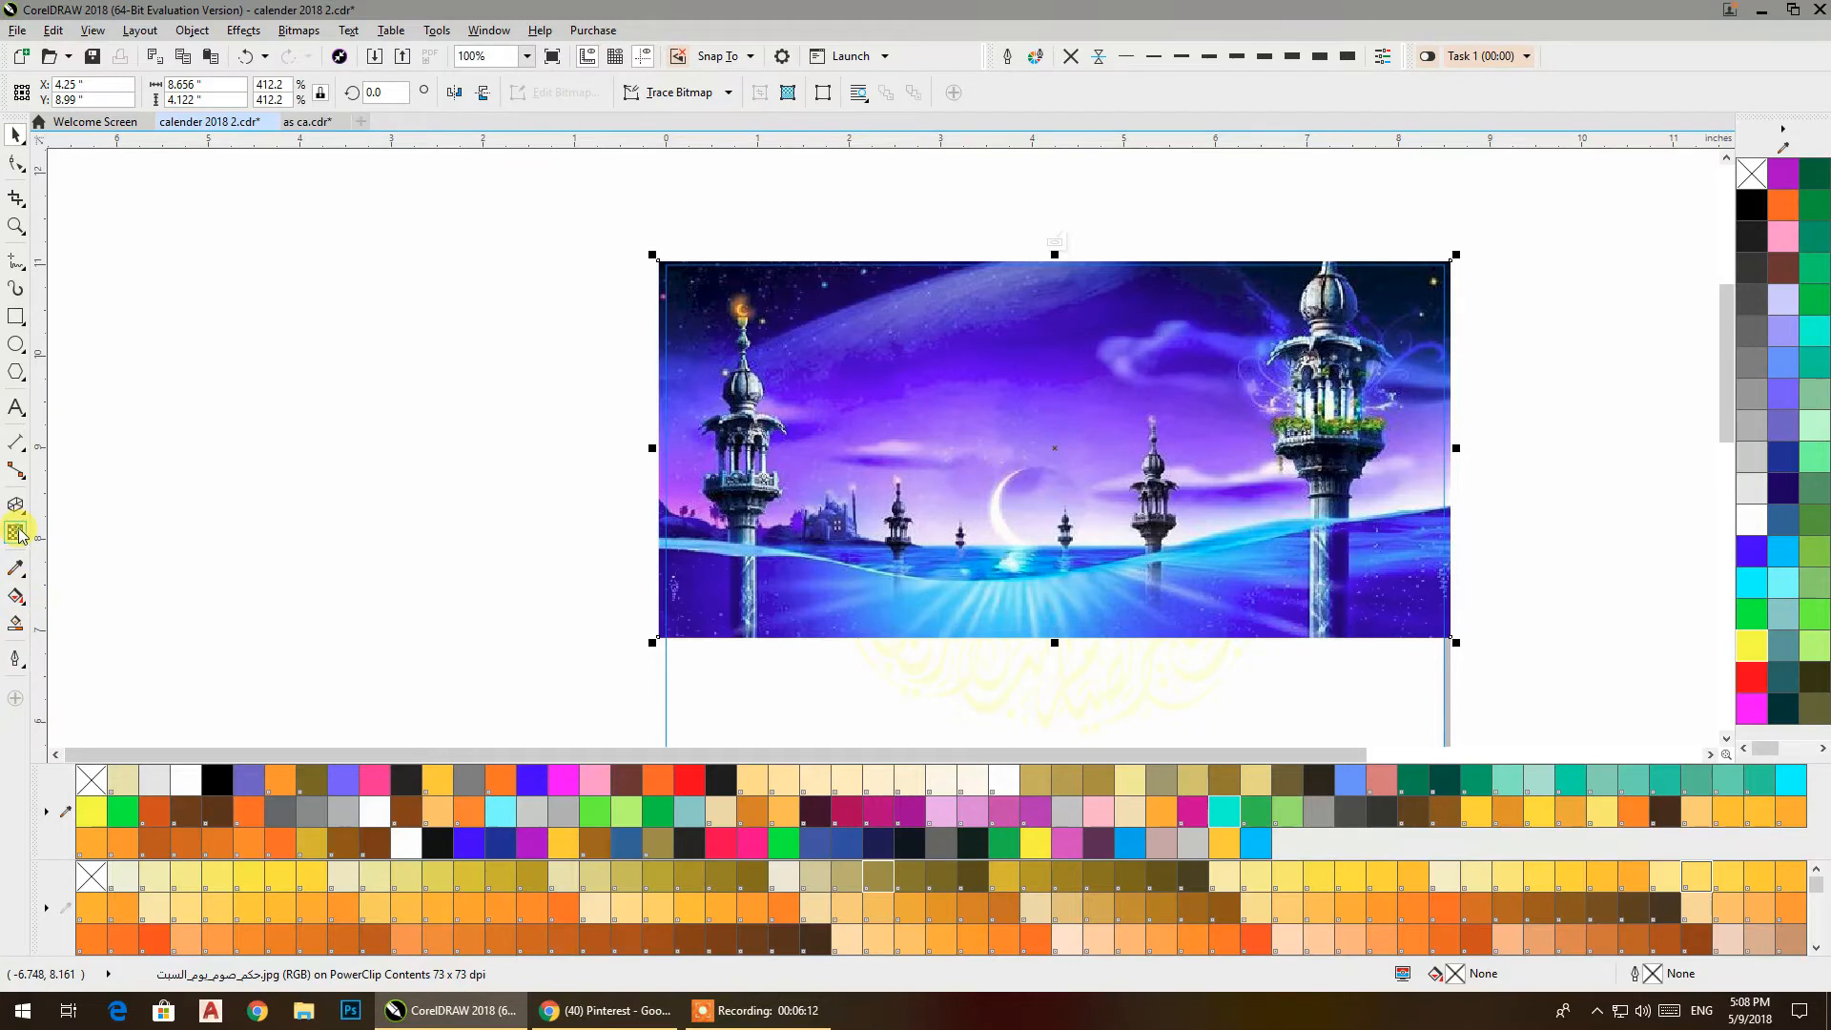
Fade out the minaret picture's lower edge with a vertical transparency and finish editing the PowerClip contents.
{"action": "left_click", "coordinate": [17, 532]}
{"action": "left_click_drag", "start_coordinate": [1048, 556], "coordinate": [1048, 637]}
{"action": "left_click", "coordinate": [16, 134]}
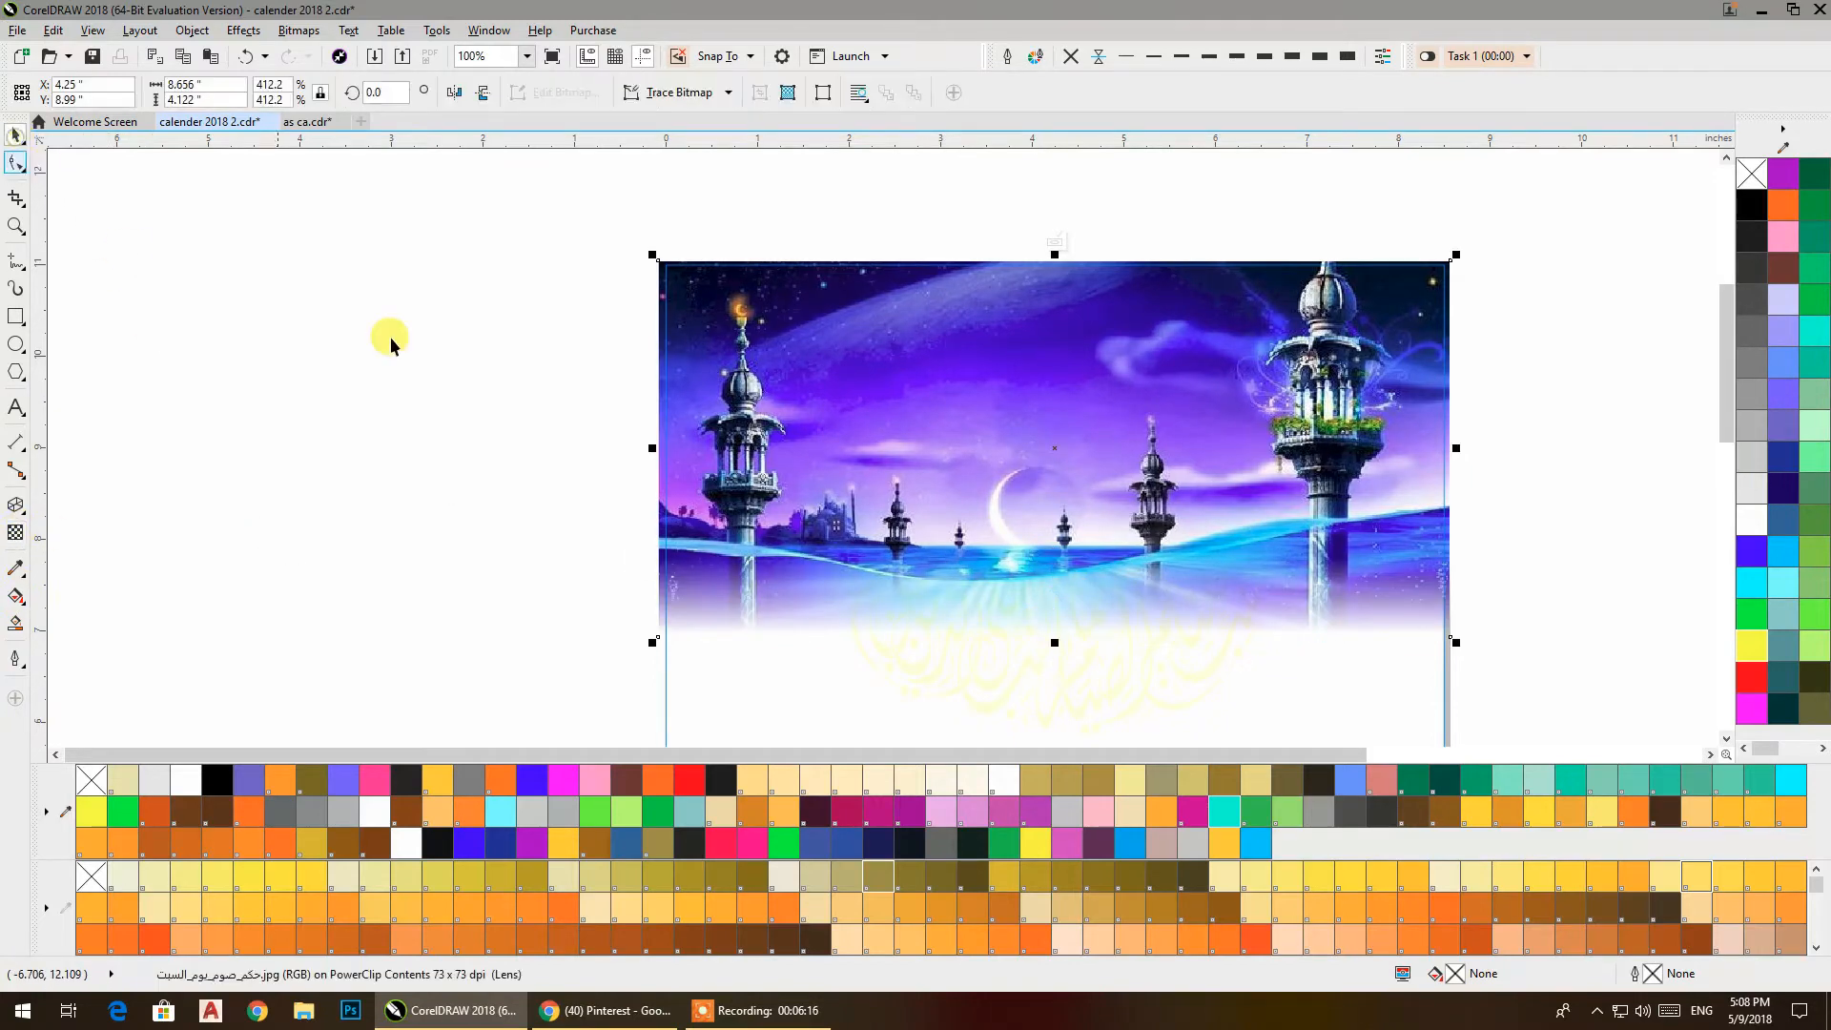
{"action": "left_click", "coordinate": [431, 353], "text": "ctrl"}
{"action": "left_click", "coordinate": [431, 353]}
{"action": "scroll", "coordinate": [448, 384], "scroll_direction": "down", "scroll_amount": 1}
{"action": "left_click_drag", "start_coordinate": [476, 411], "coordinate": [696, 336]}
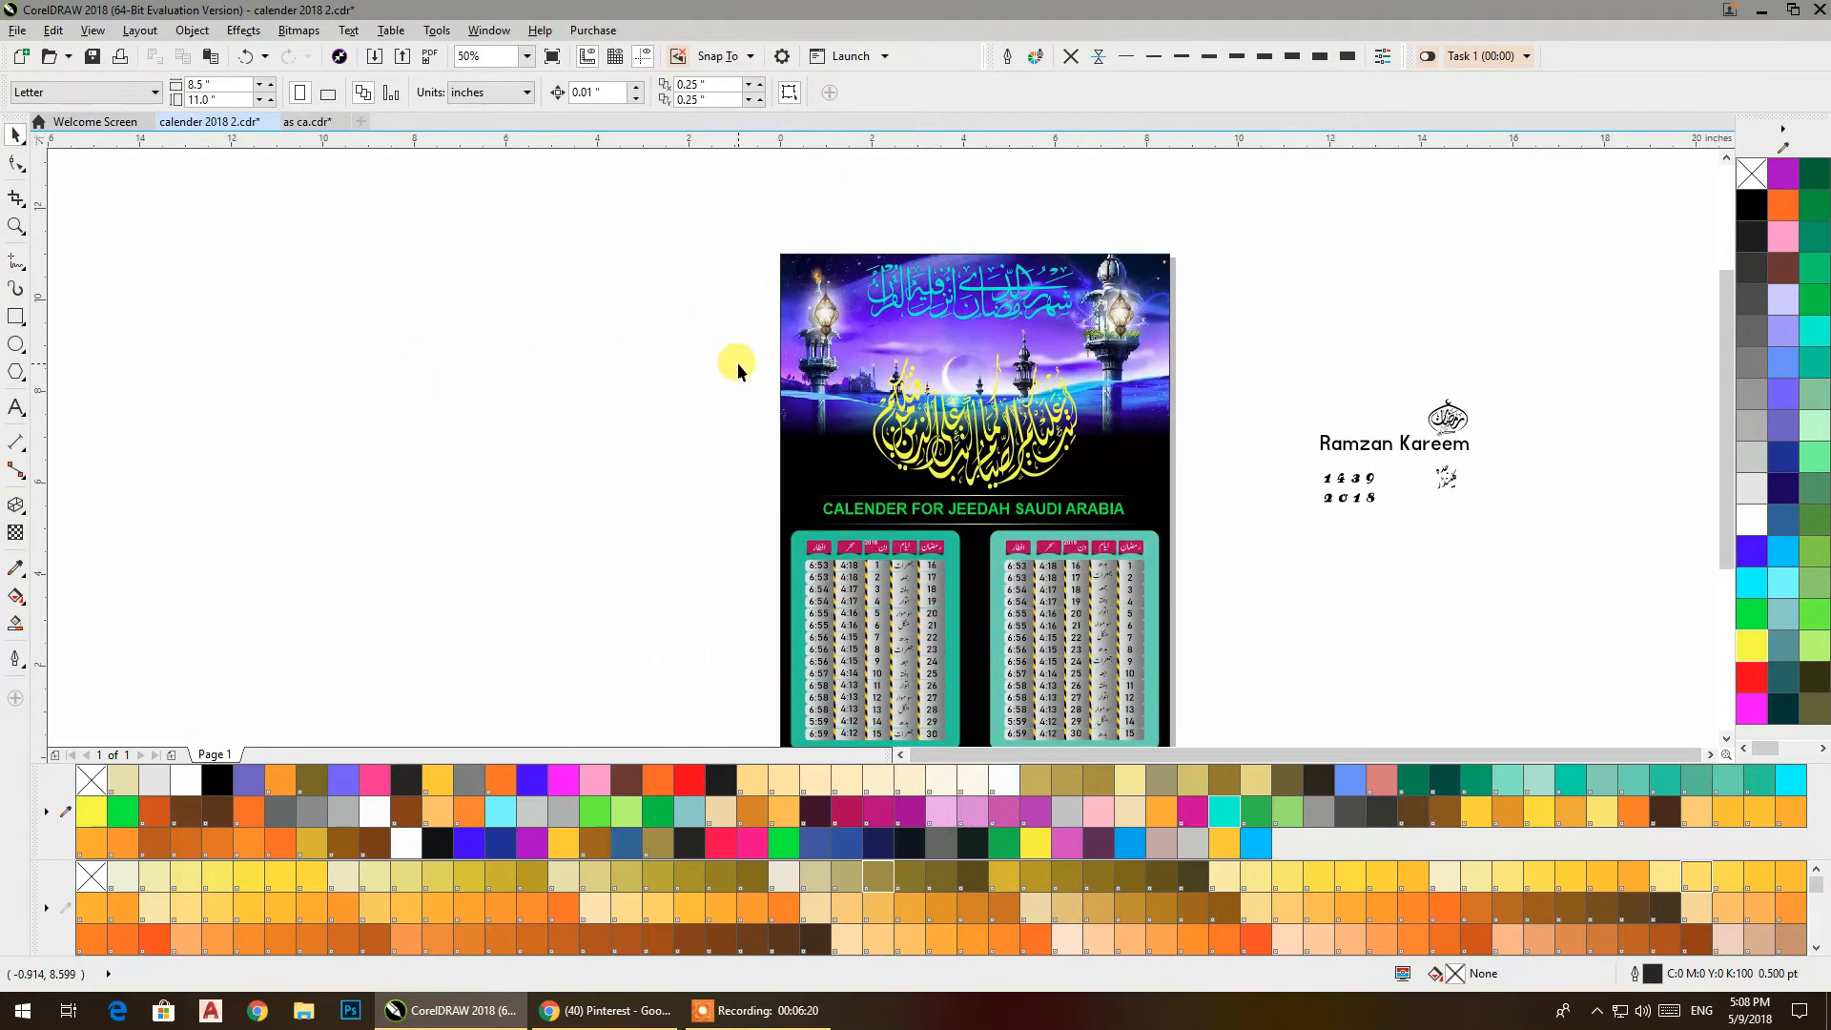
{"action": "left_click", "coordinate": [1154, 389]}
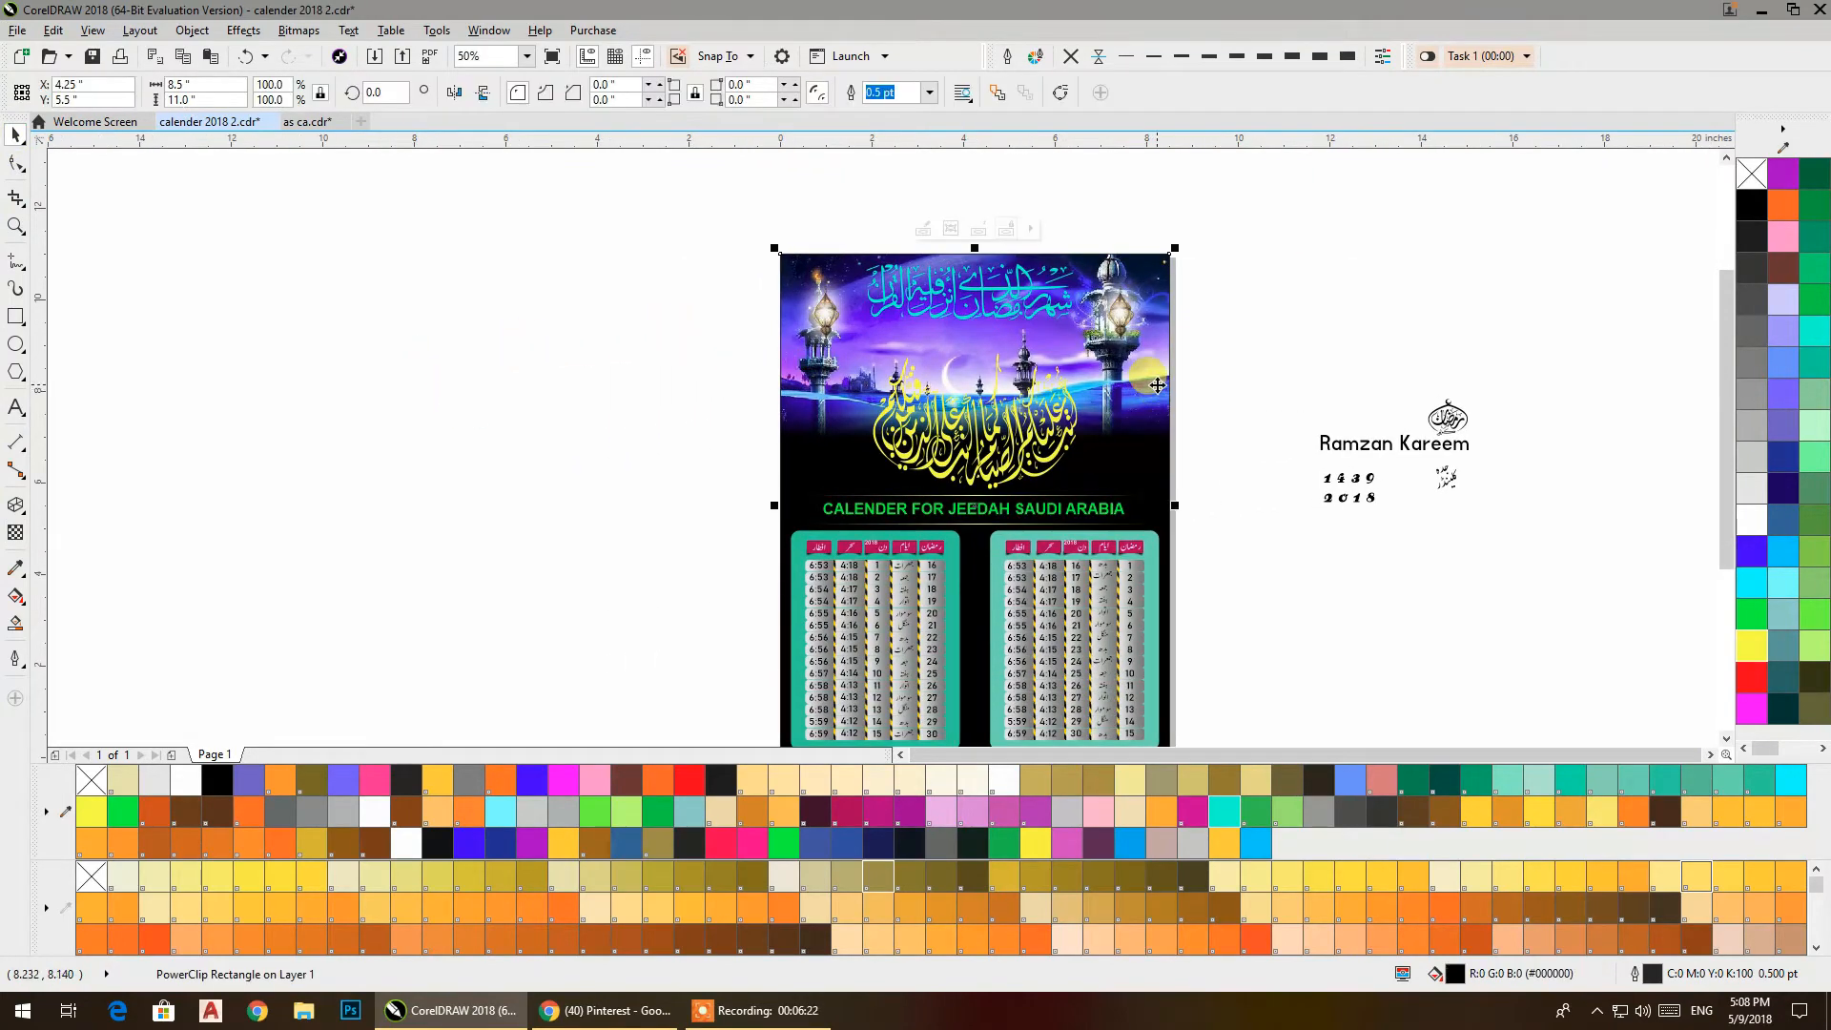
{"action": "double_click", "coordinate": [1158, 386]}
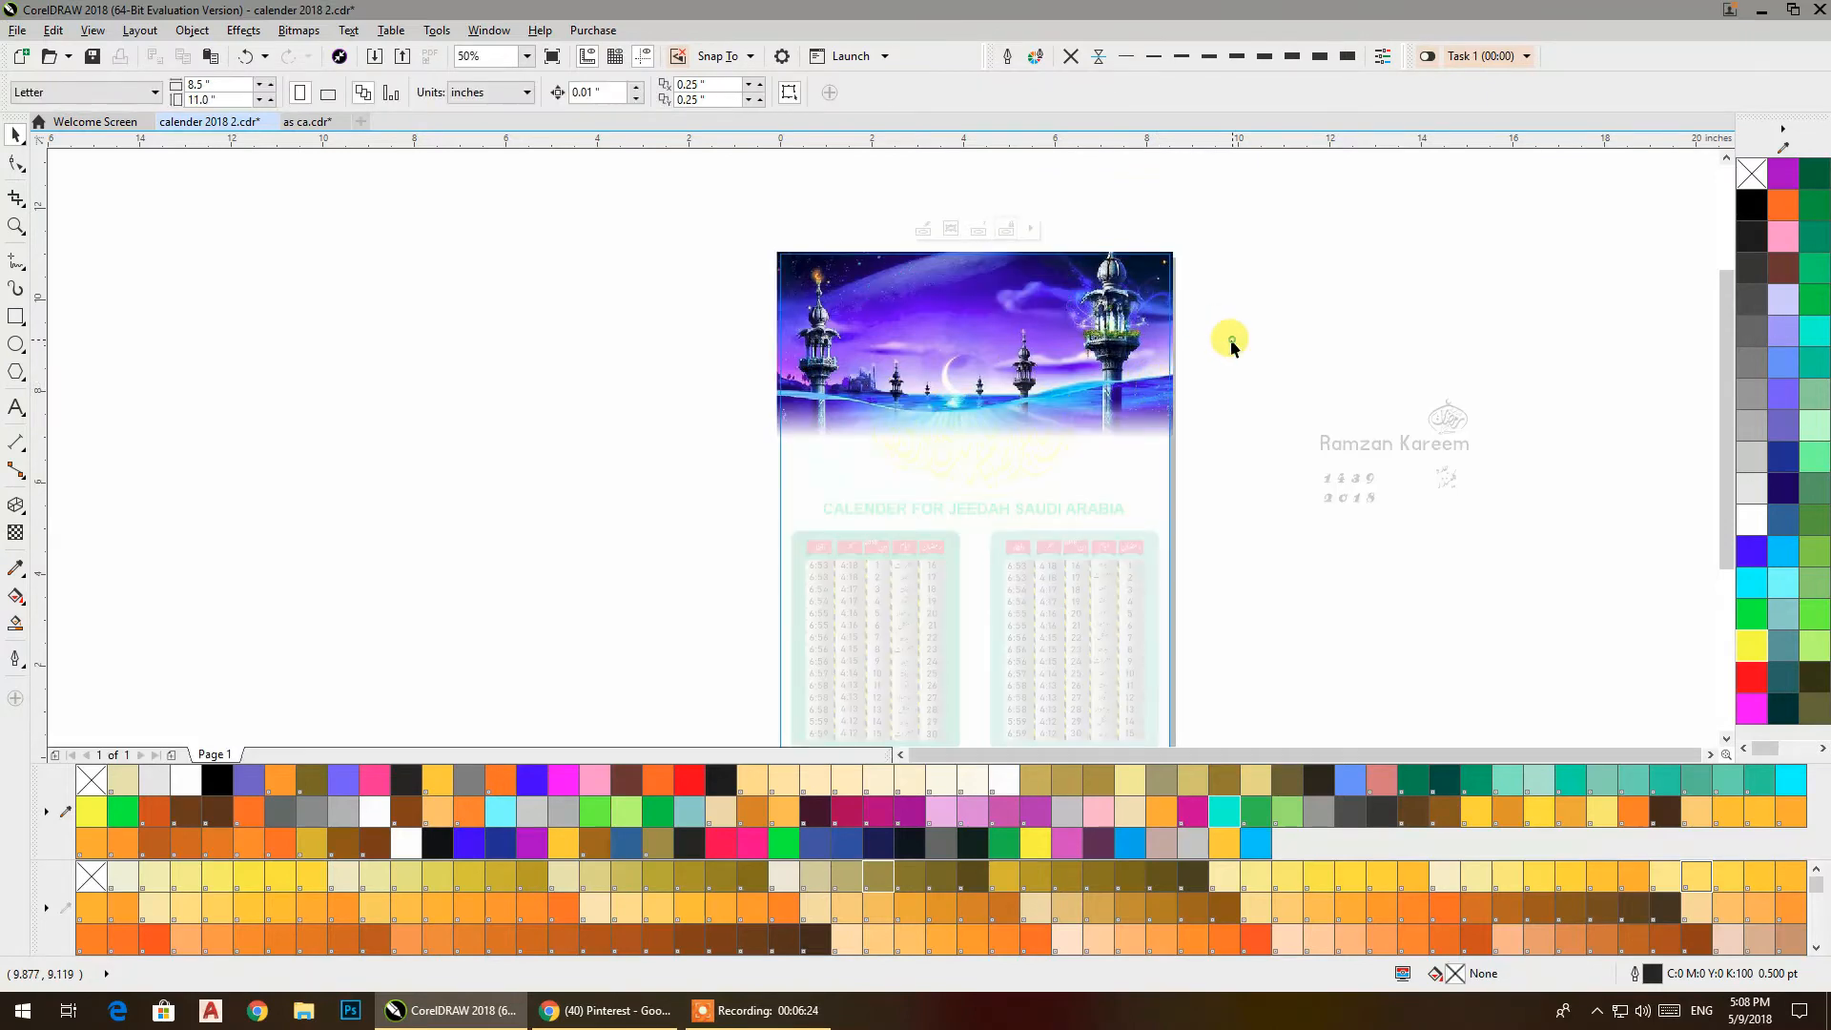
{"action": "left_click", "coordinate": [1326, 393]}
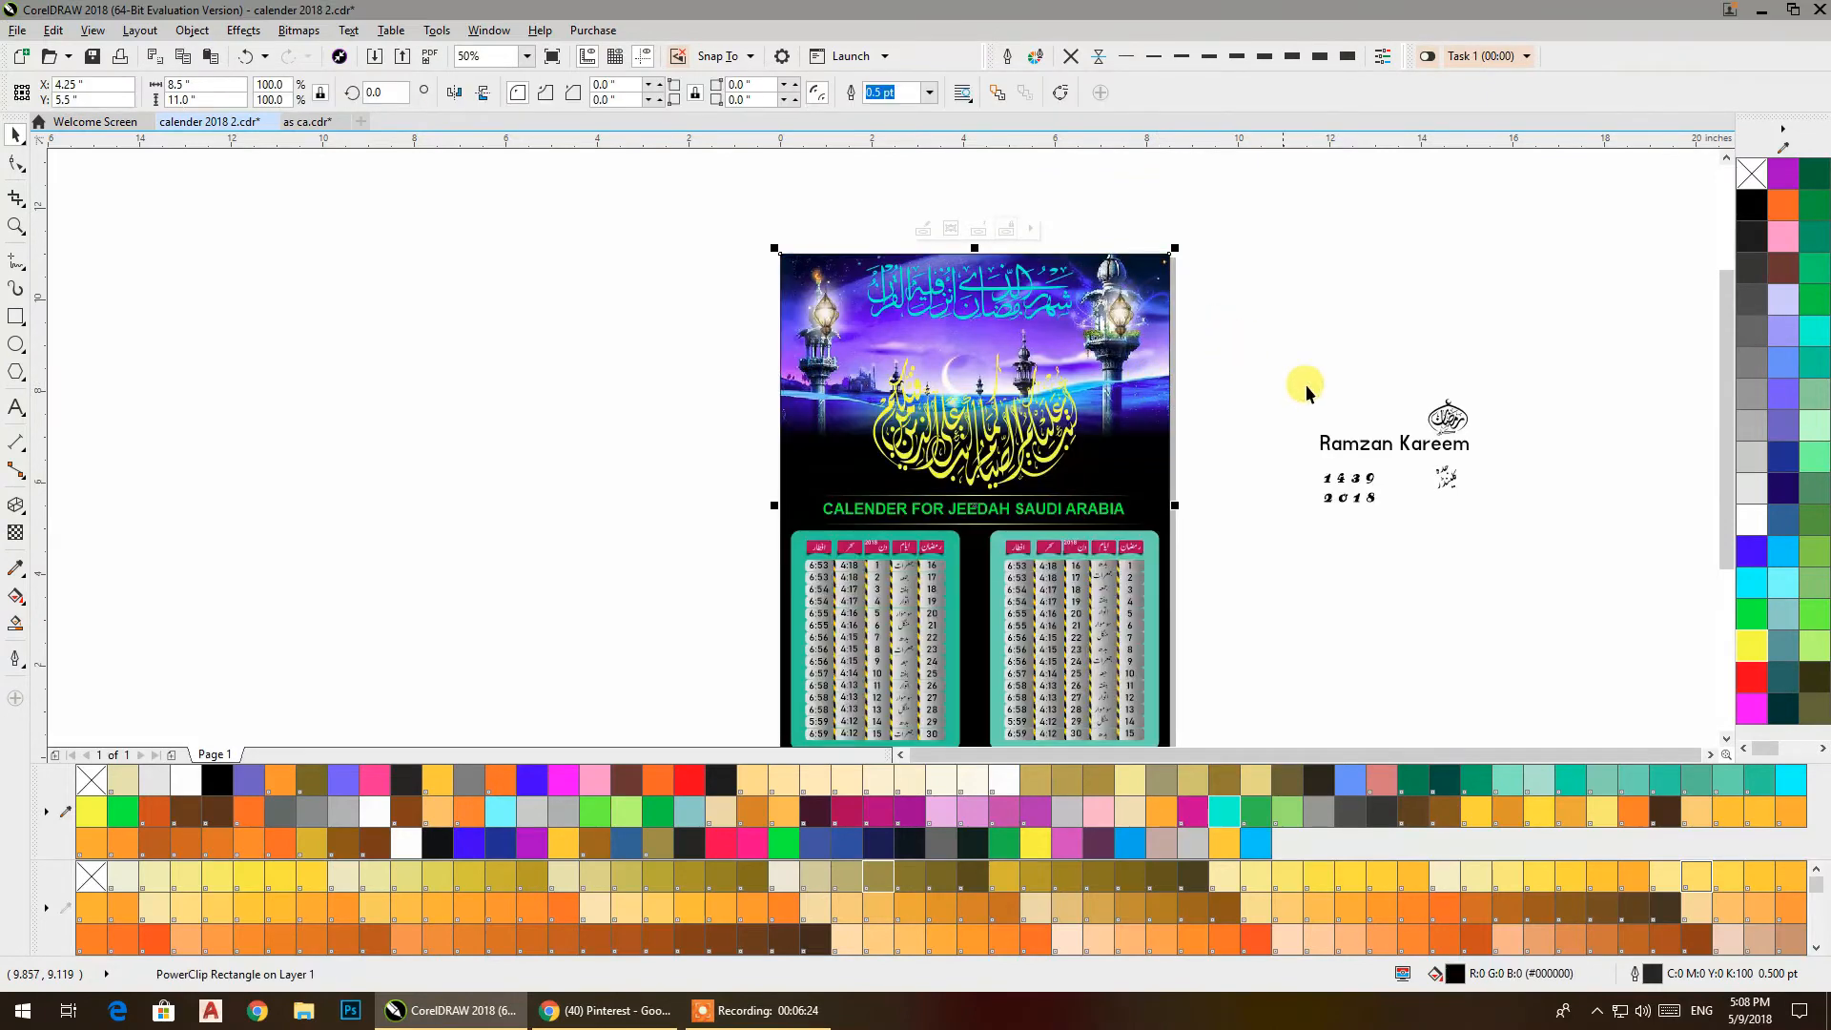
Shrink the yellow calligraphy to about 3.28 by 2.18 inches and centre it on the page above the green heading.
{"action": "left_click", "coordinate": [1324, 444]}
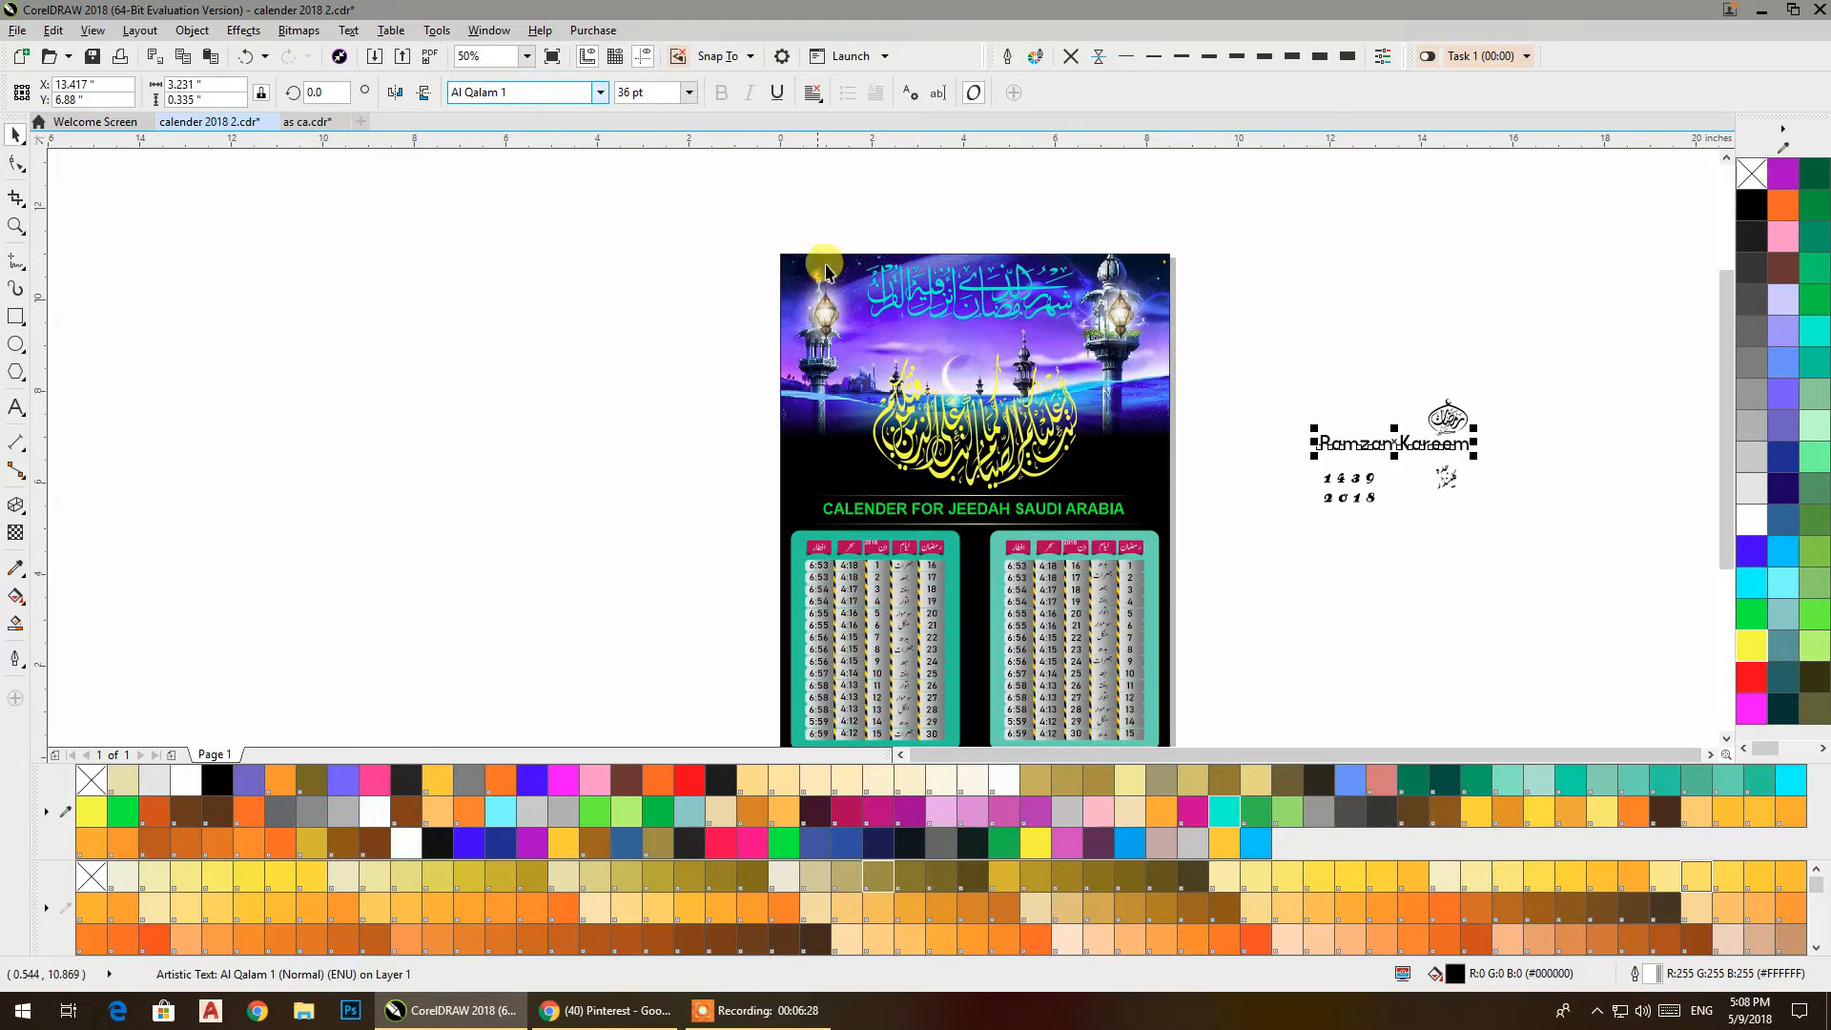
{"action": "left_click", "coordinate": [1016, 437]}
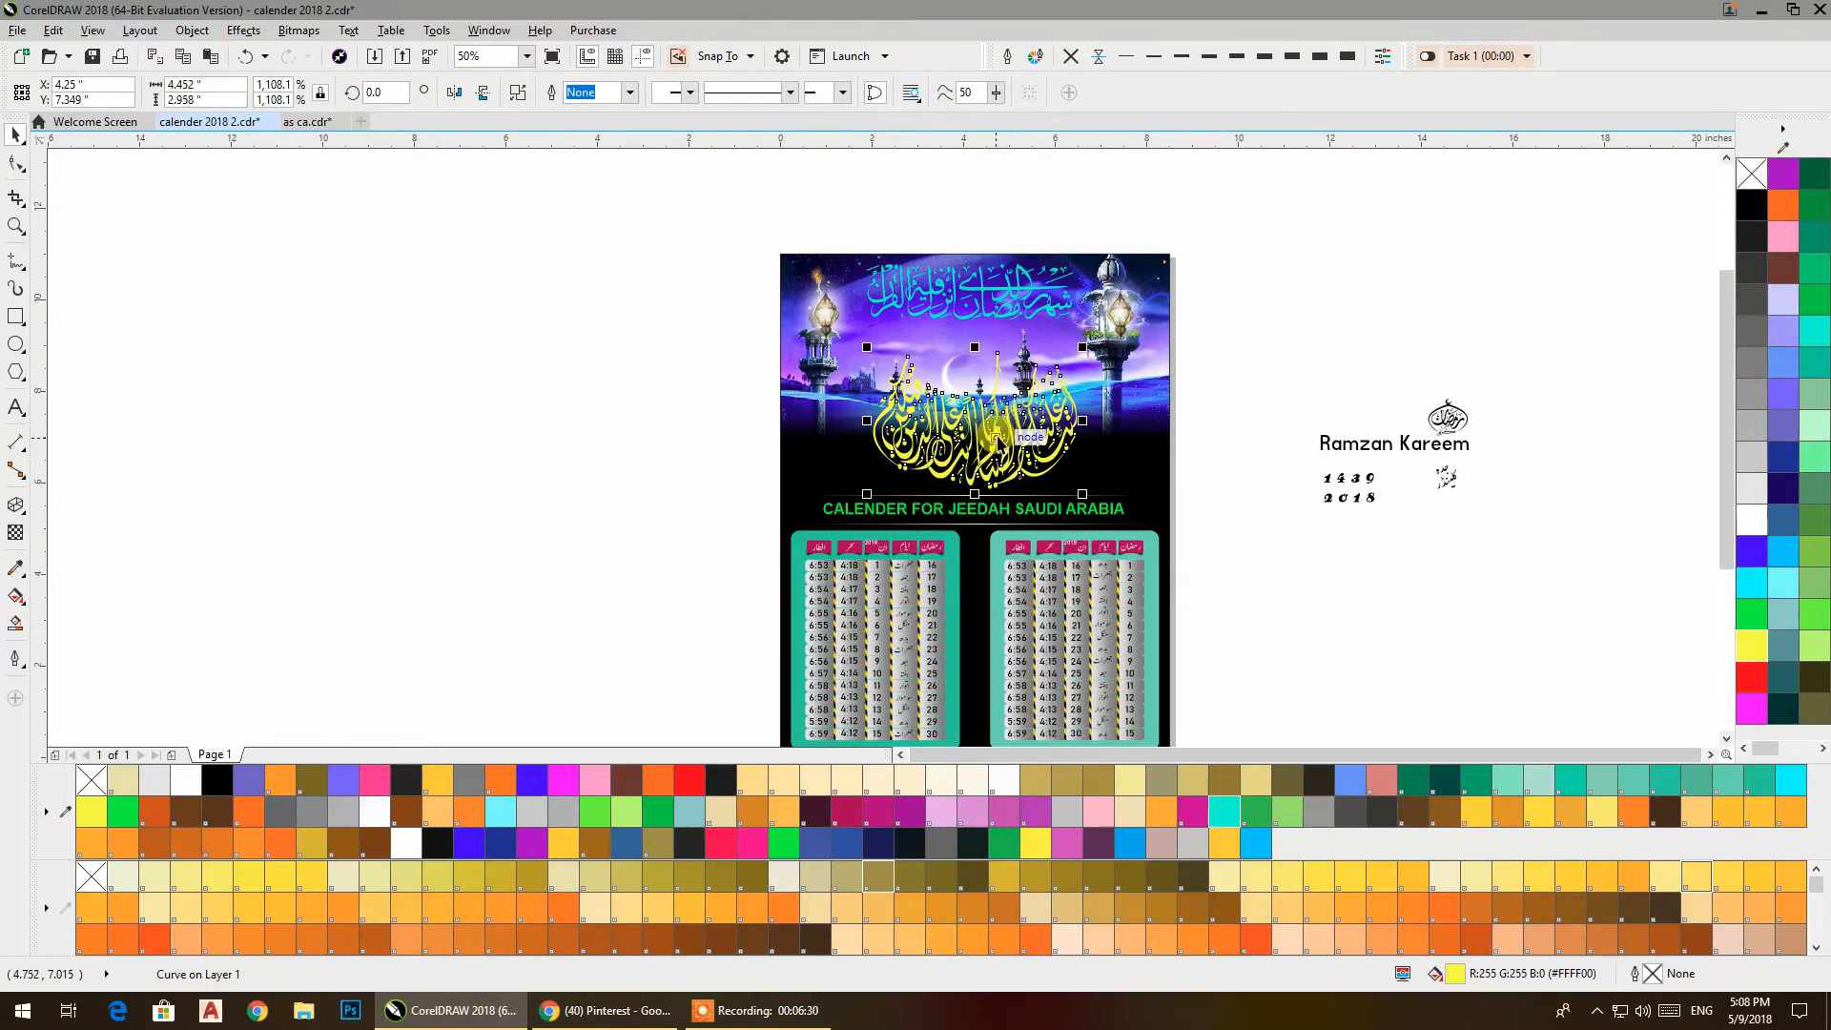
{"action": "scroll", "coordinate": [998, 444], "scroll_direction": "up", "scroll_amount": 2}
{"action": "left_click_drag", "start_coordinate": [1158, 549], "coordinate": [1007, 482]}
{"action": "left_click", "coordinate": [1184, 466], "text": "shift"}
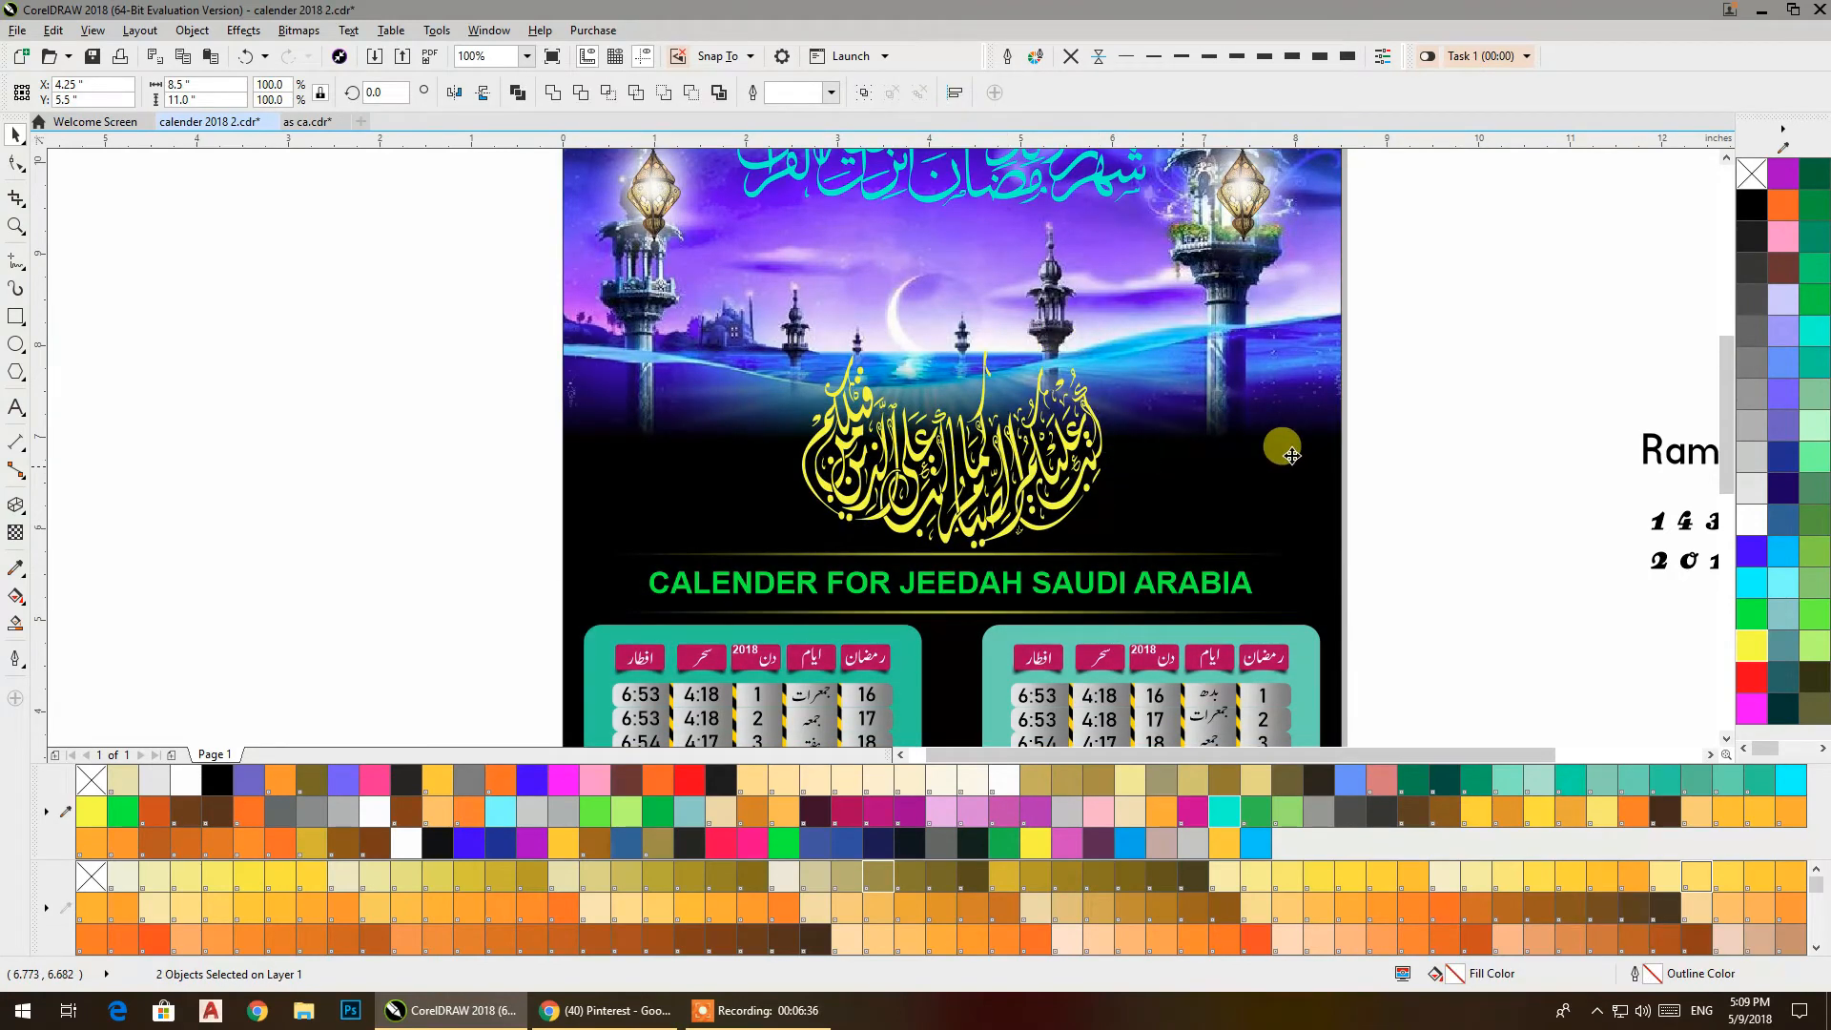
{"action": "left_click", "coordinate": [1480, 425]}
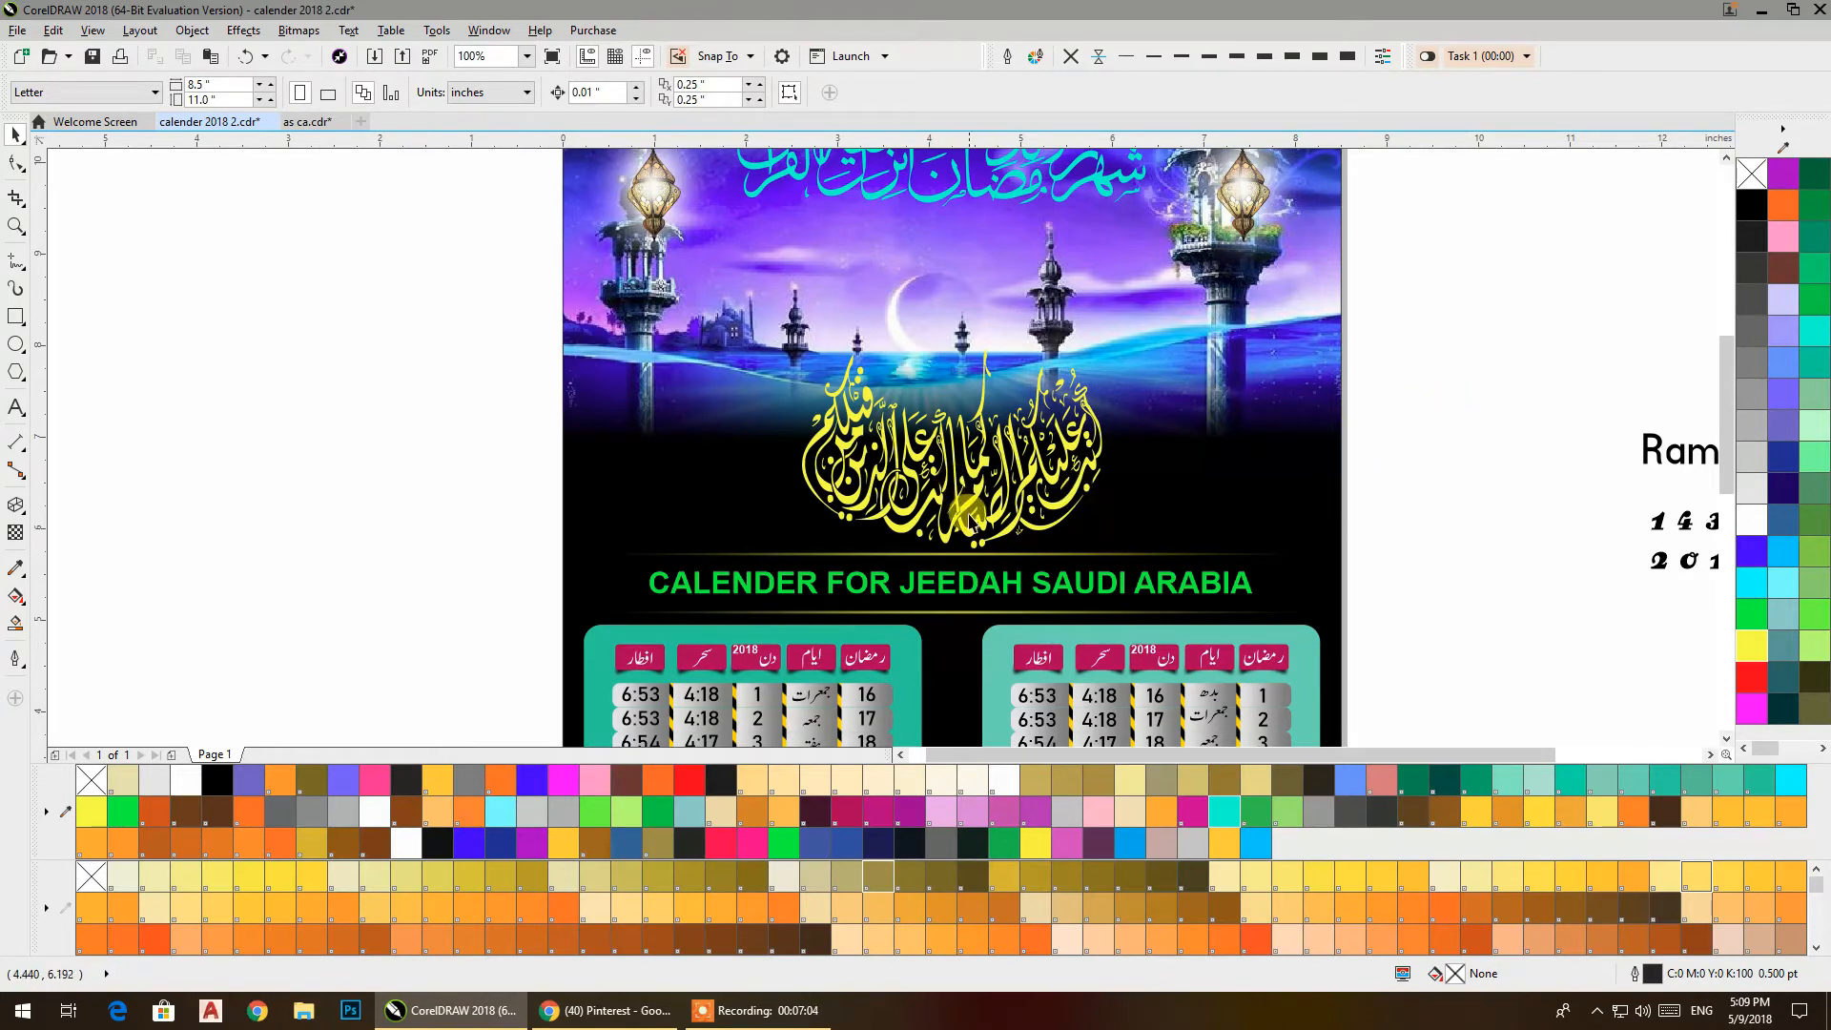
{"action": "left_click_drag", "start_coordinate": [973, 535], "coordinate": [971, 527]}
{"action": "left_click", "coordinate": [1426, 554]}
Apply a vertical linear fountain fill to the yellow calligraphy, with magenta as the upper colour.
{"action": "left_click_drag", "start_coordinate": [658, 670], "coordinate": [689, 553]}
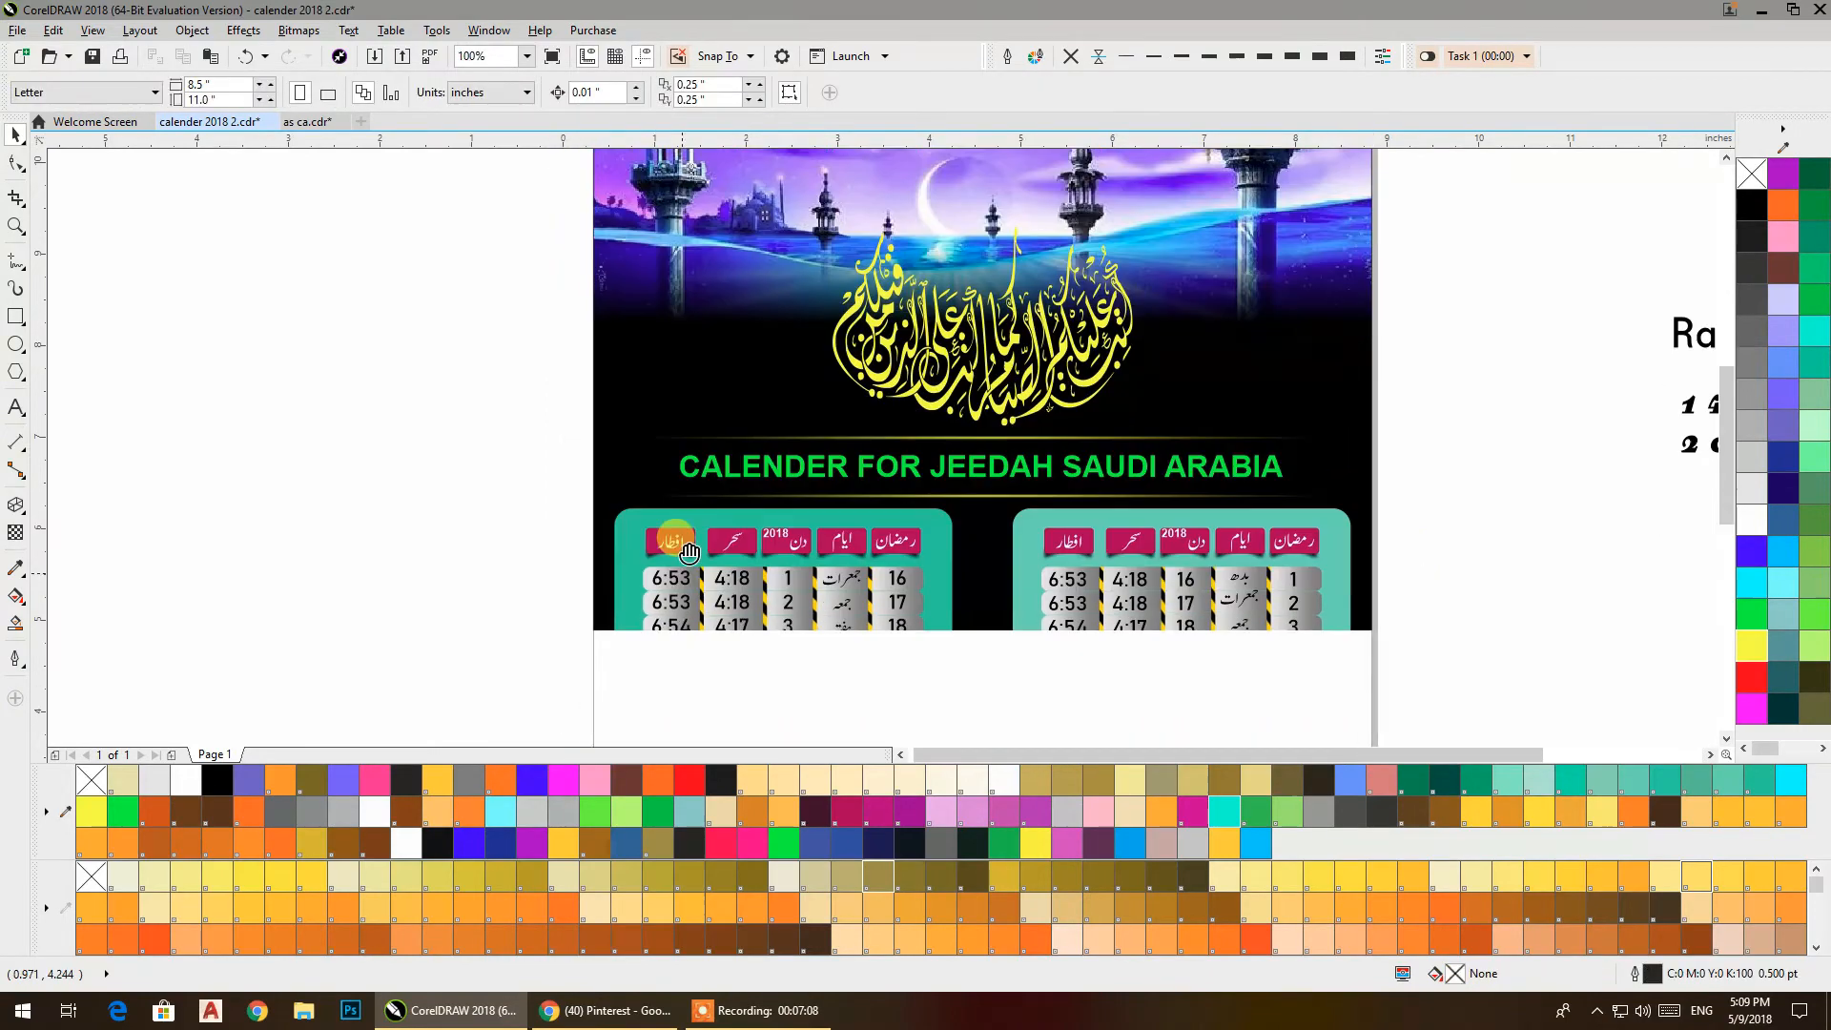
{"action": "scroll", "coordinate": [689, 553], "scroll_direction": "up", "scroll_amount": 5}
{"action": "scroll", "coordinate": [708, 584], "scroll_direction": "down", "scroll_amount": 5}
{"action": "left_click_drag", "start_coordinate": [712, 583], "coordinate": [575, 638]}
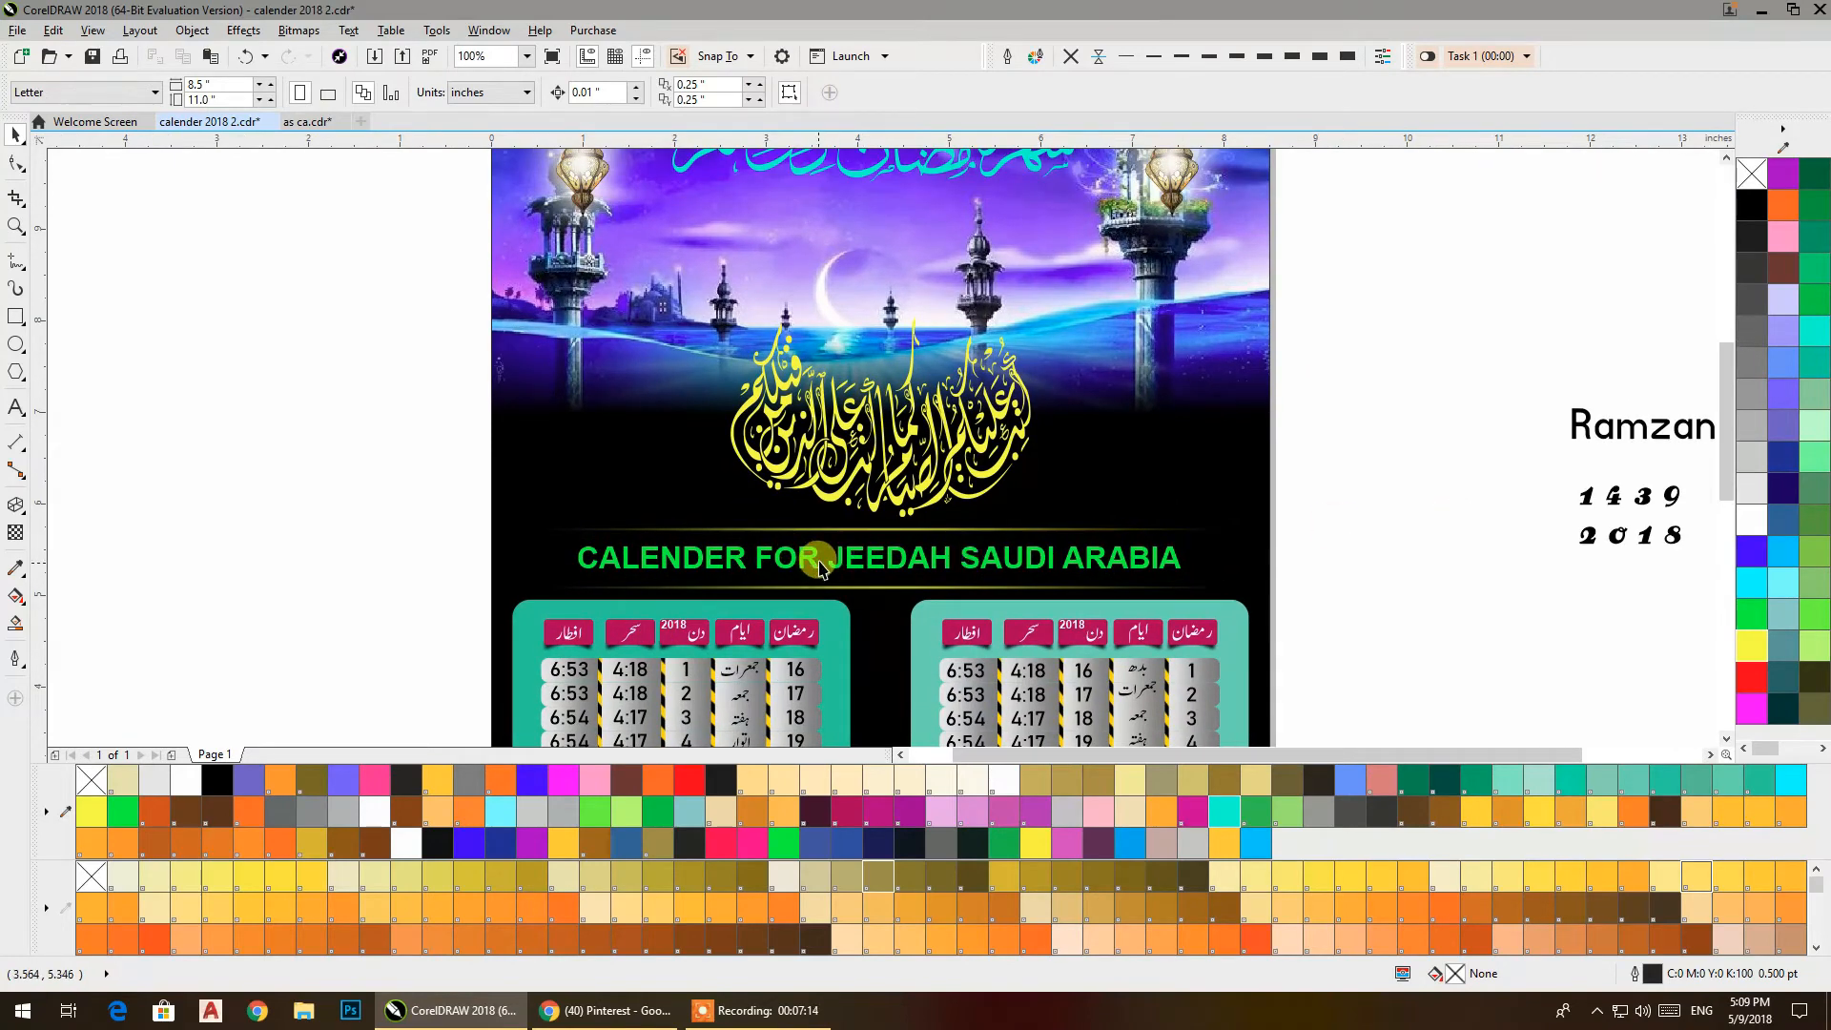
{"action": "left_click_drag", "start_coordinate": [866, 443], "coordinate": [832, 475]}
{"action": "left_click", "coordinate": [830, 474]}
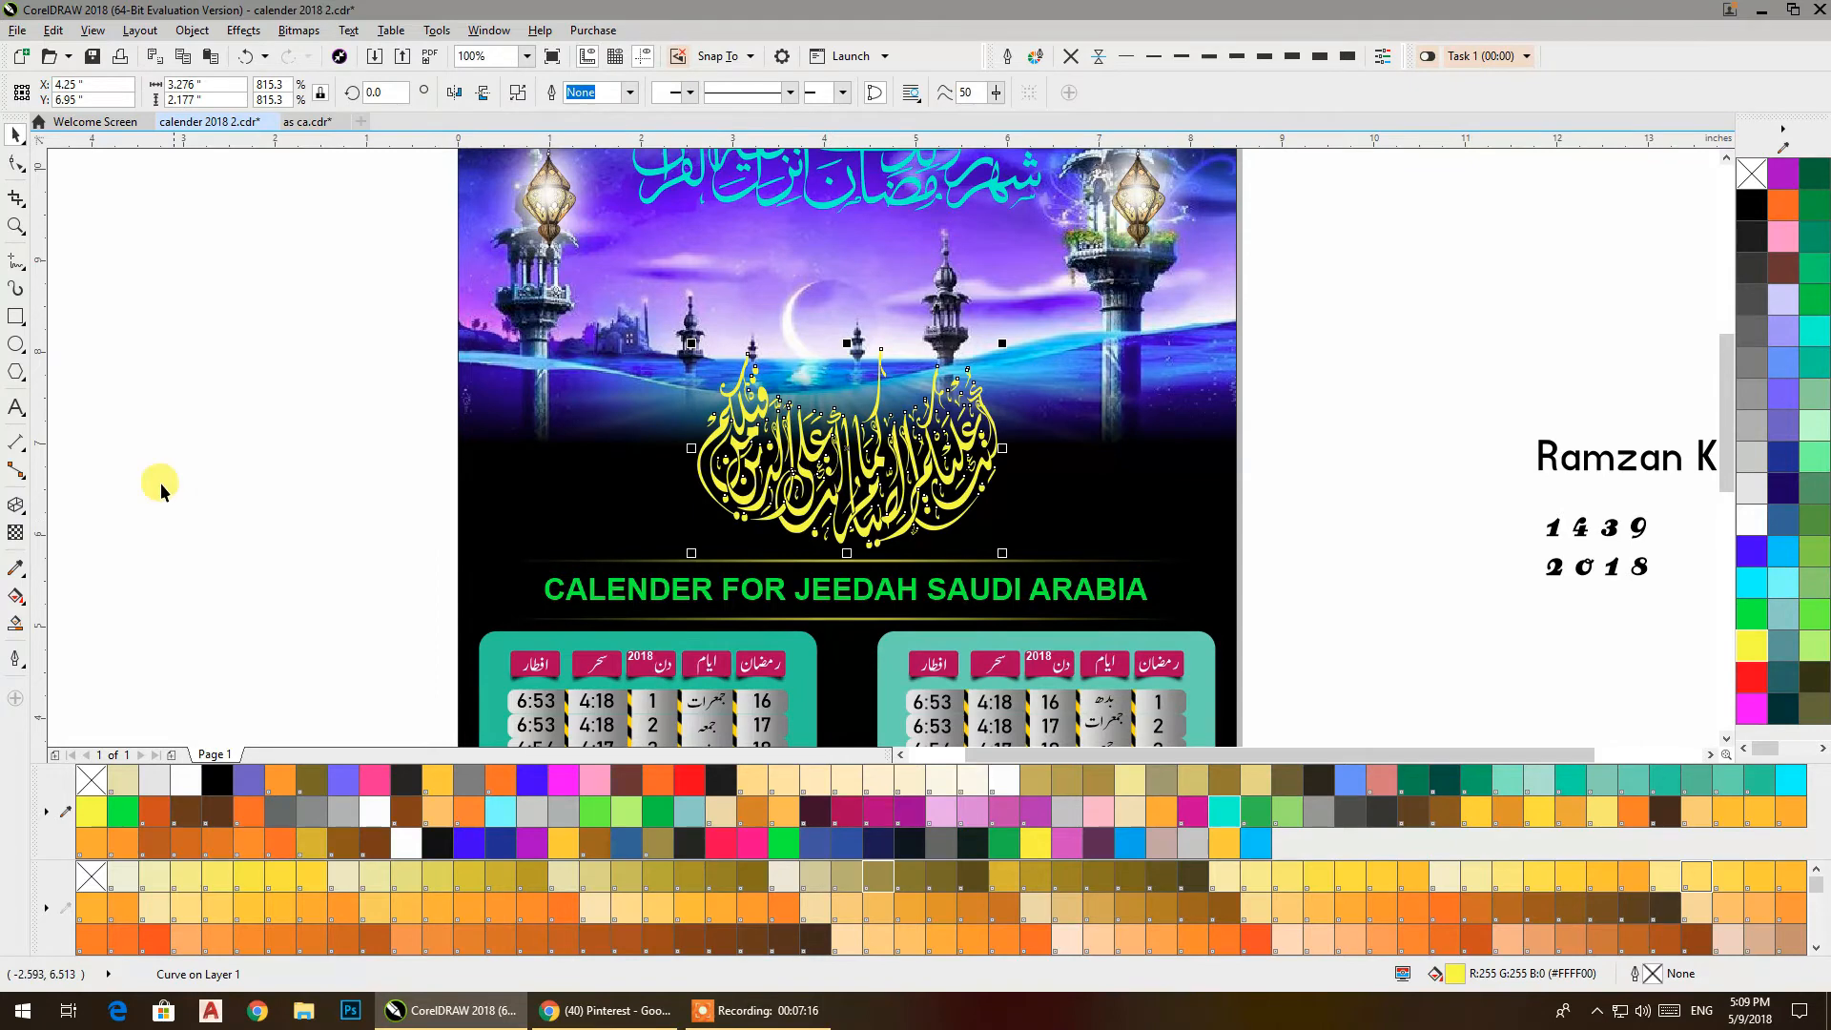
{"action": "left_click", "coordinate": [15, 625]}
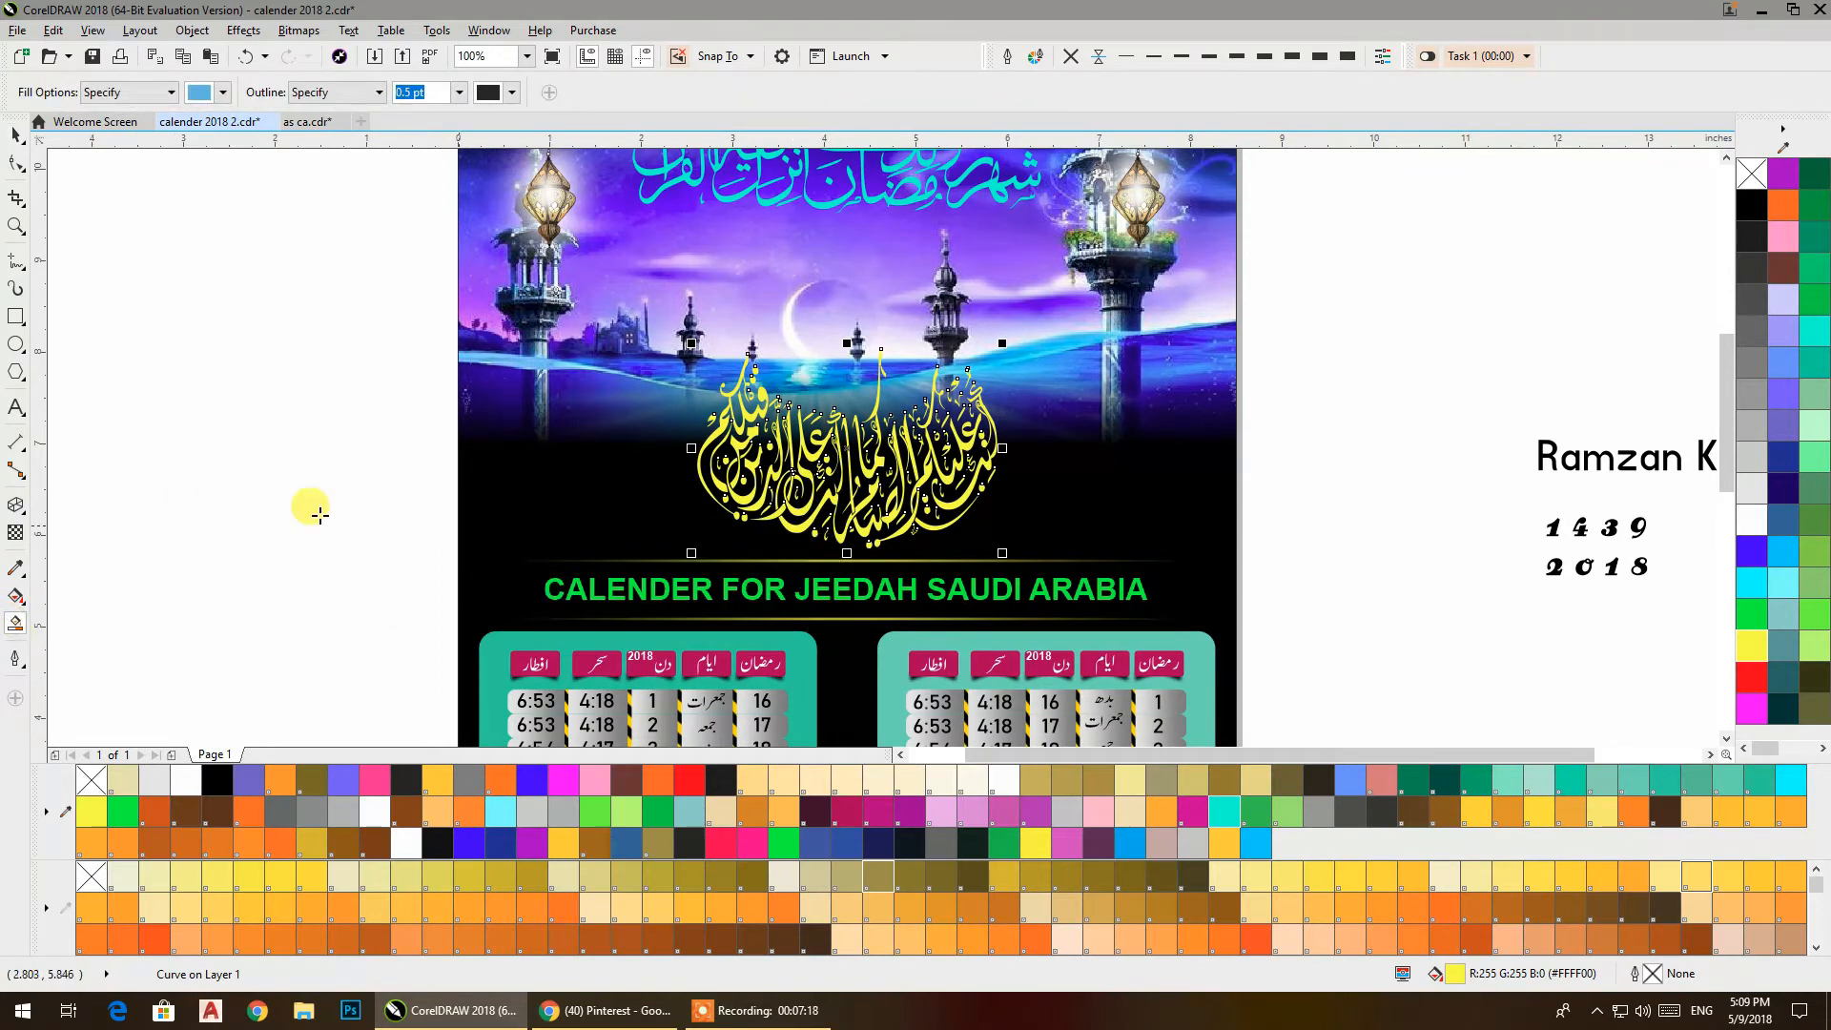
{"action": "left_click", "coordinate": [15, 601]}
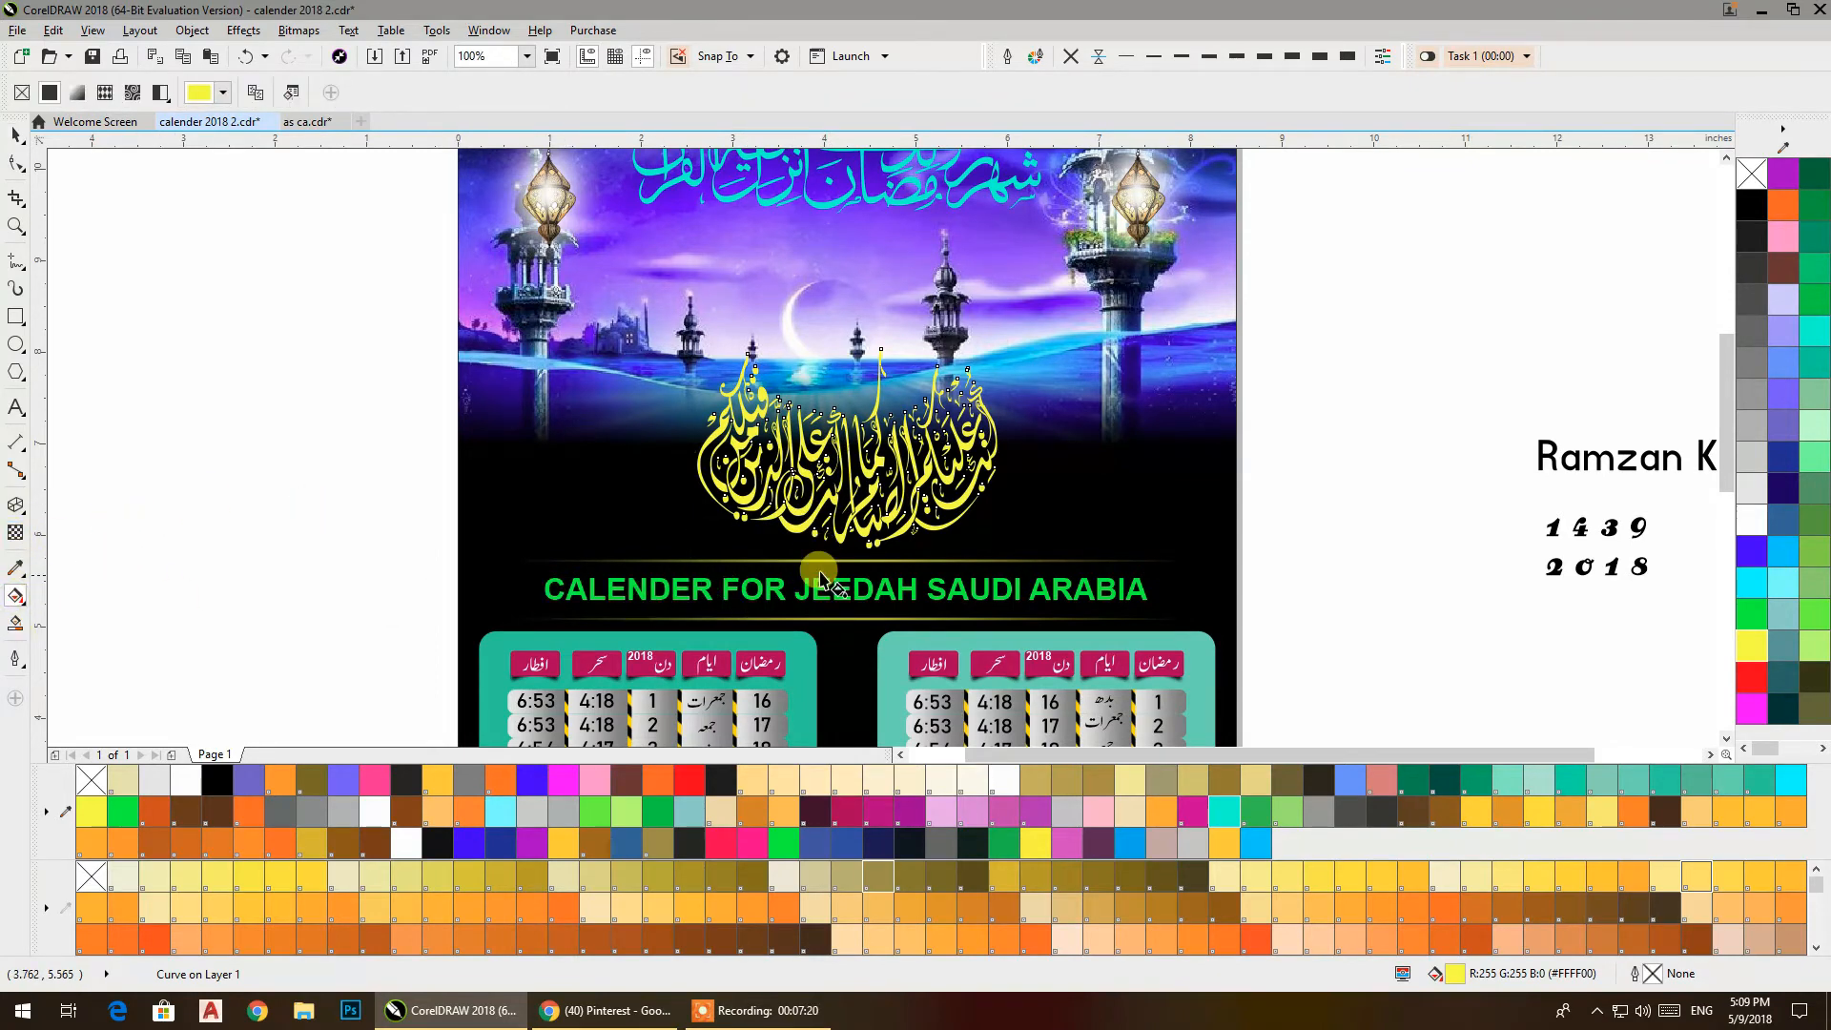
{"action": "left_click_drag", "start_coordinate": [842, 540], "coordinate": [844, 392]}
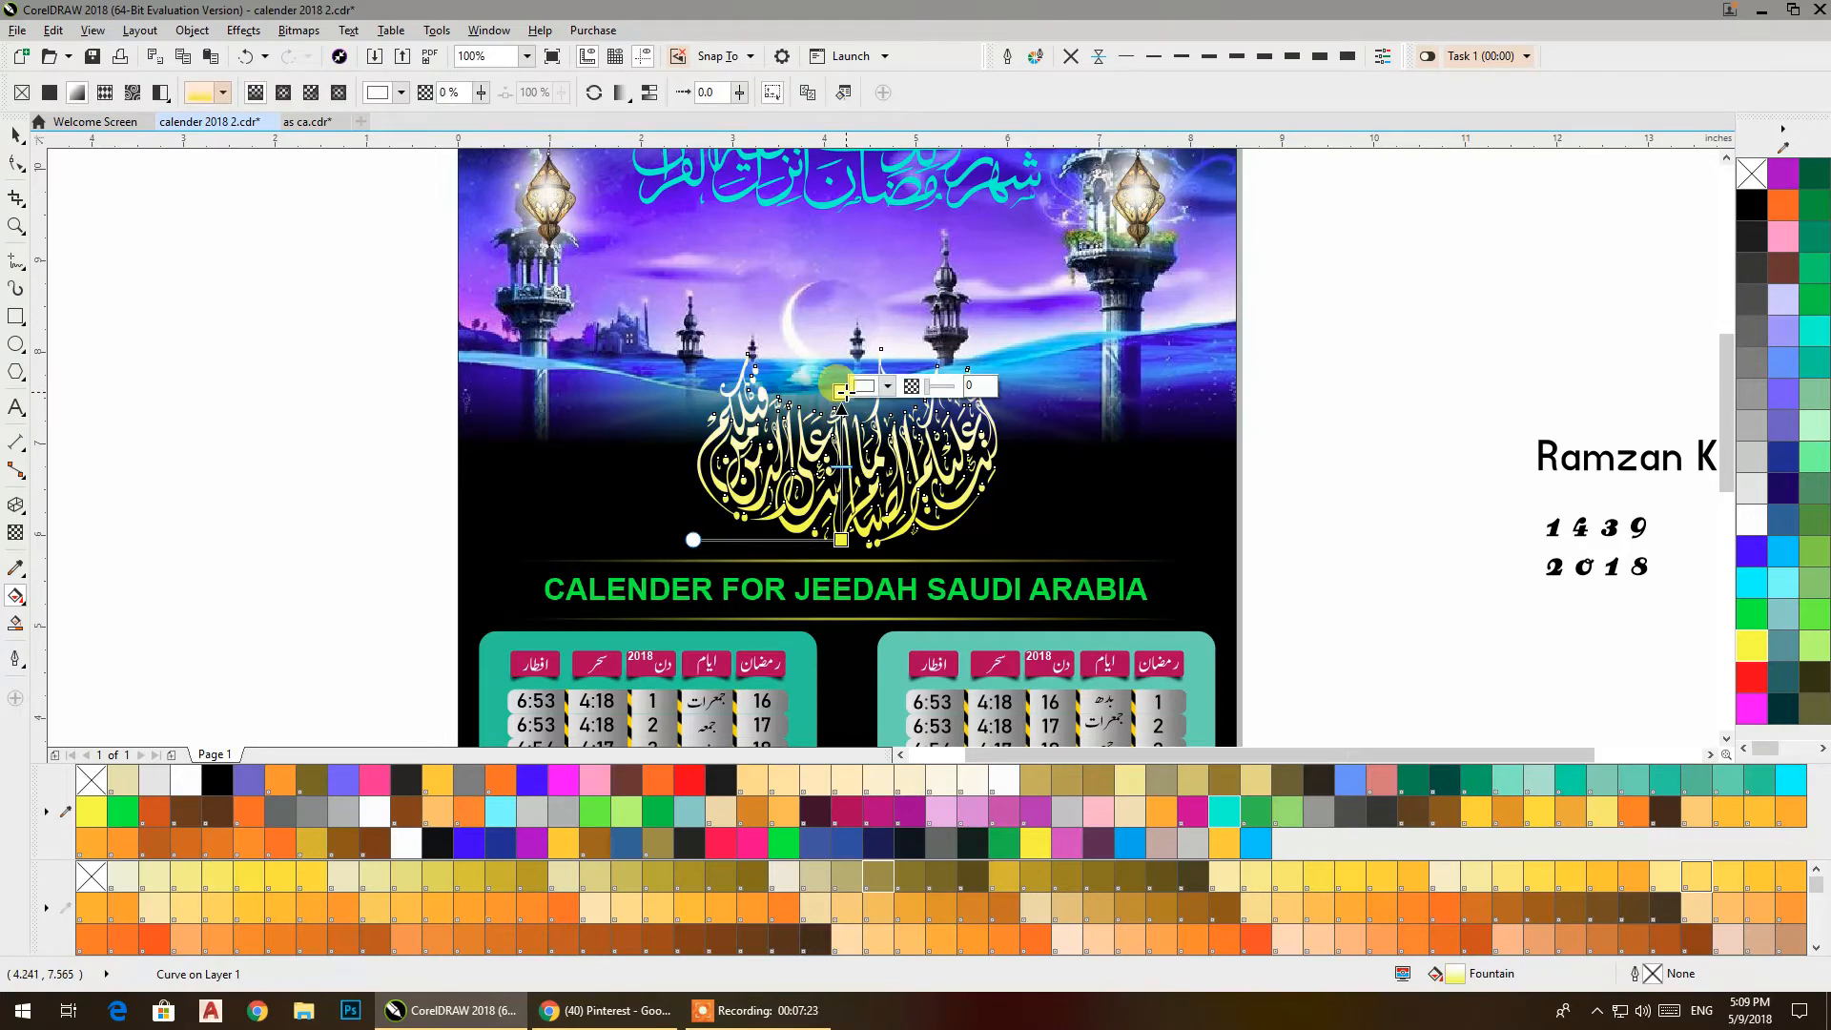
{"action": "left_click", "coordinate": [1752, 706]}
Change the fountain fill's yellow end colour to cyan and redraw the gradient from cyan below to magenta above.
{"action": "left_click", "coordinate": [841, 539]}
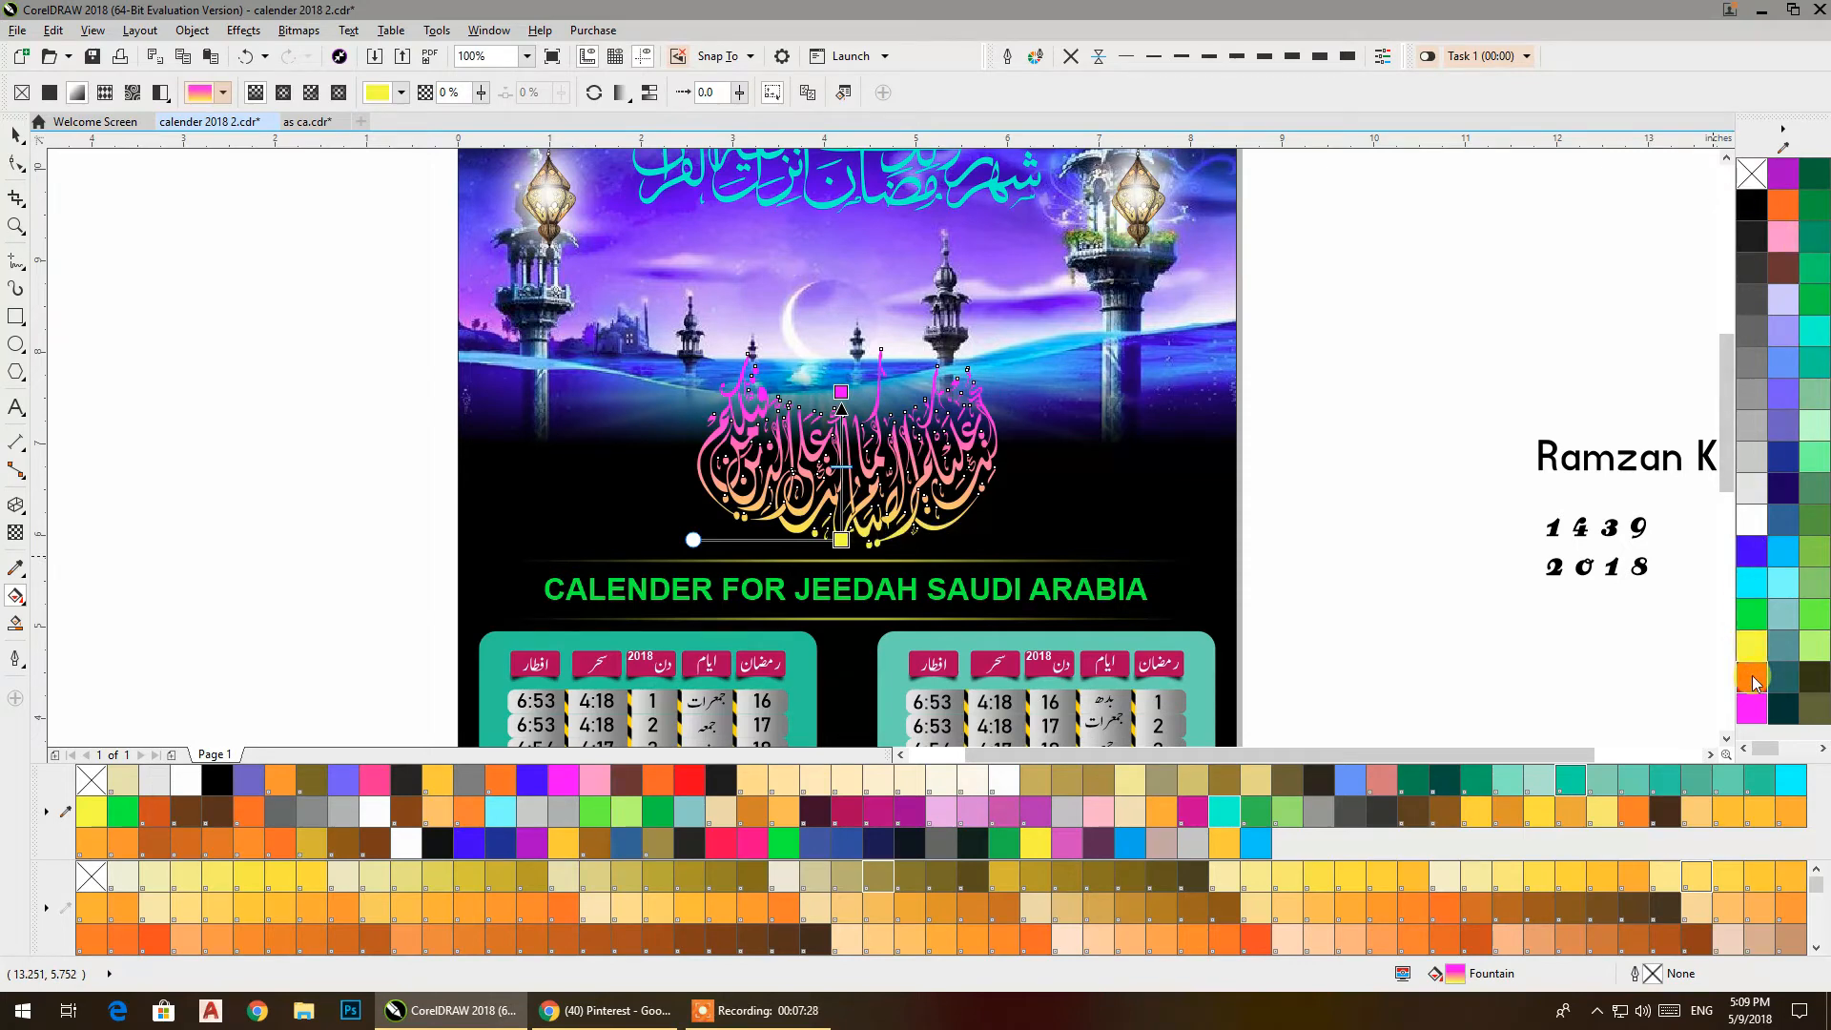
{"action": "left_click", "coordinate": [1752, 582]}
{"action": "left_click_drag", "start_coordinate": [859, 391], "coordinate": [836, 548]}
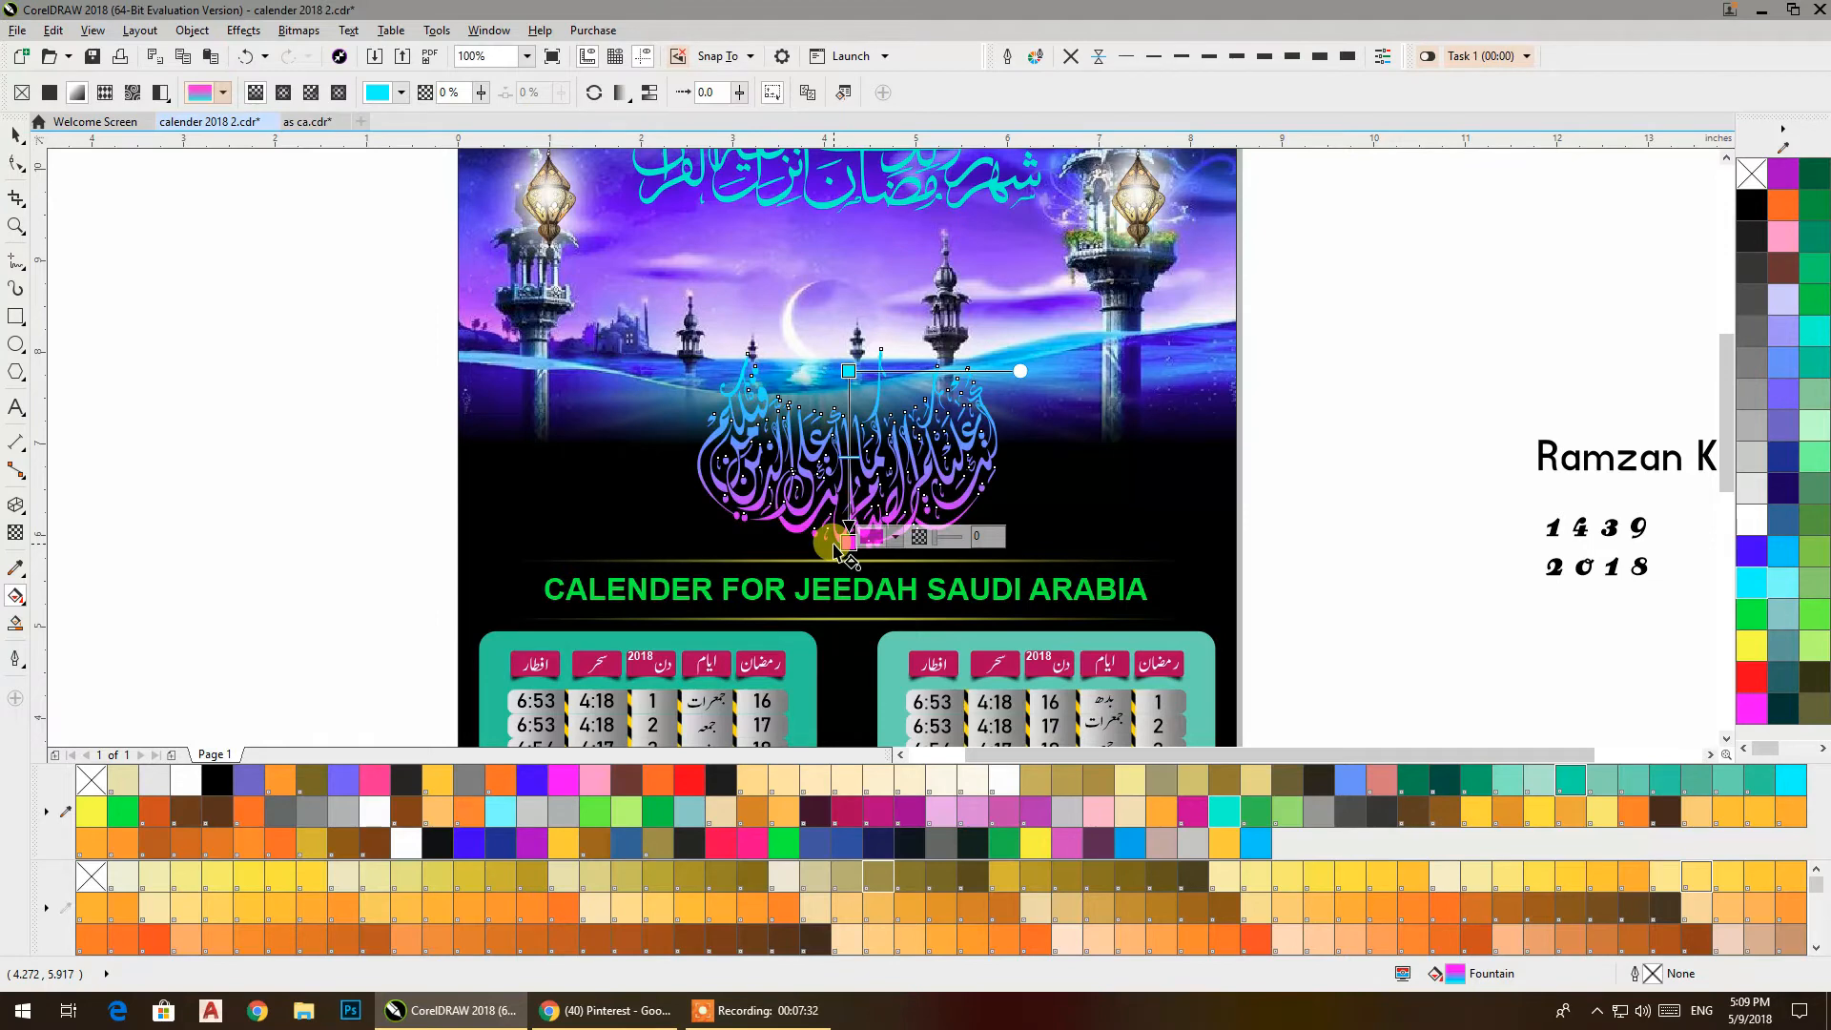
{"action": "left_click_drag", "start_coordinate": [838, 549], "coordinate": [839, 361]}
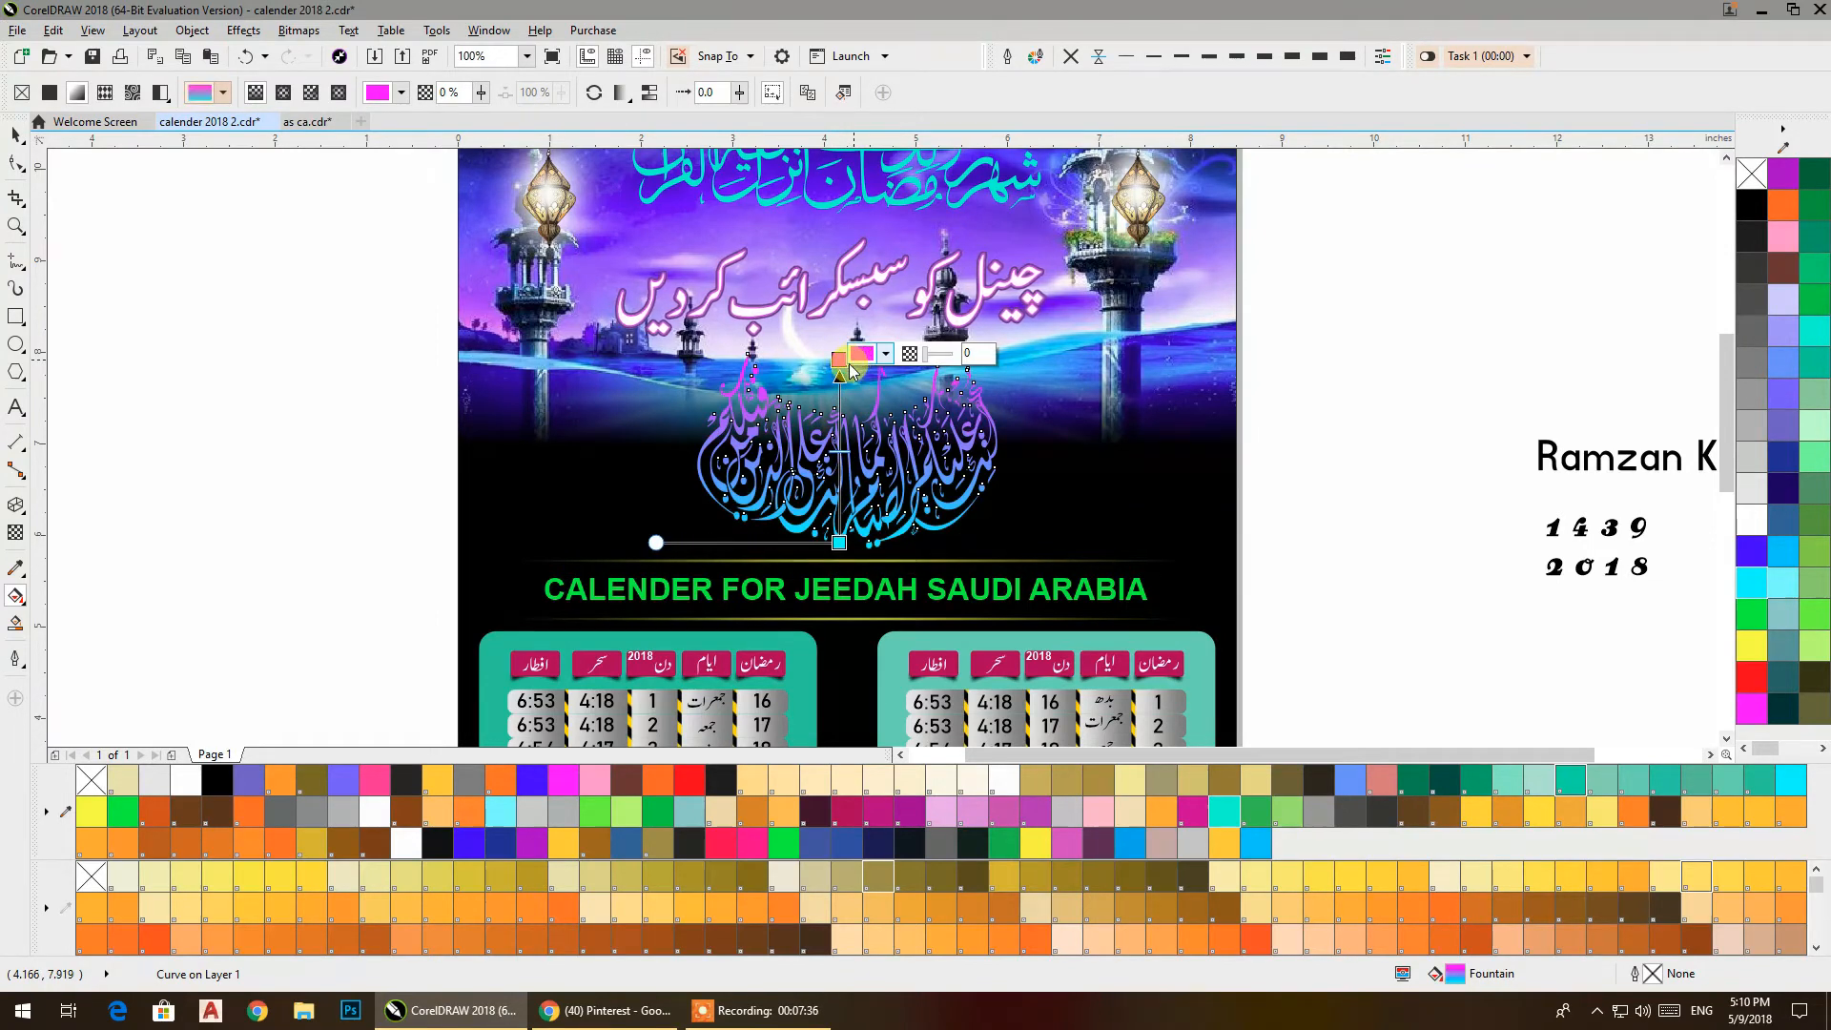
Extrude the magenta-cyan calligraphy with a depth of 8 and a vanishing point straight below its centre at 0.0, -0.303 inches.
{"action": "left_click", "coordinate": [15, 504]}
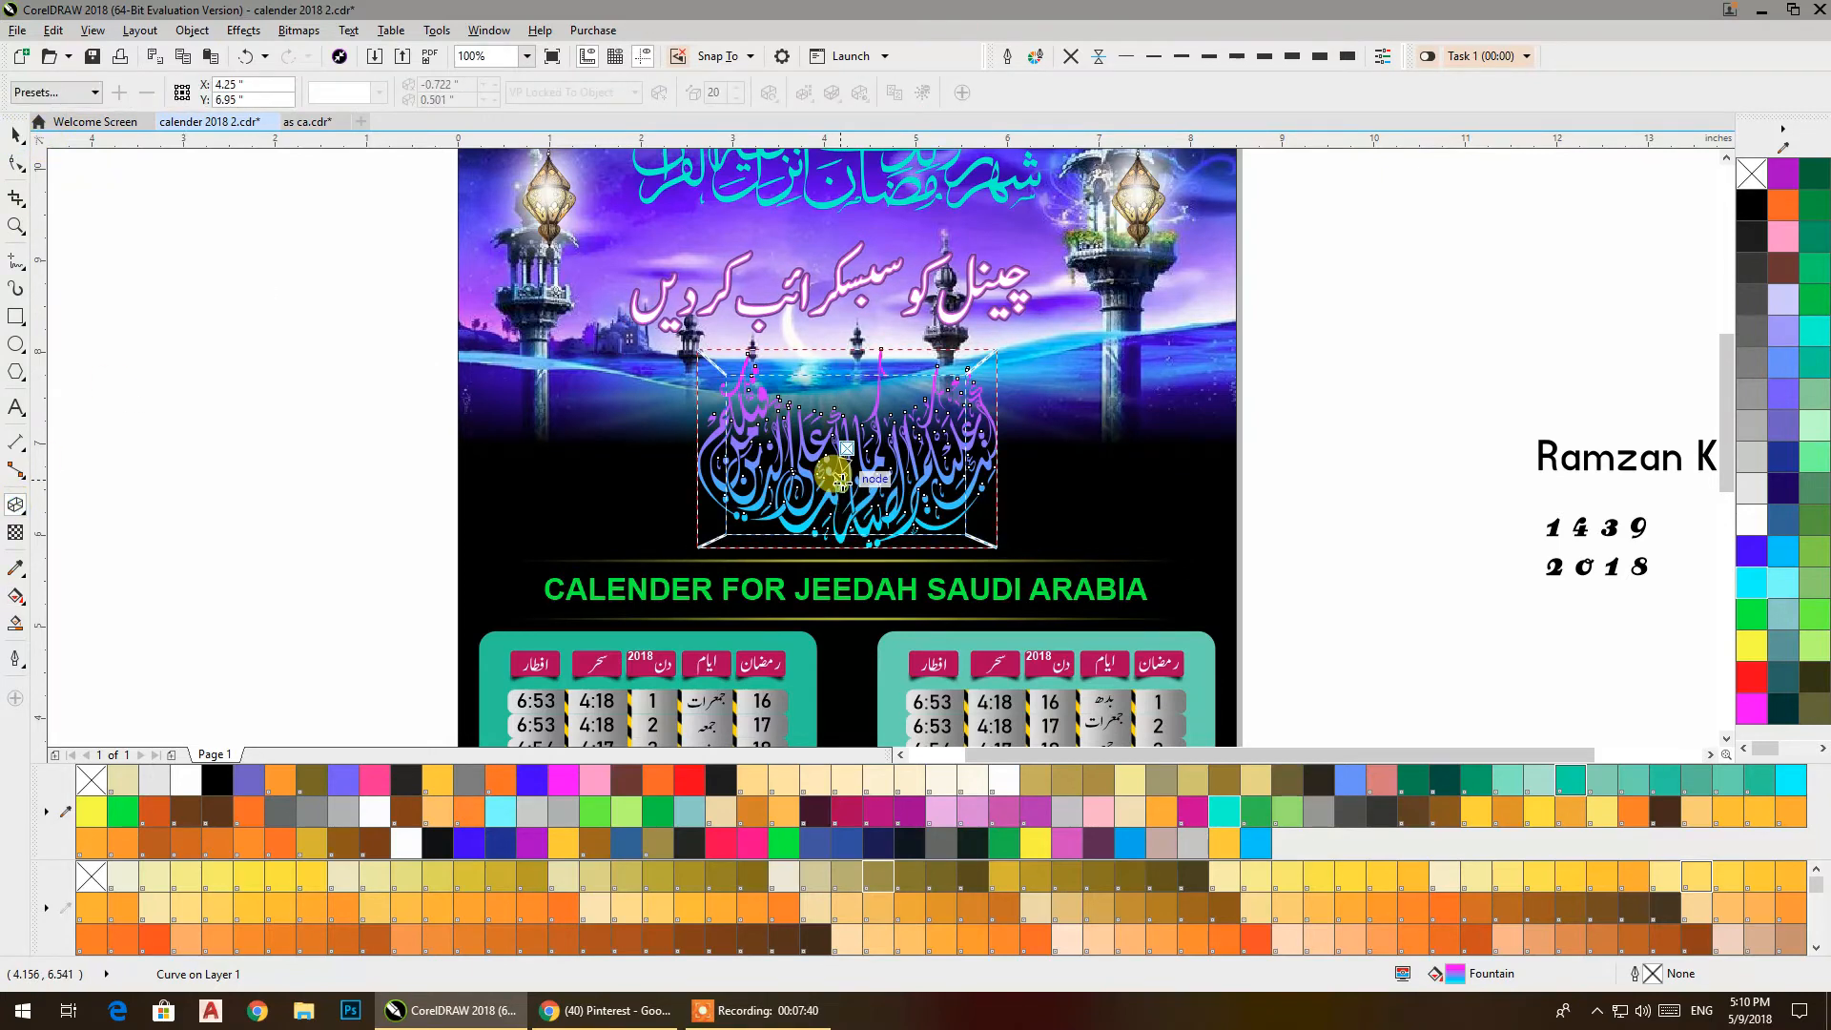
{"action": "left_click_drag", "start_coordinate": [825, 460], "coordinate": [868, 474]}
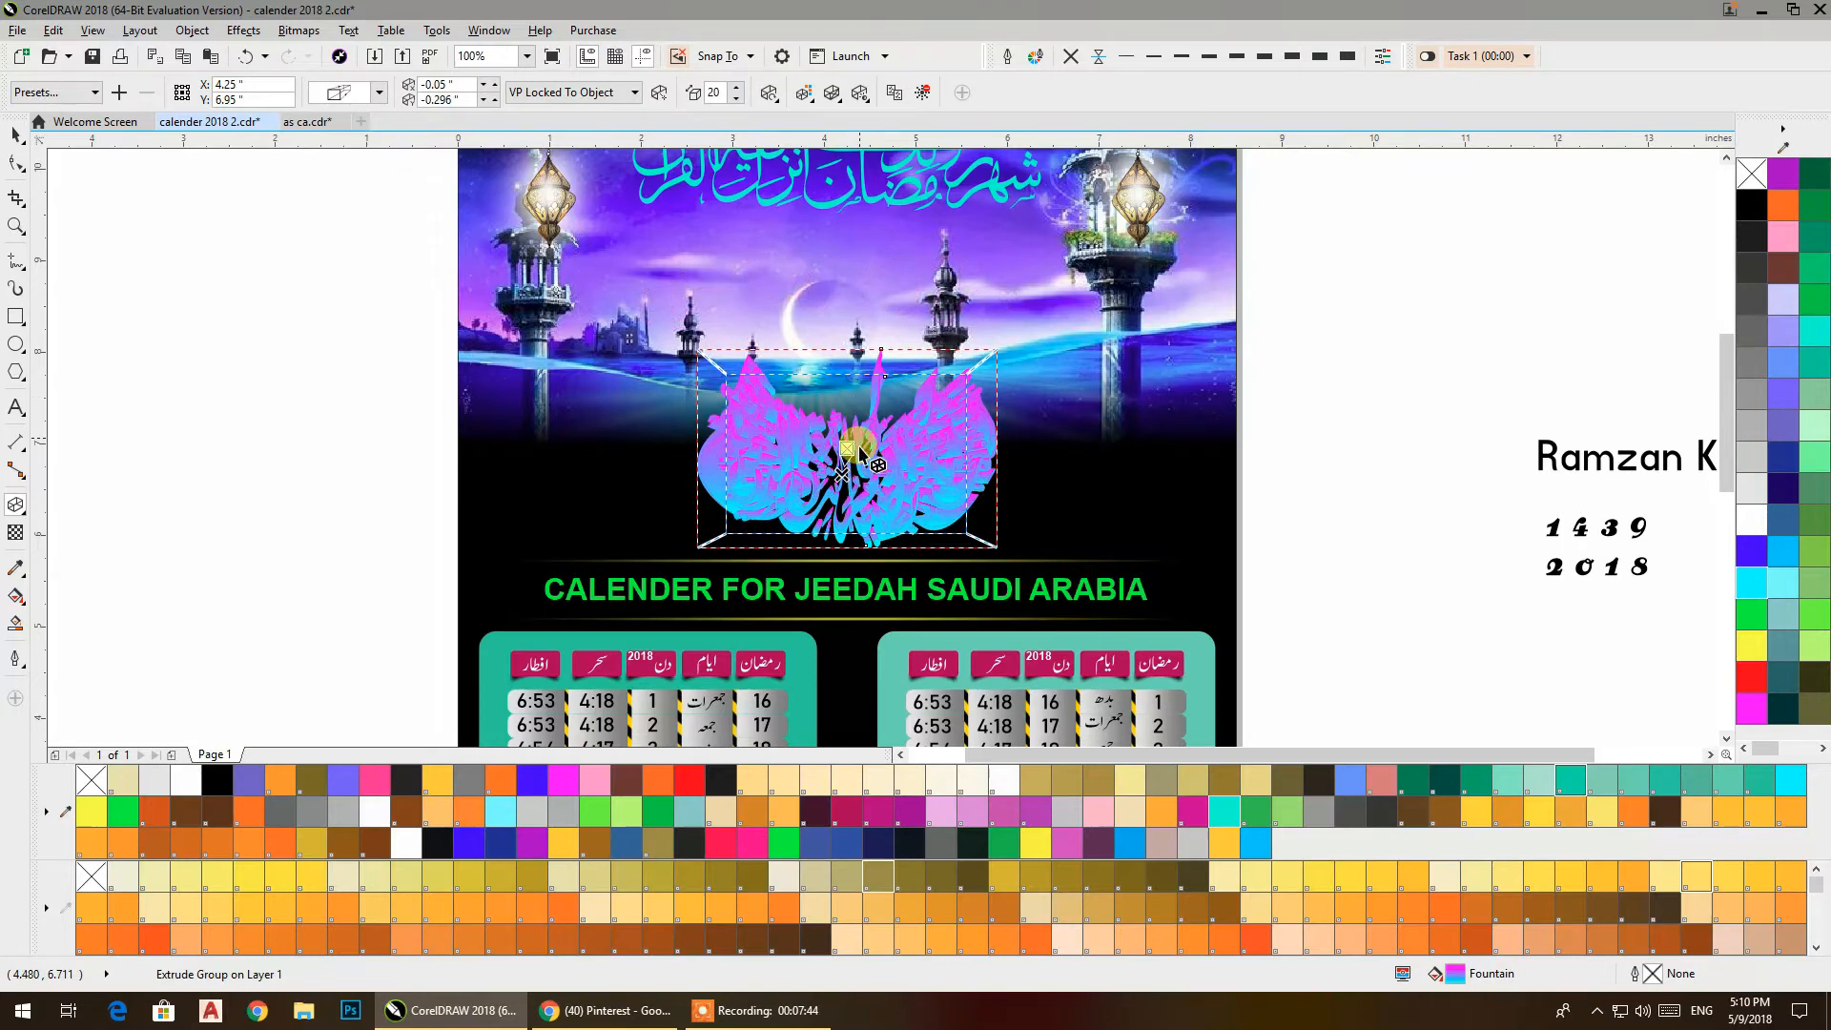
{"action": "scroll", "coordinate": [839, 481], "scroll_direction": "up", "scroll_amount": 2}
{"action": "scroll", "coordinate": [774, 486], "scroll_direction": "up", "scroll_amount": 2}
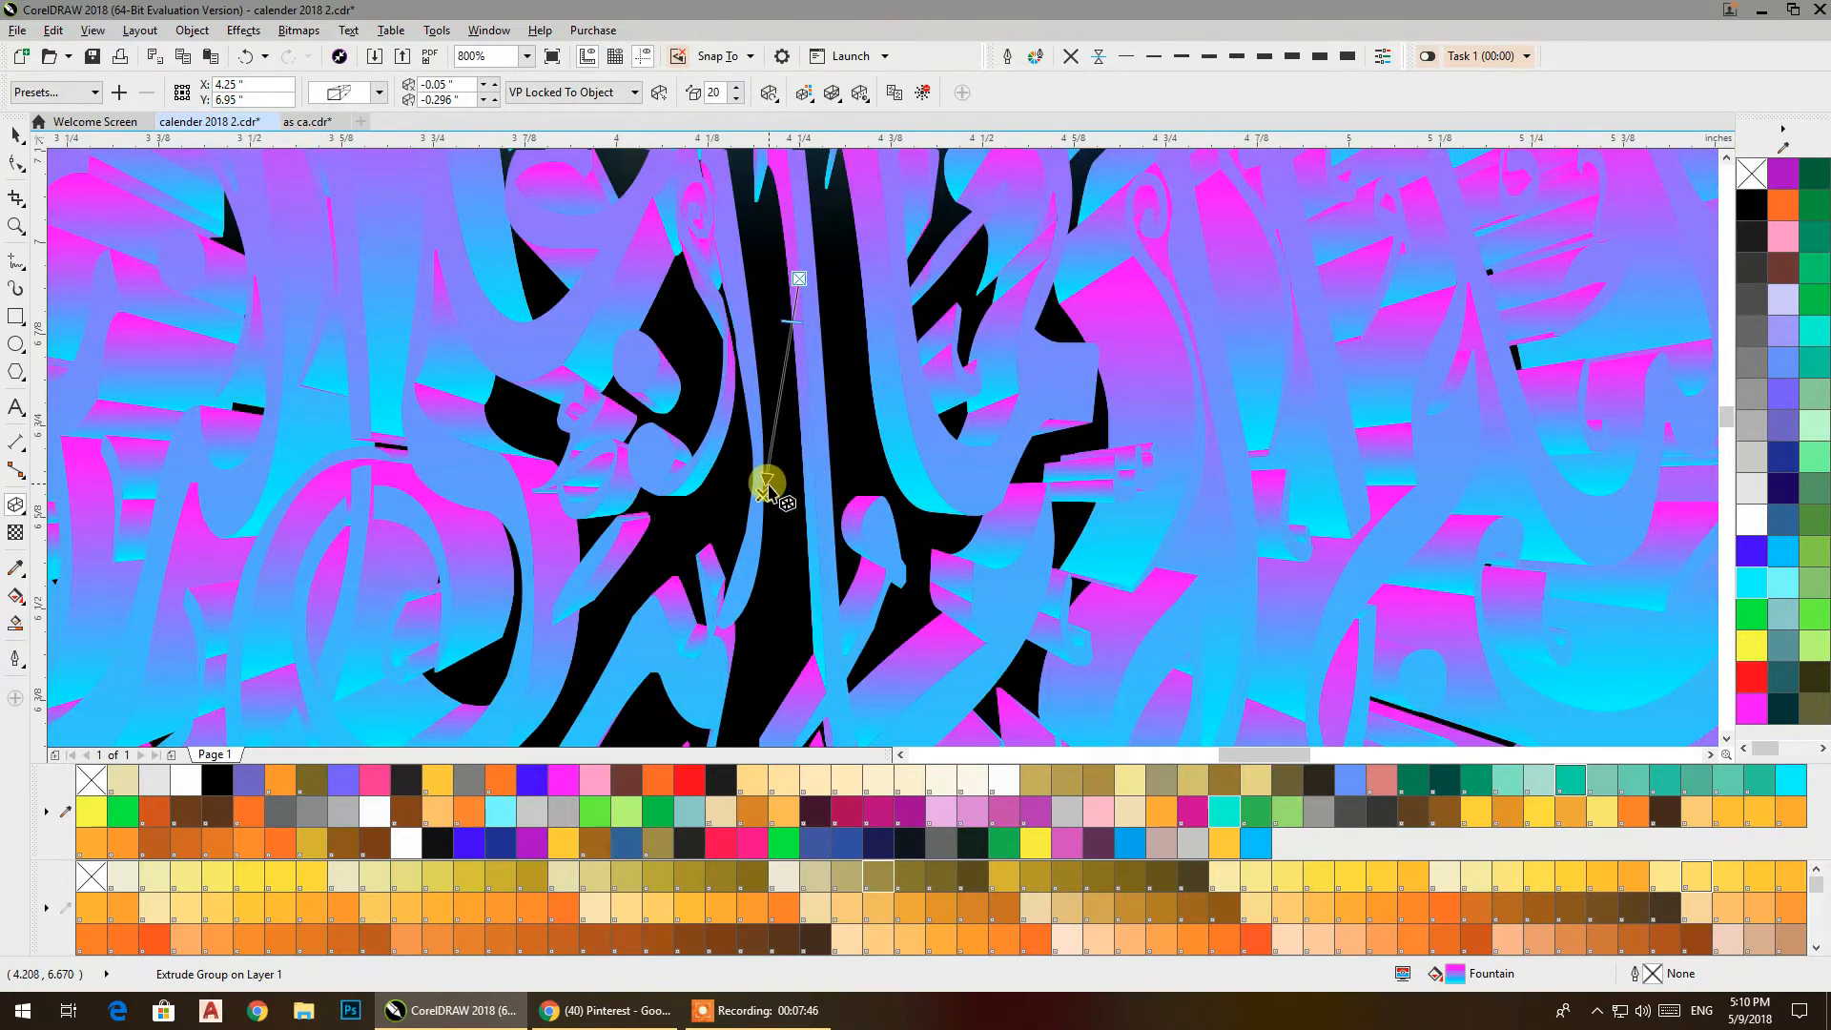
{"action": "left_click_drag", "start_coordinate": [766, 493], "coordinate": [808, 496]}
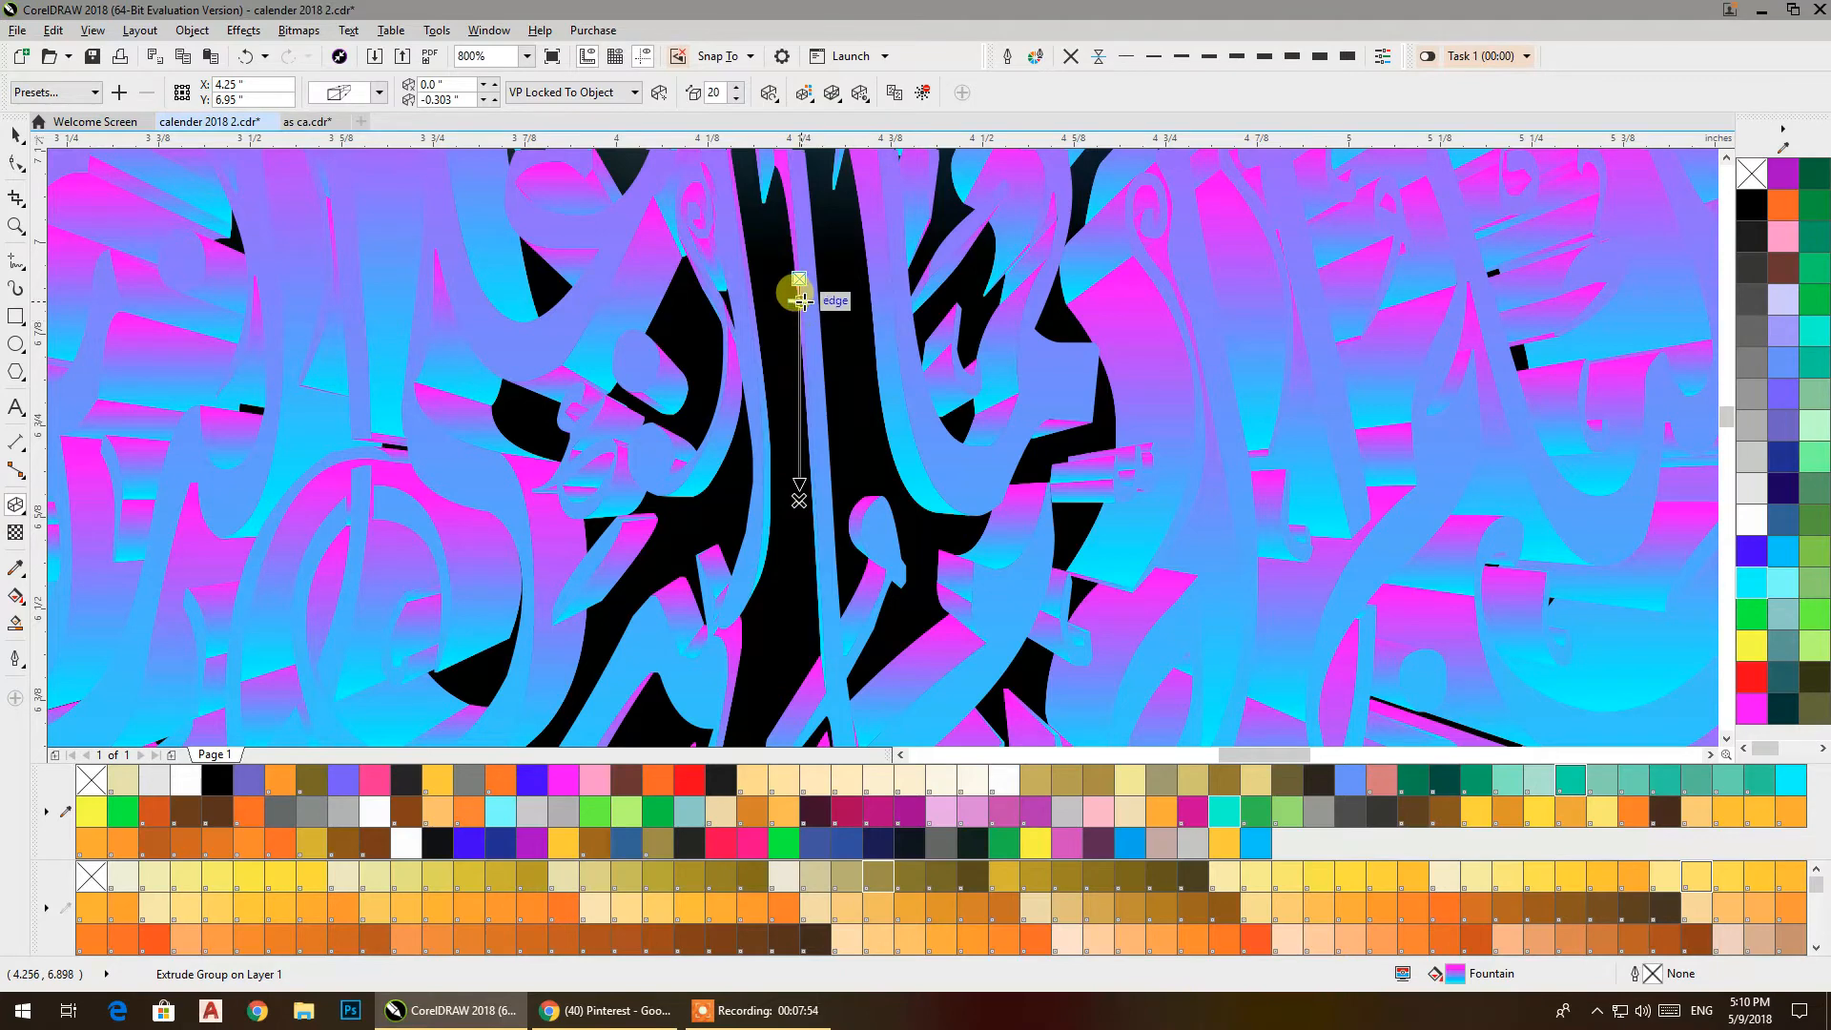
{"action": "left_click_drag", "start_coordinate": [803, 299], "coordinate": [804, 301]}
{"action": "scroll", "coordinate": [803, 300], "scroll_direction": "down", "scroll_amount": 2}
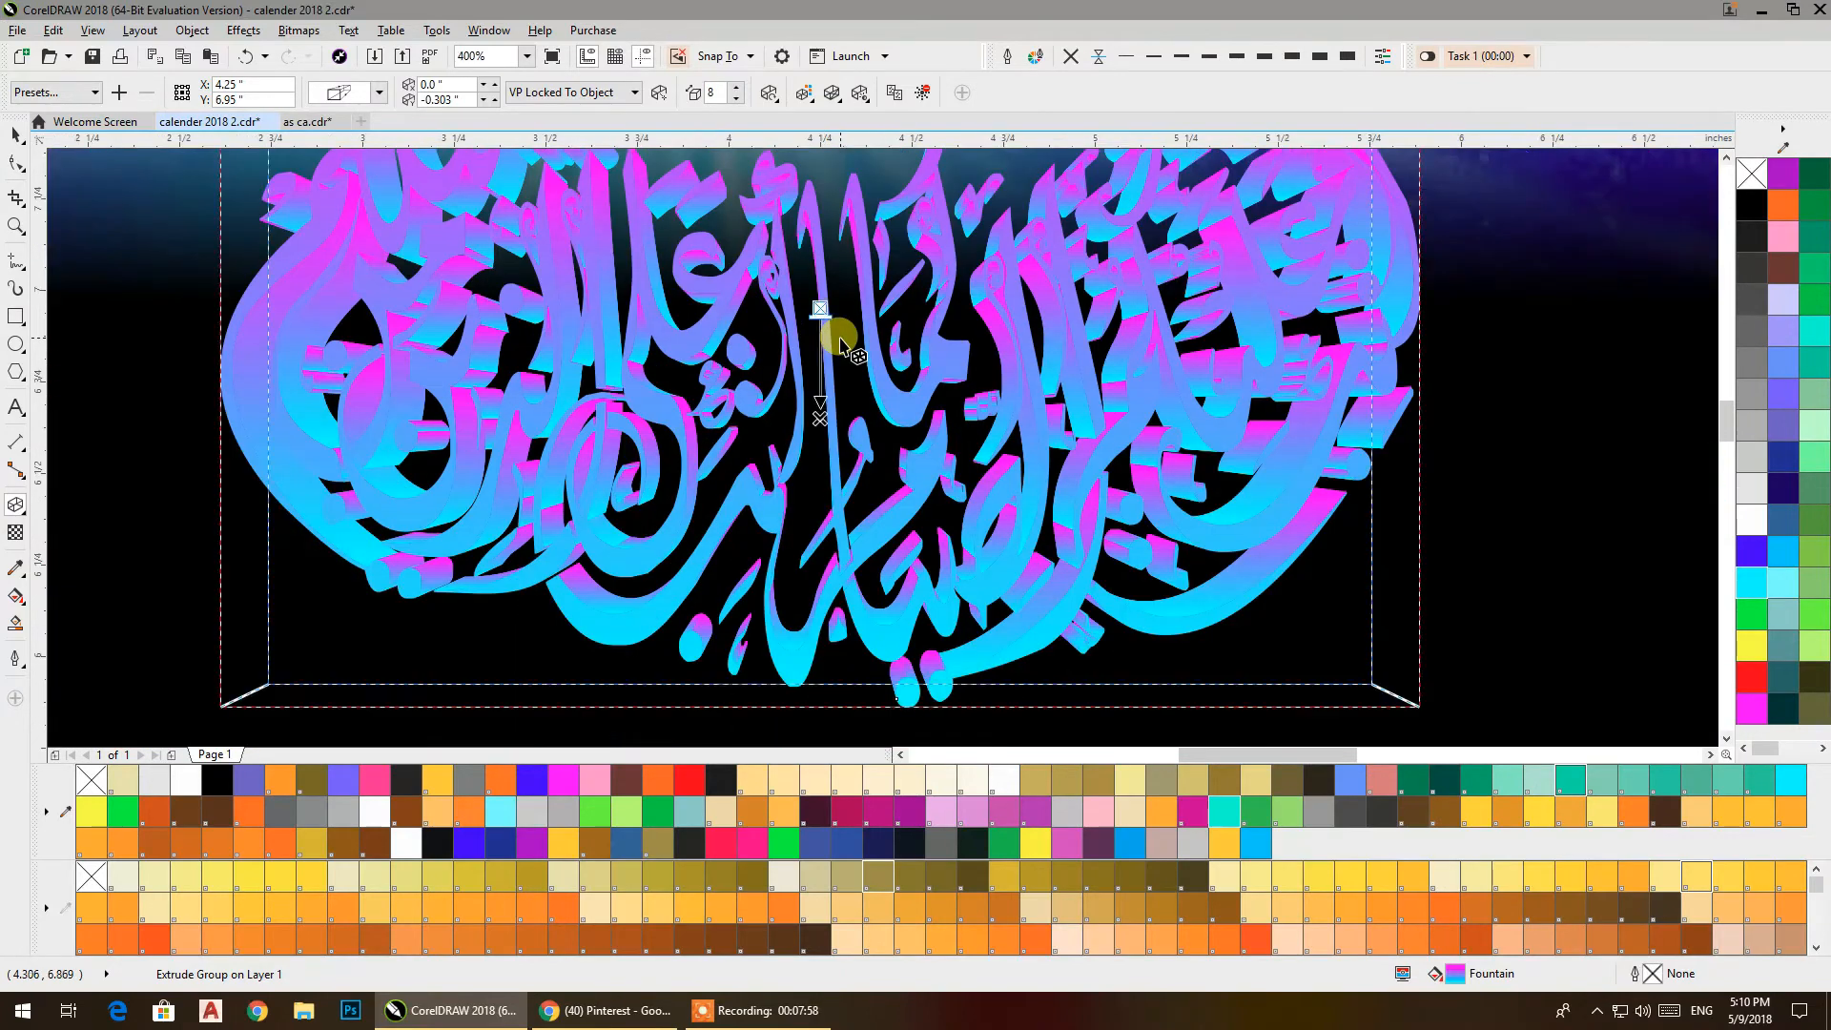
{"action": "left_click_drag", "start_coordinate": [840, 339], "coordinate": [847, 424]}
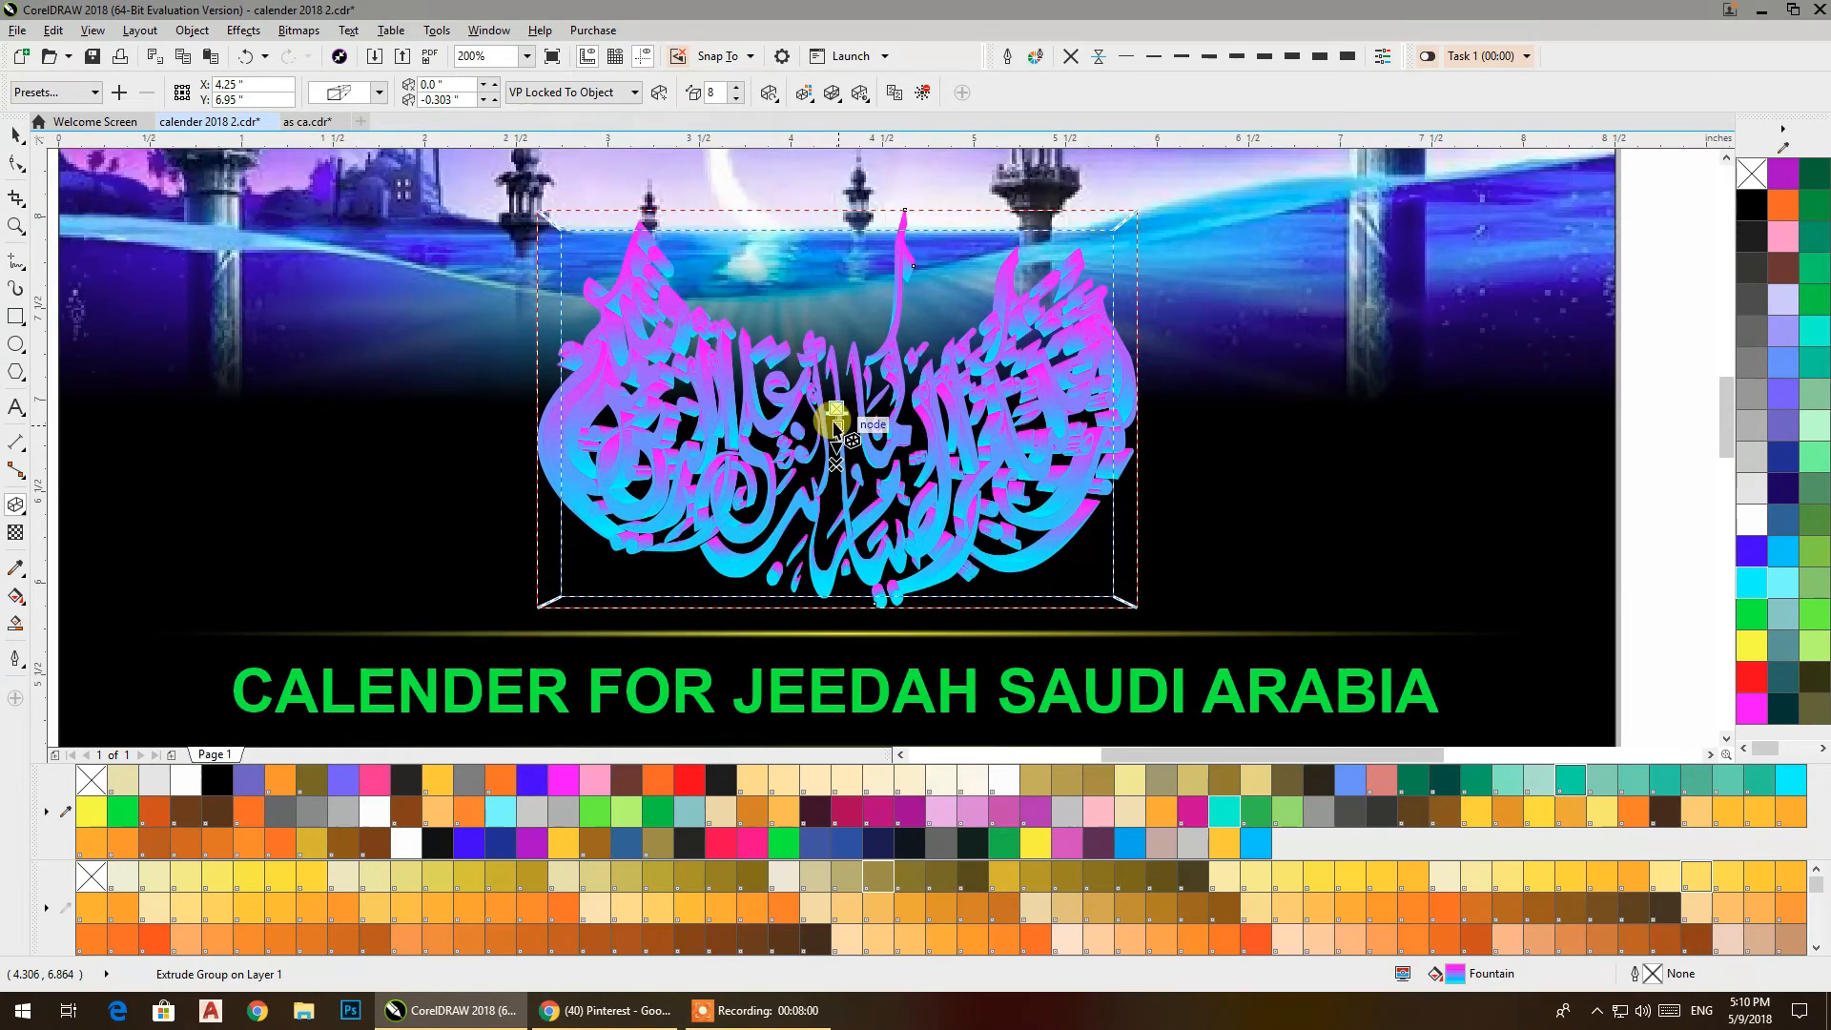
{"action": "left_click", "coordinate": [15, 136]}
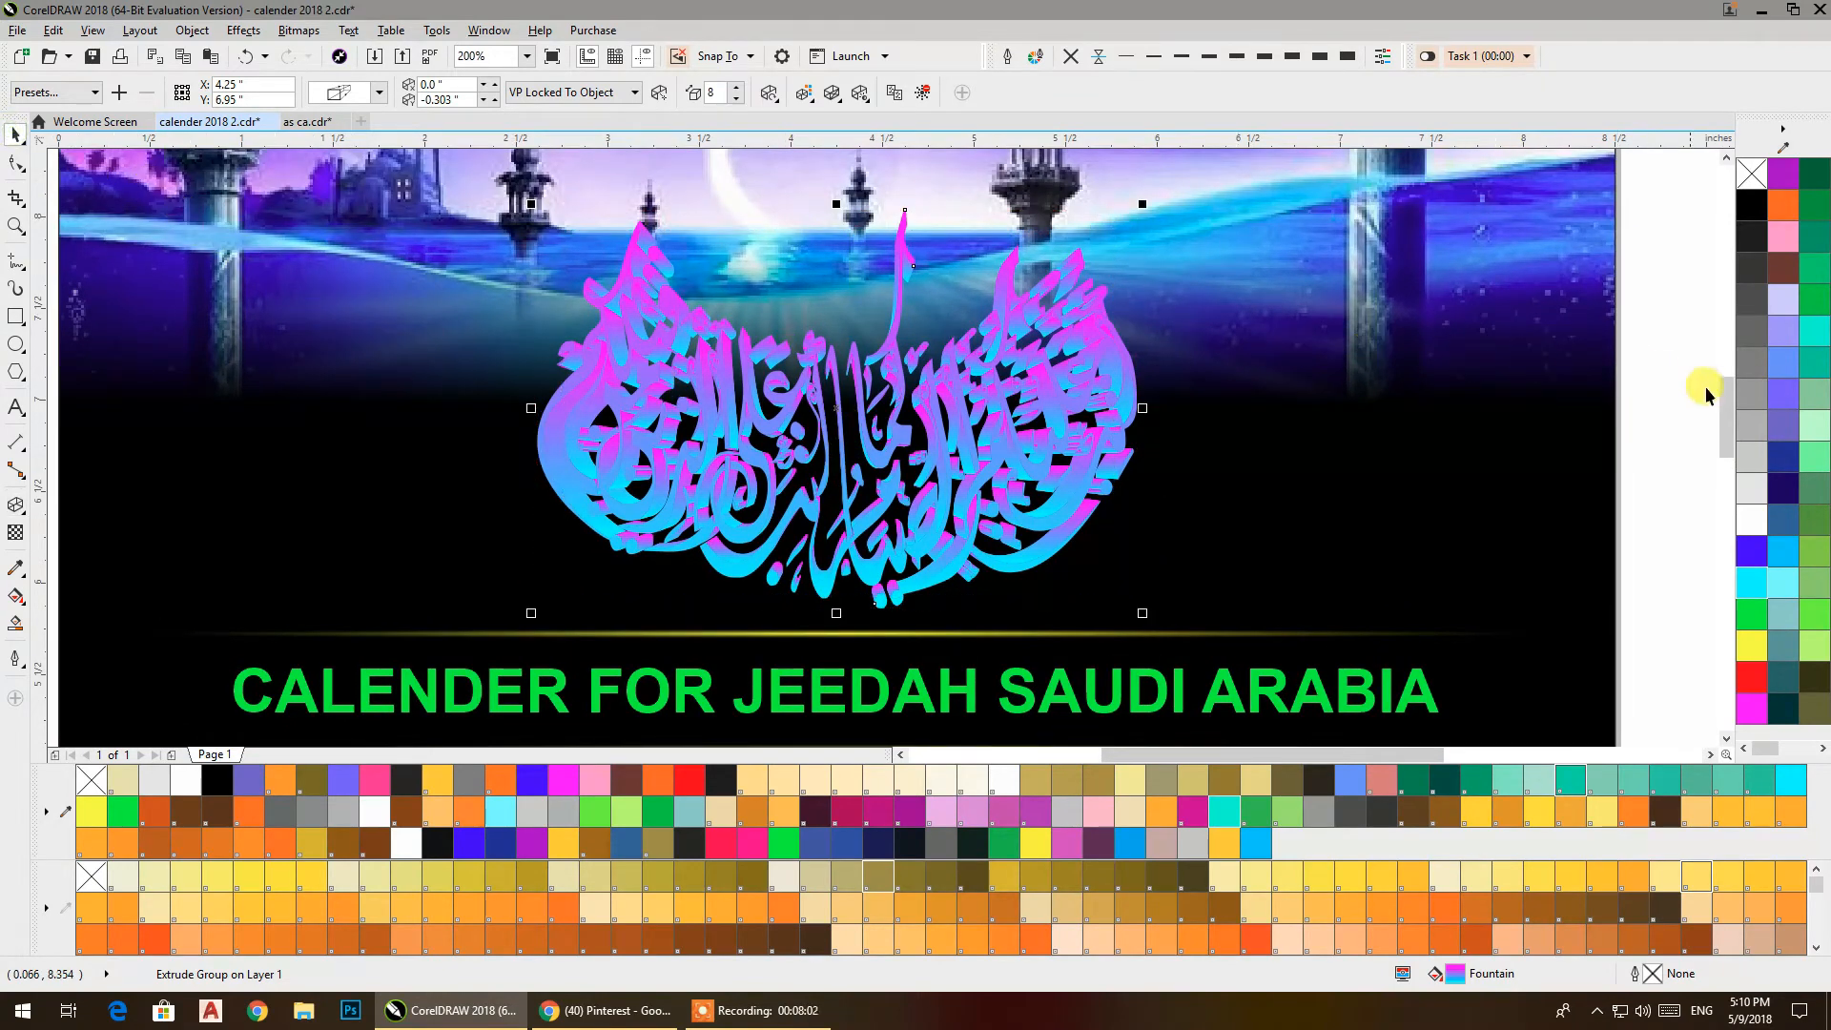
{"action": "left_click", "coordinate": [1677, 382]}
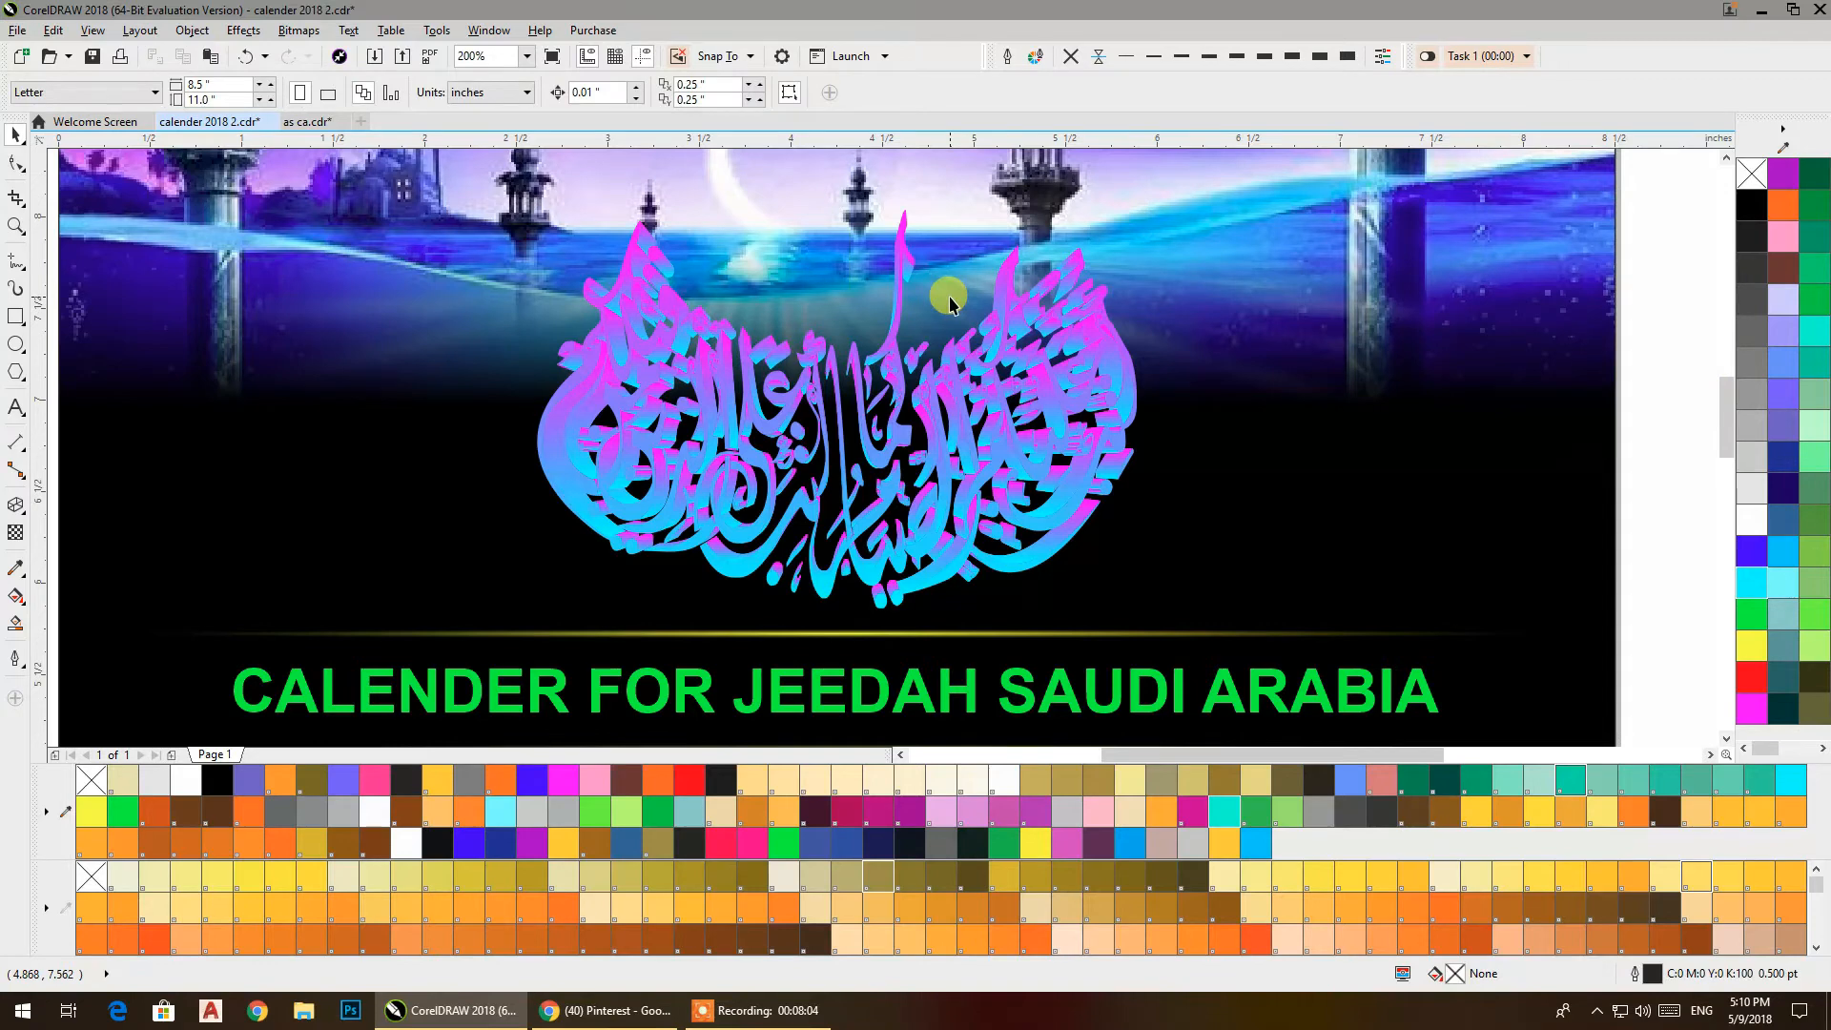
Move the "Ramzan Kareem" text closer to the page, to about X 11.23 and Y 7.92 inches.
{"action": "scroll", "coordinate": [949, 304], "scroll_direction": "down", "scroll_amount": 2}
{"action": "left_click_drag", "start_coordinate": [949, 303], "coordinate": [947, 466]}
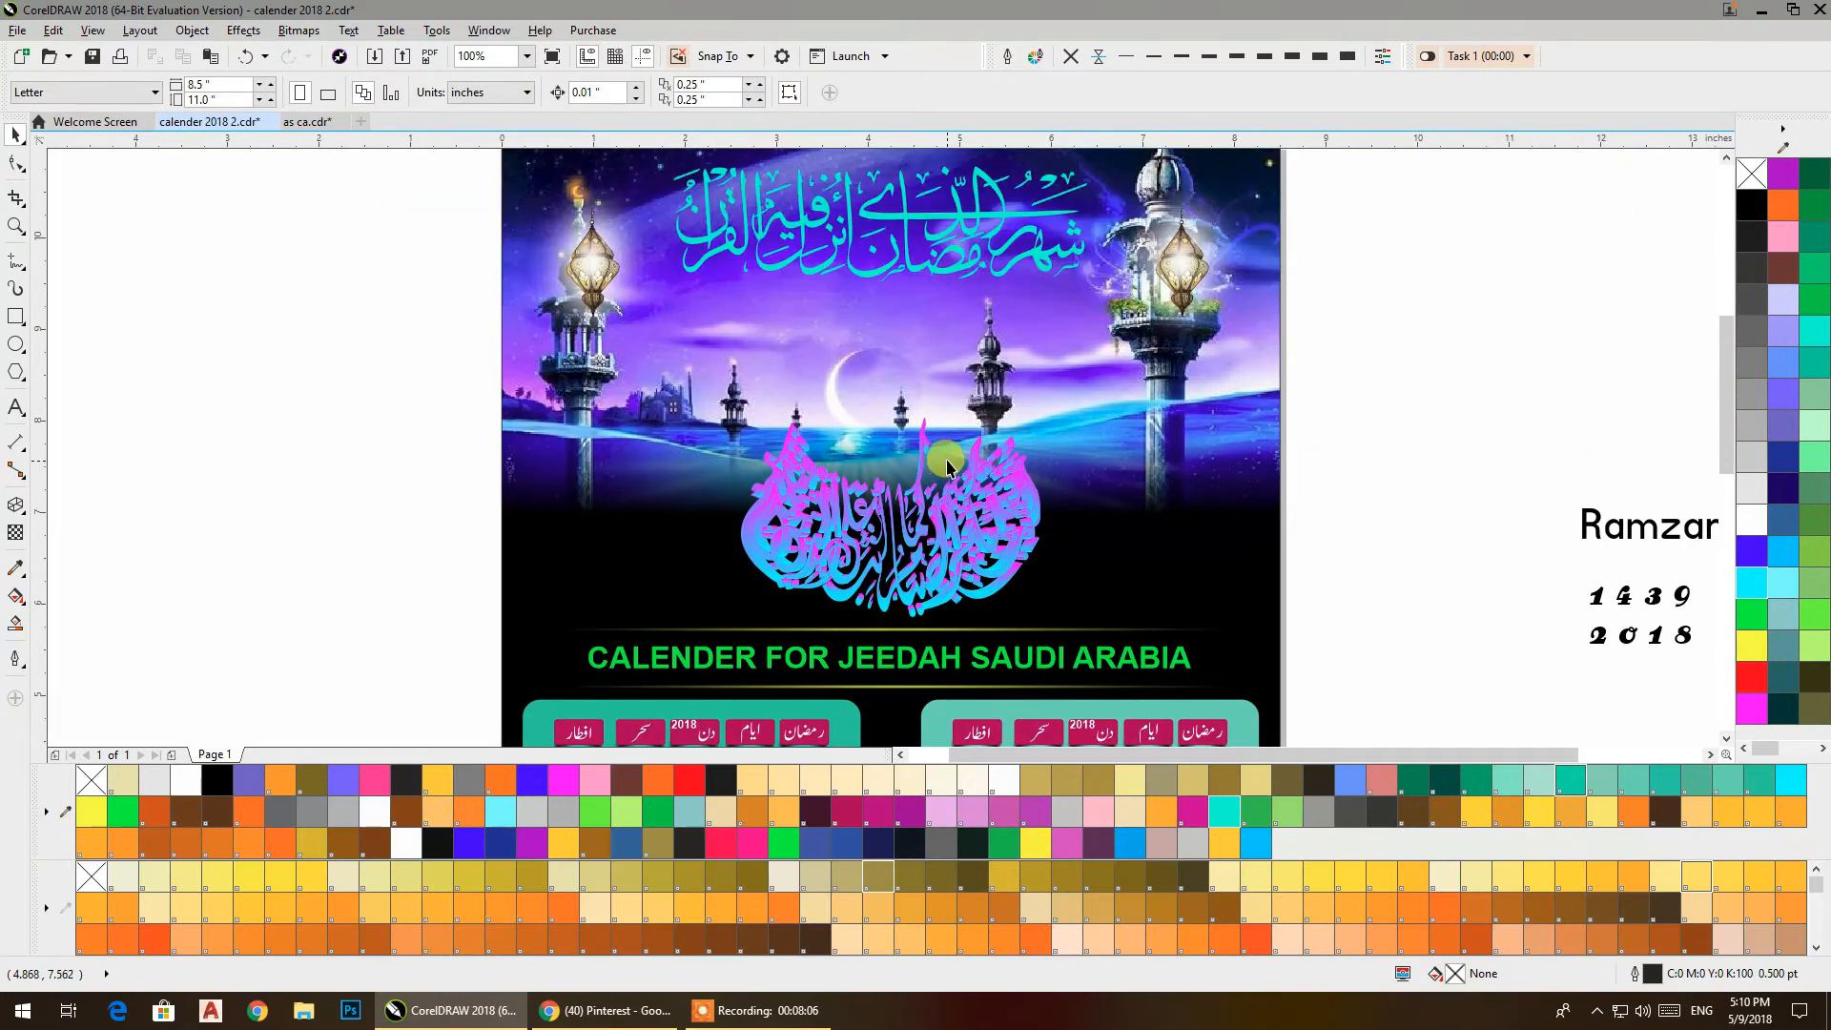
{"action": "left_click_drag", "start_coordinate": [1028, 273], "coordinate": [1019, 319]}
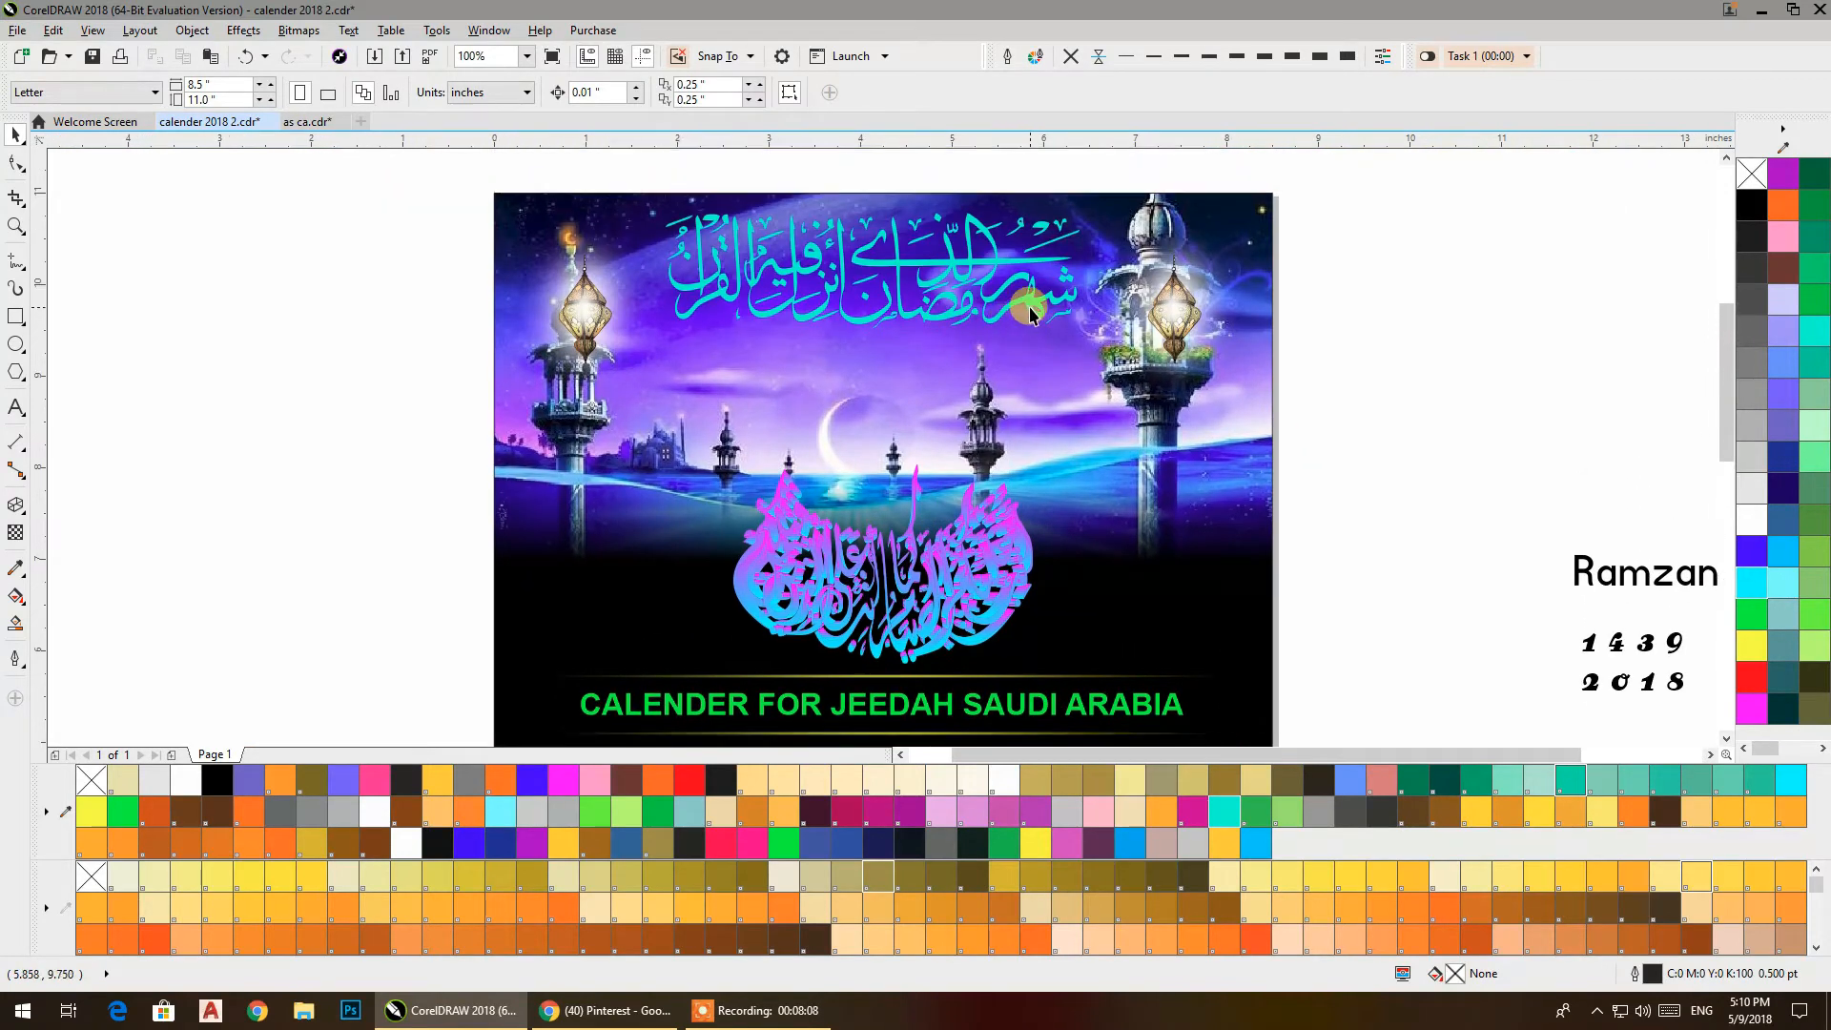
{"action": "left_click_drag", "start_coordinate": [1504, 539], "coordinate": [1445, 420]}
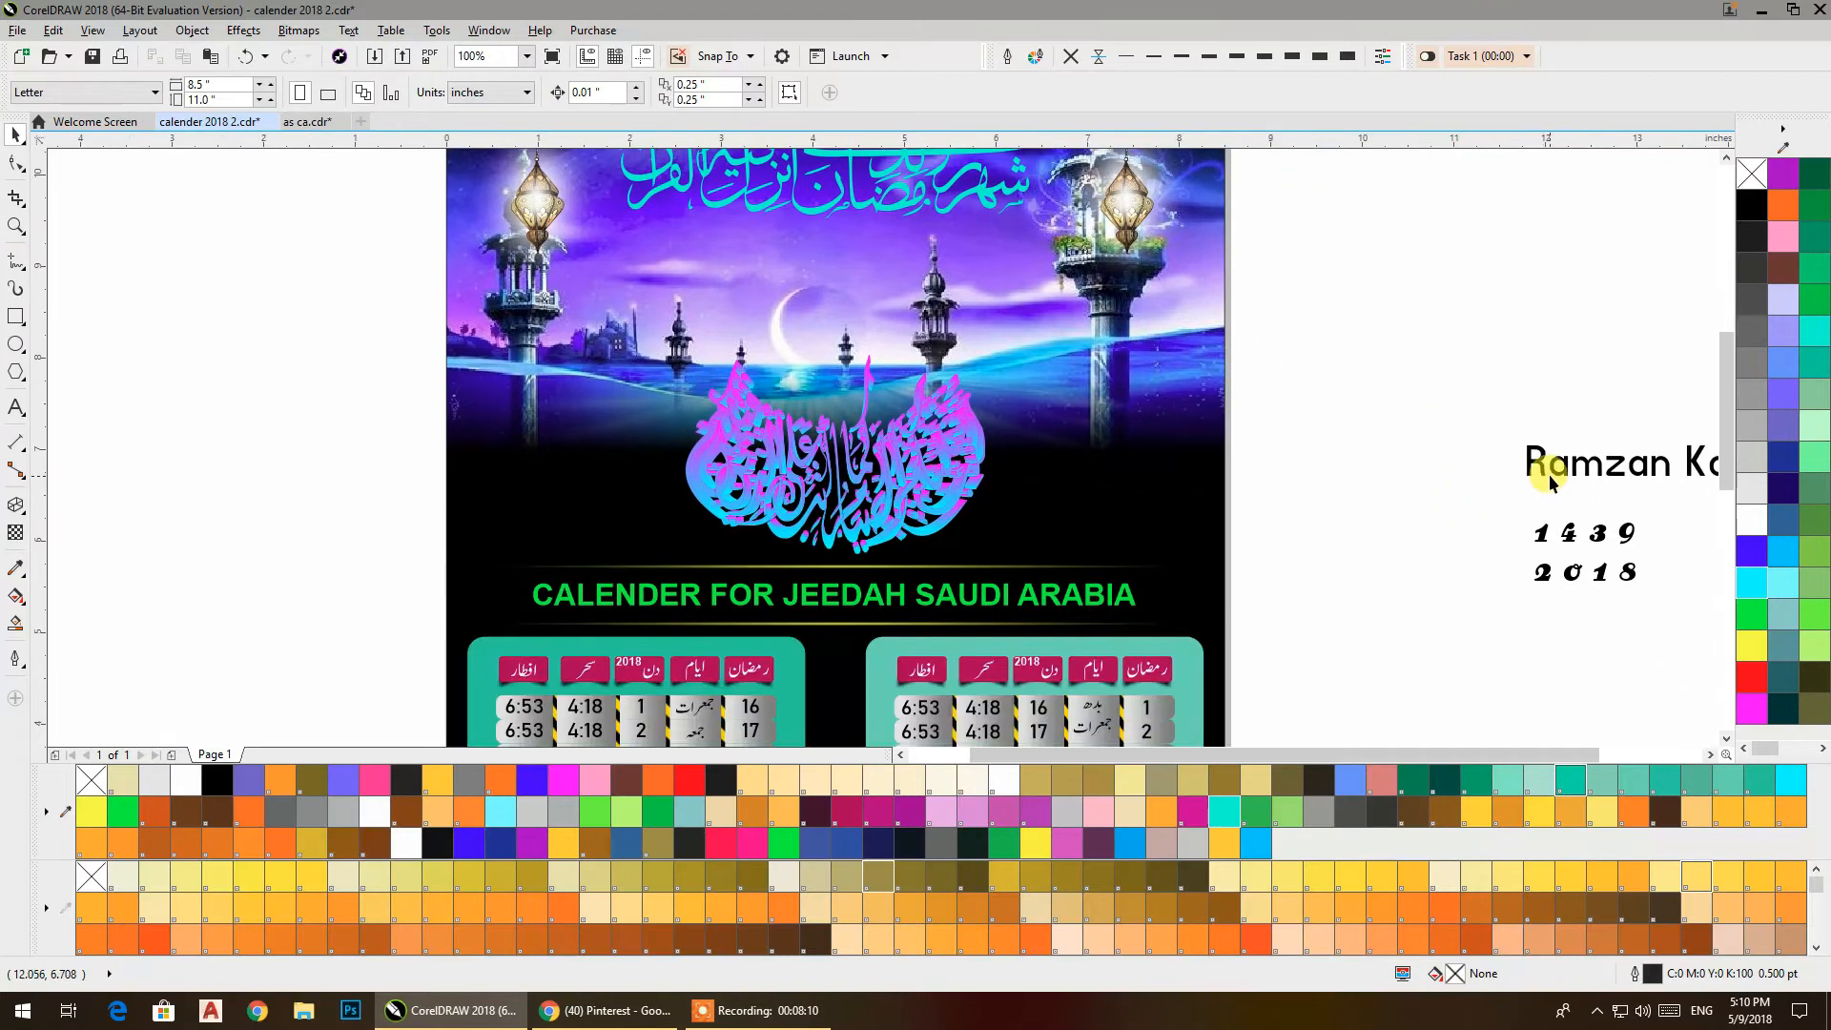
{"action": "left_click_drag", "start_coordinate": [1555, 477], "coordinate": [1352, 381]}
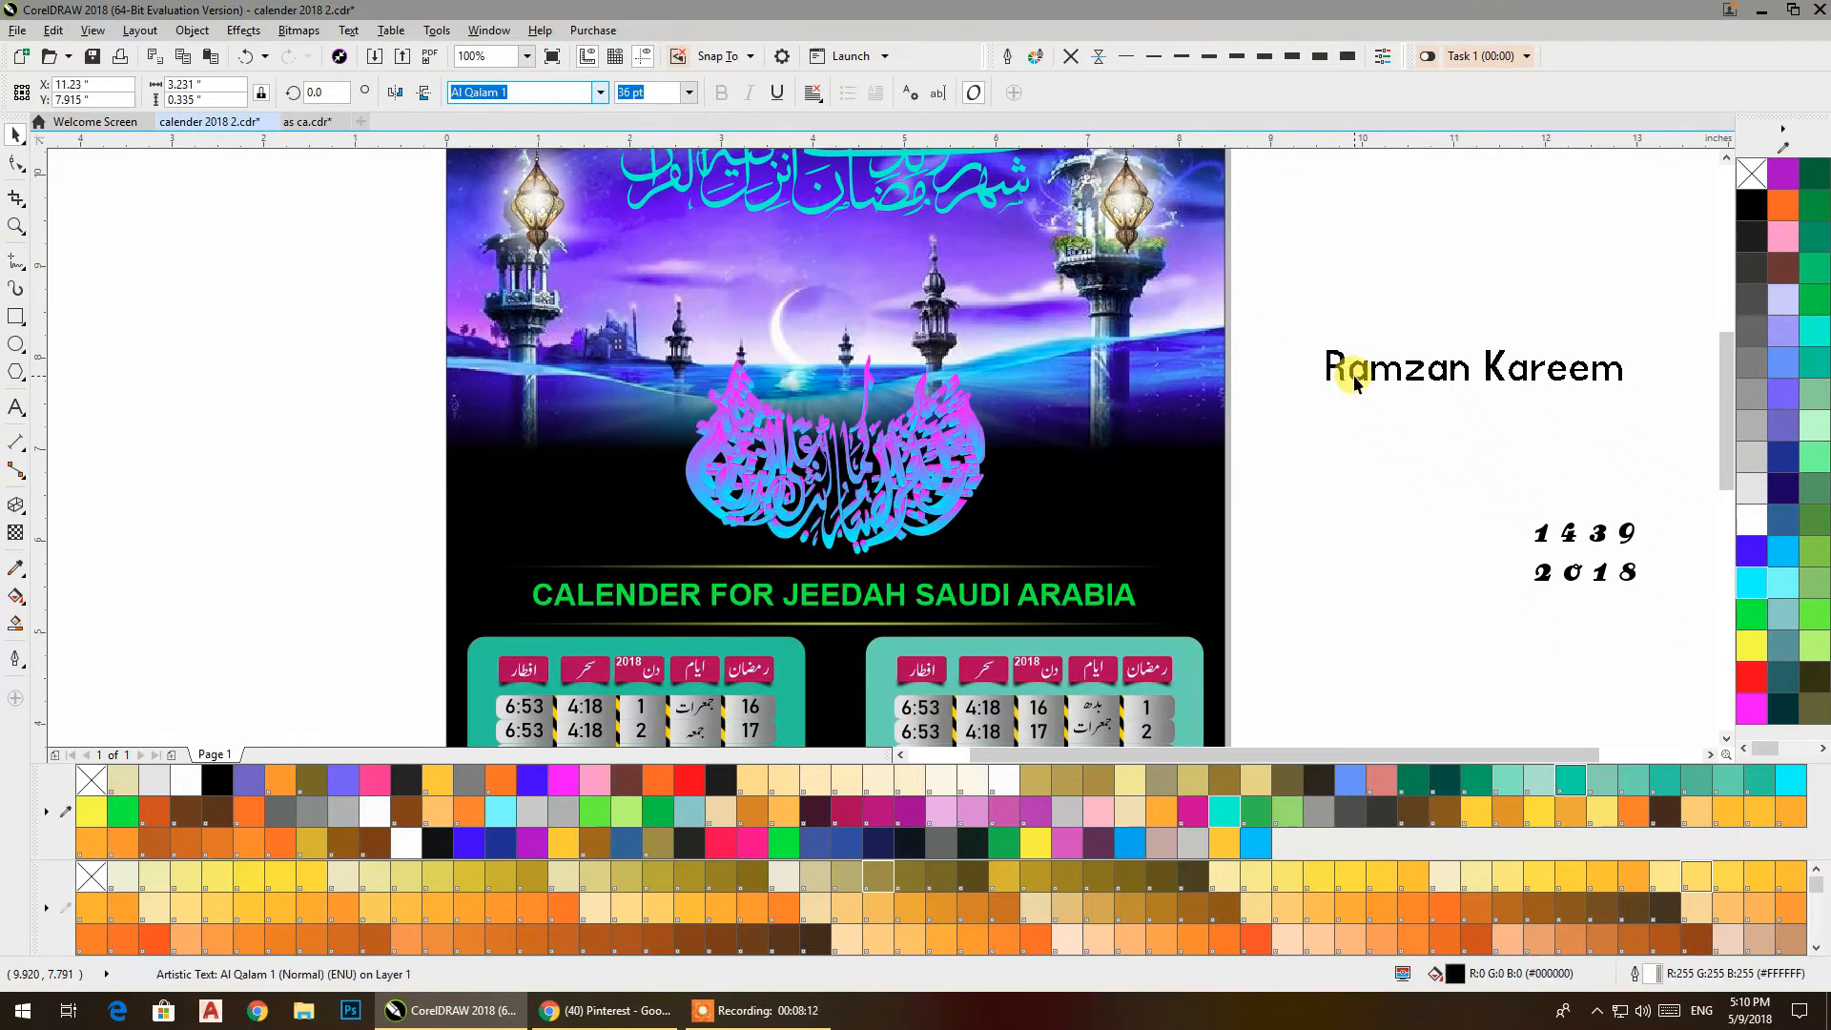
Browse the fonts and set the "Ramzan Kareem" text in ShelleyVolante BT.
{"action": "left_click", "coordinate": [601, 93]}
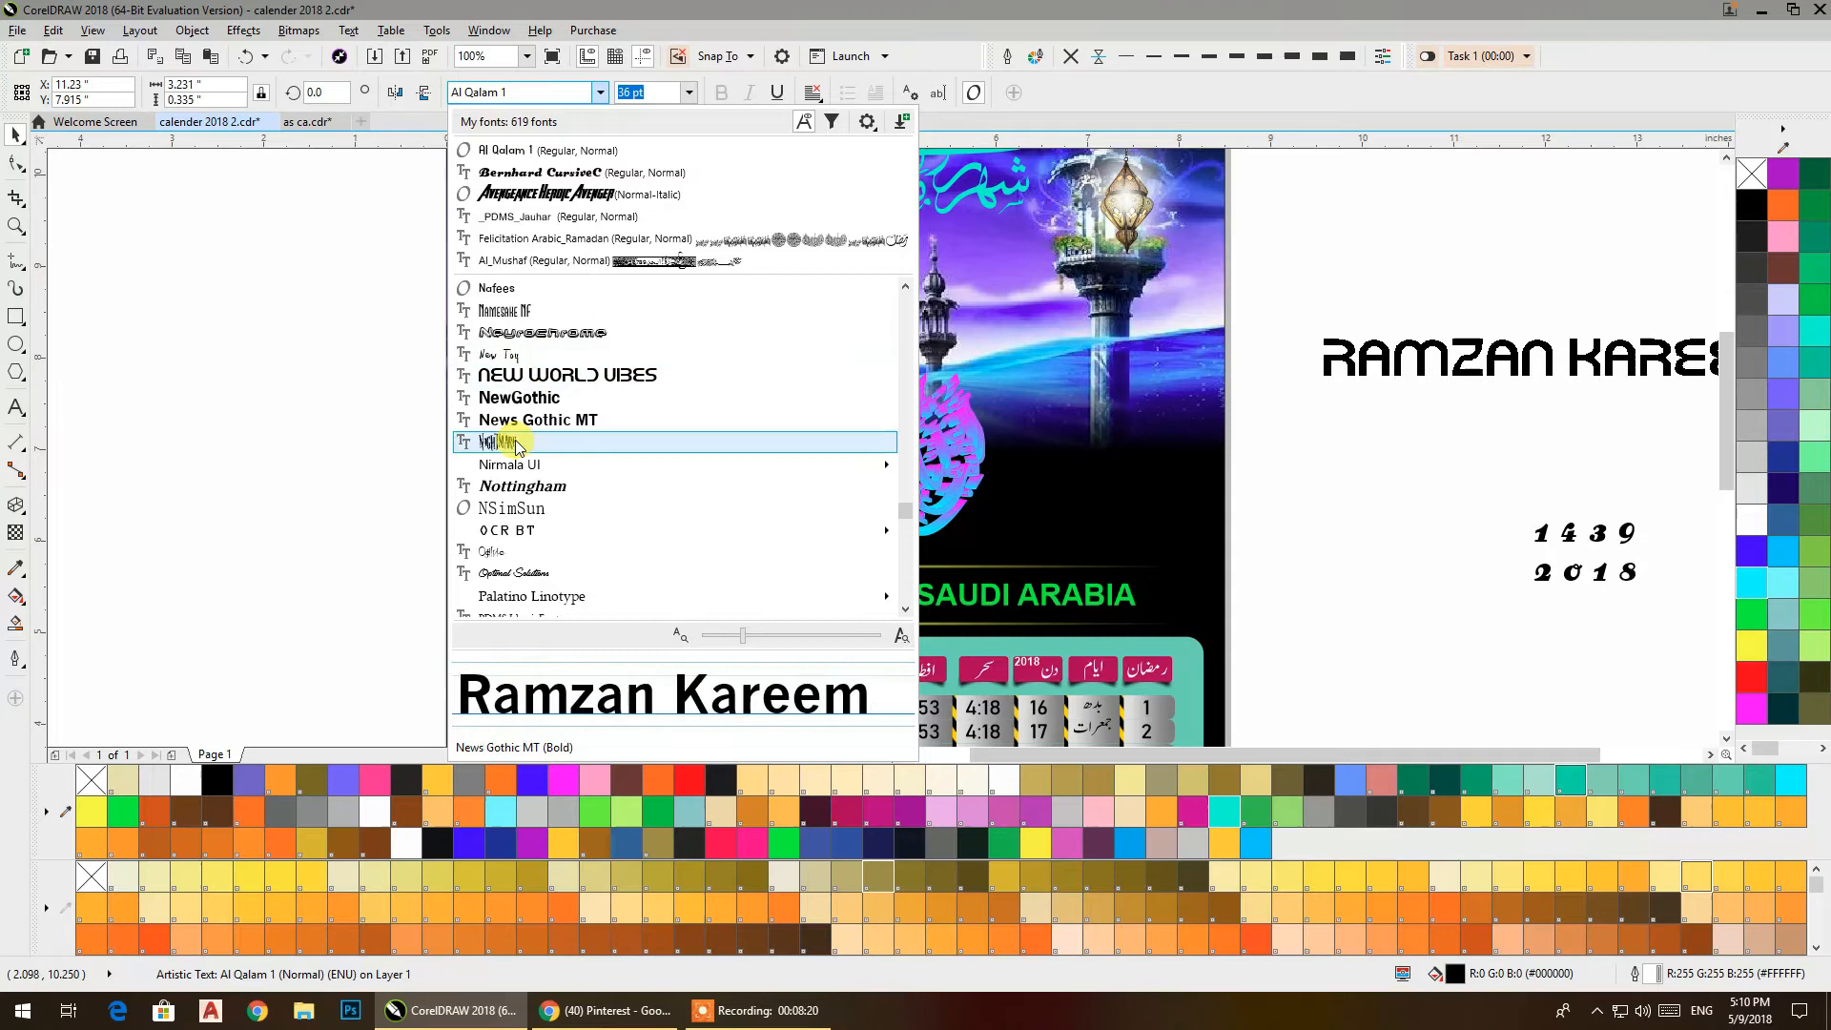
{"action": "scroll", "coordinate": [528, 456], "scroll_direction": "down", "scroll_amount": 2}
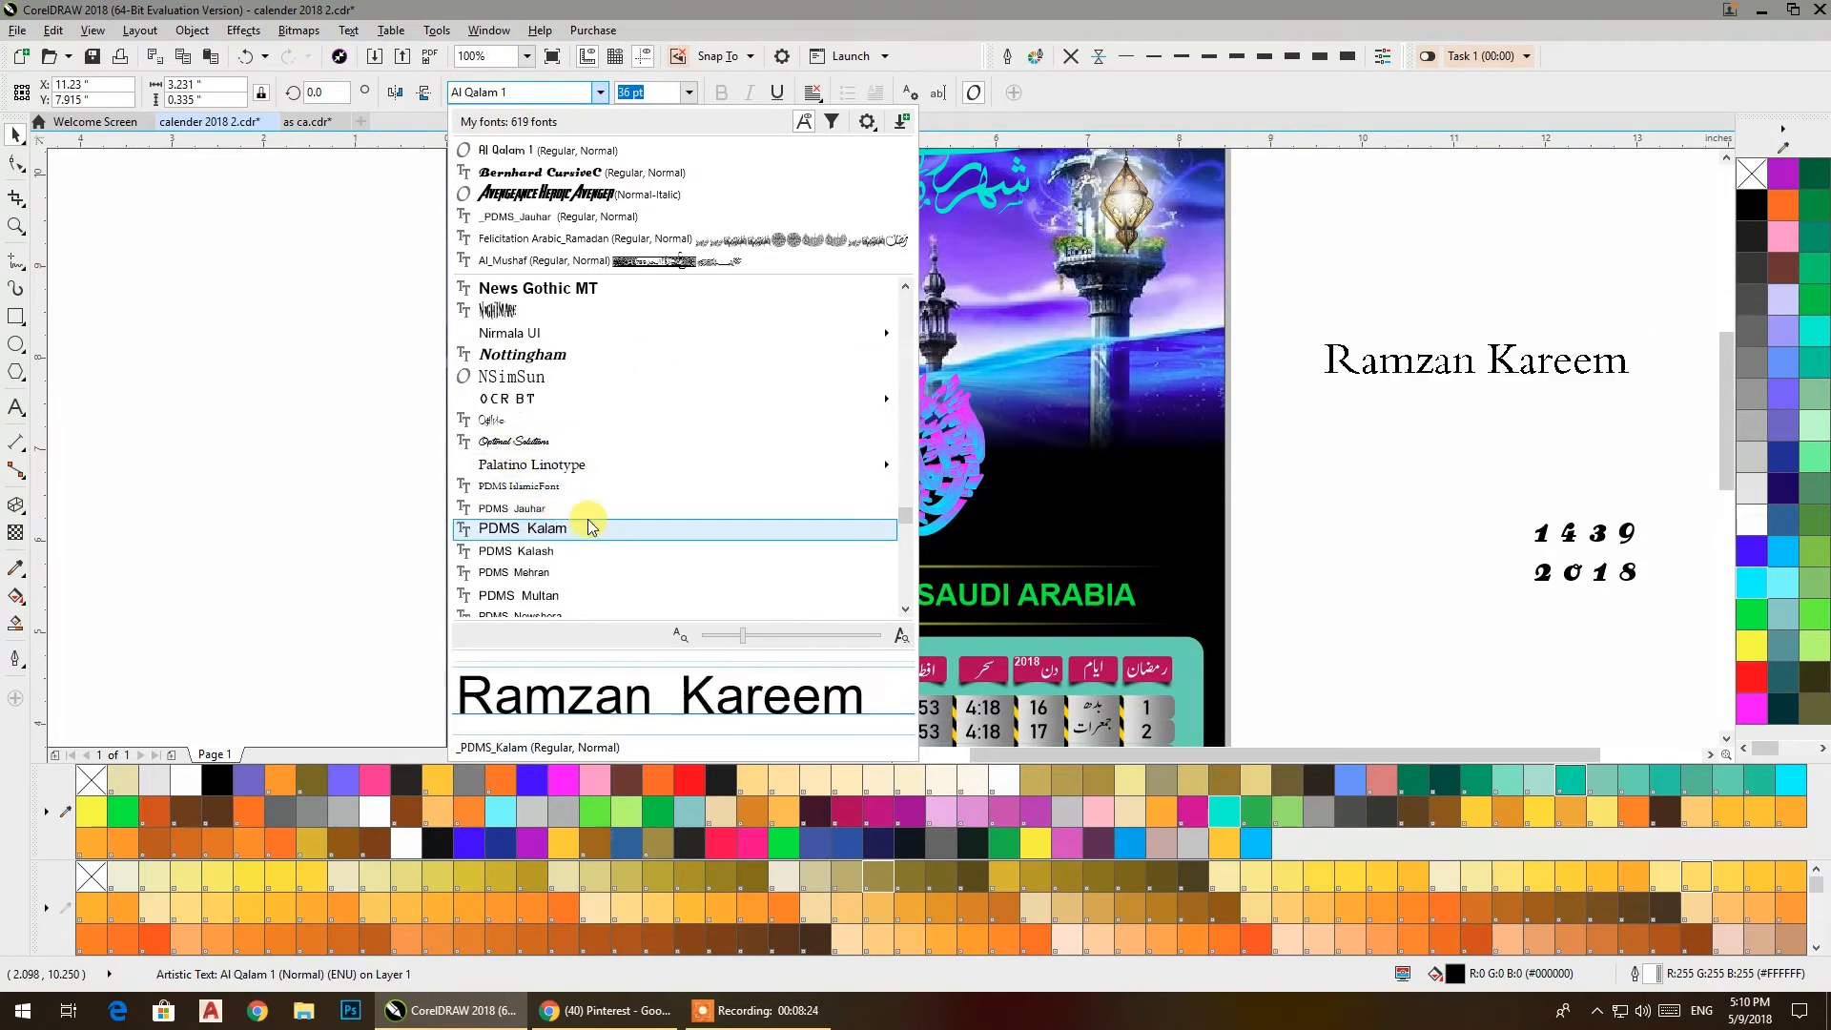
{"action": "scroll", "coordinate": [587, 515], "scroll_direction": "down", "scroll_amount": 4}
{"action": "scroll", "coordinate": [594, 506], "scroll_direction": "down", "scroll_amount": 4}
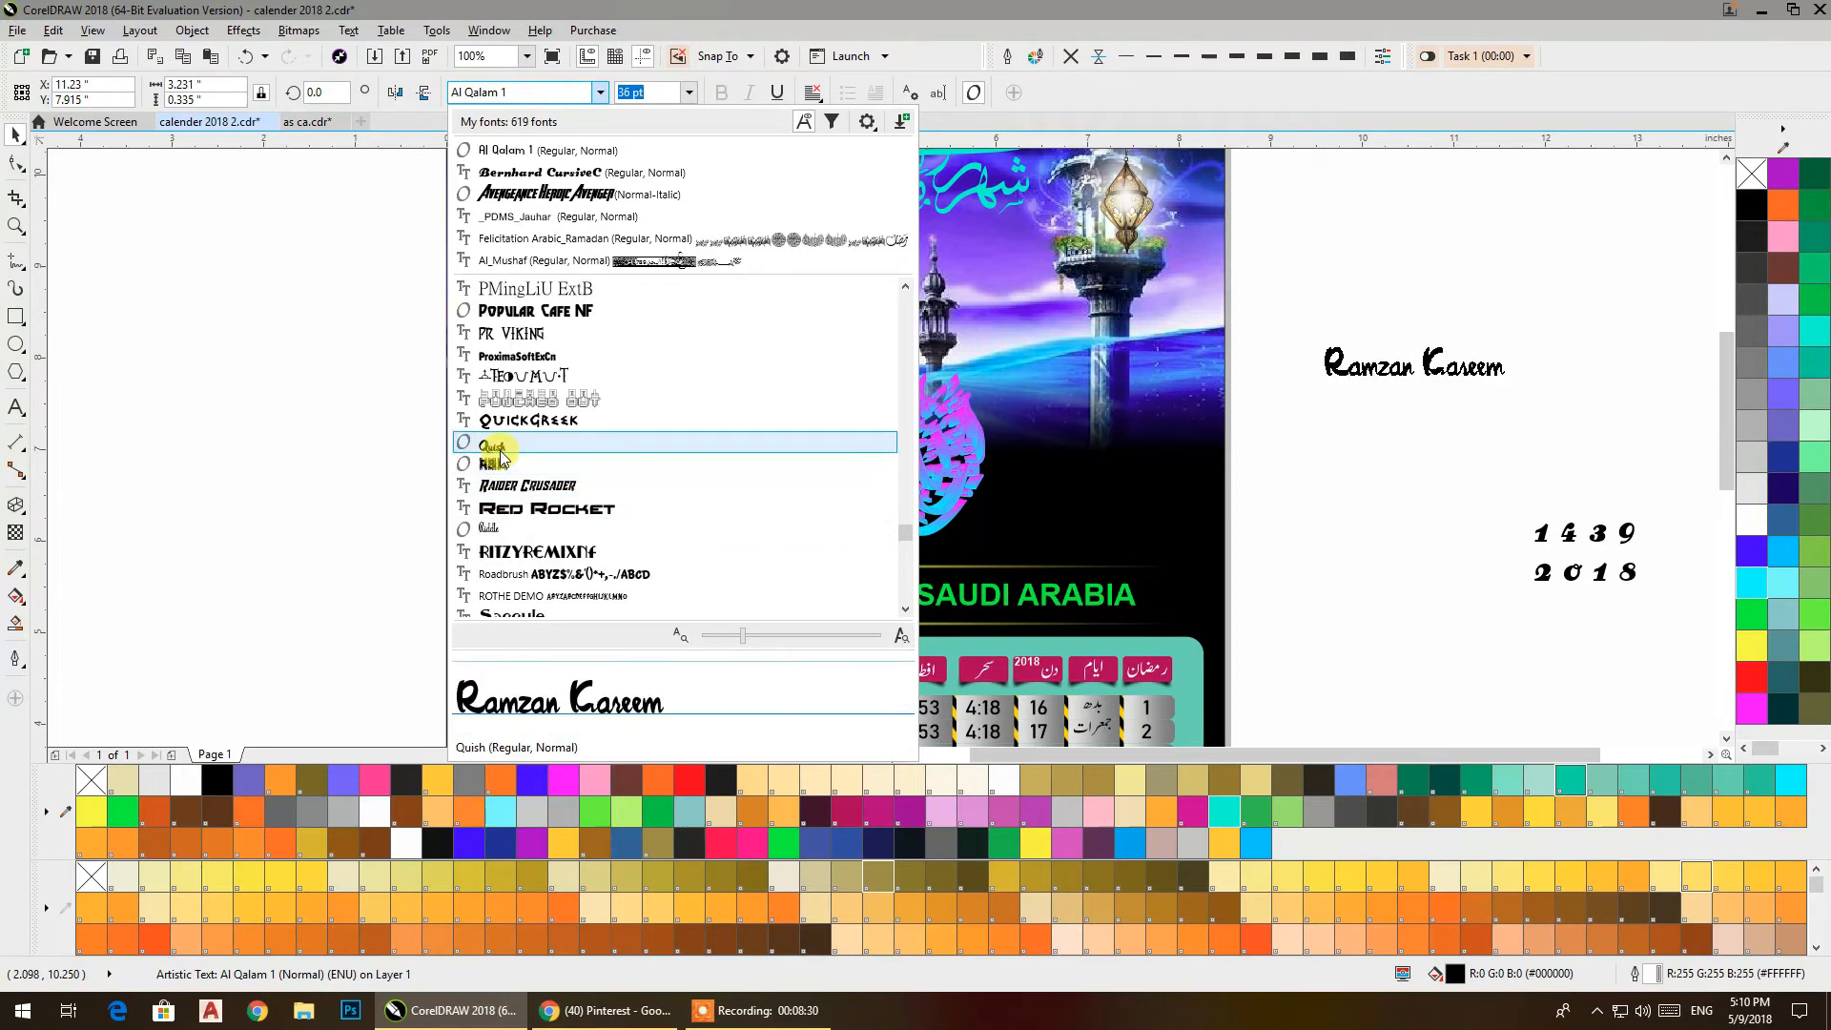
{"action": "scroll", "coordinate": [550, 443], "scroll_direction": "down", "scroll_amount": 4}
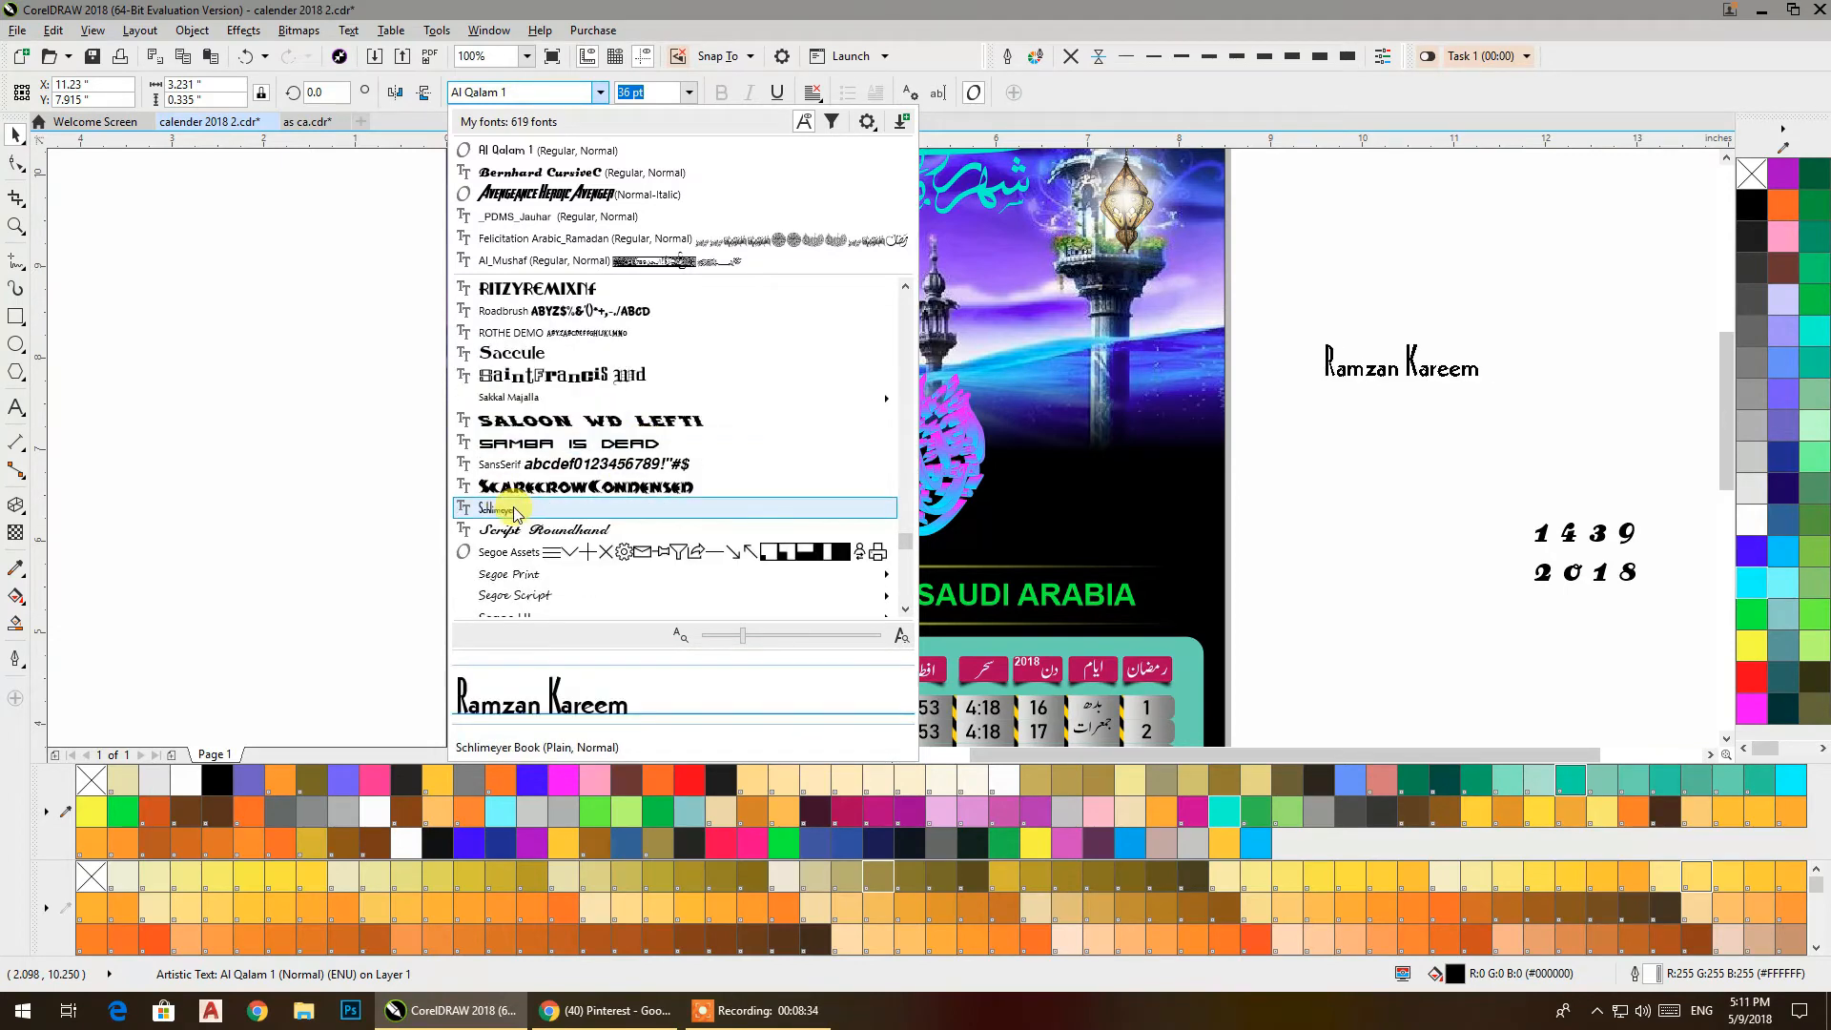
{"action": "scroll", "coordinate": [572, 515], "scroll_direction": "down", "scroll_amount": 7}
{"action": "scroll", "coordinate": [626, 512], "scroll_direction": "down", "scroll_amount": 2}
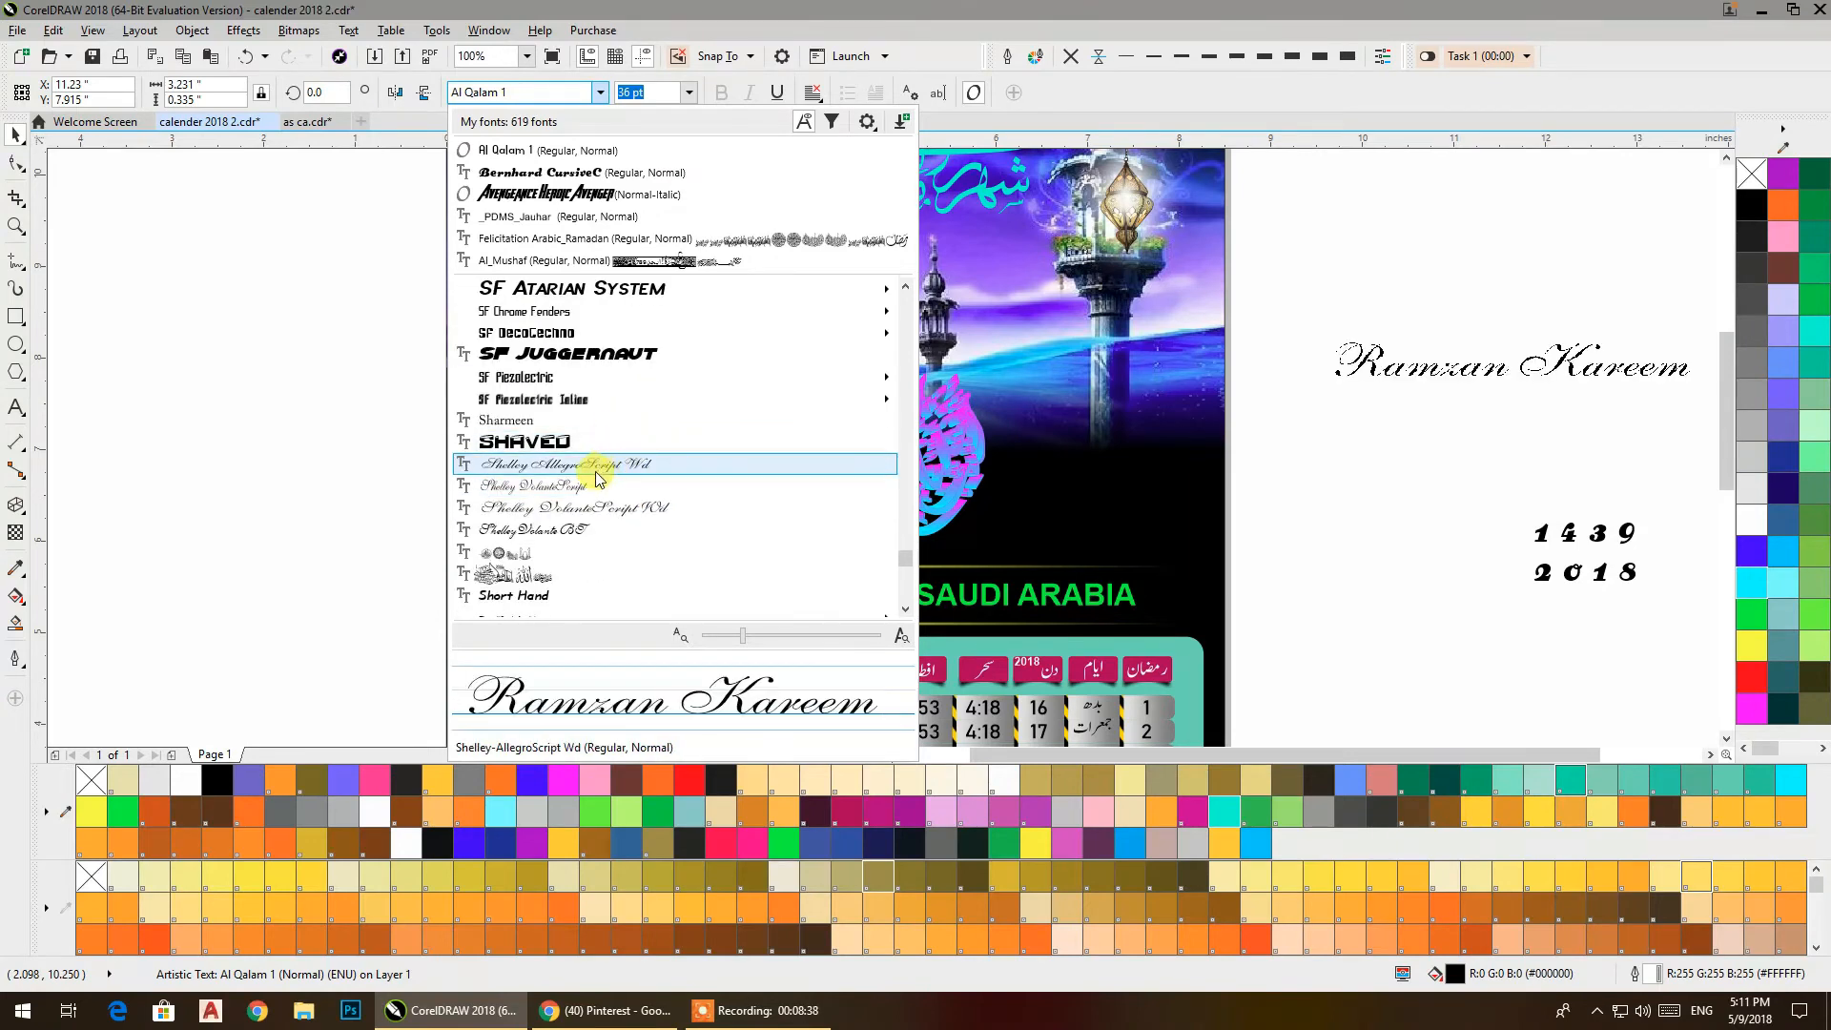
{"action": "left_click", "coordinate": [589, 531]}
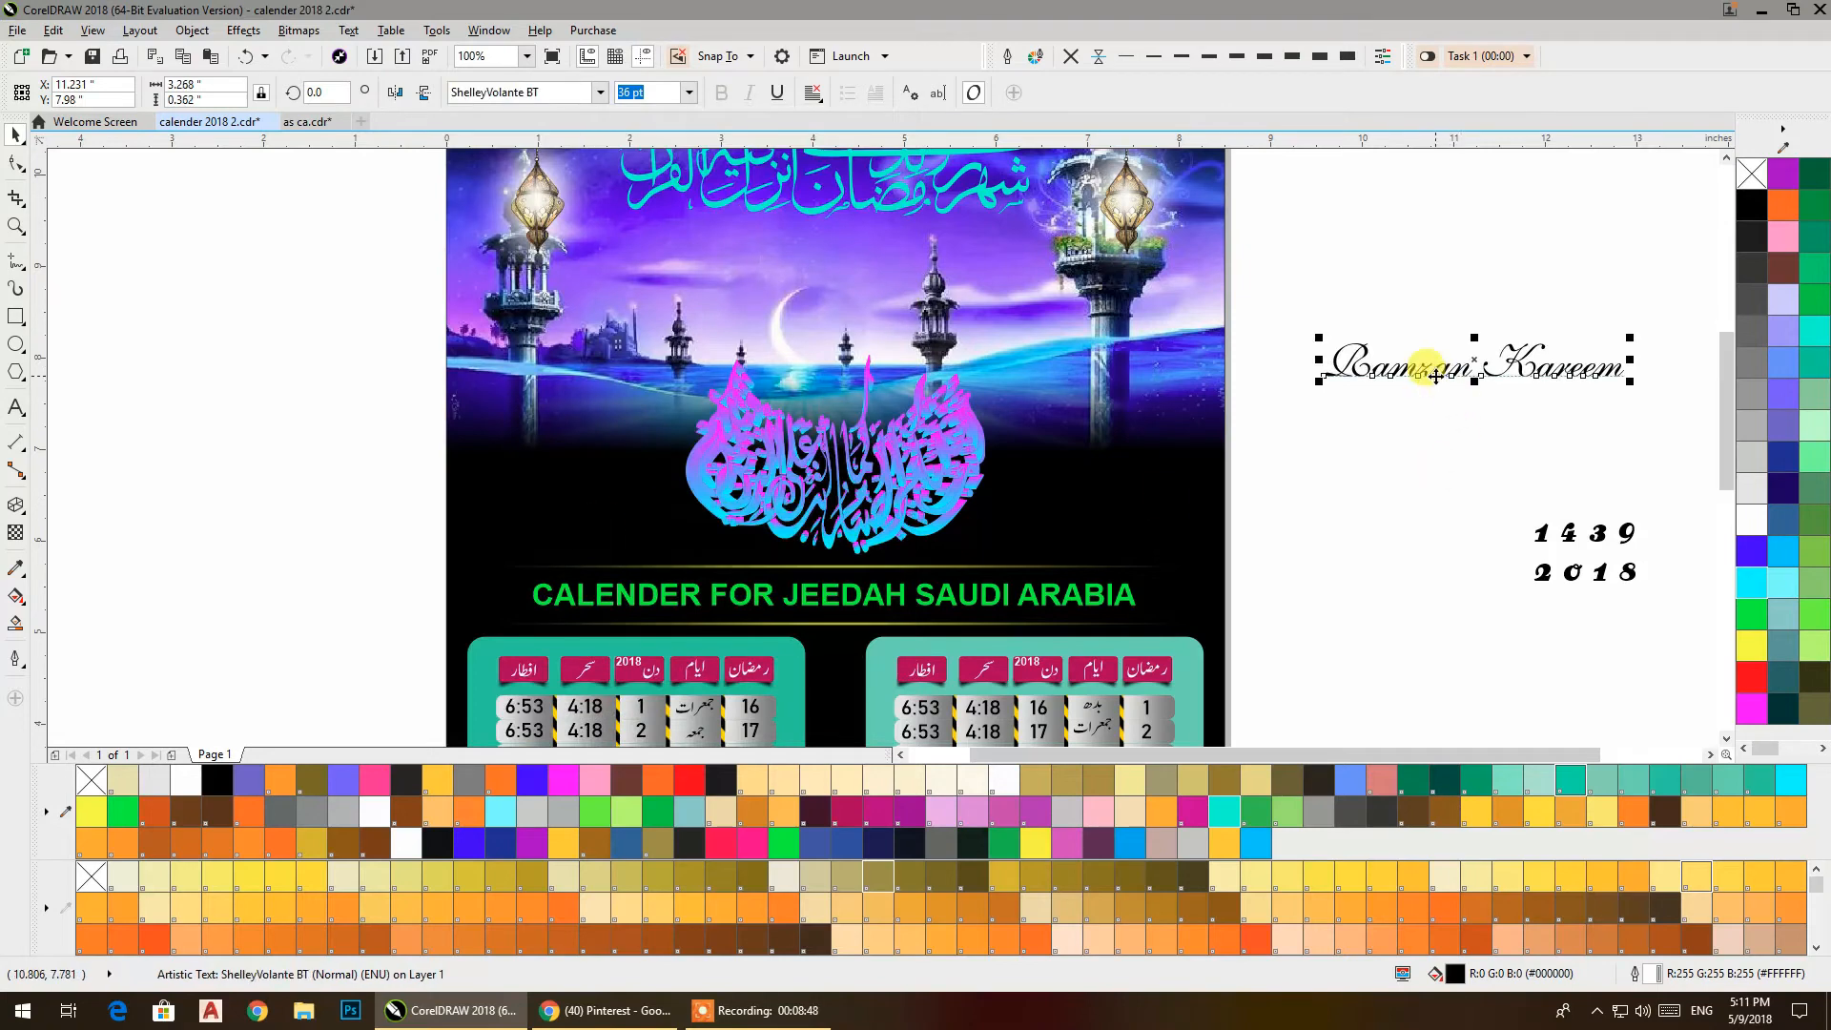
Place "Ramzan Kareem" beneath the top cyan calligraphy at about X 4.19, Y 9.33 inches, with a white fill and no outline.
{"action": "left_click_drag", "start_coordinate": [1434, 376], "coordinate": [792, 254]}
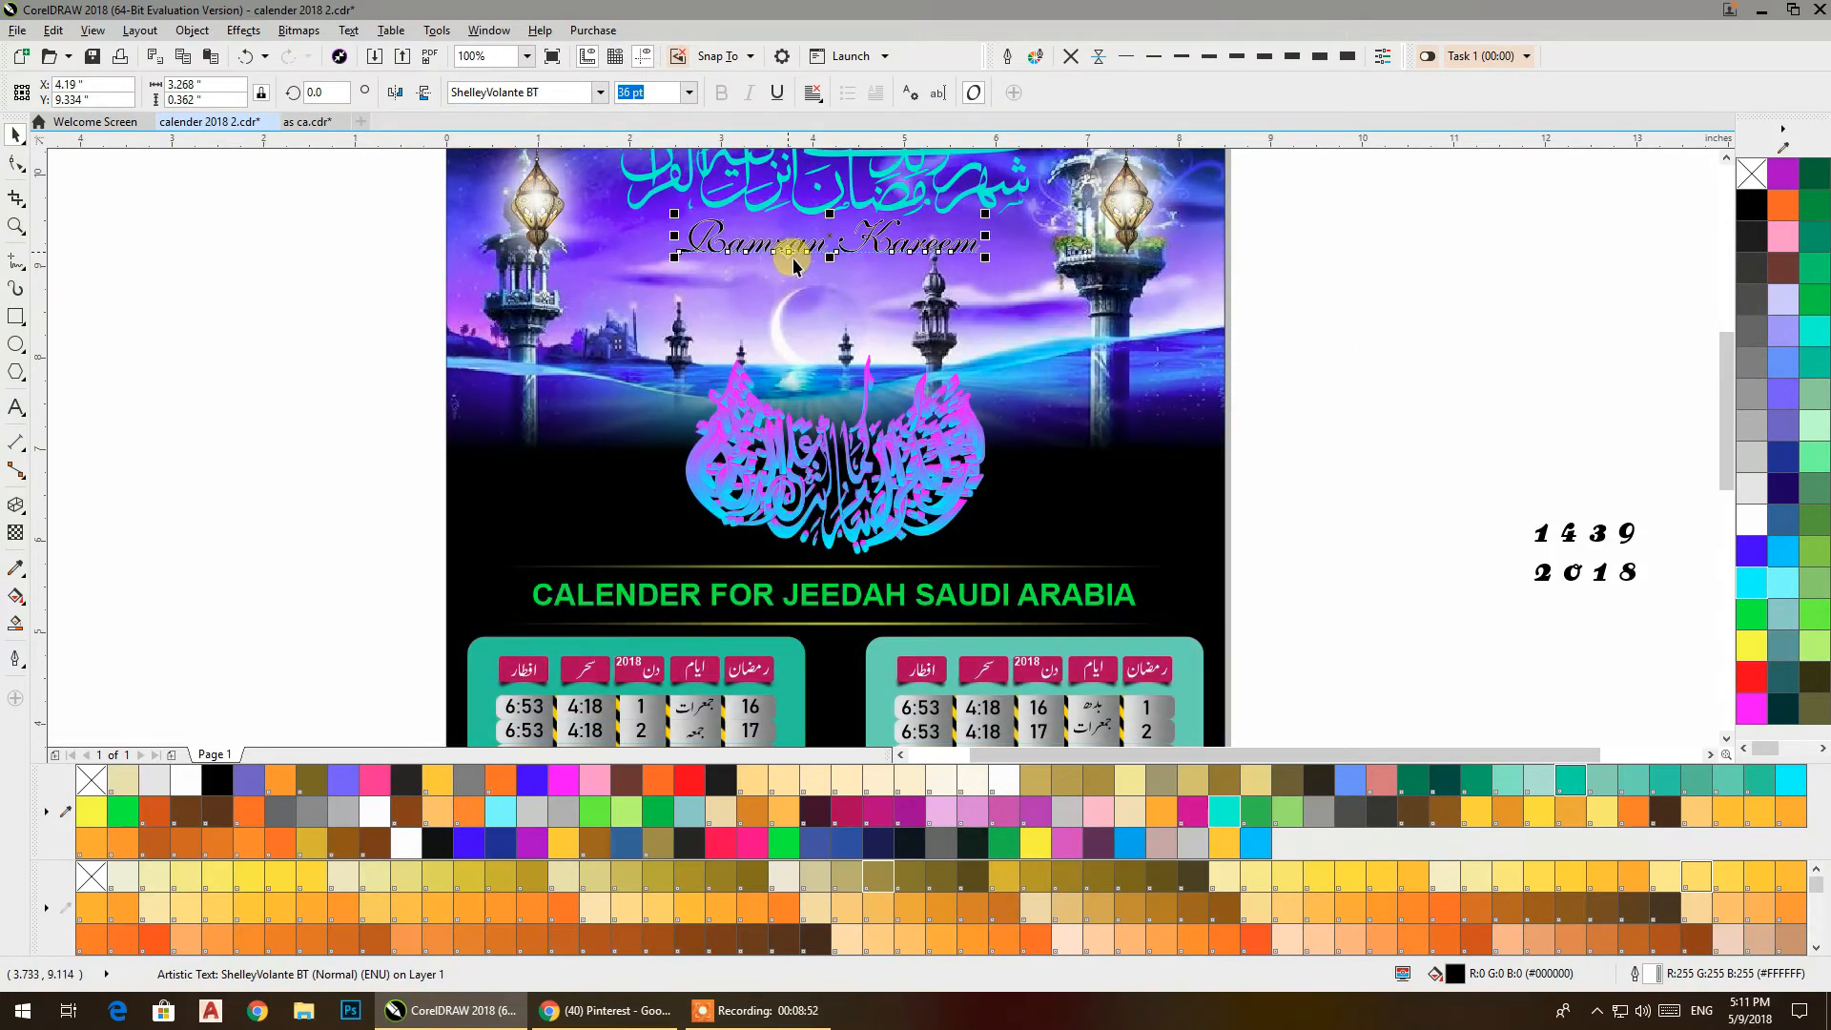
{"action": "right_click", "coordinate": [1753, 179]}
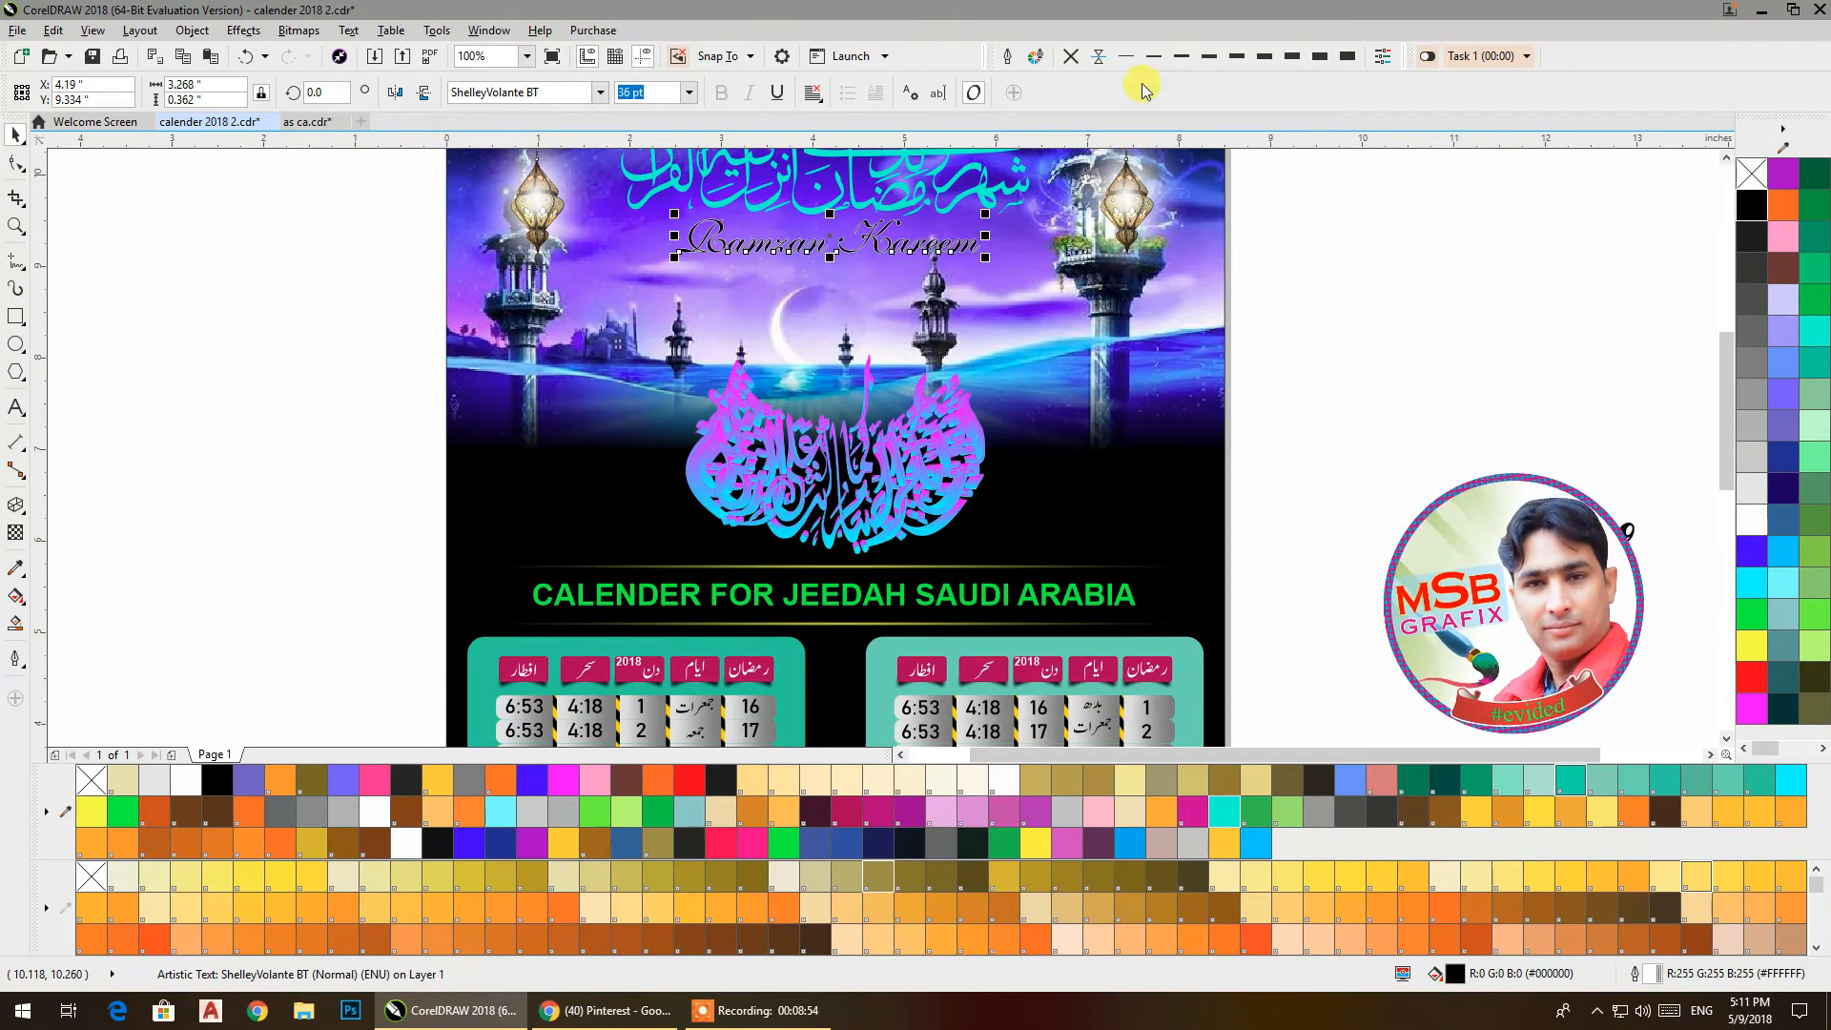
{"action": "left_click", "coordinate": [1758, 528]}
{"action": "left_click", "coordinate": [1502, 296]}
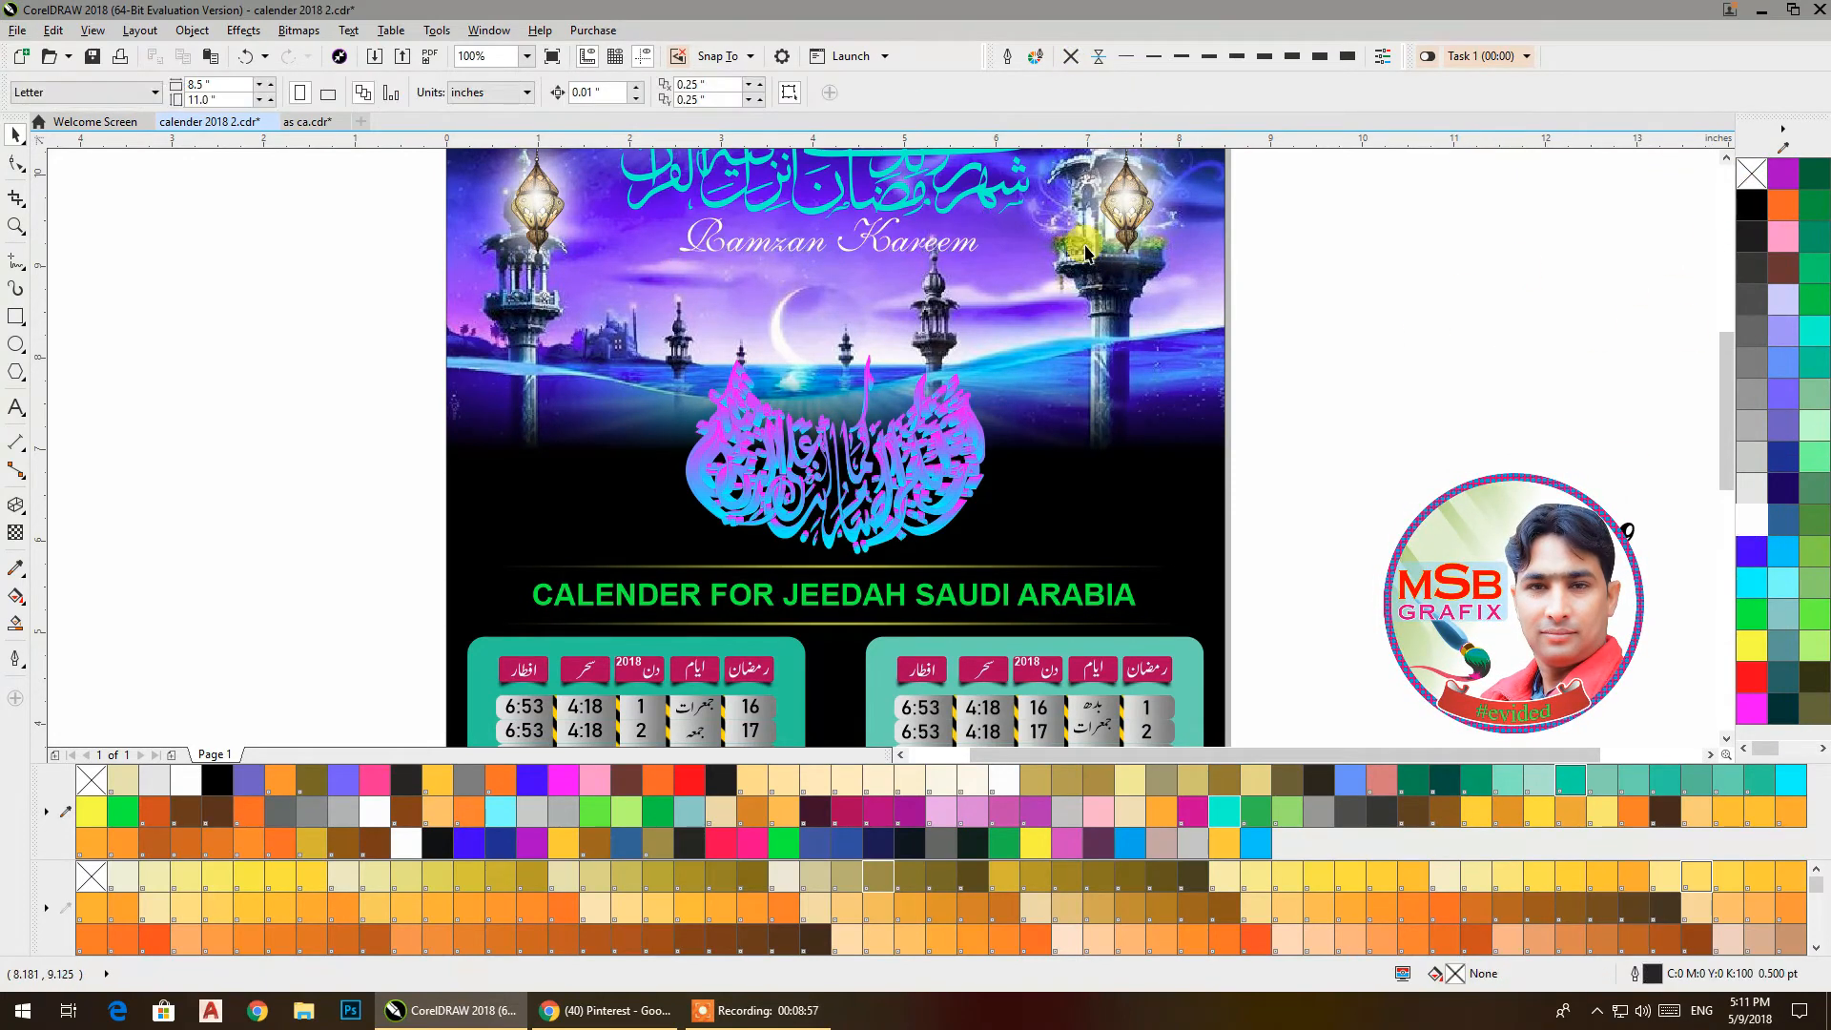
{"action": "left_click", "coordinate": [936, 240]}
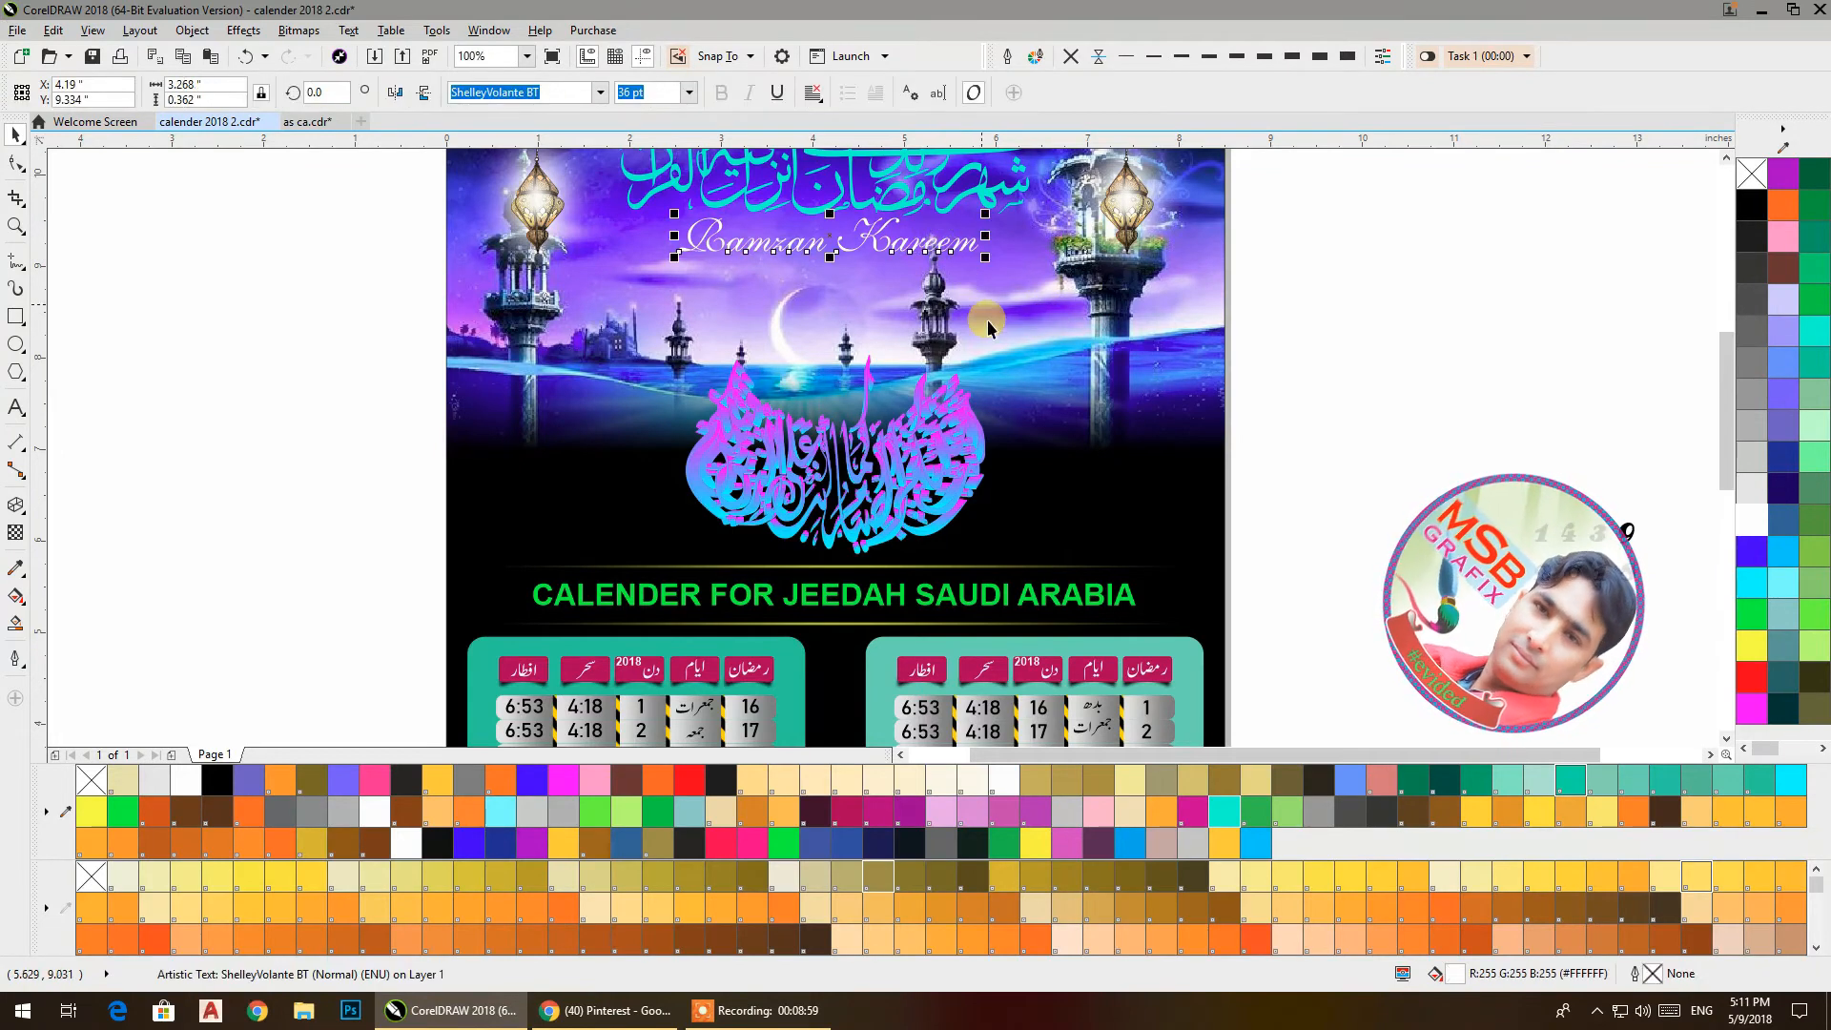
Centre the "Ramzan Kareem" text horizontally on the page background.
{"action": "left_click", "coordinate": [1073, 382], "text": "shift"}
{"action": "key", "text": "c"}
{"action": "left_click", "coordinate": [1319, 367]}
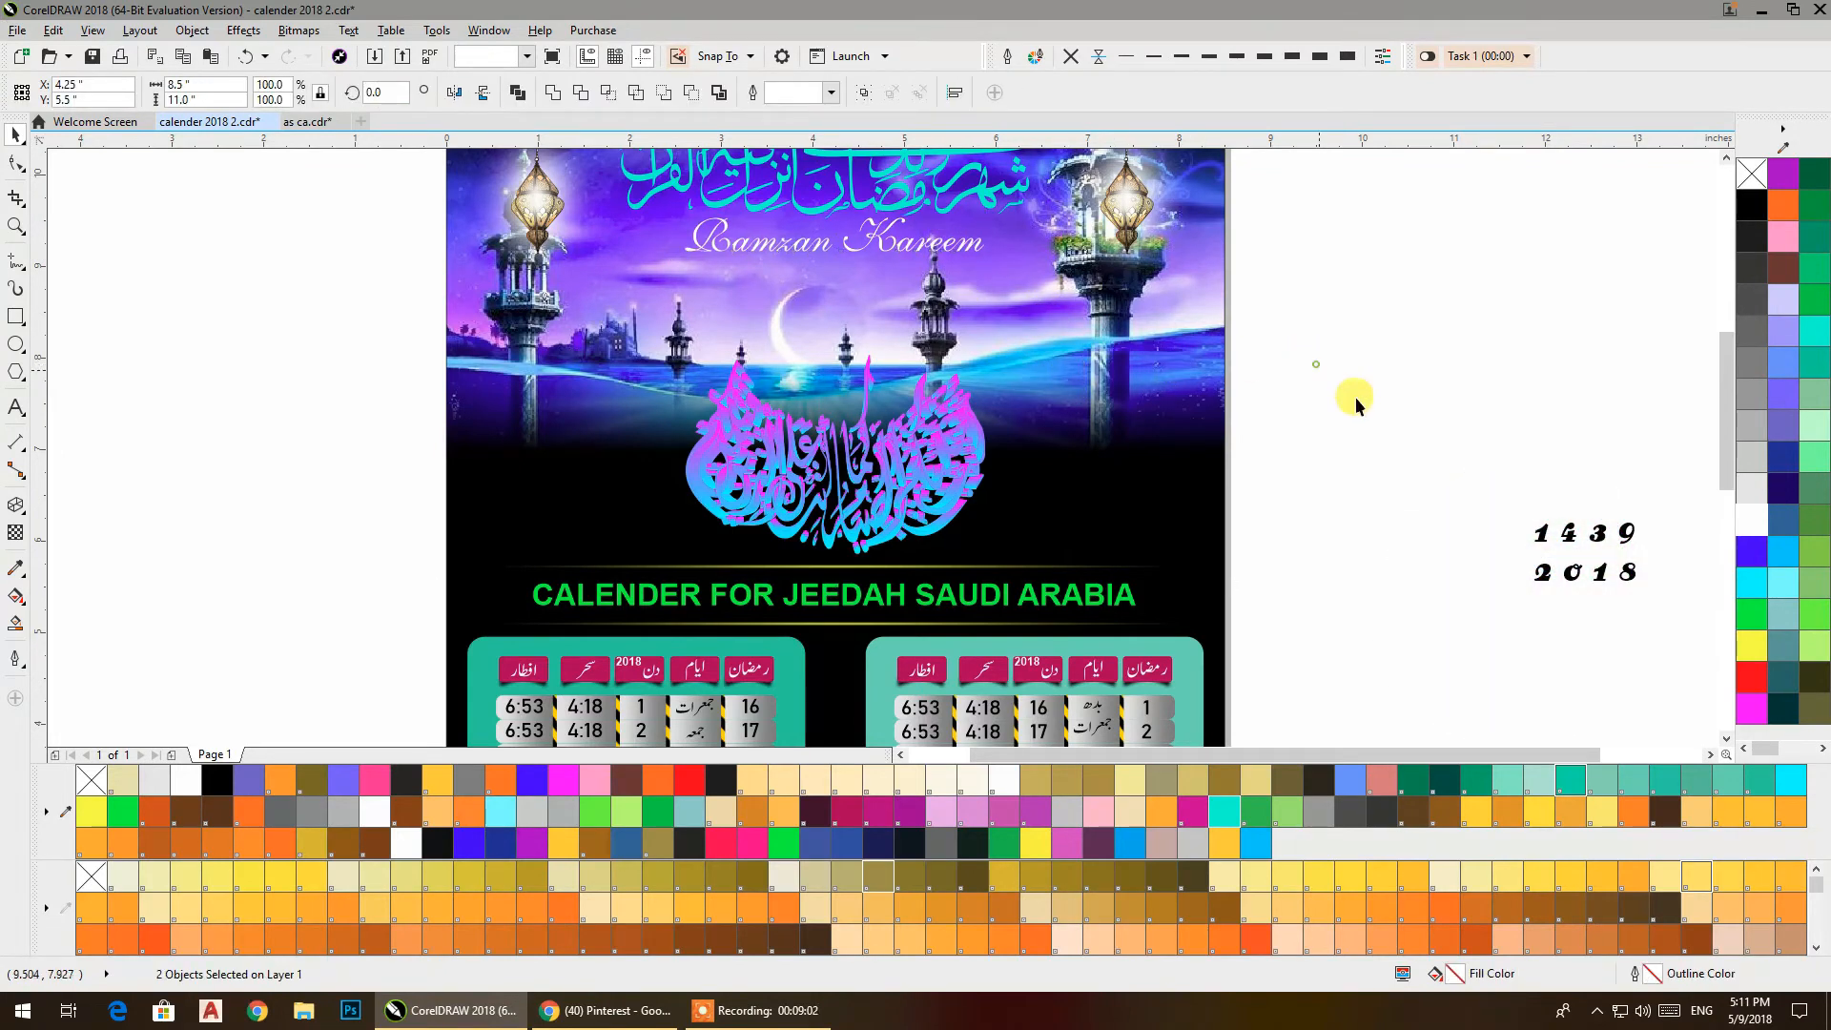
Fill the "1439 2018" text with cyan and place it on the black area left of the magenta-cyan calligraphy.
{"action": "left_click_drag", "start_coordinate": [1542, 540], "coordinate": [1072, 464]}
{"action": "scroll", "coordinate": [1162, 485], "scroll_direction": "up", "scroll_amount": 1}
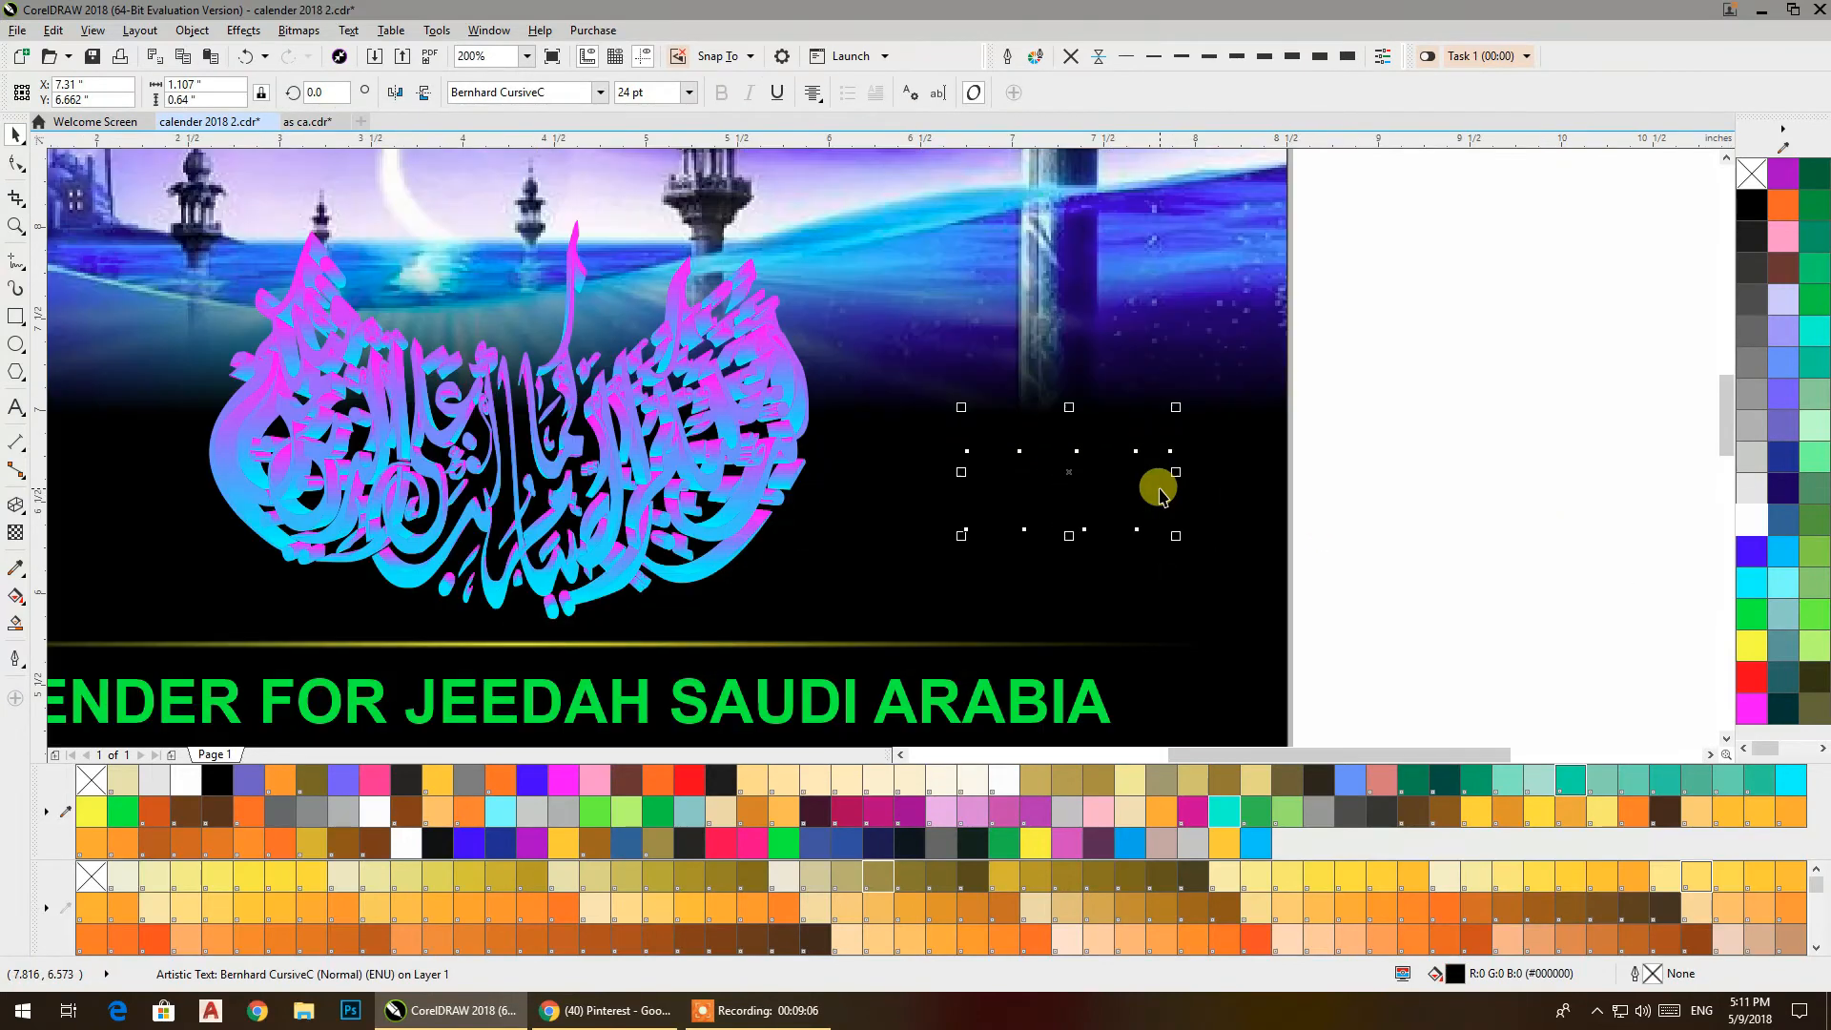
{"action": "left_click", "coordinate": [1740, 588]}
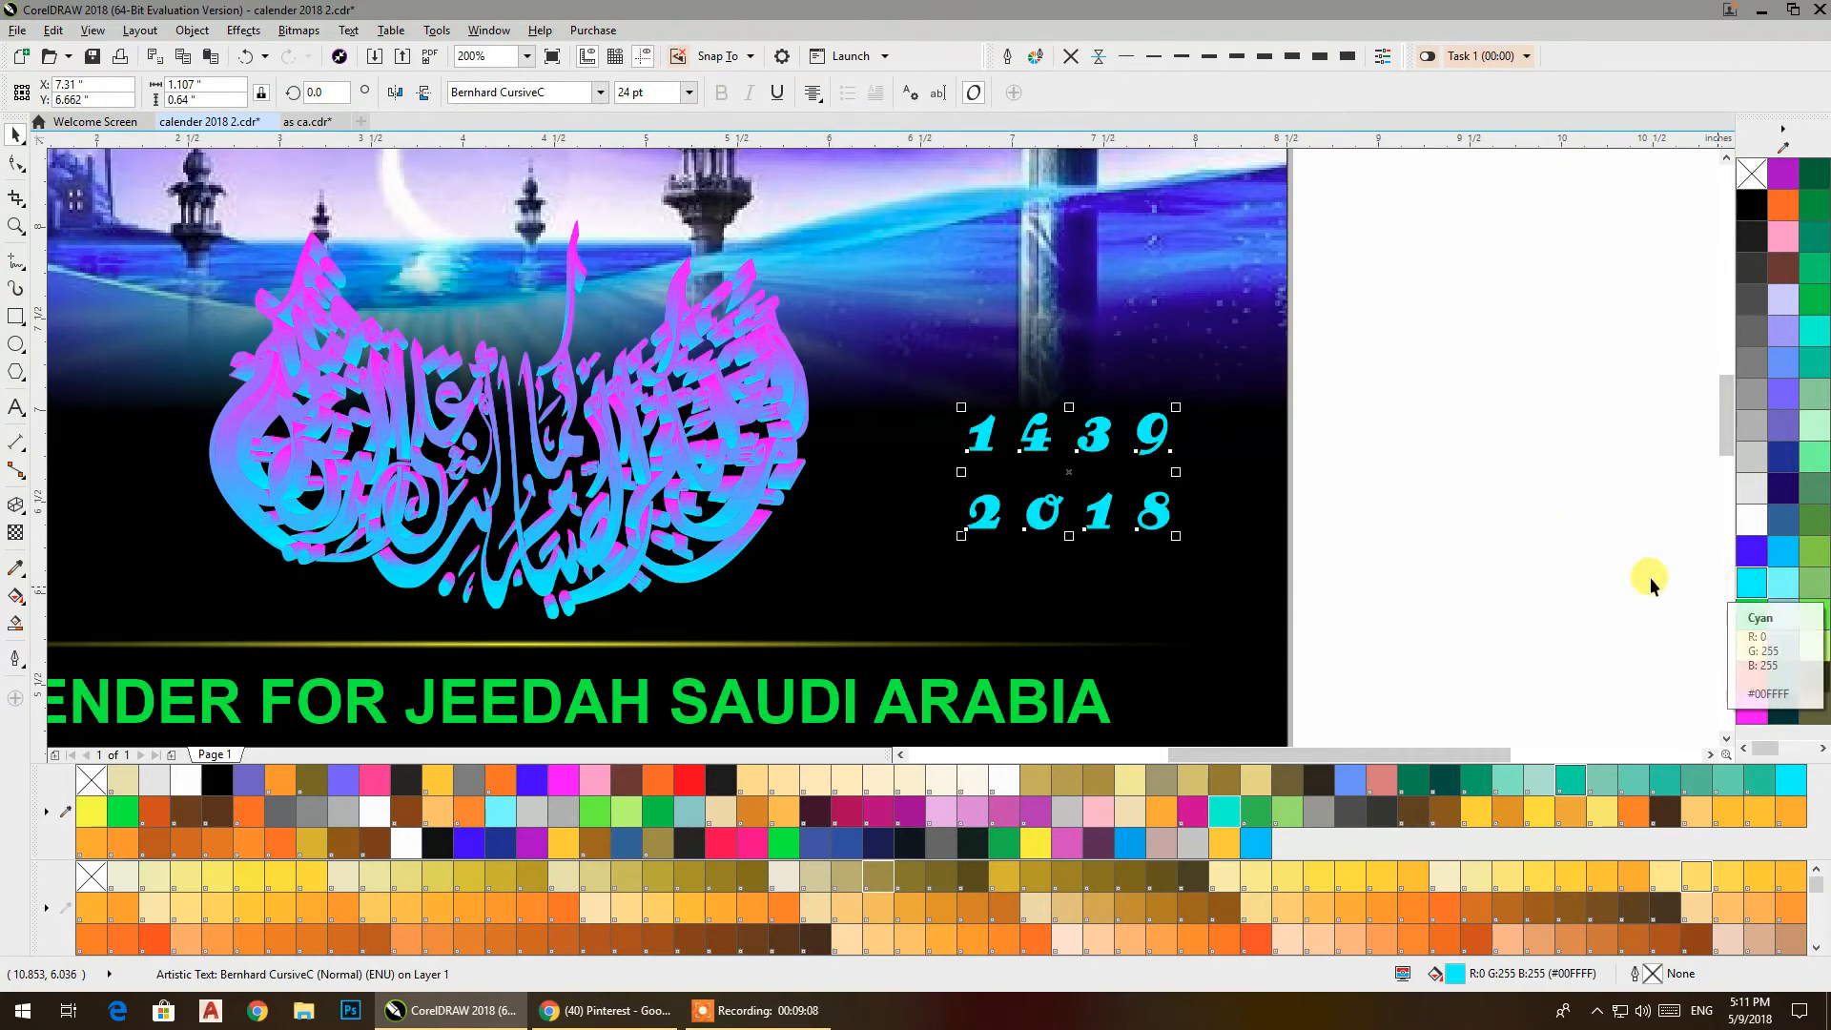
{"action": "scroll", "coordinate": [1491, 517], "scroll_direction": "down", "scroll_amount": 1}
{"action": "left_click_drag", "start_coordinate": [1289, 477], "coordinate": [726, 493]}
{"action": "left_click", "coordinate": [1583, 507]}
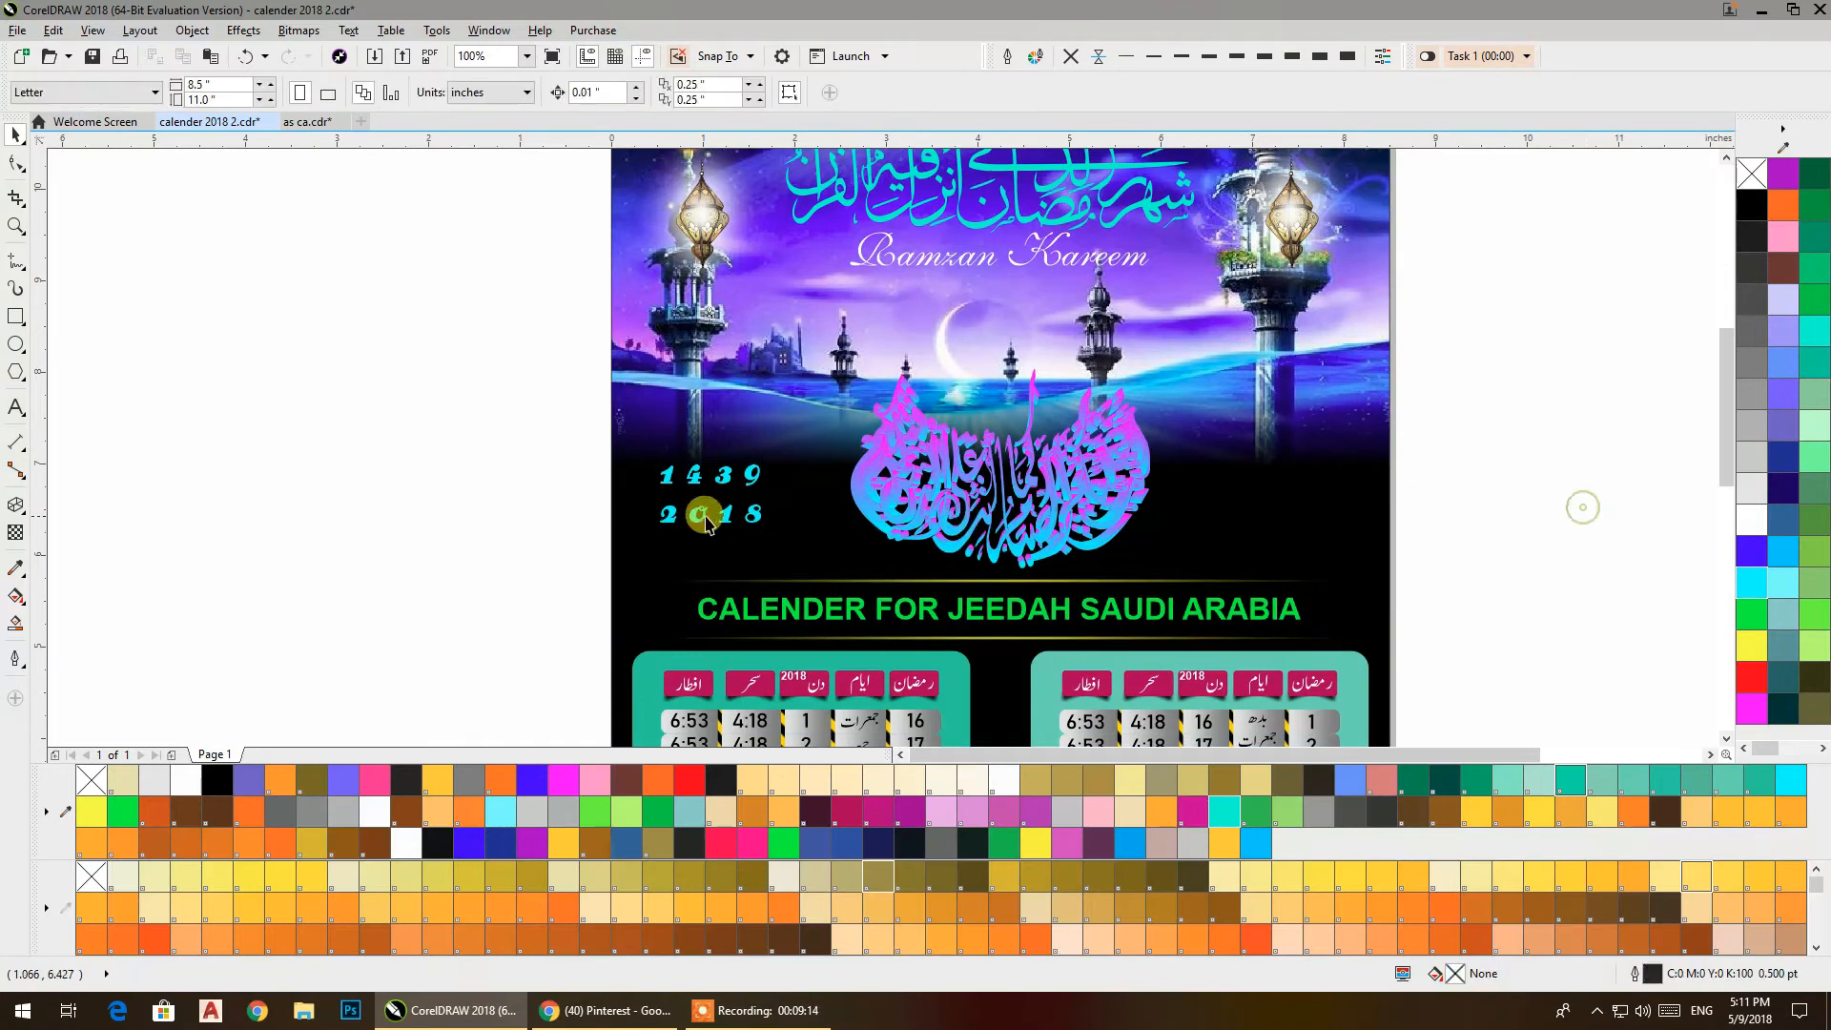
Draw a circle about 3.1 inches across beside the page and give it a horizontal black-to-white linear gradient.
{"action": "left_click", "coordinate": [15, 345]}
{"action": "left_click_drag", "start_coordinate": [146, 377], "coordinate": [441, 672]}
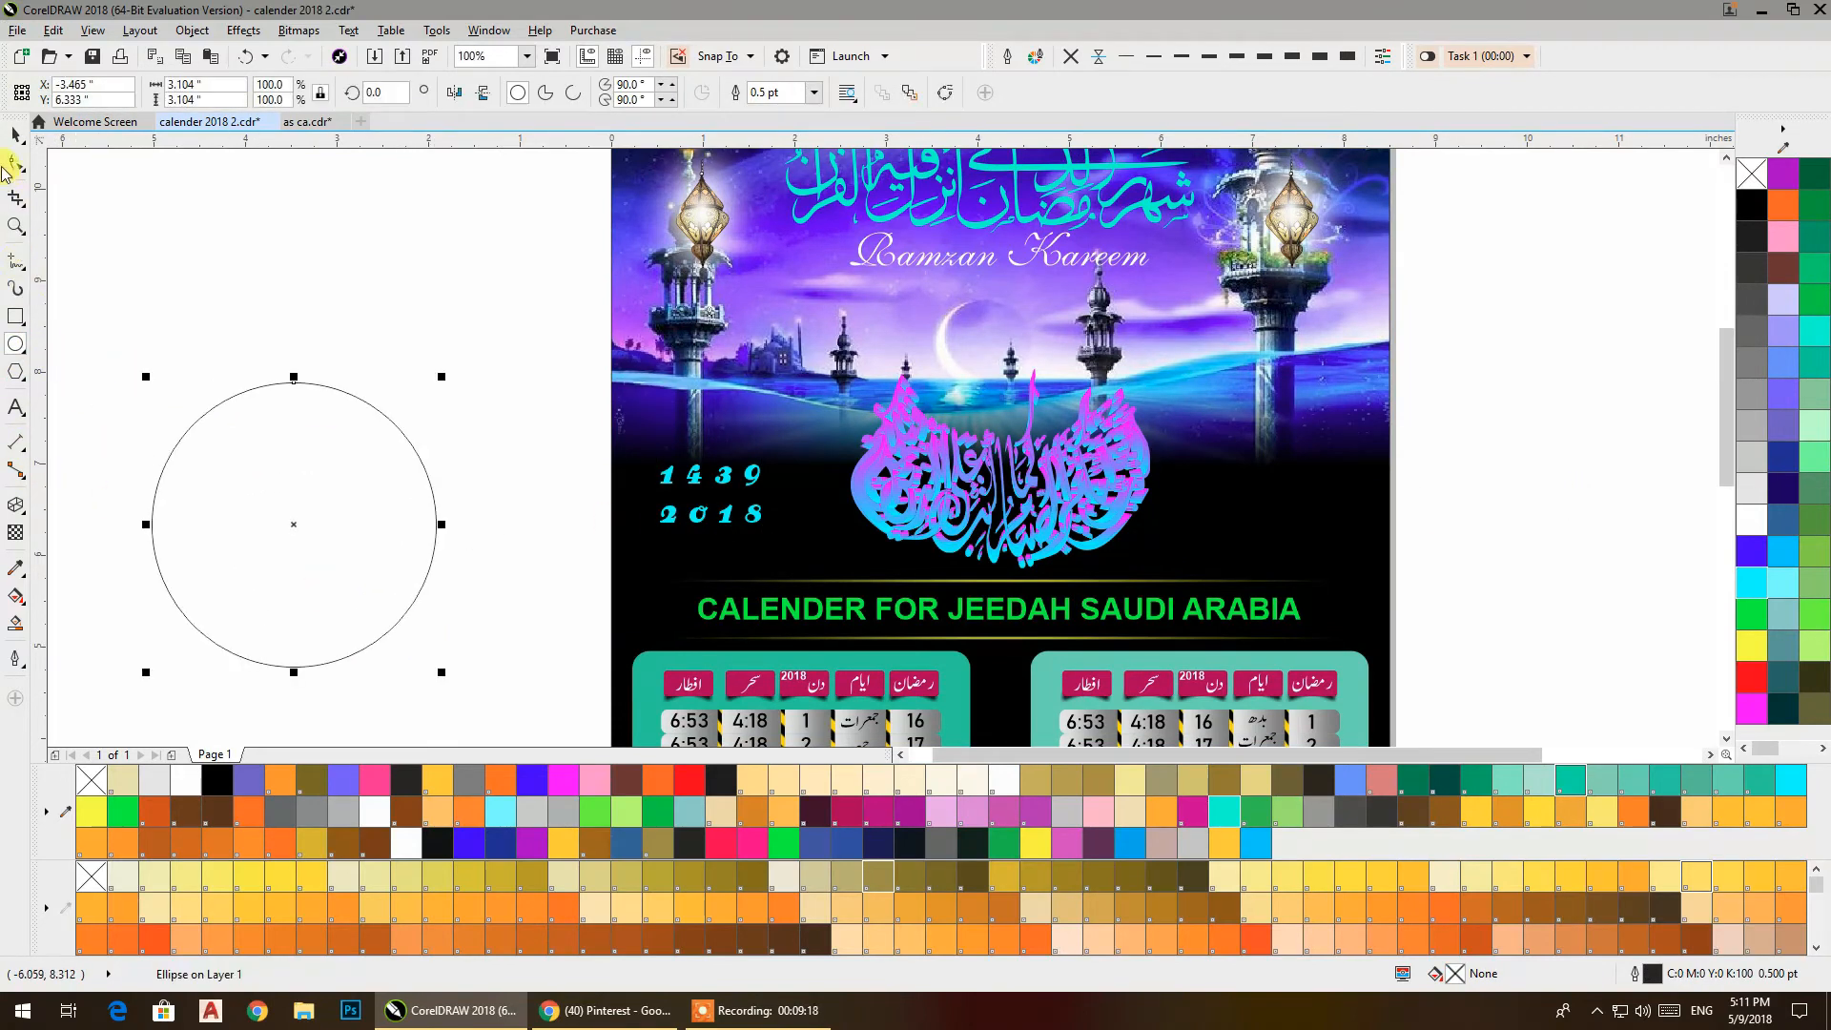
{"action": "left_click", "coordinate": [15, 593]}
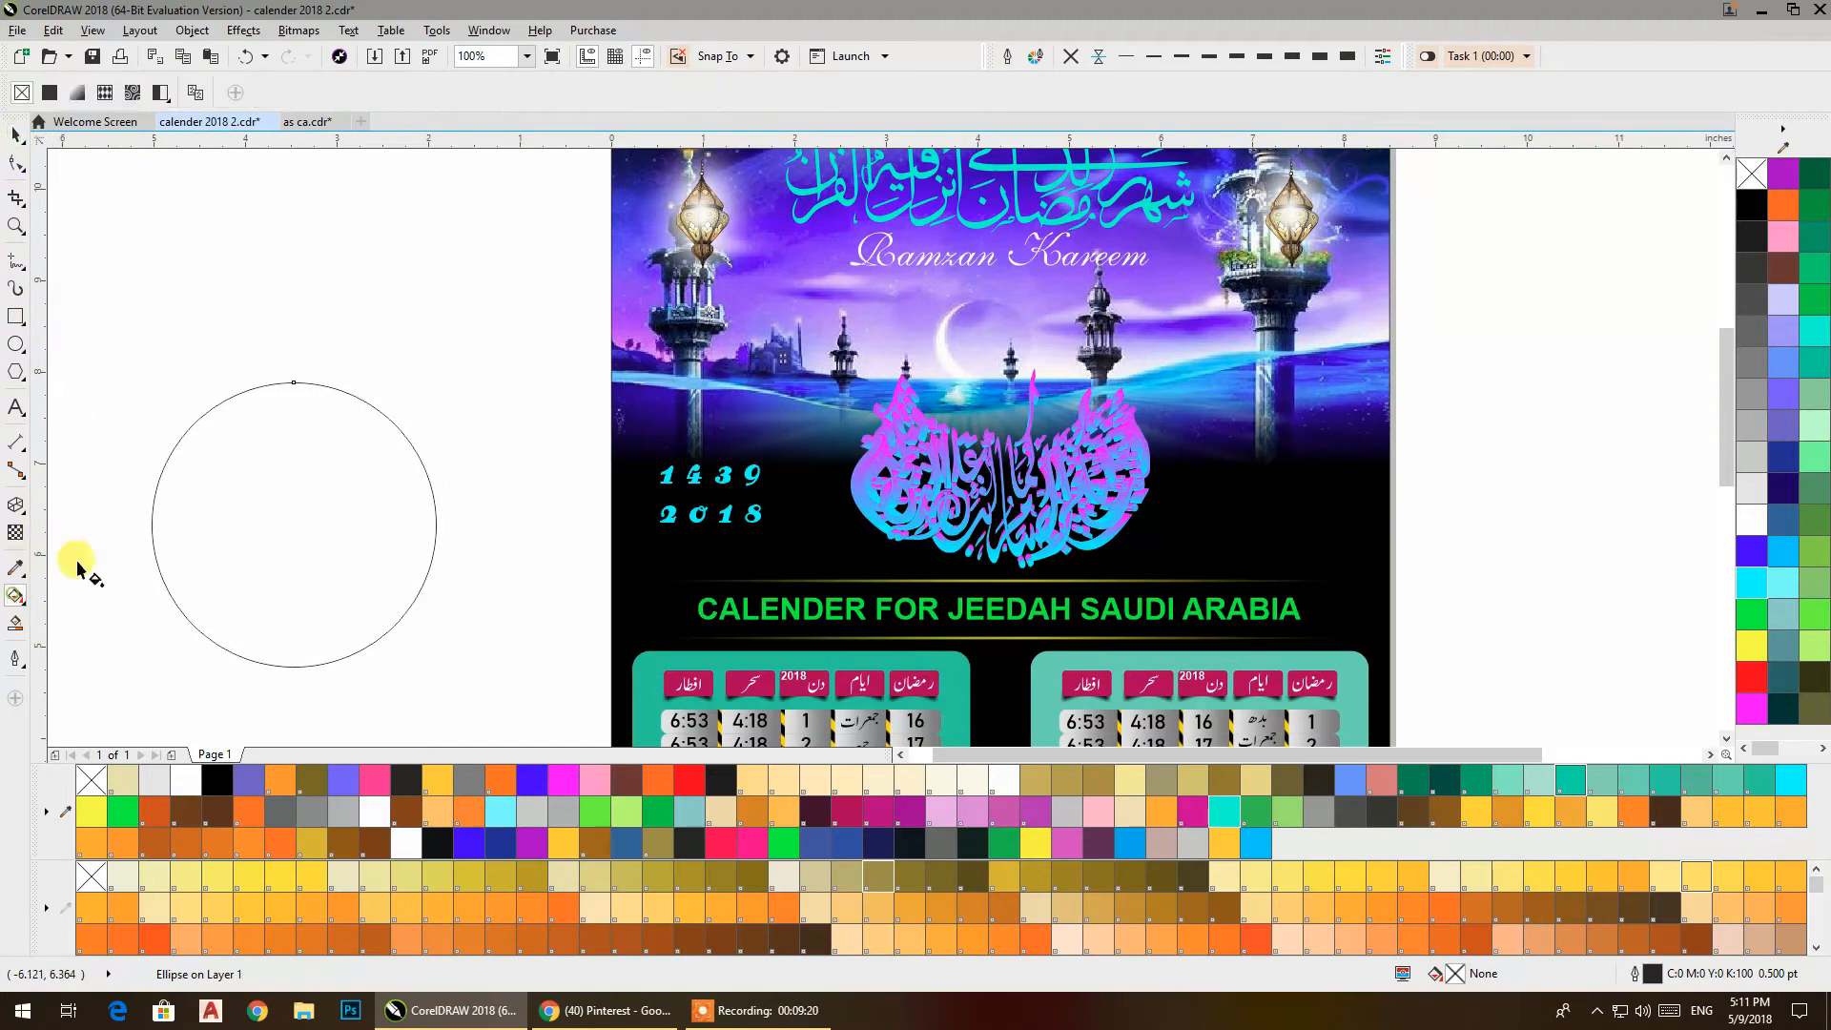
{"action": "left_click_drag", "start_coordinate": [151, 517], "coordinate": [434, 517]}
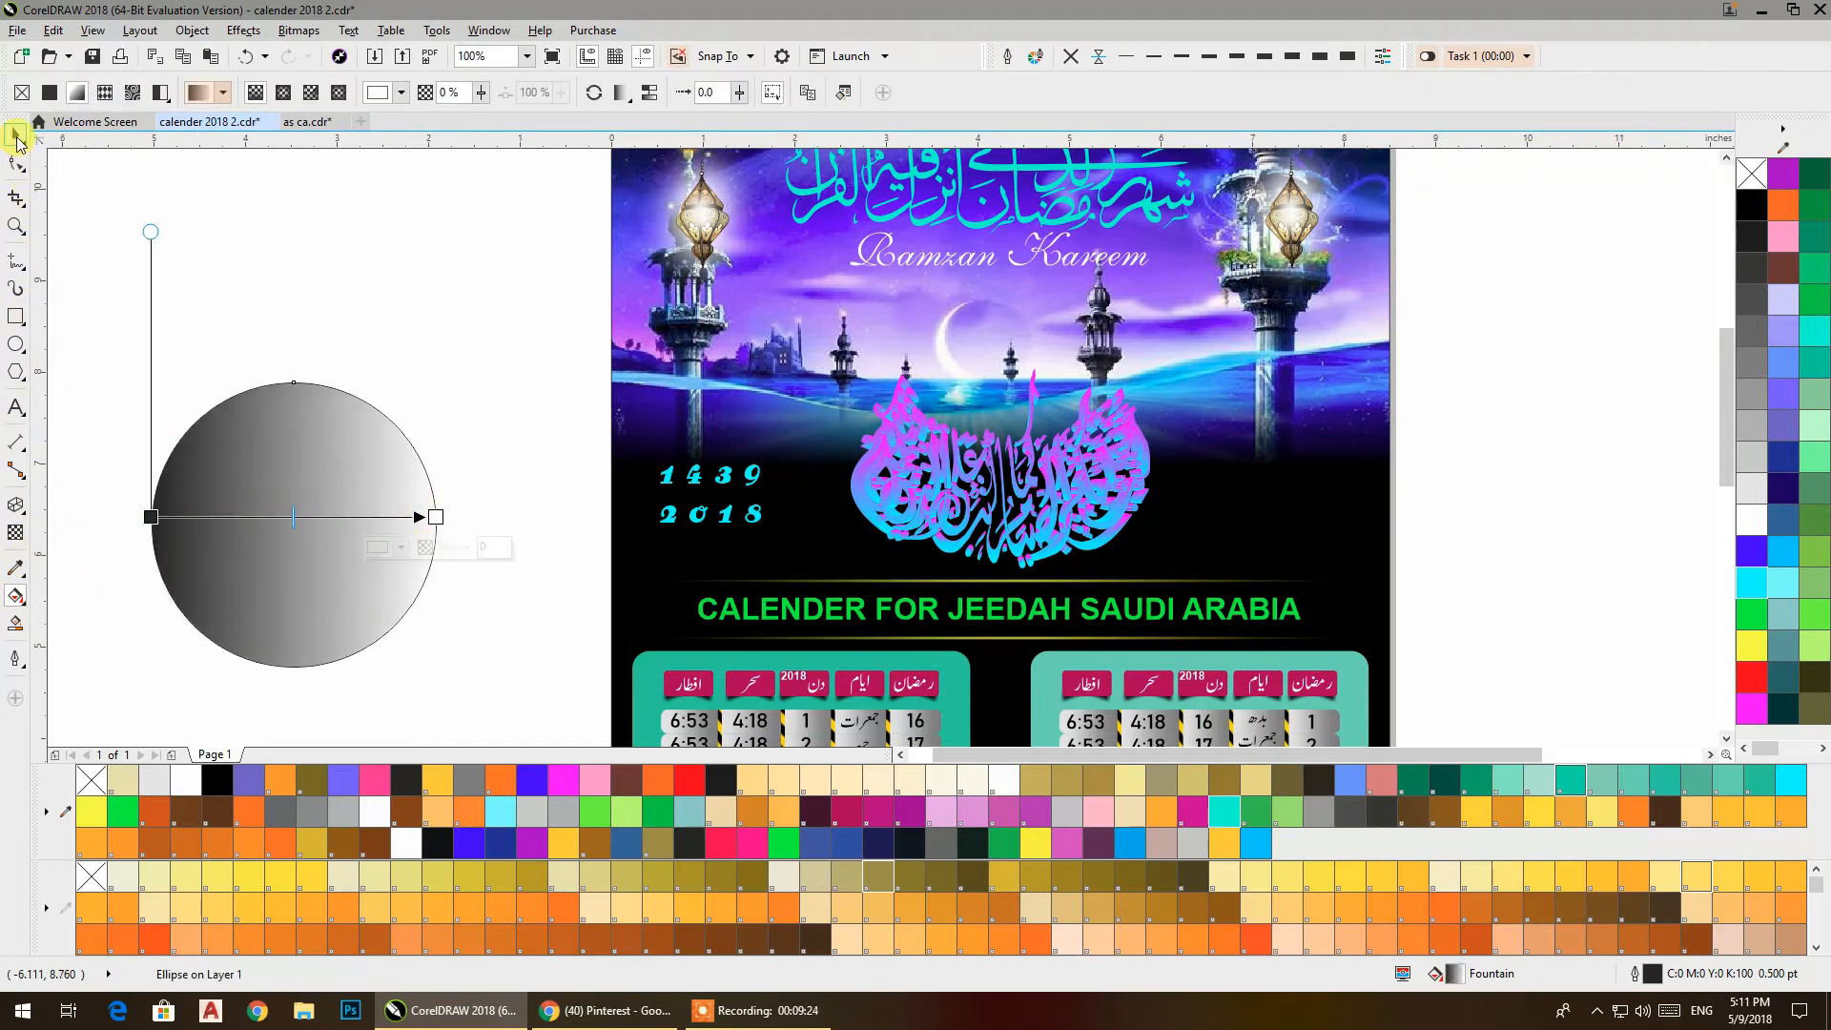
{"action": "left_click", "coordinate": [16, 138]}
{"action": "left_click_drag", "start_coordinate": [275, 512], "coordinate": [786, 444]}
{"action": "left_click", "coordinate": [568, 421]}
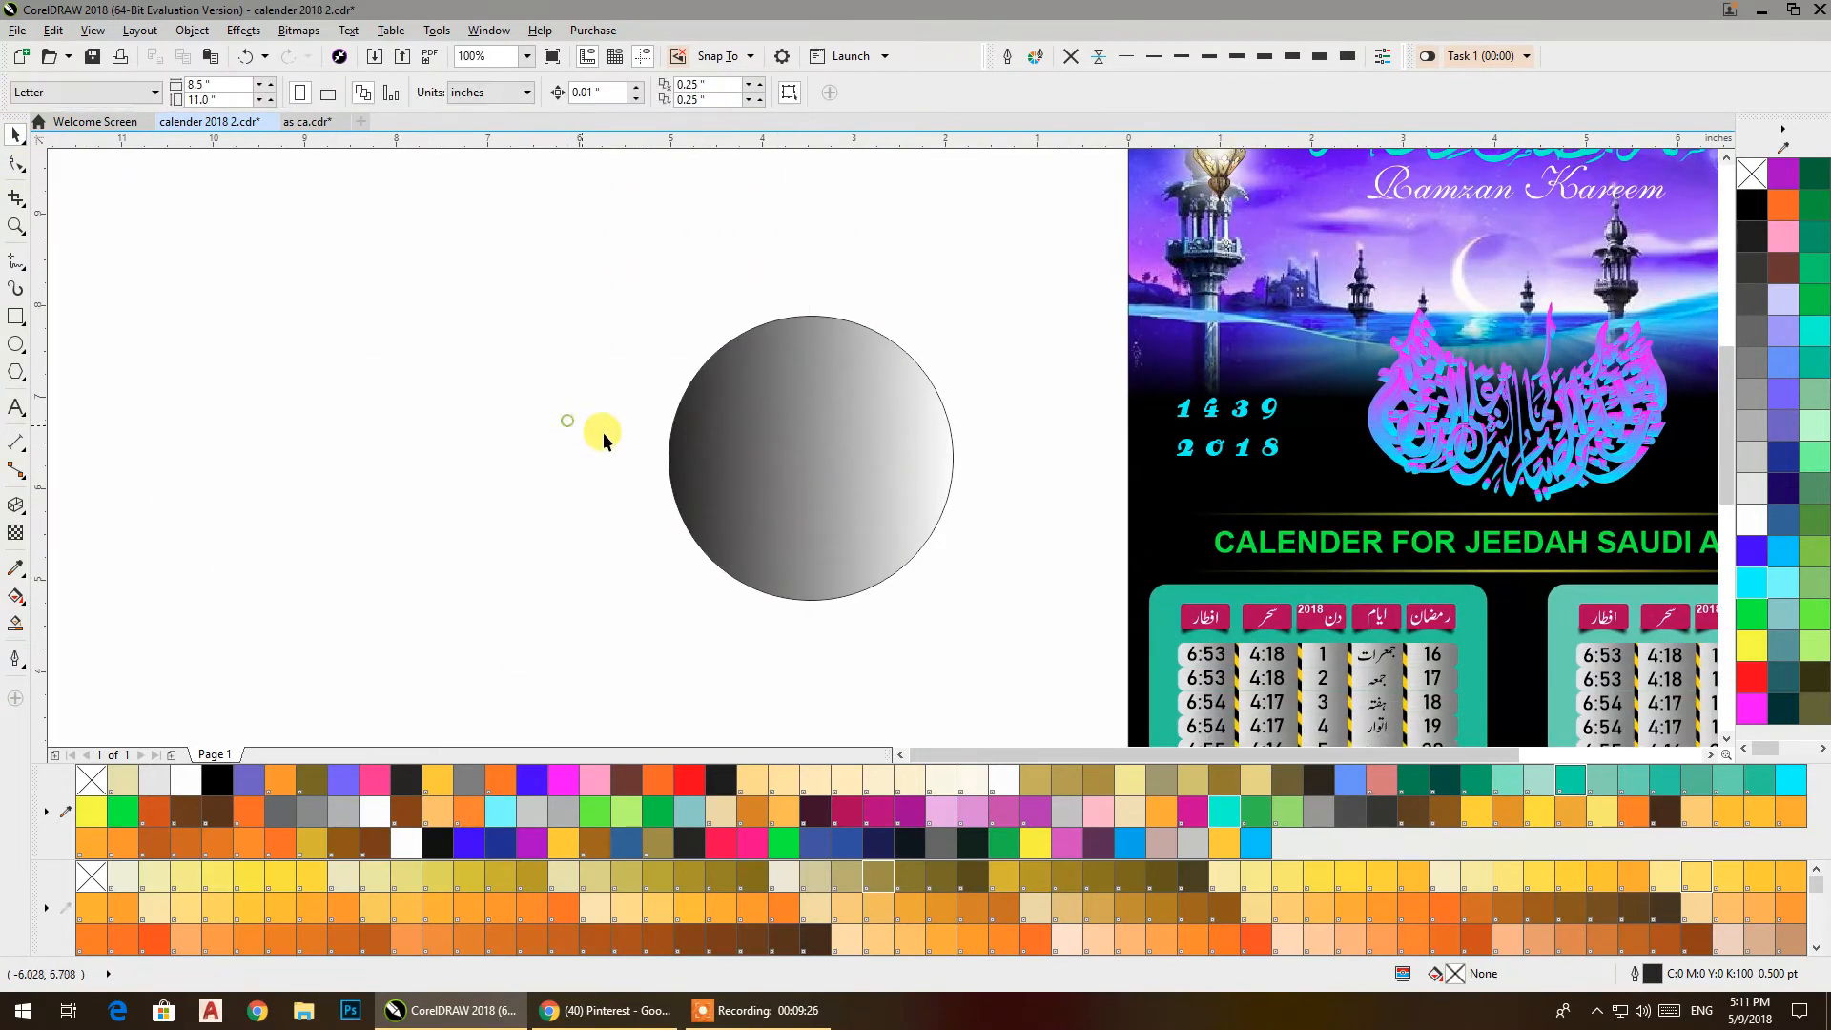
Make a concentric copy of the circle about 2.73 inches across and mirror it horizontally to reverse its gradient.
{"action": "left_click", "coordinate": [771, 477]}
{"action": "left_click_drag", "start_coordinate": [956, 603], "coordinate": [946, 601]}
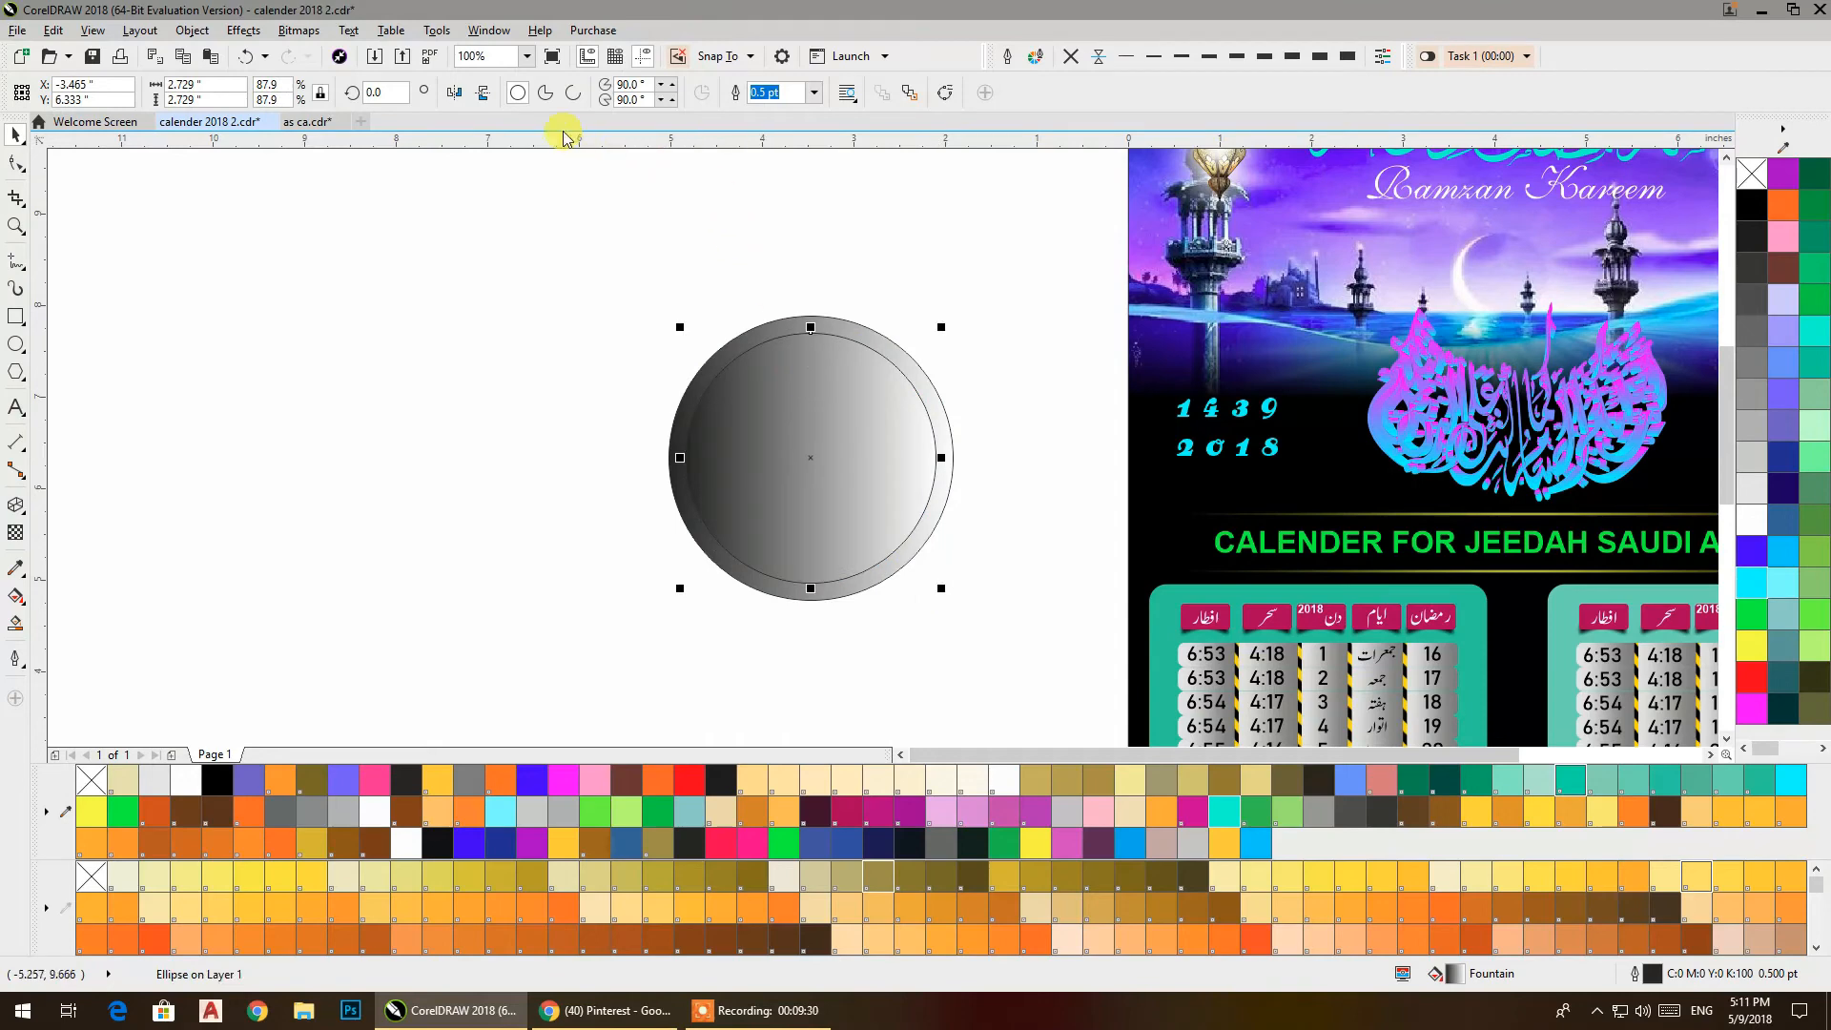
{"action": "left_click", "coordinate": [455, 93]}
{"action": "left_click", "coordinate": [467, 282]}
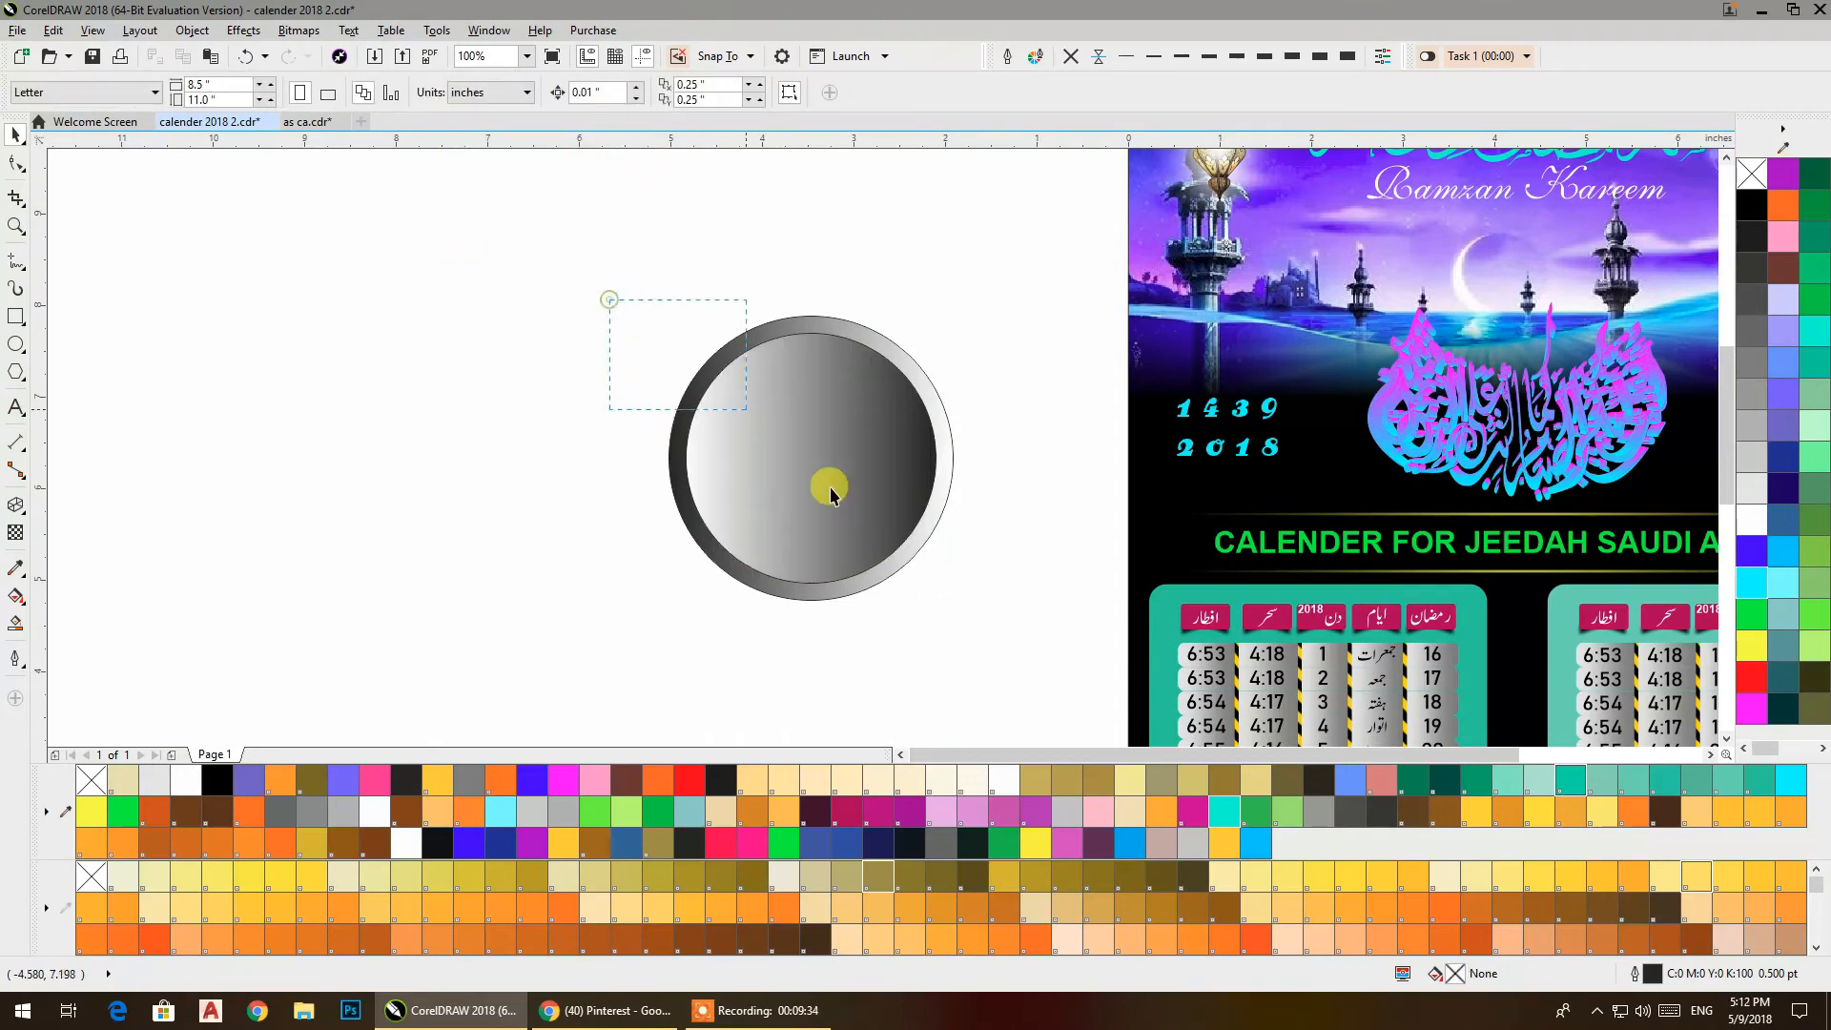
Remove the outlines from both gradient circles.
{"action": "left_click_drag", "start_coordinate": [987, 668], "coordinate": [988, 668]}
{"action": "left_click", "coordinate": [1068, 60]}
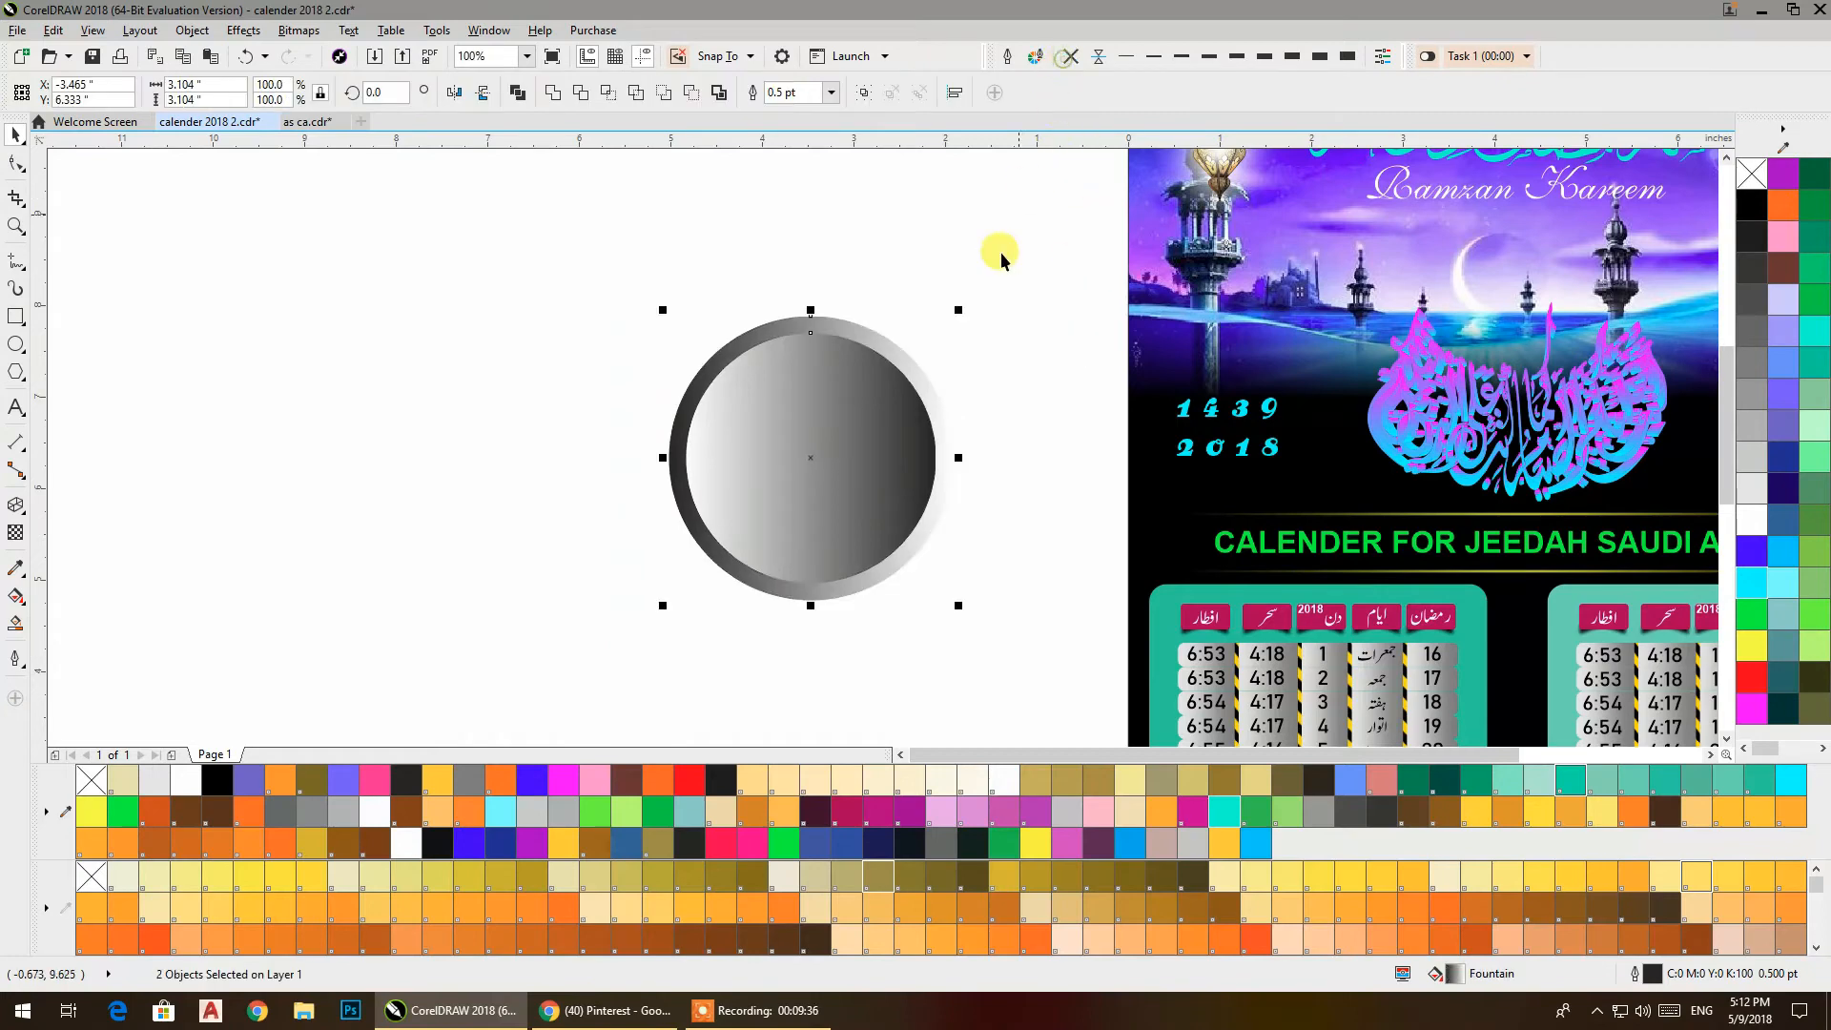
{"action": "left_click", "coordinate": [971, 299]}
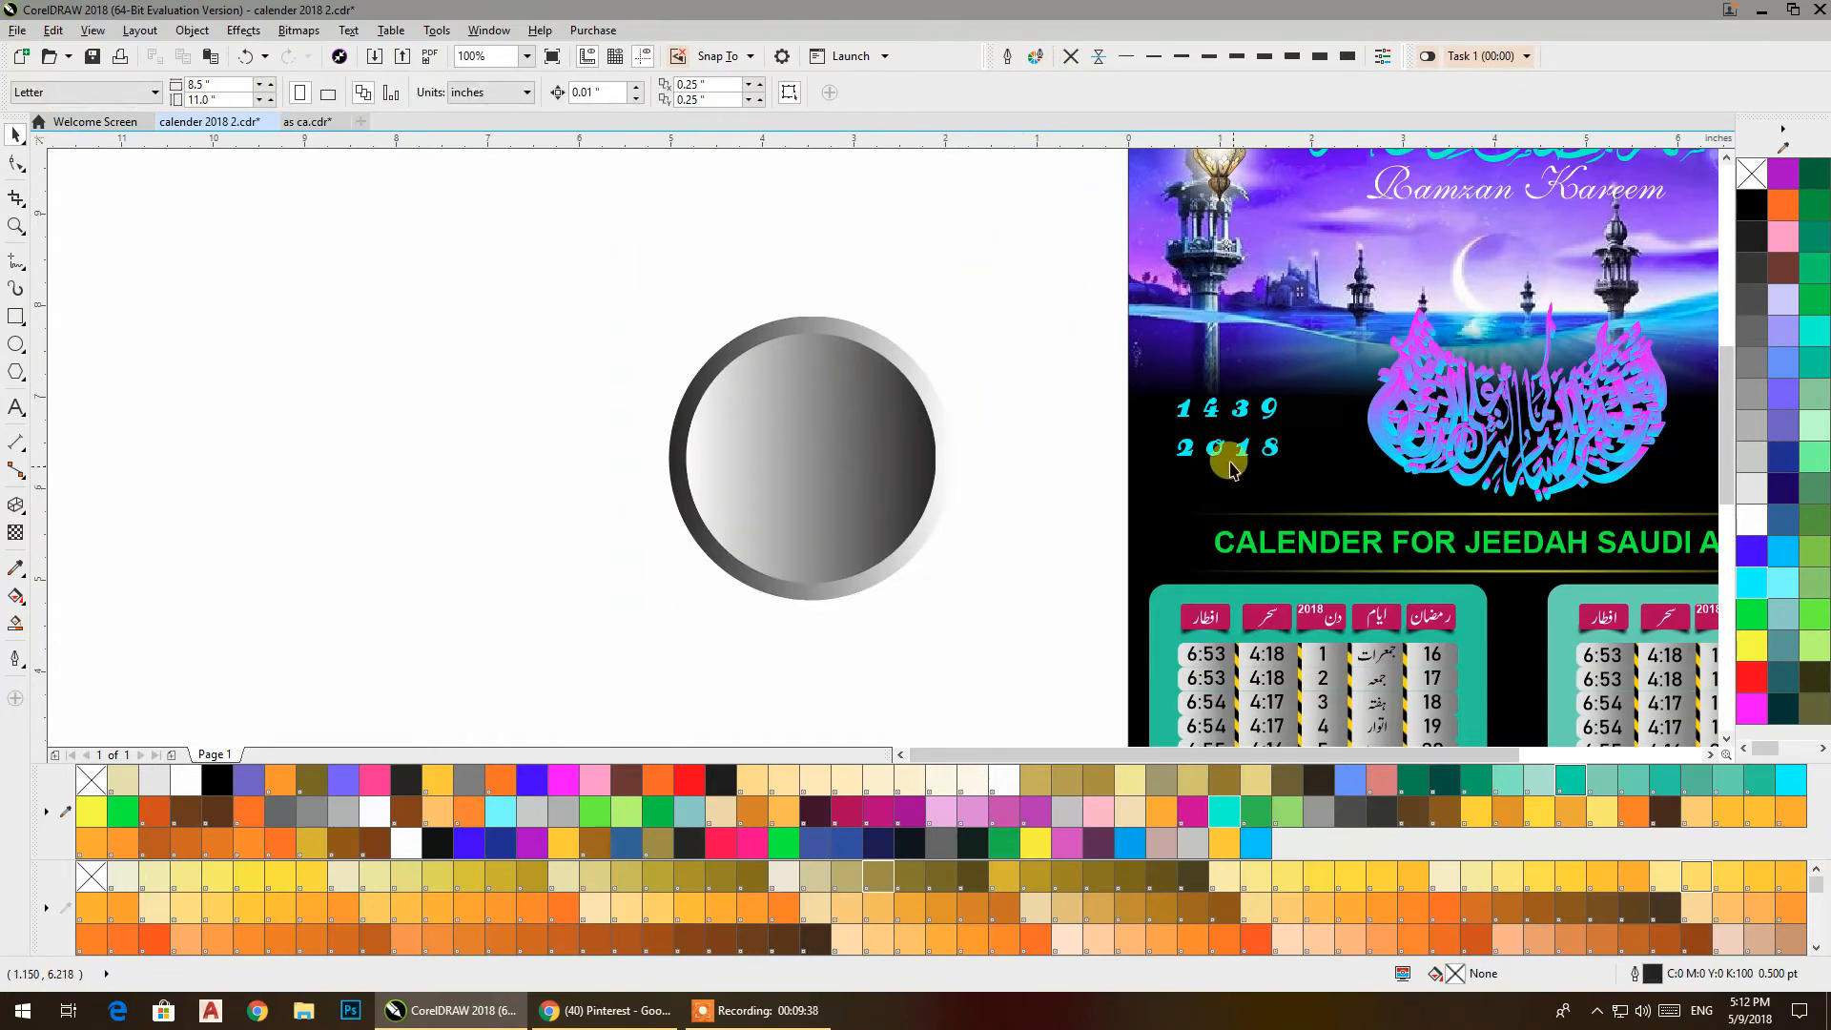
Squash both circles into ellipses, the outer one about 1.31 inches high, and keep only the outer ellipse beside the page.
{"action": "left_click_drag", "start_coordinate": [999, 646], "coordinate": [556, 297]}
{"action": "left_click_drag", "start_coordinate": [810, 604], "coordinate": [1233, 435]}
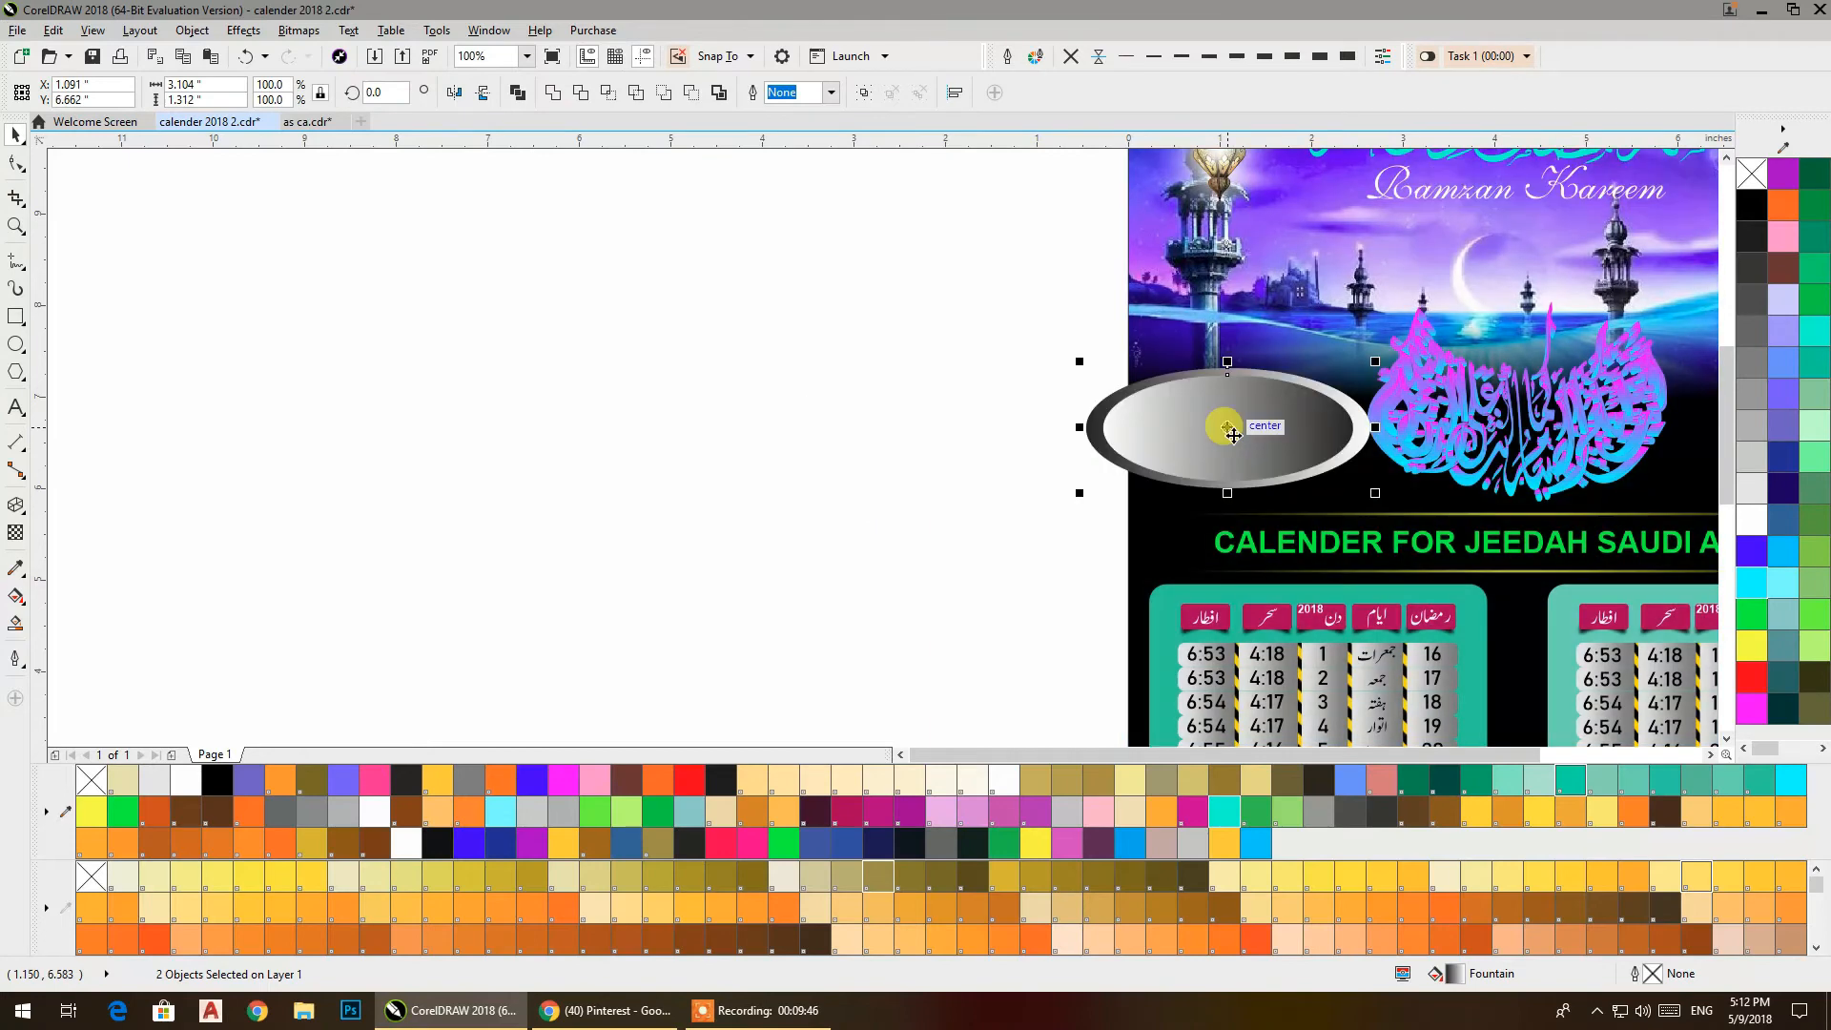
{"action": "key", "text": "ctrl+z"}
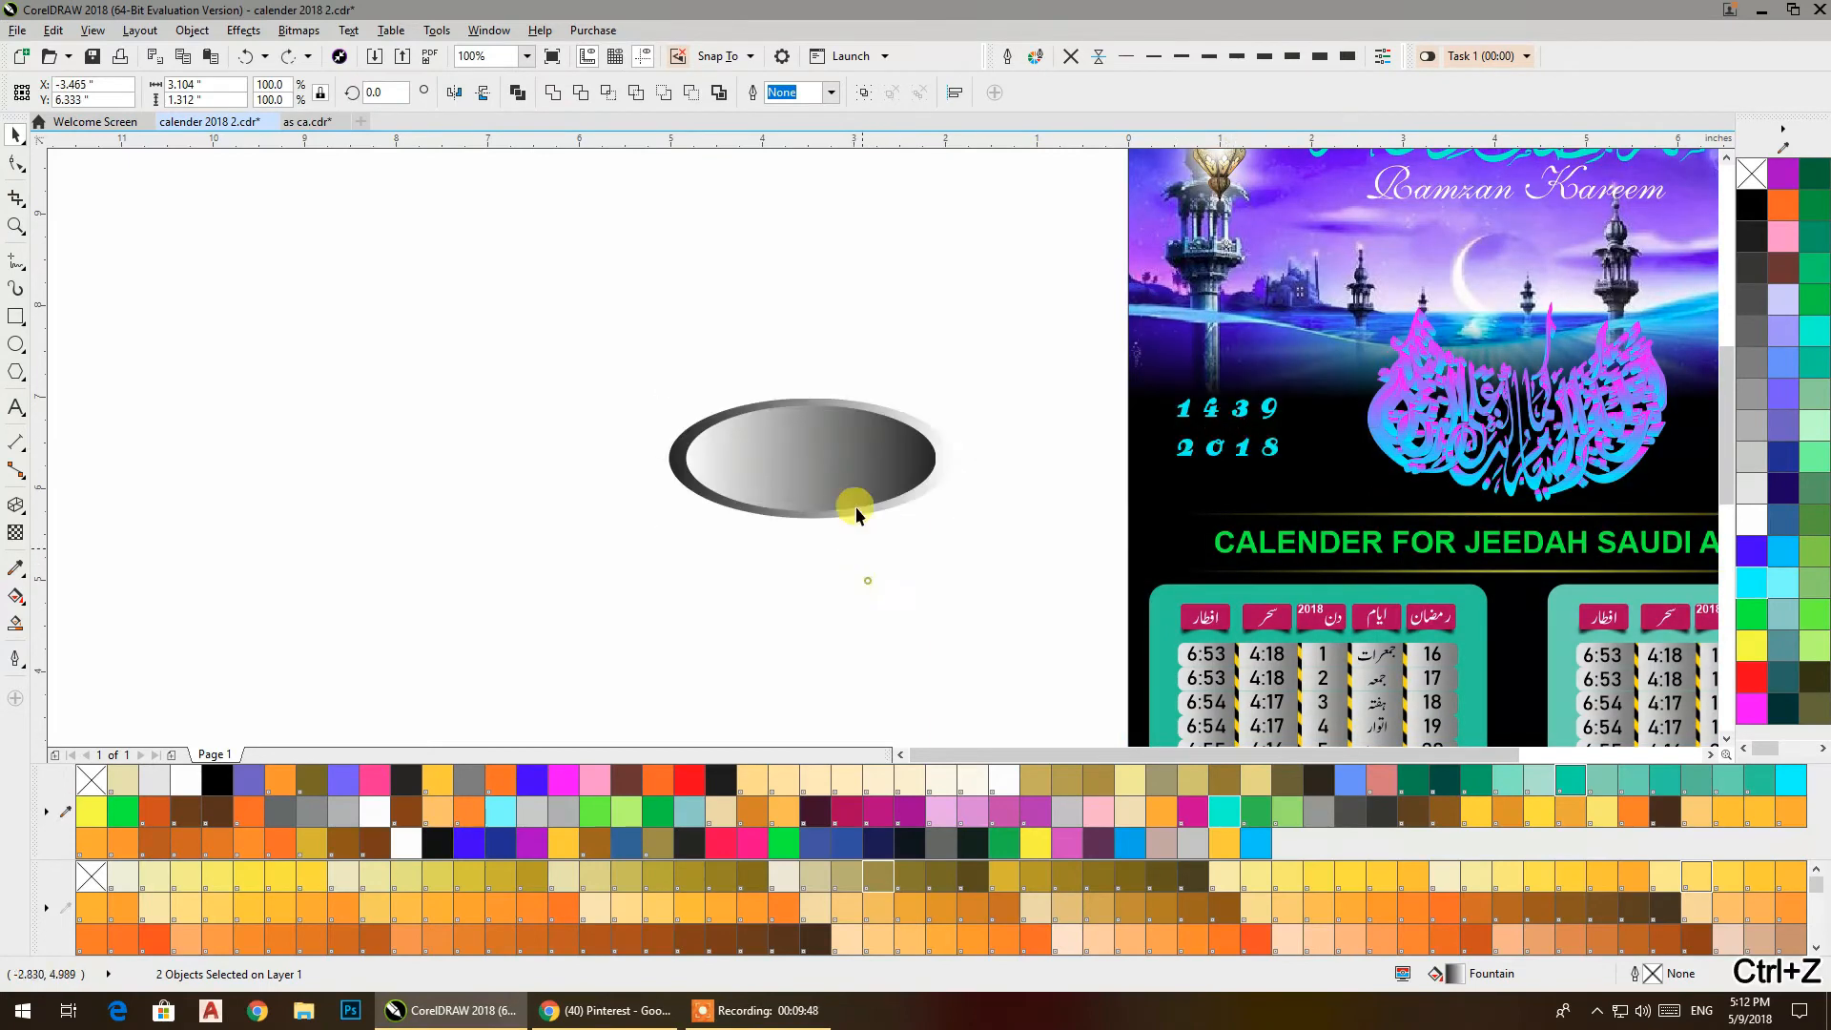
{"action": "key", "text": "ctrl+z"}
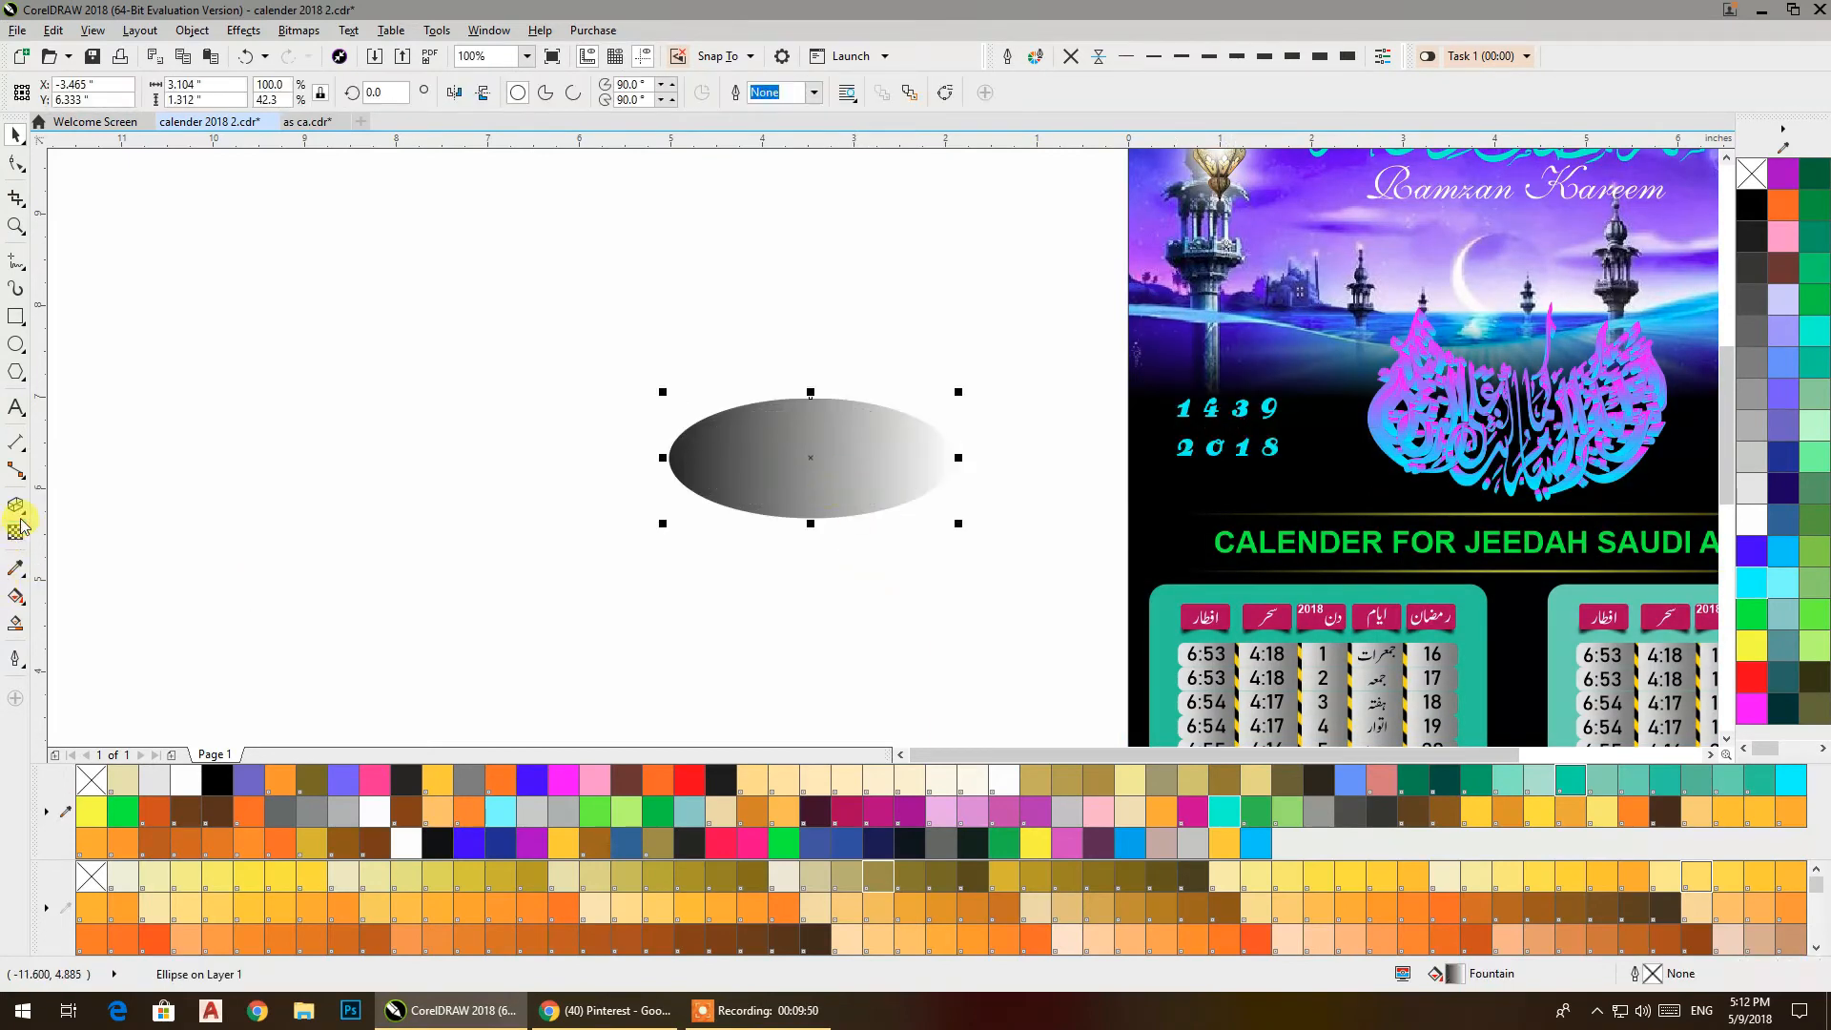
Add seven intermediate colour nodes, spread roughly evenly, along the ellipse's fountain fill.
{"action": "left_click", "coordinate": [16, 605]}
{"action": "scroll", "coordinate": [749, 504], "scroll_direction": "up", "scroll_amount": 1}
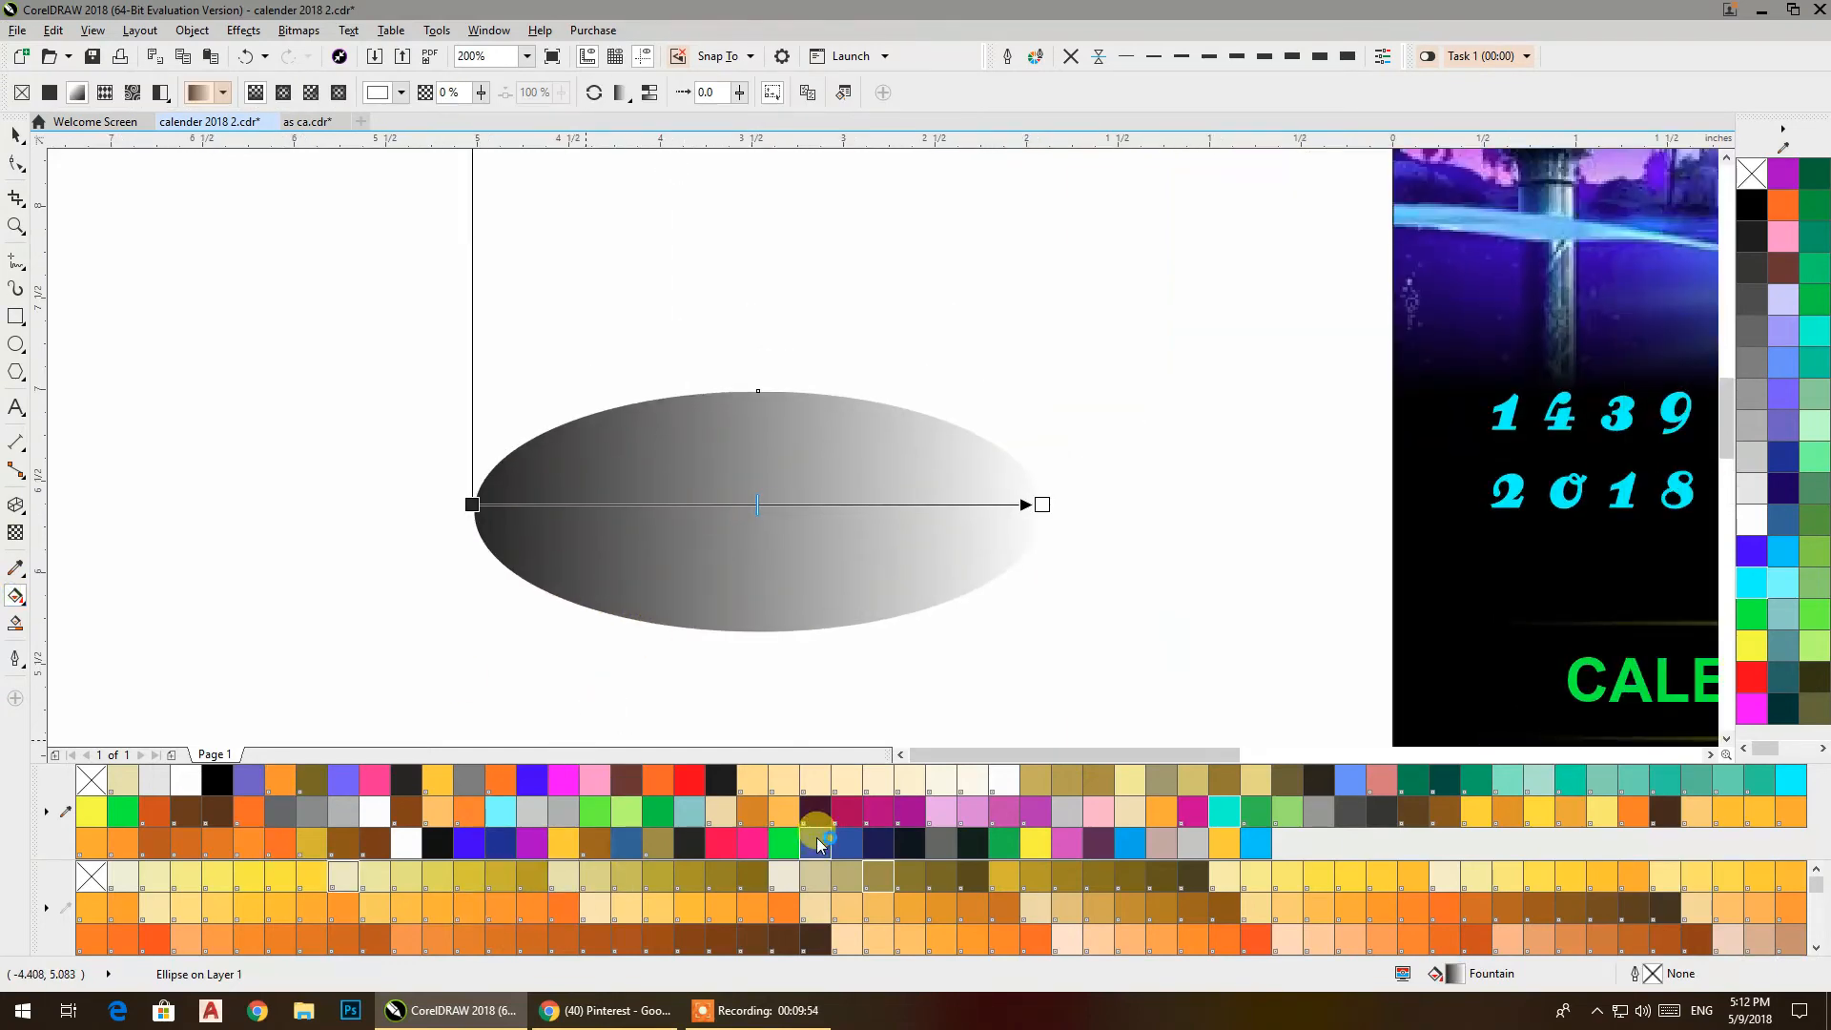
{"action": "double_click", "coordinate": [523, 504]}
{"action": "double_click", "coordinate": [592, 504]}
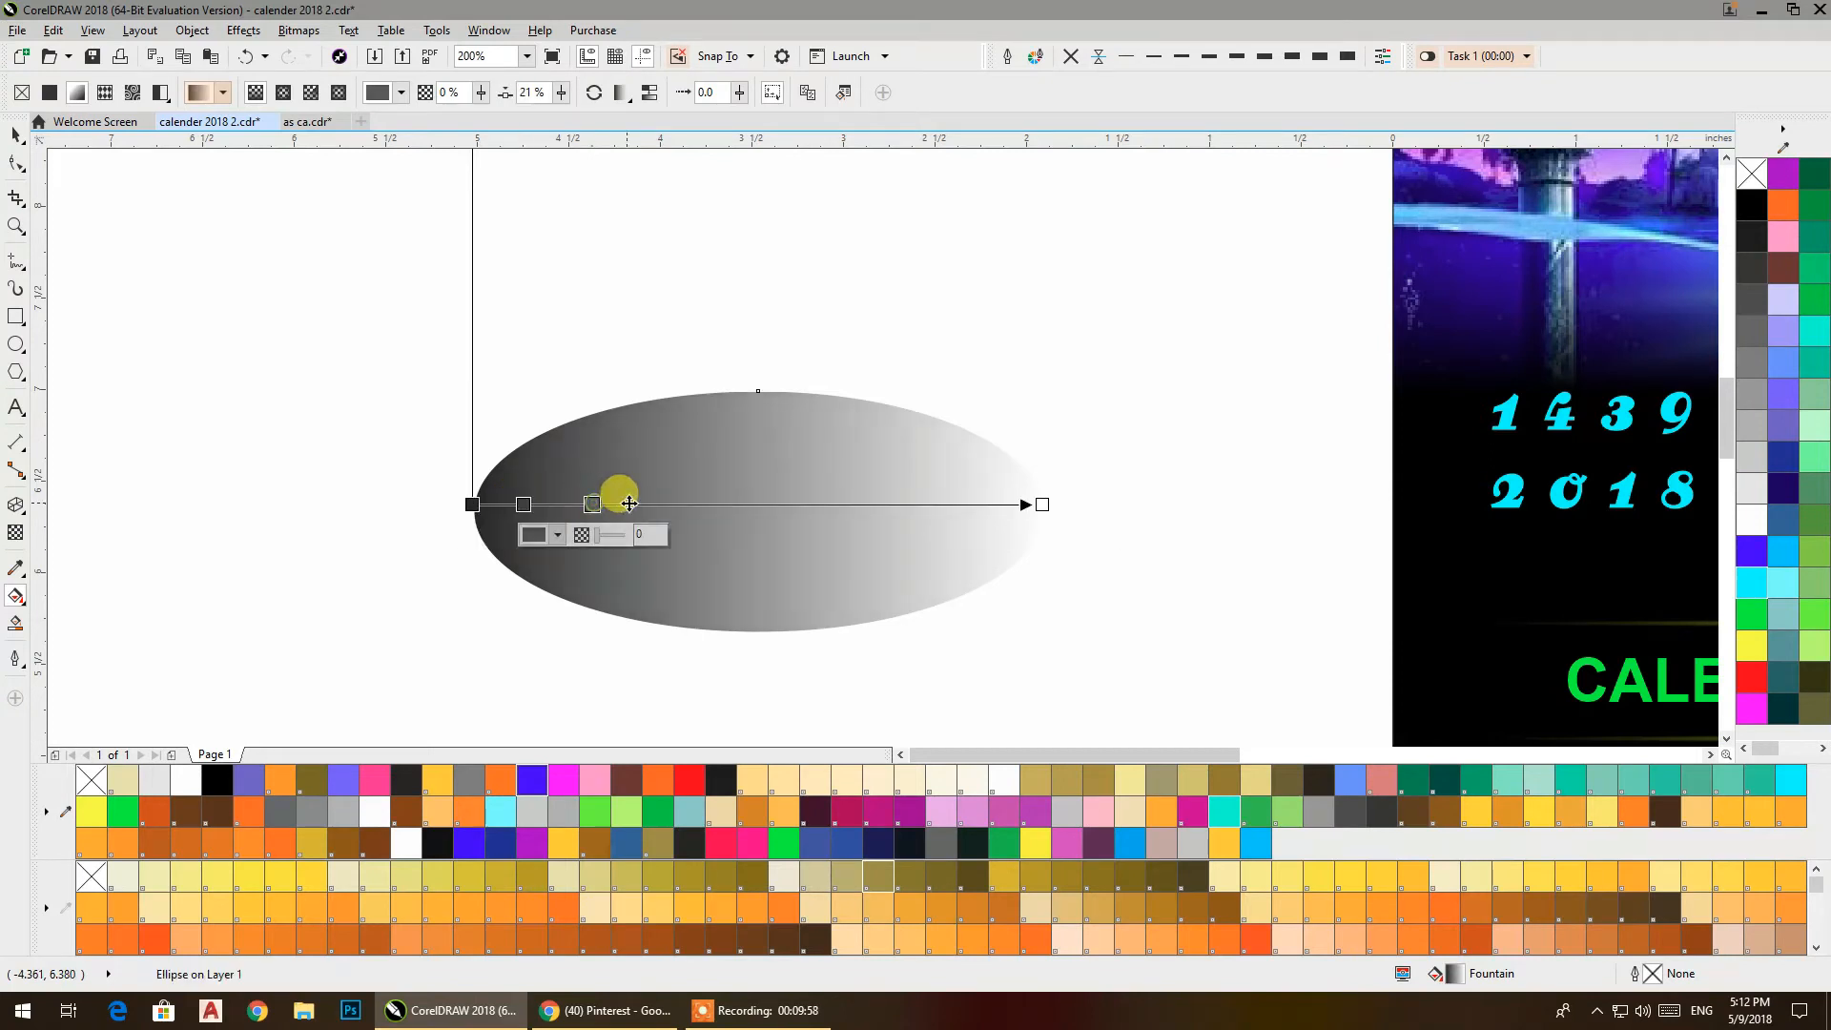
{"action": "double_click", "coordinate": [664, 503]}
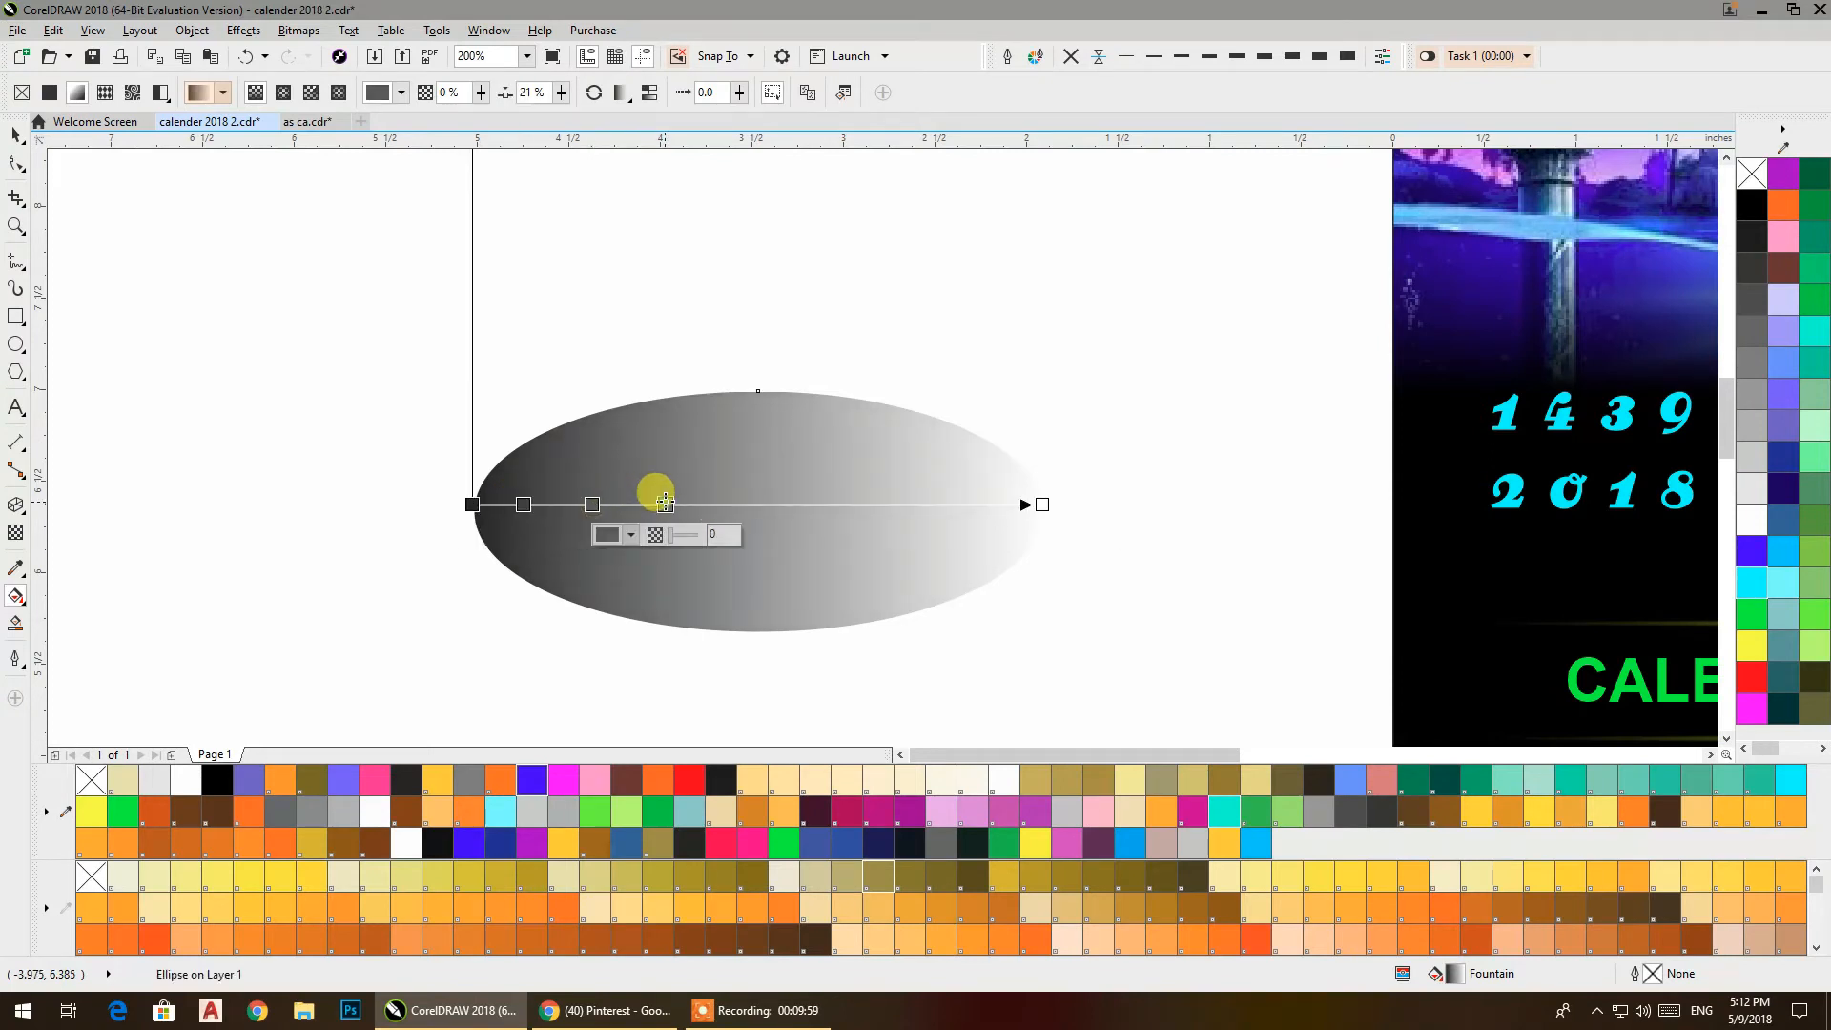
{"action": "double_click", "coordinate": [746, 504]}
{"action": "double_click", "coordinate": [809, 504]}
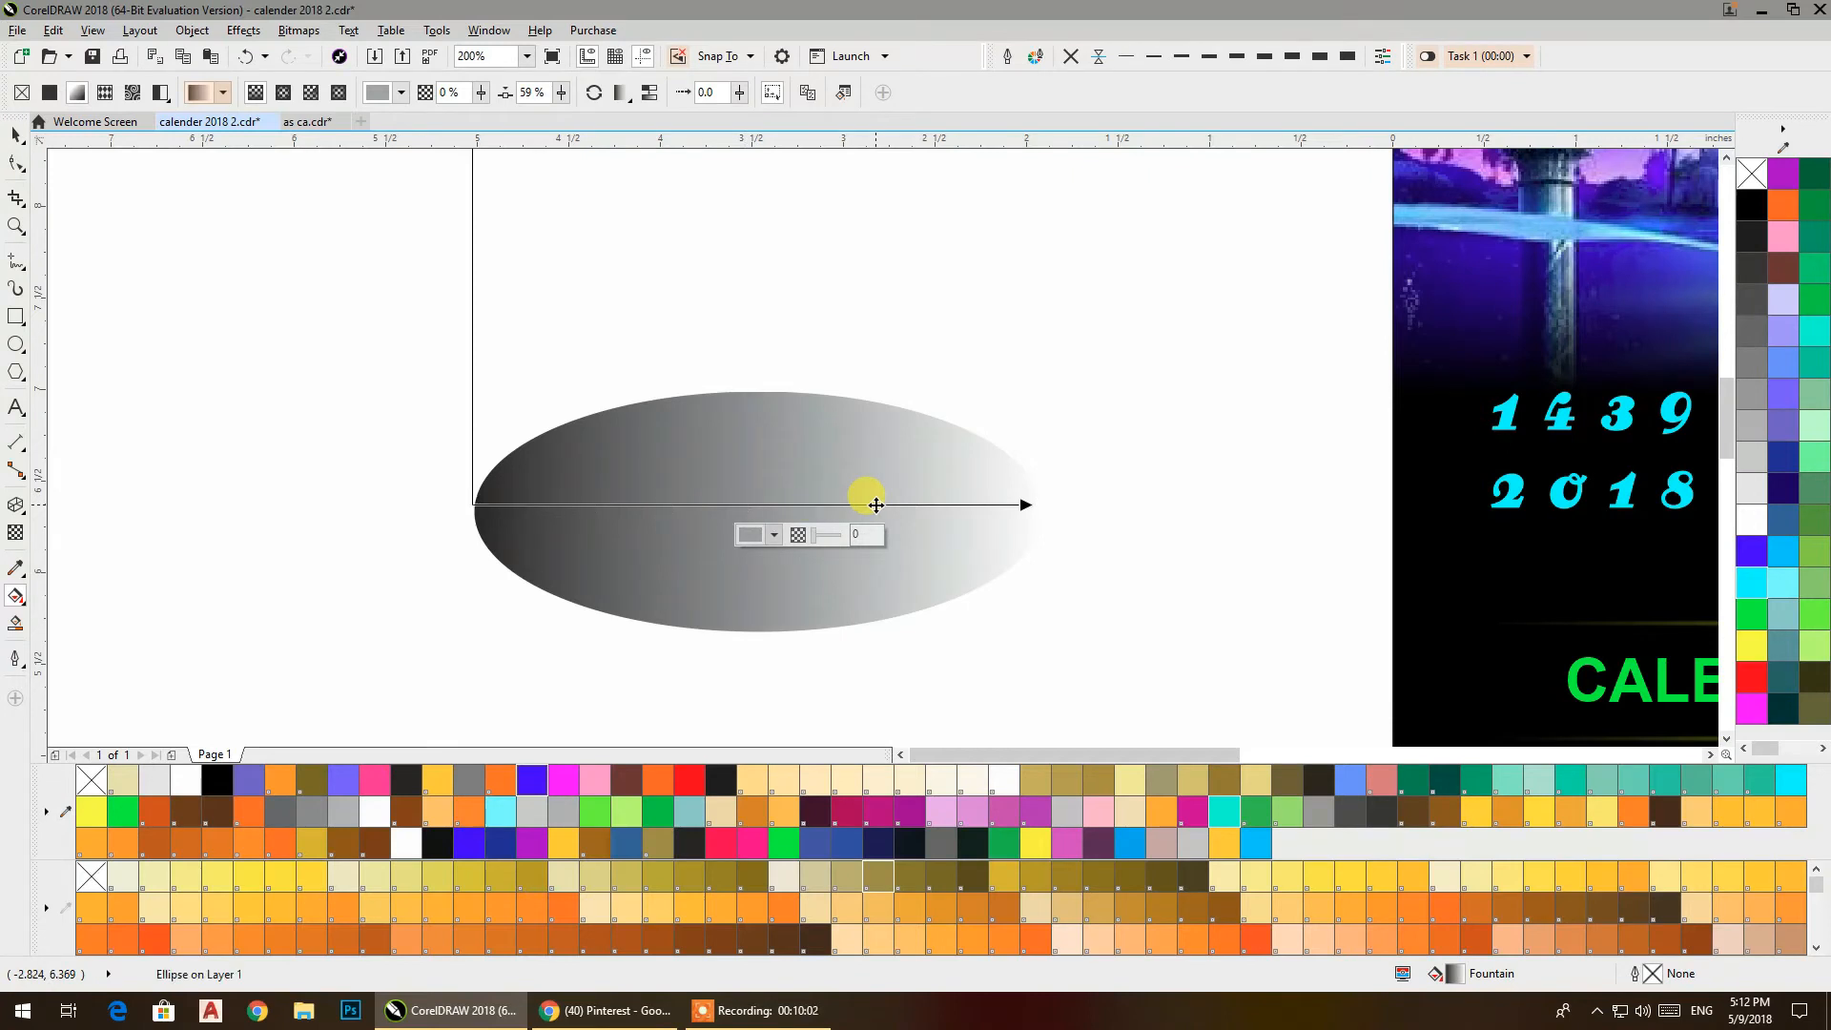
{"action": "double_click", "coordinate": [875, 505]}
{"action": "double_click", "coordinate": [951, 503]}
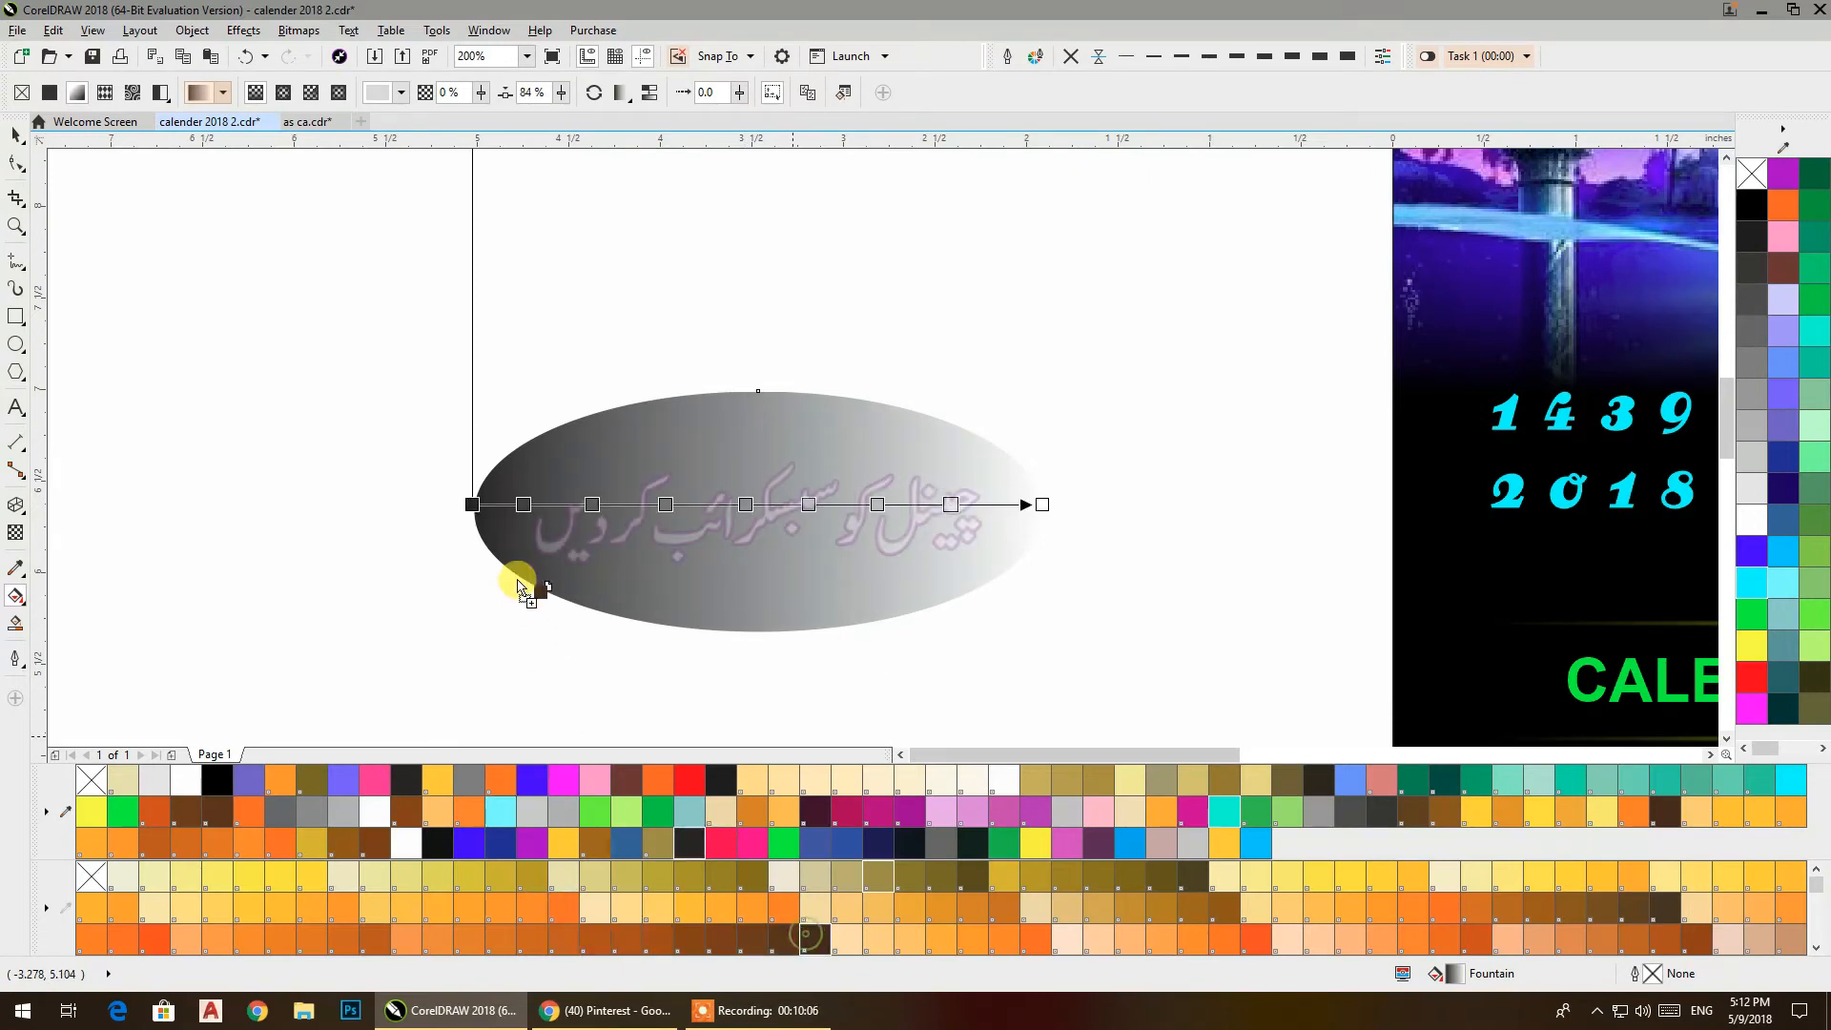
Colour both end nodes of the ellipse's gradient dark brown and the nodes next to them rust brown.
{"action": "left_click_drag", "start_coordinate": [474, 507], "coordinate": [474, 506]}
{"action": "left_click_drag", "start_coordinate": [810, 942], "coordinate": [1041, 506]}
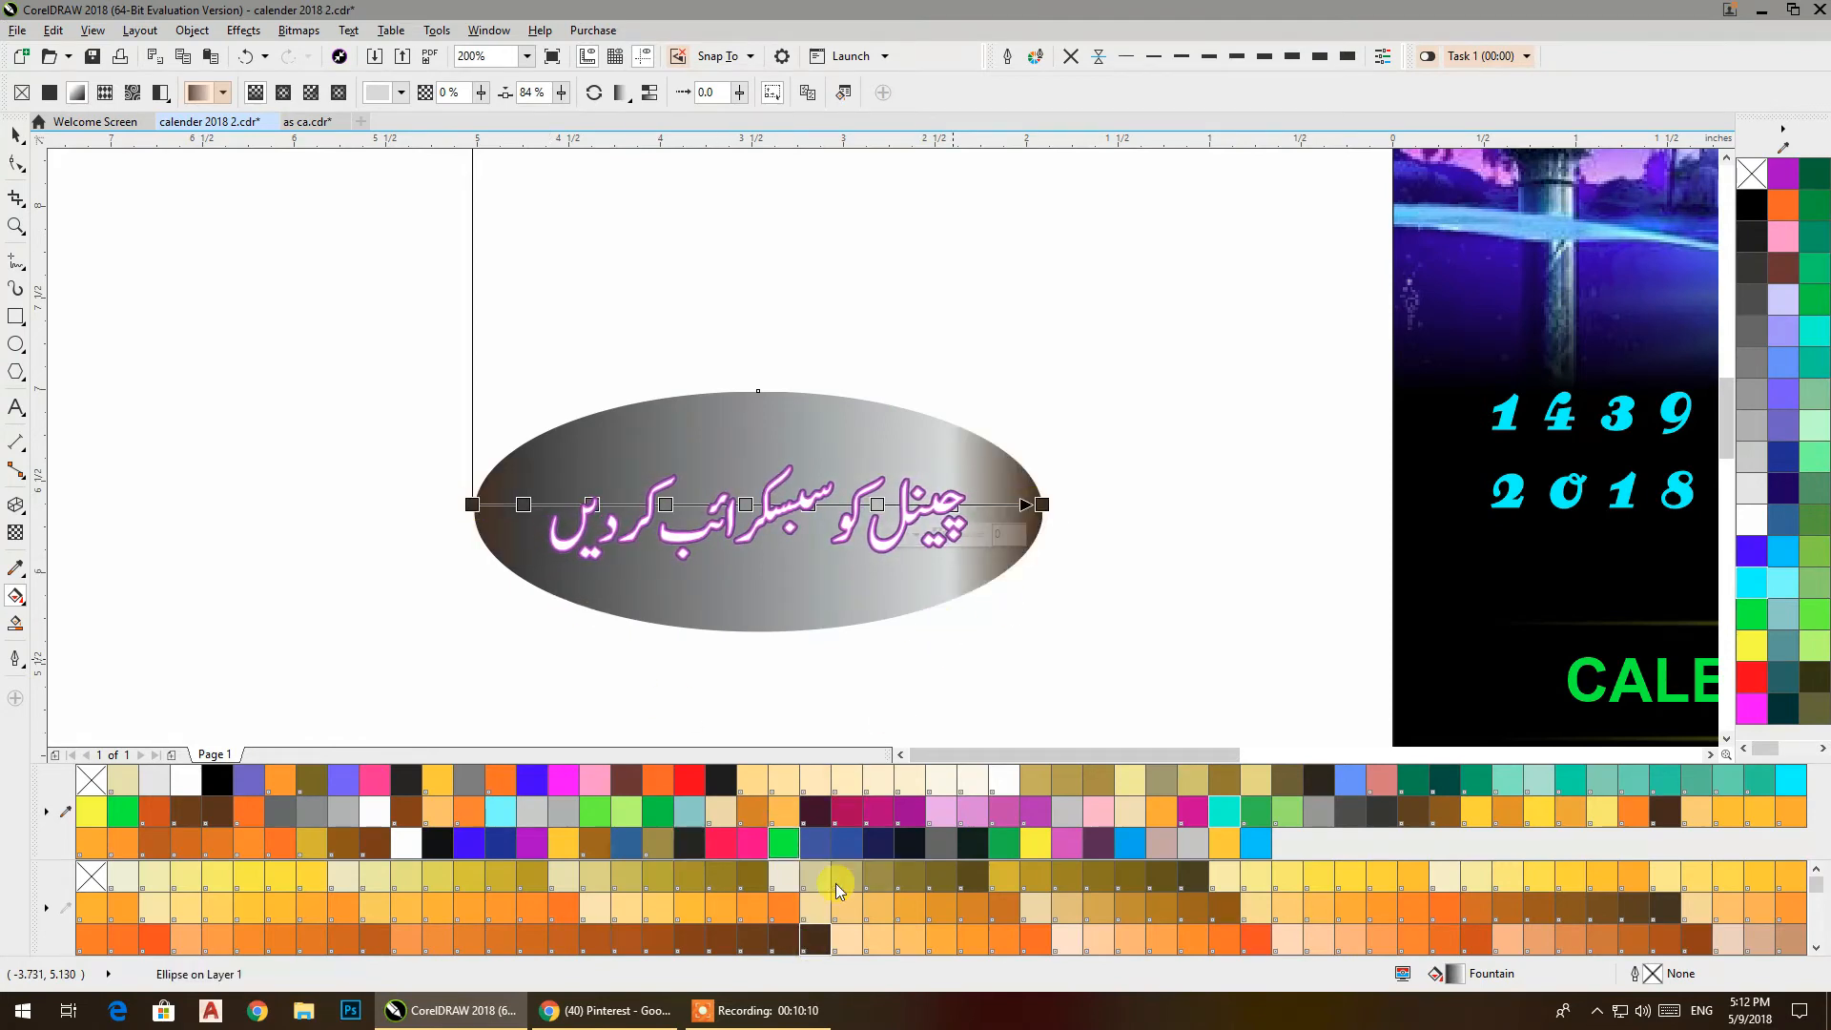
{"action": "left_click_drag", "start_coordinate": [706, 945], "coordinate": [526, 507]}
{"action": "left_click_drag", "start_coordinate": [654, 941], "coordinate": [952, 506]}
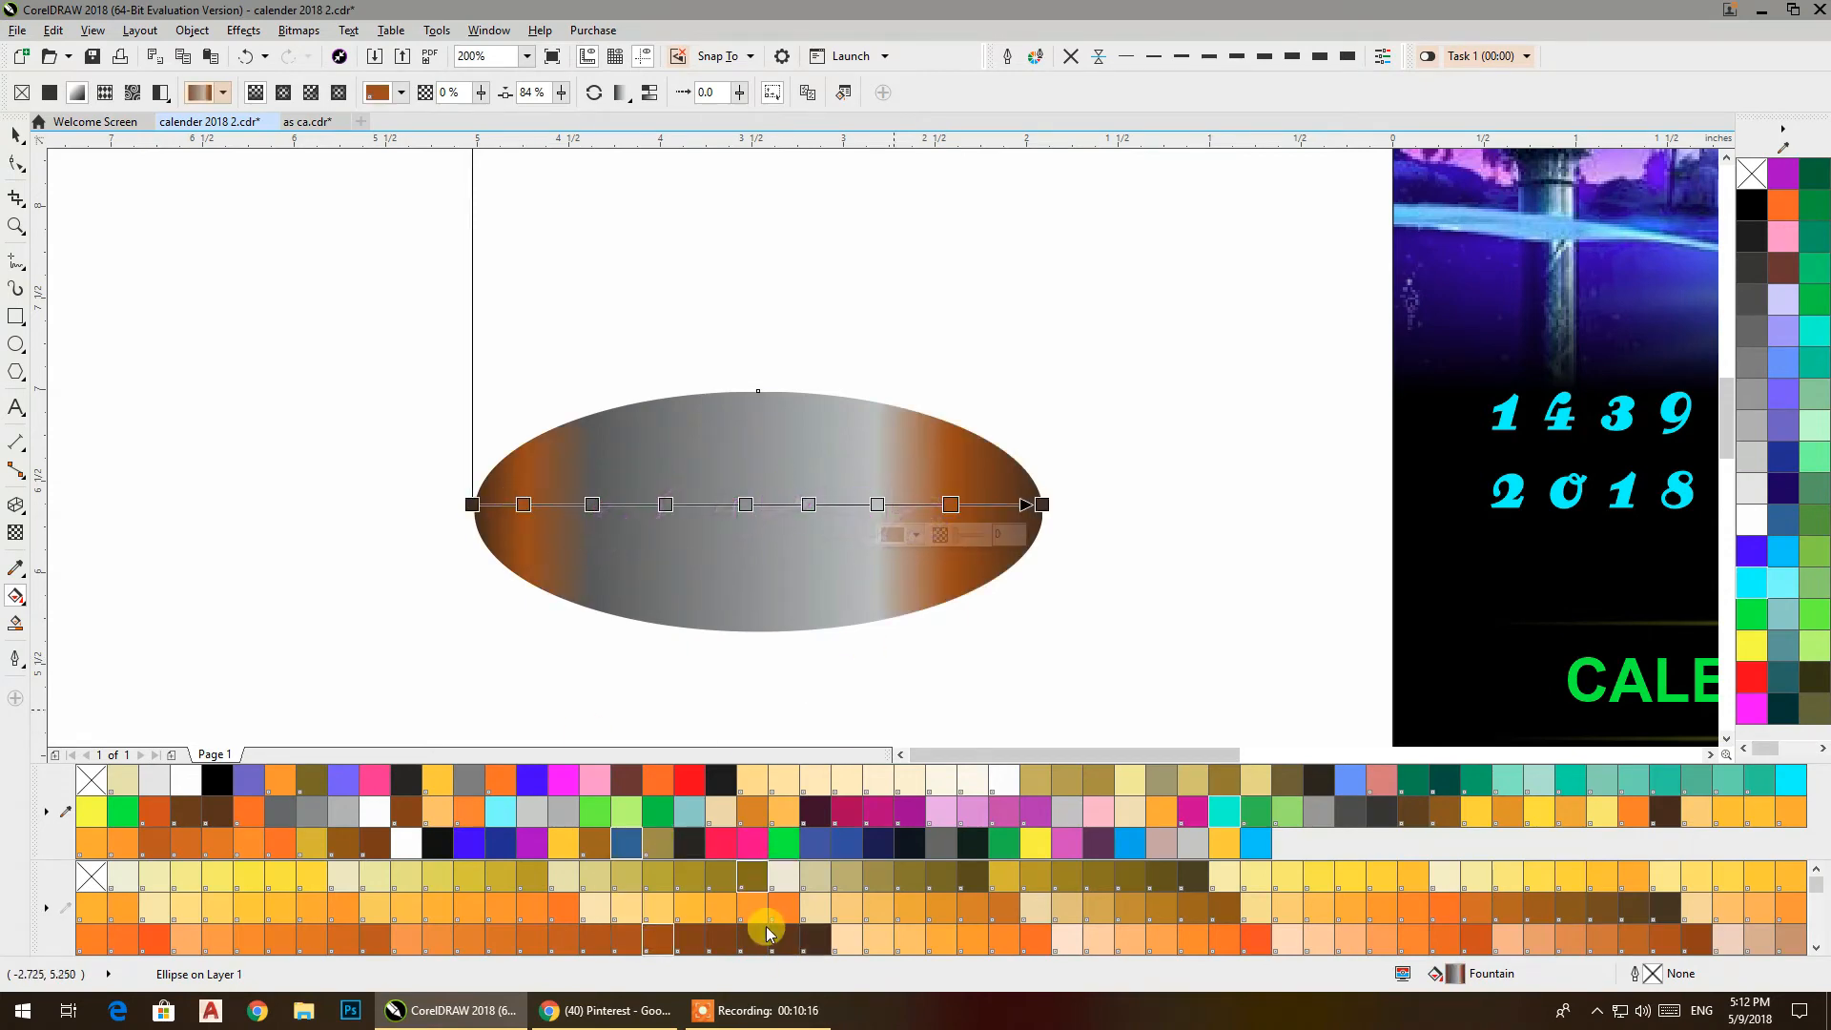
Colour the five inner gradient nodes, from left to right, orange, golden yellow, orange, bright yellow and orange.
{"action": "left_click_drag", "start_coordinate": [782, 919], "coordinate": [592, 503]}
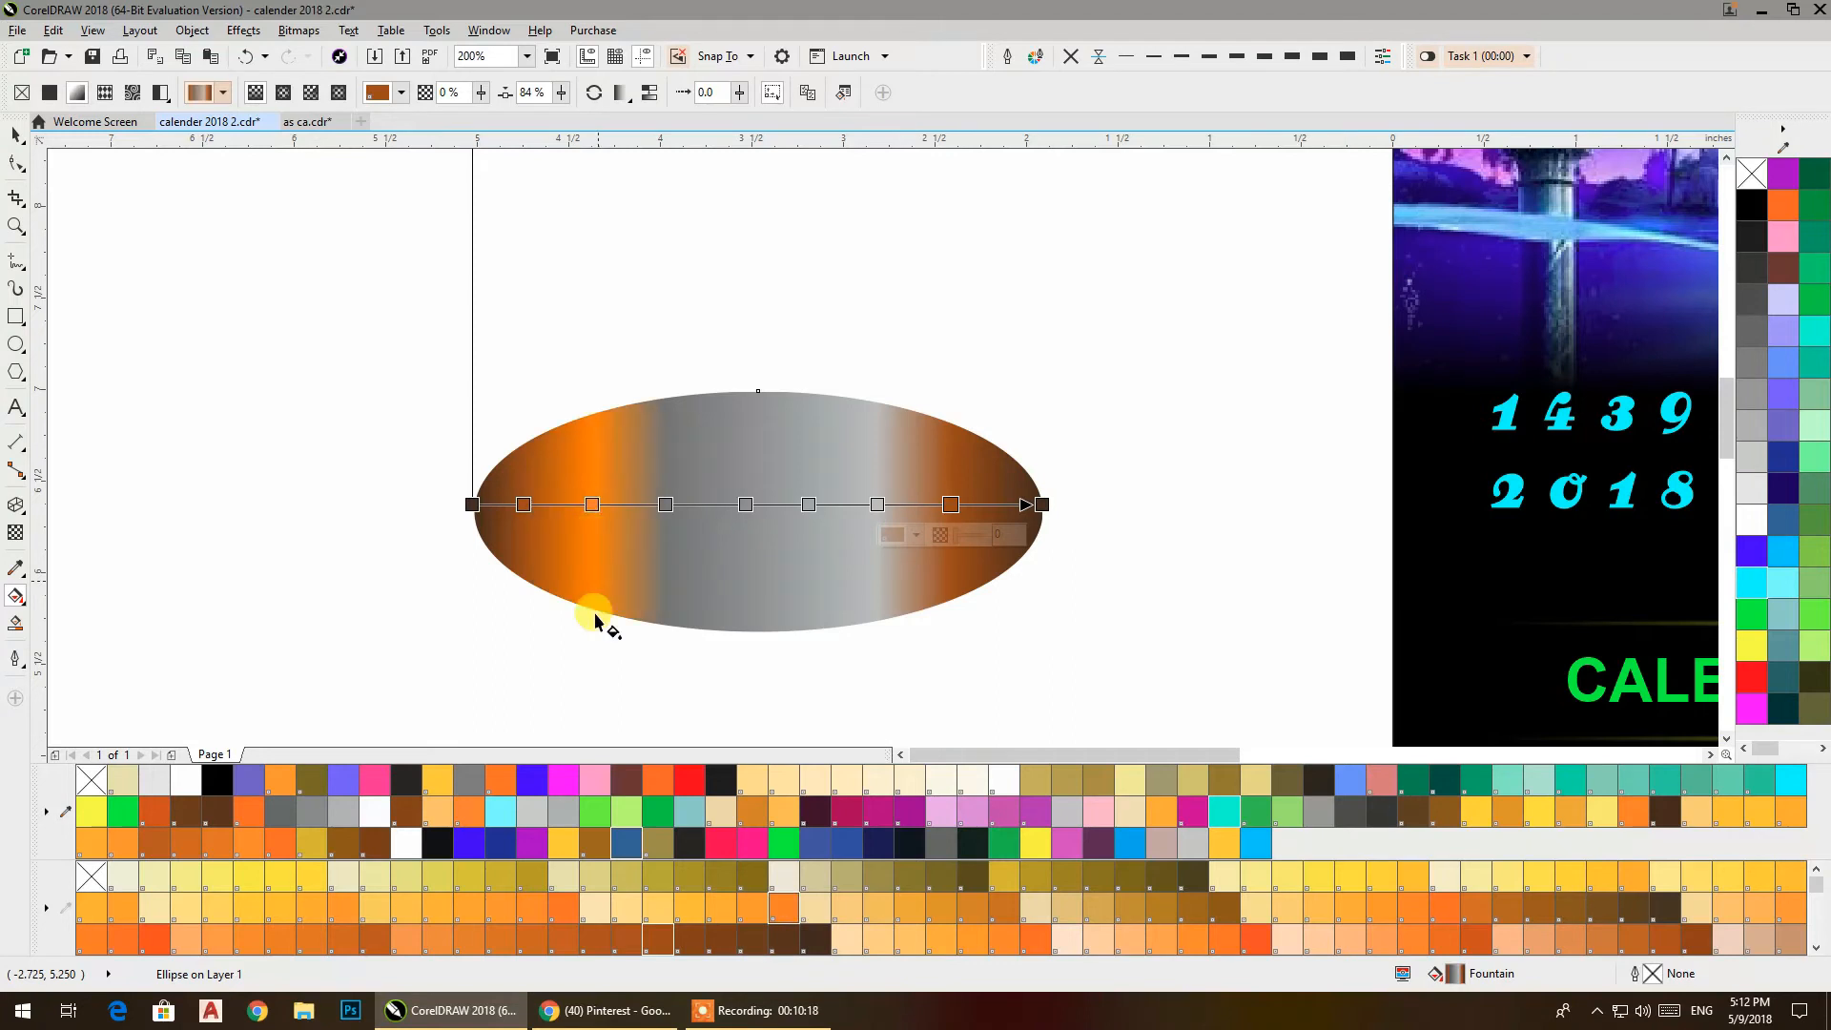
{"action": "left_click_drag", "start_coordinate": [560, 852], "coordinate": [666, 504]}
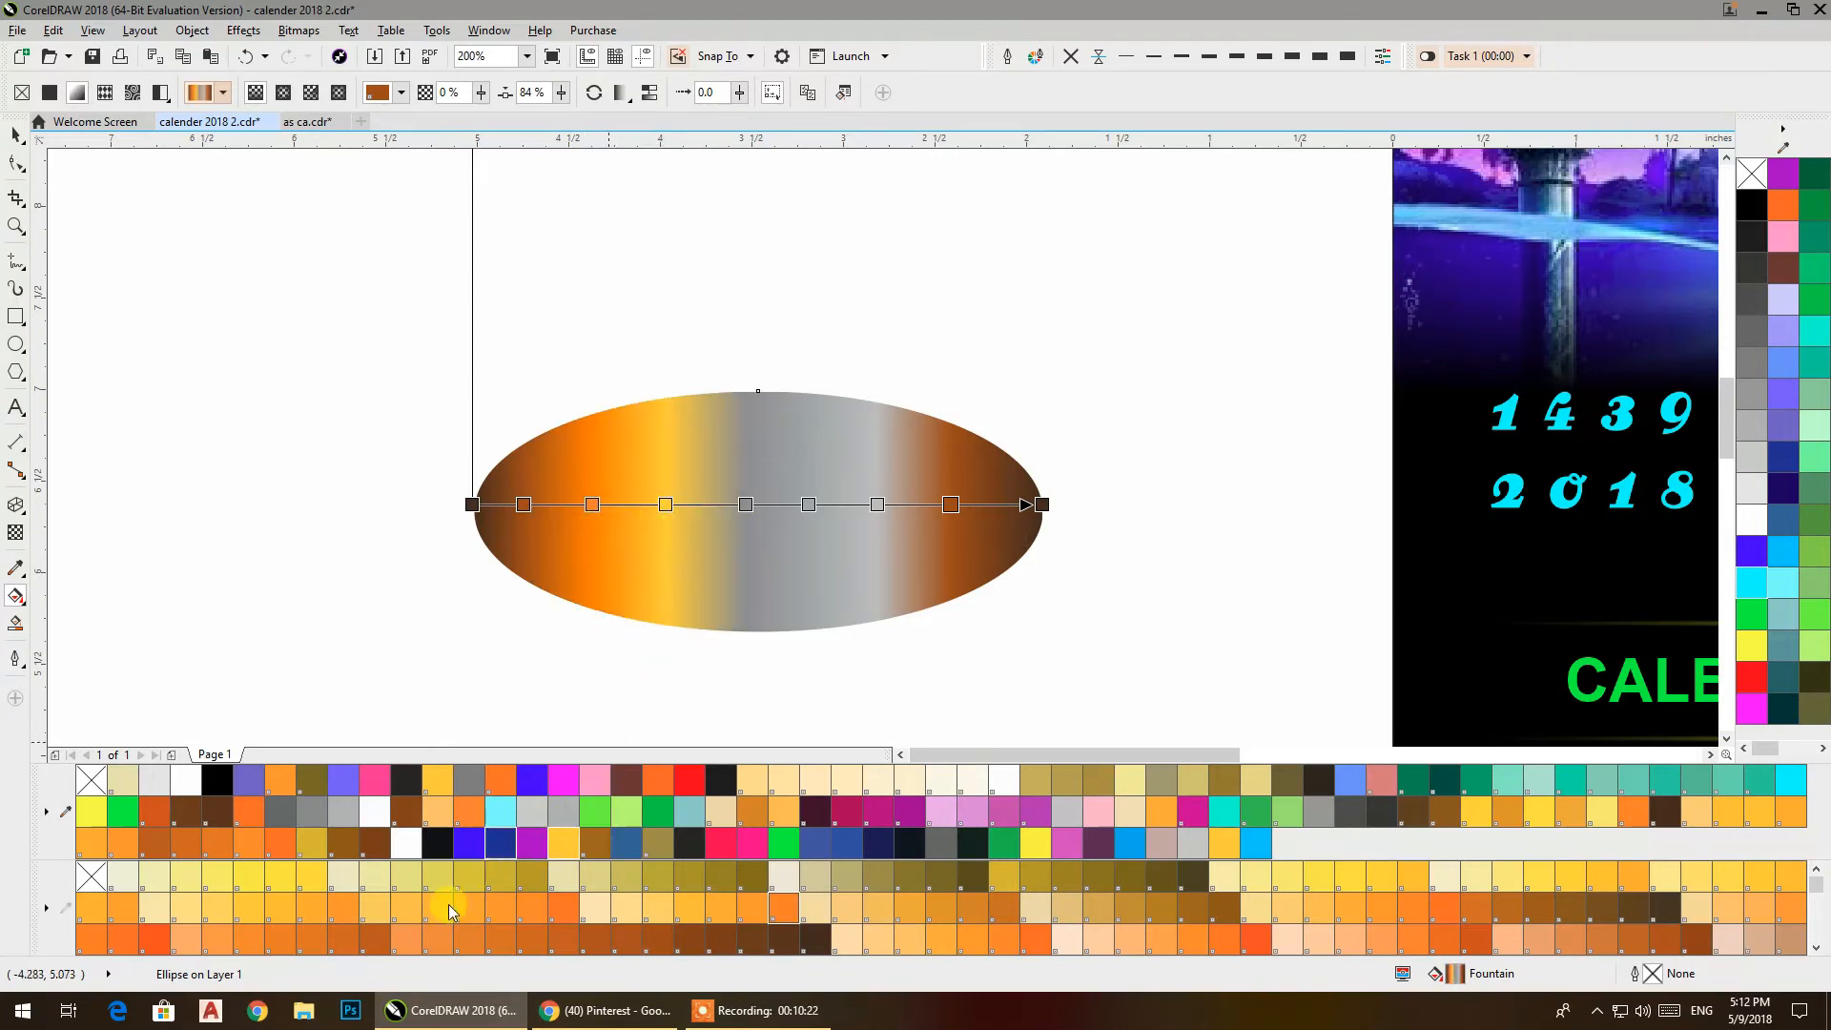
{"action": "left_click_drag", "start_coordinate": [412, 919], "coordinate": [746, 504]}
{"action": "left_click_drag", "start_coordinate": [1752, 646], "coordinate": [810, 505]}
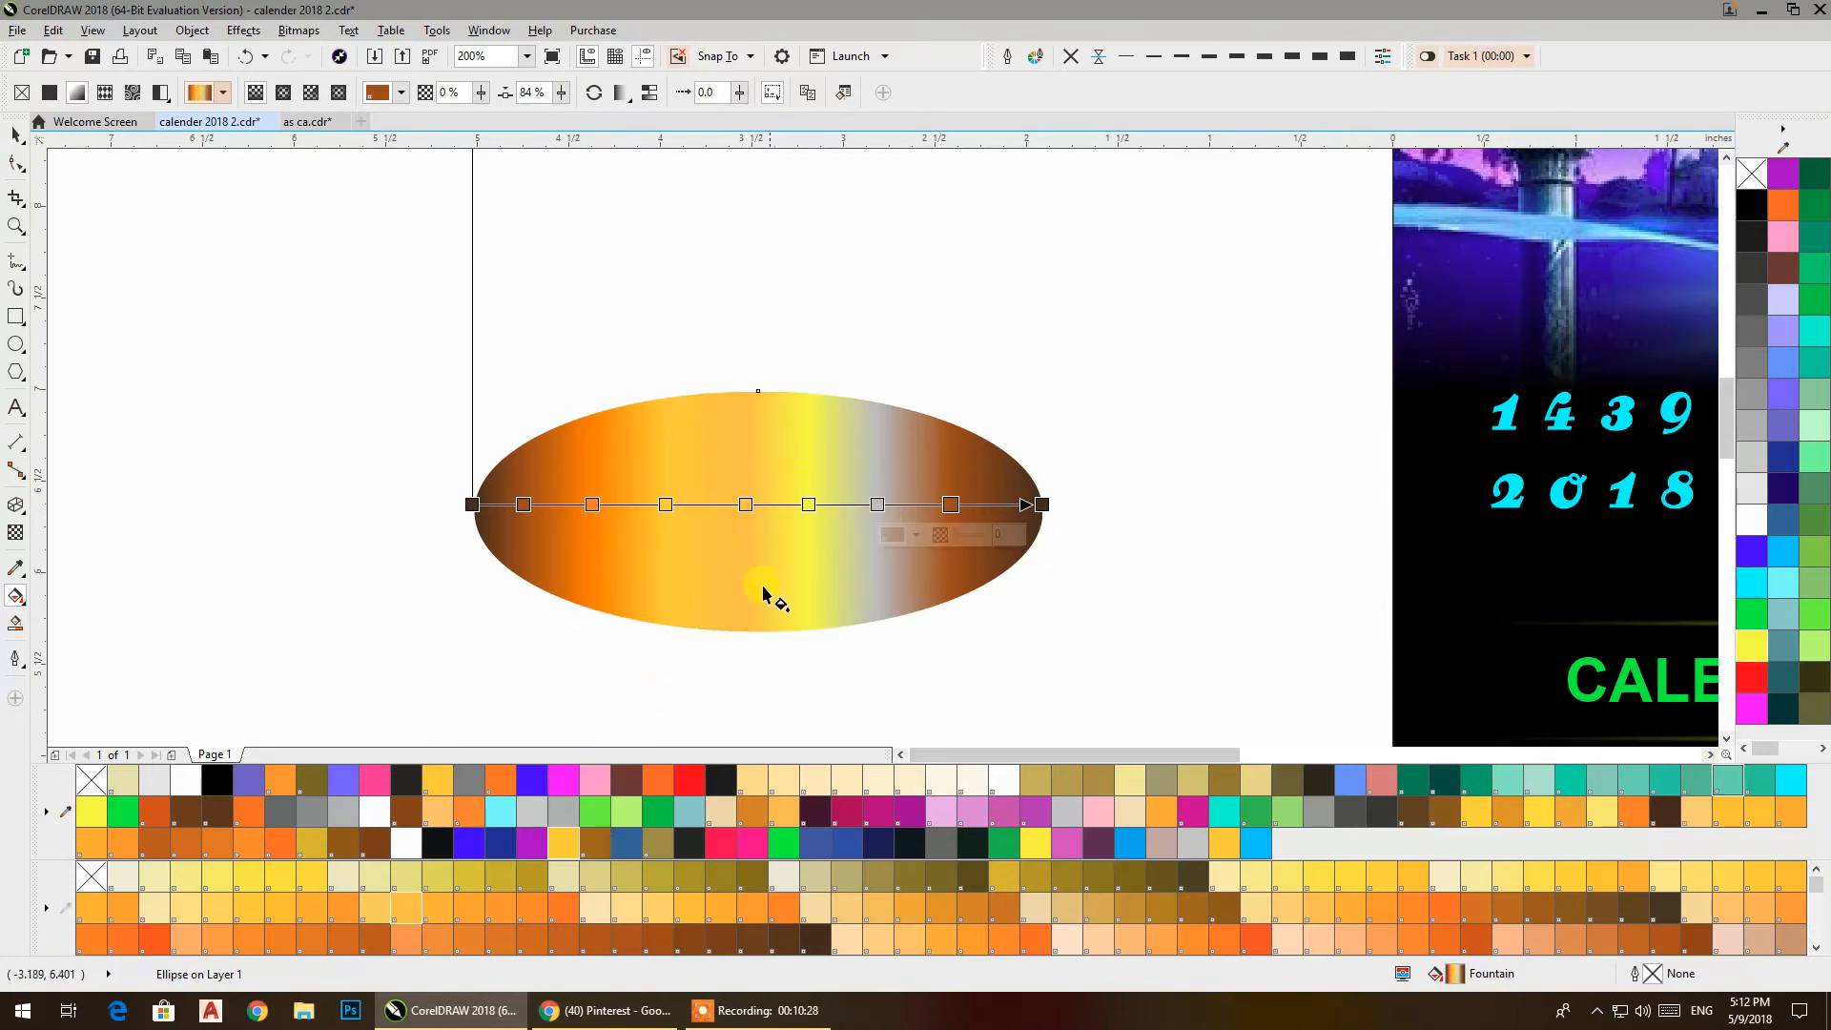
{"action": "left_click_drag", "start_coordinate": [749, 916], "coordinate": [749, 514]}
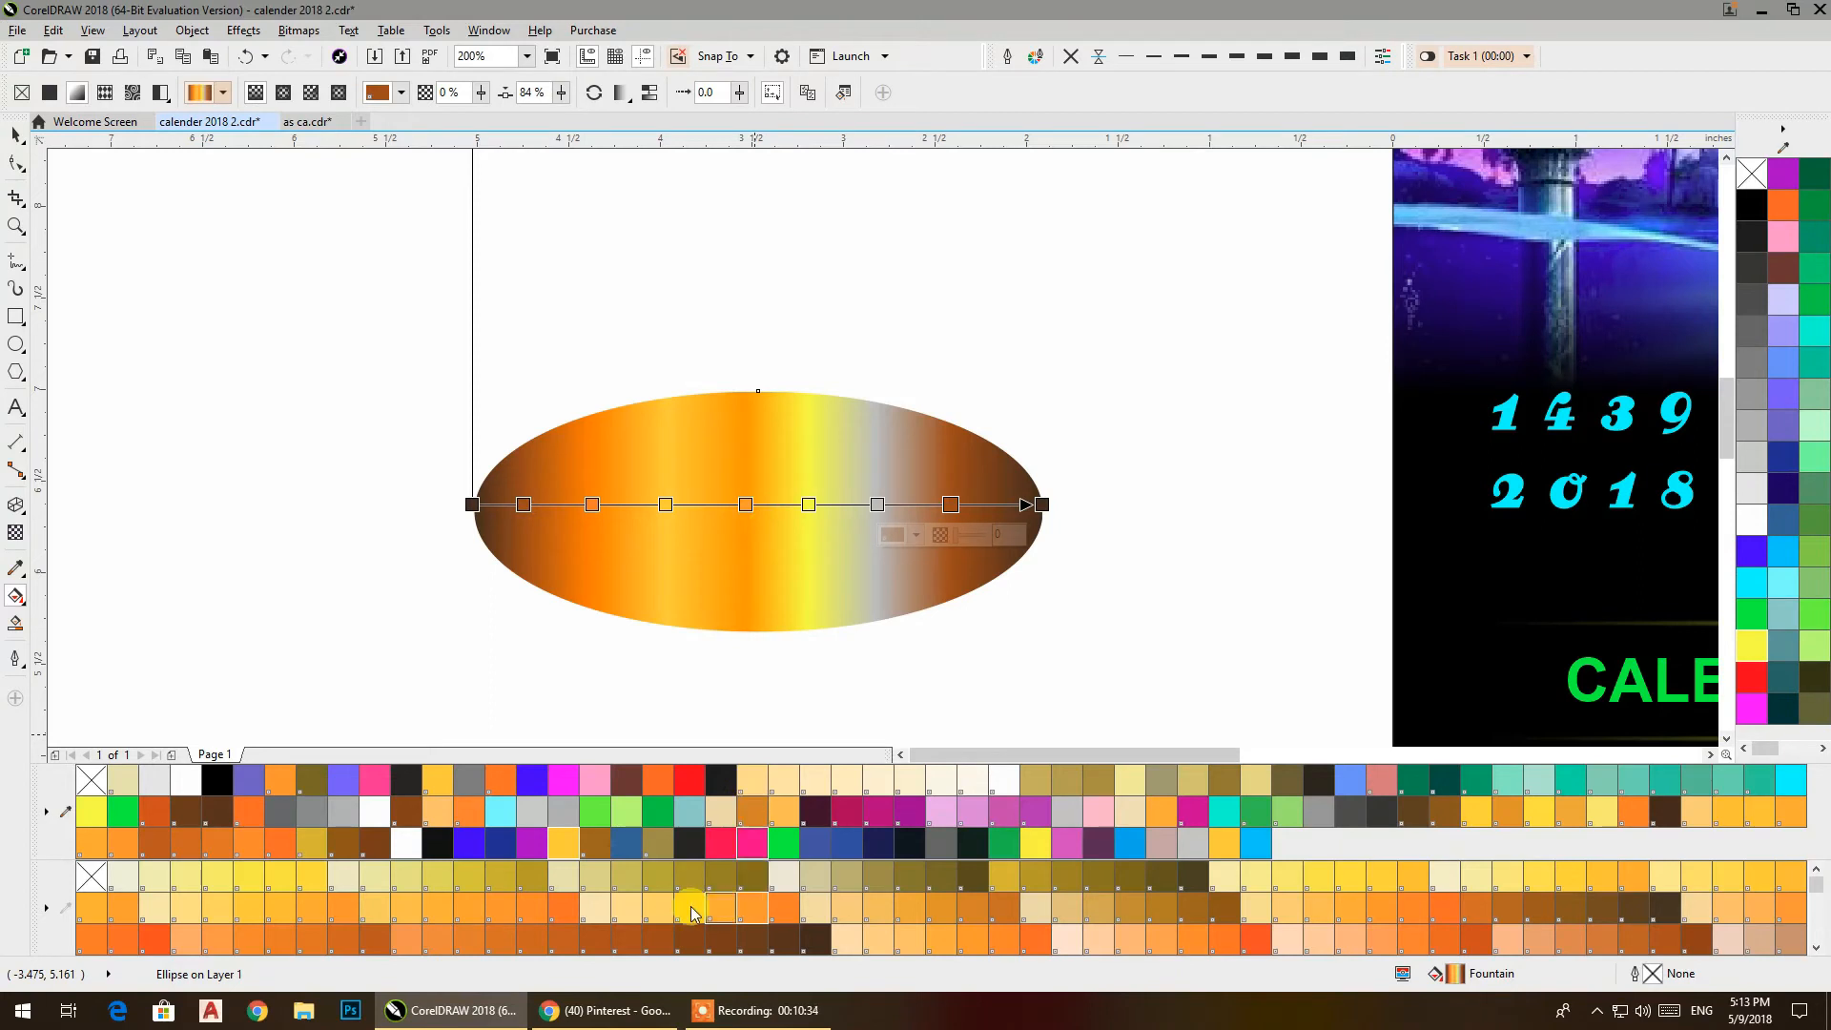
{"action": "left_click_drag", "start_coordinate": [532, 908], "coordinate": [876, 506]}
{"action": "left_click", "coordinate": [18, 133]}
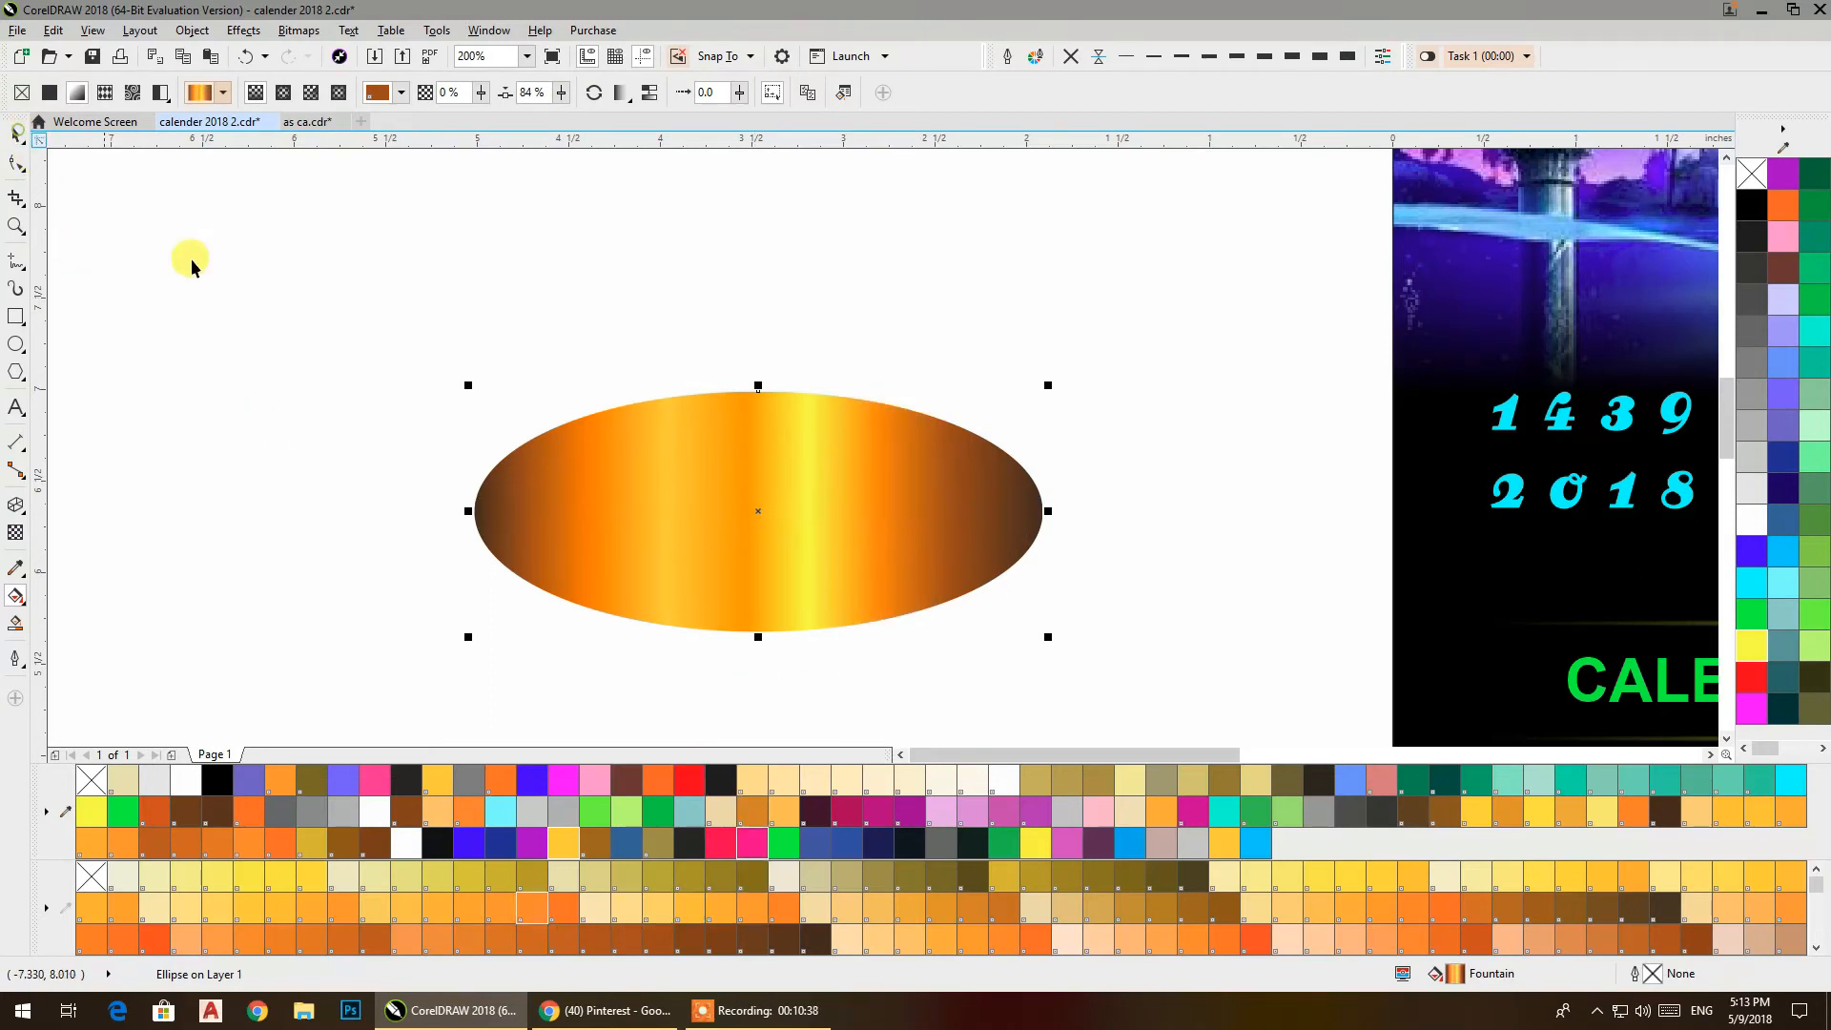
{"action": "left_click", "coordinate": [317, 372]}
Apply the ellipse's golden gradient colours to the "1439 2018" text.
{"action": "left_click", "coordinate": [779, 496]}
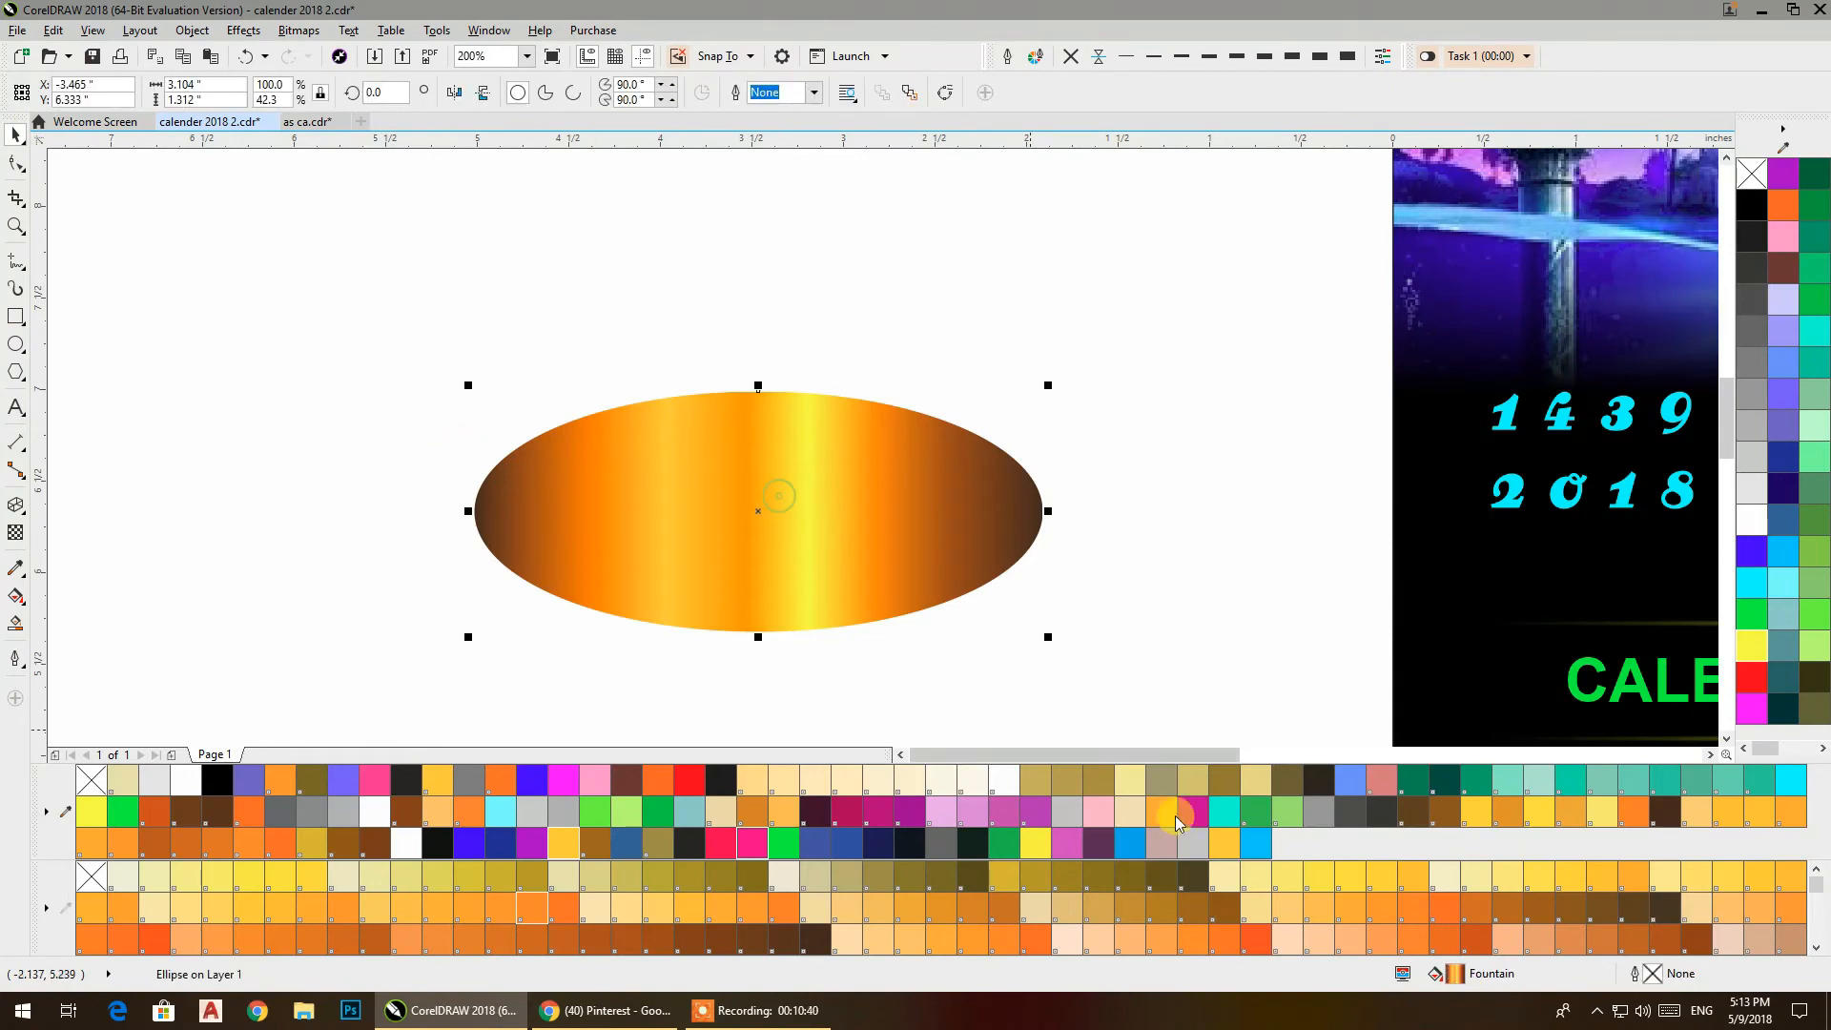
{"action": "left_click_drag", "start_coordinate": [1566, 571], "coordinate": [1560, 506]}
{"action": "scroll", "coordinate": [1222, 495], "scroll_direction": "right", "scroll_amount": 4}
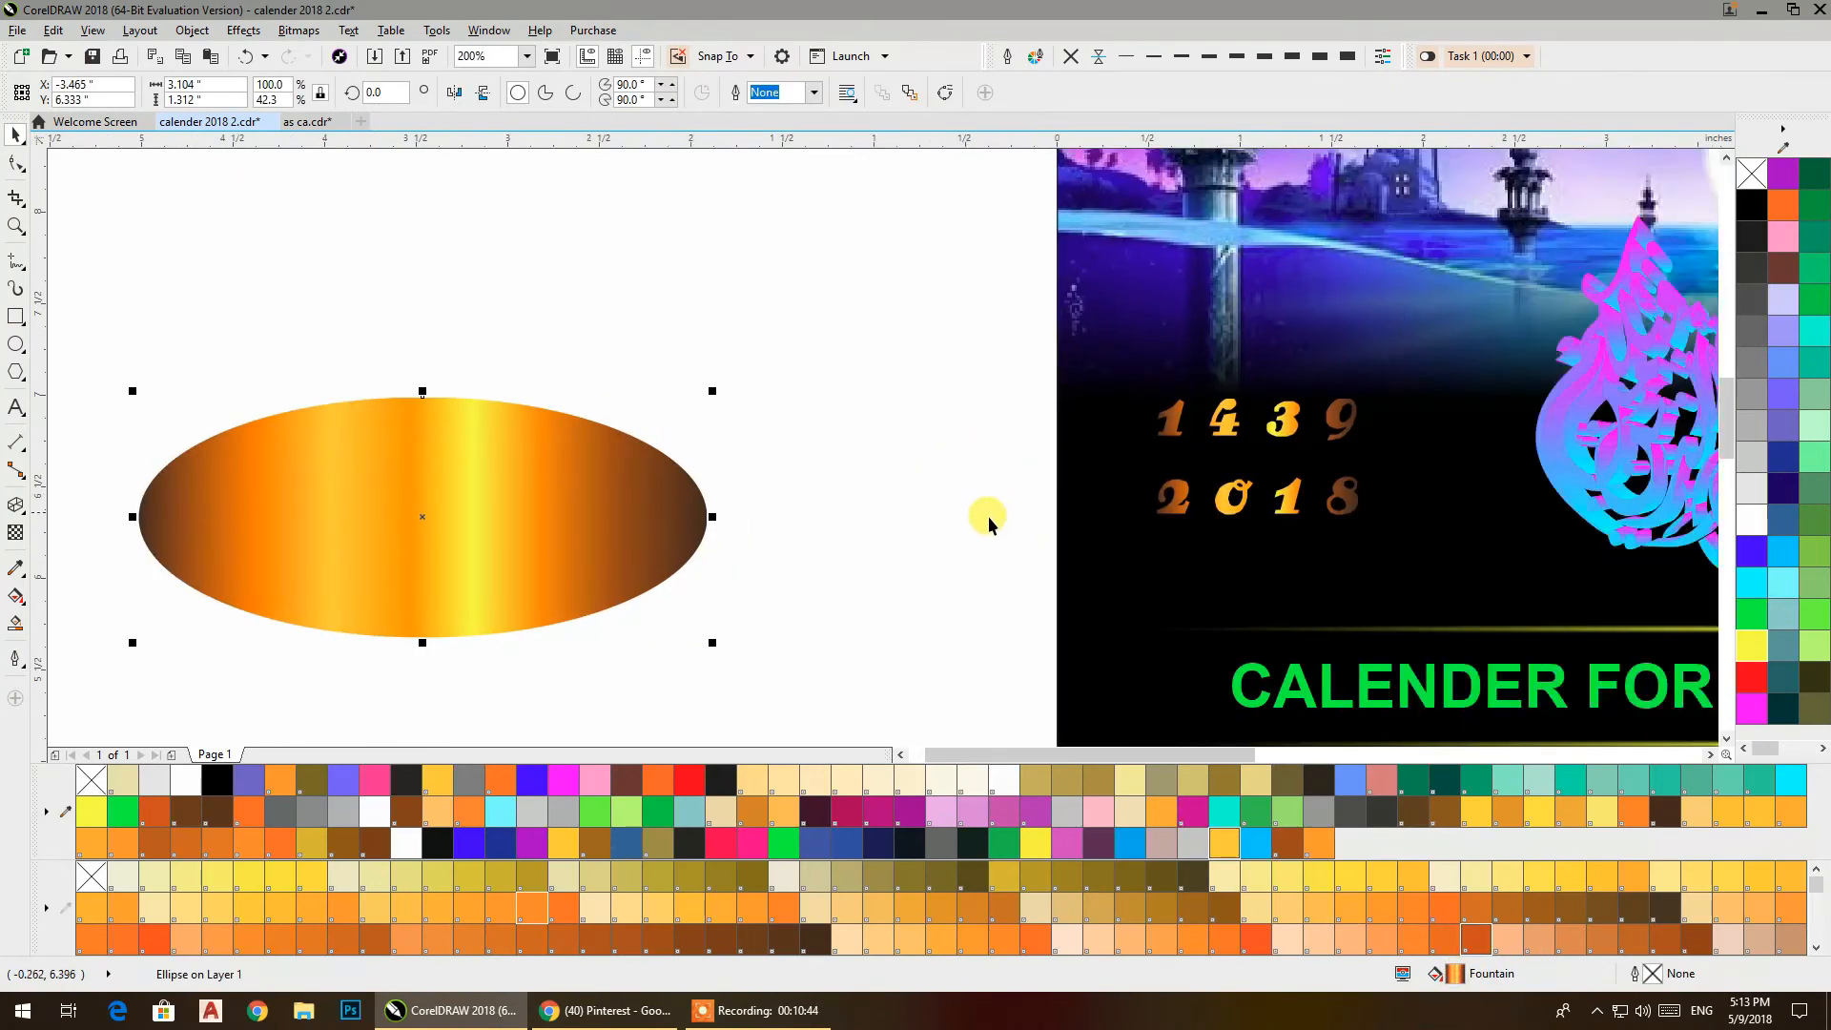
Change the "1439 2018" text to an elliptical fountain fill centred between the two lines and ending just beyond the lower-right digit.
{"action": "left_click", "coordinate": [16, 615]}
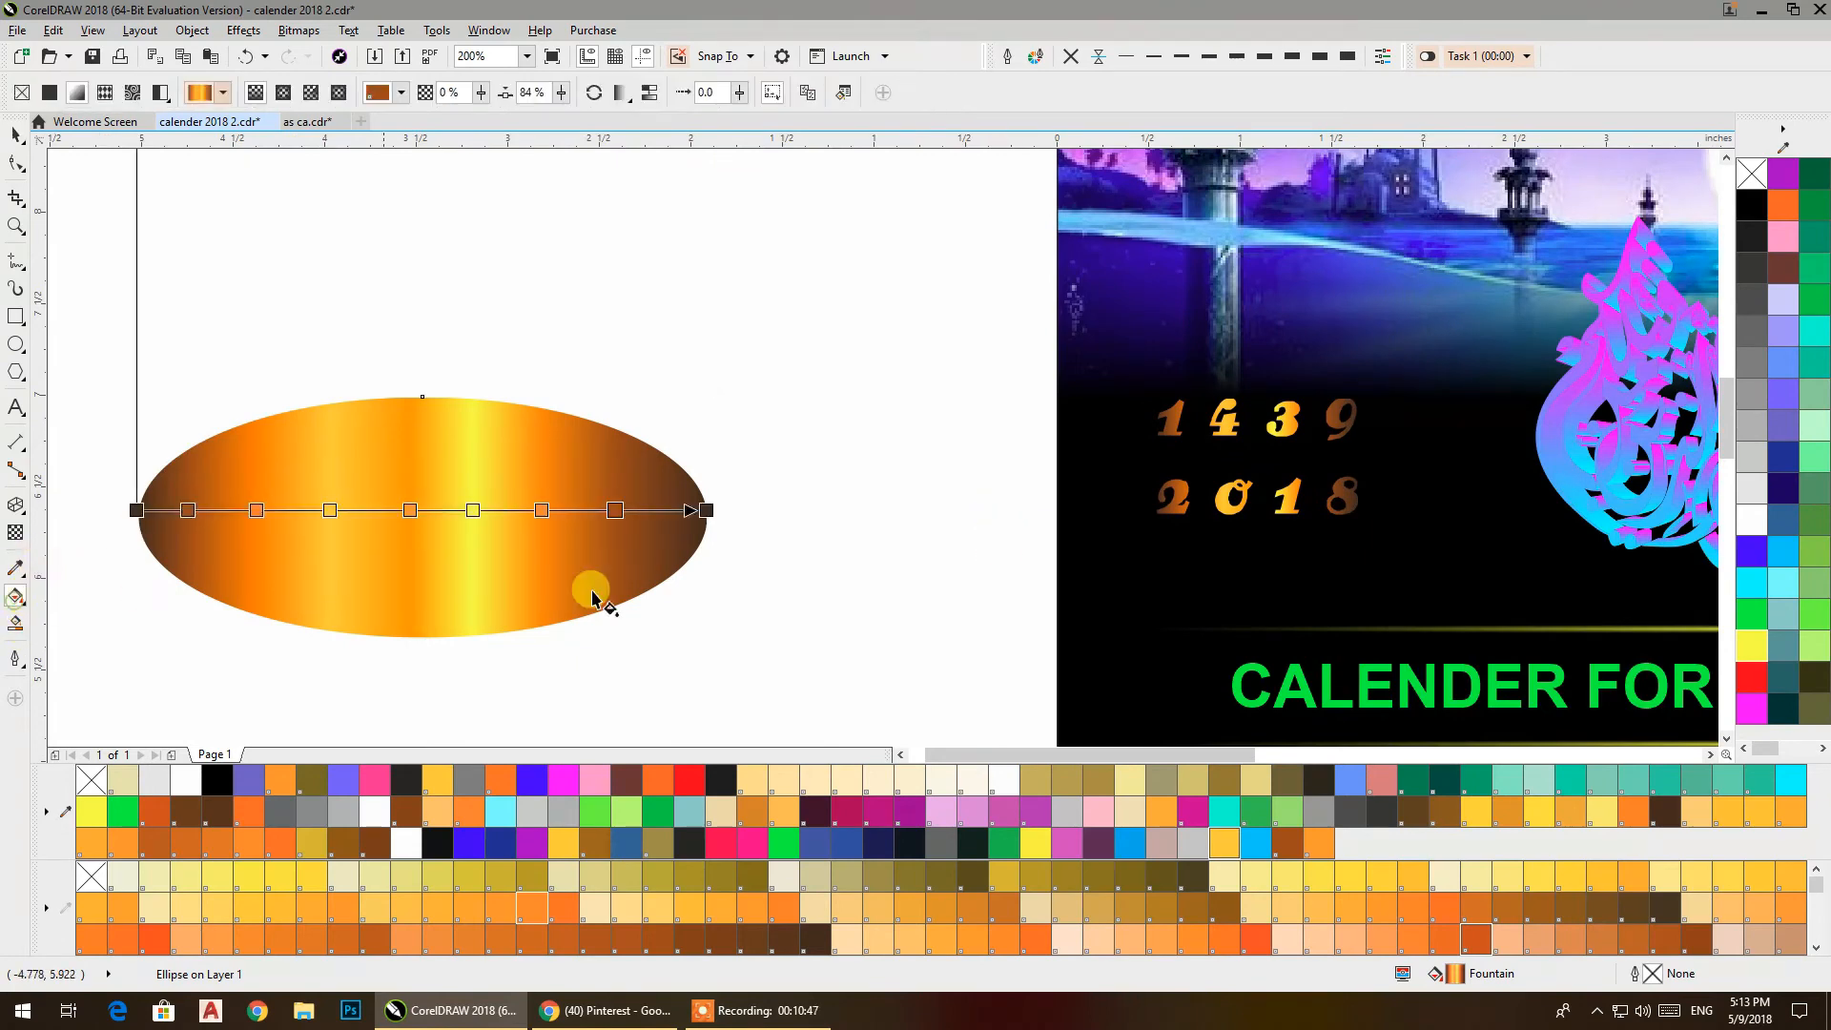
{"action": "left_click", "coordinate": [1230, 440]}
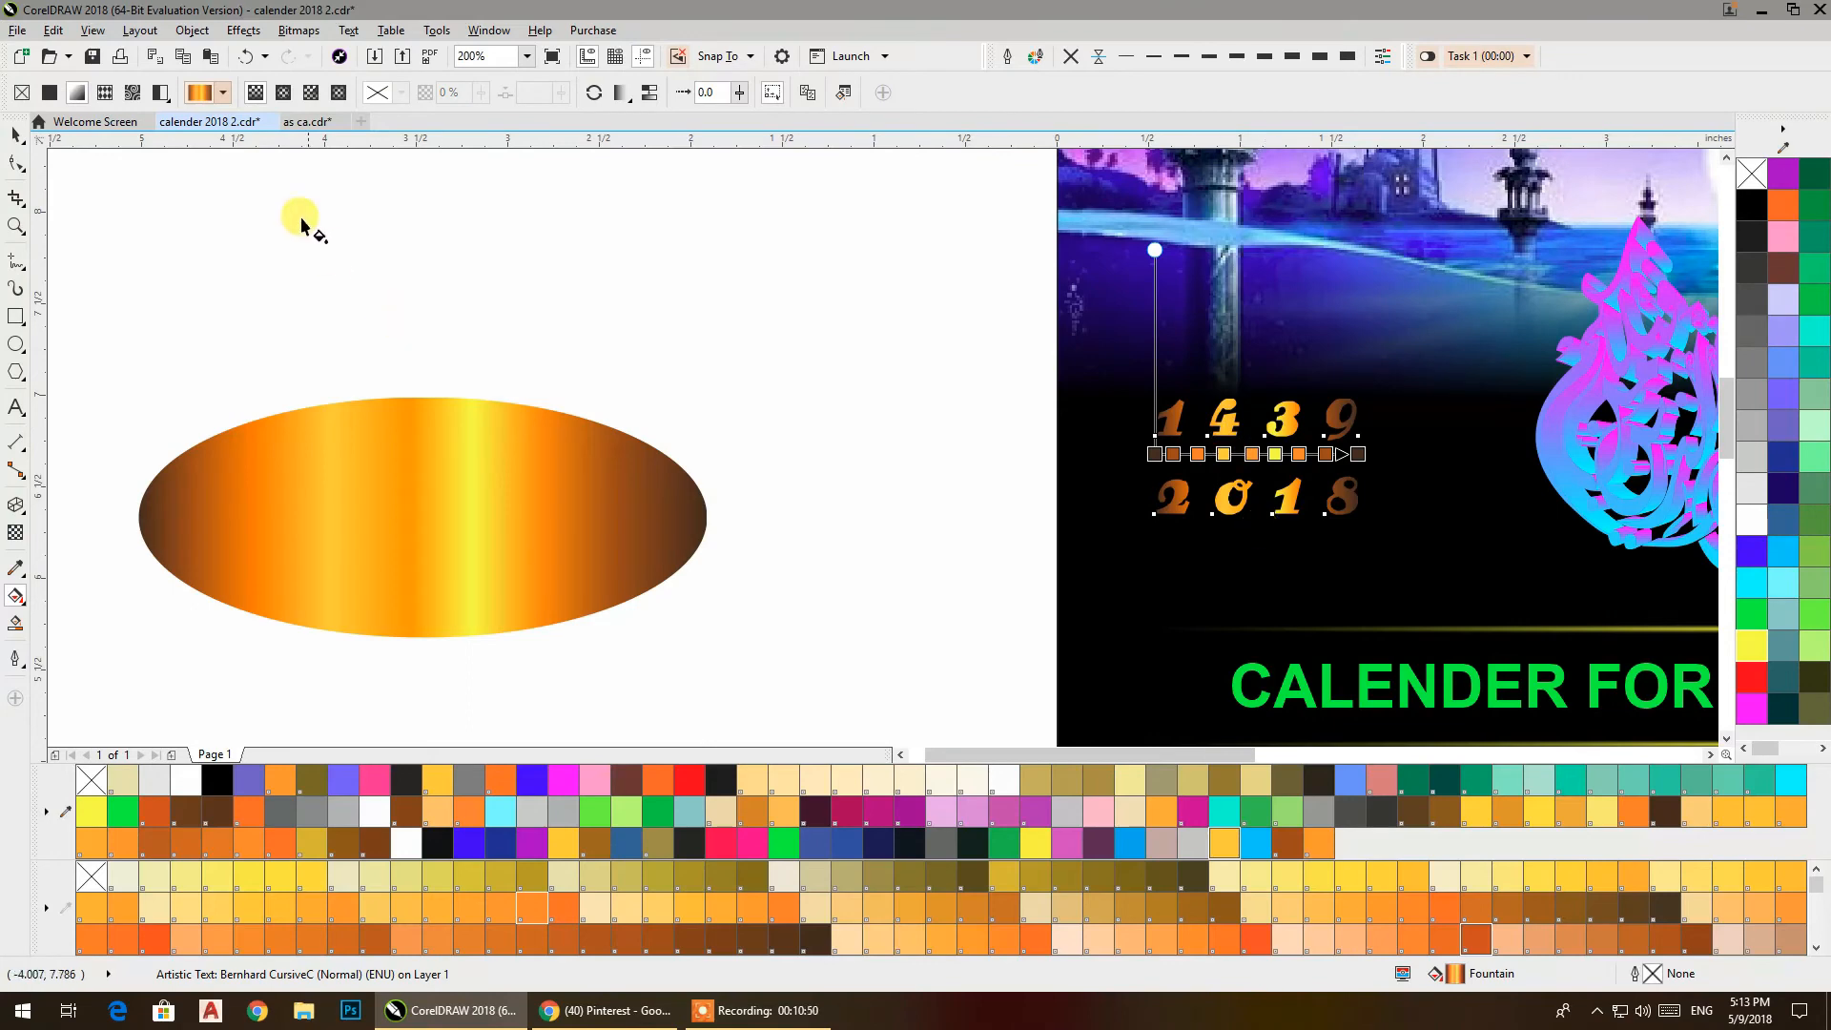
{"action": "left_click", "coordinate": [283, 95]}
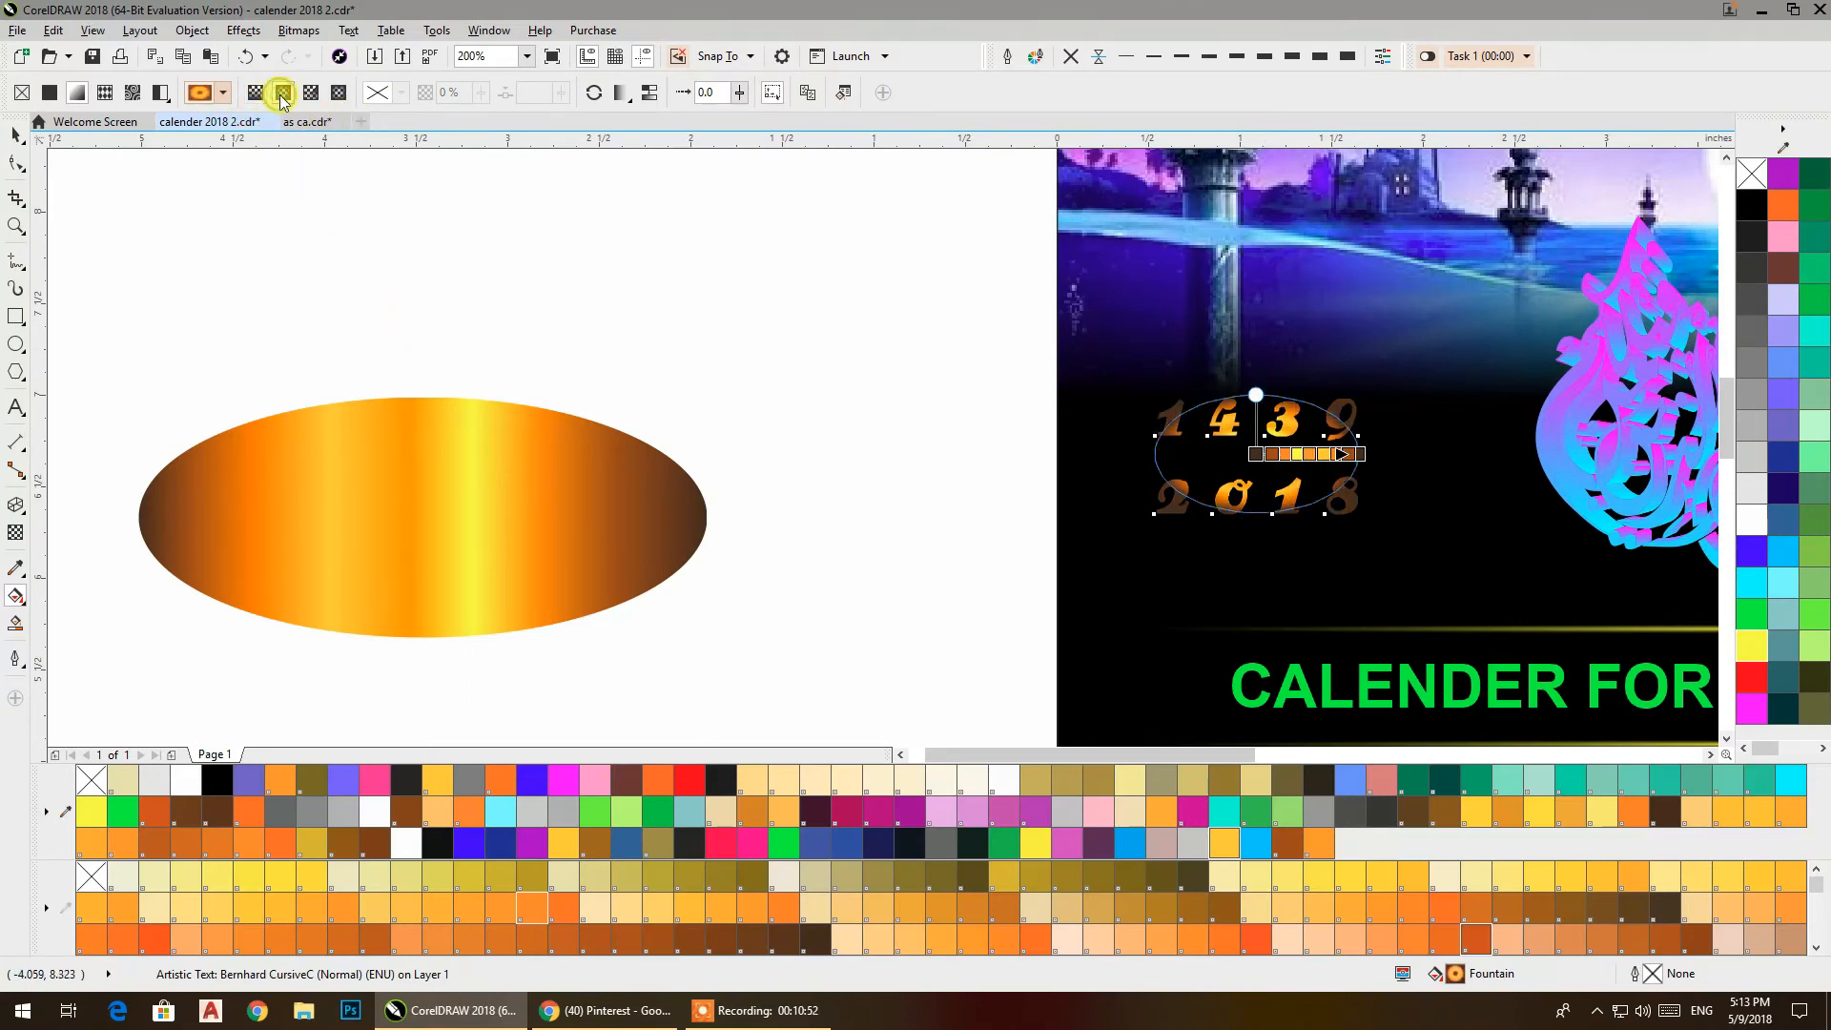
{"action": "left_click_drag", "start_coordinate": [1169, 356], "coordinate": [1291, 472]}
{"action": "left_click_drag", "start_coordinate": [1170, 356], "coordinate": [1208, 392]}
{"action": "left_click_drag", "start_coordinate": [1293, 473], "coordinate": [1382, 512]}
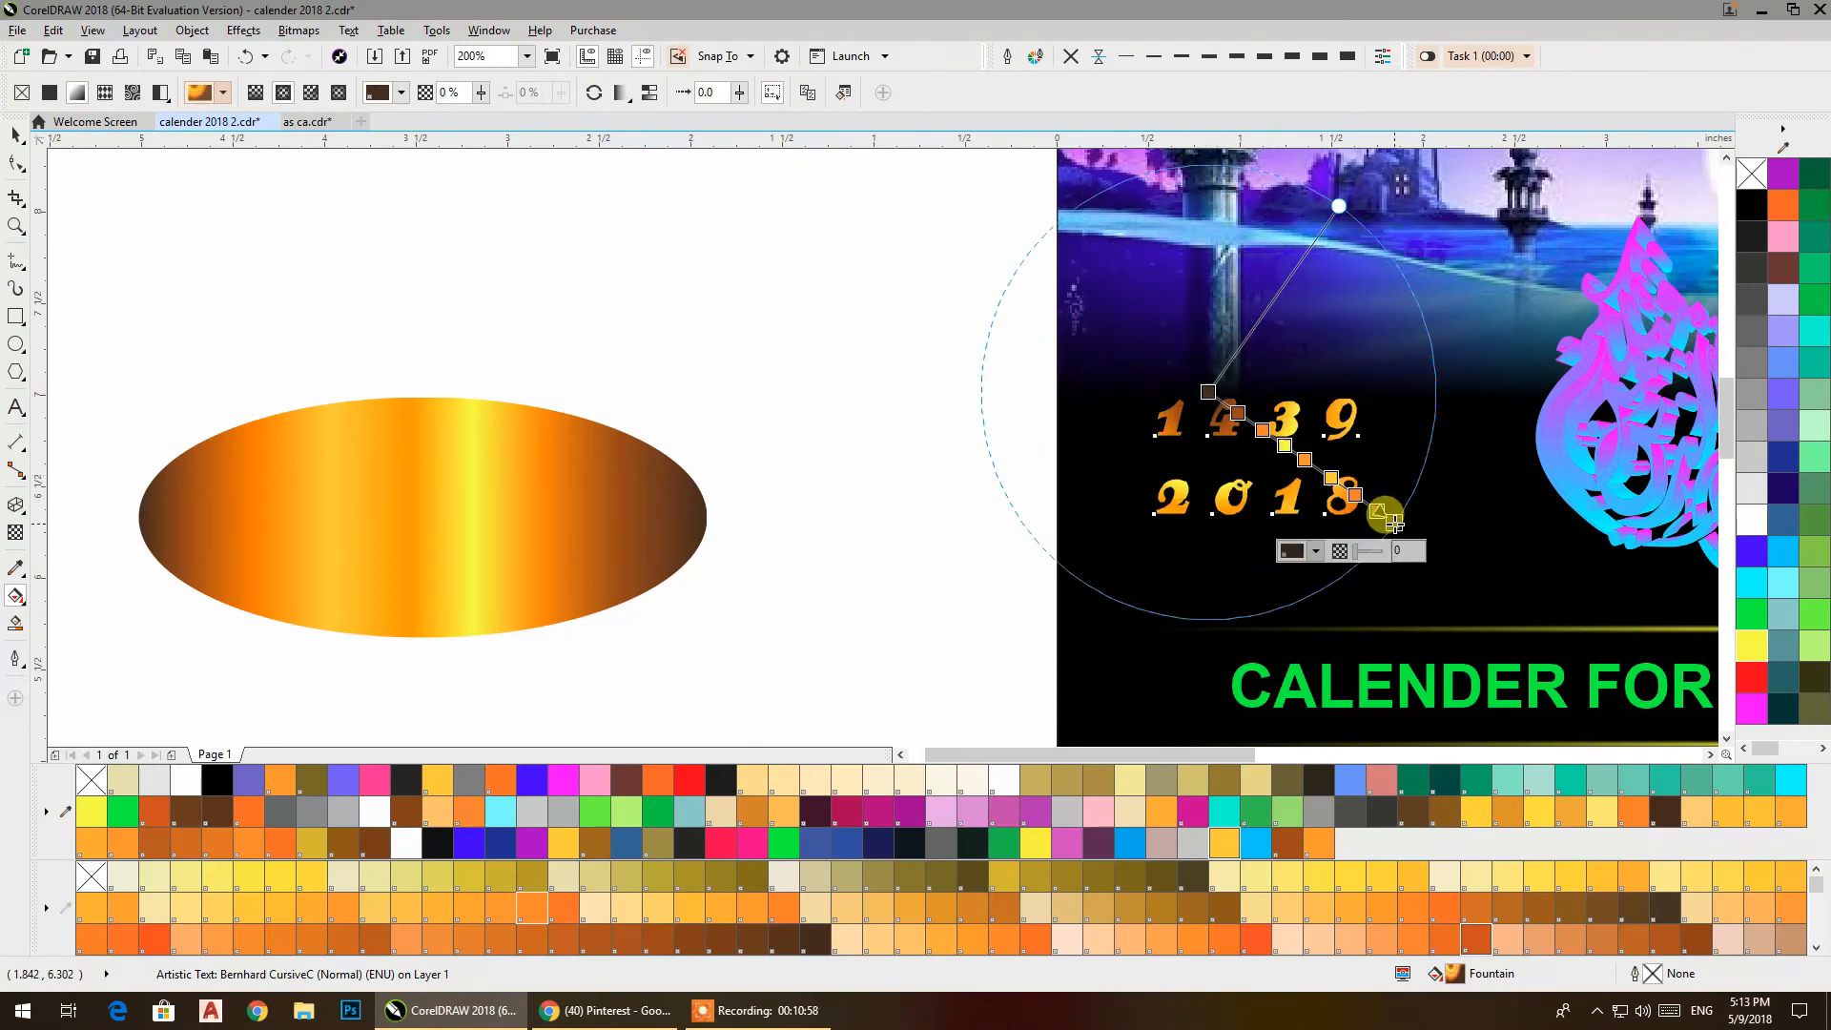
{"action": "left_click_drag", "start_coordinate": [1206, 391], "coordinate": [1261, 462]}
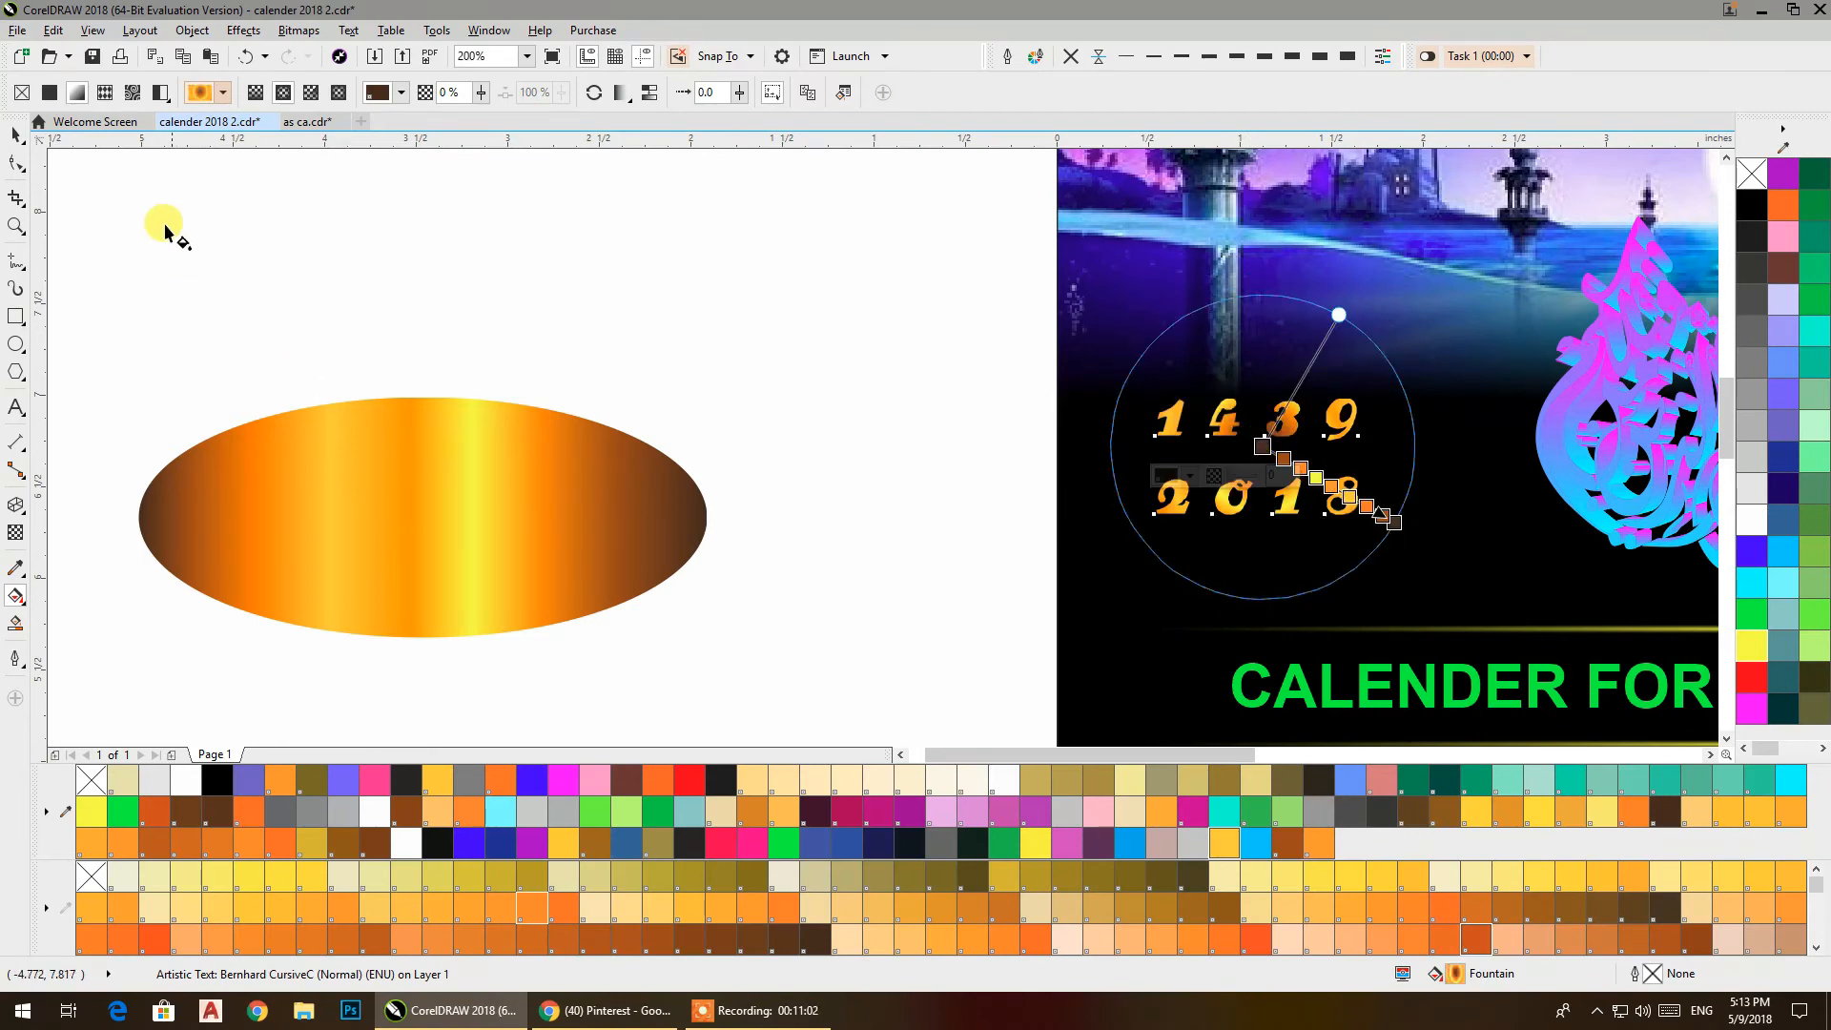
{"action": "left_click", "coordinate": [17, 138]}
{"action": "left_click", "coordinate": [368, 270]}
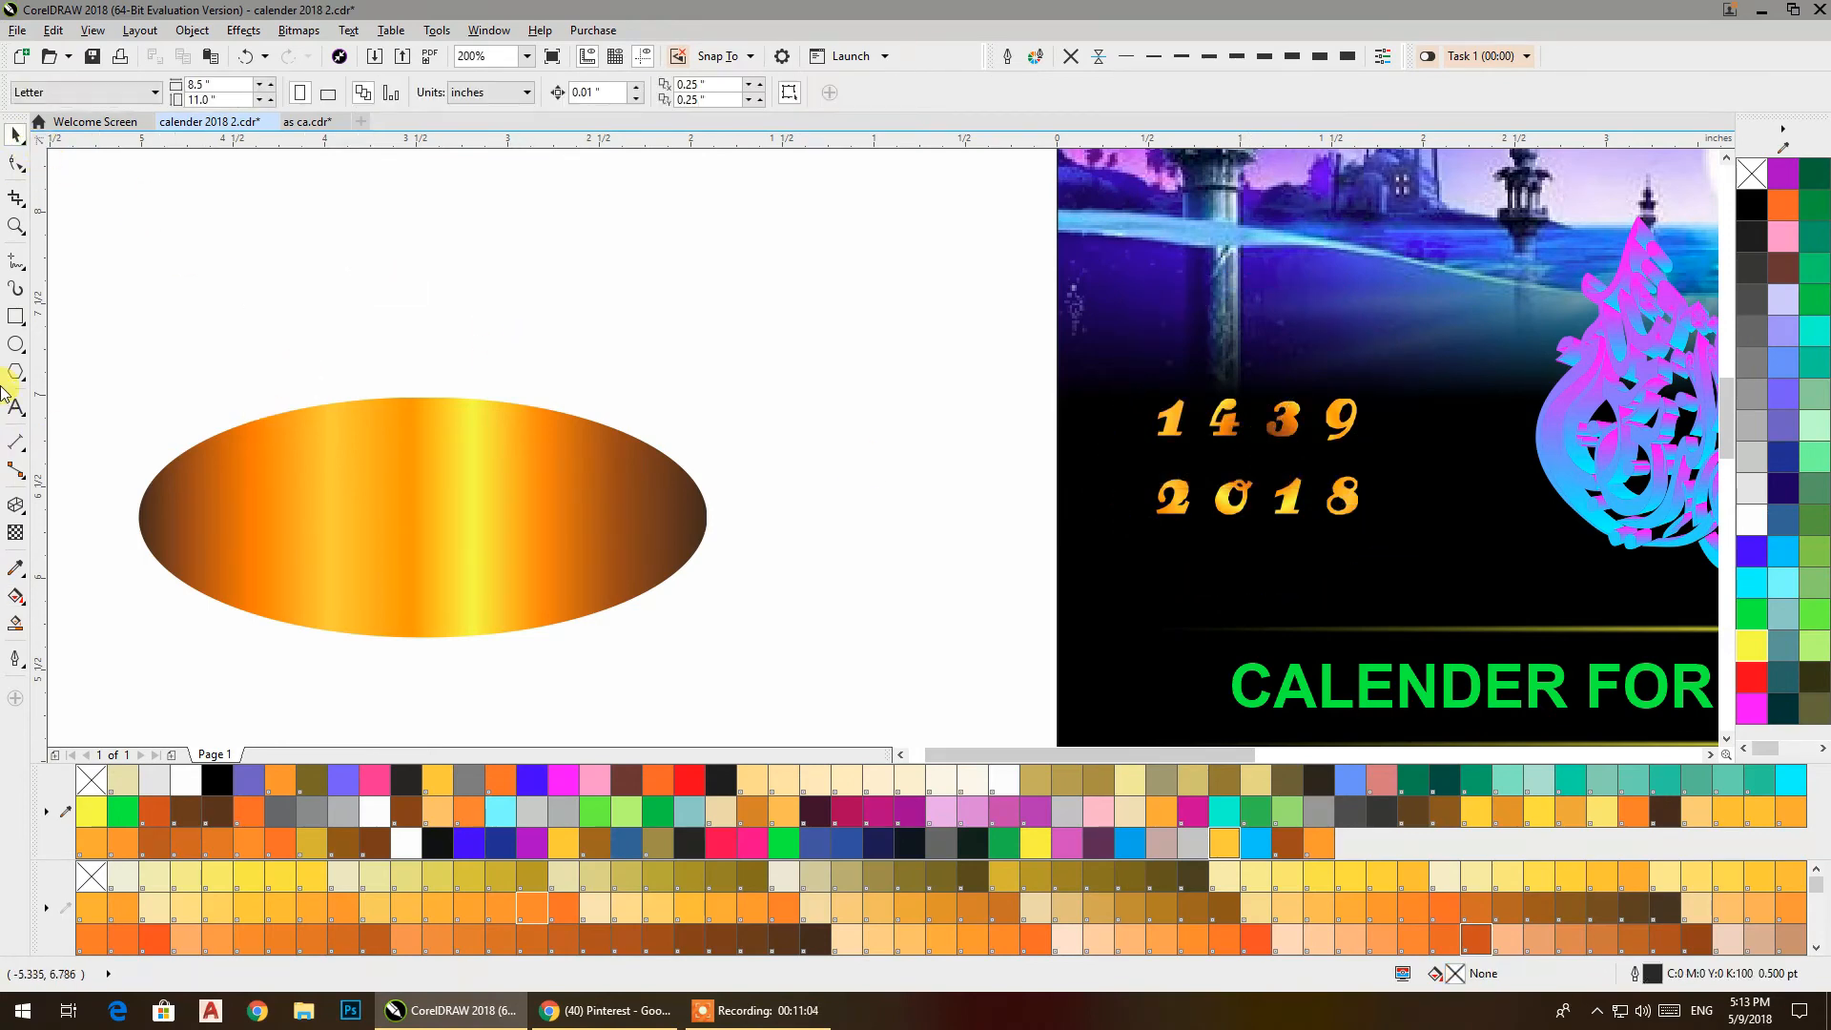
Draw a thin horizontal rectangle between the 1439 and 2018 lines, about 0.98 inches wide and 0.05 inches high.
{"action": "left_click_drag", "start_coordinate": [630, 382], "coordinate": [1257, 459]}
{"action": "left_click", "coordinate": [17, 134]}
{"action": "scroll", "coordinate": [1336, 456], "scroll_direction": "up", "scroll_amount": 1}
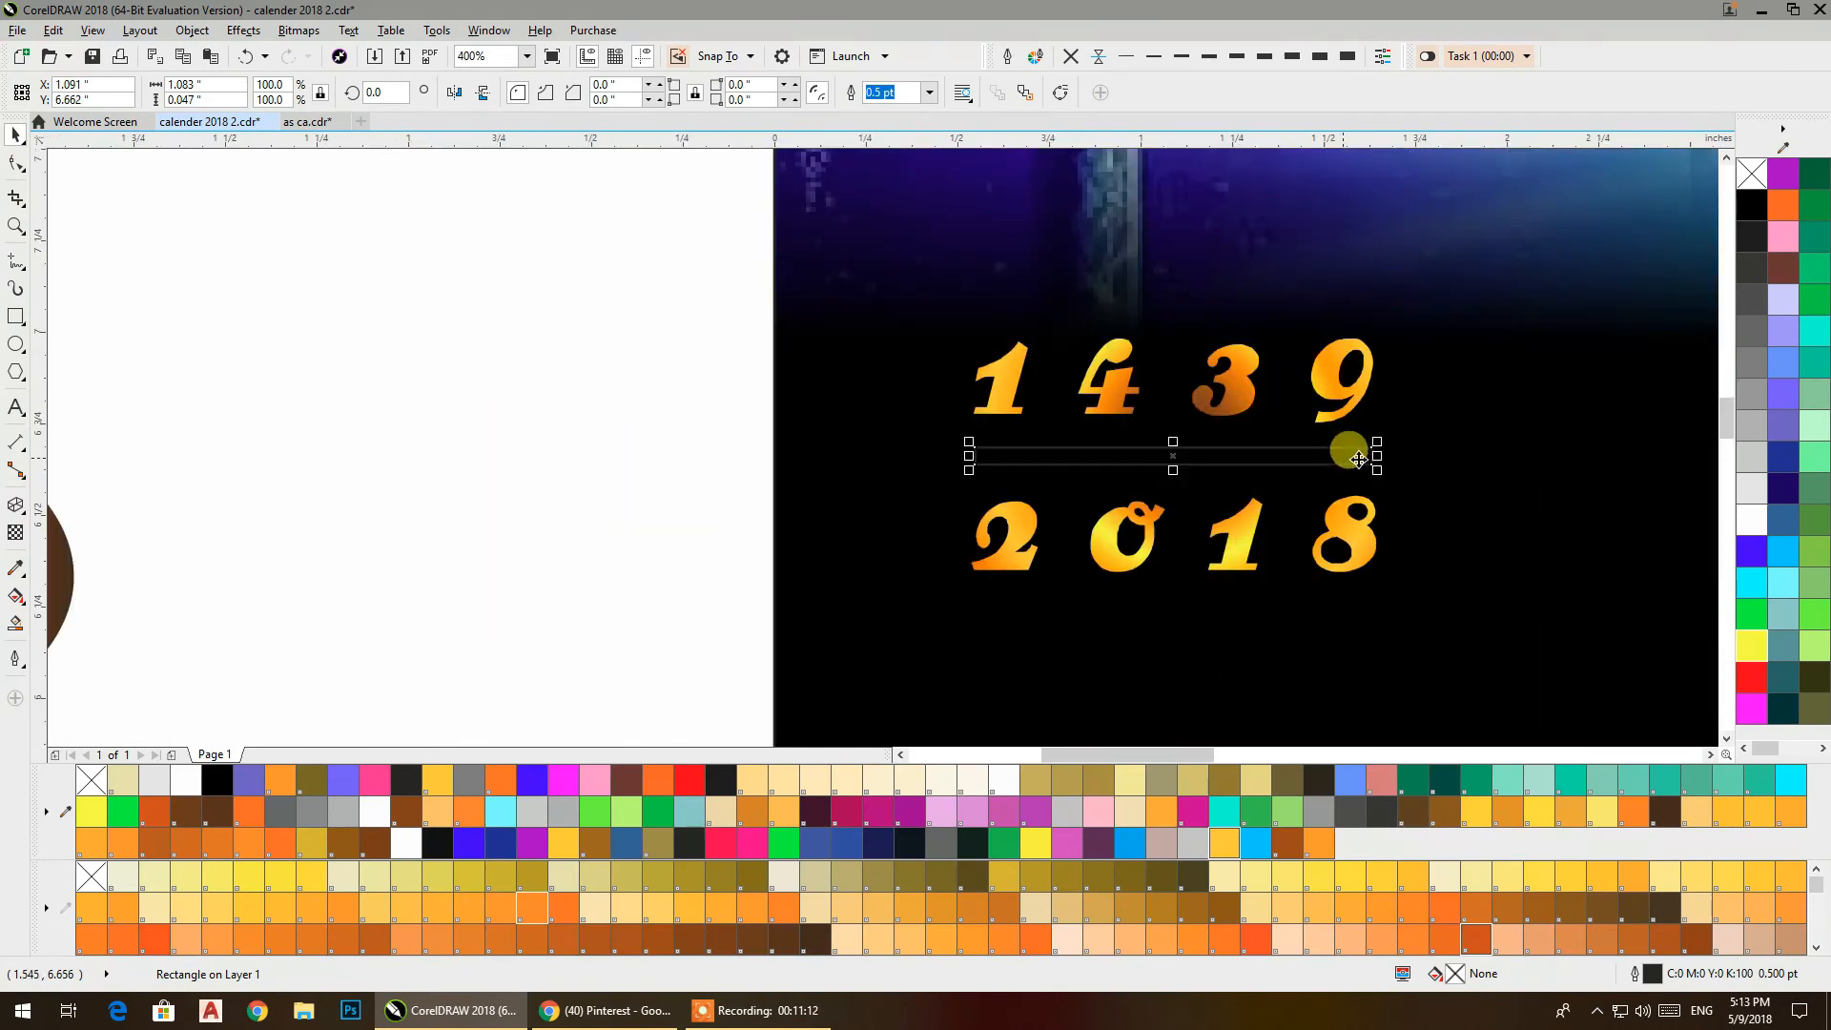
{"action": "left_click_drag", "start_coordinate": [1378, 454], "coordinate": [1357, 455]}
Round all four corners of the thin rectangle to a 0.023 inch radius so it becomes a bar with rounded ends.
{"action": "left_click", "coordinate": [16, 162]}
{"action": "left_click", "coordinate": [998, 457]}
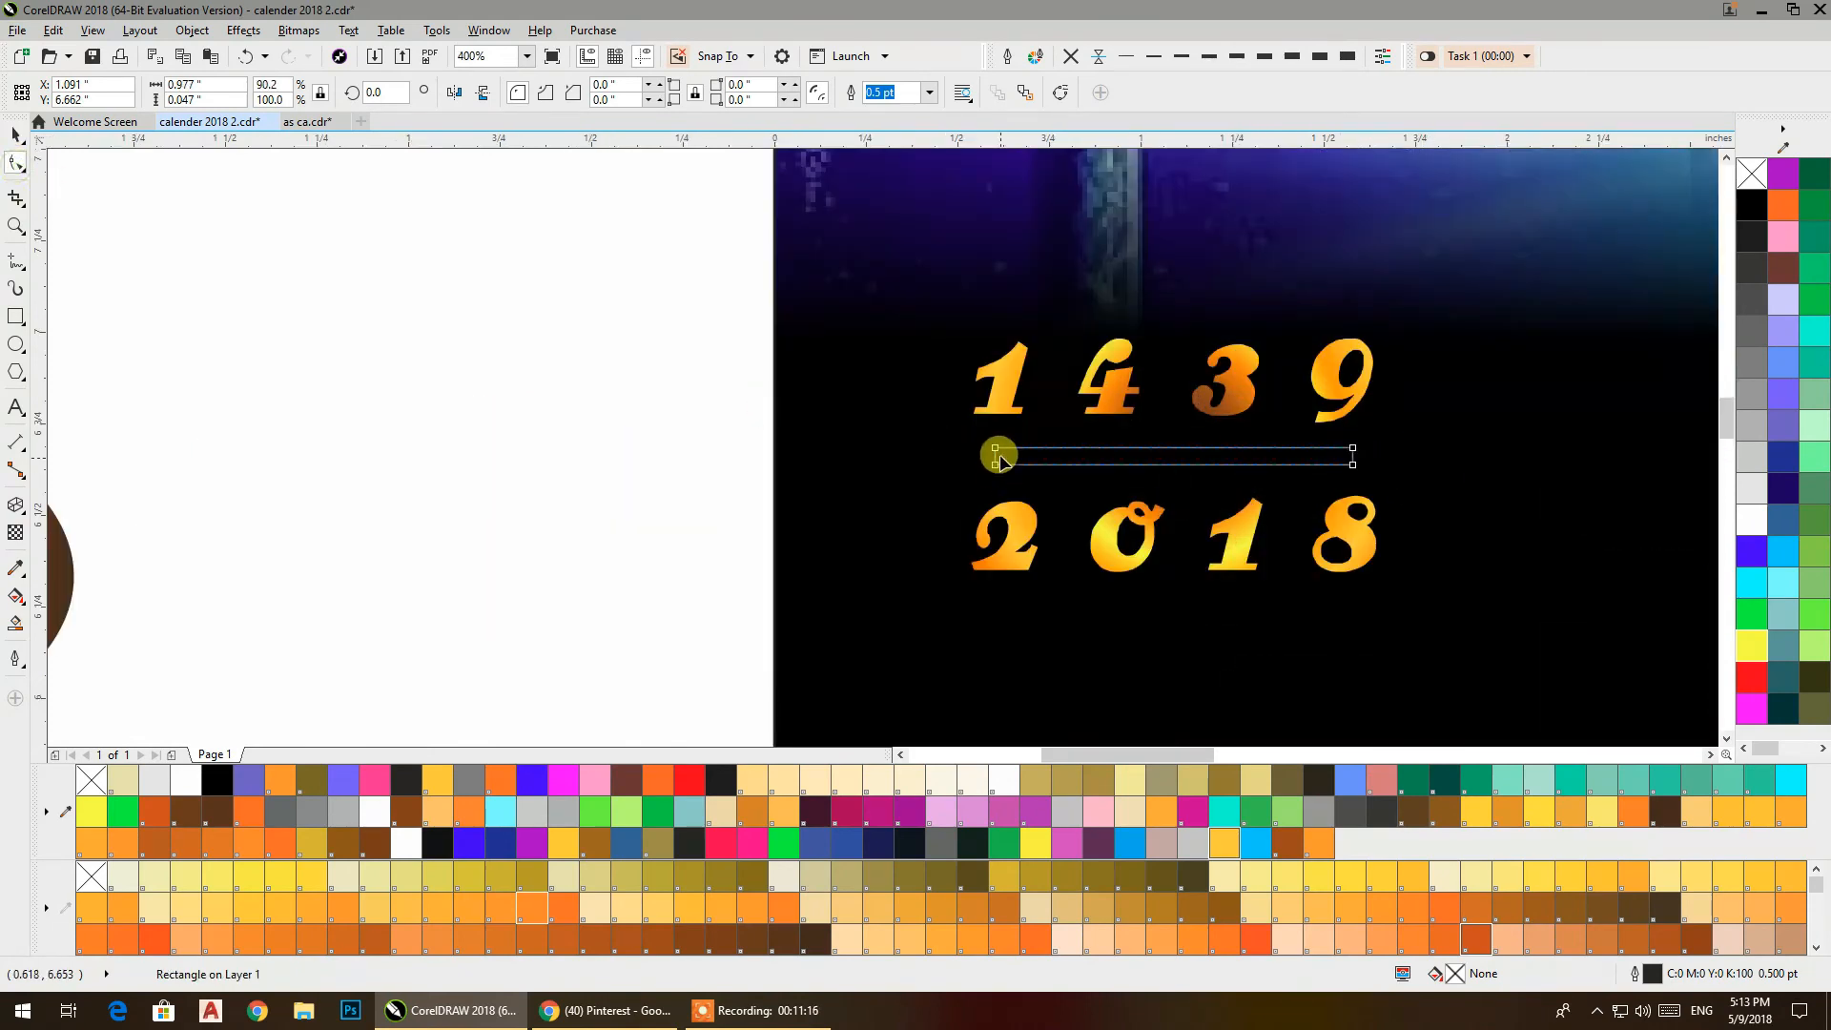
{"action": "left_click_drag", "start_coordinate": [1004, 450], "coordinate": [960, 459]}
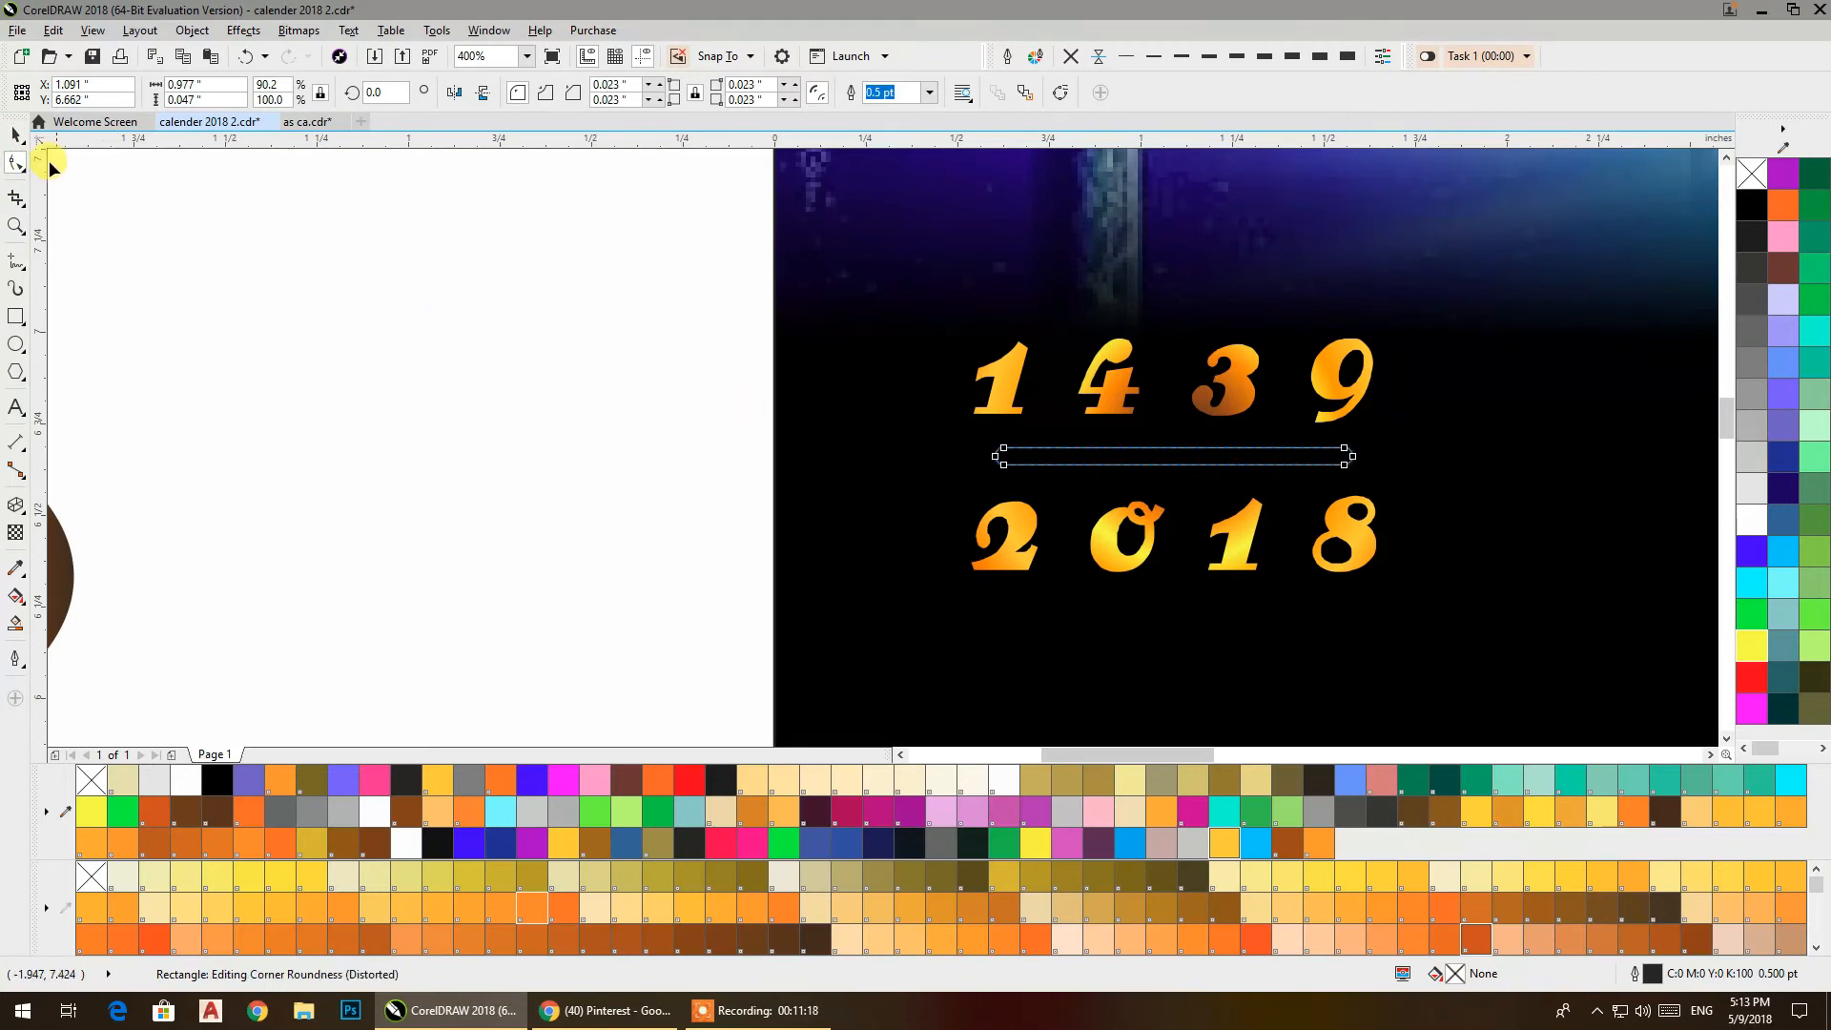
{"action": "left_click", "coordinate": [13, 137]}
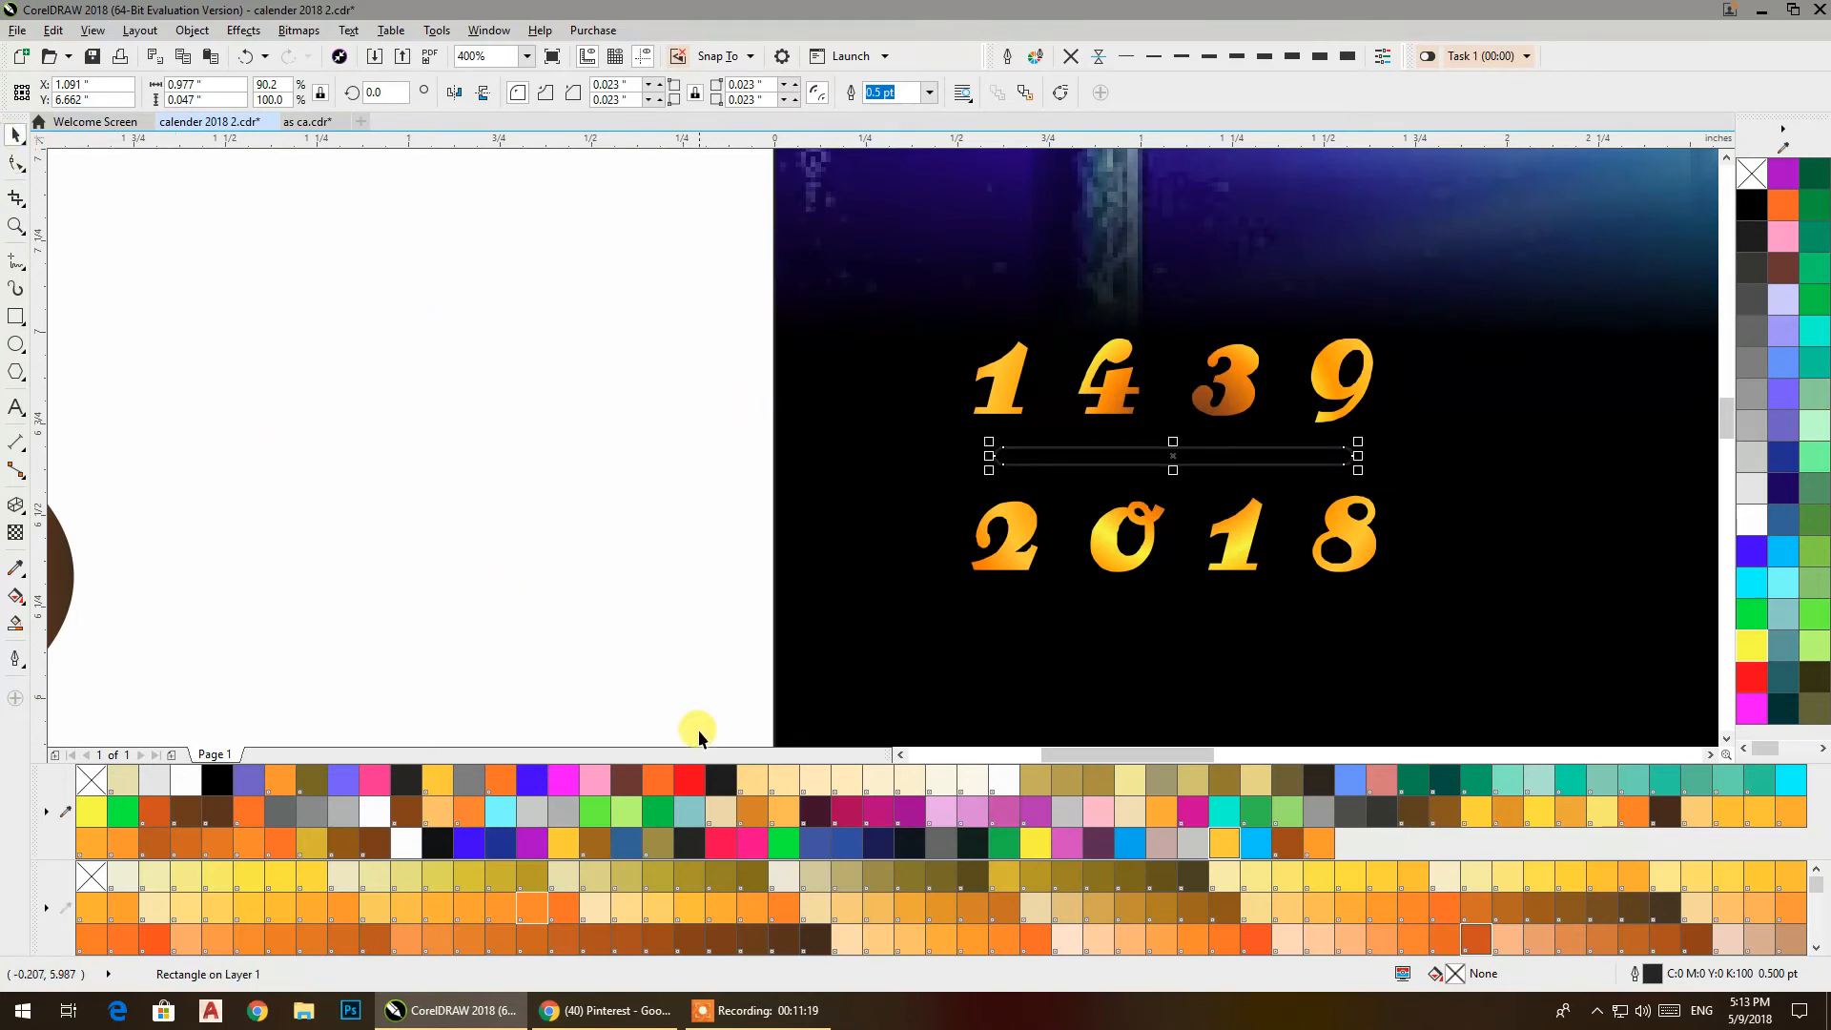
Copy the golden fountain fill of the year text onto the bar between the two lines.
{"action": "left_click", "coordinate": [1011, 562]}
{"action": "left_click_drag", "start_coordinate": [1455, 977], "coordinate": [1228, 458]}
{"action": "left_click", "coordinate": [655, 416]}
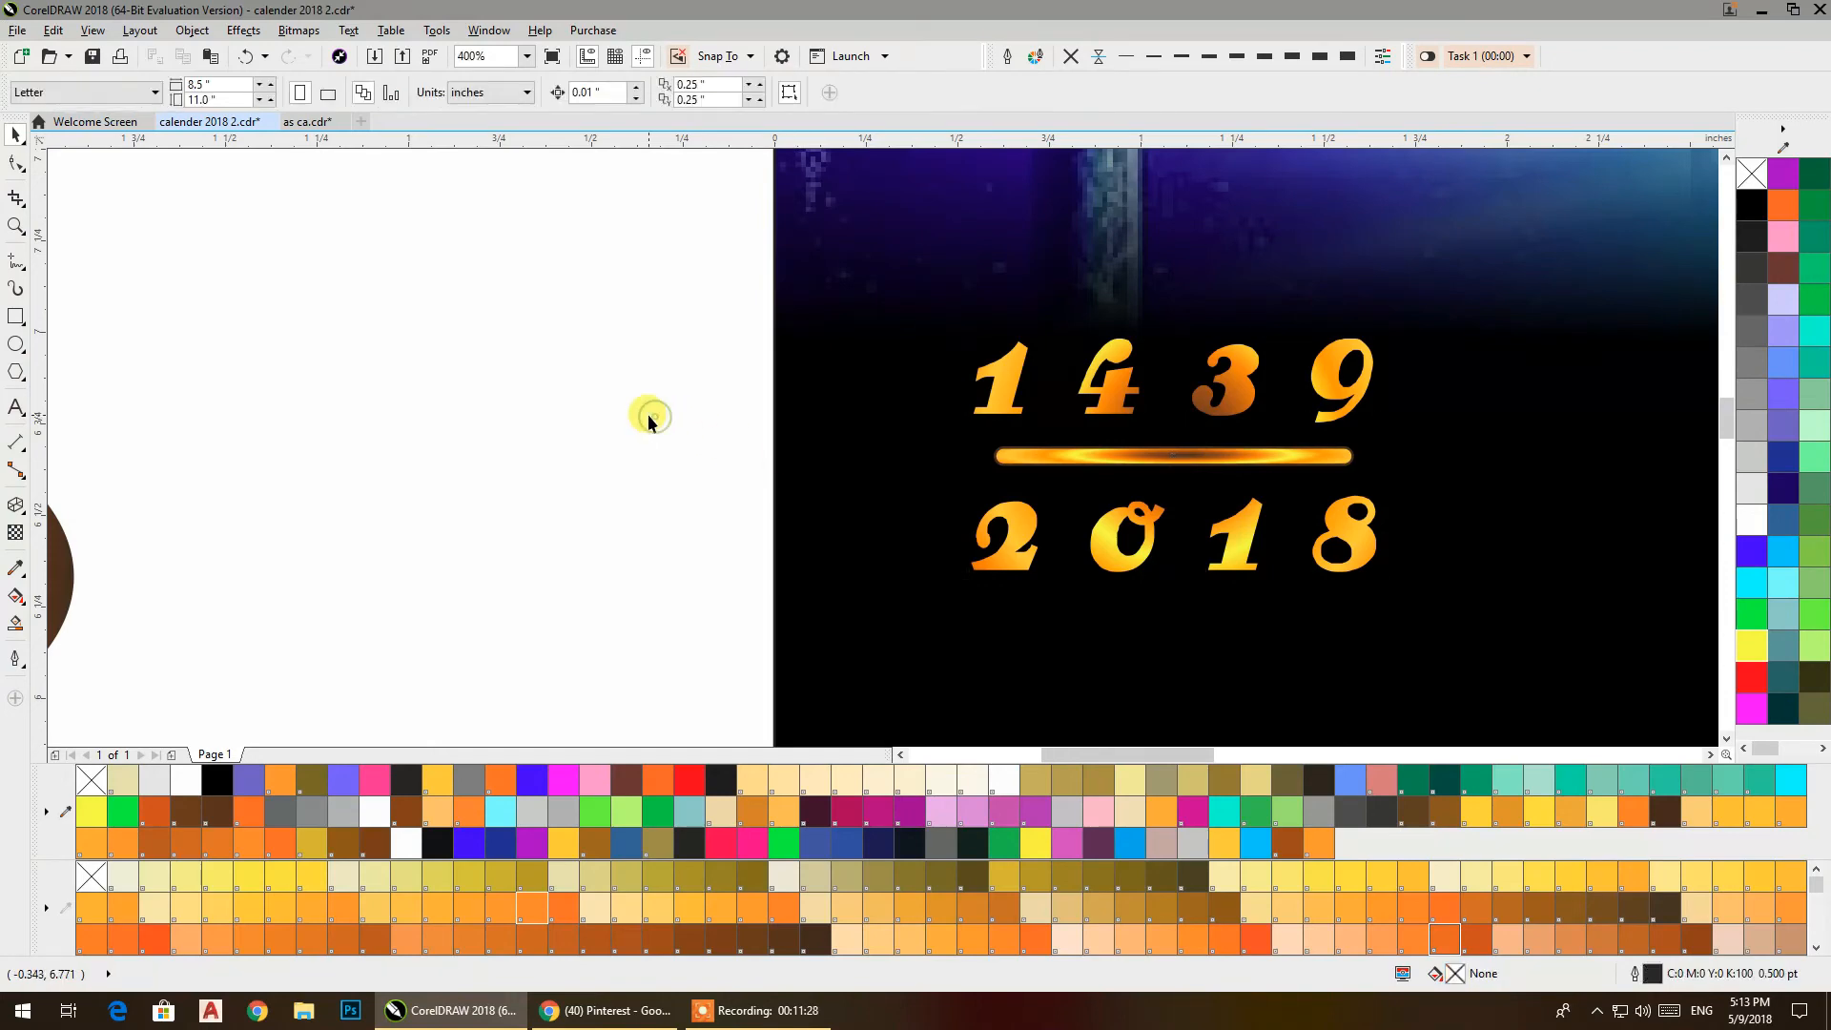
Change the "1439 2018" text's font to Impact and nudge it about 0.04 inches down to centre it on the bar.
{"action": "scroll", "coordinate": [647, 414], "scroll_direction": "down", "scroll_amount": 1}
{"action": "left_click", "coordinate": [871, 494]}
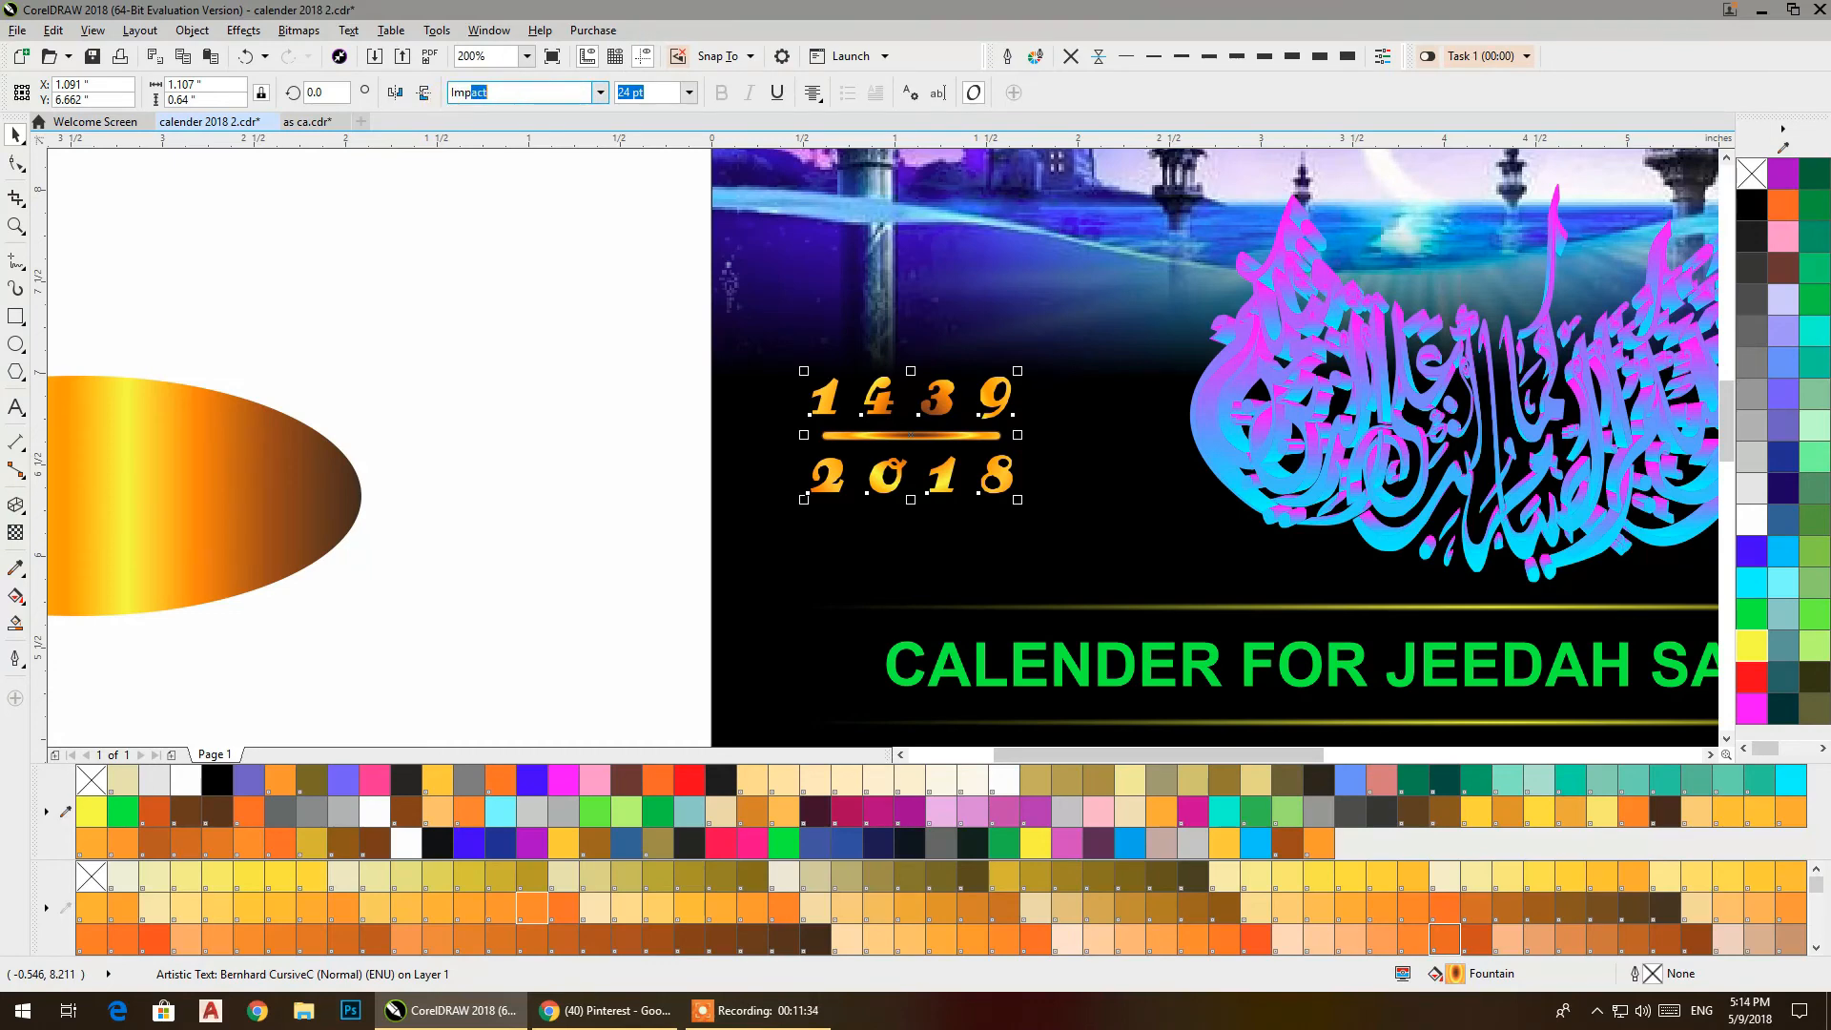
{"action": "type", "text": "Imp"}
{"action": "key", "text": "Return"}
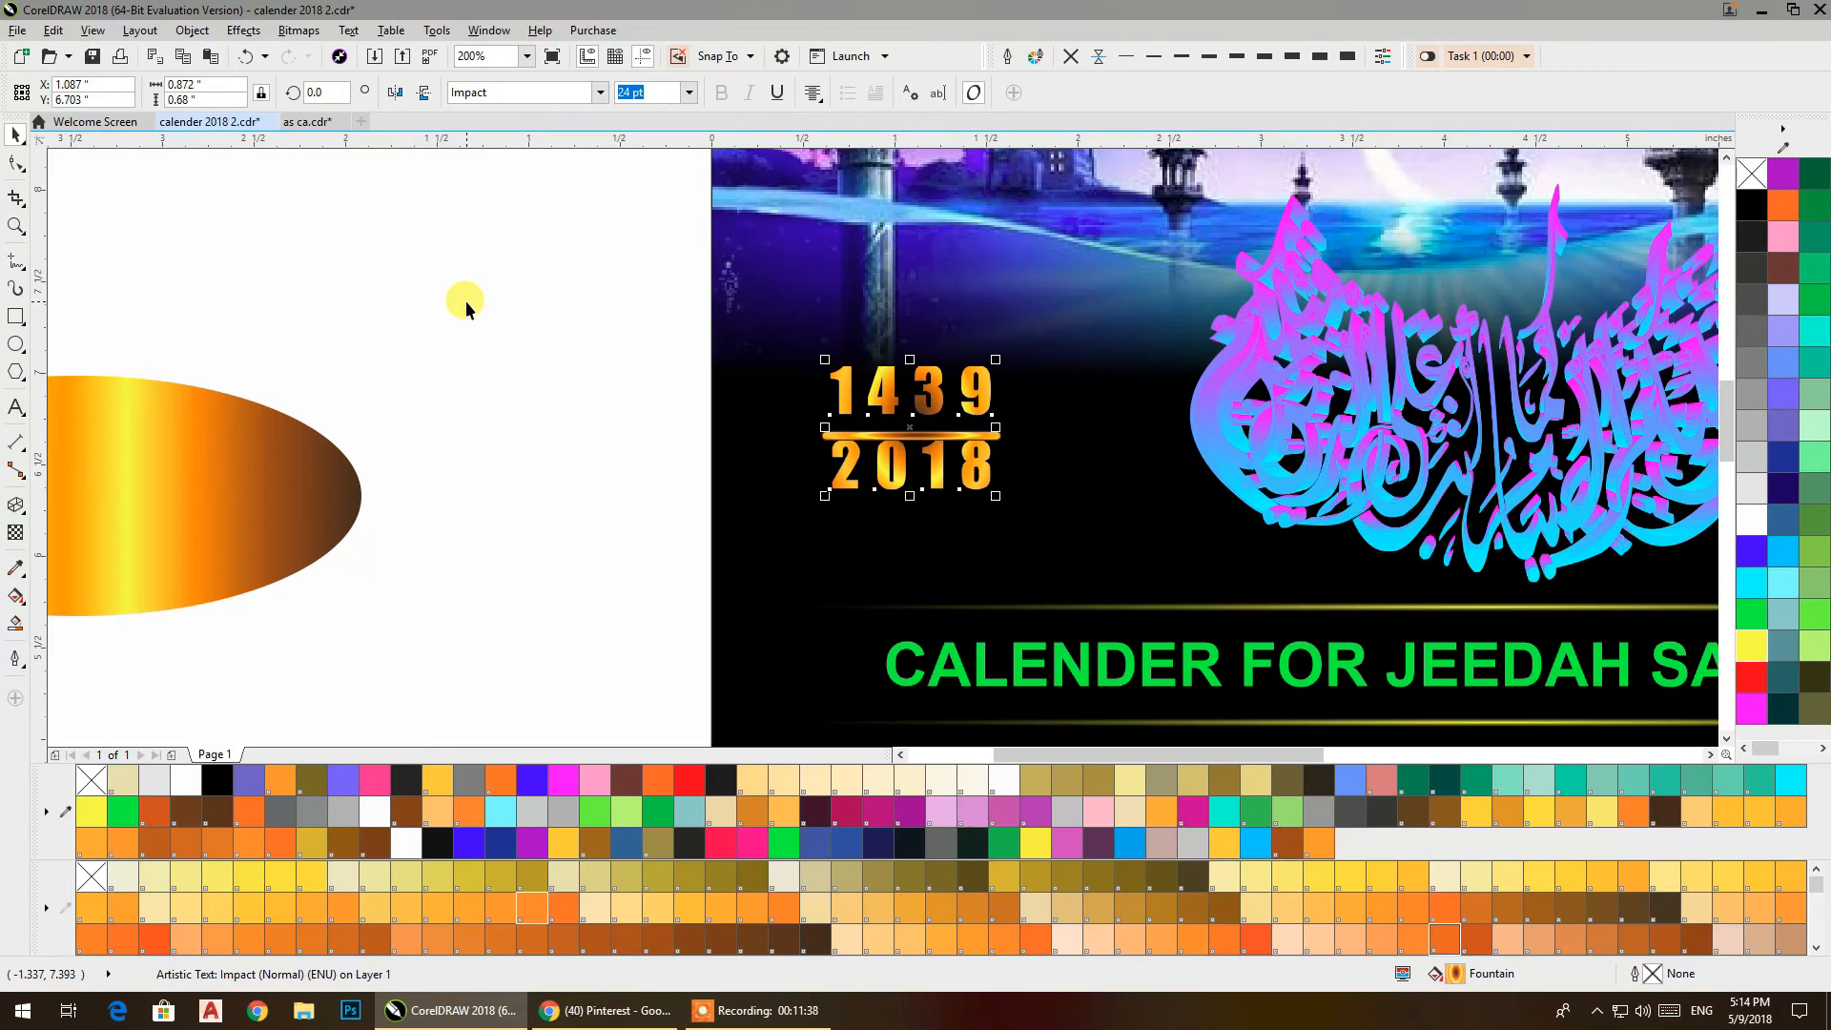
{"action": "key", "text": "ctrl+Down"}
{"action": "key", "text": "ctrl+Down"}
{"action": "key", "text": "ctrl+Down"}
{"action": "key", "text": "ctrl+Down"}
{"action": "key", "text": "ctrl+Down"}
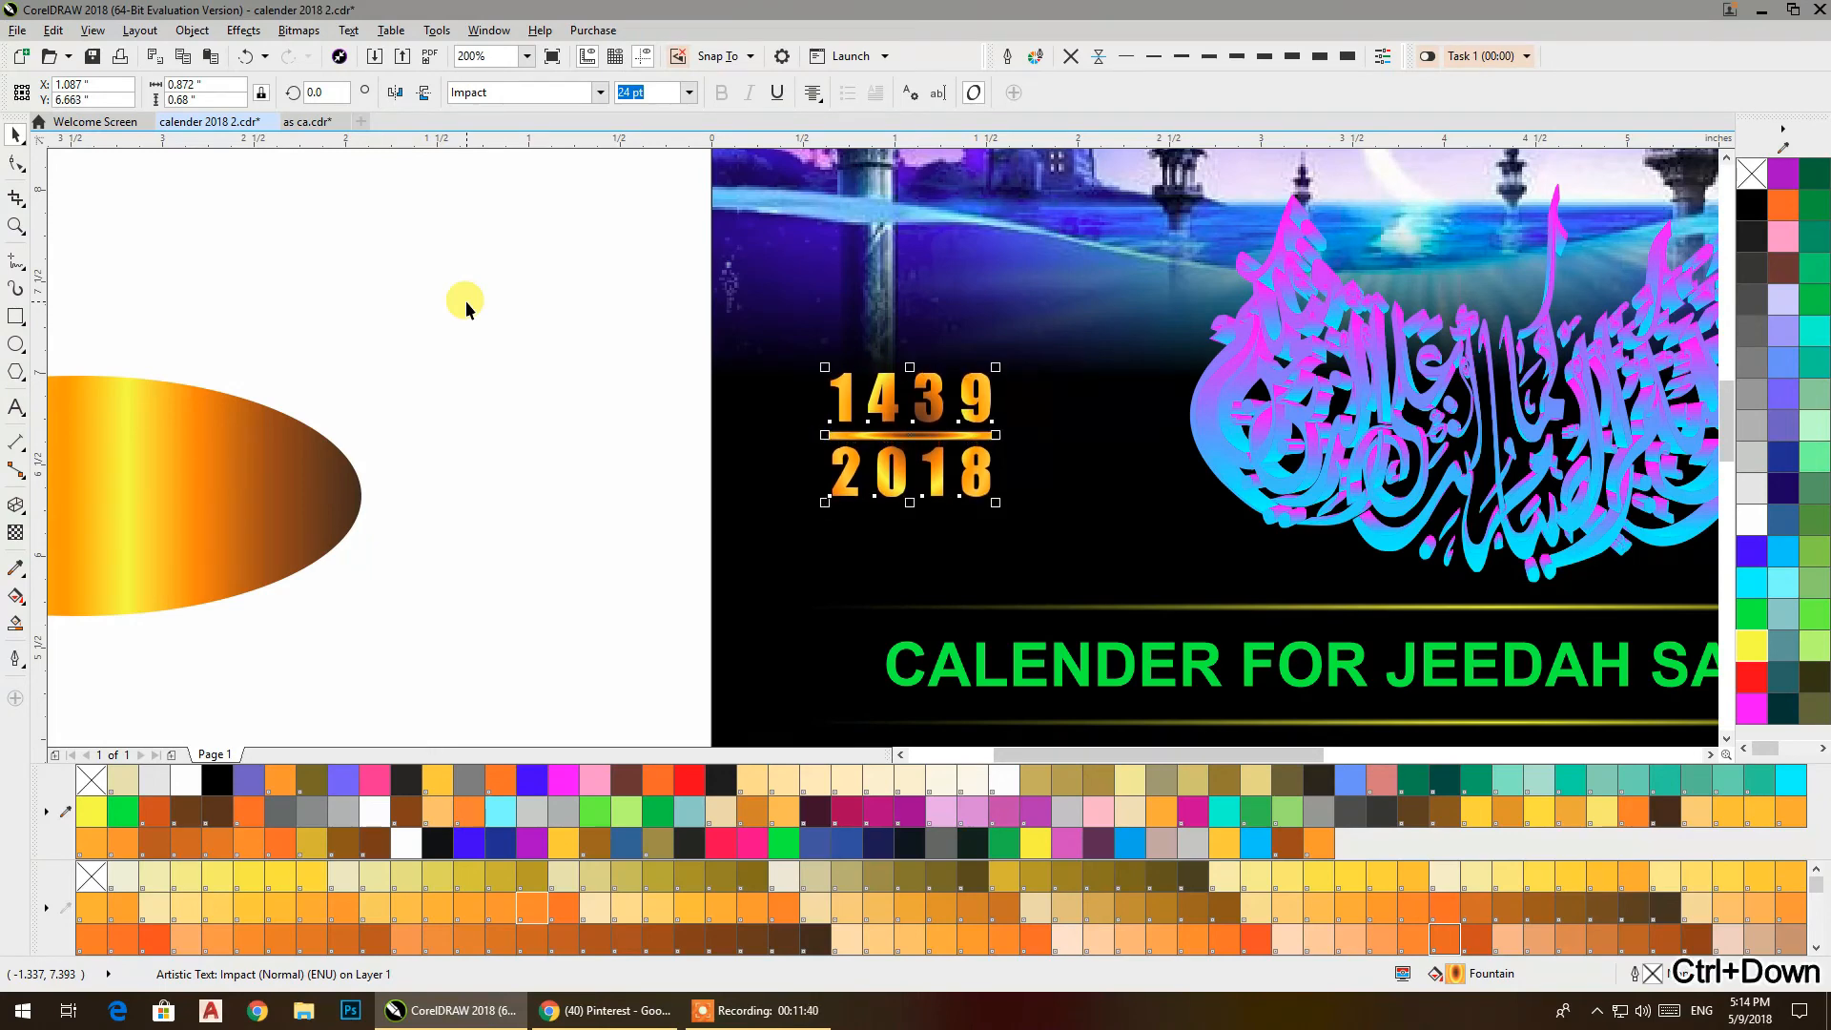
Copy the flame-shaped Arabic calligraphy's magenta-to-cyan fountain fill onto the bar between the years.
{"action": "left_click", "coordinate": [822, 435]}
{"action": "scroll", "coordinate": [673, 435], "scroll_direction": "down", "scroll_amount": 1}
{"action": "left_click_drag", "start_coordinate": [670, 432], "coordinate": [650, 466]}
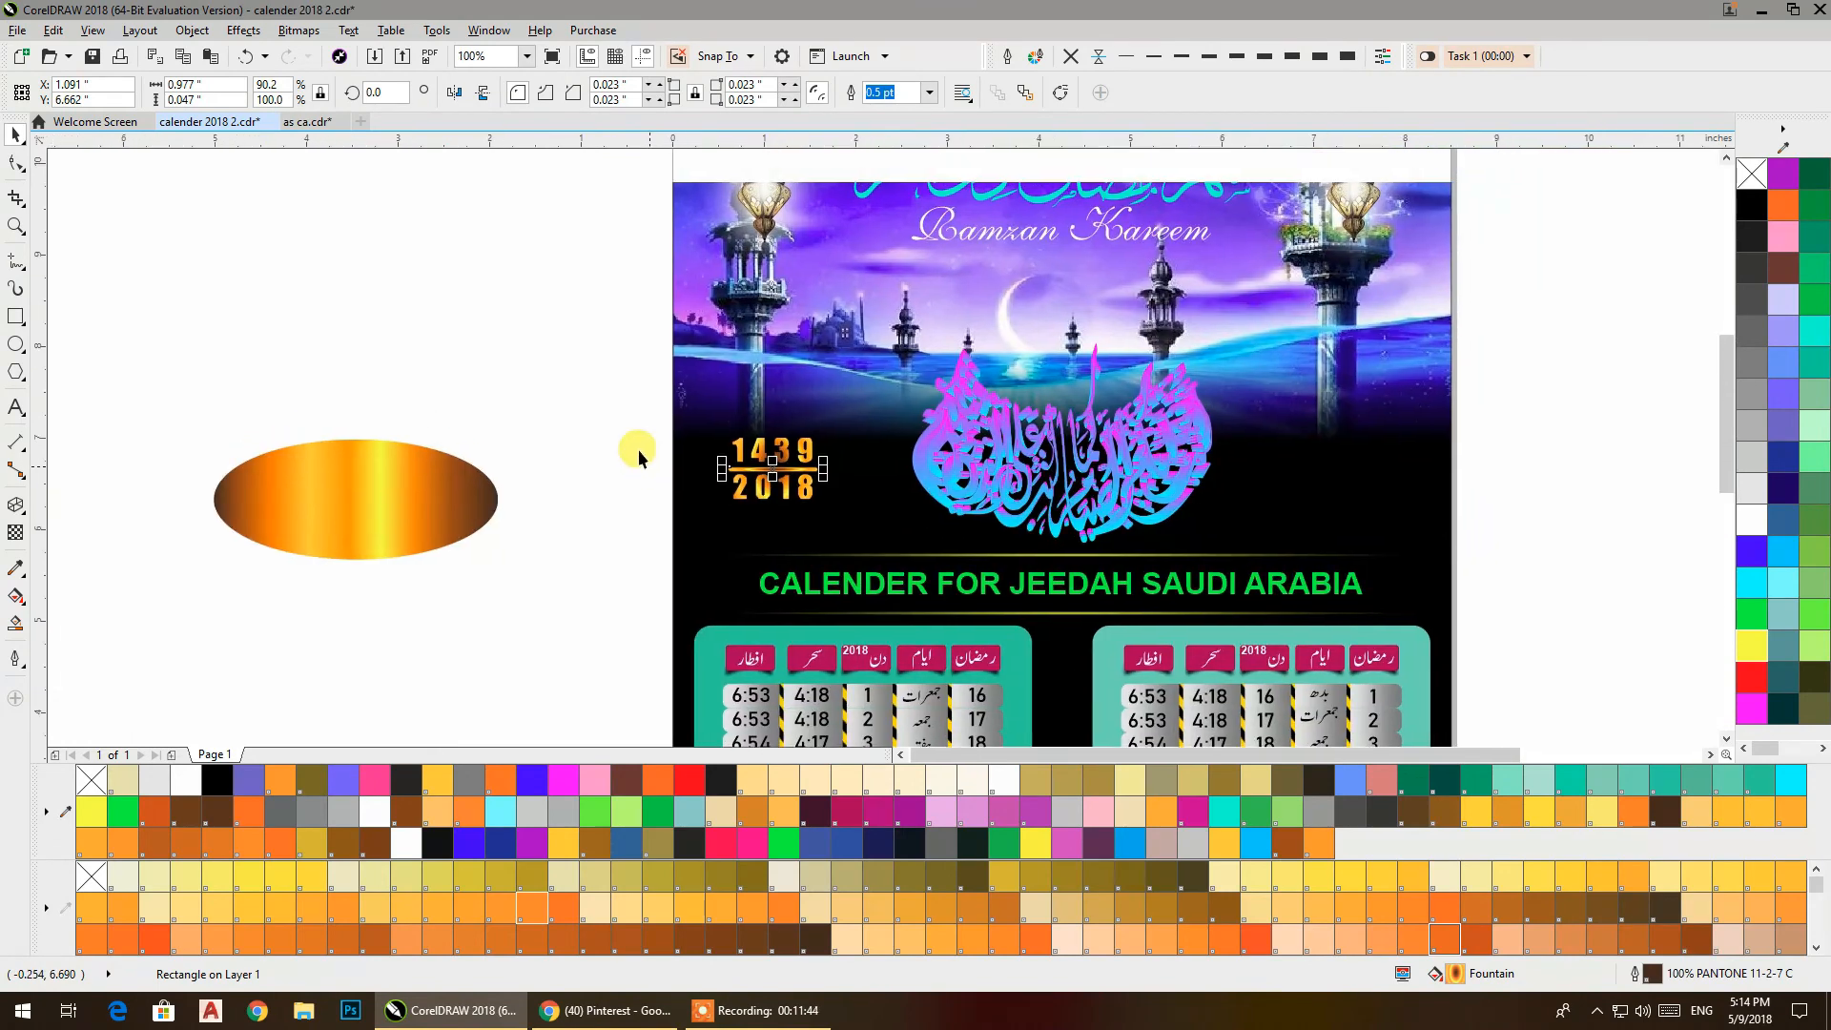
{"action": "left_click", "coordinate": [621, 424]}
{"action": "left_click", "coordinate": [940, 434]}
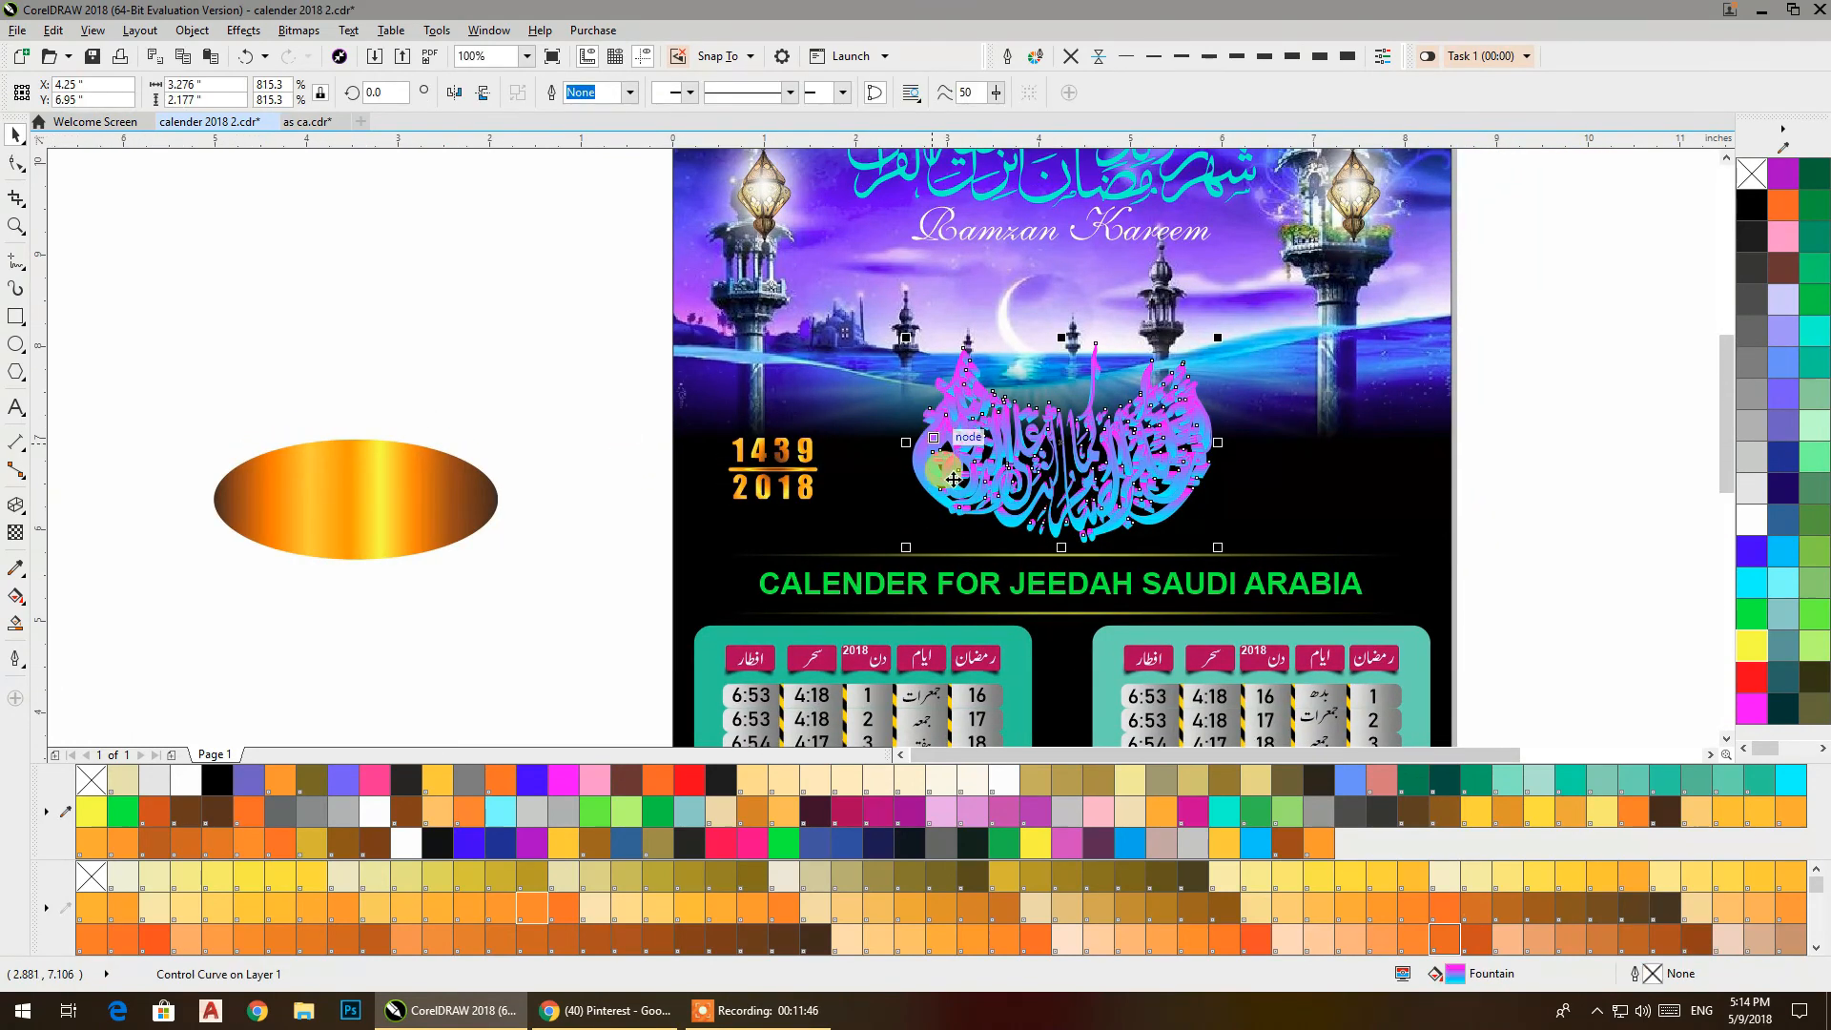
{"action": "left_click_drag", "start_coordinate": [1456, 981], "coordinate": [754, 479]}
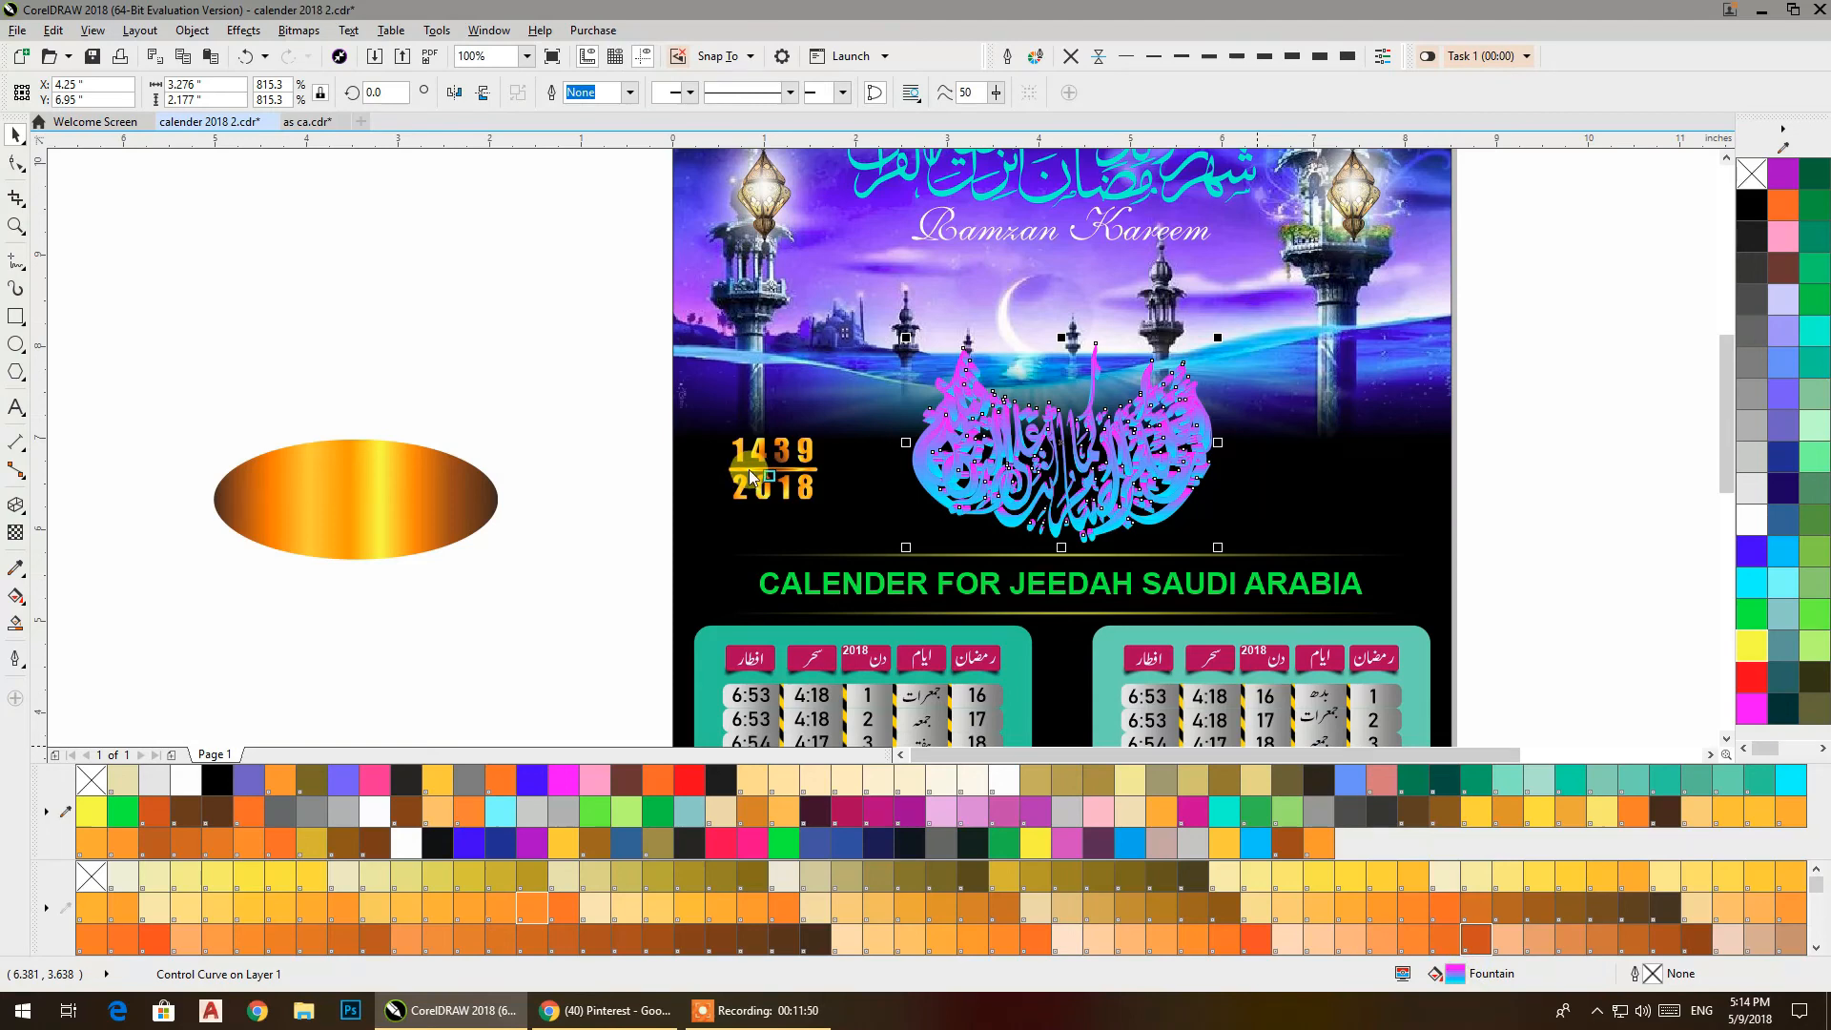
{"action": "scroll", "coordinate": [750, 477], "scroll_direction": "up", "scroll_amount": 3}
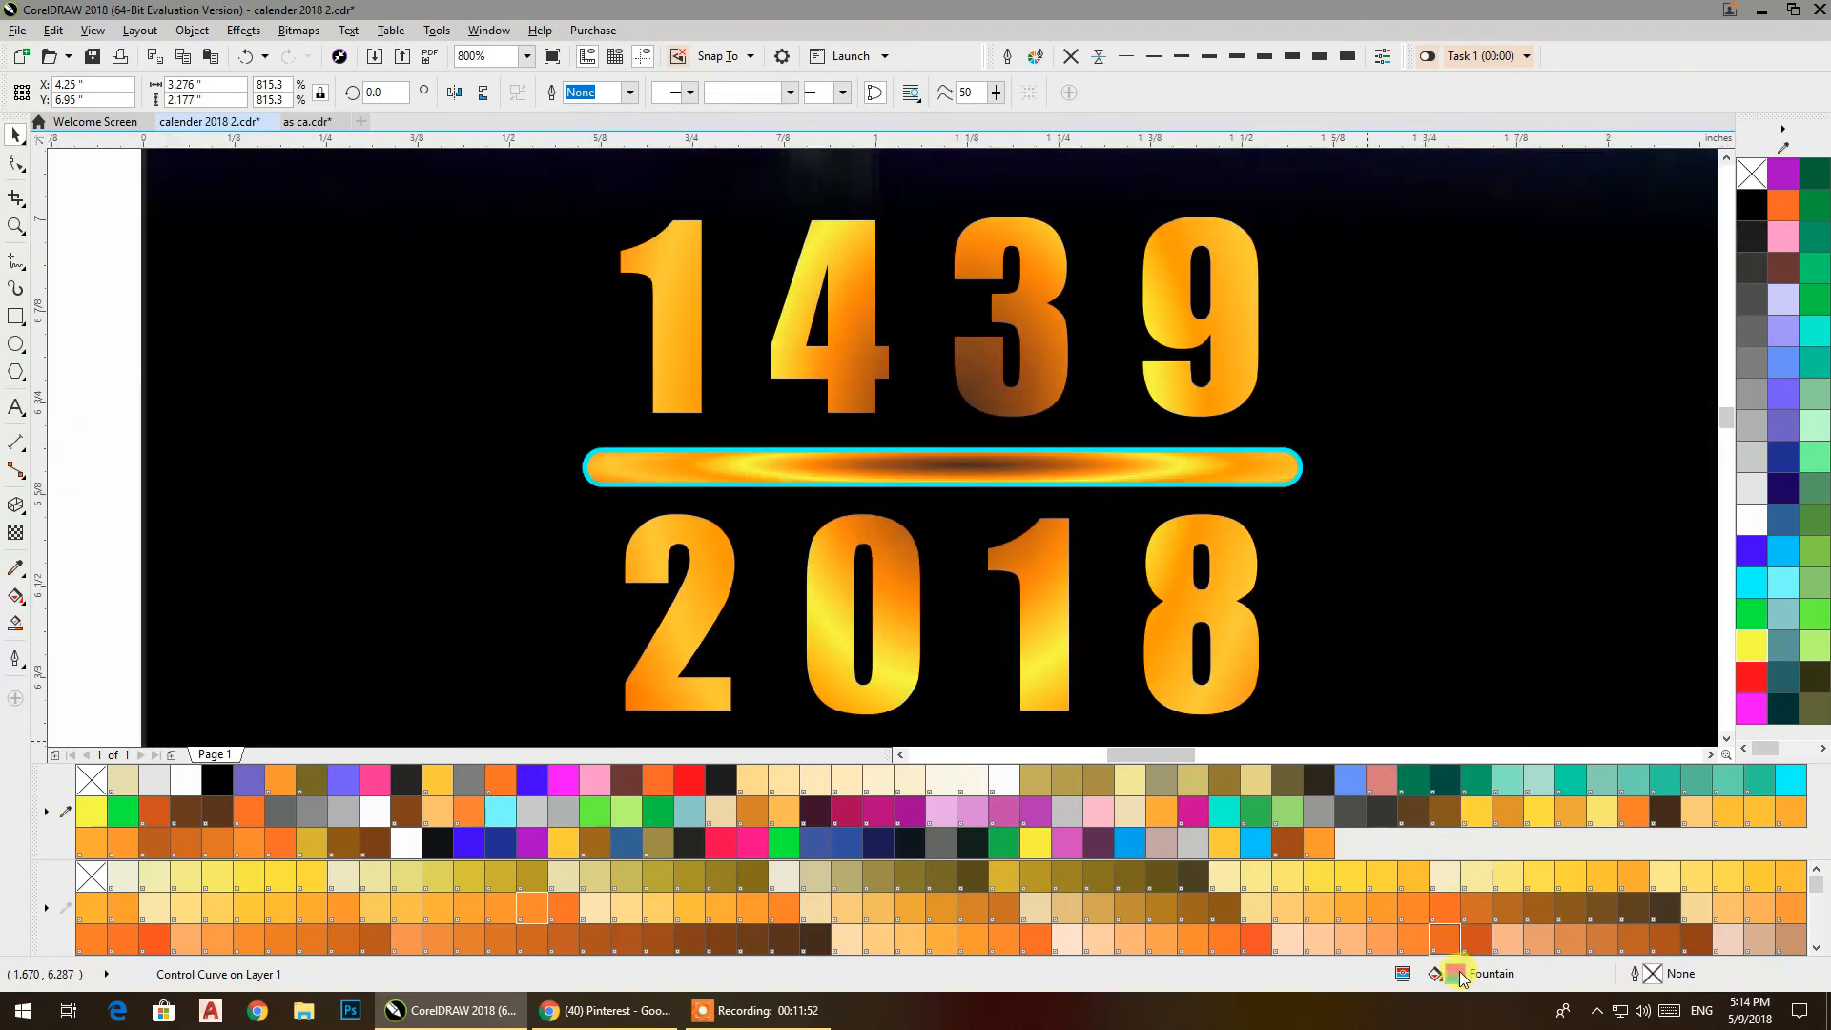
{"action": "left_click_drag", "start_coordinate": [1192, 558], "coordinate": [1141, 463]}
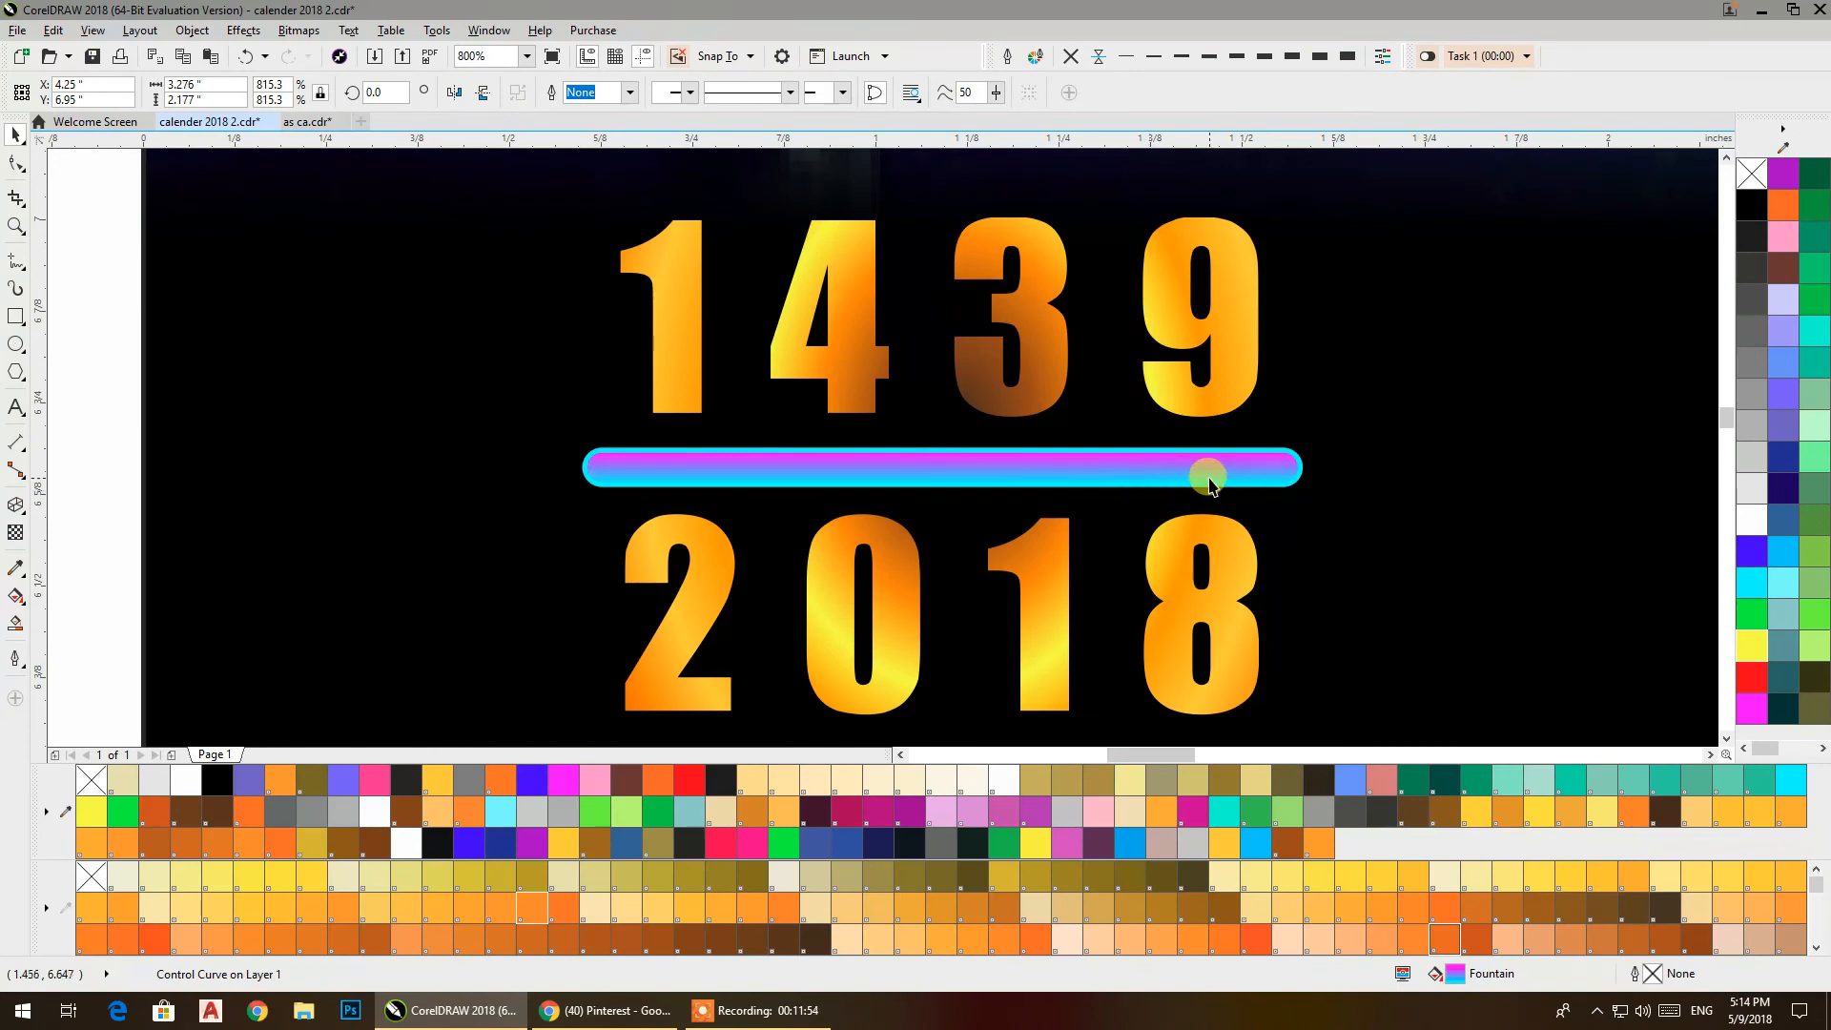
{"action": "scroll", "coordinate": [1065, 472], "scroll_direction": "down", "scroll_amount": 2}
{"action": "scroll", "coordinate": [1064, 472], "scroll_direction": "down", "scroll_amount": 2}
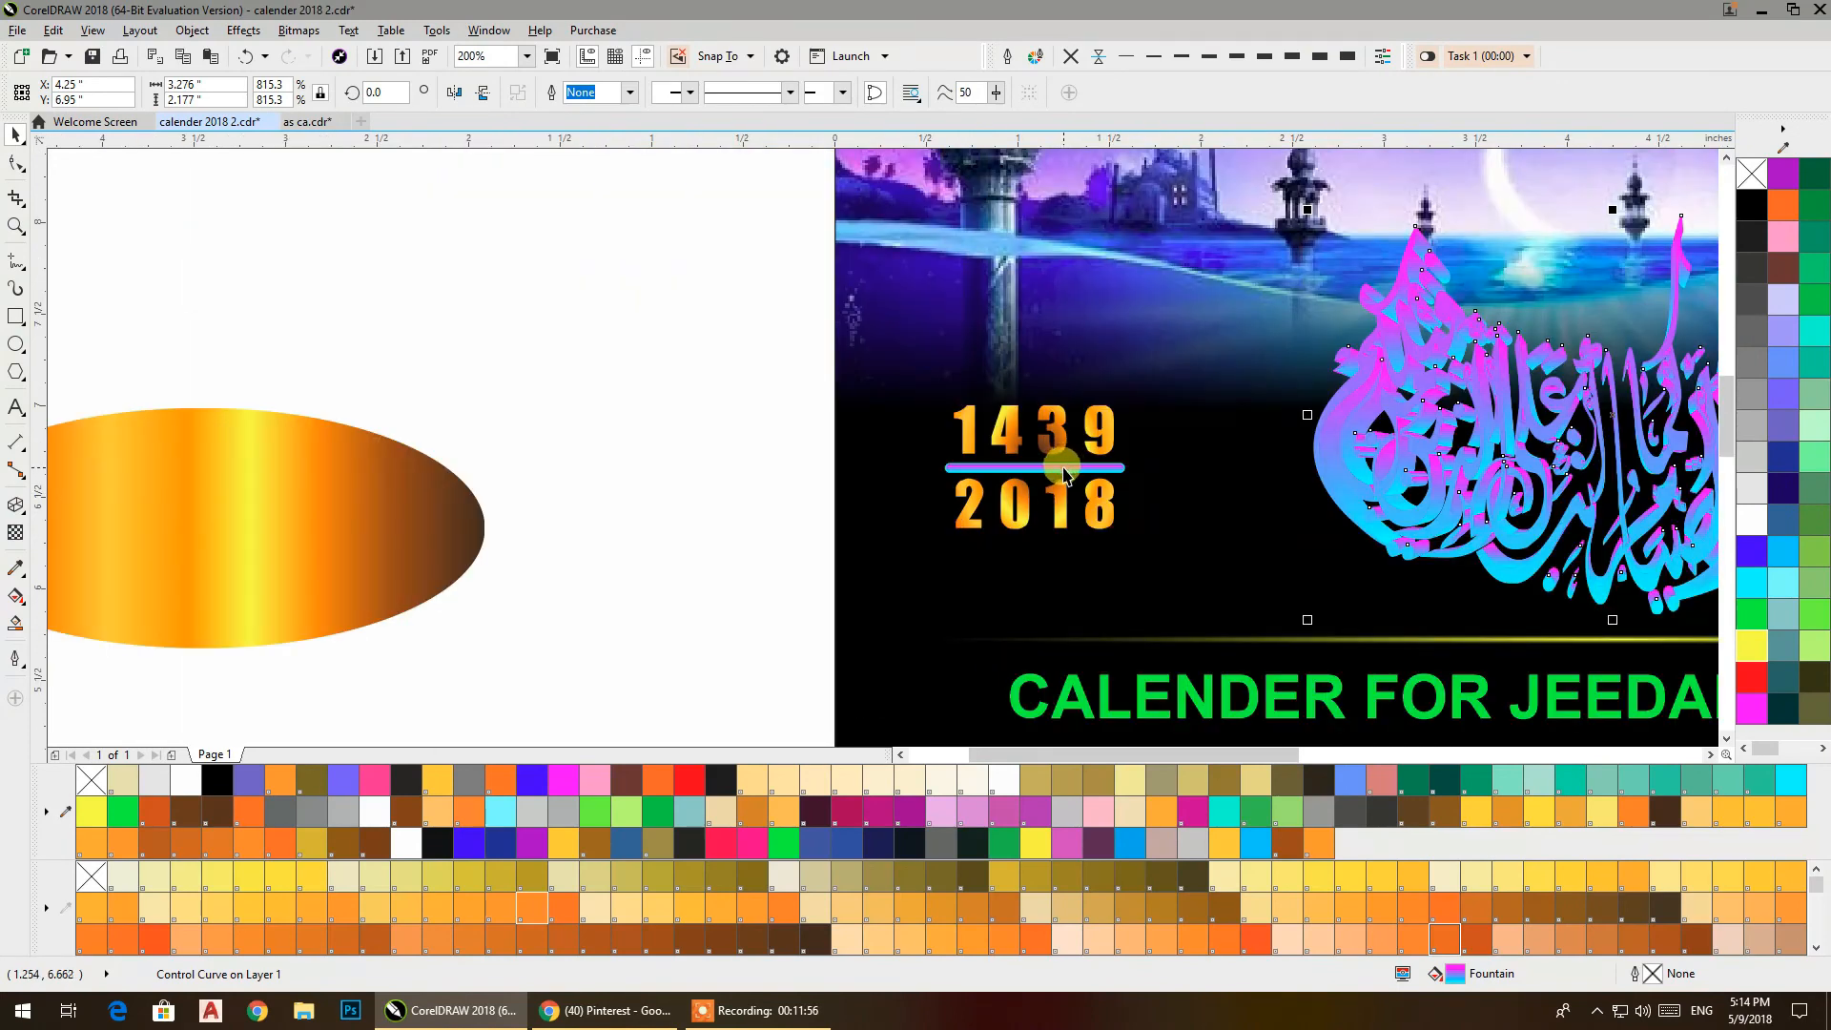
Remove the outline from the bar between 1439 and 2018.
{"action": "left_click", "coordinate": [1064, 472]}
{"action": "left_click", "coordinate": [1069, 64]}
{"action": "left_click", "coordinate": [717, 343]}
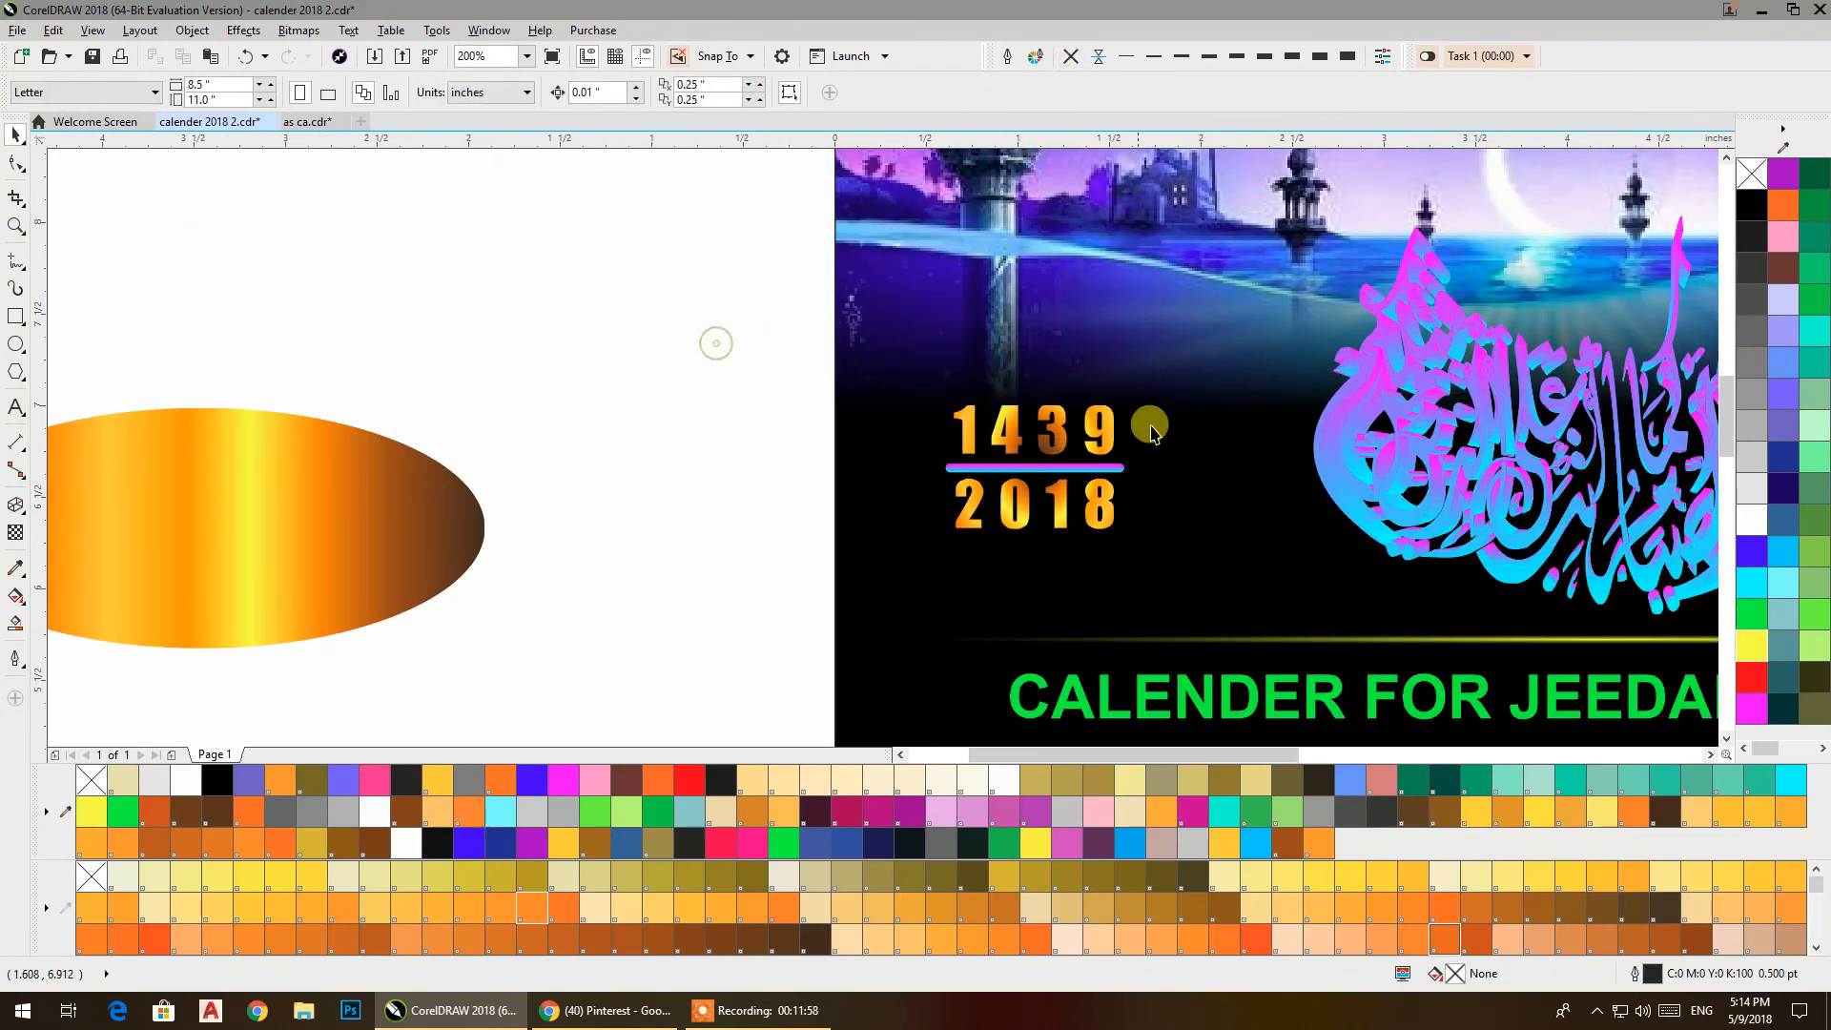
{"action": "scroll", "coordinate": [1154, 434], "scroll_direction": "down", "scroll_amount": 1}
{"action": "left_click_drag", "start_coordinate": [1221, 439], "coordinate": [775, 558]}
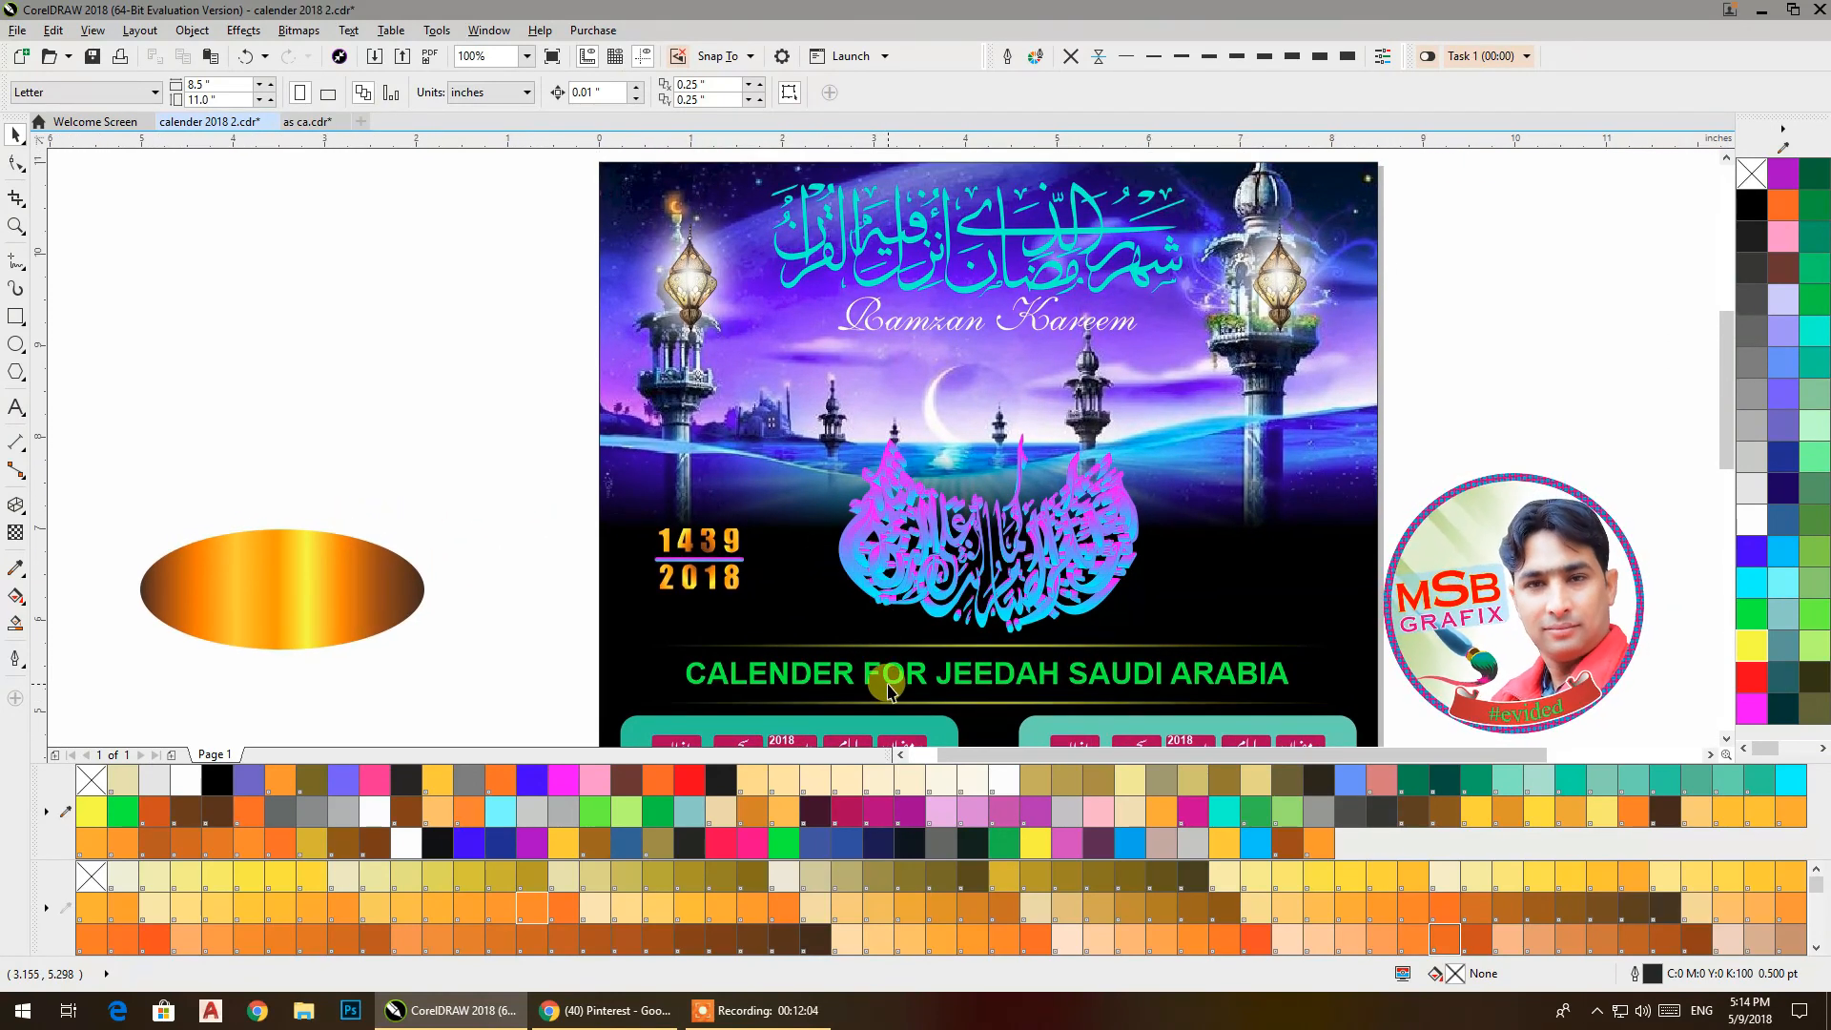
{"action": "double_click", "coordinate": [888, 683]}
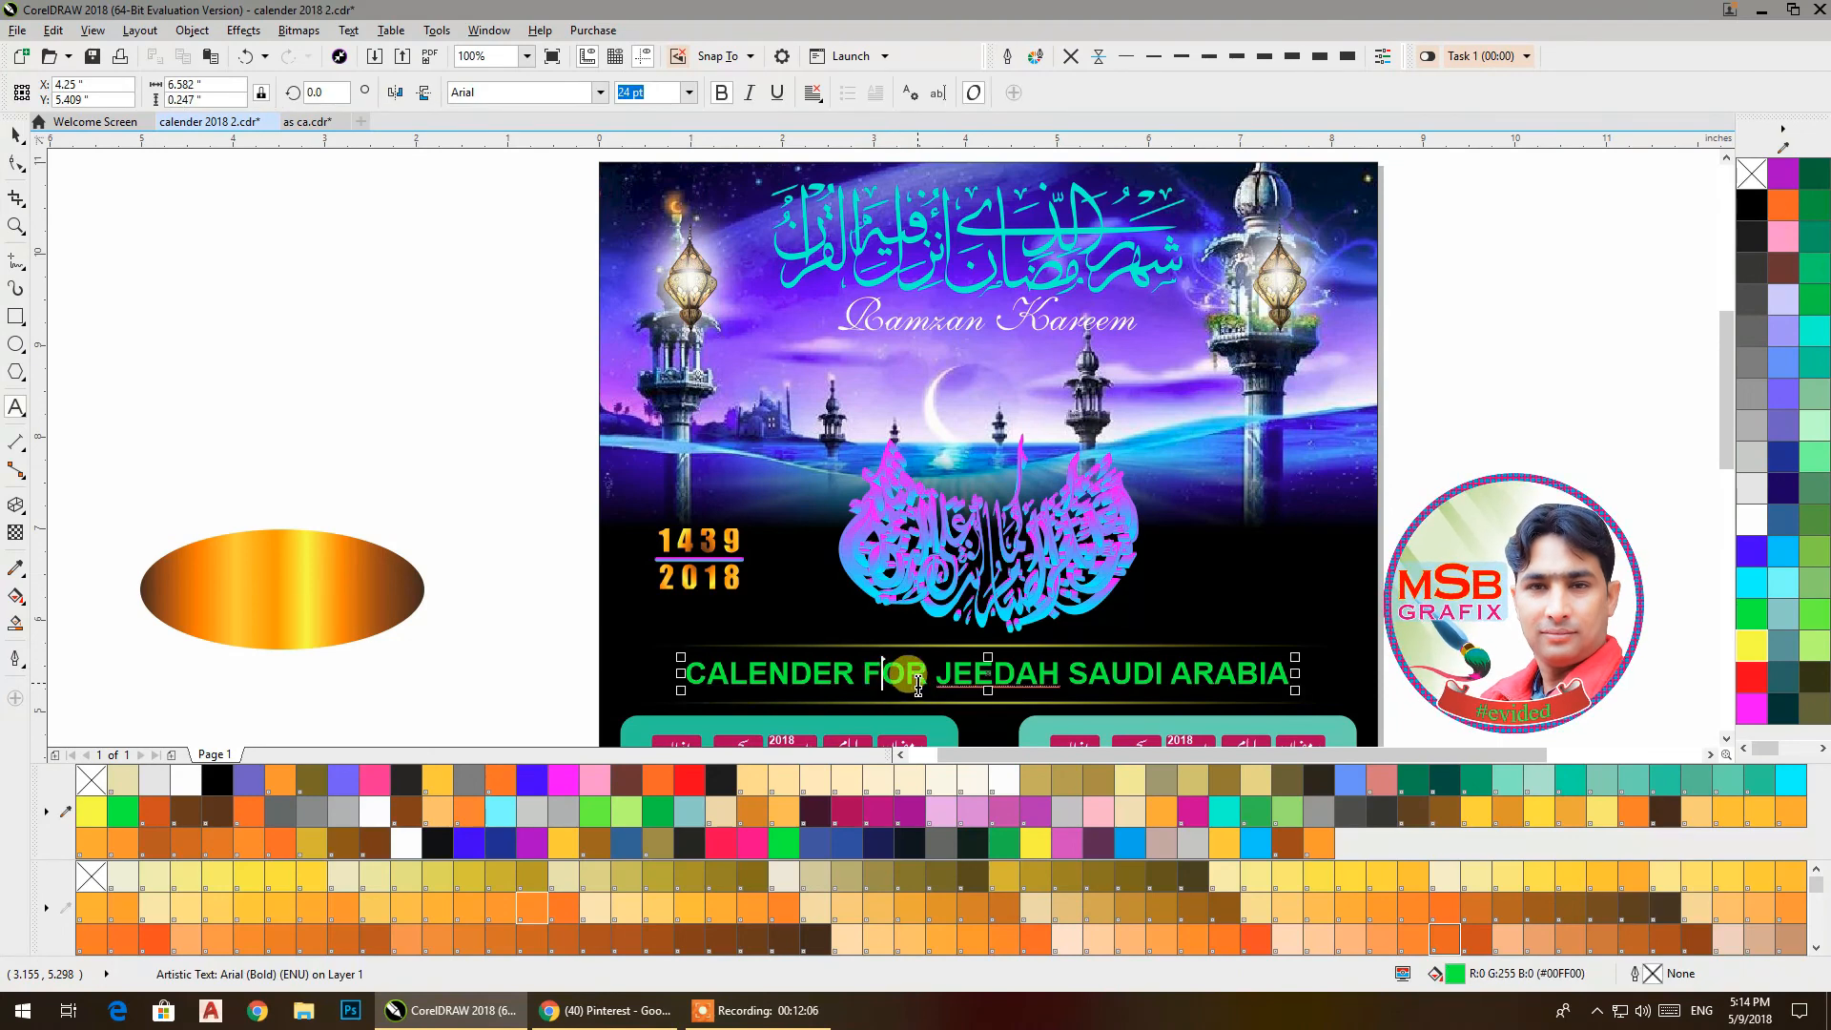
{"action": "left_click", "coordinate": [16, 136]}
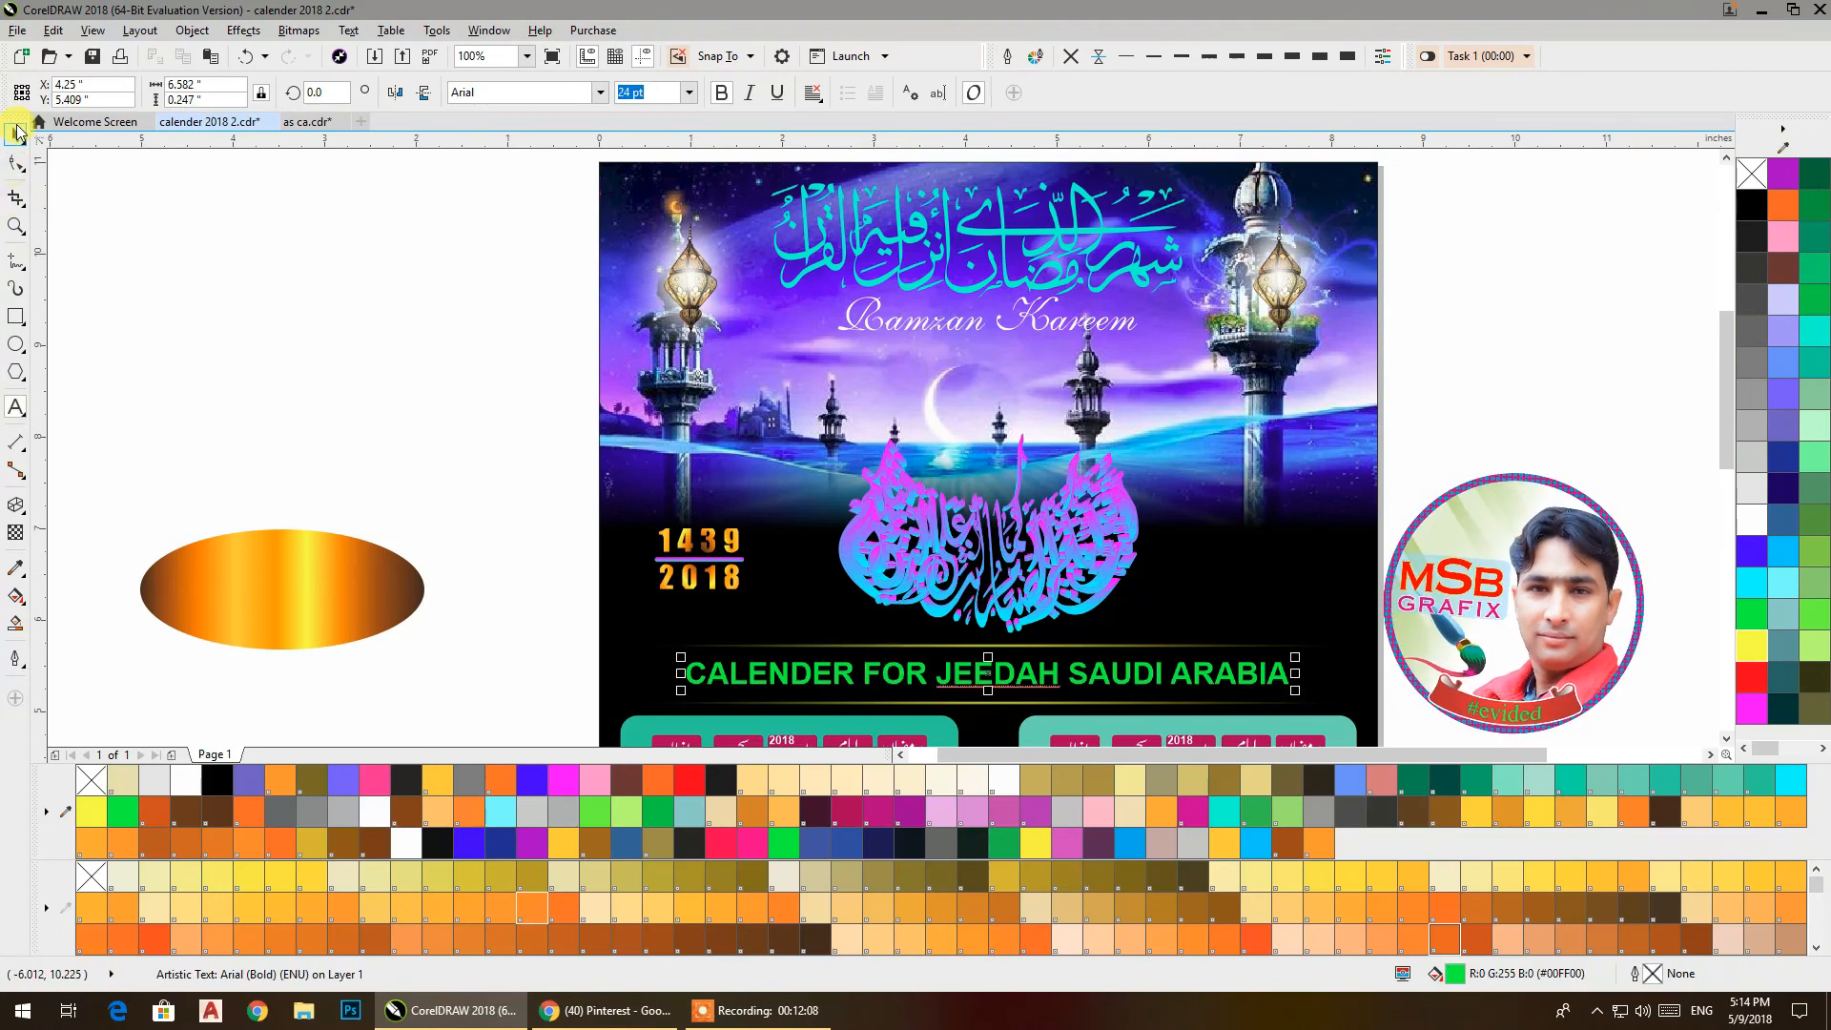
{"action": "left_click", "coordinate": [337, 313]}
Place the Arabic Ramzan emblem to the right of the calligraphy on the page, scaled to about 1.16 by 1.08 inches.
{"action": "left_click_drag", "start_coordinate": [375, 410], "coordinate": [148, 375]}
{"action": "scroll", "coordinate": [797, 408], "scroll_direction": "down", "scroll_amount": 2}
{"action": "left_click_drag", "start_coordinate": [1281, 432], "coordinate": [943, 461]}
{"action": "scroll", "coordinate": [943, 462], "scroll_direction": "up", "scroll_amount": 2}
{"action": "left_click_drag", "start_coordinate": [1017, 519], "coordinate": [1047, 540]}
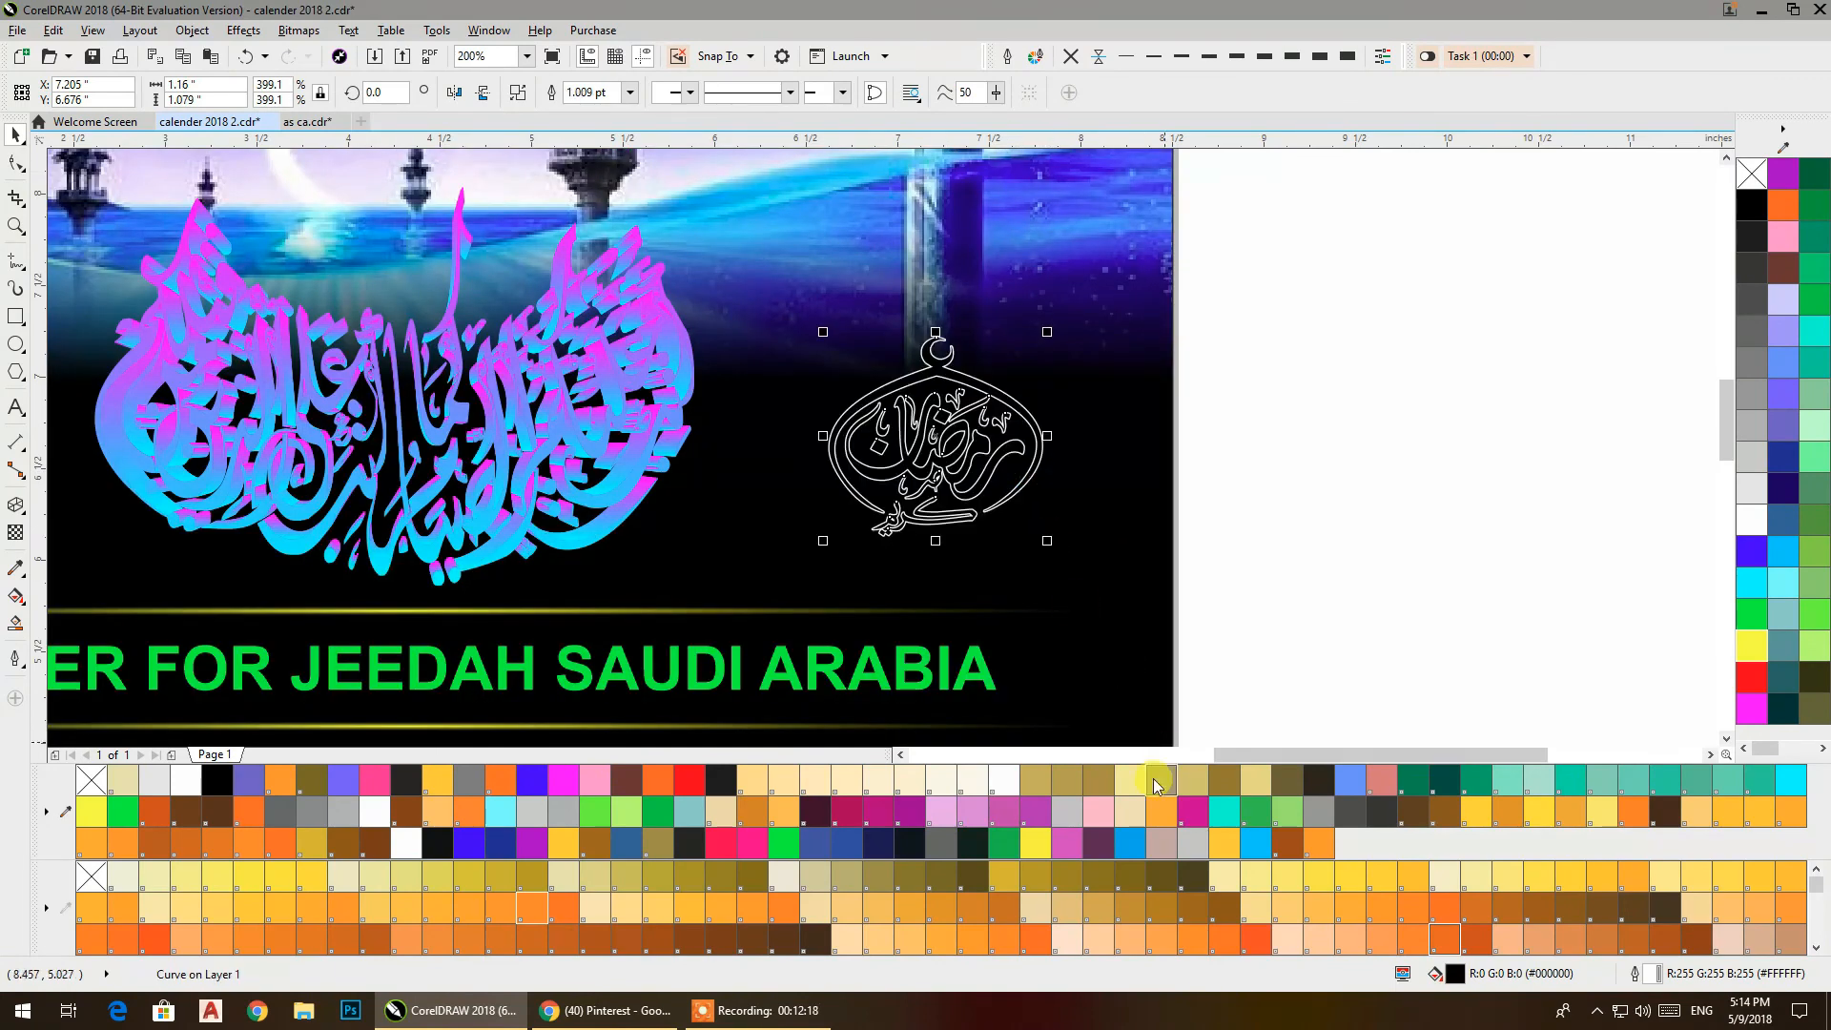
Remove the Ramzan emblem's white outline and replace its fill with the ellipse's golden gradient.
{"action": "left_click", "coordinate": [1103, 818]}
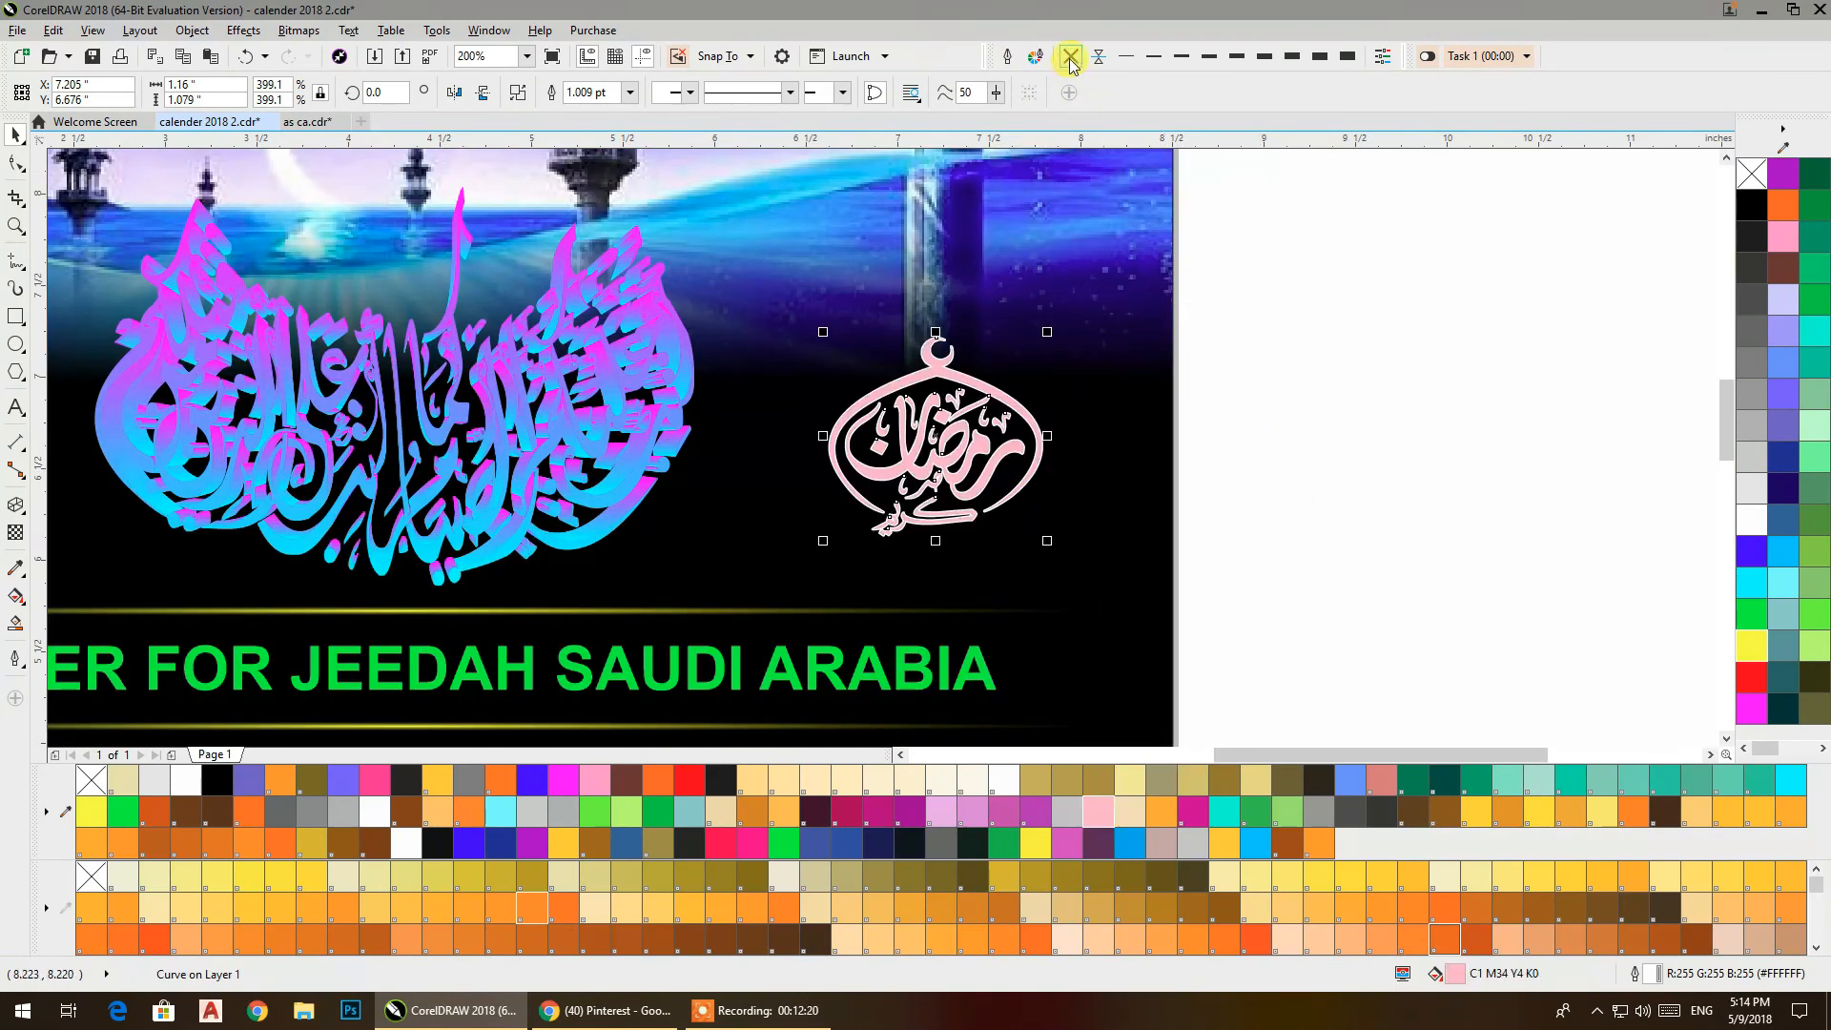
{"action": "left_click", "coordinate": [1302, 319]}
{"action": "scroll", "coordinate": [1279, 334], "scroll_direction": "down", "scroll_amount": 2}
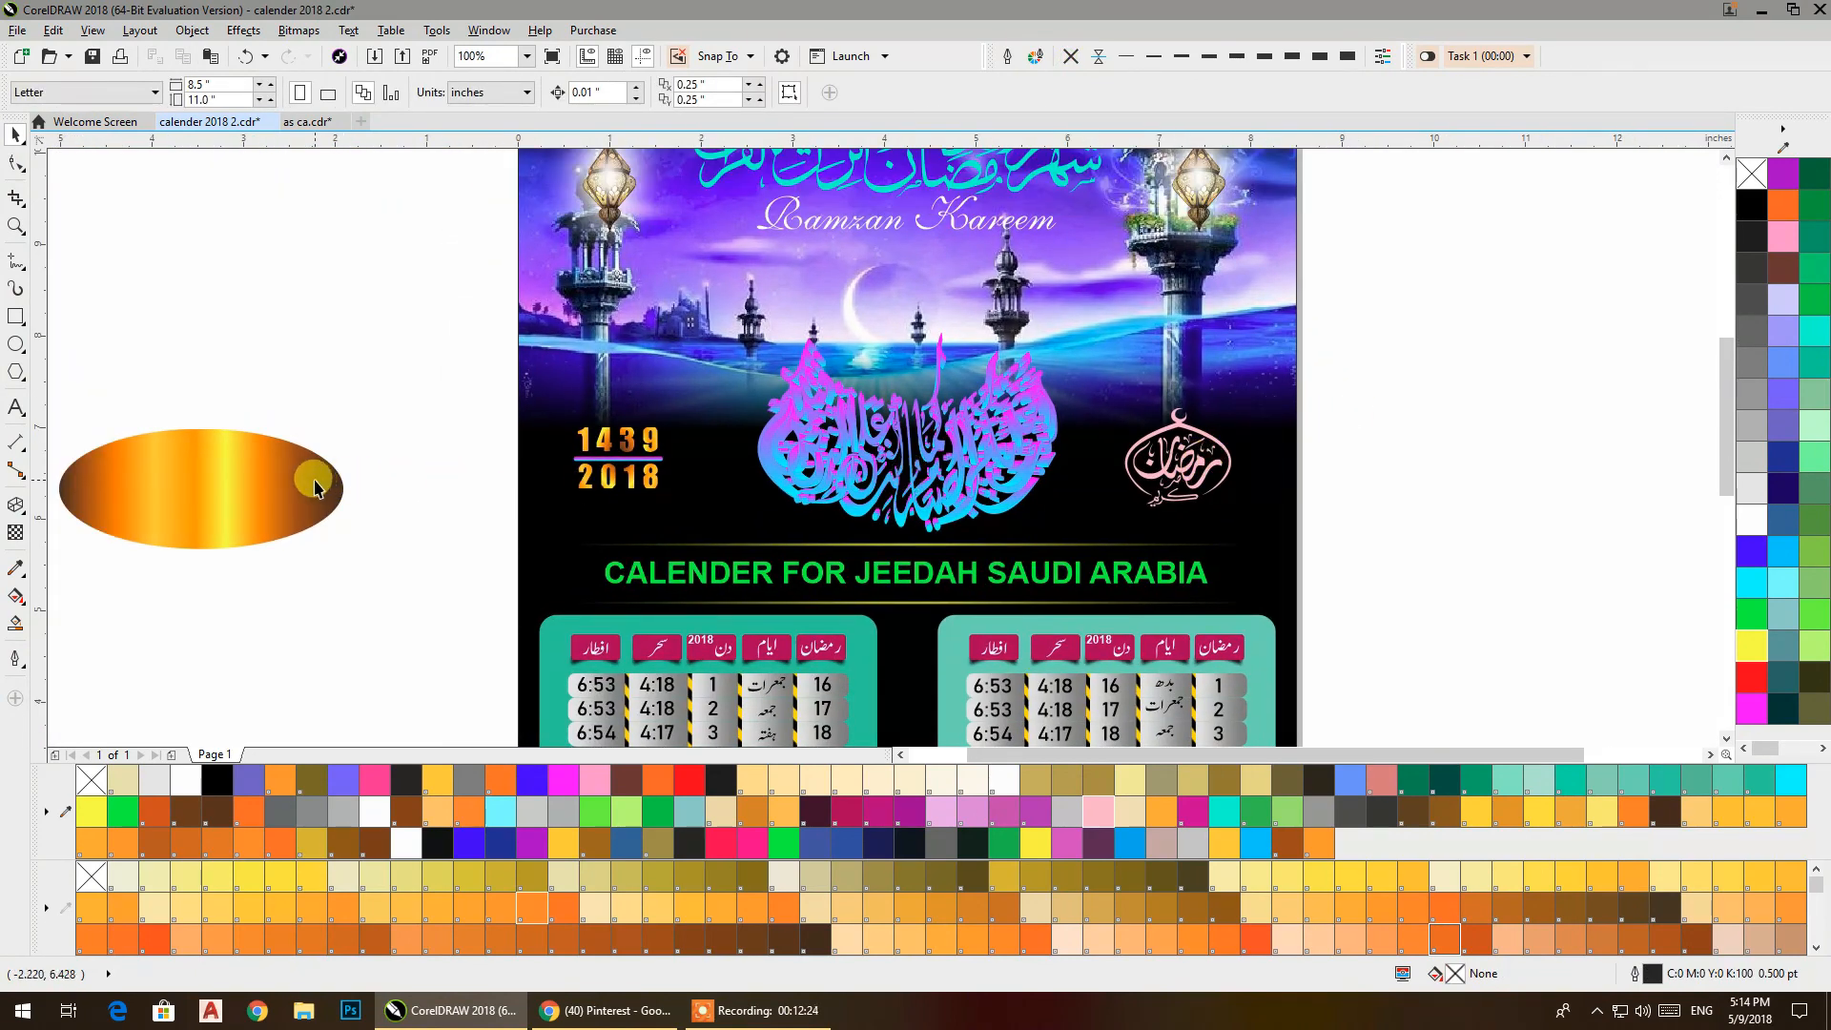
{"action": "left_click_drag", "start_coordinate": [314, 481], "coordinate": [1229, 480]}
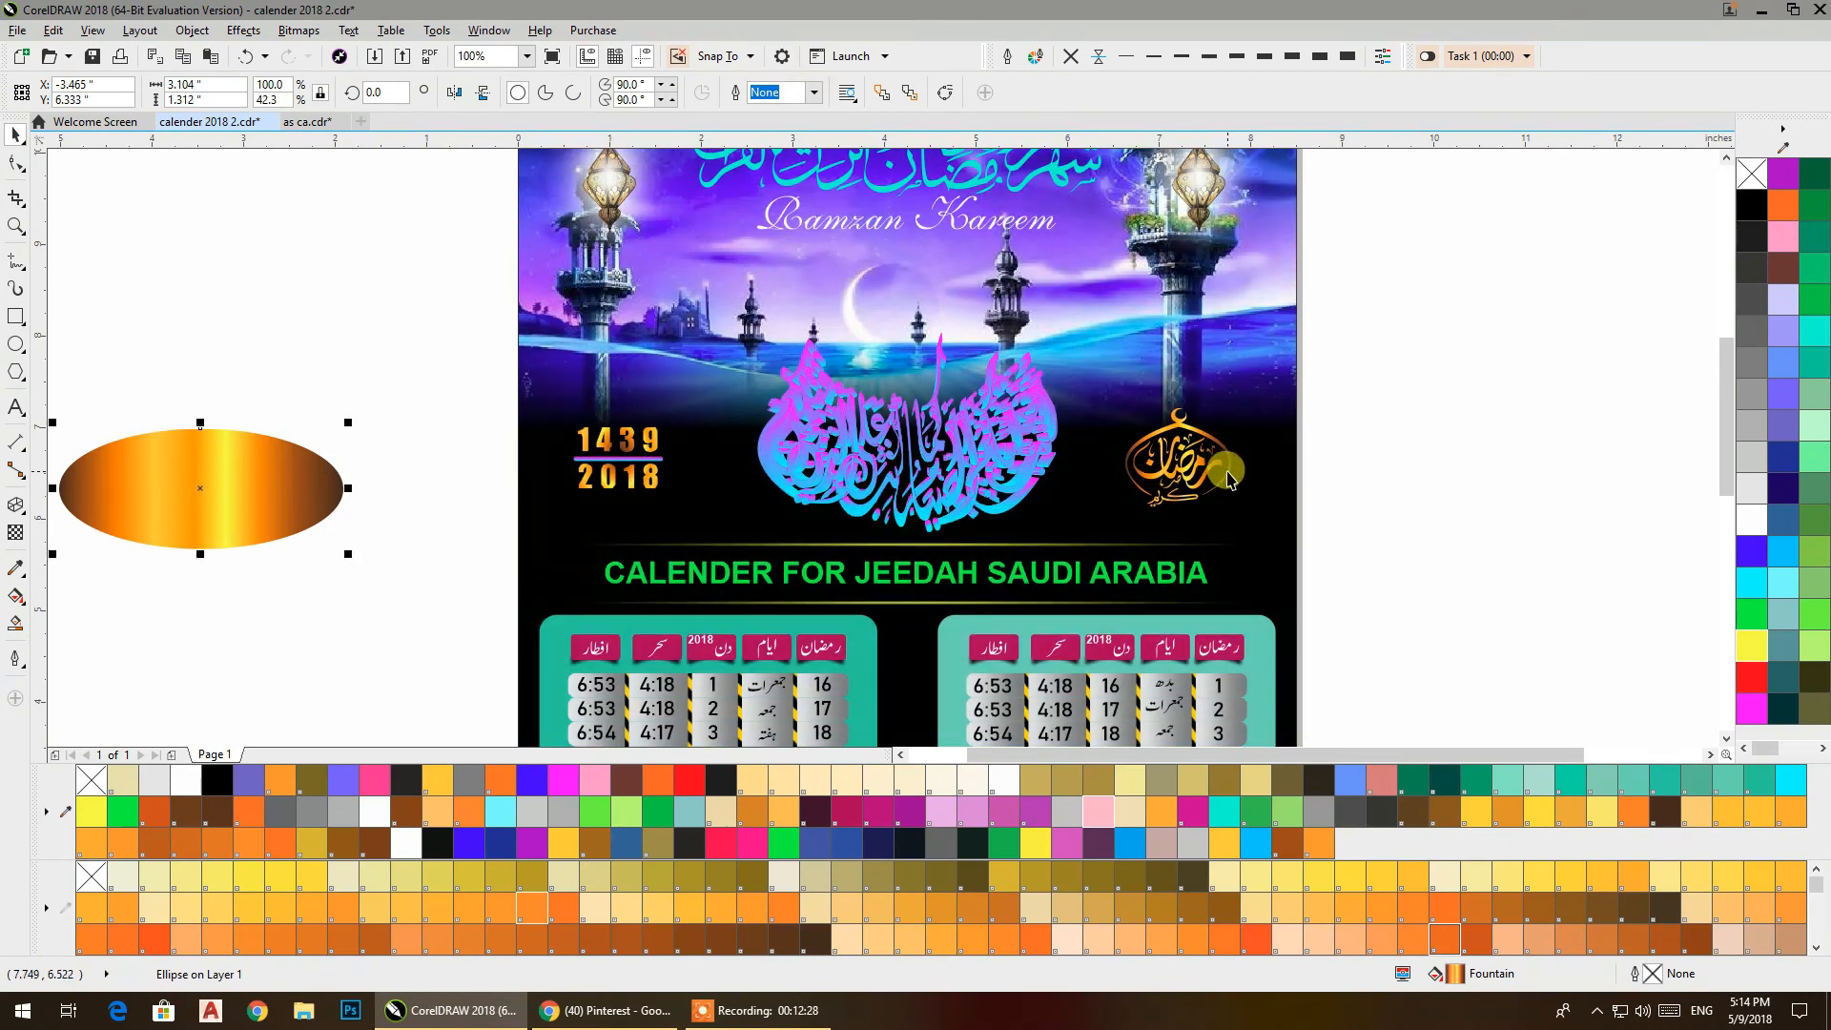
{"action": "left_click", "coordinate": [1363, 465]}
Delete the leftover small emblem and the golden sample ellipse outside the page.
{"action": "scroll", "coordinate": [1335, 421], "scroll_direction": "down", "scroll_amount": 1}
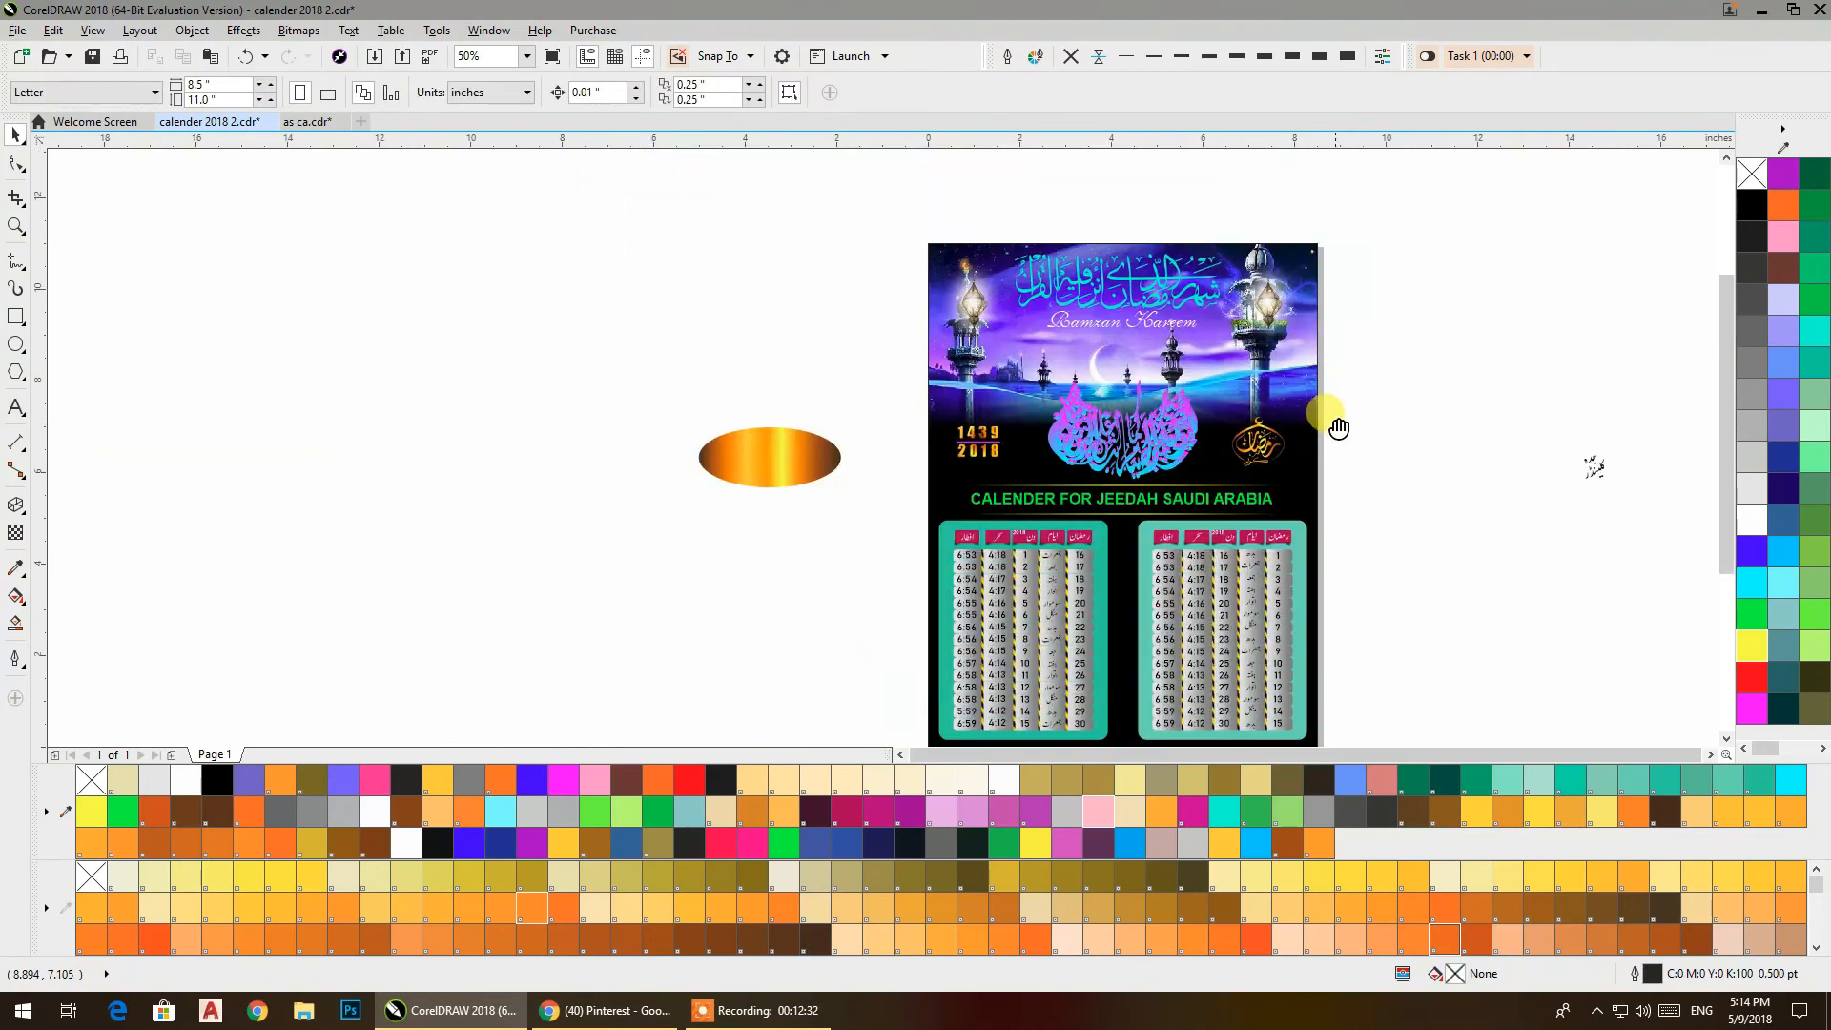
{"action": "left_click_drag", "start_coordinate": [1336, 422], "coordinate": [1232, 367]}
{"action": "left_click_drag", "start_coordinate": [1361, 328], "coordinate": [1615, 541]}
{"action": "left_click", "coordinate": [540, 316]}
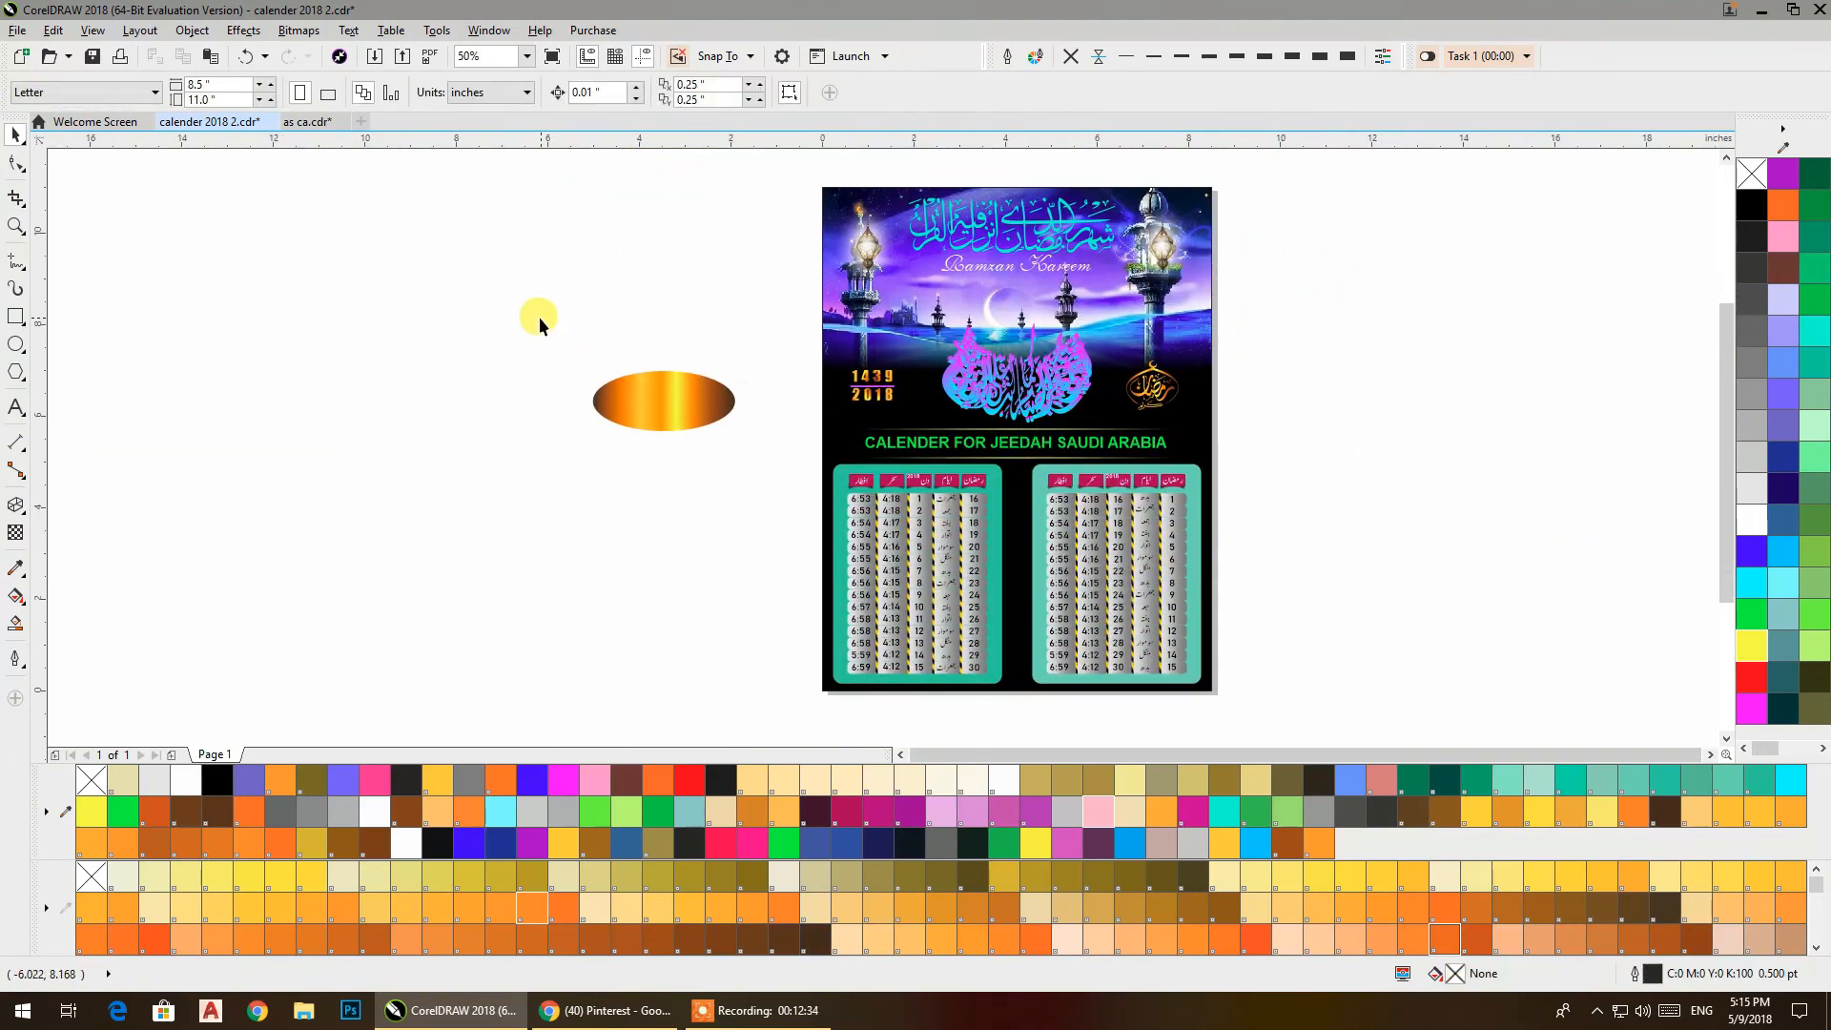
{"action": "key", "text": "Delete"}
Fit all the artwork in the view and examine the finished calendar page with nothing selected.
{"action": "scroll", "coordinate": [786, 502], "scroll_direction": "down", "scroll_amount": 2}
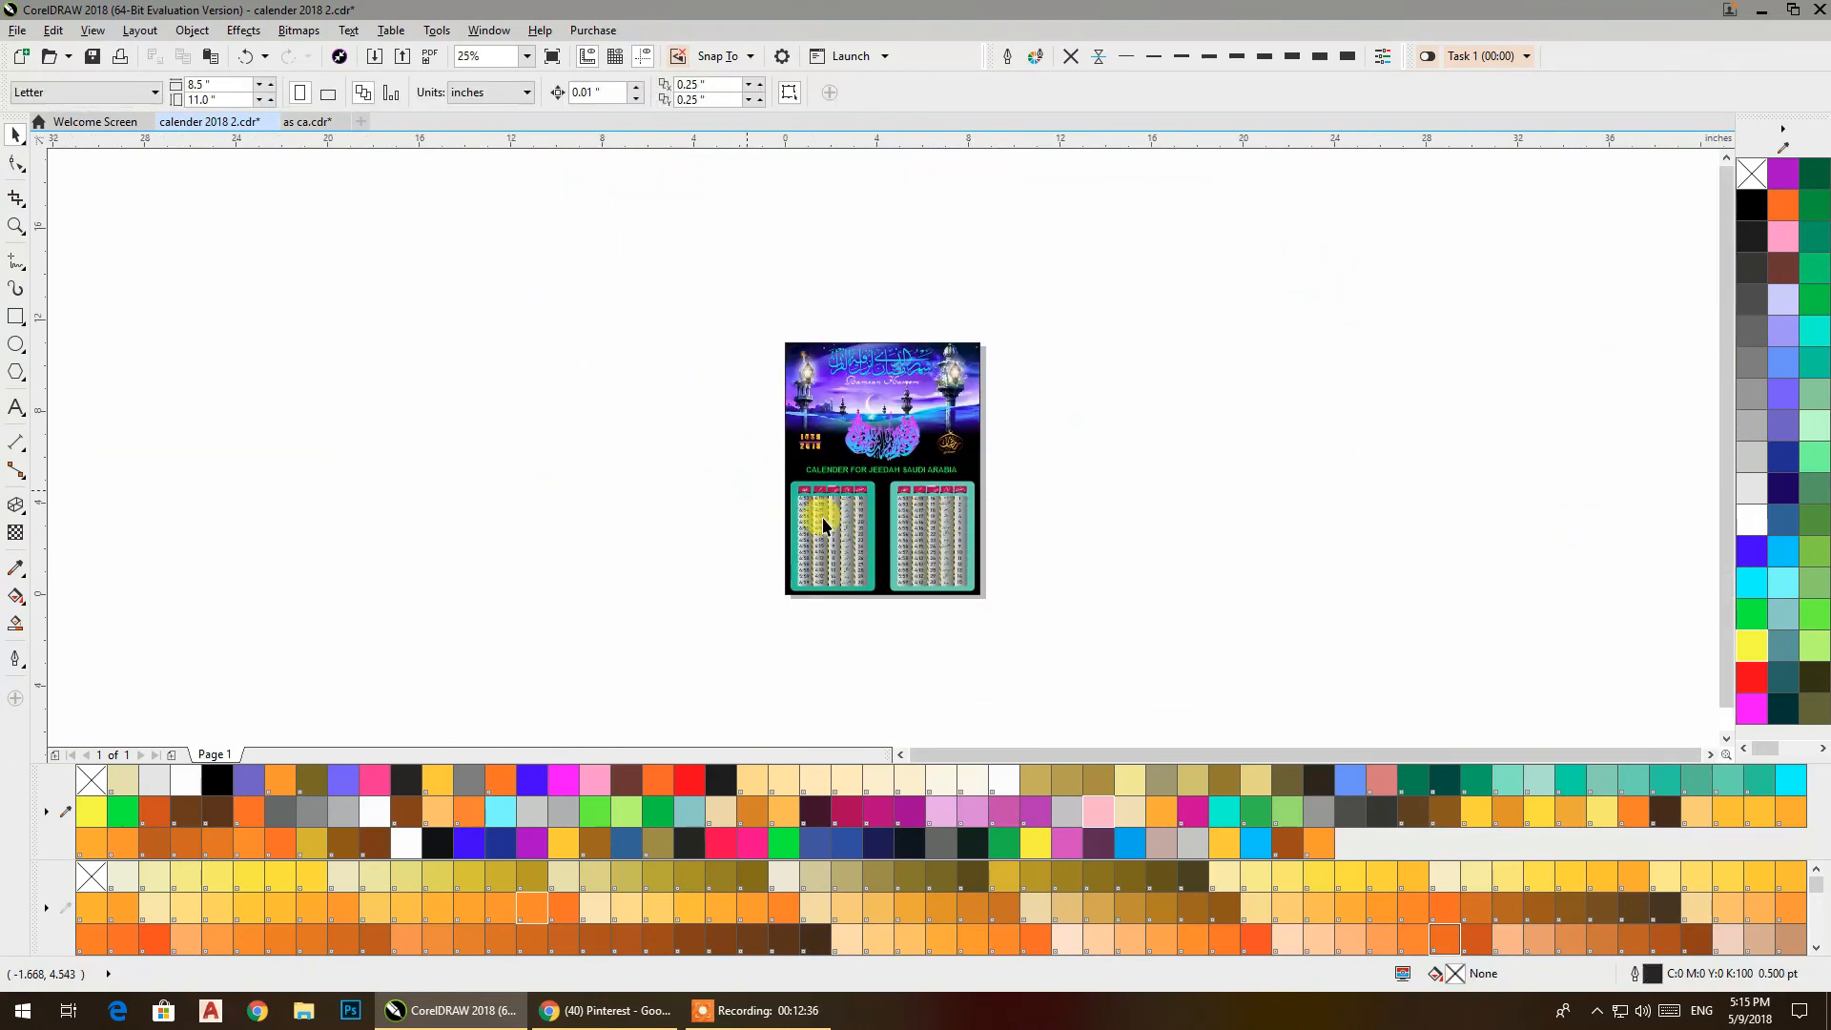
{"action": "left_click_drag", "start_coordinate": [966, 581], "coordinate": [719, 309]}
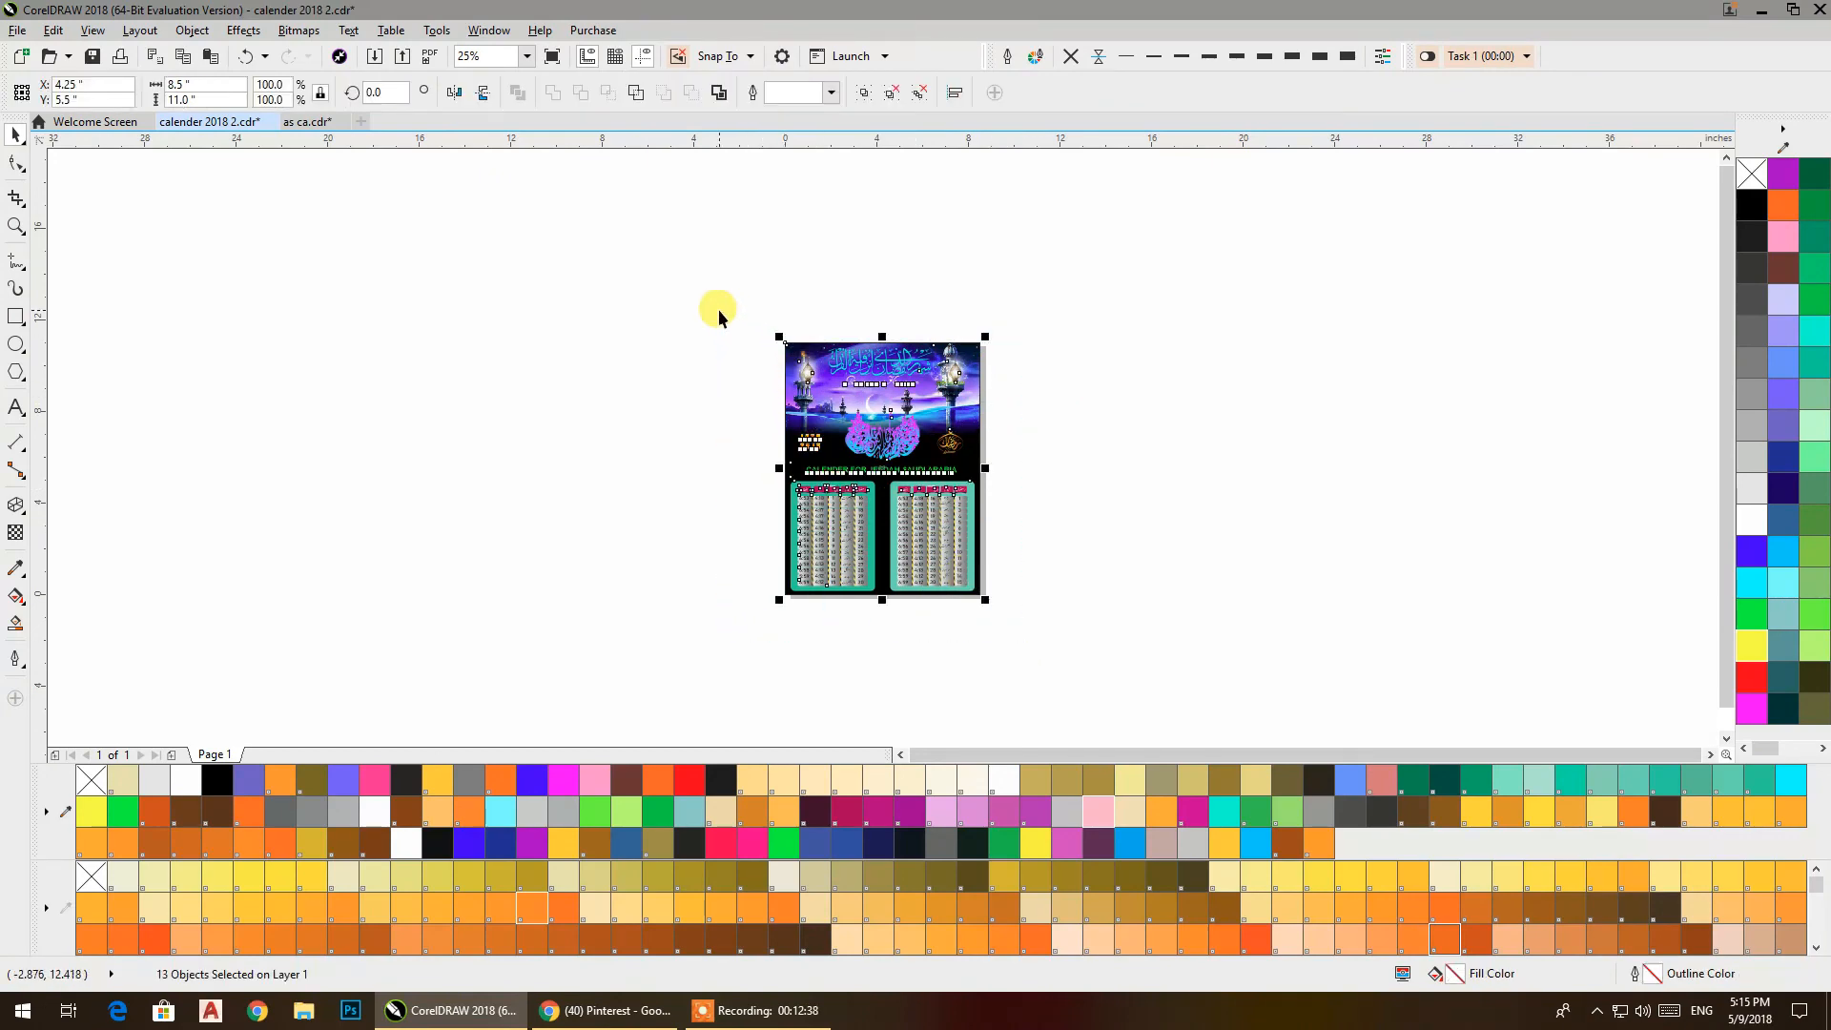
{"action": "key", "text": "shift+F2"}
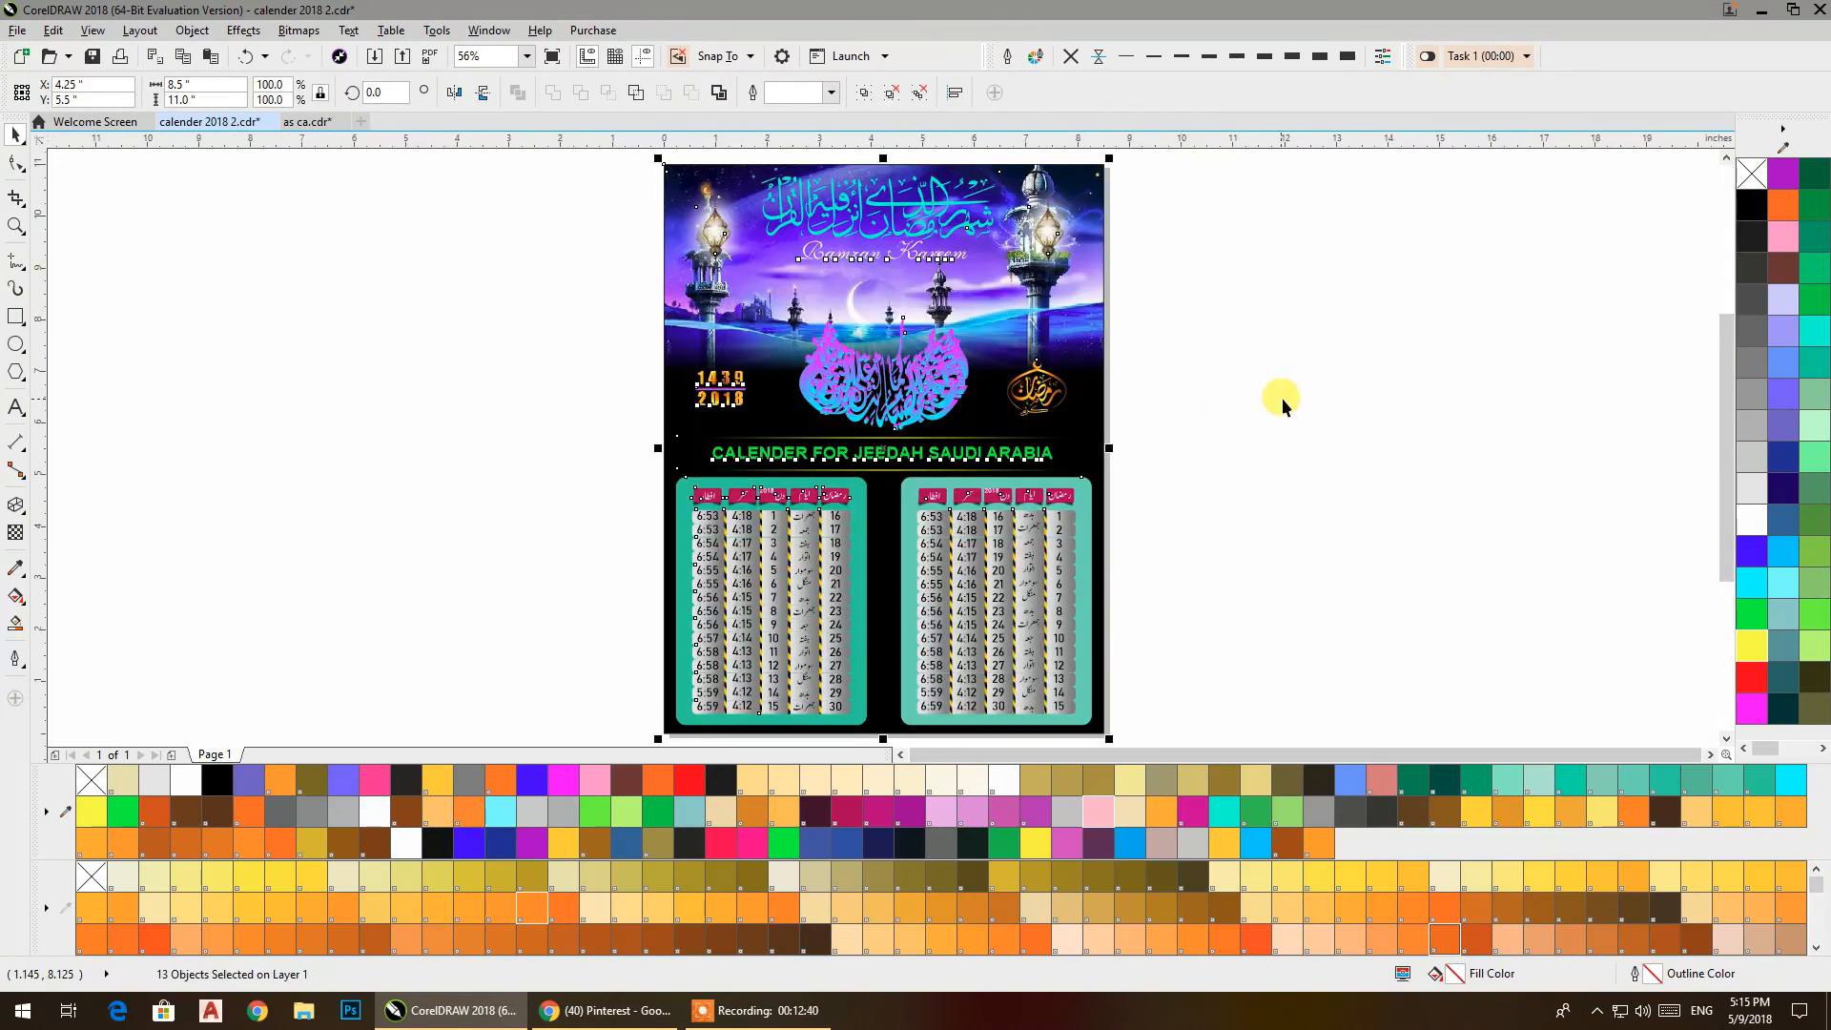
{"action": "left_click", "coordinate": [1283, 397]}
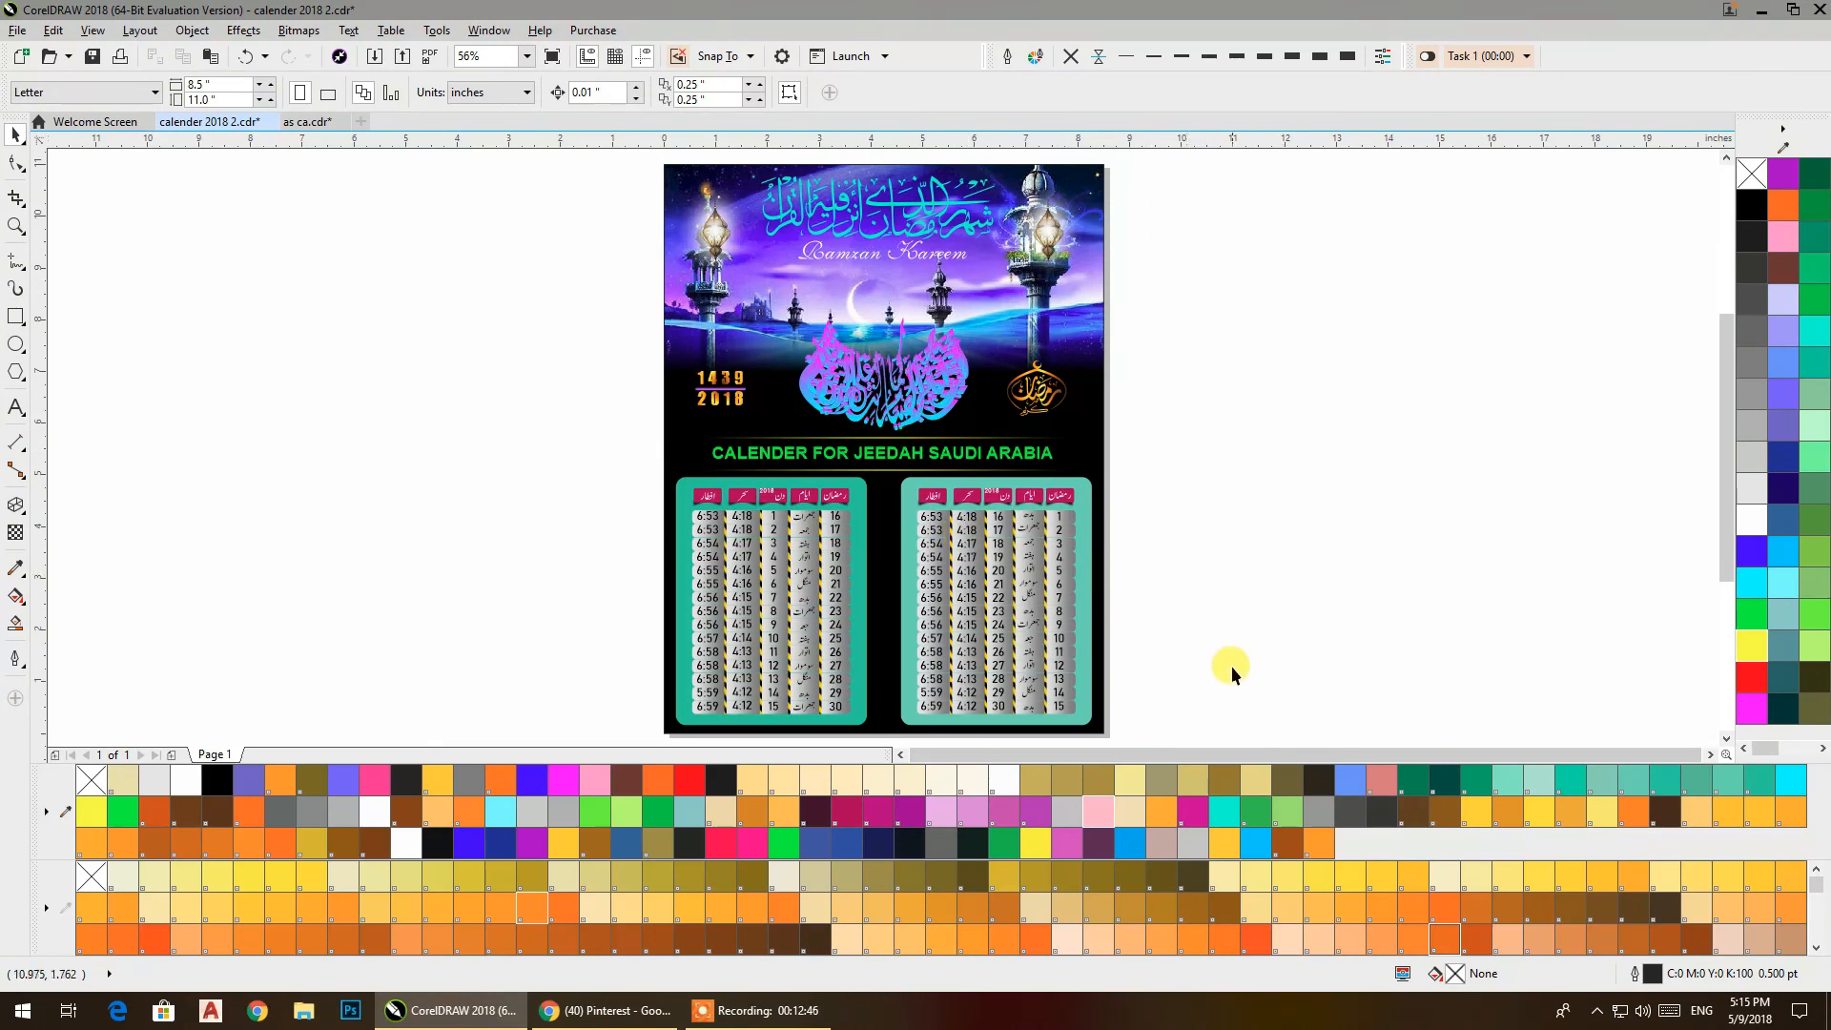
{"action": "left_click", "coordinate": [758, 1010]}
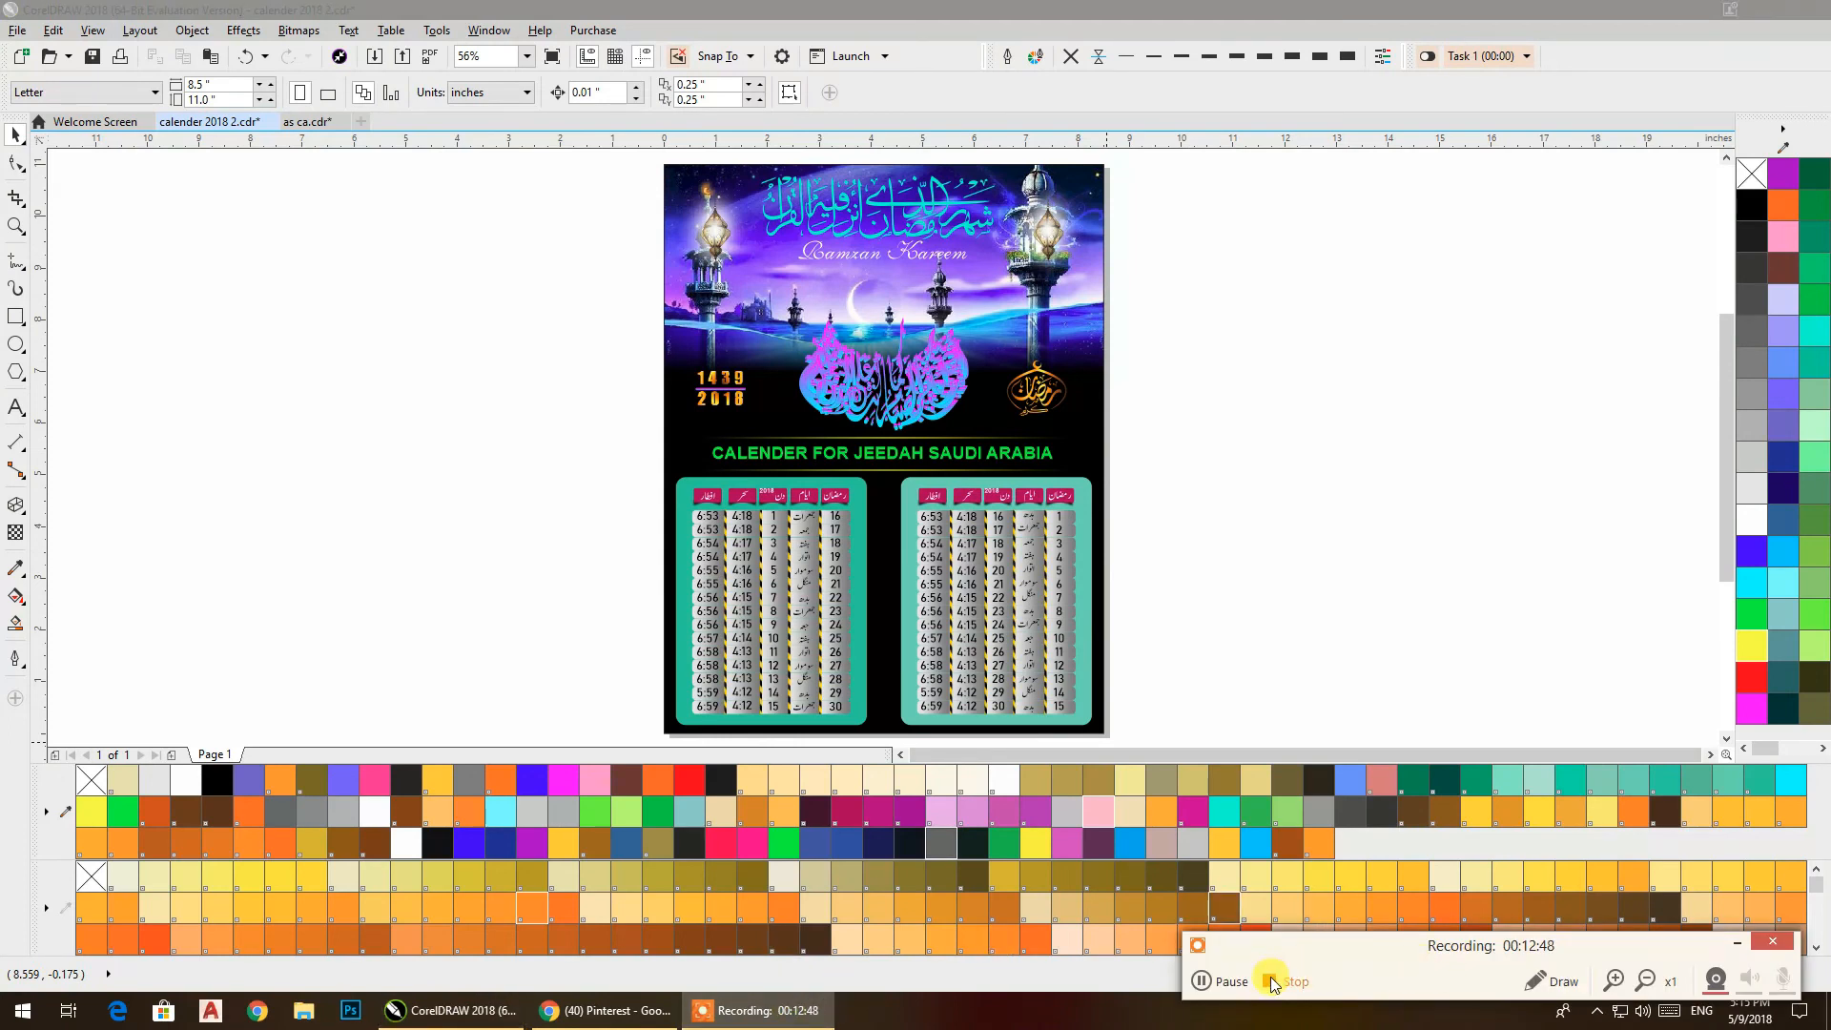
{"action": "left_click", "coordinate": [1271, 983]}
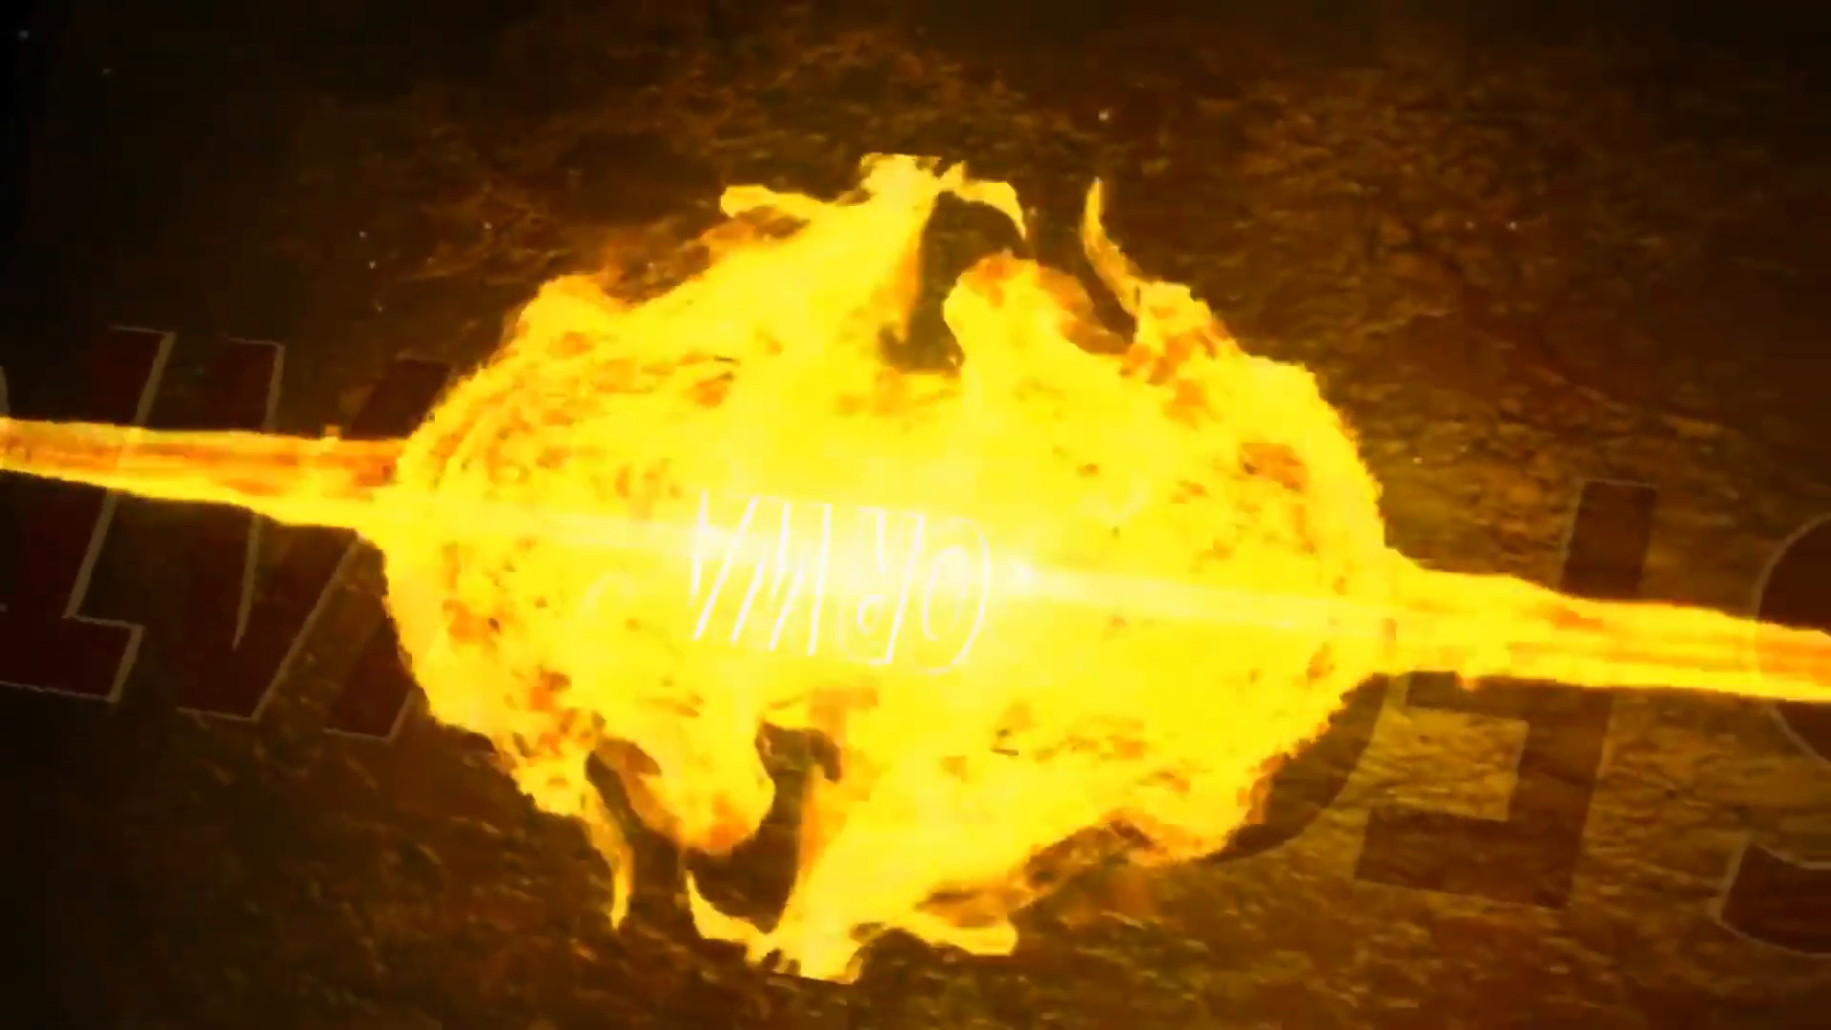